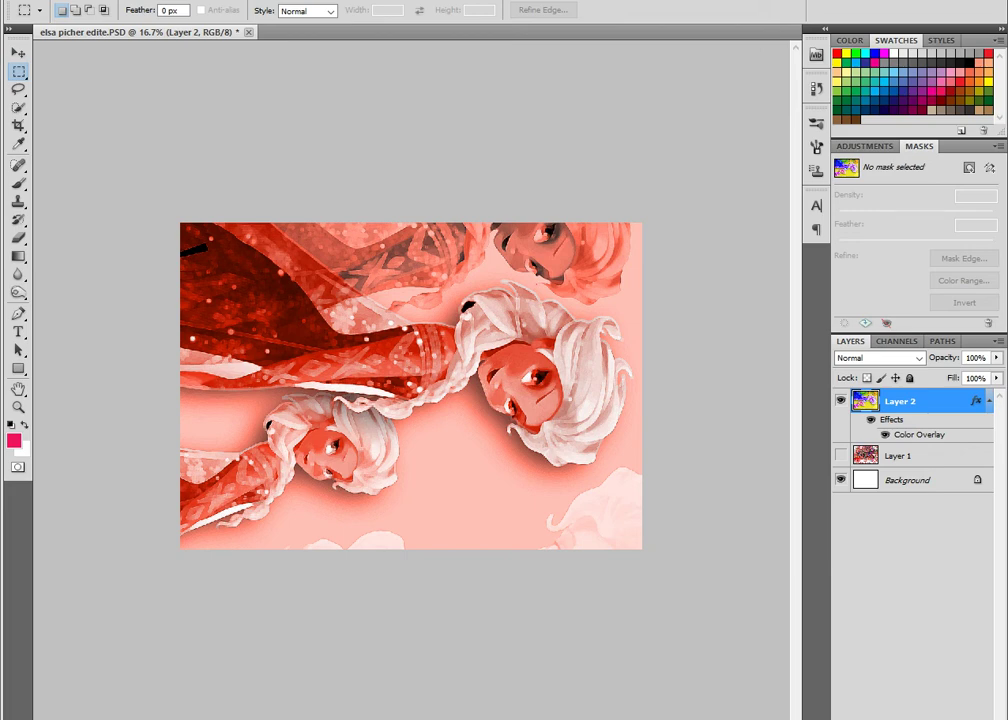
- Fill the Background layer with black using the default colours, then reselect Layer 2
{"action": "key", "text": "alt+t"}
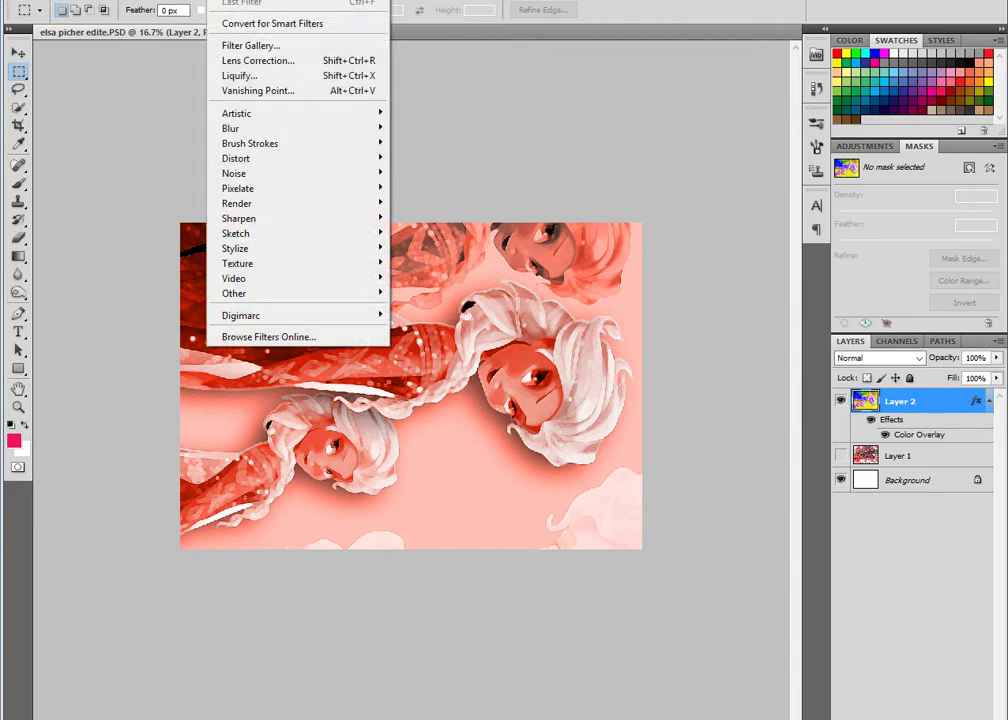
{"action": "key", "text": "Escape"}
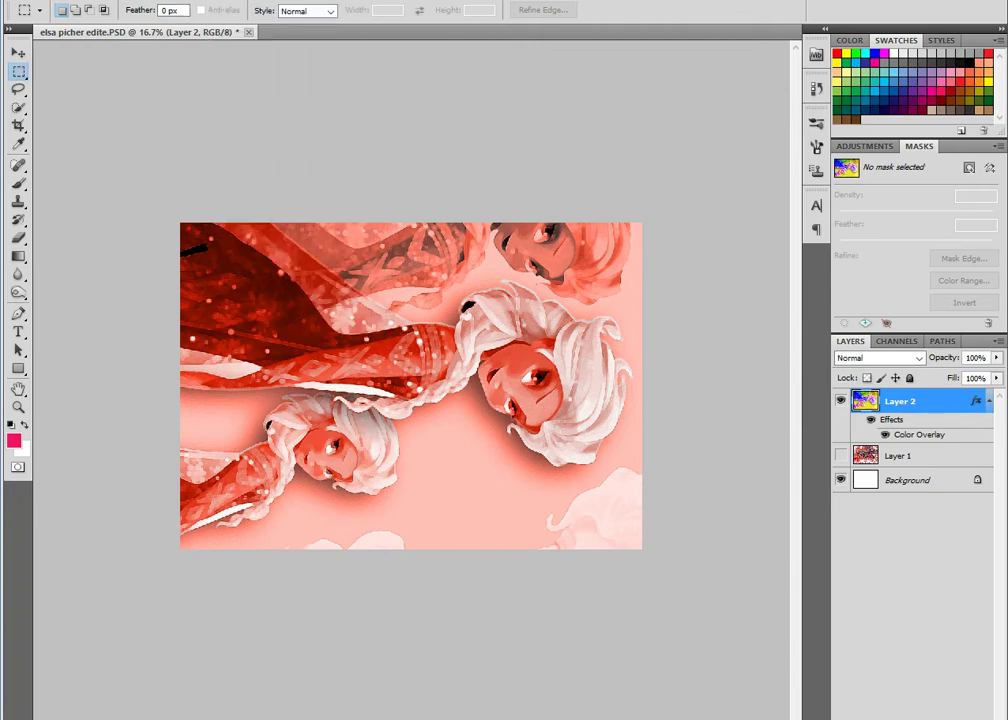
{"action": "left_click", "coordinate": [907, 480]}
{"action": "key", "text": "d"}
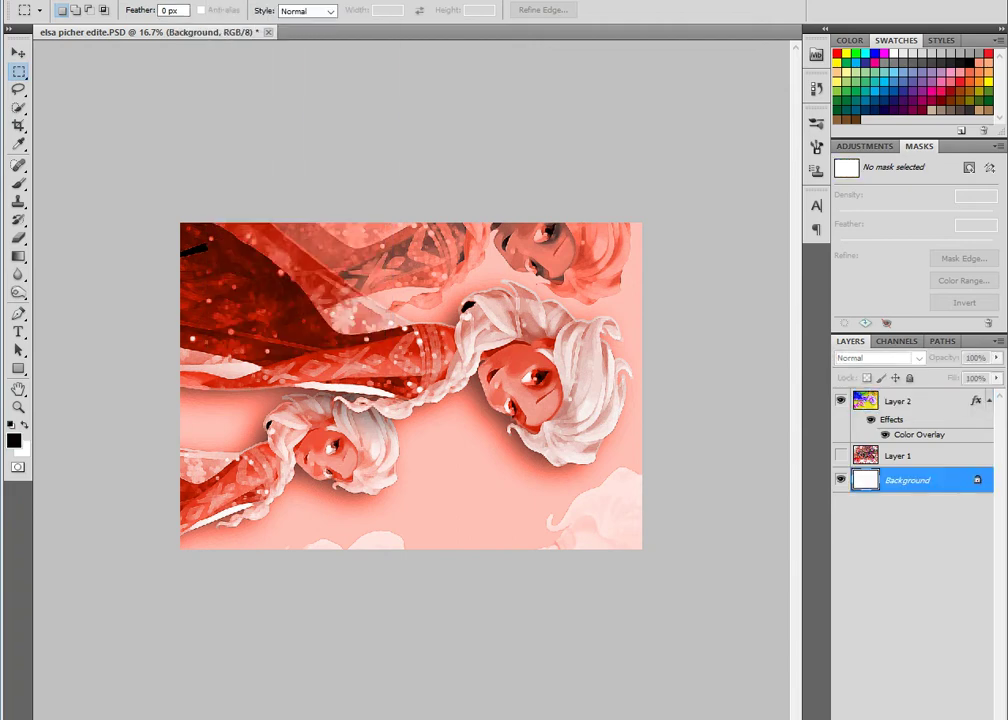
{"action": "key", "text": "shift+F5"}
{"action": "key", "text": "Return"}
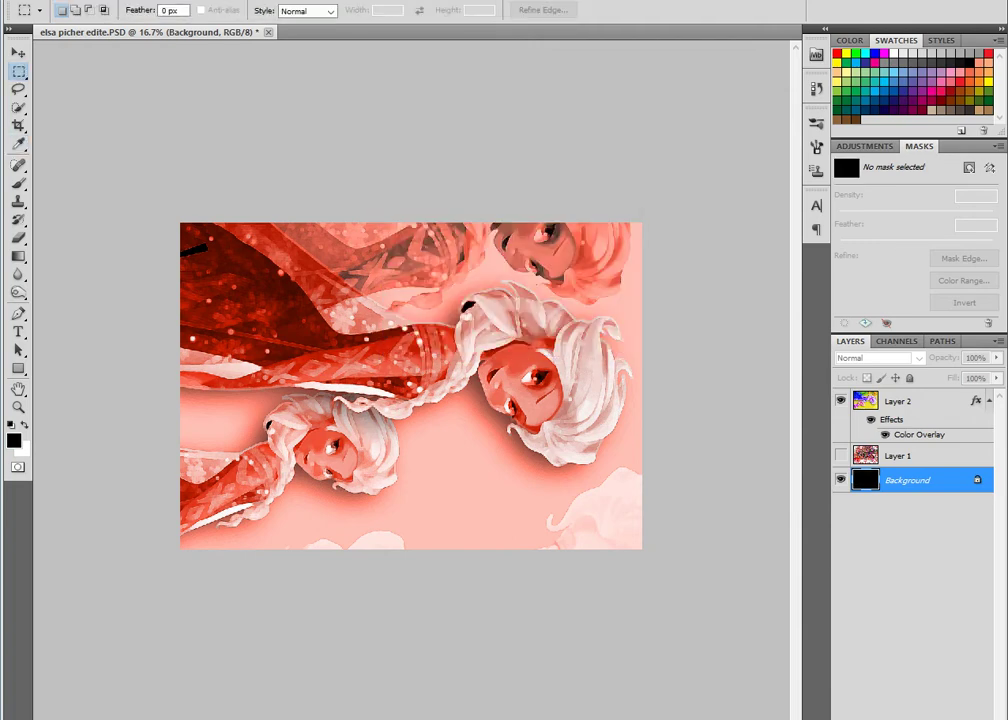
{"action": "left_click", "coordinate": [898, 401]}
- Transform Layer 2: squash it to about half height, tilt it about 31°, and shrink it
{"action": "key", "text": "ctrl+t"}
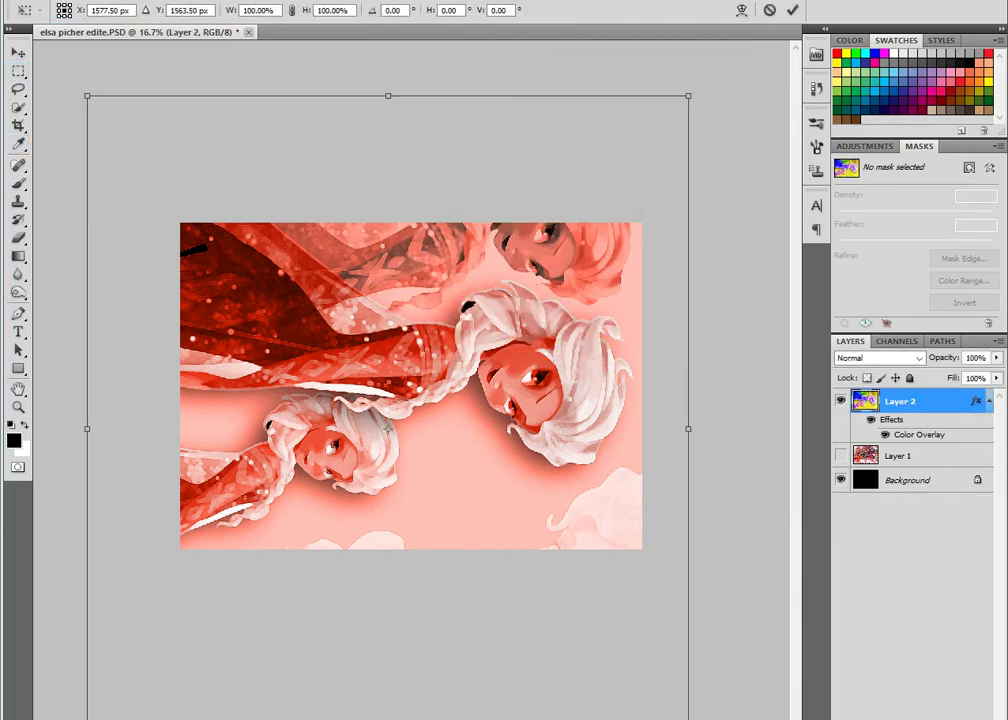
{"action": "left_click_drag", "start_coordinate": [388, 96], "coordinate": [388, 443]}
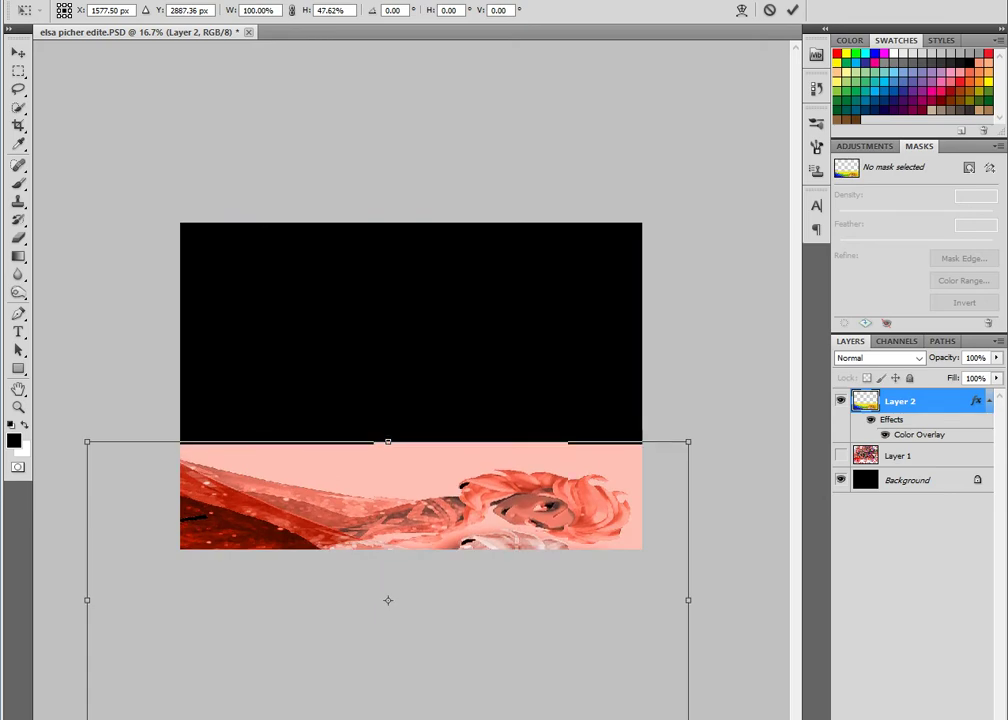
{"action": "left_click_drag", "start_coordinate": [388, 560], "coordinate": [356, 340]}
{"action": "left_click_drag", "start_coordinate": [700, 260], "coordinate": [634, 510]}
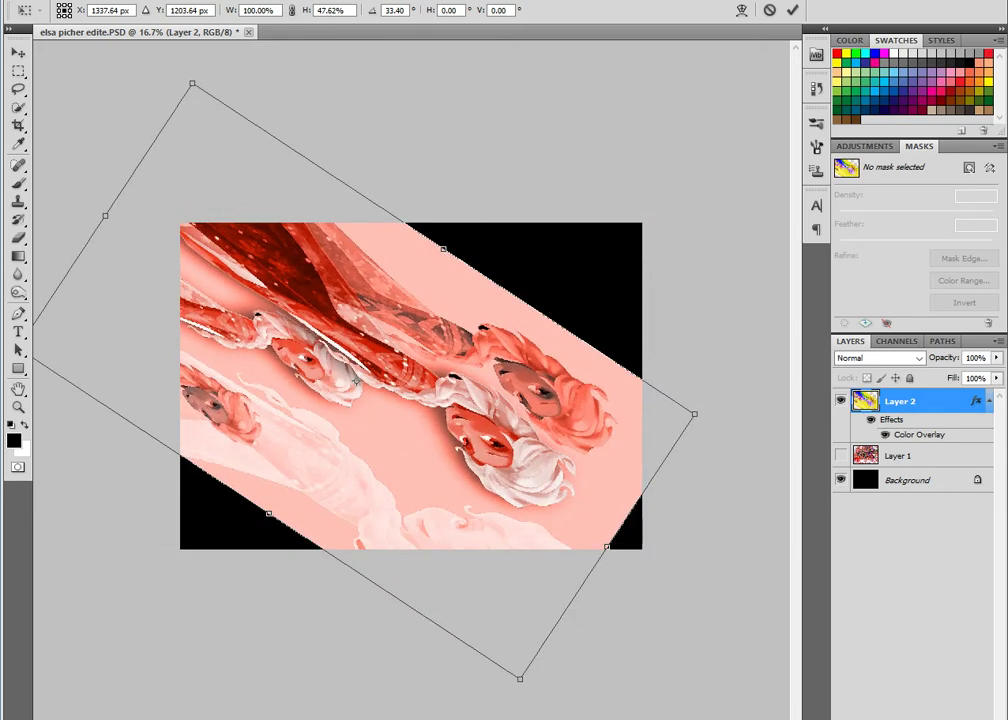
{"action": "left_click_drag", "start_coordinate": [694, 413], "coordinate": [534, 398]}
{"action": "key", "text": "Return"}
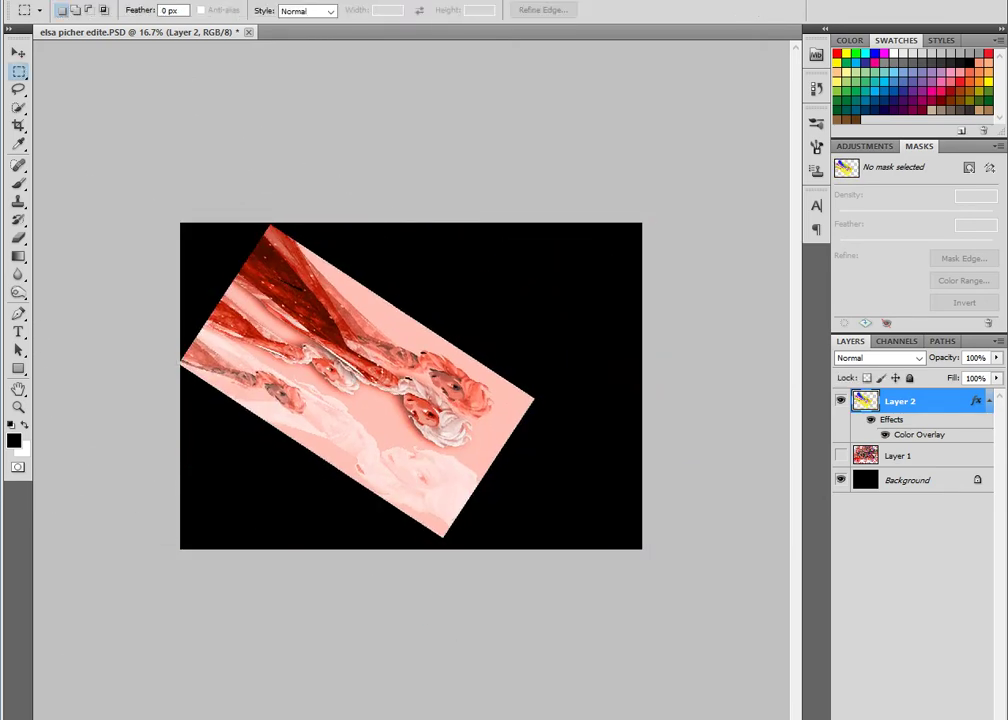
- Move the tilted strip right and down on the canvas
{"action": "key", "text": "v"}
{"action": "left_click_drag", "start_coordinate": [280, 350], "coordinate": [335, 376]}
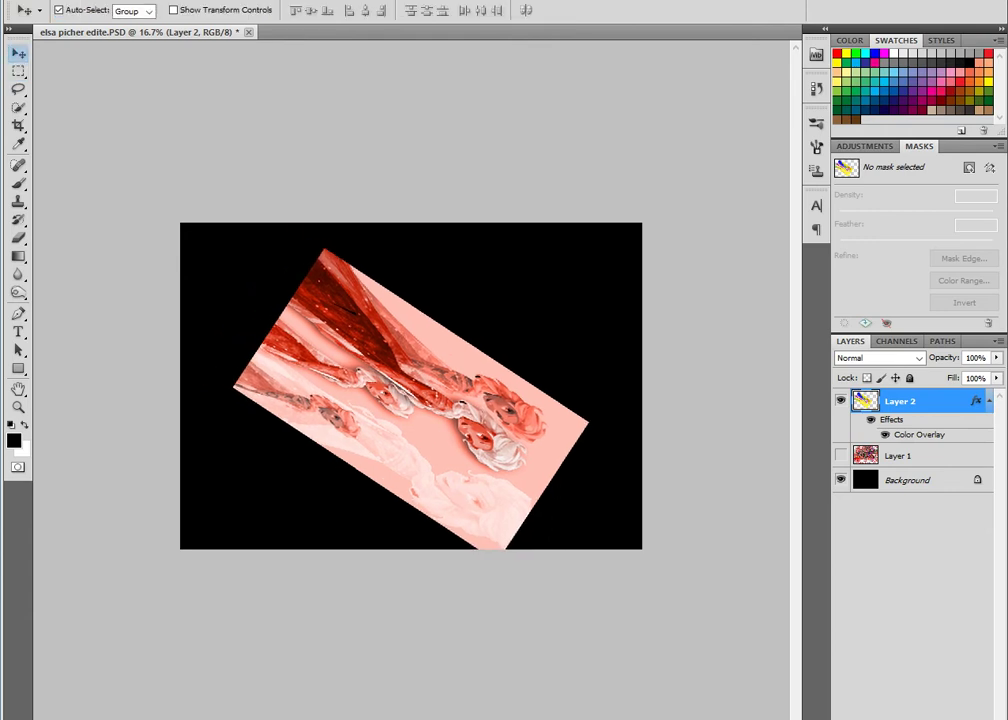
{"action": "key", "text": "alt+t"}
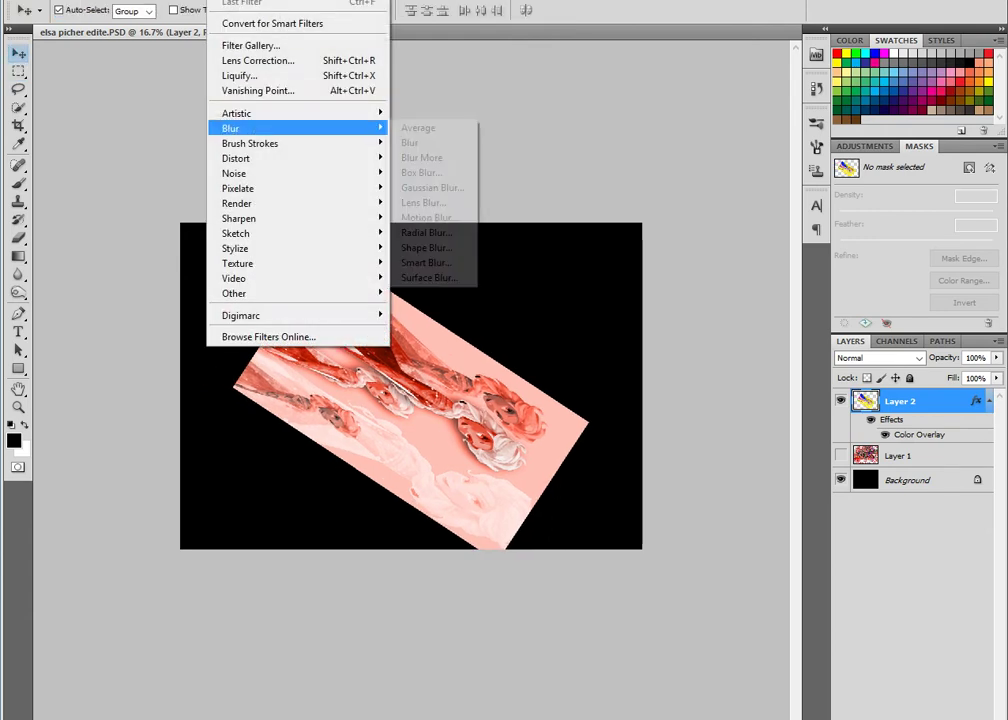
- Apply a Motion Blur with -17° angle and 999-pixel distance to Layer 2
{"action": "left_click", "coordinate": [429, 217]}
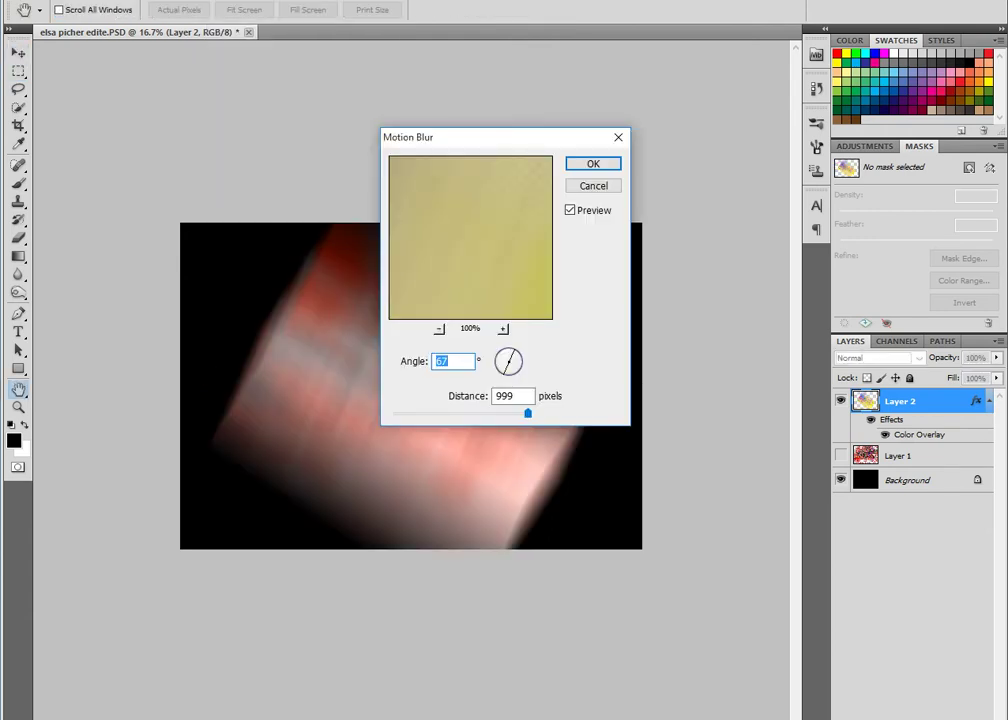
{"action": "type", "text": "-17"}
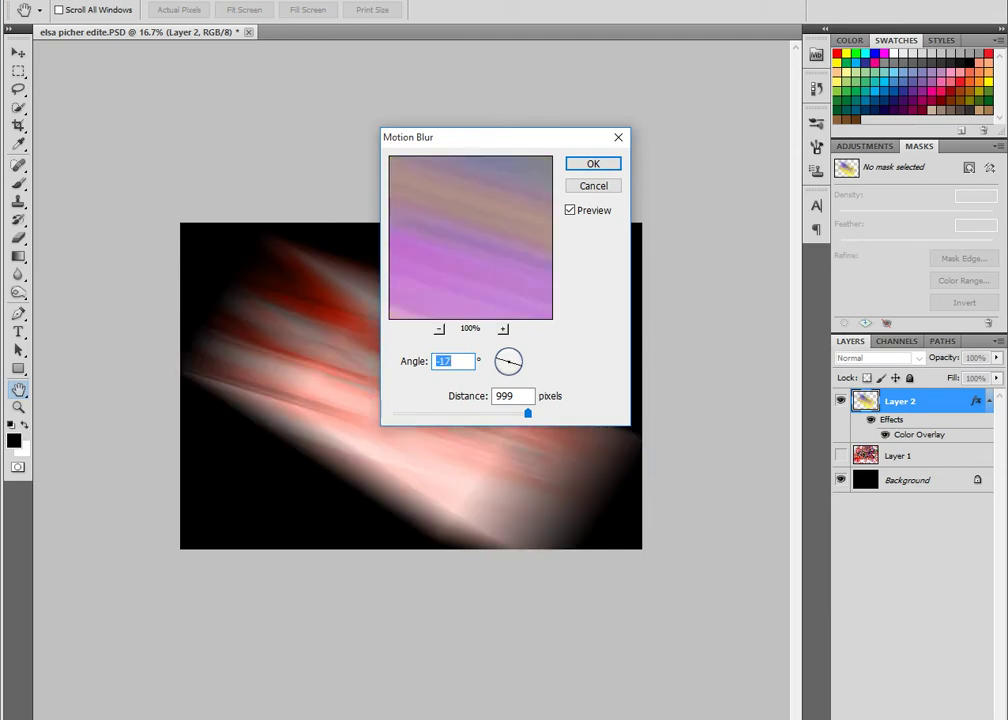
{"action": "key", "text": "Tab"}
{"action": "key", "text": "Return"}
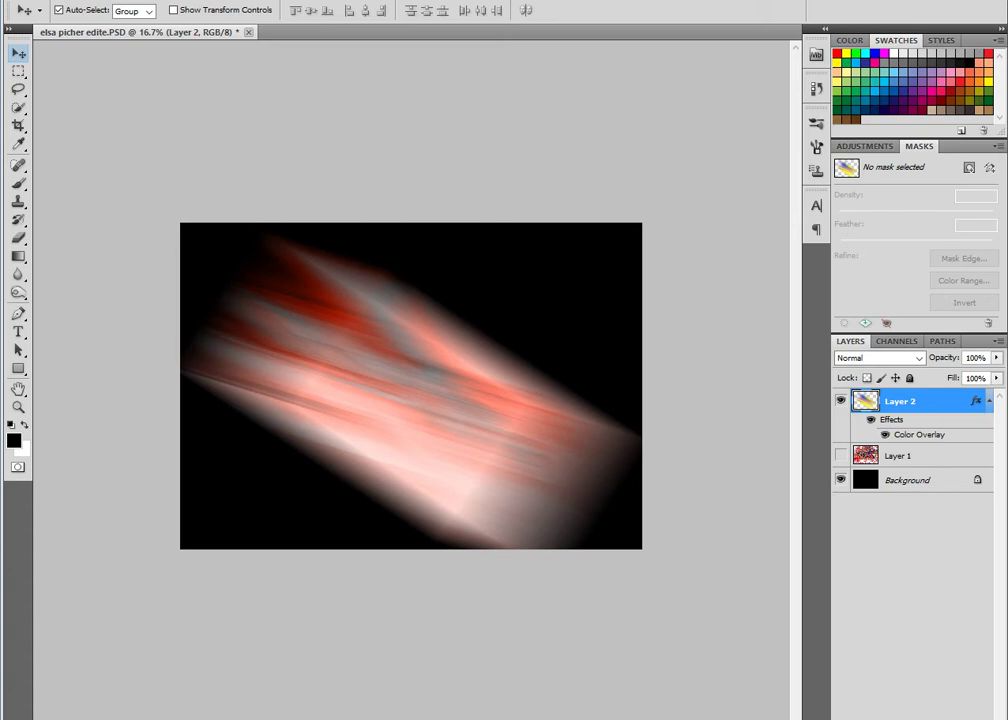
{"action": "key", "text": "alt+t"}
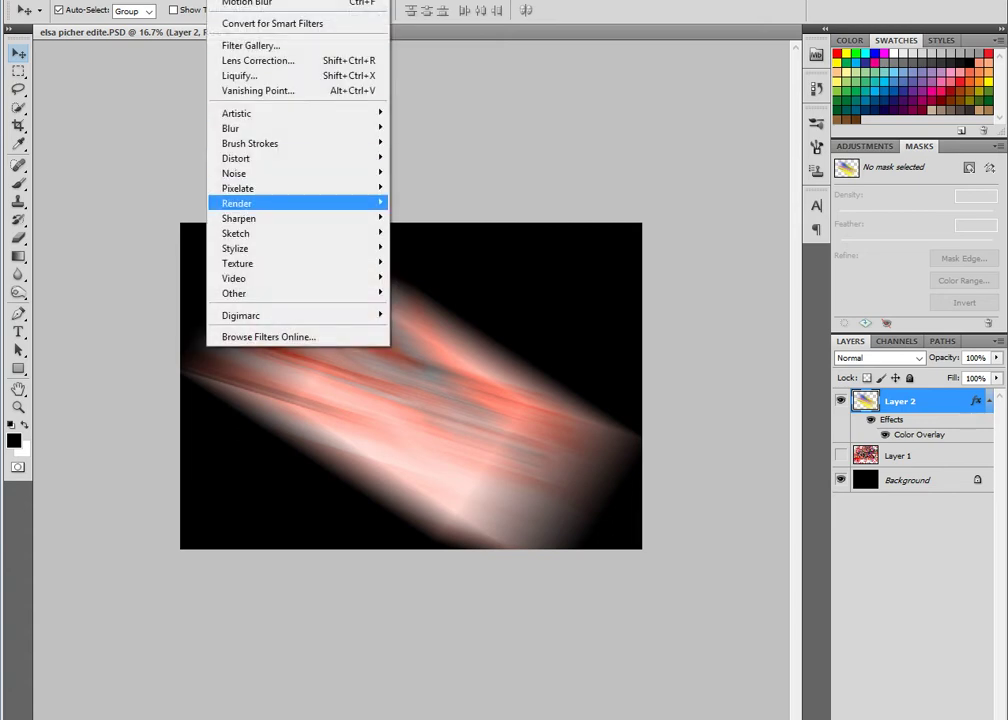
- Apply a Wave distortion to Layer 2 with maximum wavelength raised to 268
{"action": "key", "text": "w"}
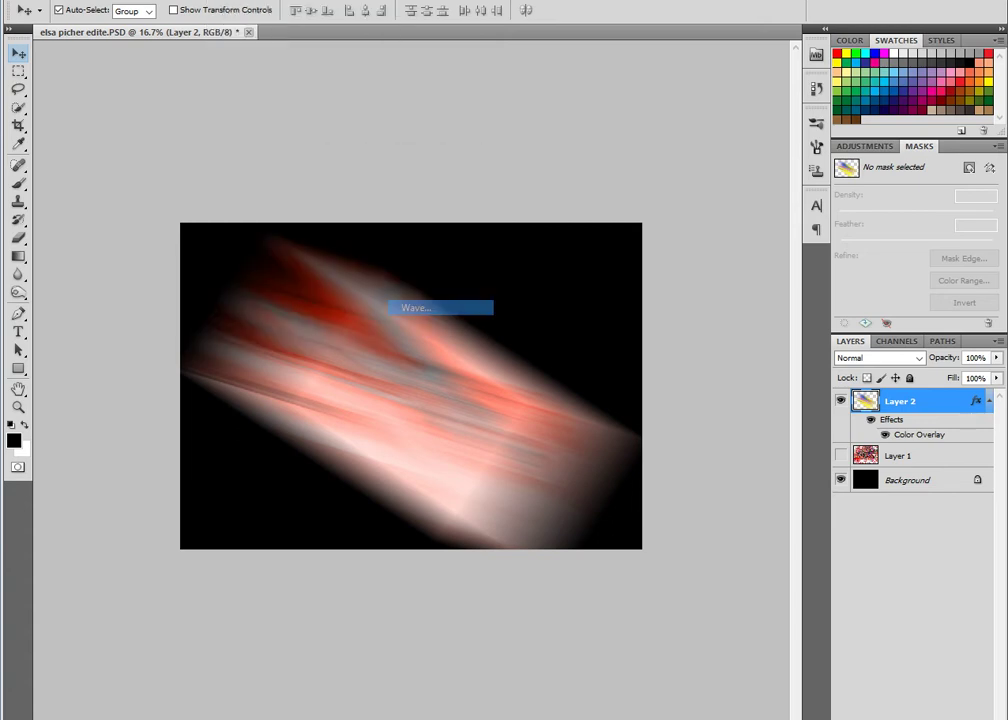
{"action": "left_click_drag", "start_coordinate": [558, 174], "coordinate": [588, 174]}
{"action": "key", "text": "Return"}
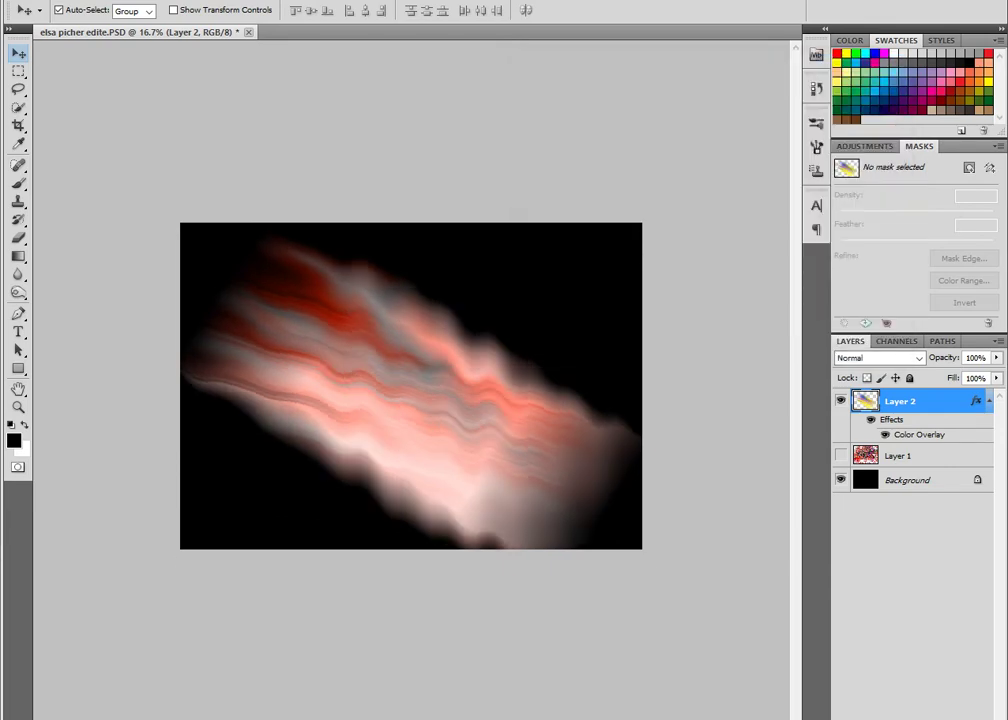
- Rotate the wavy band nearly upside down, flatten it, and drag out a raised duplicate
{"action": "key", "text": "ctrl+t"}
{"action": "left_click_drag", "start_coordinate": [165, 495], "coordinate": [668, 297]}
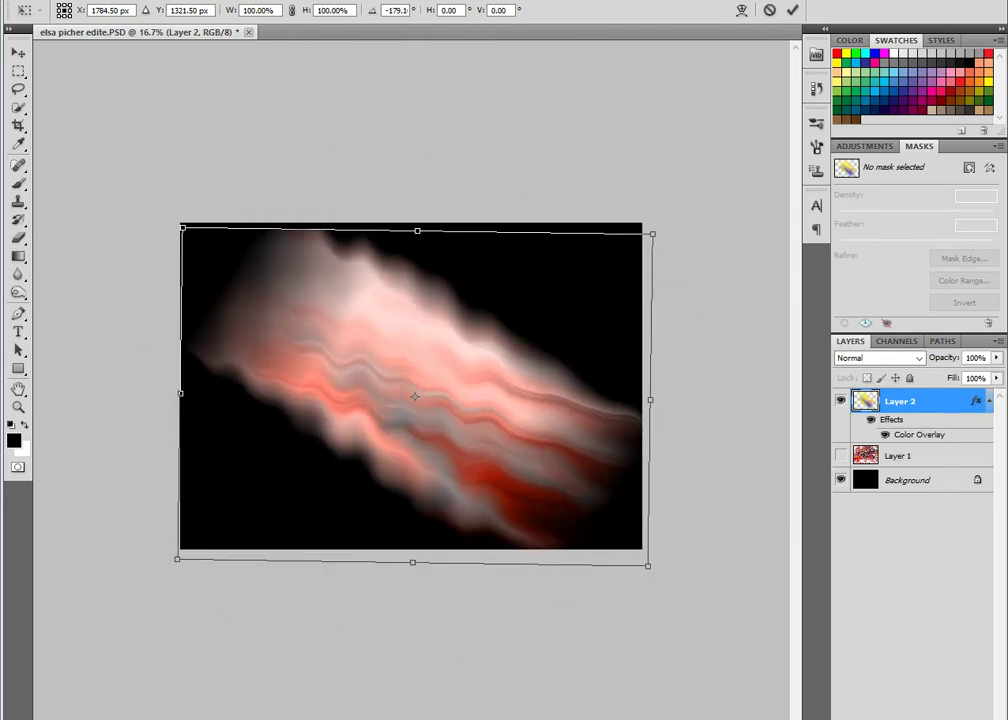
{"action": "left_click_drag", "start_coordinate": [417, 231], "coordinate": [415, 351]}
{"action": "key", "text": "Return"}
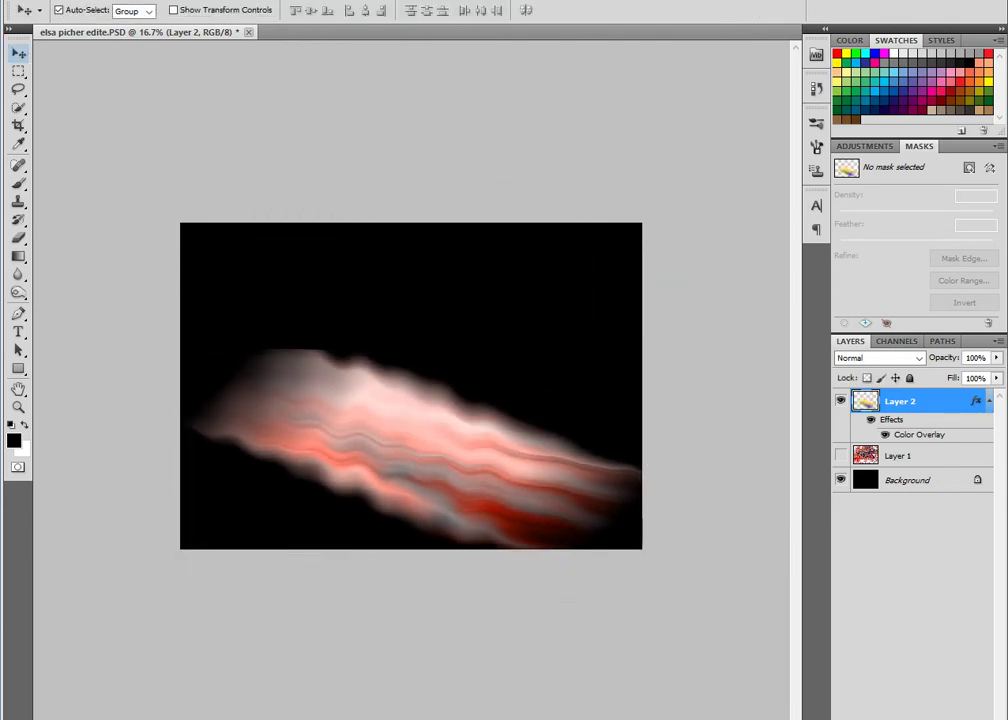
{"action": "left_click_drag", "start_coordinate": [410, 450], "coordinate": [407, 371], "text": "alt"}
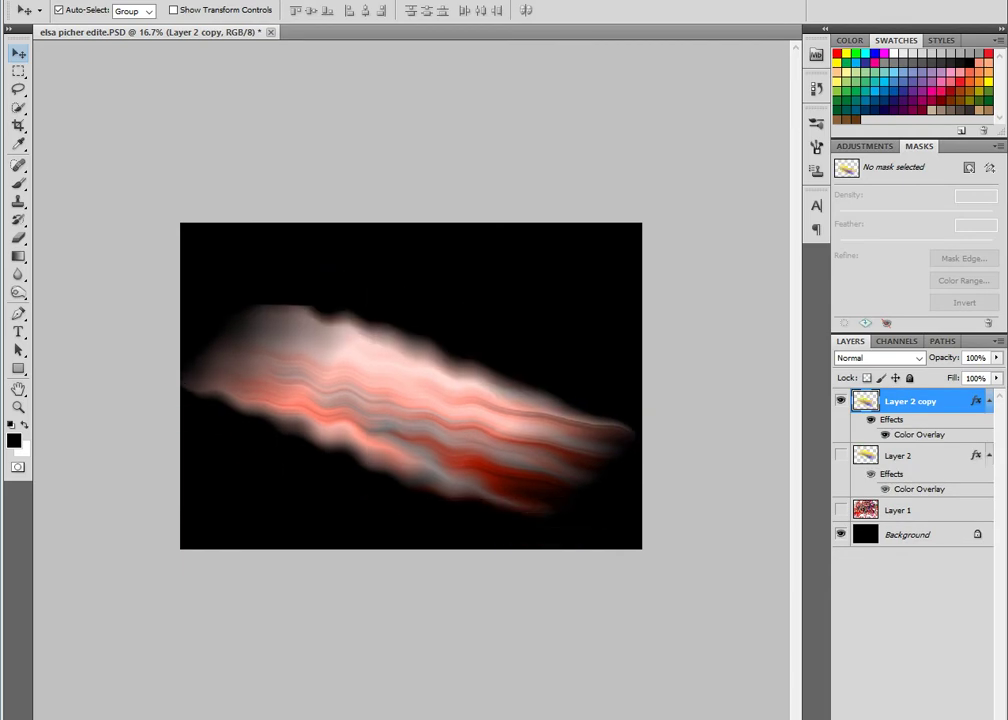
- Apply a Surface Blur with Radius 73 and Threshold 130 to Layer 2 copy
{"action": "left_click", "coordinate": [222, 2]}
{"action": "mouse_move", "coordinate": [231, 128]}
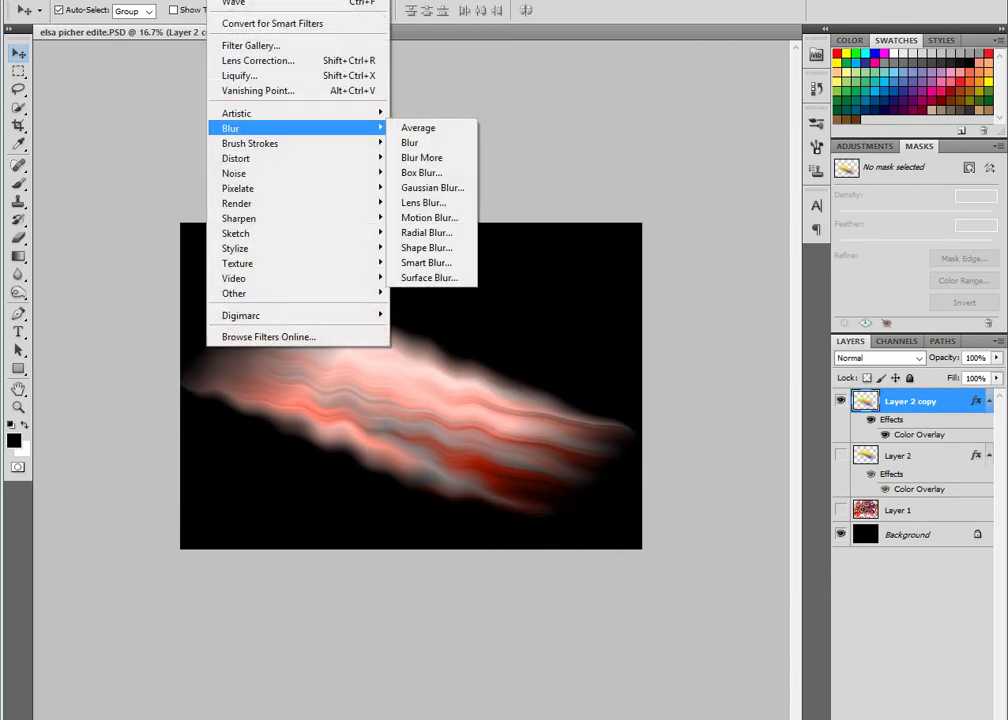
{"action": "left_click", "coordinate": [430, 277]}
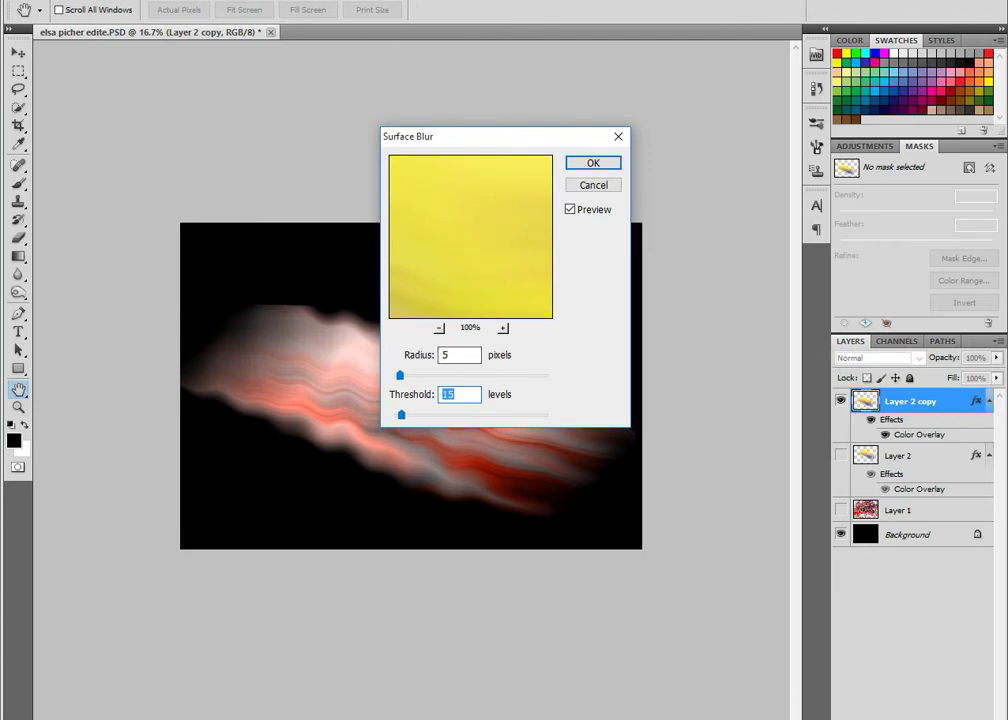
{"action": "key", "text": "shift+Tab"}
{"action": "type", "text": "73"}
{"action": "key", "text": "Tab"}
{"action": "type", "text": "130"}
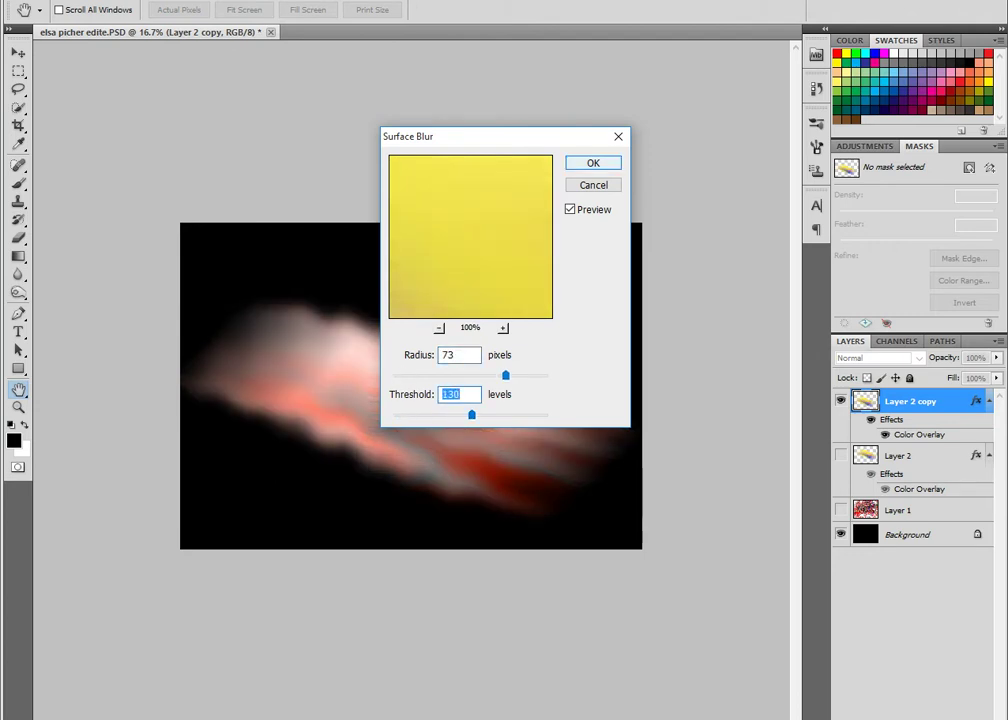
{"action": "key", "text": "Return"}
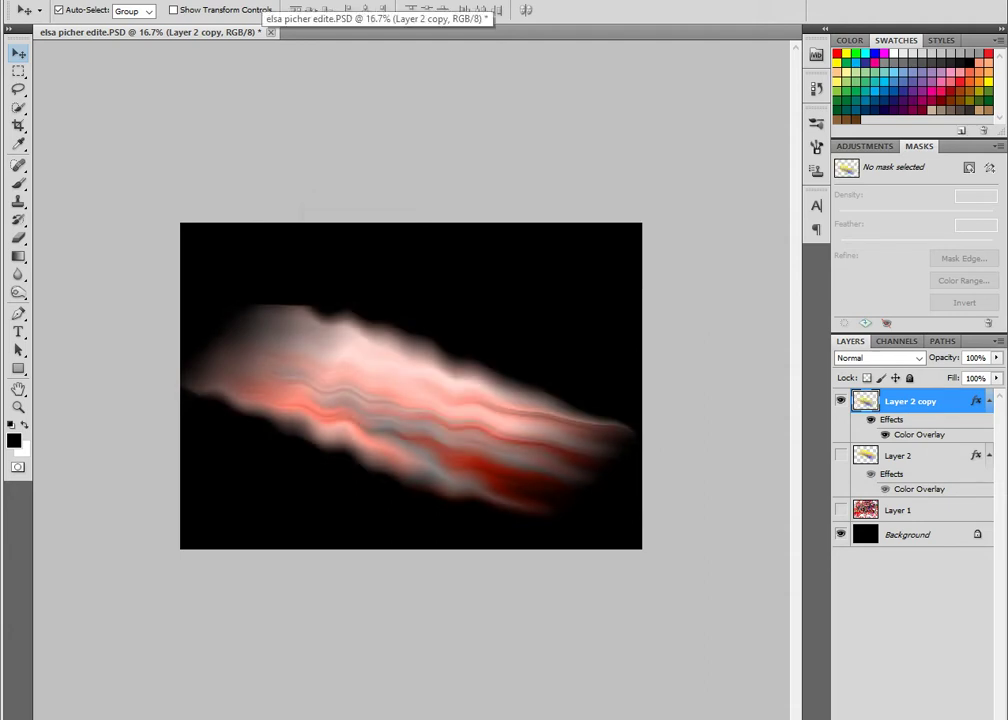
{"action": "key", "text": "alt+t"}
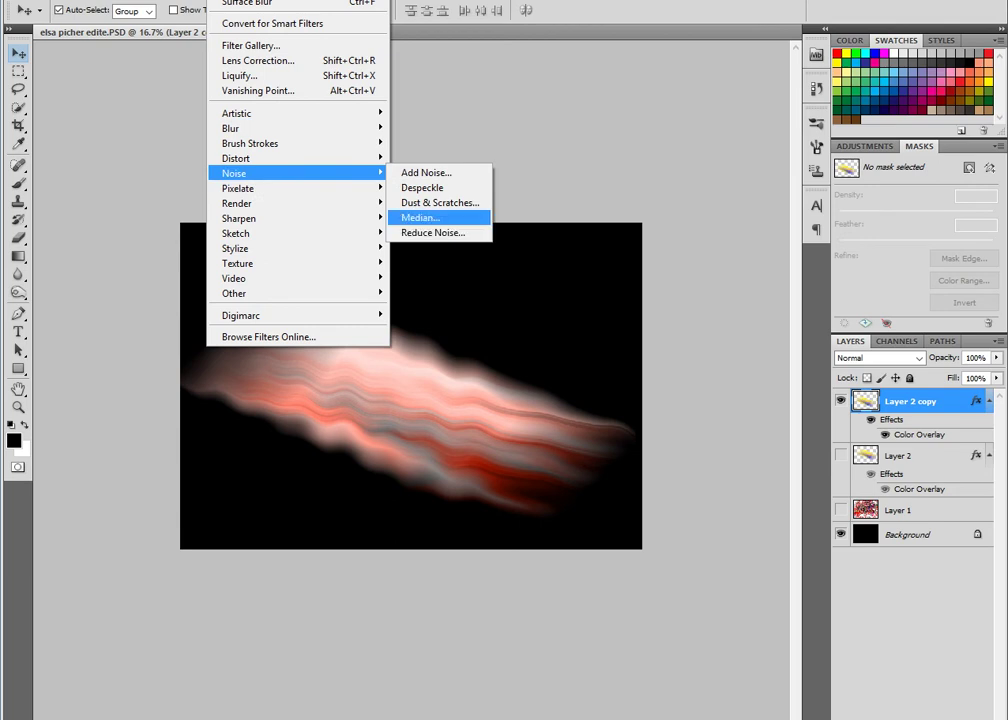
- Apply a Median filter of about 47-pixel radius, then nudge Layer 2 copy upward
{"action": "left_click", "coordinate": [420, 217]}
{"action": "mouse_move", "coordinate": [393, 387]}
{"action": "left_mouse_down"}
{"action": "mouse_move", "coordinate": [515, 388]}
{"action": "mouse_move", "coordinate": [502, 388]}
{"action": "left_mouse_up"}
{"action": "key", "text": "Return"}
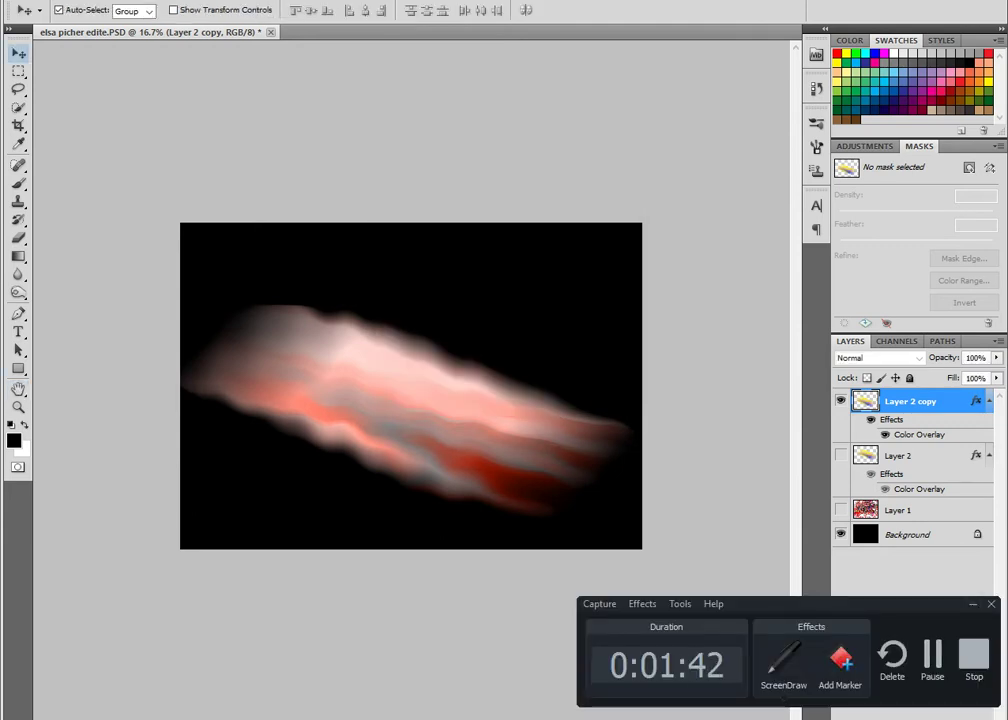
{"action": "left_click", "coordinate": [973, 655]}
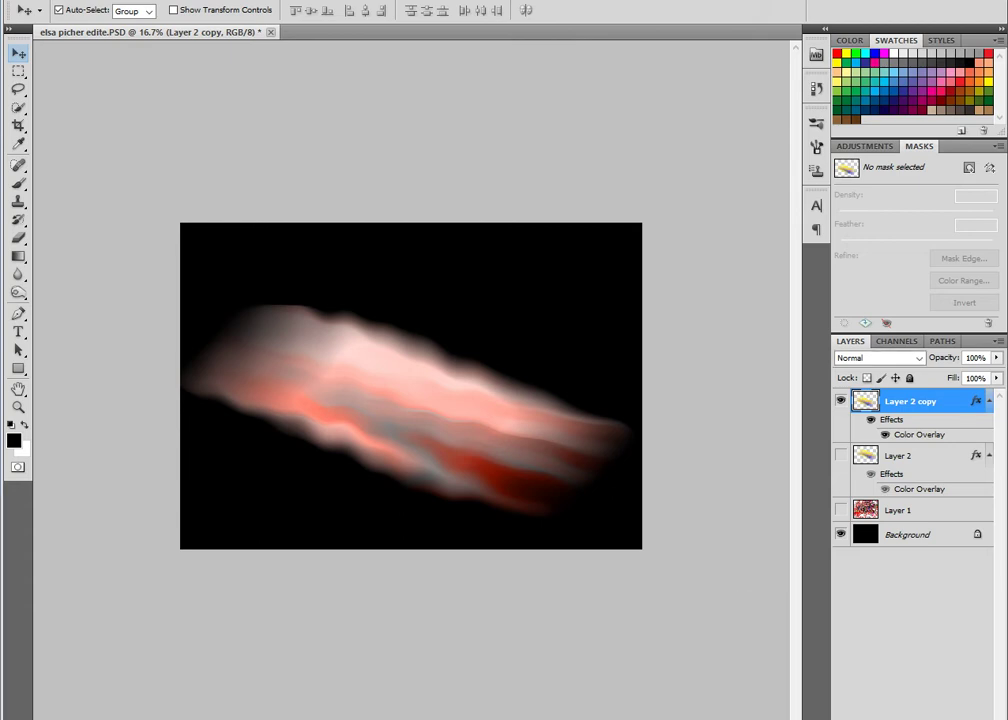
{"action": "key", "text": "shift+Up"}
{"action": "key", "text": "shift+Up"}
{"action": "key", "text": "shift+Up"}
{"action": "key", "text": "shift+Up"}
{"action": "key", "text": "shift+Up"}
{"action": "key", "text": "shift+Up"}
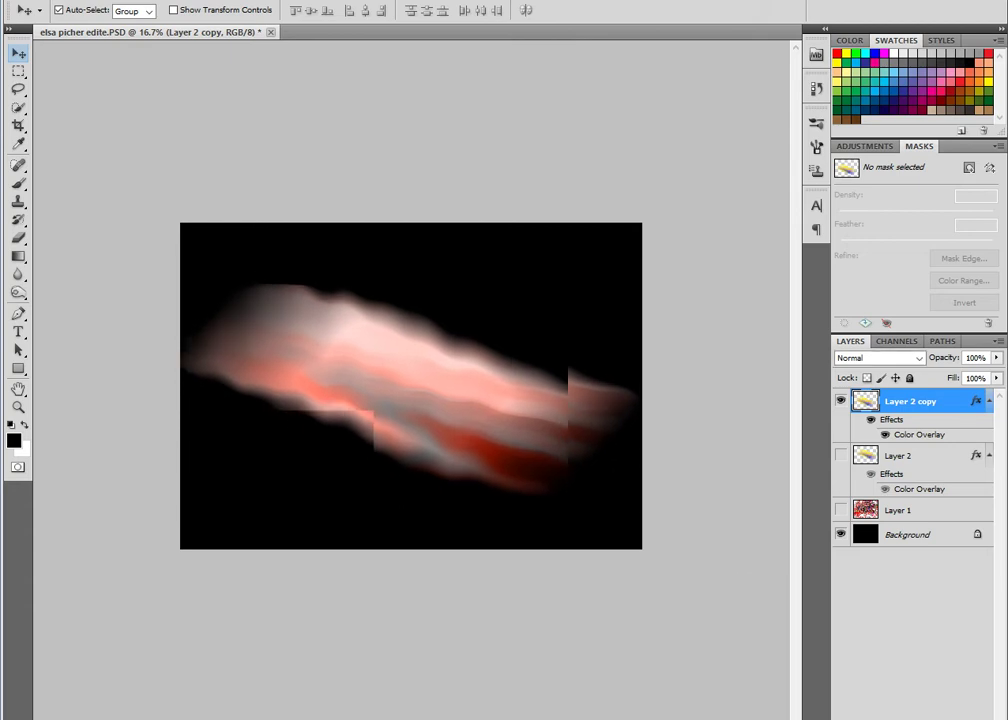
{"action": "key", "text": "alt+t"}
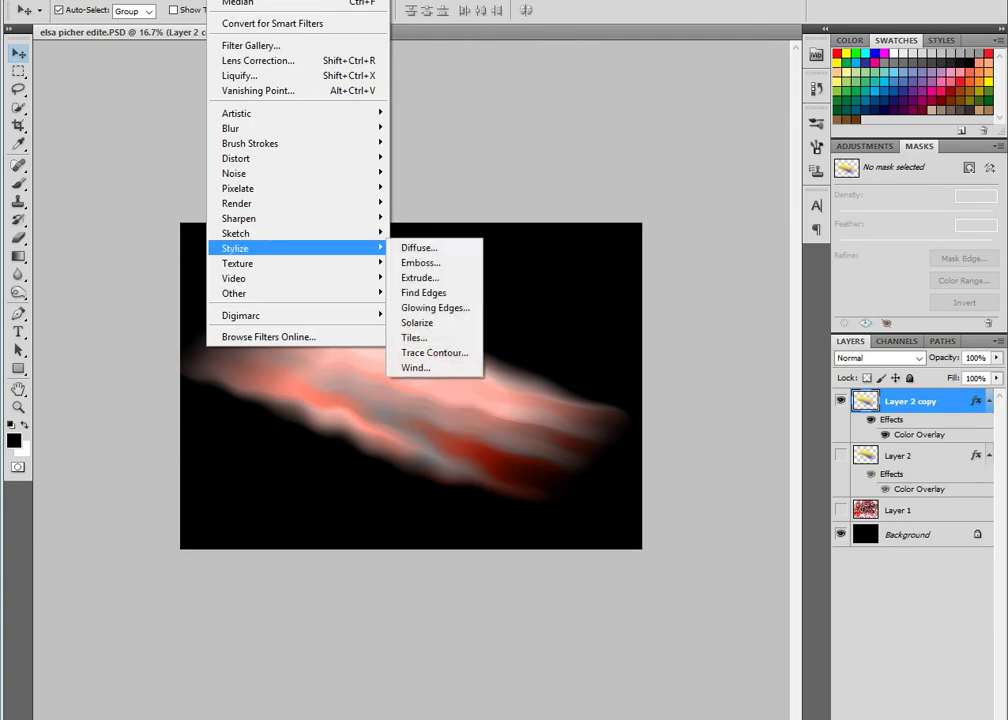
- Apply an Extrude filter with pyramid-shaped extrusion to Layer 2 copy
{"action": "left_click", "coordinate": [418, 277]}
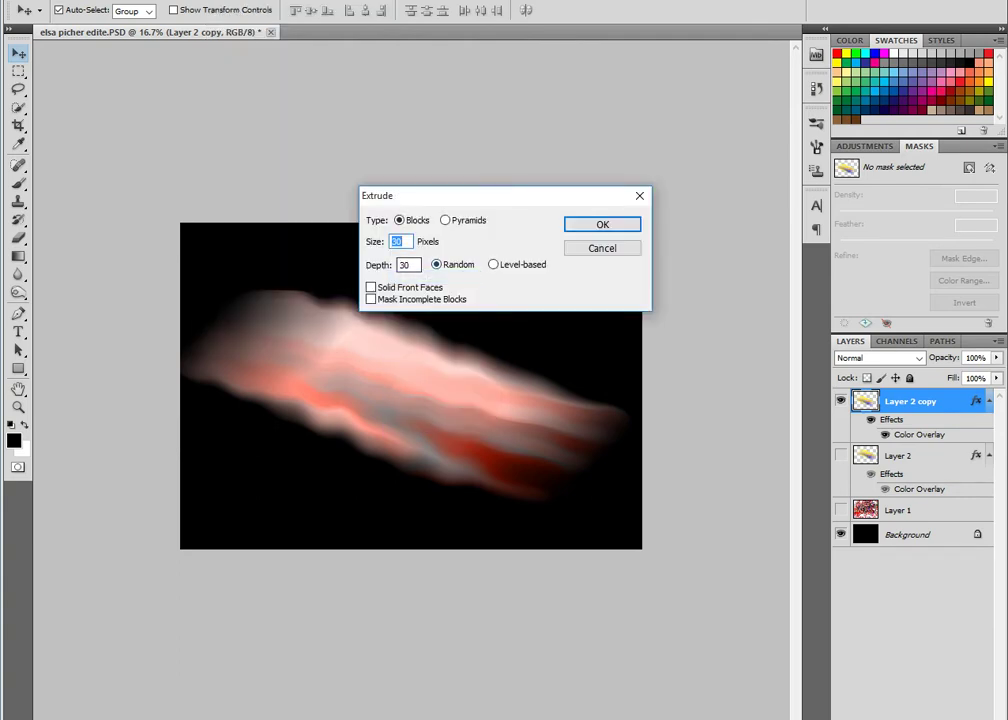
{"action": "left_click", "coordinate": [445, 220]}
{"action": "left_click", "coordinate": [602, 224]}
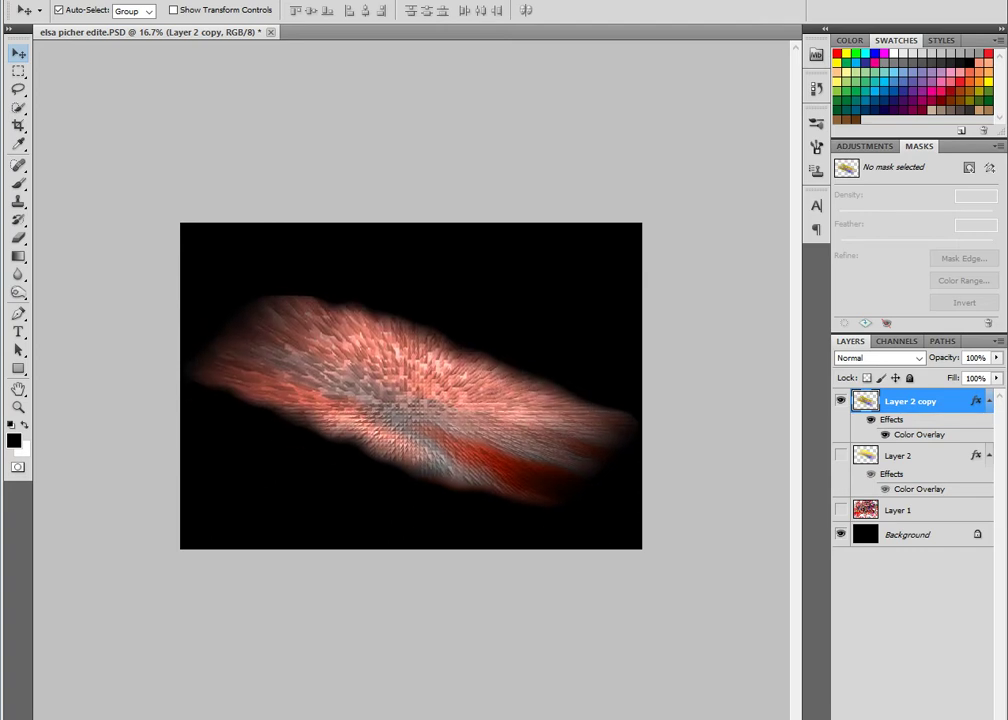
- Apply a Wave distortion with maximum wavelength 387 and a raised minimum wavelength
{"action": "left_click", "coordinate": [222, 0]}
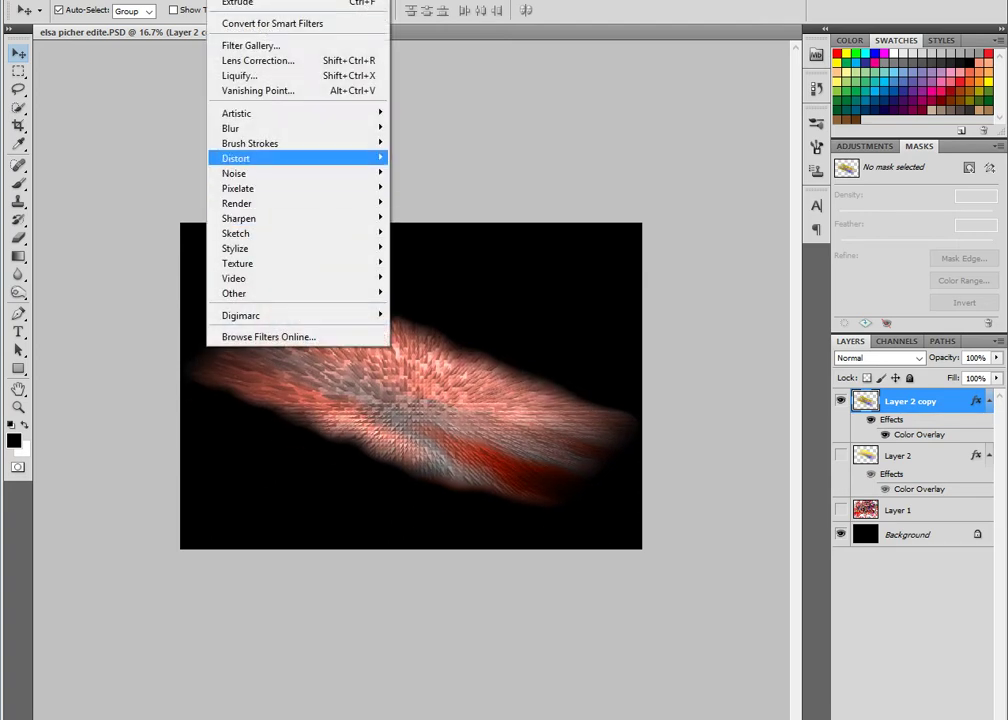
{"action": "left_click", "coordinate": [416, 307]}
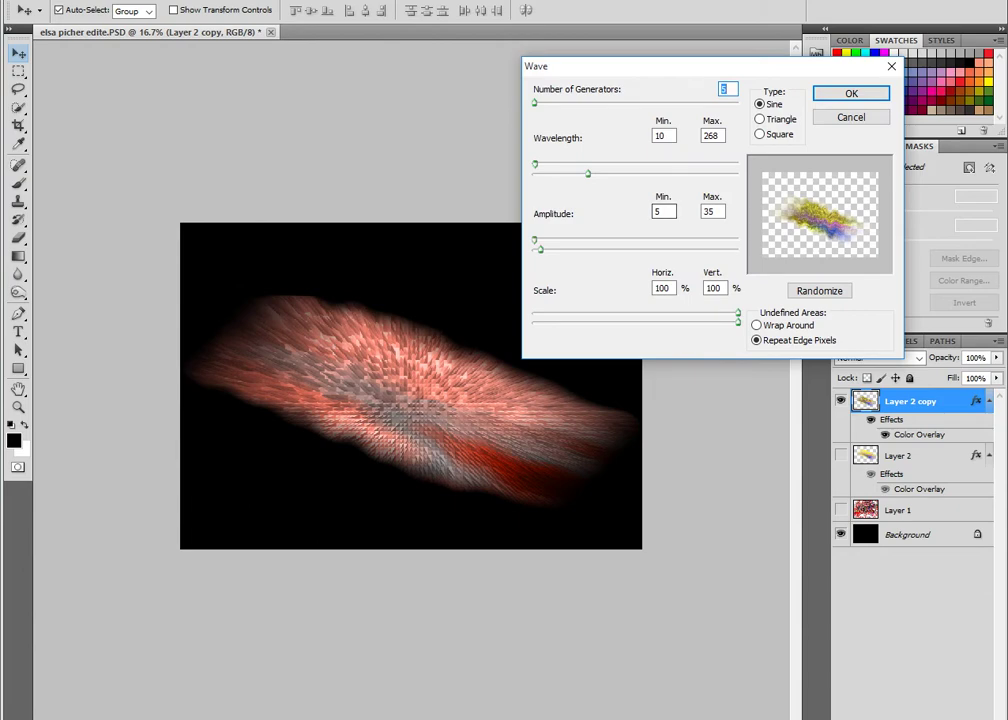
{"action": "left_click_drag", "start_coordinate": [588, 173], "coordinate": [612, 173]}
{"action": "left_click_drag", "start_coordinate": [535, 163], "coordinate": [548, 163]}
{"action": "key", "text": "Return"}
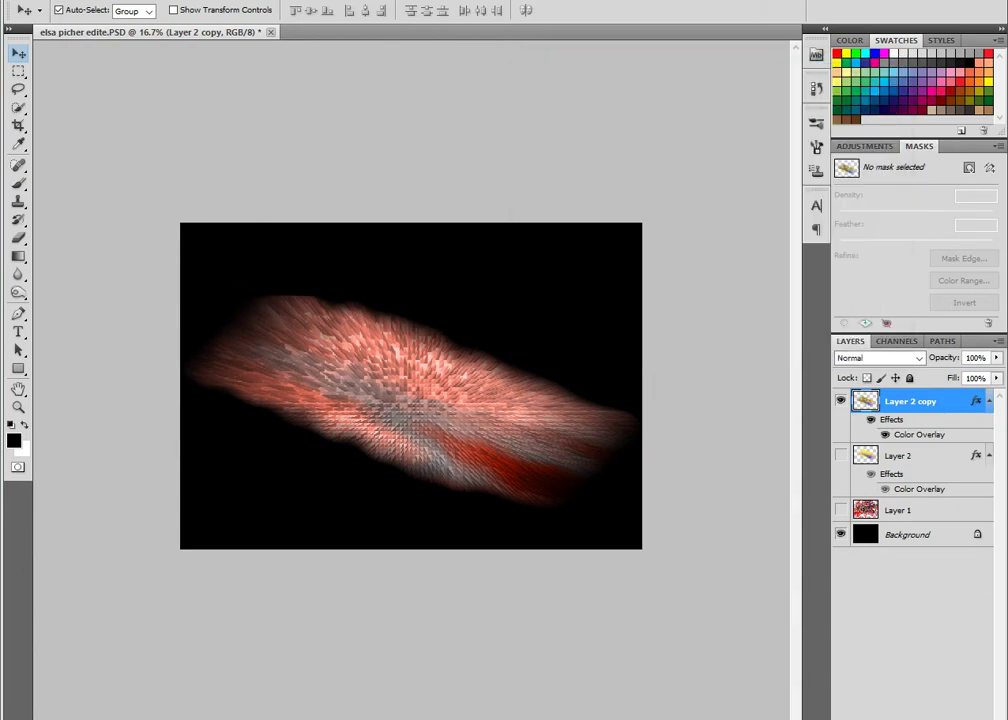
- Reapply the Wave with minimum wavelength 1 and maximum amplitude 160
{"action": "key", "text": "alt+t"}
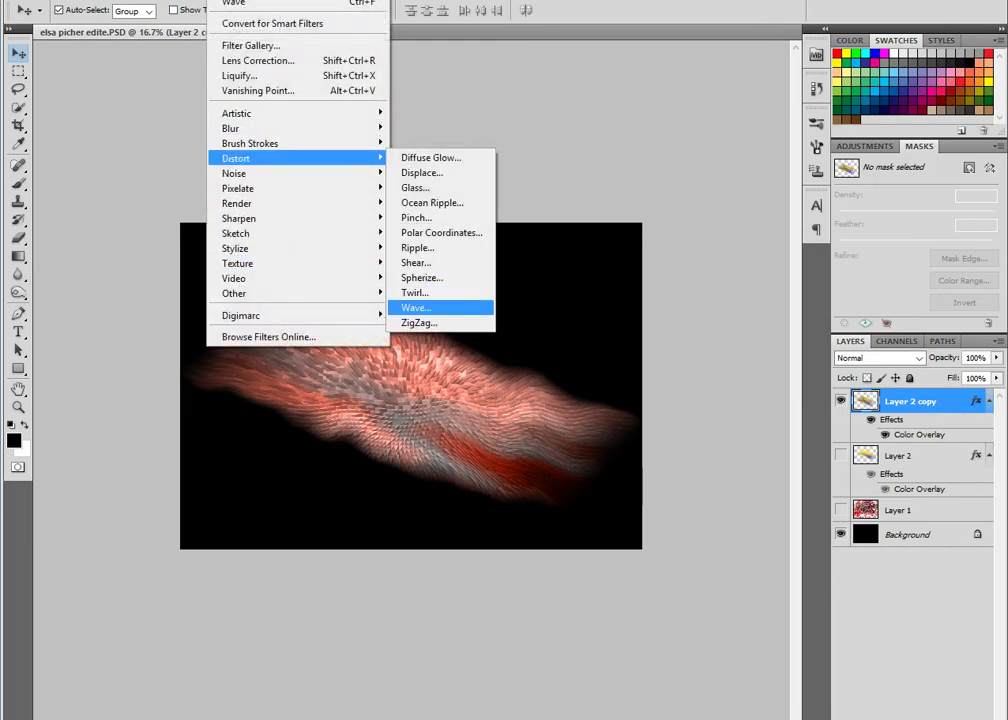
{"action": "key", "text": "Return"}
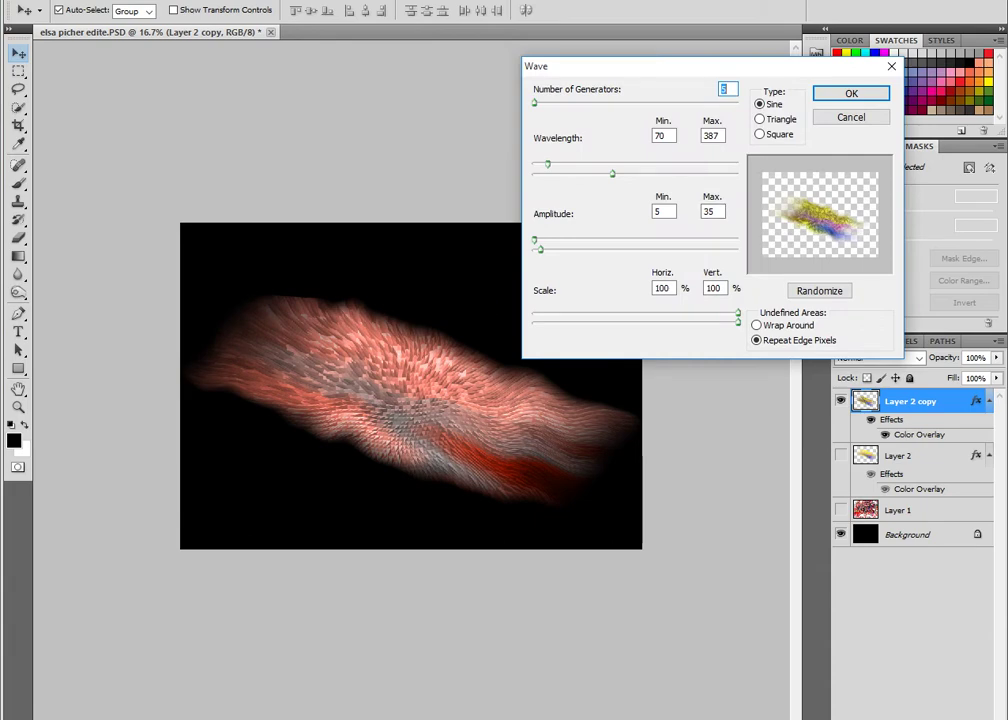
{"action": "left_click_drag", "start_coordinate": [547, 164], "coordinate": [534, 164]}
{"action": "left_click_drag", "start_coordinate": [540, 249], "coordinate": [566, 249]}
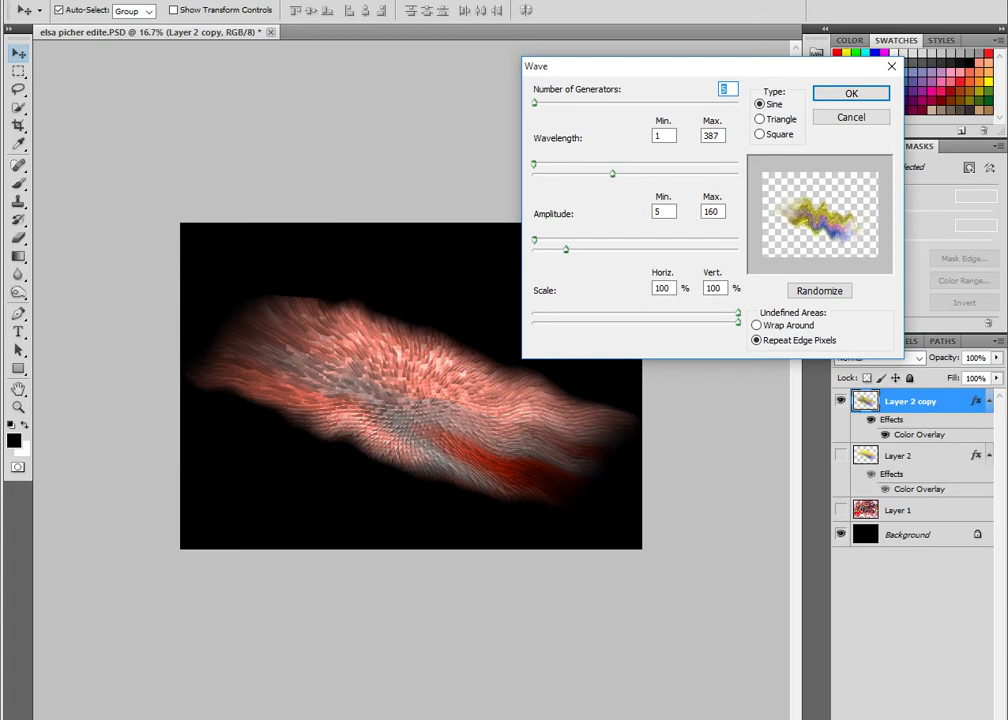
{"action": "key", "text": "Return"}
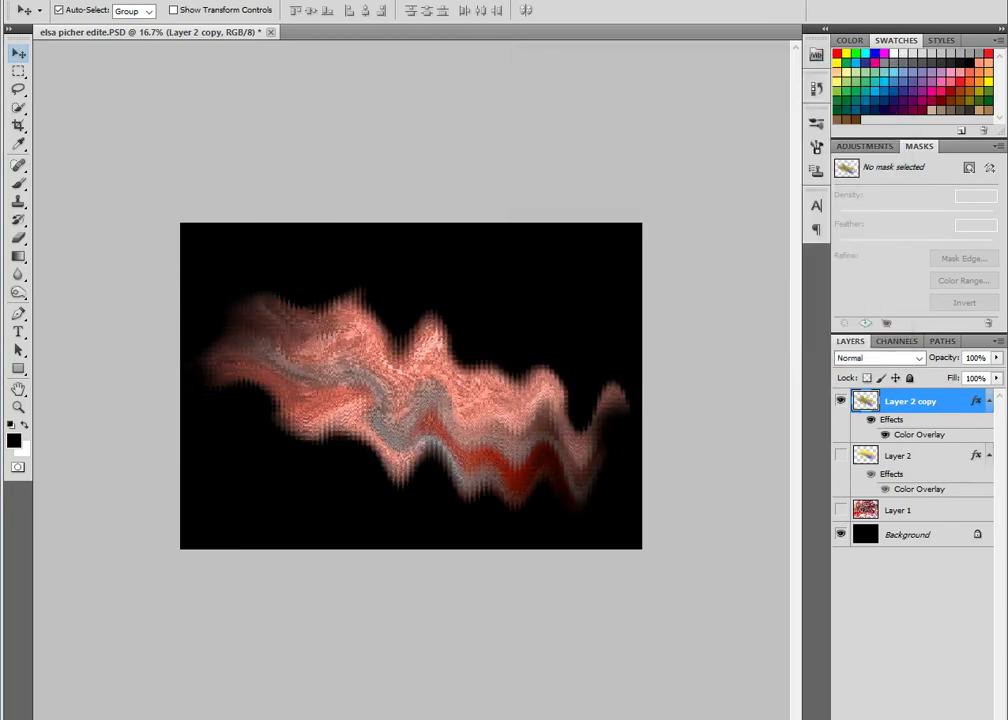
{"action": "key", "text": "alt+t"}
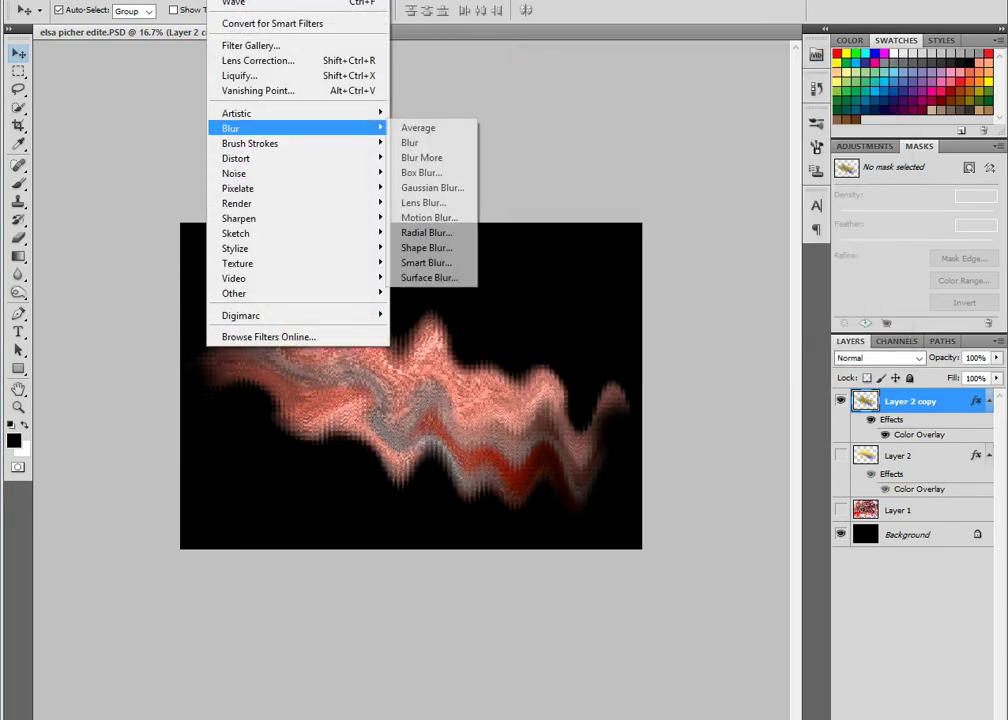
- Open the Surface Blur settings and cancel without applying them
{"action": "key", "text": "Right"}
{"action": "key", "text": "Up"}
{"action": "key", "text": "Return"}
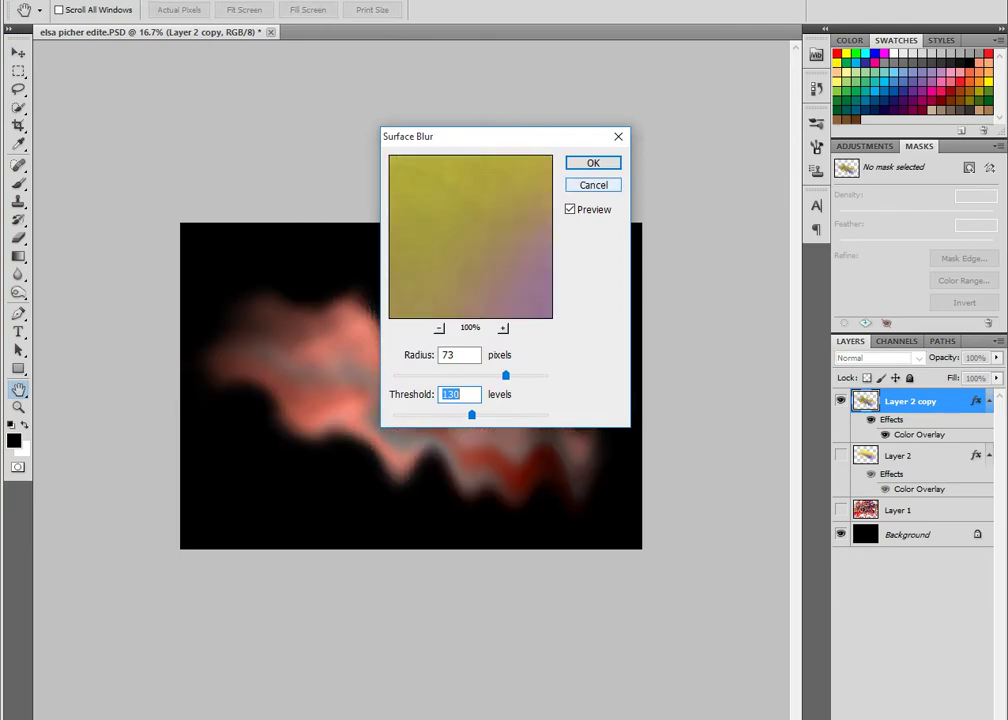
{"action": "key", "text": "Escape"}
- Apply a Motion Blur with 28° angle and 999-pixel distance to the wavy streak
{"action": "key", "text": "alt+t"}
{"action": "key", "text": "b"}
{"action": "key", "text": "Right"}
{"action": "key", "text": "Up"}
{"action": "key", "text": "Up"}
{"action": "key", "text": "Up"}
{"action": "key", "text": "Up"}
{"action": "key", "text": "Up"}
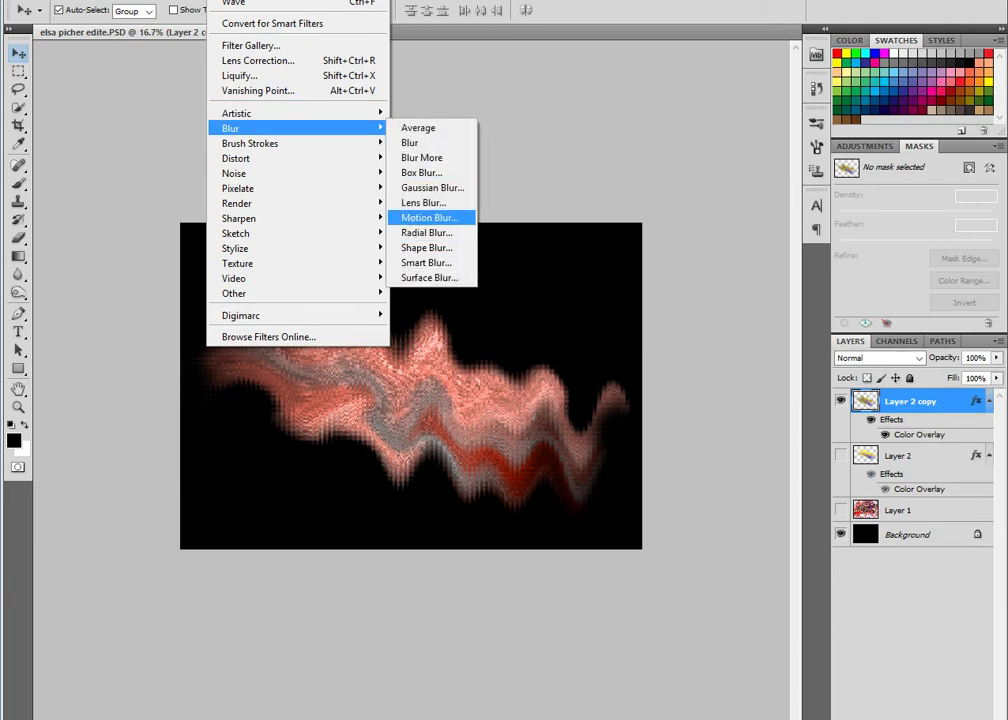
{"action": "key", "text": "Return"}
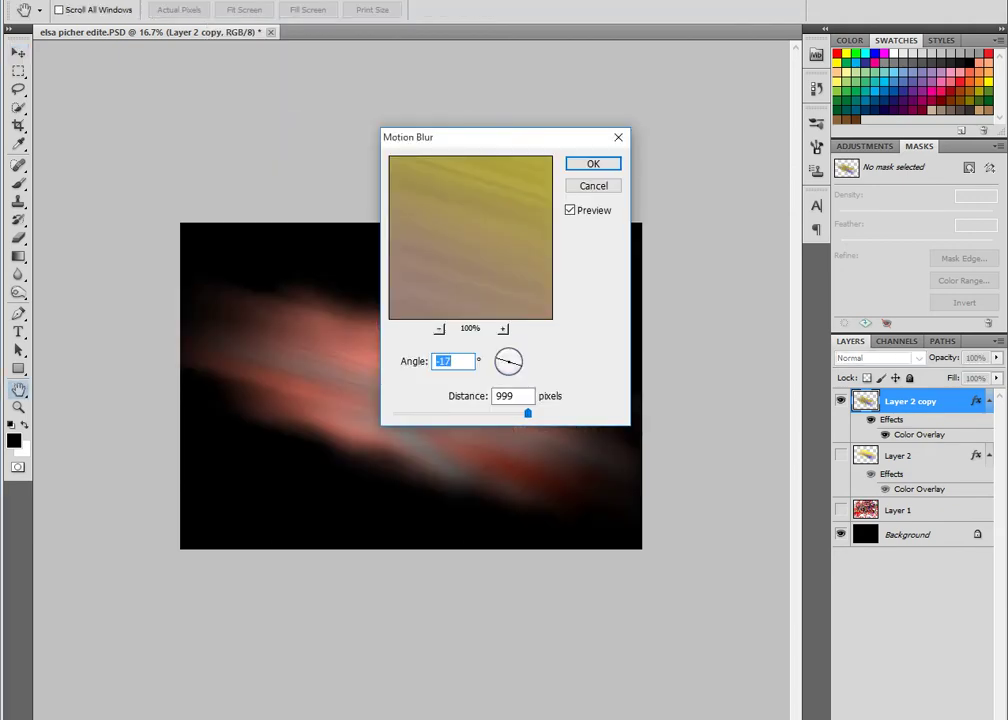
{"action": "type", "text": "68"}
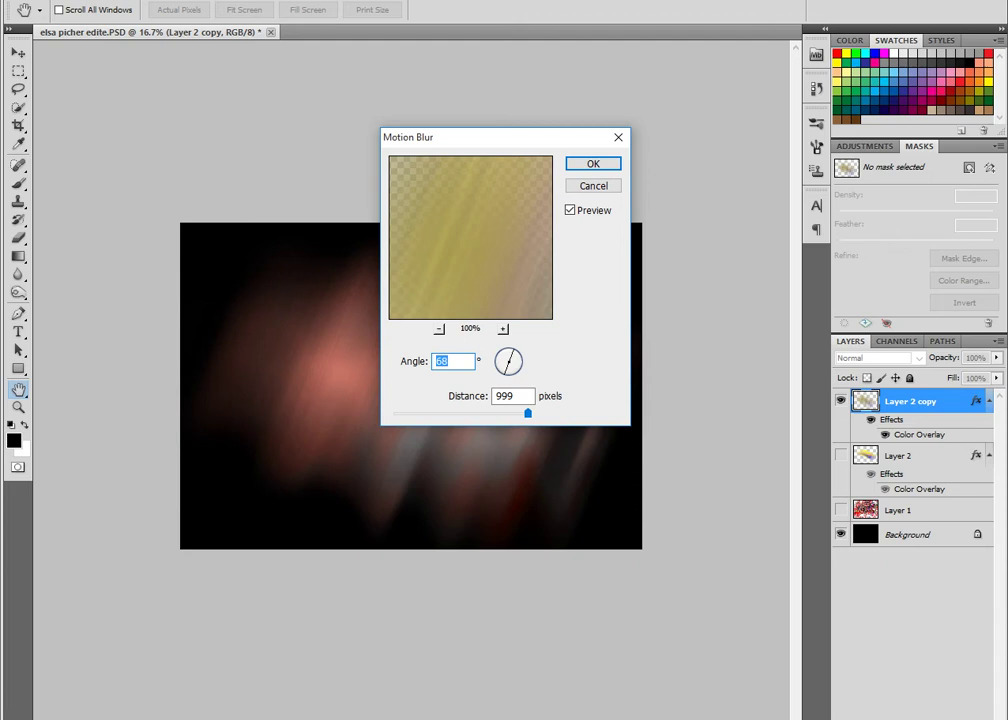
{"action": "type", "text": "28"}
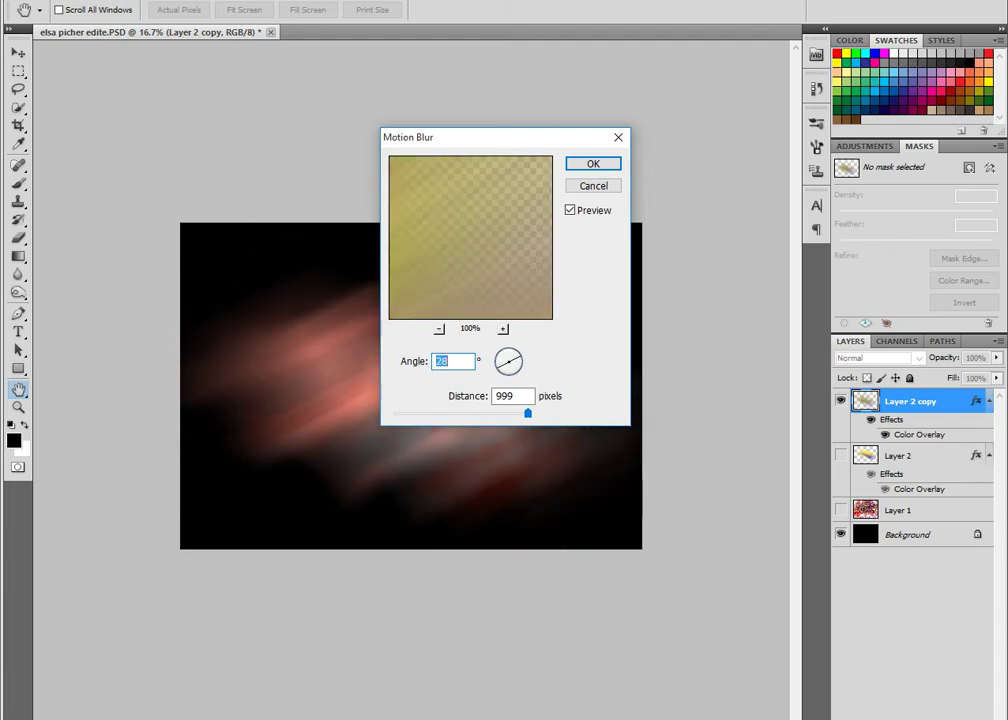
{"action": "key", "text": "Return"}
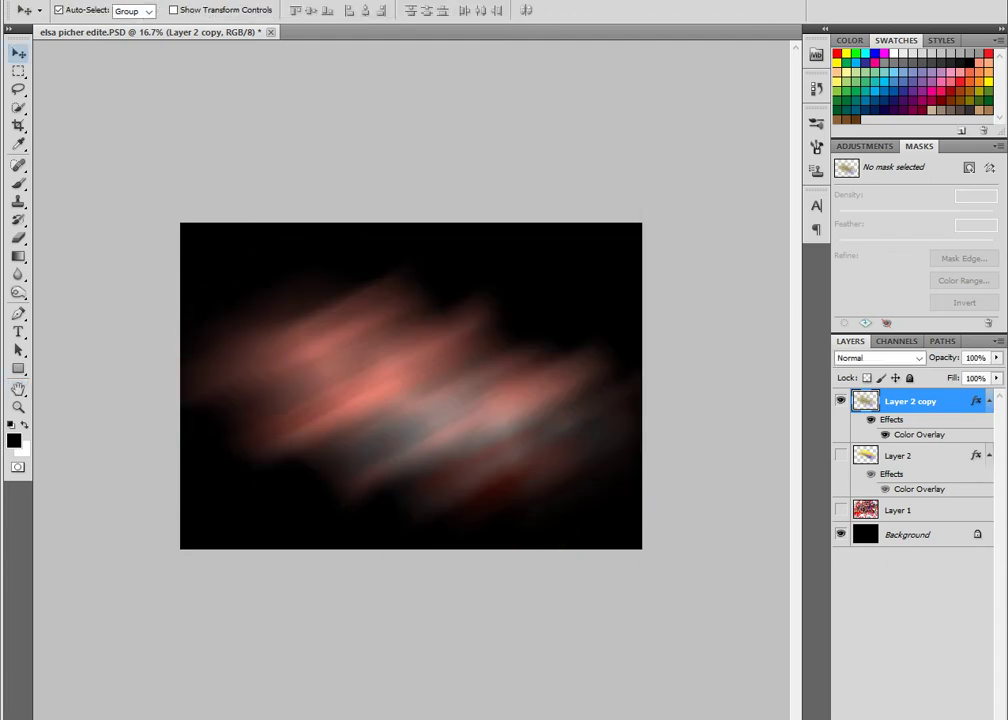
- Squash the streak to about 57% height, tilt it 22°, and move it slightly lower
{"action": "key", "text": "ctrl+t"}
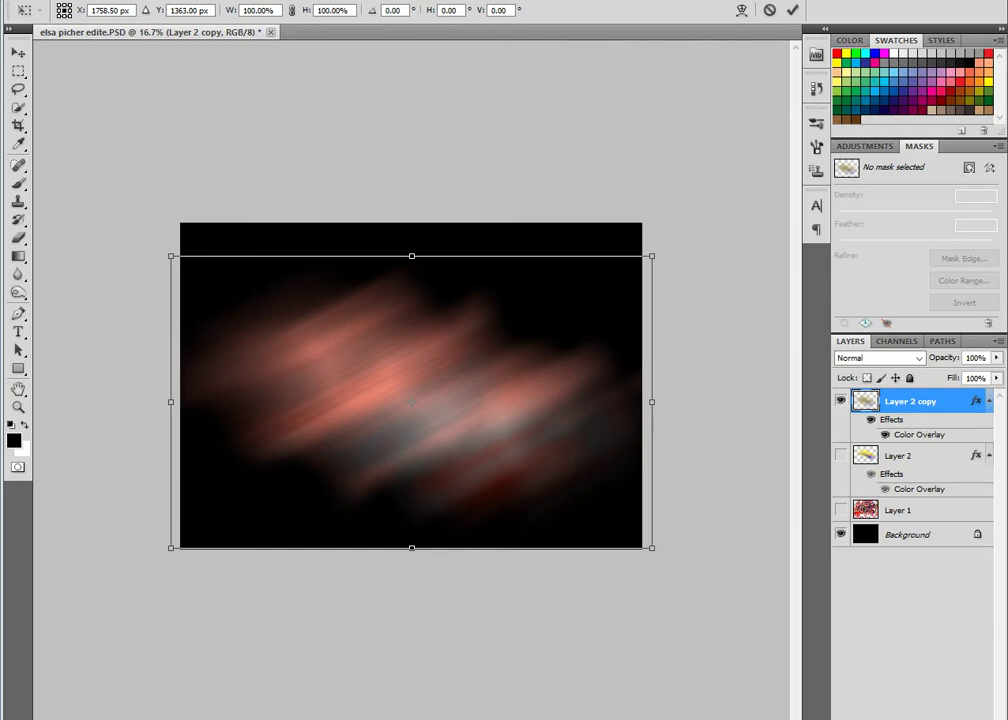
{"action": "left_click_drag", "start_coordinate": [412, 547], "coordinate": [412, 423]}
{"action": "left_click_drag", "start_coordinate": [665, 430], "coordinate": [613, 518]}
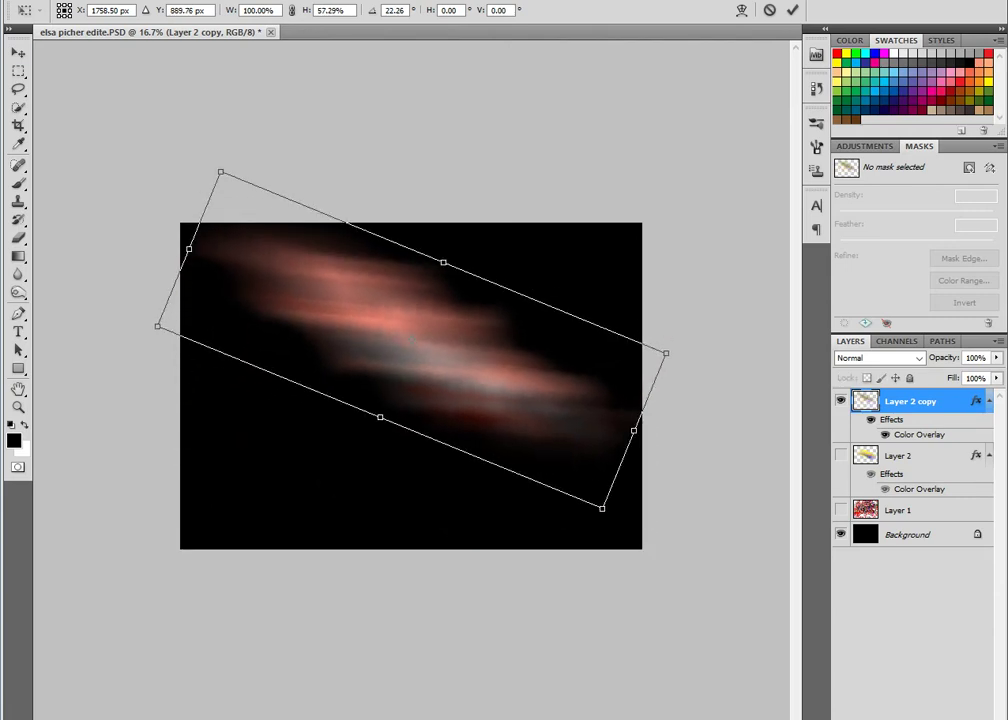
{"action": "key", "text": "Return"}
{"action": "left_click_drag", "start_coordinate": [400, 340], "coordinate": [400, 380]}
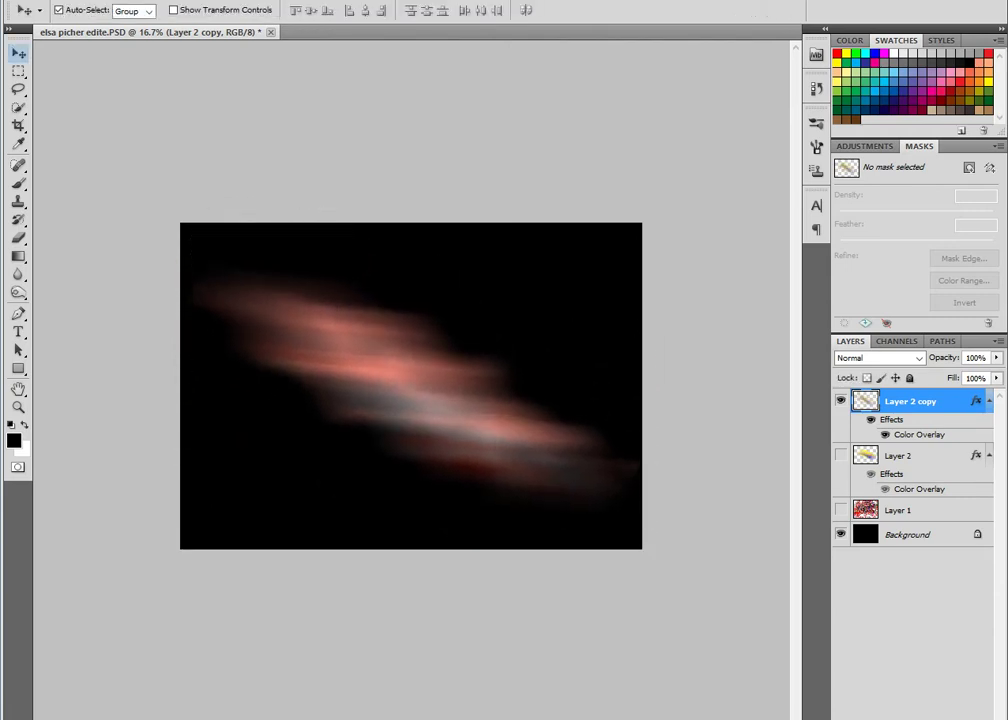
- Duplicate the streak as Layer 2 copy 2, scaled to about 63% and shifted up-left
{"action": "key", "text": "ctrl+j"}
{"action": "key", "text": "ctrl+t"}
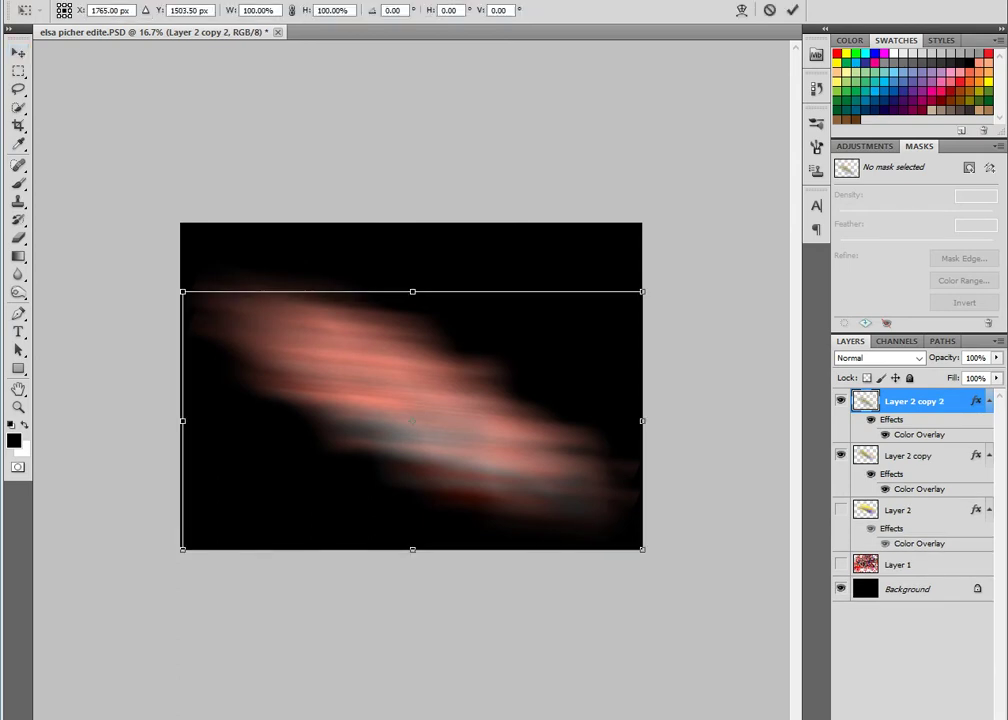
{"action": "left_click_drag", "start_coordinate": [642, 549], "coordinate": [558, 500]}
{"action": "left_click_drag", "start_coordinate": [420, 420], "coordinate": [405, 392]}
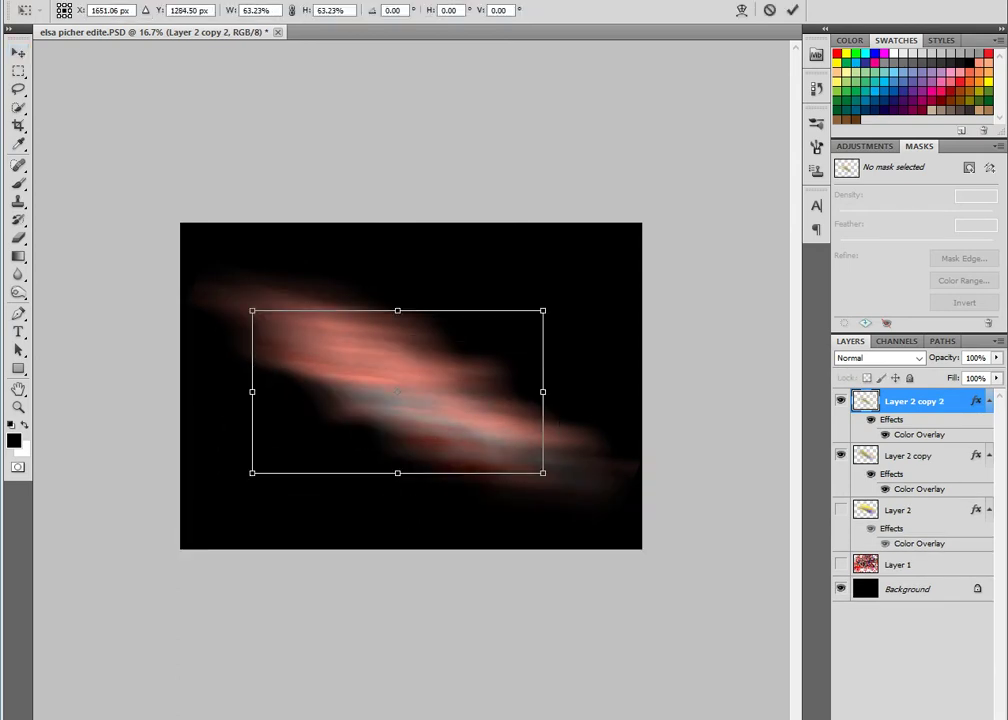
{"action": "key", "text": "Return"}
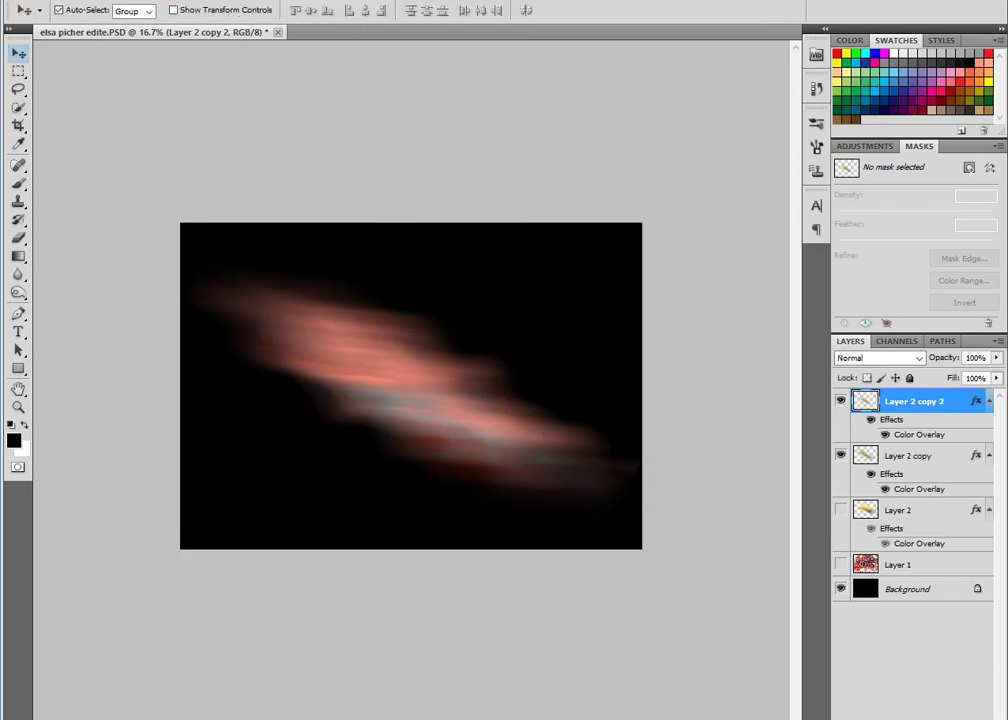
{"action": "key", "text": "alt+l"}
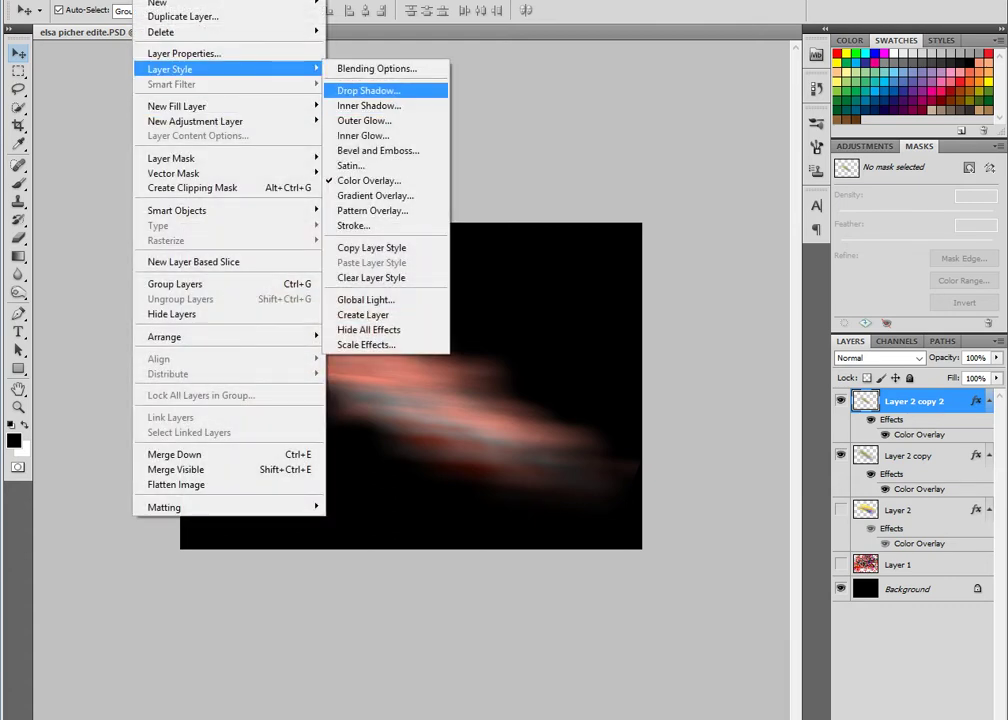
- Add a drop shadow to Layer 2 copy 2 with size 49
{"action": "key", "text": "Return"}
{"action": "left_click", "coordinate": [748, 537]}
{"action": "type", "text": "49"}
{"action": "left_click", "coordinate": [748, 505]}
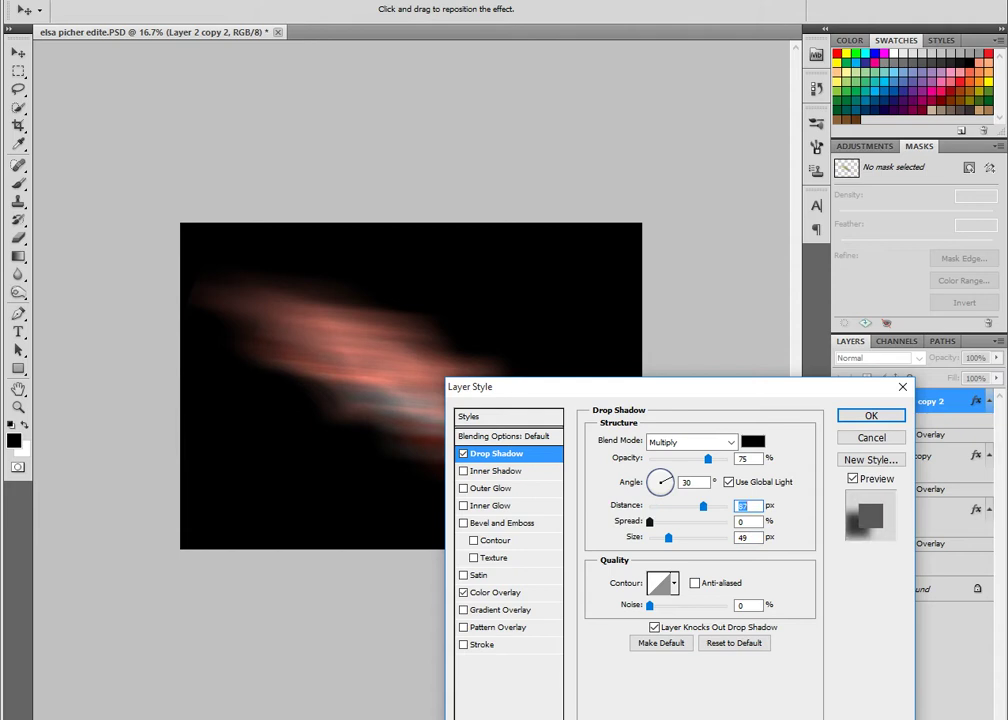
{"action": "key", "text": "Tab"}
{"action": "type", "text": "50"}
- Set the shadow distance to 28 and spread to 12, then nudge the layer up-right
{"action": "key", "text": "shift+Tab"}
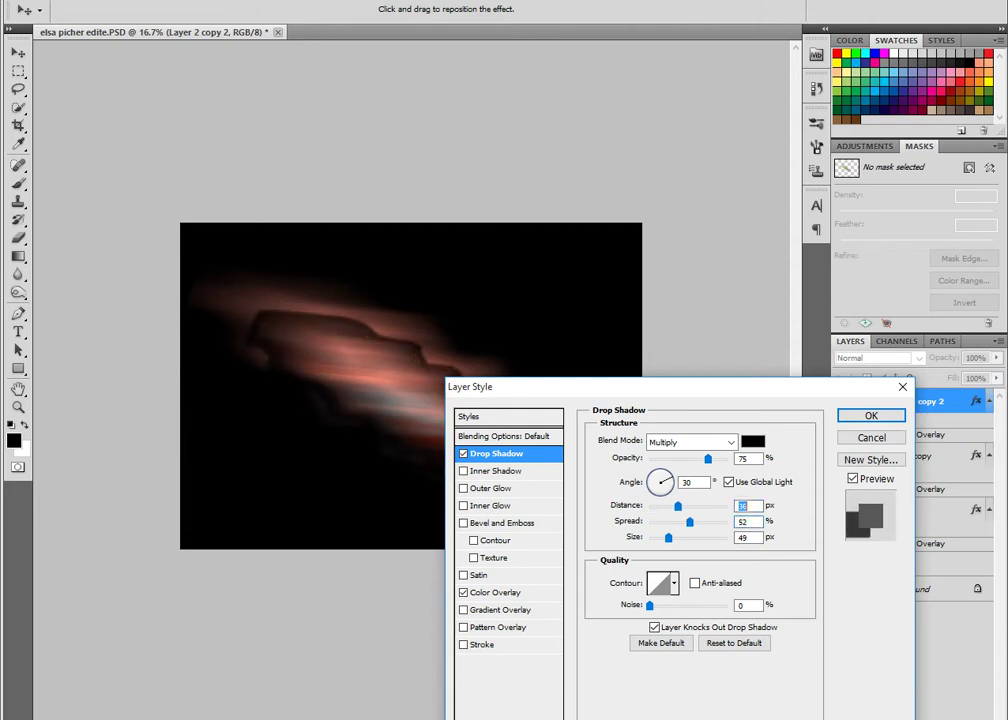
{"action": "key", "text": "shift+Down"}
{"action": "key", "text": "shift+Down"}
{"action": "key", "text": "shift+Down"}
{"action": "key", "text": "Tab"}
{"action": "key", "text": "shift+Down"}
{"action": "key", "text": "shift+Down"}
{"action": "key", "text": "shift+Down"}
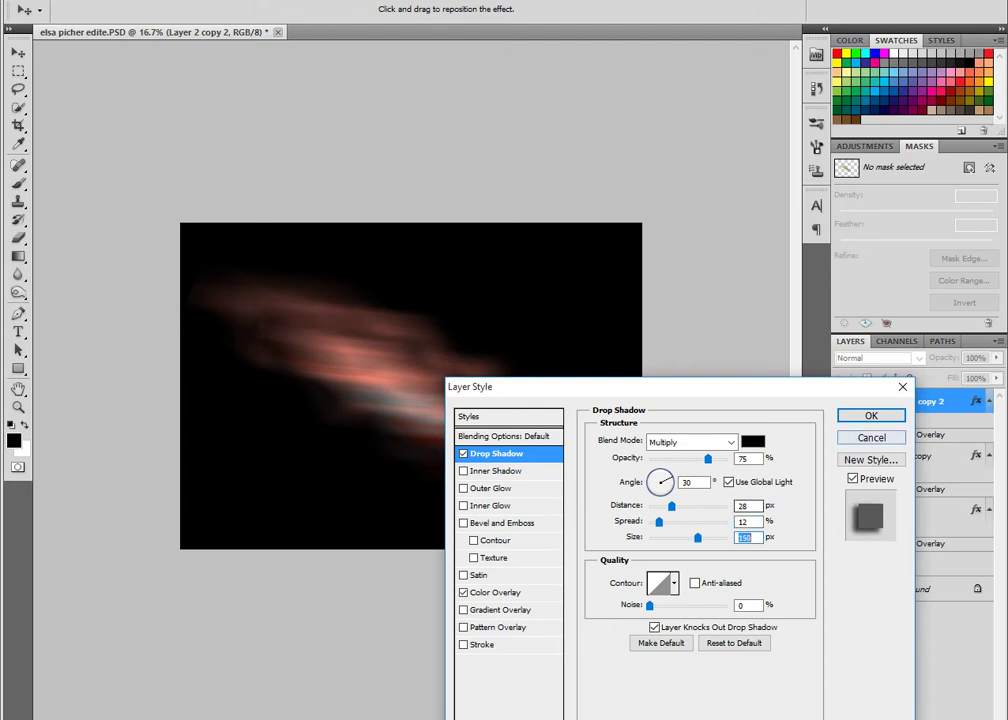
{"action": "key", "text": "Escape"}
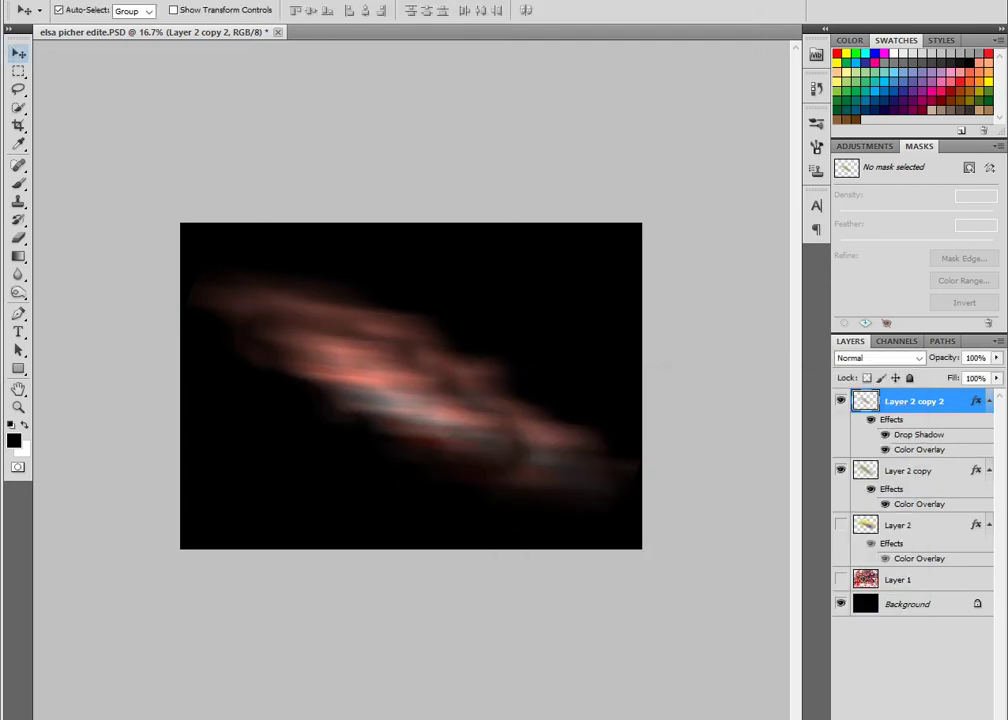
{"action": "key", "text": "shift+Up"}
{"action": "key", "text": "shift+Up"}
{"action": "key", "text": "shift+Up"}
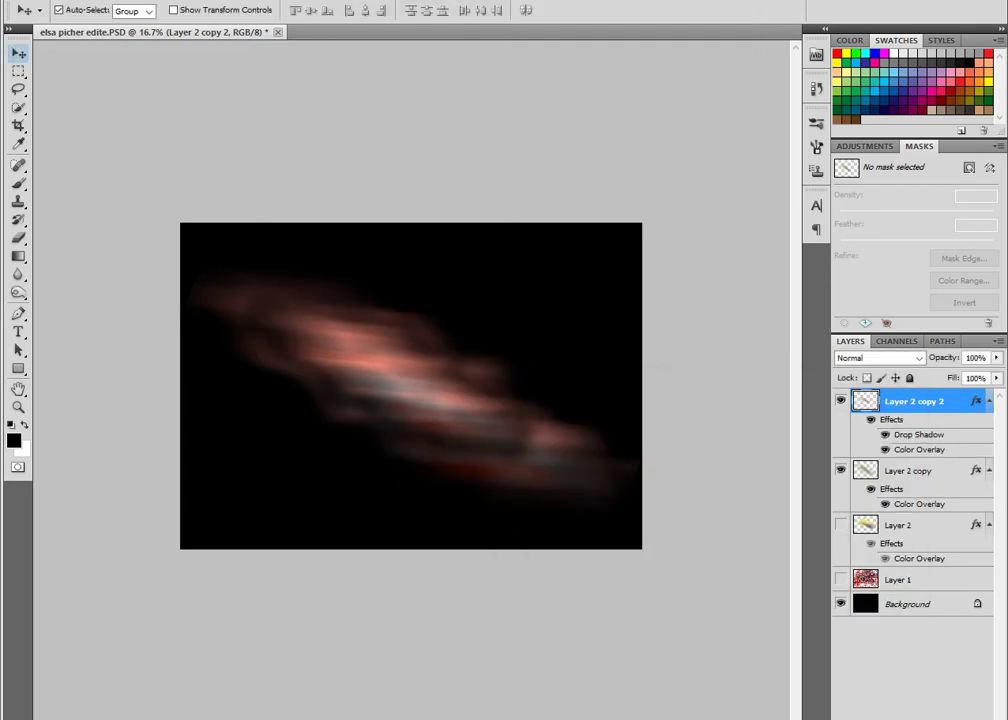
{"action": "key", "text": "ctrl+j"}
- Merge Layer 2 copy 2 and its copy into one streak layer
{"action": "left_click", "coordinate": [910, 470], "text": "ctrl"}
{"action": "right_click", "coordinate": [910, 470]}
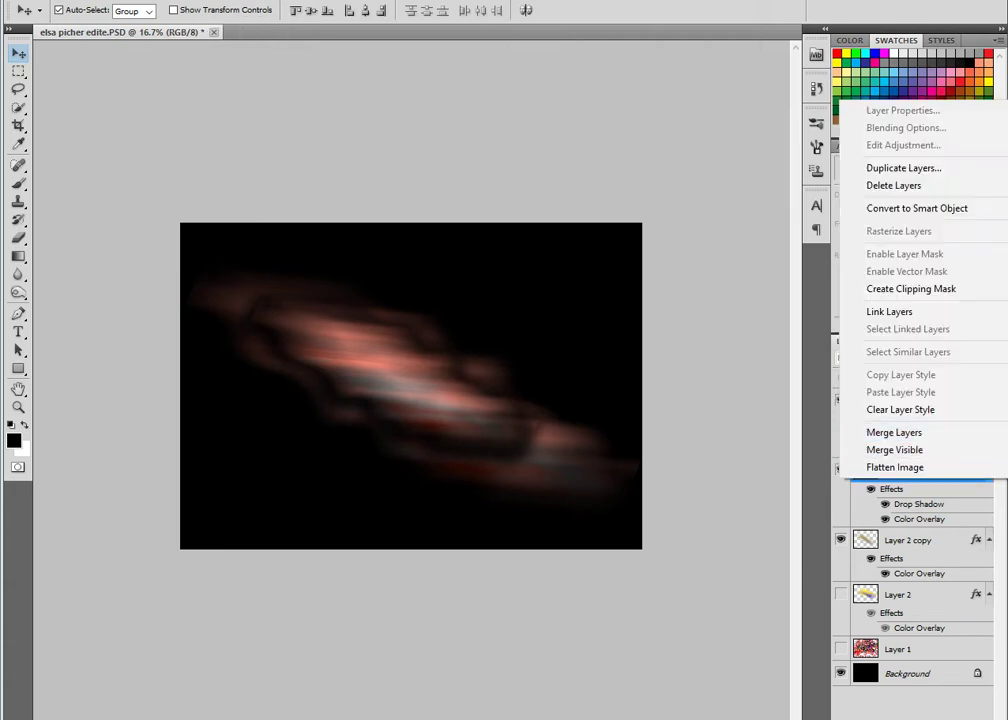
{"action": "left_click", "coordinate": [889, 427]}
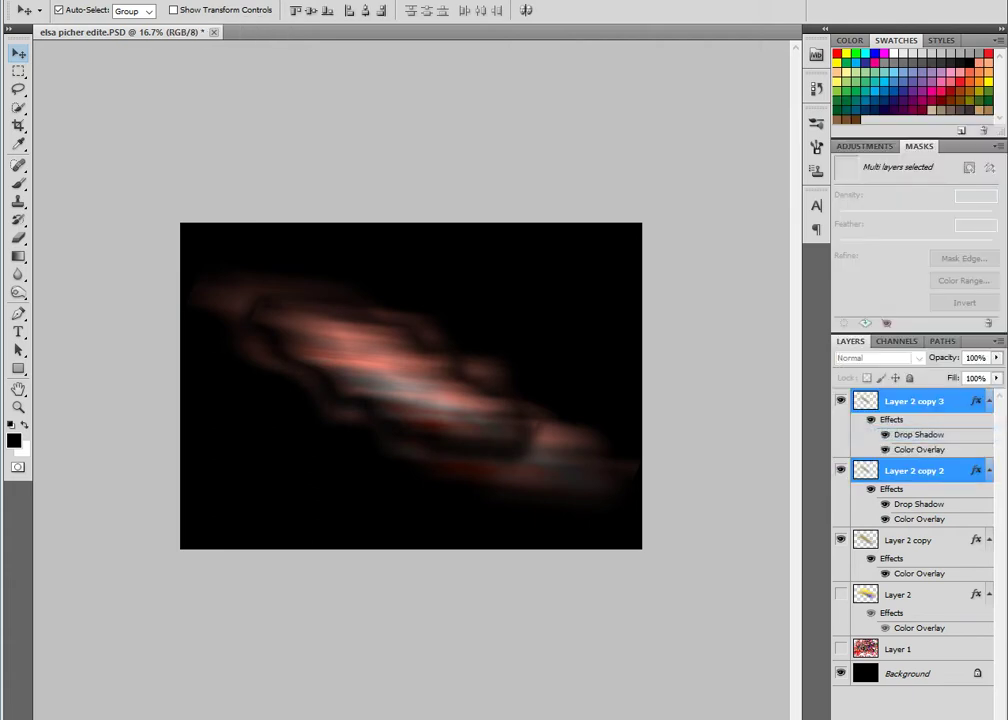
{"action": "key", "text": "ctrl+e"}
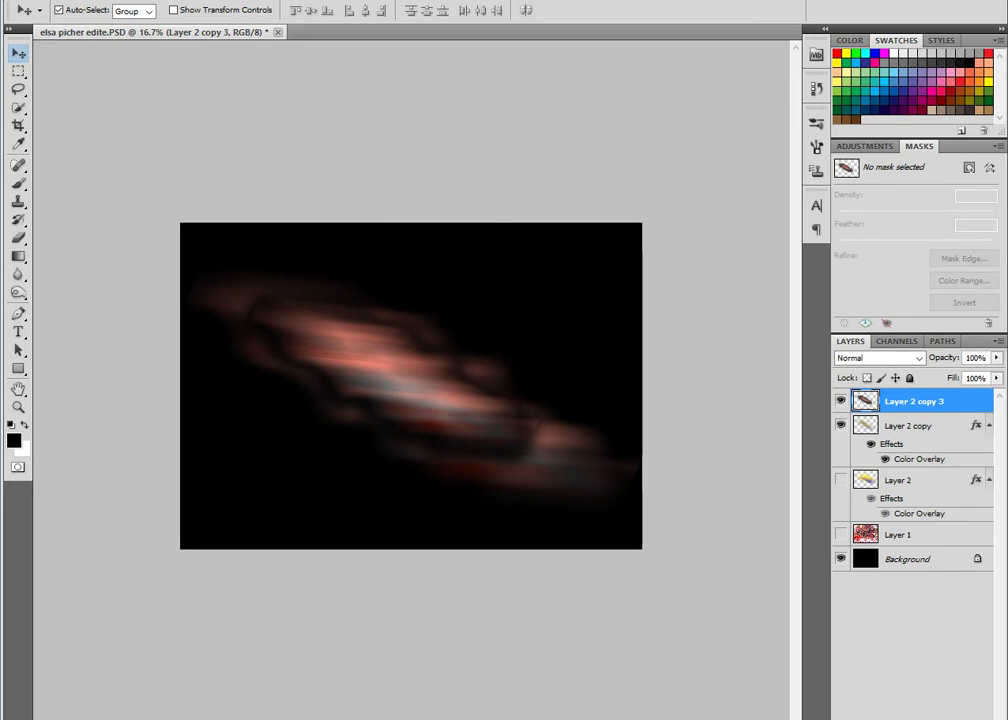
- Shift the merged streak's hue to blue with a Hue/Saturation hue of -168
{"action": "key", "text": "ctrl+u"}
{"action": "left_click_drag", "start_coordinate": [782, 455], "coordinate": [709, 455]}
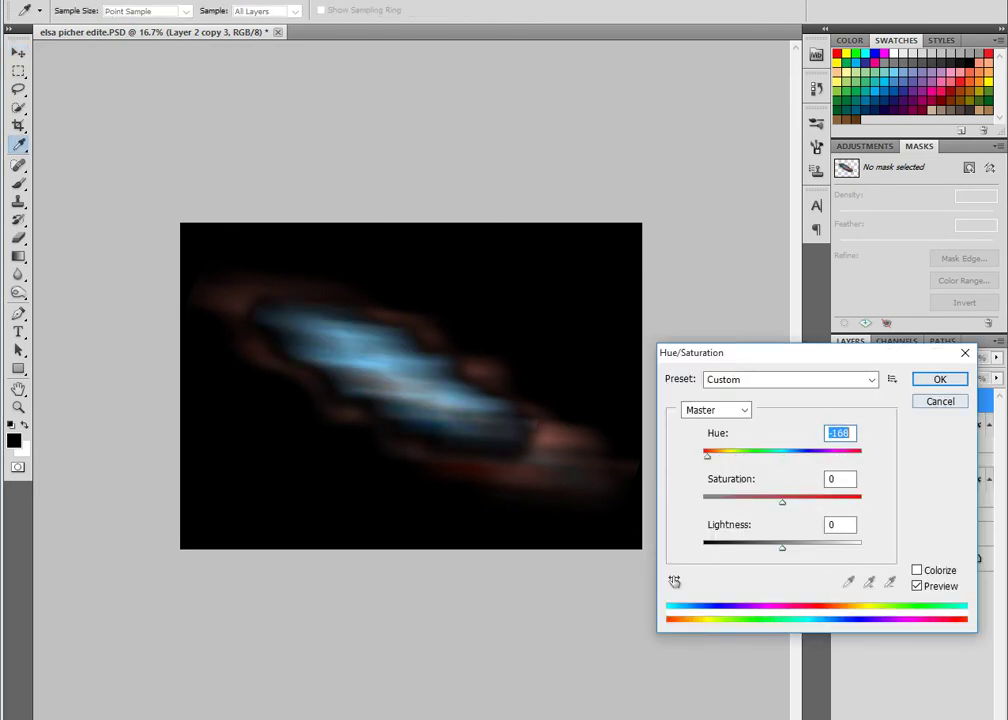
{"action": "key", "text": "Return"}
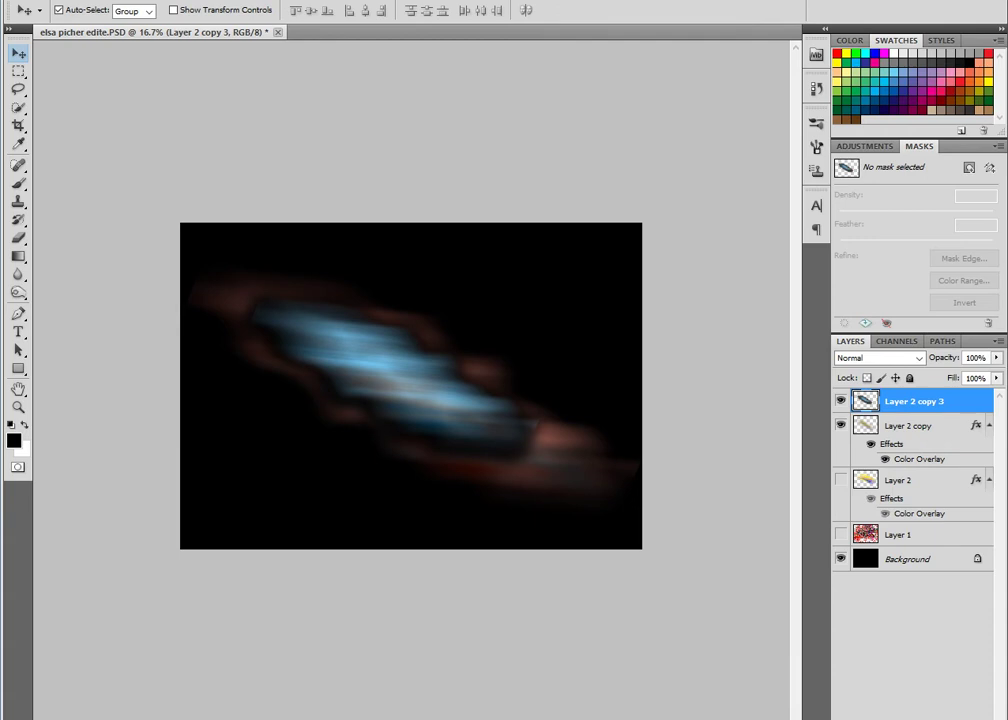
- Merge Layer 2 copy into Layer 2 copy 3
{"action": "left_click", "coordinate": [908, 426], "text": "ctrl"}
{"action": "right_click", "coordinate": [908, 426]}
{"action": "left_click", "coordinate": [880, 387]}
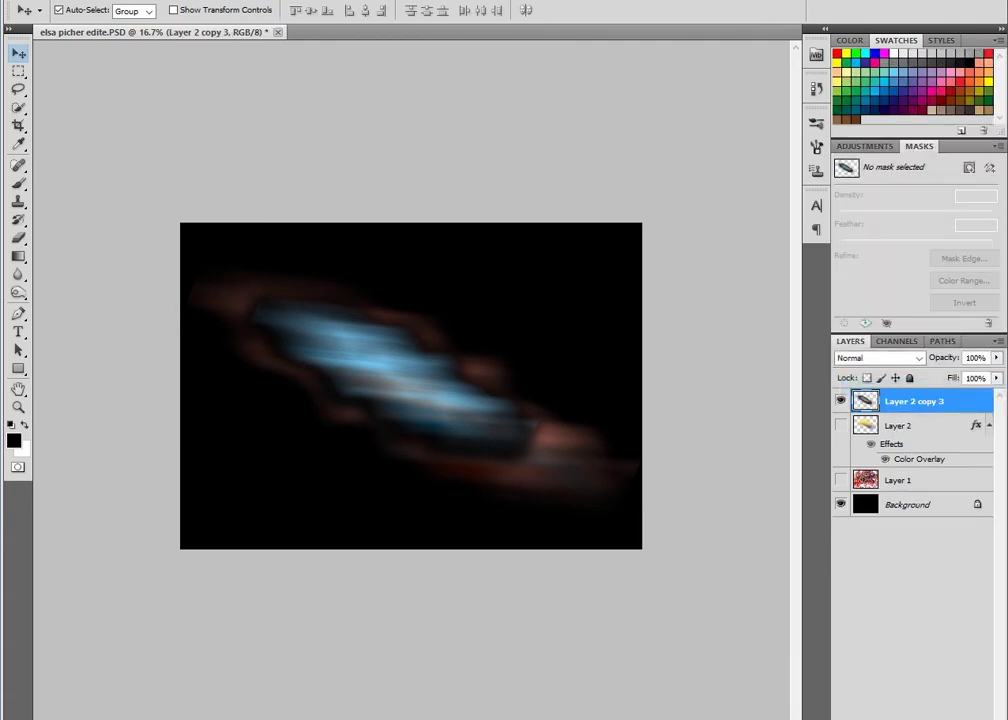
- Brighten the streak with Levels 0/1.35/168
{"action": "key", "text": "ctrl+l"}
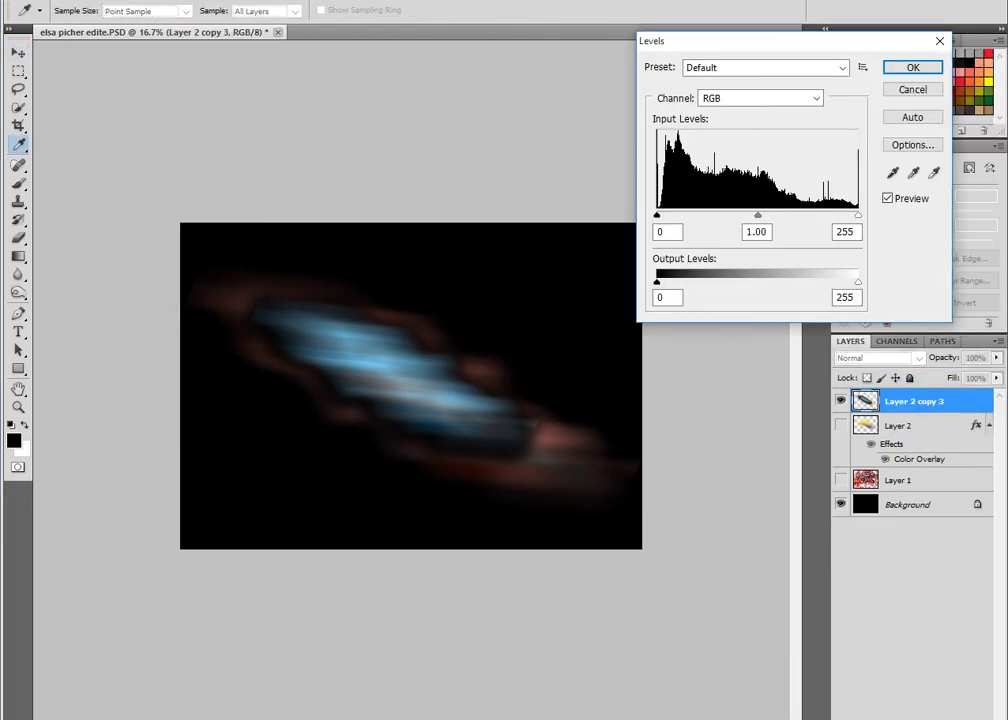
{"action": "mouse_move", "coordinate": [858, 215]}
{"action": "left_mouse_down"}
{"action": "mouse_move", "coordinate": [693, 215]}
{"action": "mouse_move", "coordinate": [709, 215]}
{"action": "left_mouse_up"}
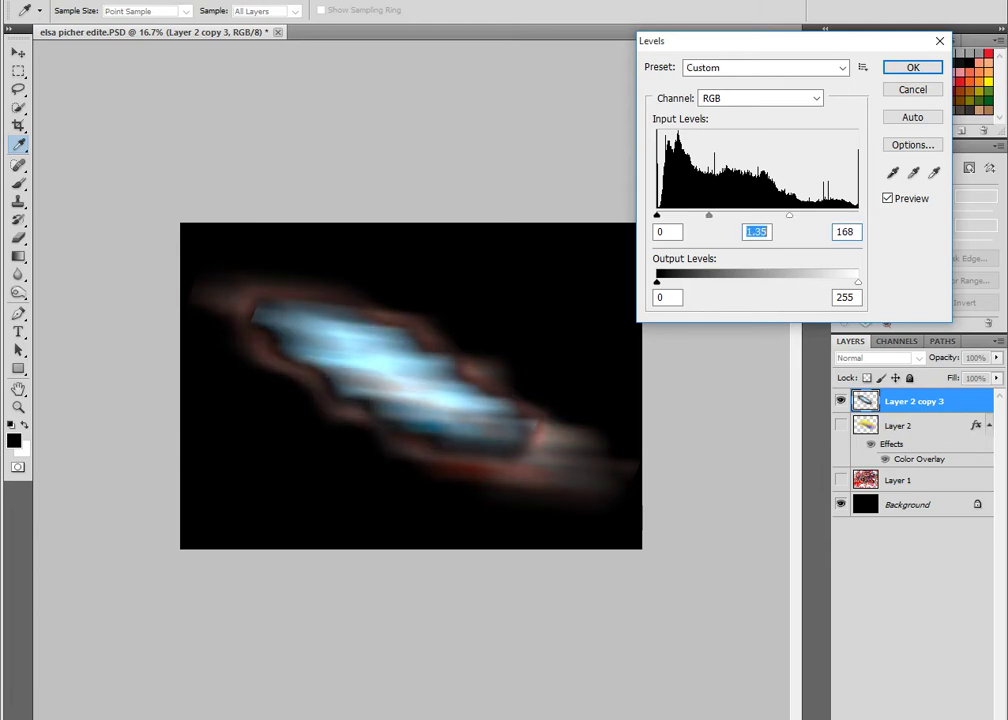
{"action": "key", "text": "Return"}
{"action": "key", "text": "alt+t"}
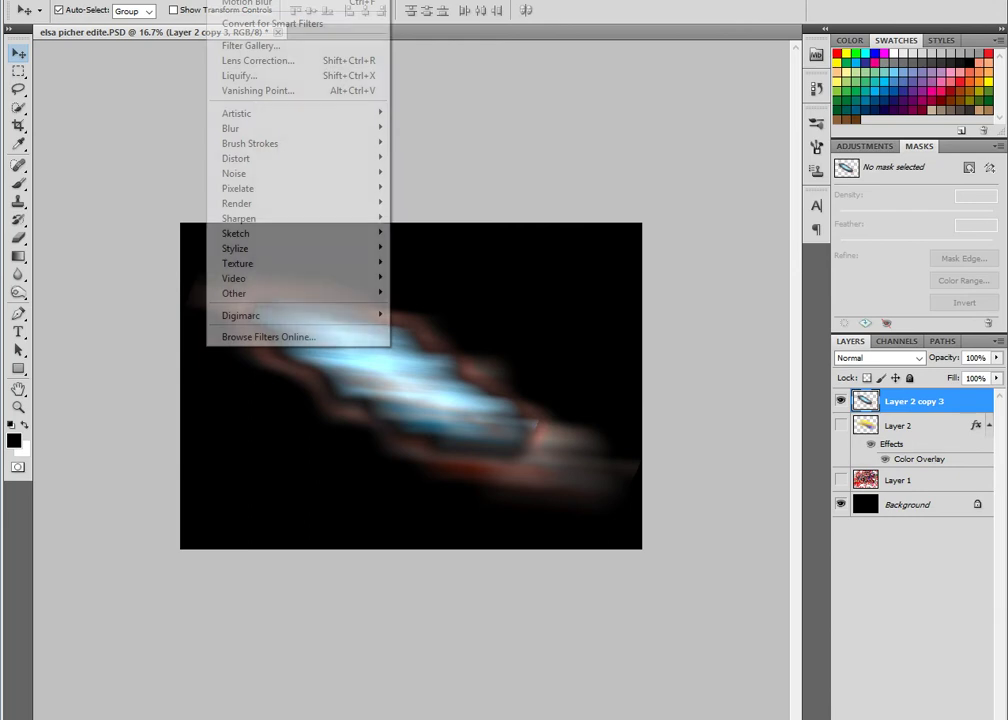
- Ripple the streak with a Wave distortion at its current settings
{"action": "key", "text": "Up"}
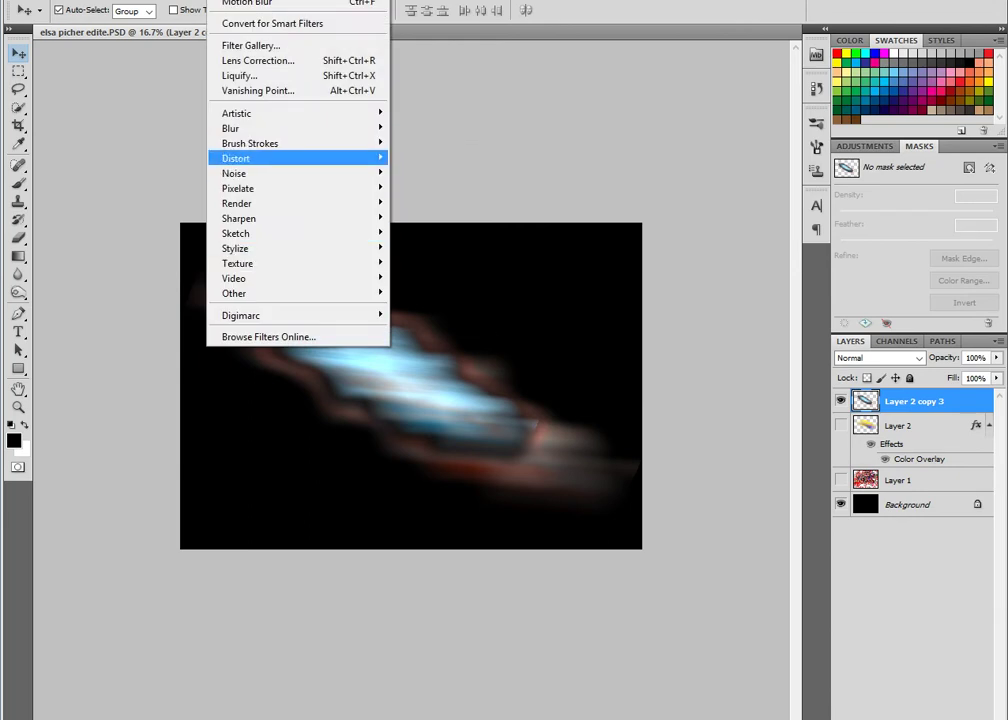
{"action": "key", "text": "Right"}
{"action": "key", "text": "Up"}
{"action": "key", "text": "Up"}
{"action": "key", "text": "Return"}
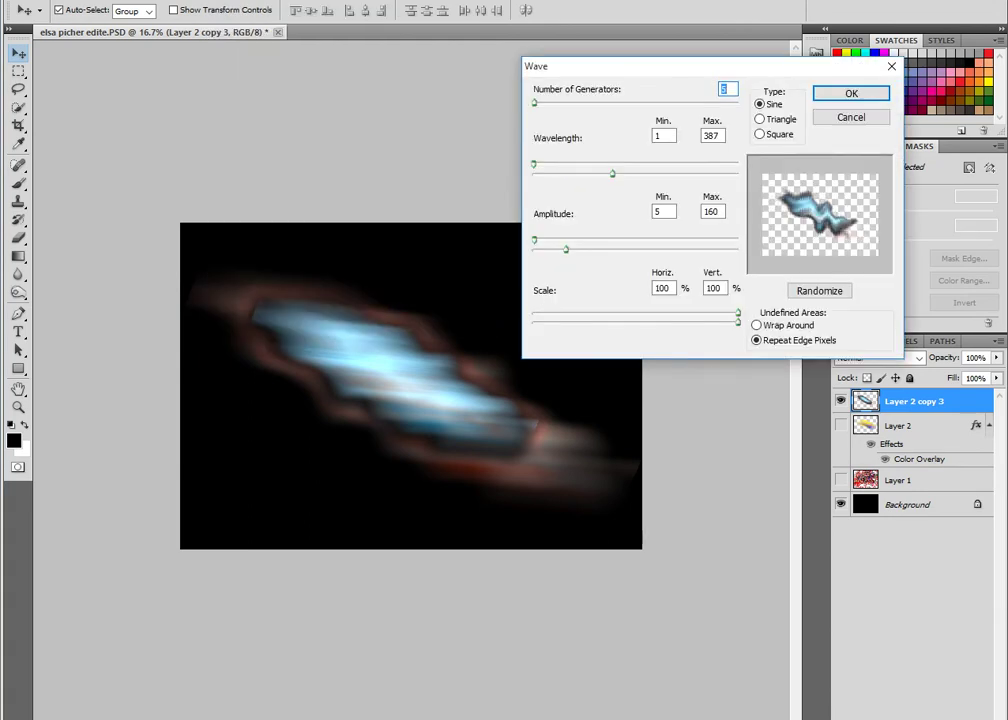
{"action": "key", "text": "Return"}
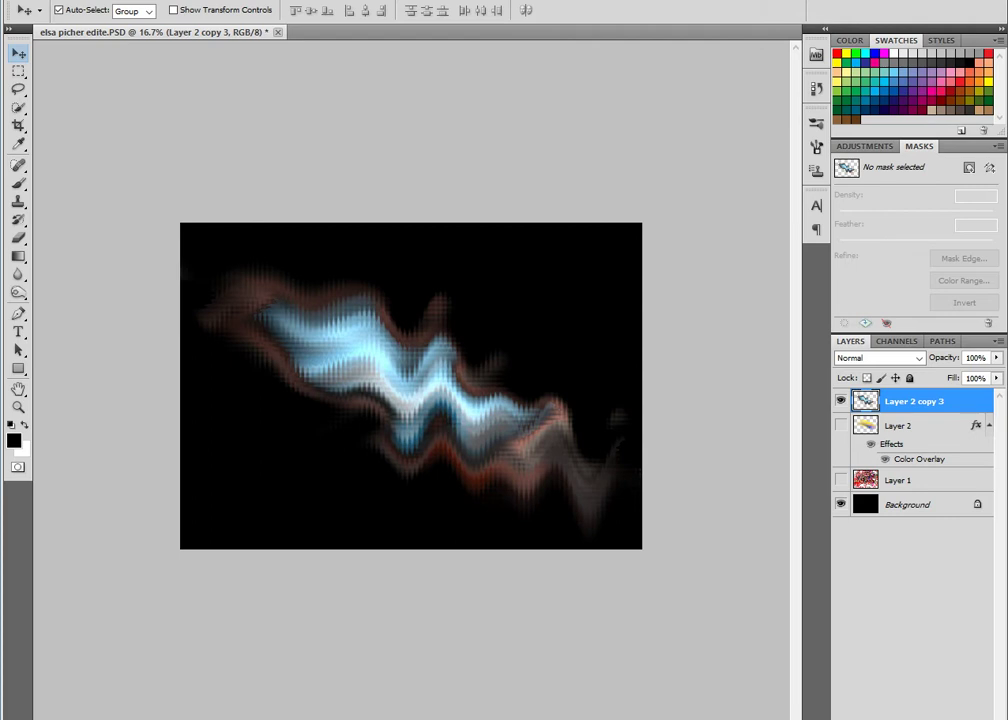
- Soften the streak heavily with a 54.2-pixel Gaussian Blur
{"action": "key", "text": "alt+t"}
{"action": "key", "text": "Down"}
{"action": "key", "text": "Down"}
{"action": "key", "text": "Down"}
{"action": "key", "text": "Right"}
{"action": "key", "text": "Down"}
{"action": "key", "text": "Down"}
{"action": "key", "text": "Down"}
{"action": "key", "text": "Down"}
{"action": "key", "text": "Return"}
{"action": "mouse_move", "coordinate": [421, 388]}
{"action": "left_mouse_down"}
{"action": "mouse_move", "coordinate": [505, 388]}
{"action": "mouse_move", "coordinate": [492, 388]}
{"action": "left_mouse_up"}
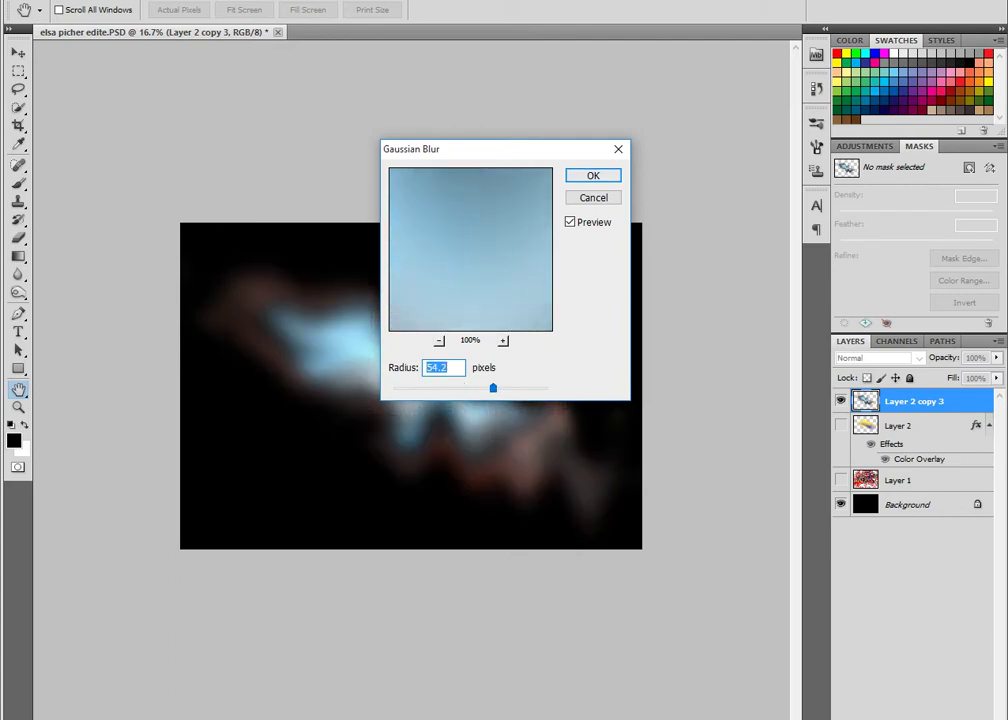
{"action": "key", "text": "Return"}
{"action": "key", "text": "v"}
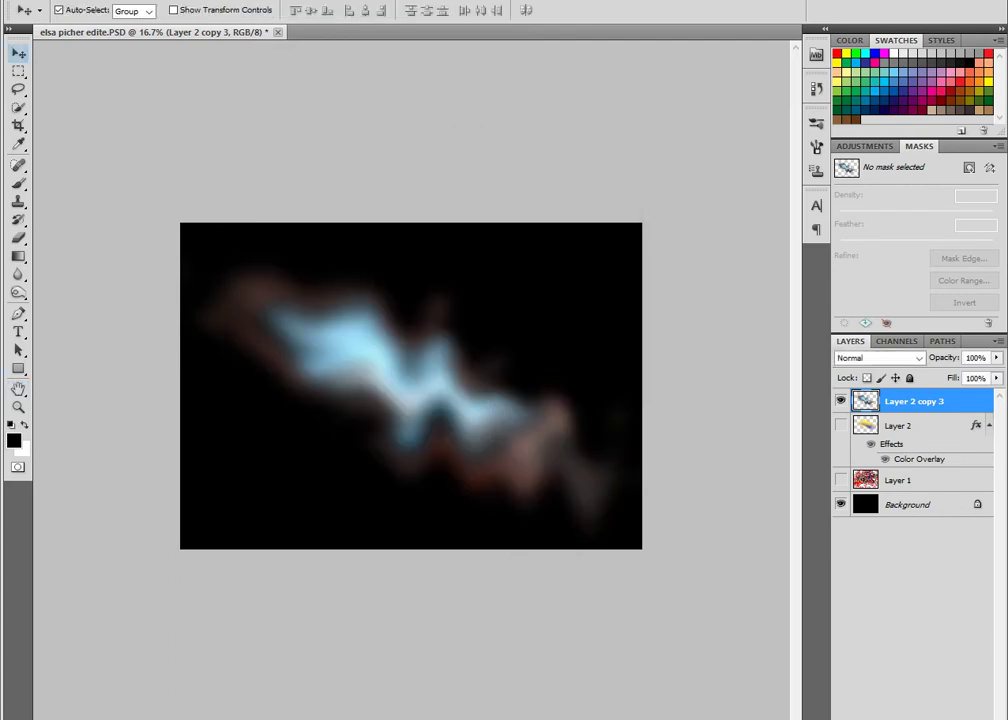
{"action": "left_click", "coordinate": [222, 1]}
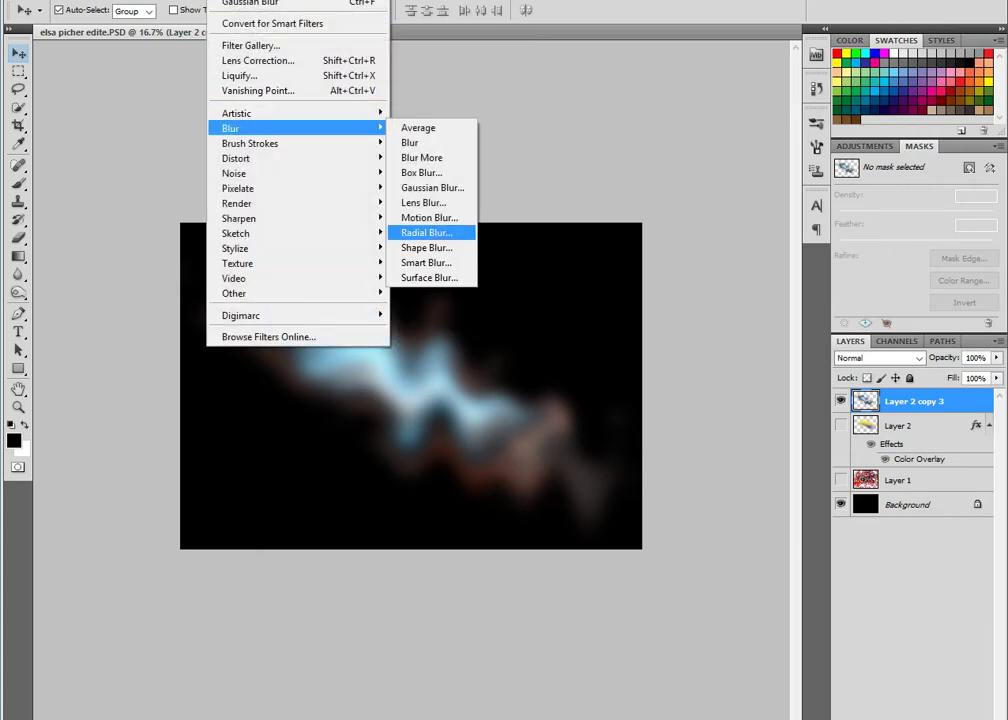
- Smear Layer 2 copy 3 with a 999-pixel Motion Blur at -40°
{"action": "left_click", "coordinate": [430, 217]}
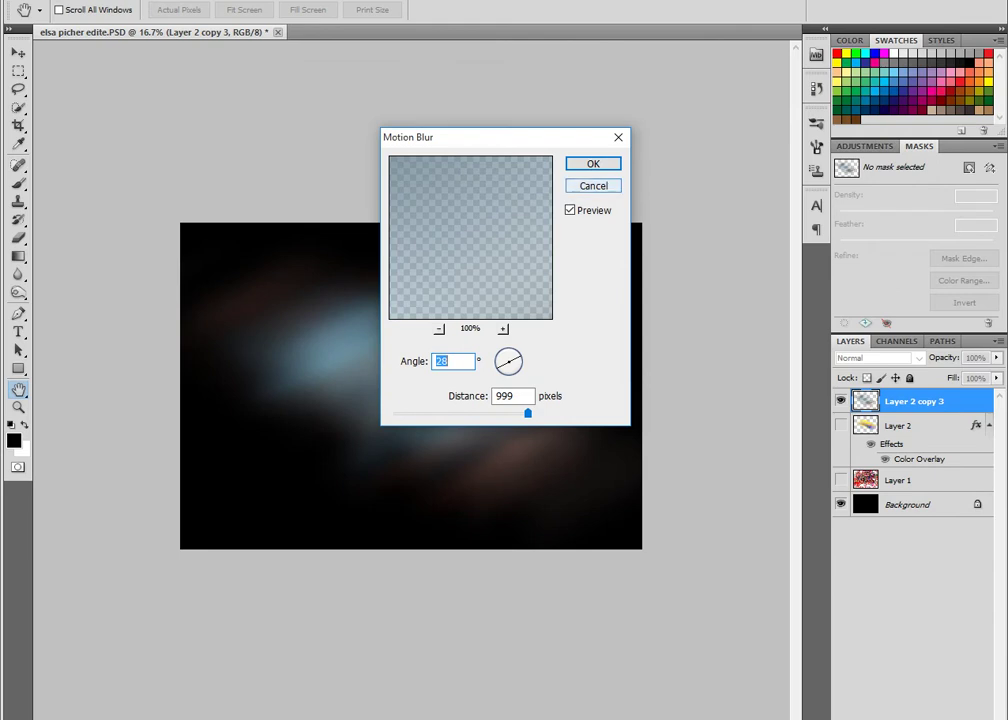
{"action": "type", "text": "81"}
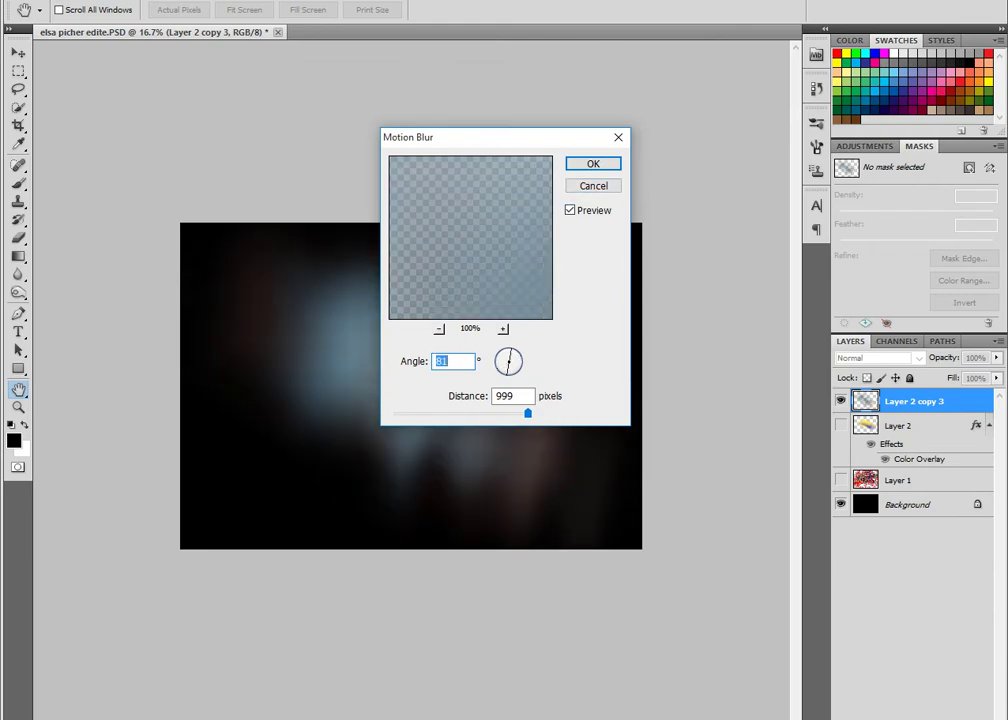
{"action": "type", "text": "-45"}
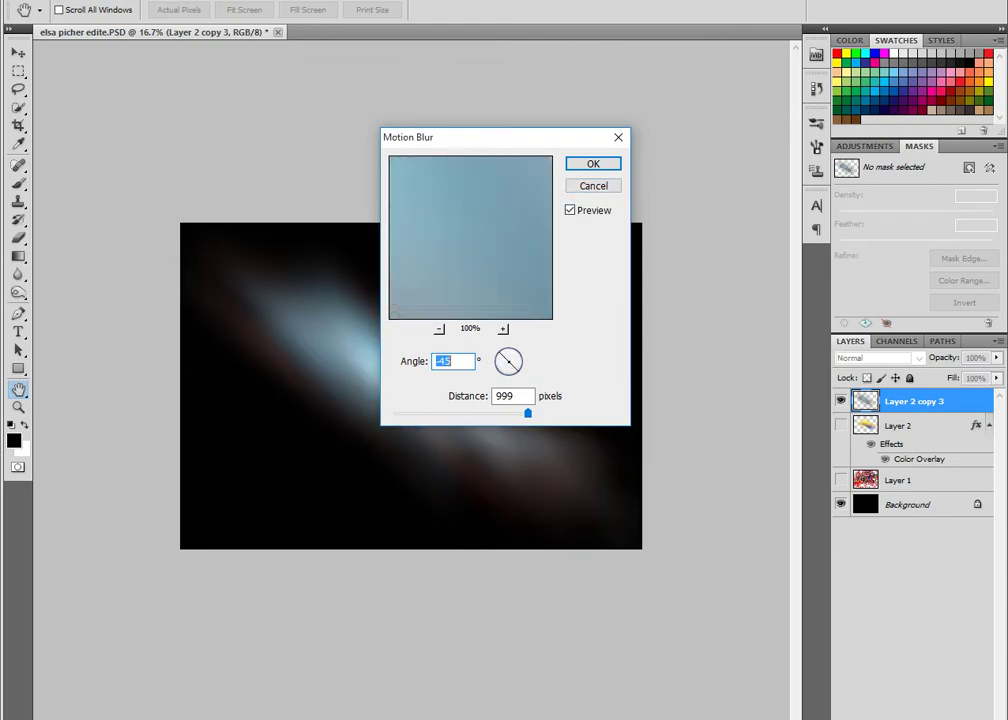
{"action": "type", "text": "-83"}
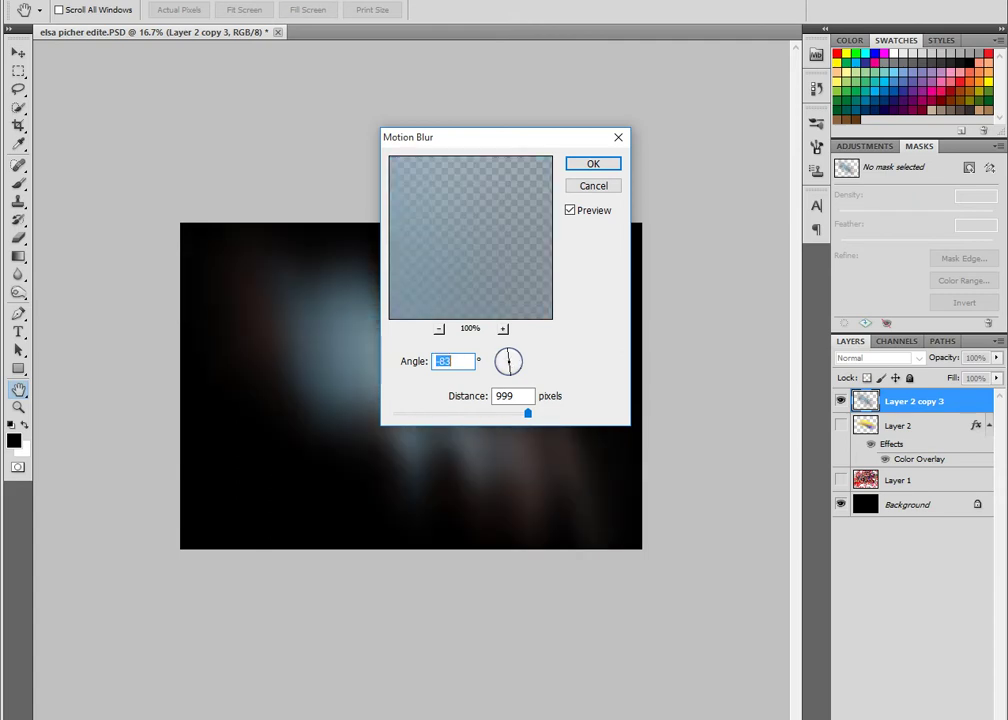
{"action": "type", "text": "-40"}
{"action": "key", "text": "Return"}
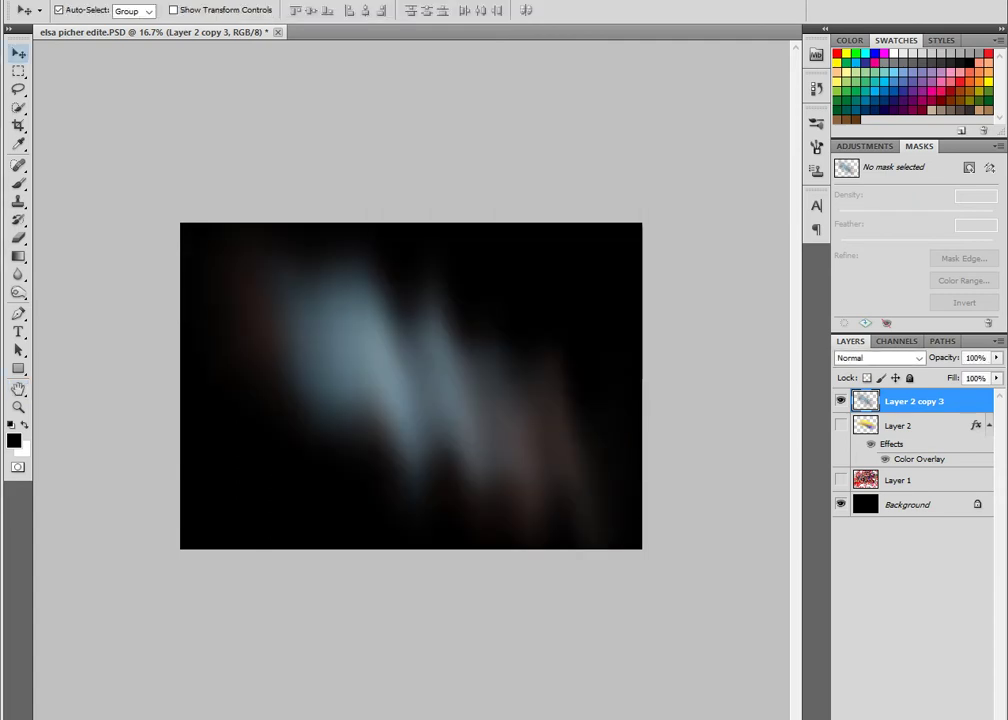
{"action": "left_click", "coordinate": [235, 0]}
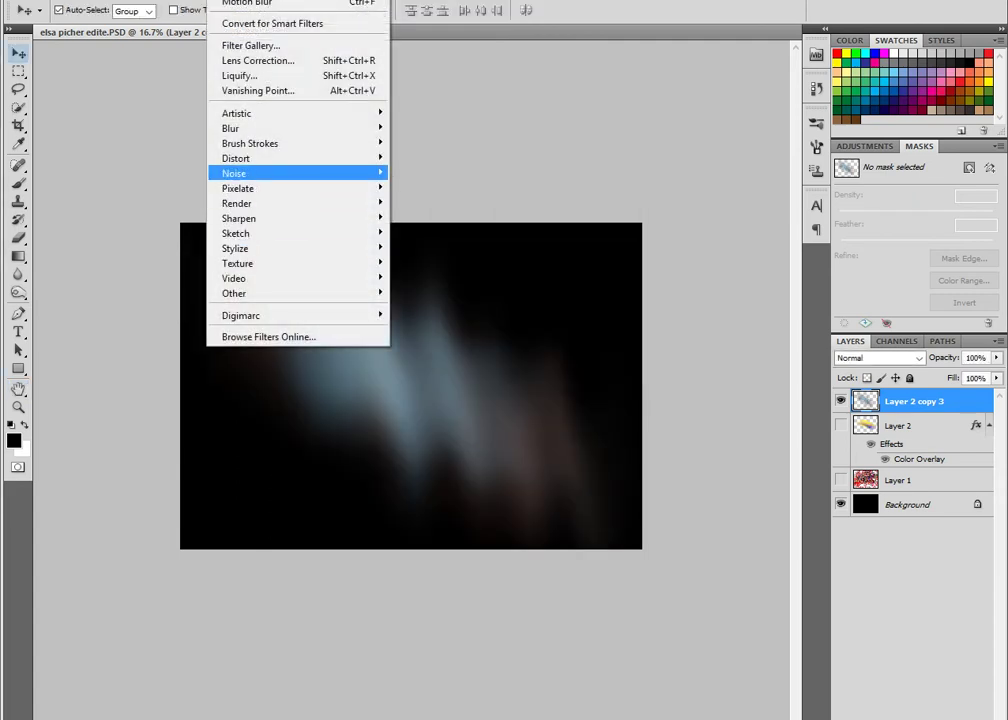
{"action": "left_click", "coordinate": [415, 307]}
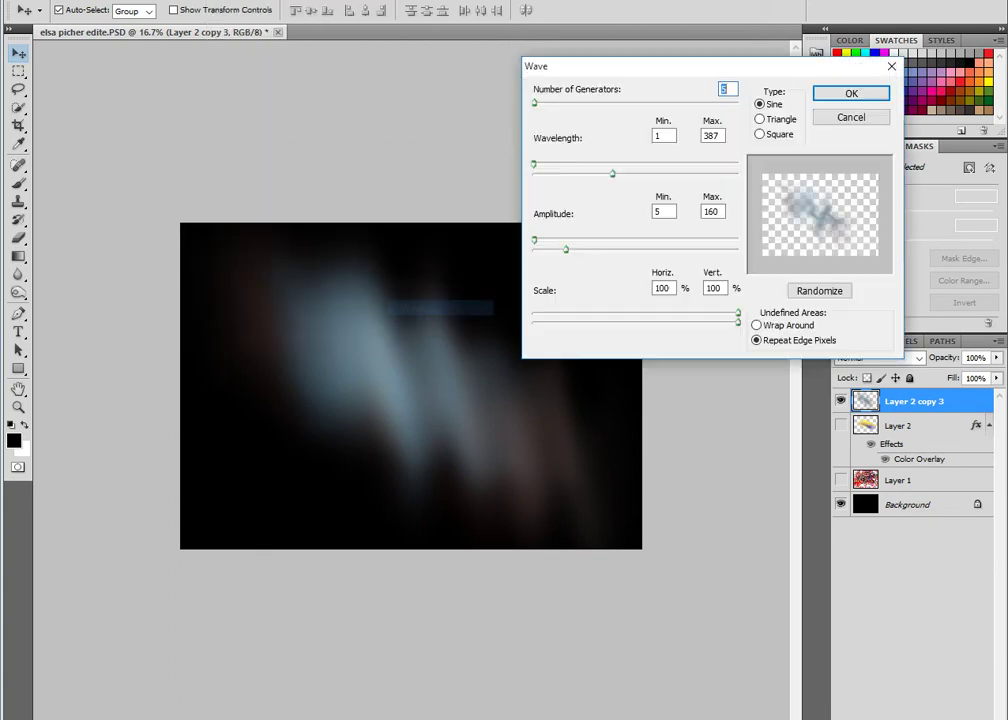
{"action": "key", "text": "Return"}
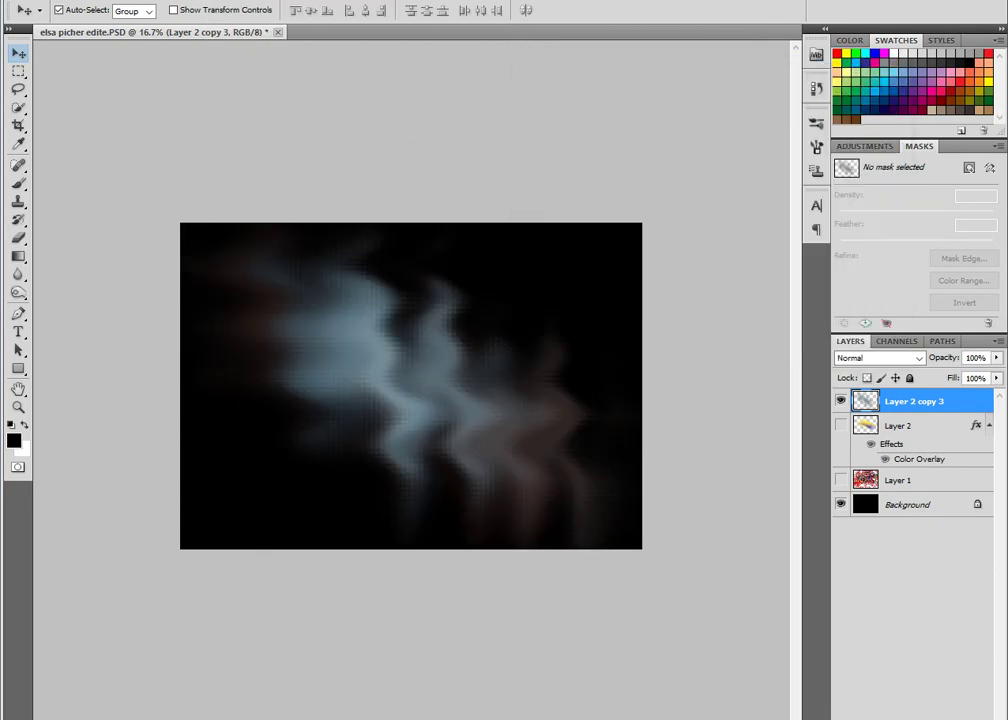
{"action": "key", "text": "ctrl+f"}
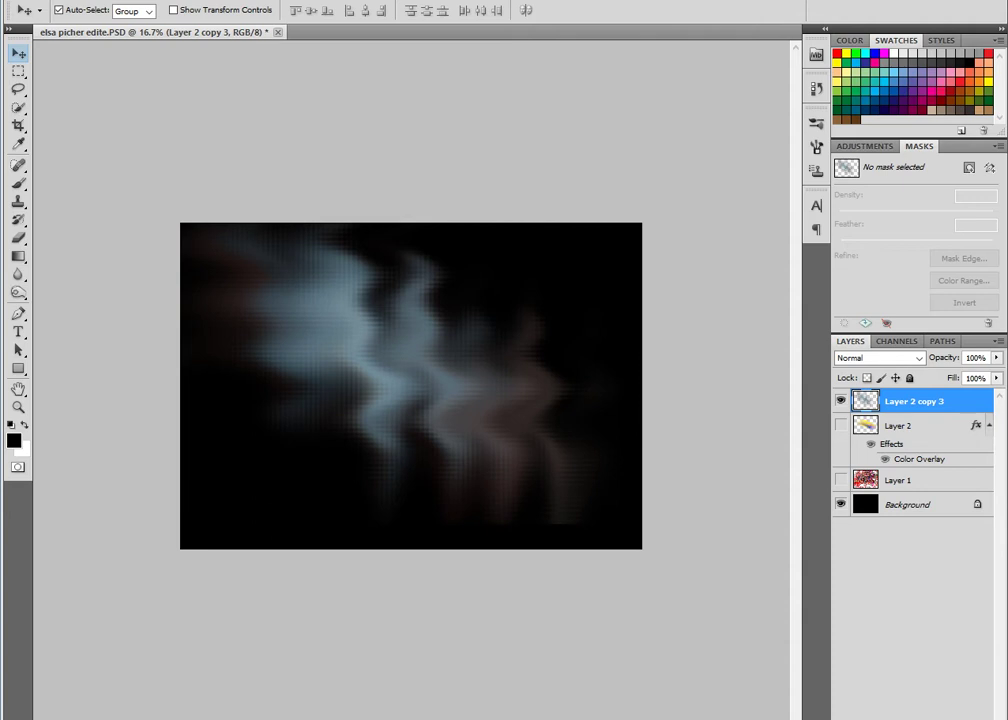
{"action": "key", "text": "ctrl+f"}
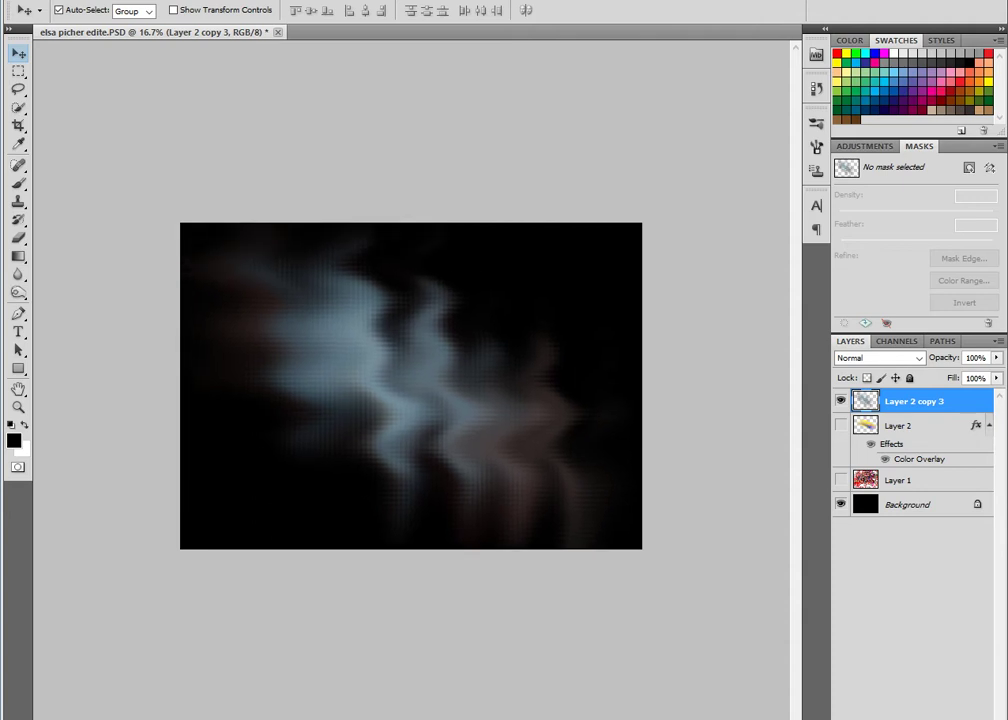
{"action": "key", "text": "ctrl+t"}
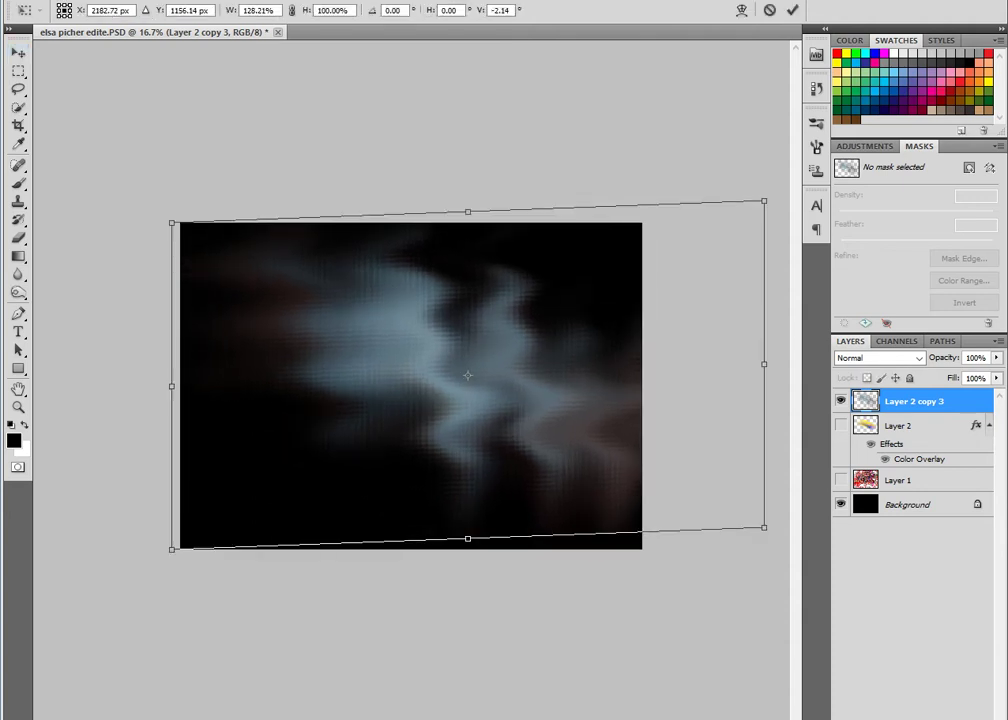
{"action": "left_click_drag", "start_coordinate": [680, 298], "coordinate": [640, 530]}
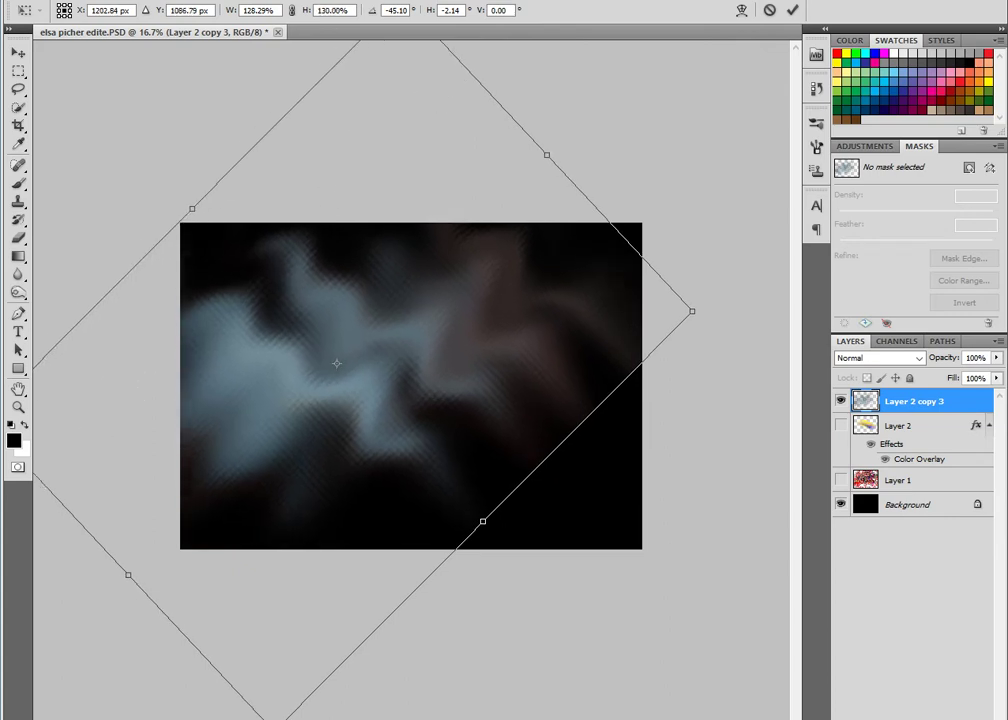
{"action": "left_click_drag", "start_coordinate": [691, 311], "coordinate": [751, 376]}
{"action": "key", "text": "Return"}
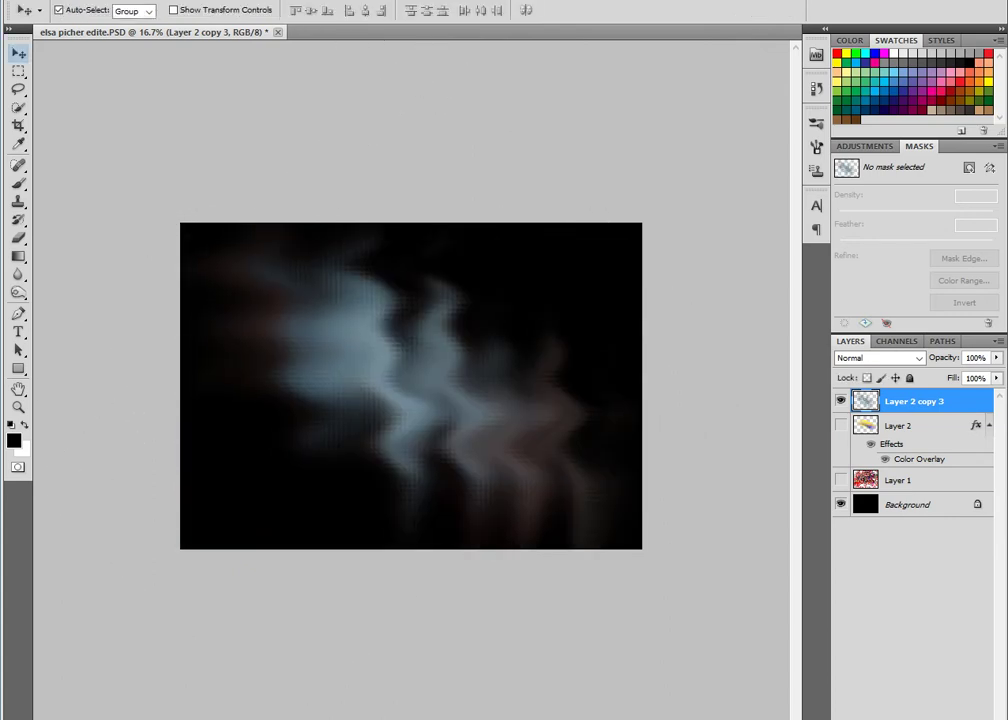
{"action": "key", "text": "alt+t"}
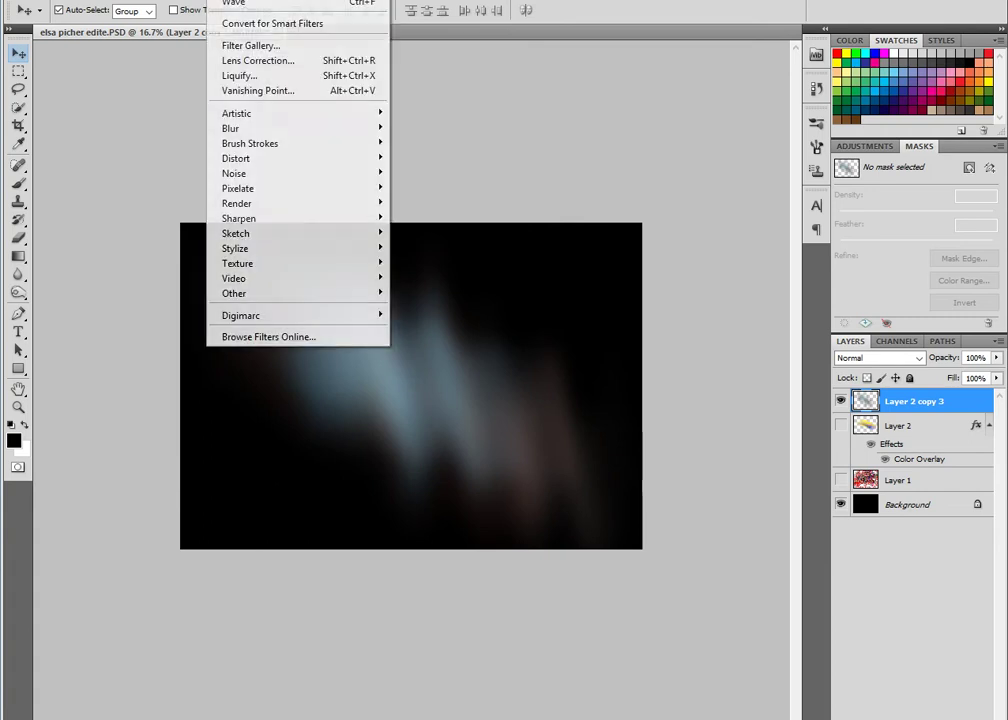
{"action": "key", "text": "Down"}
{"action": "key", "text": "Return"}
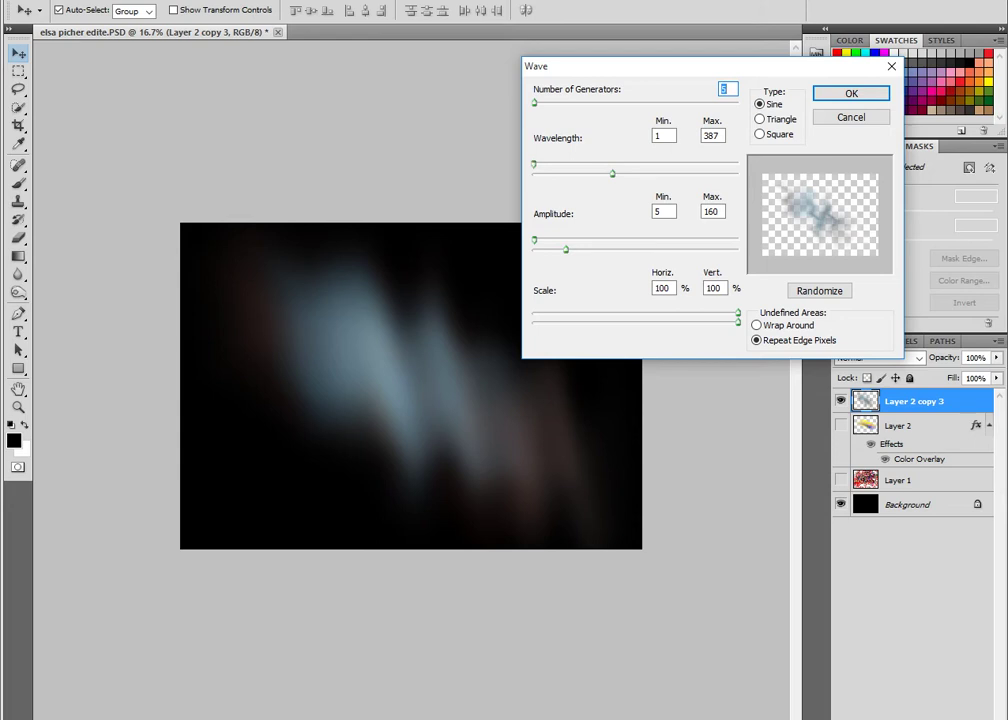
{"action": "mouse_move", "coordinate": [556, 249]}
{"action": "left_mouse_down"}
{"action": "mouse_move", "coordinate": [540, 249]}
{"action": "mouse_move", "coordinate": [552, 249]}
{"action": "left_mouse_up"}
{"action": "key", "text": "Return"}
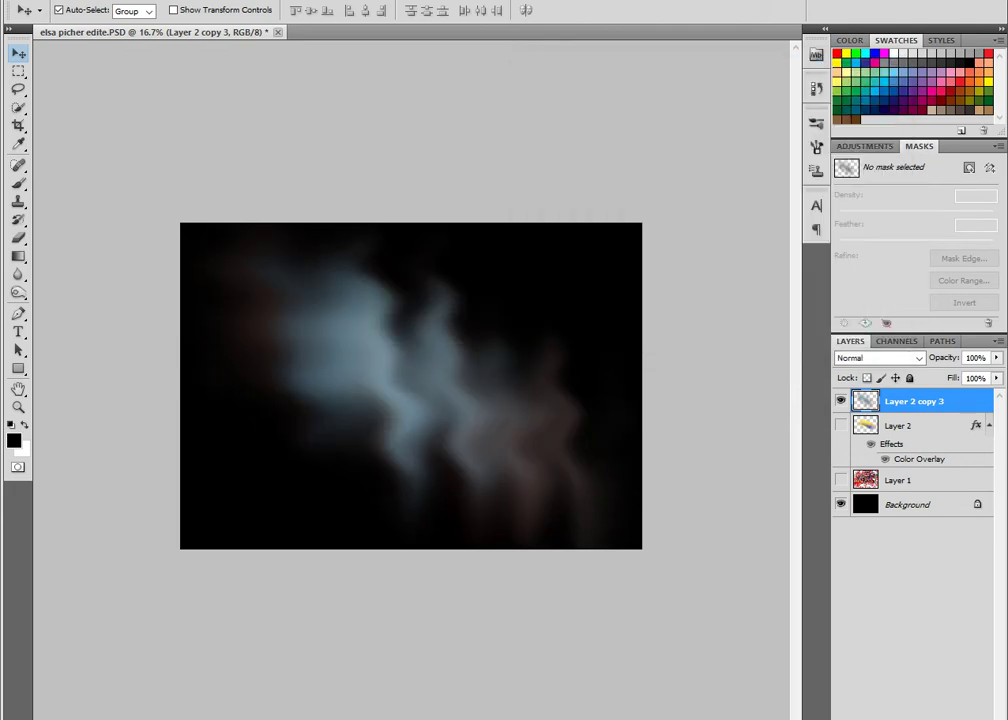
{"action": "key", "text": "ctrl+z"}
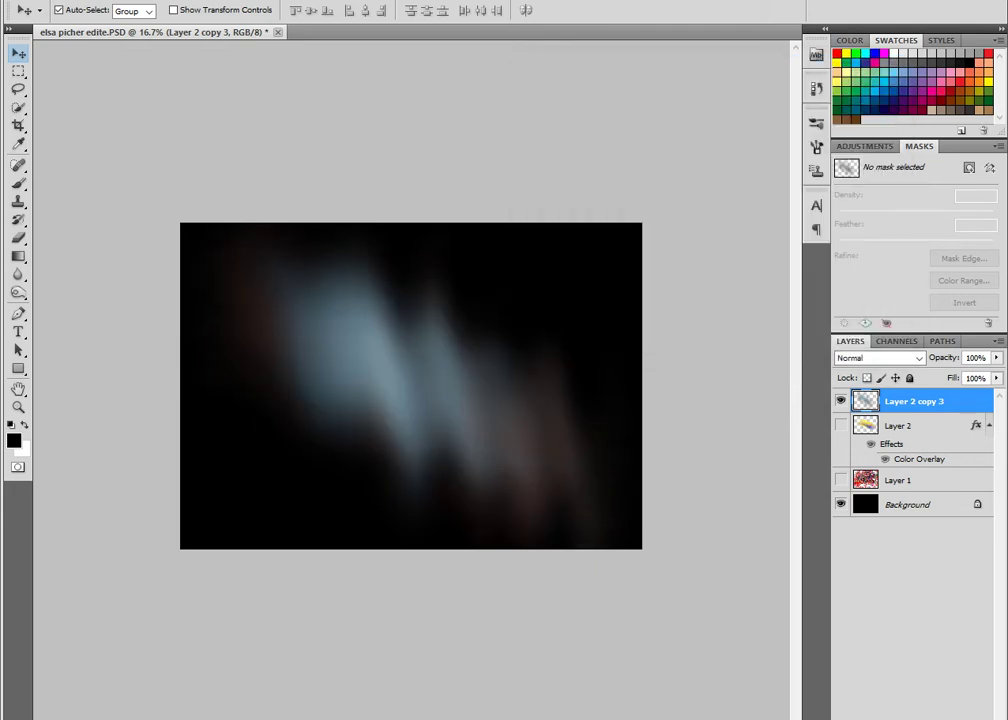
- Rotate Layer 2 copy 3 about -39° and reapply the Wave filter
{"action": "key", "text": "ctrl+t"}
{"action": "left_click_drag", "start_coordinate": [680, 560], "coordinate": [730, 352]}
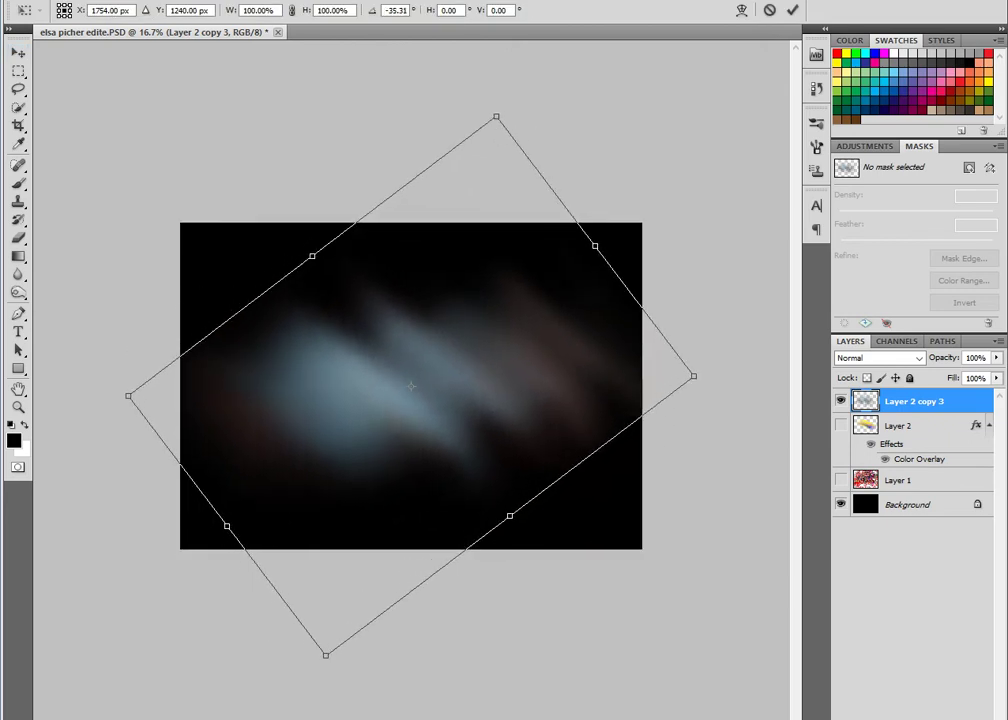
{"action": "key", "text": "Return"}
{"action": "key", "text": "alt+t"}
{"action": "key", "text": "Return"}
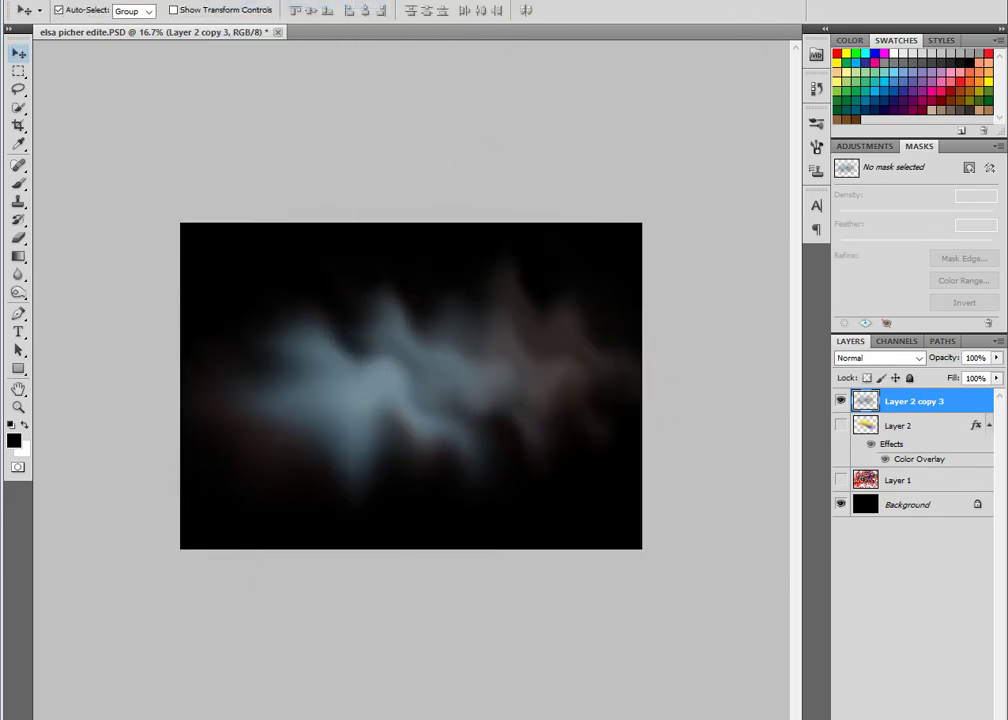
- Stretch Layer 2 copy 3 wider, then discard a trial duplicate
{"action": "key", "text": "ctrl+t"}
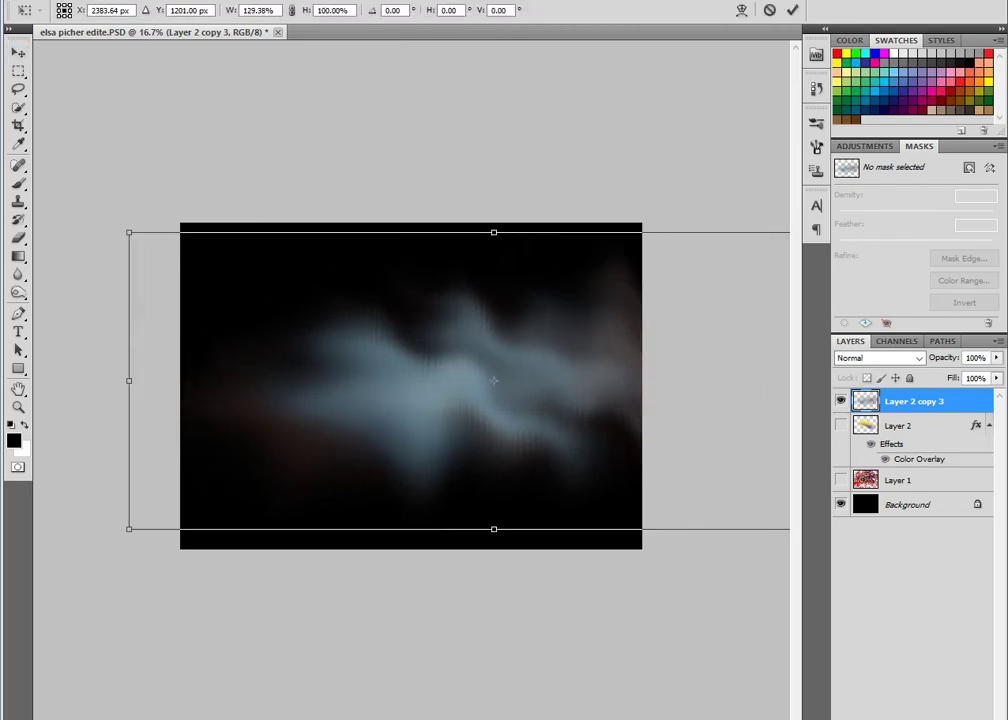
{"action": "key", "text": "Return"}
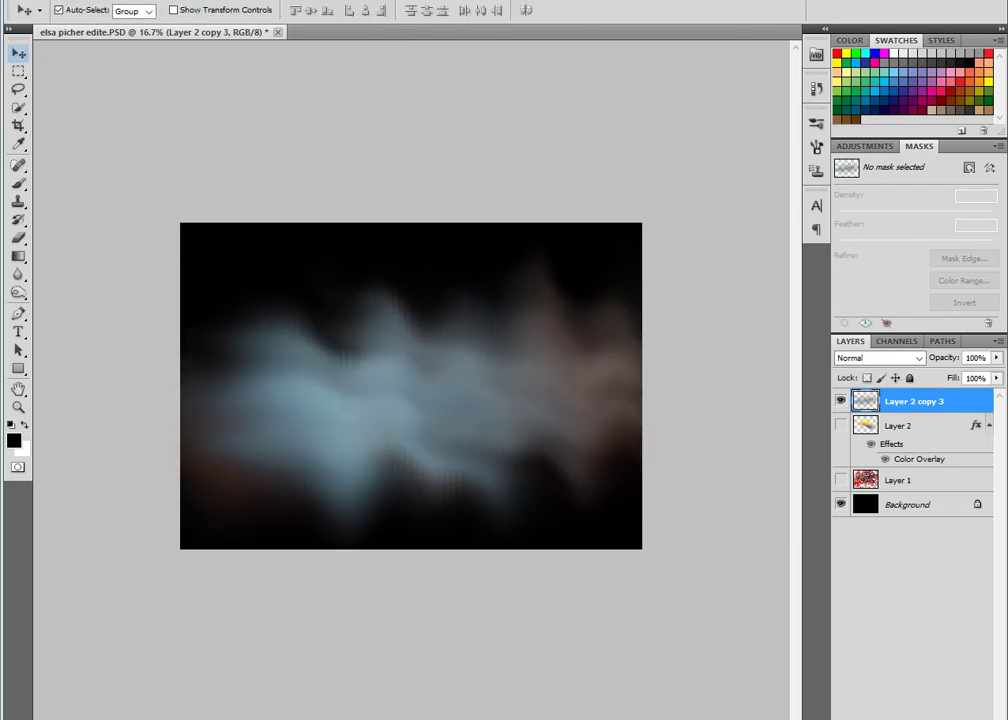
{"action": "key", "text": "ctrl+j"}
{"action": "key", "text": "ctrl+t"}
{"action": "mouse_move", "coordinate": [785, 569]}
{"action": "left_mouse_down"}
{"action": "mouse_move", "coordinate": [659, 517]}
{"action": "mouse_move", "coordinate": [277, 162]}
{"action": "mouse_move", "coordinate": [205, 222]}
{"action": "left_mouse_up"}
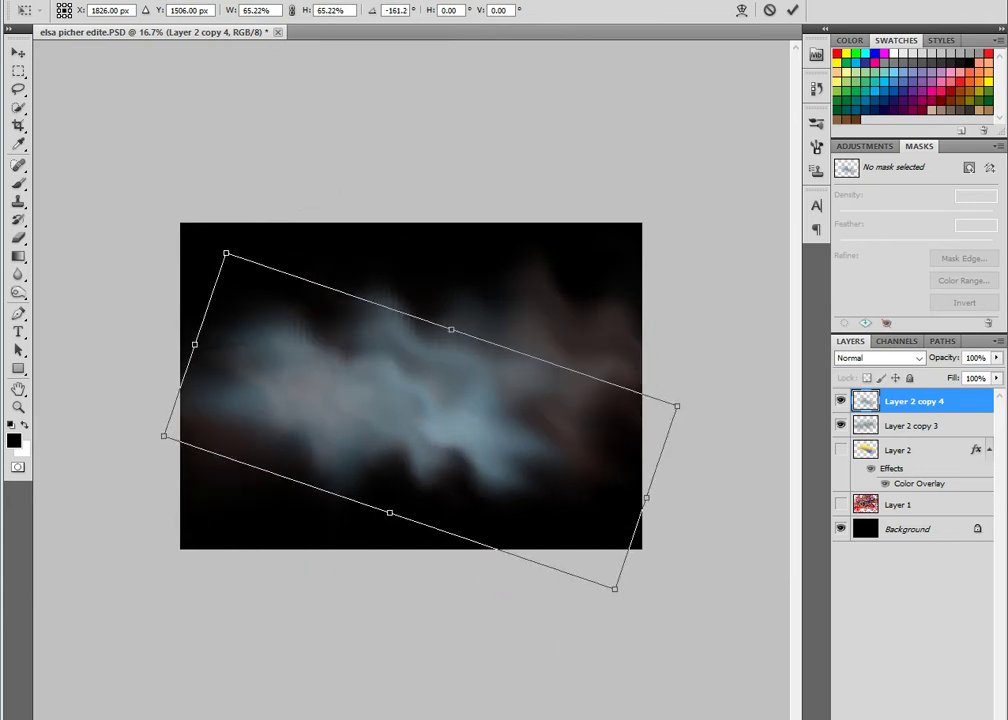
{"action": "key", "text": "Escape"}
{"action": "key", "text": "Delete"}
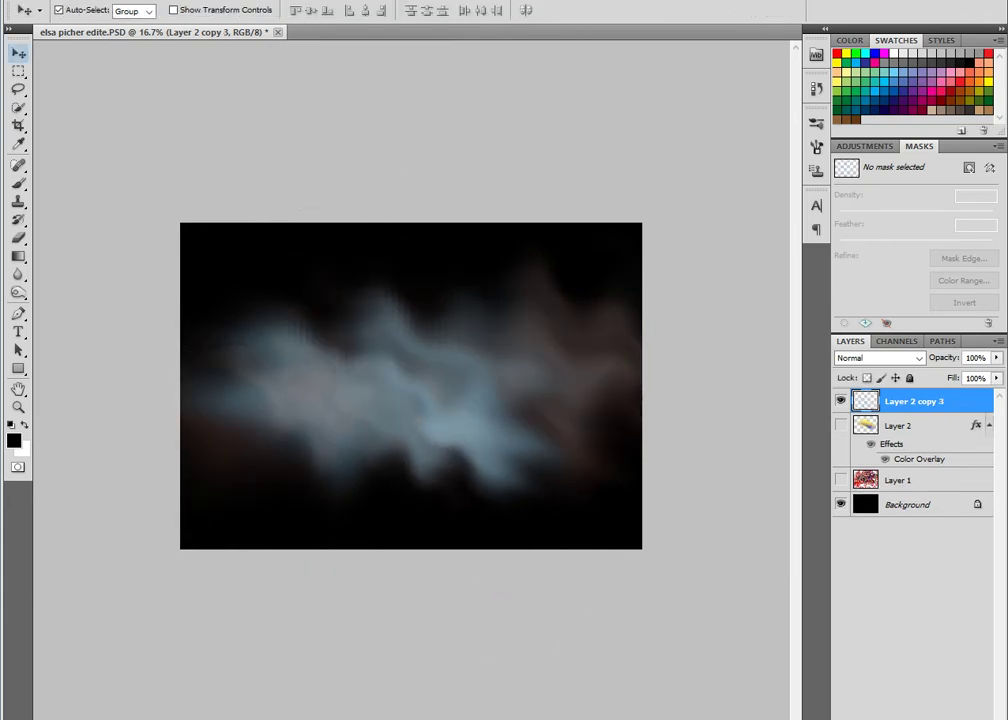
- Add Layer 2 copy 4, scaled to 55.73%, tilted -25.51°, moved right
{"action": "key", "text": "ctrl+j"}
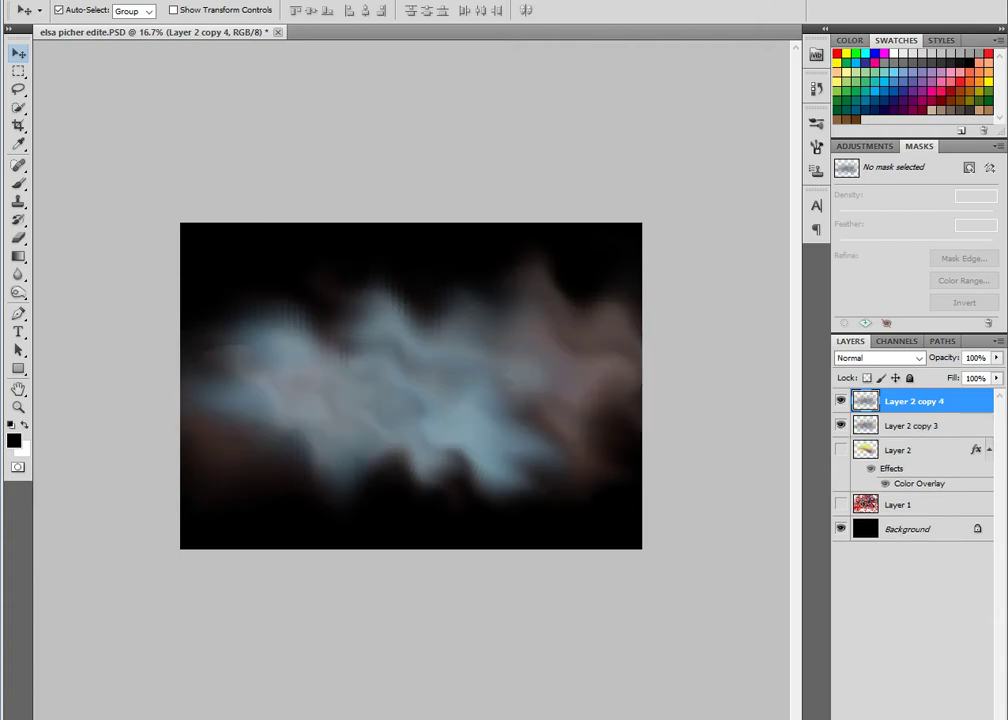
{"action": "key", "text": "ctrl+t"}
{"action": "left_click_drag", "start_coordinate": [400, 420], "coordinate": [547, 419]}
{"action": "left_click_drag", "start_coordinate": [180, 306], "coordinate": [340, 371]}
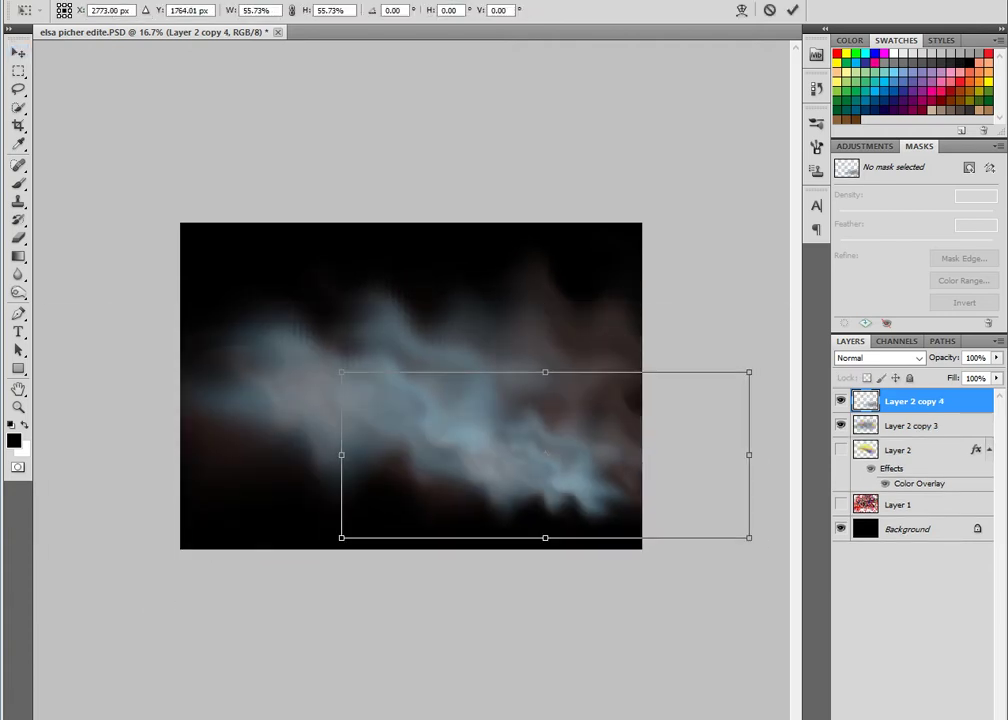
{"action": "left_click_drag", "start_coordinate": [500, 450], "coordinate": [376, 360]}
{"action": "left_click_drag", "start_coordinate": [640, 270], "coordinate": [585, 185]}
{"action": "left_click_drag", "start_coordinate": [421, 358], "coordinate": [437, 327]}
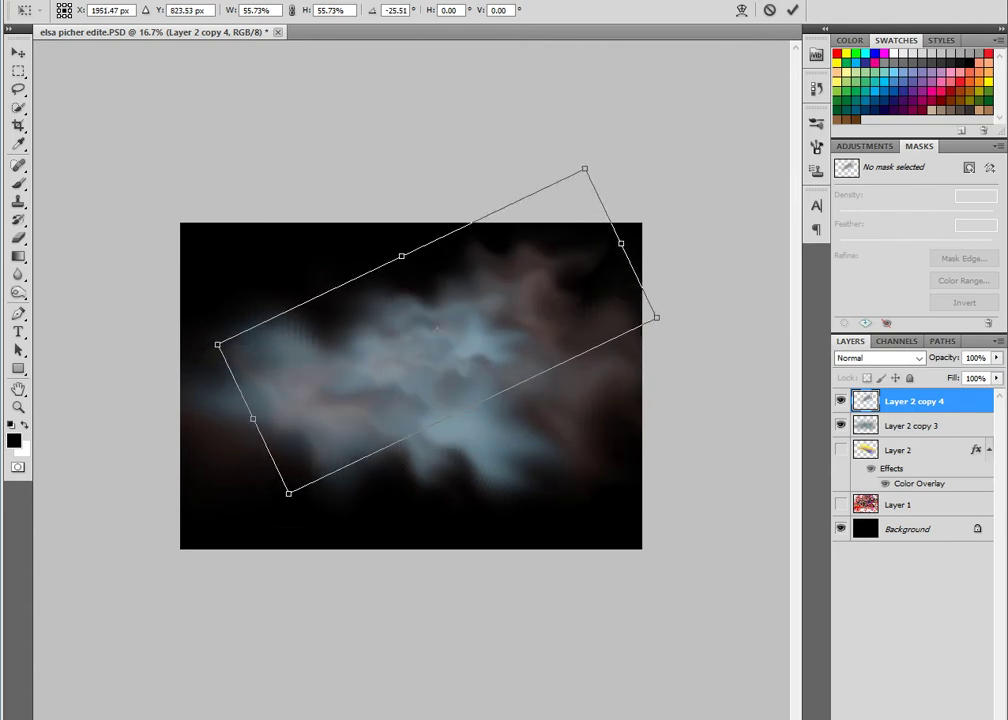
{"action": "key", "text": "Return"}
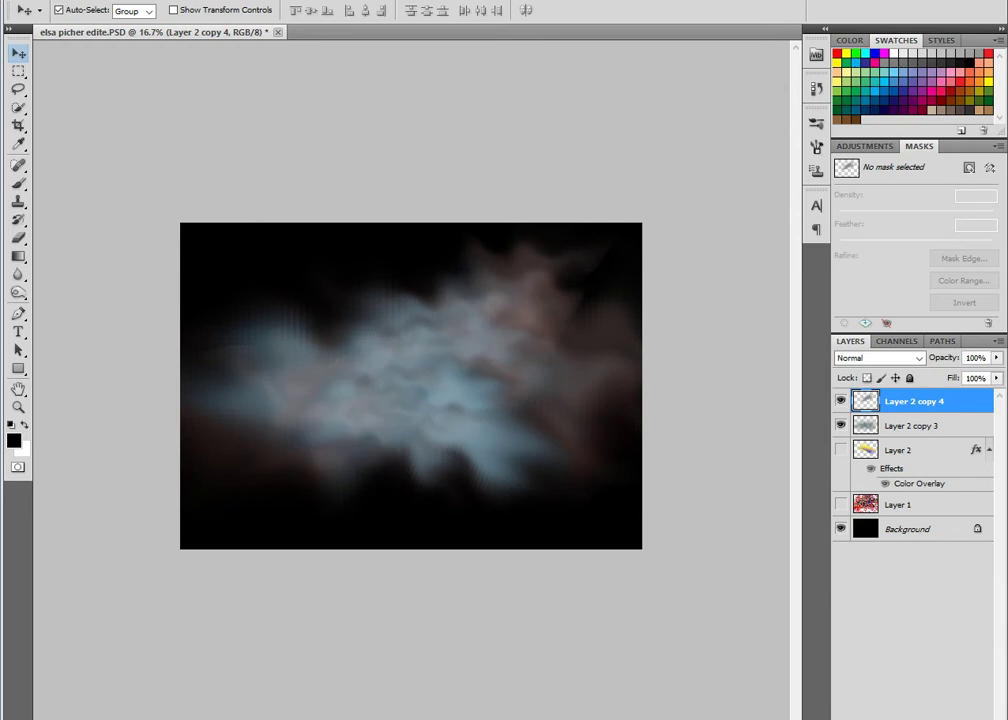
{"action": "key", "text": "ctrl+j"}
{"action": "key", "text": "ctrl+t"}
- Rotate Layer 2 copy 5 about -177°, move it upper left, and distort a corner
{"action": "left_click_drag", "start_coordinate": [220, 545], "coordinate": [668, 298]}
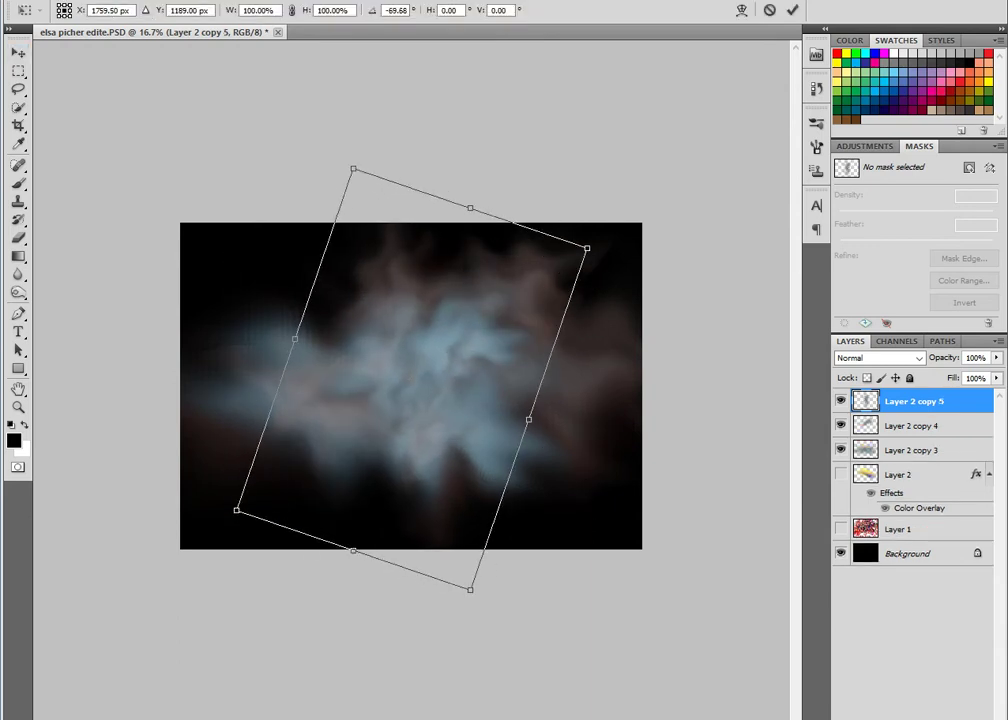
{"action": "left_click_drag", "start_coordinate": [410, 380], "coordinate": [219, 337]}
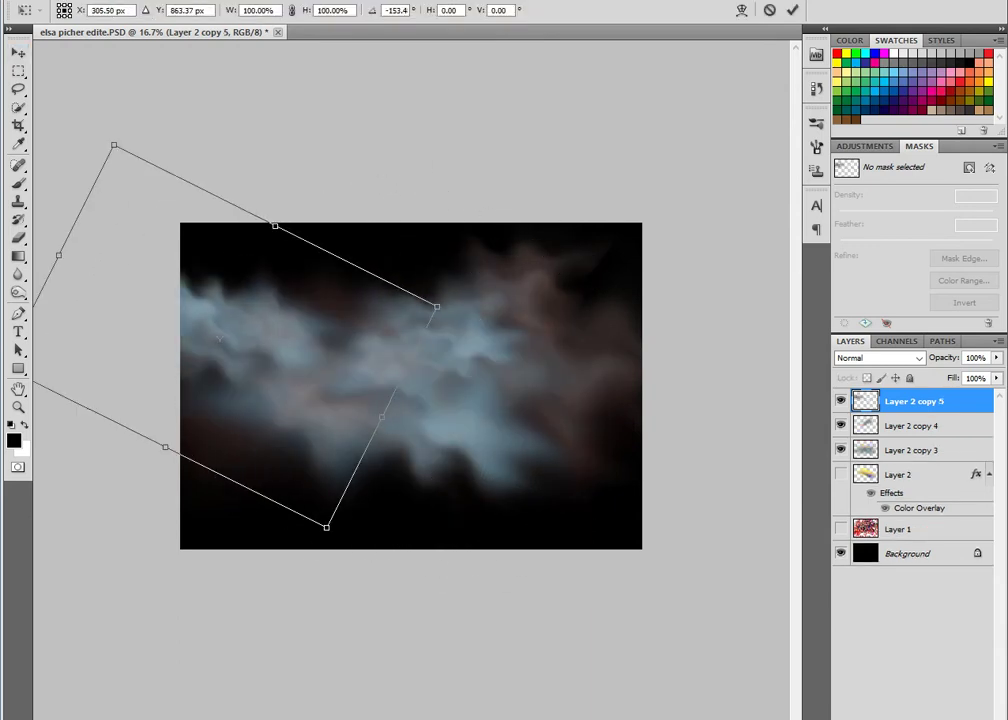
{"action": "mouse_move", "coordinate": [436, 306]}
{"action": "left_mouse_down"}
{"action": "mouse_move", "coordinate": [727, 241]}
{"action": "mouse_move", "coordinate": [732, 178]}
{"action": "left_mouse_up"}
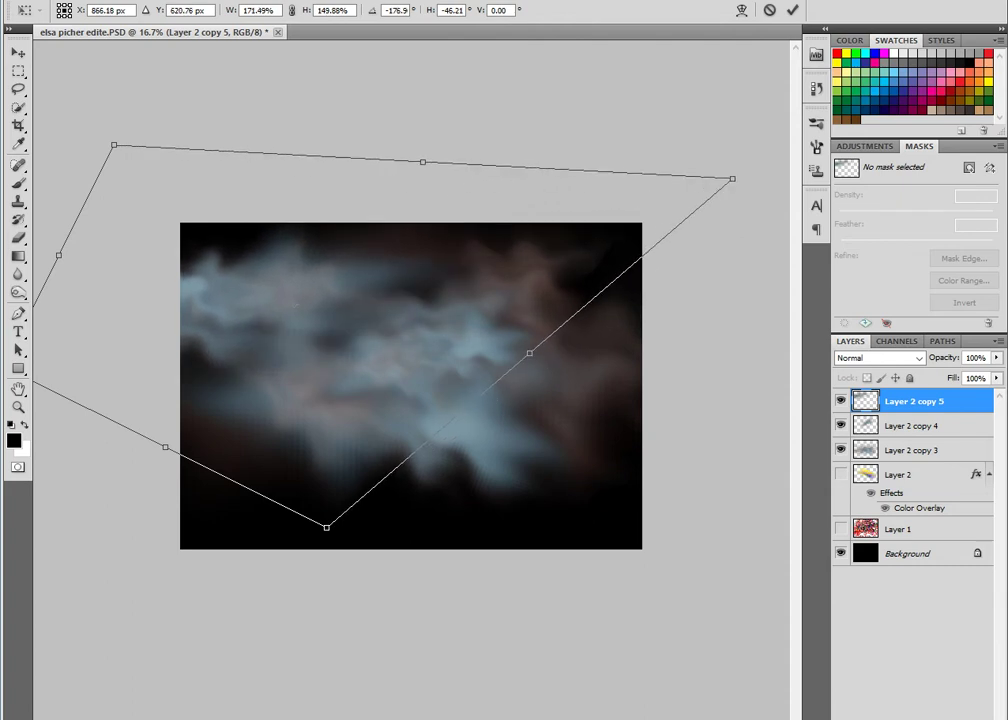
{"action": "key", "text": "Return"}
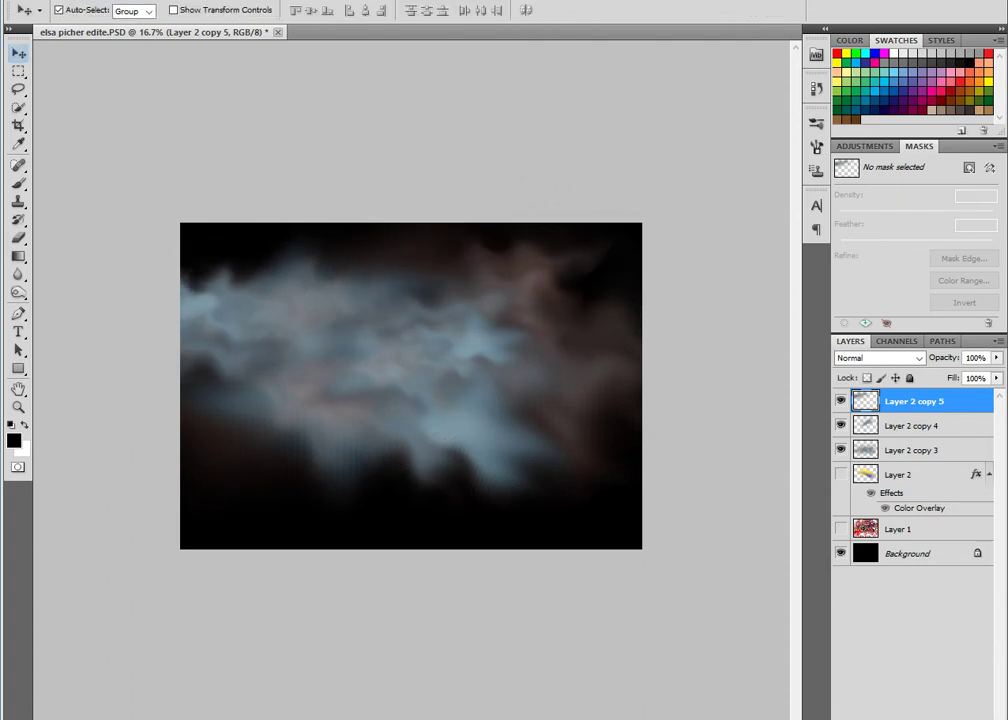
- Duplicate into Layer 2 copy 6 and reapply the Wave filter for a wavier warp
{"action": "key", "text": "ctrl+alt+shift+t"}
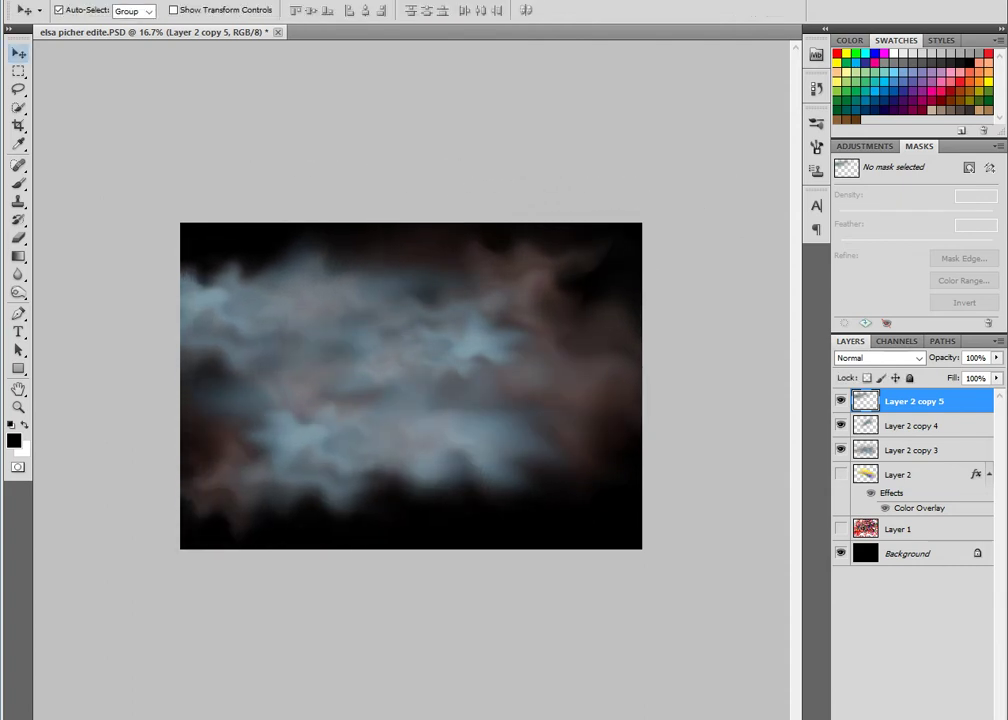
{"action": "left_click", "coordinate": [220, 2]}
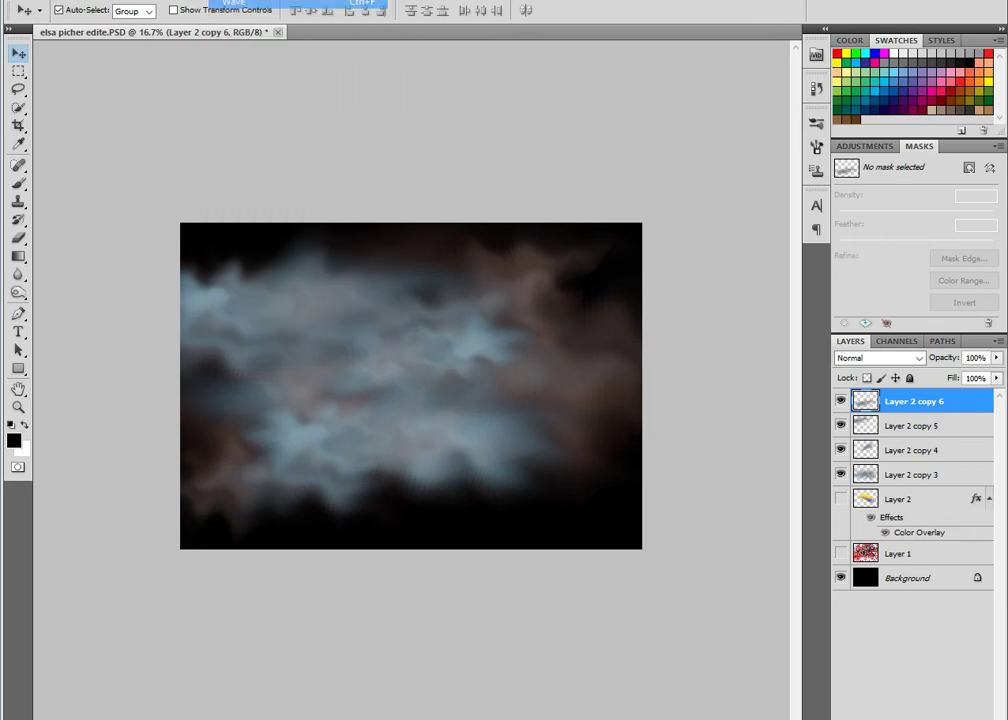
{"action": "key", "text": "ctrl+f"}
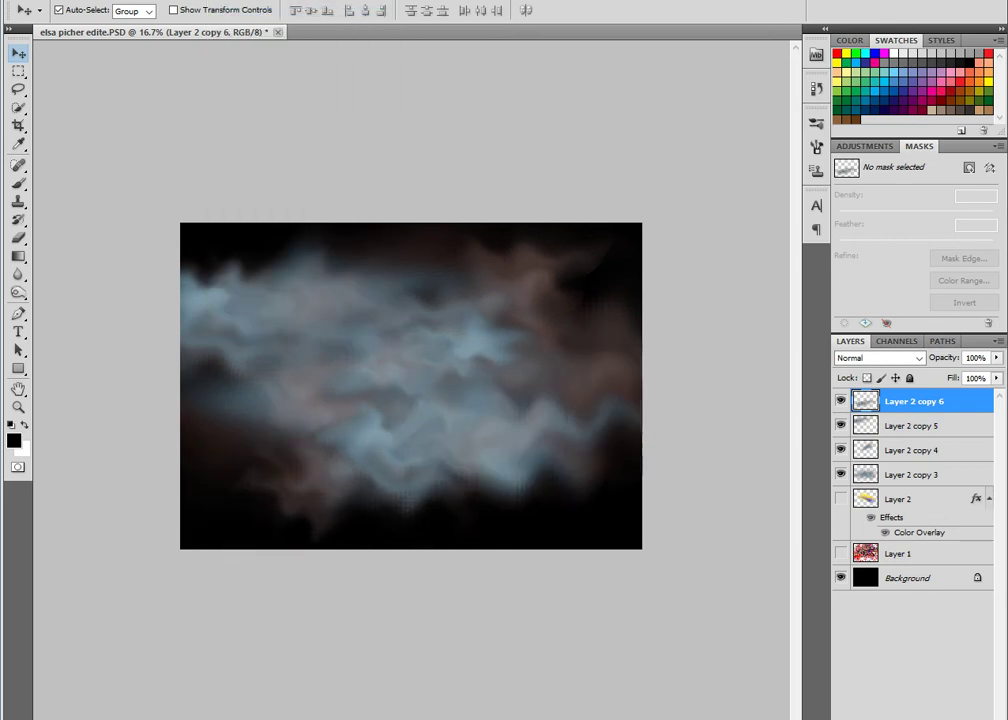
{"action": "key", "text": "ctrl+f"}
{"action": "key", "text": "ctrl+f"}
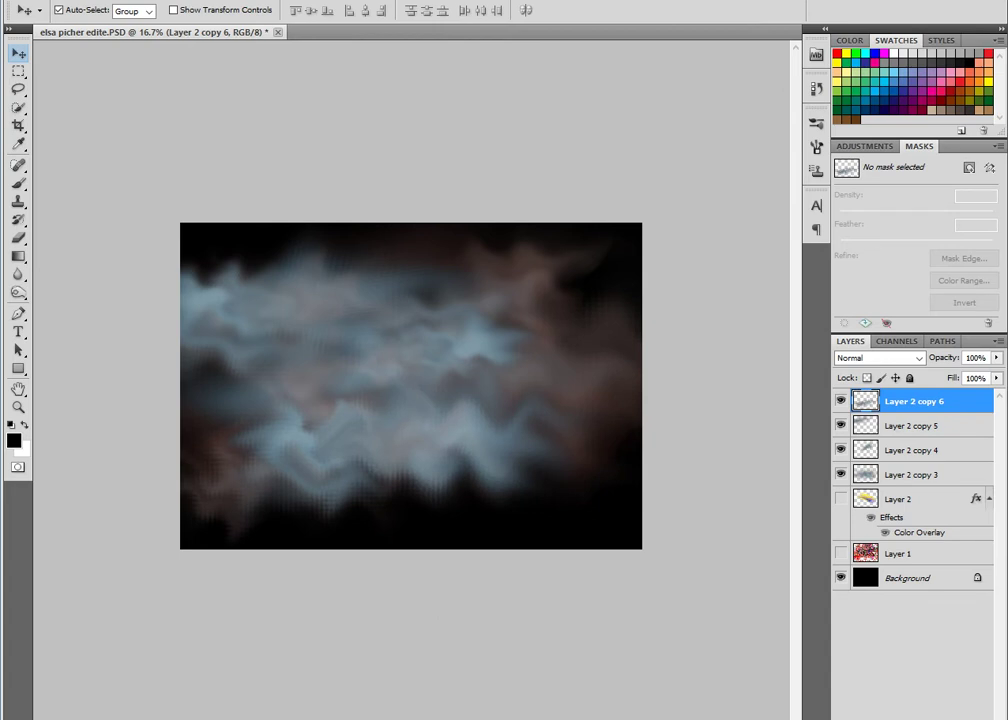
{"action": "key", "text": "ctrl+z"}
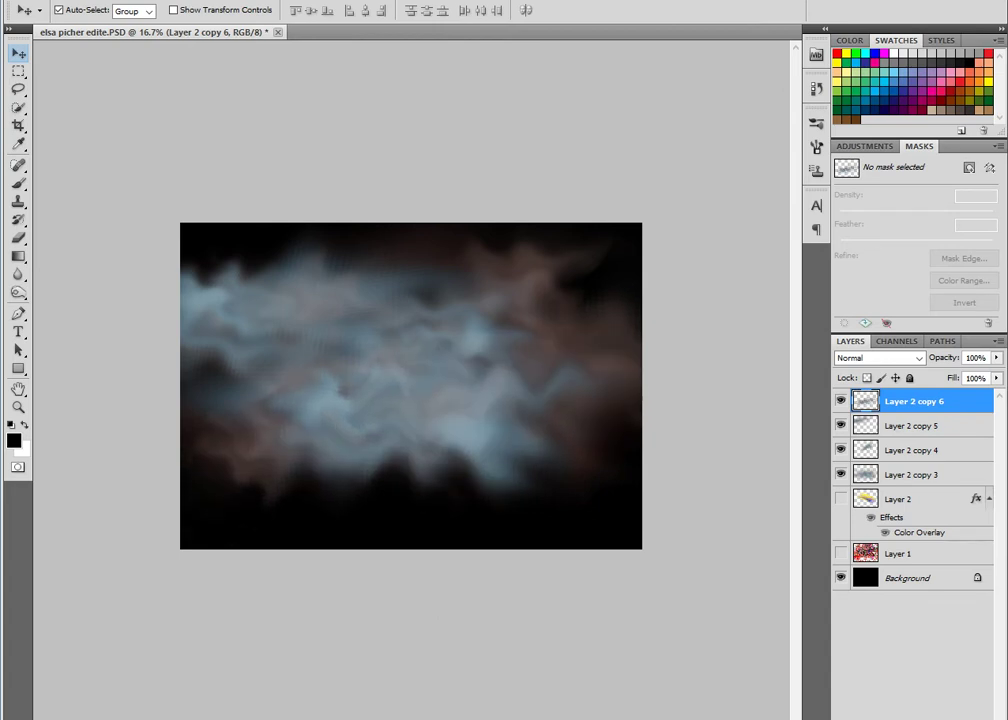
{"action": "key", "text": "ctrl+f"}
{"action": "key", "text": "alt+t"}
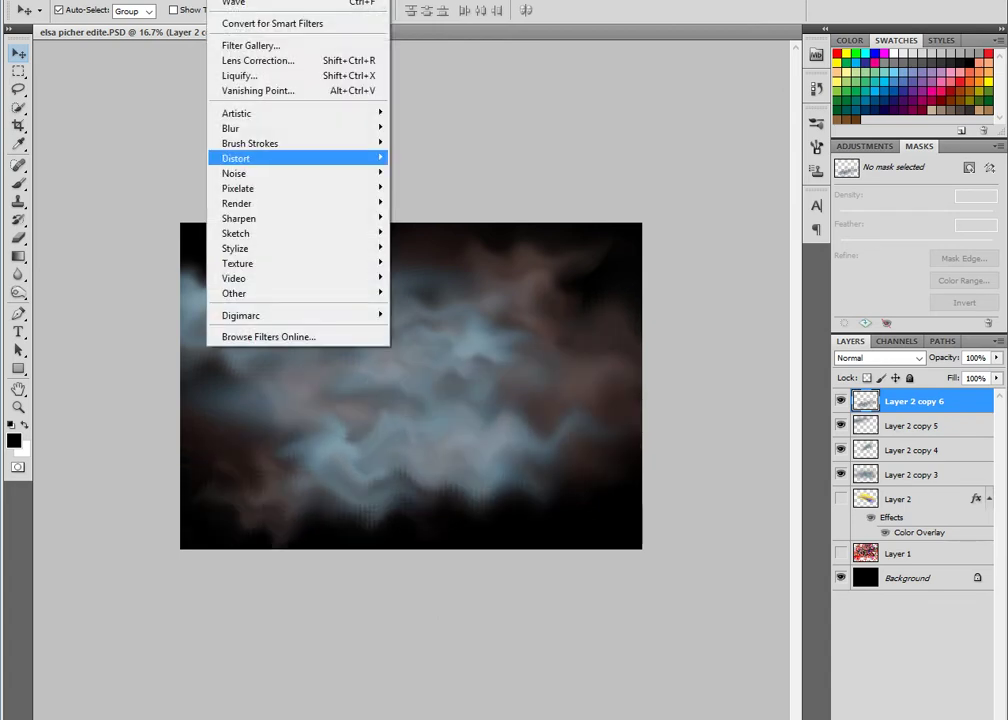
- Streak Layer 2 copy 6 with a Motion Blur at -83°, 999 pixels
{"action": "key", "text": "Up"}
{"action": "key", "text": "Up"}
{"action": "key", "text": "Right"}
{"action": "key", "text": "Down"}
{"action": "key", "text": "Down"}
{"action": "key", "text": "Down"}
{"action": "key", "text": "Up"}
{"action": "key", "text": "Up"}
{"action": "key", "text": "Return"}
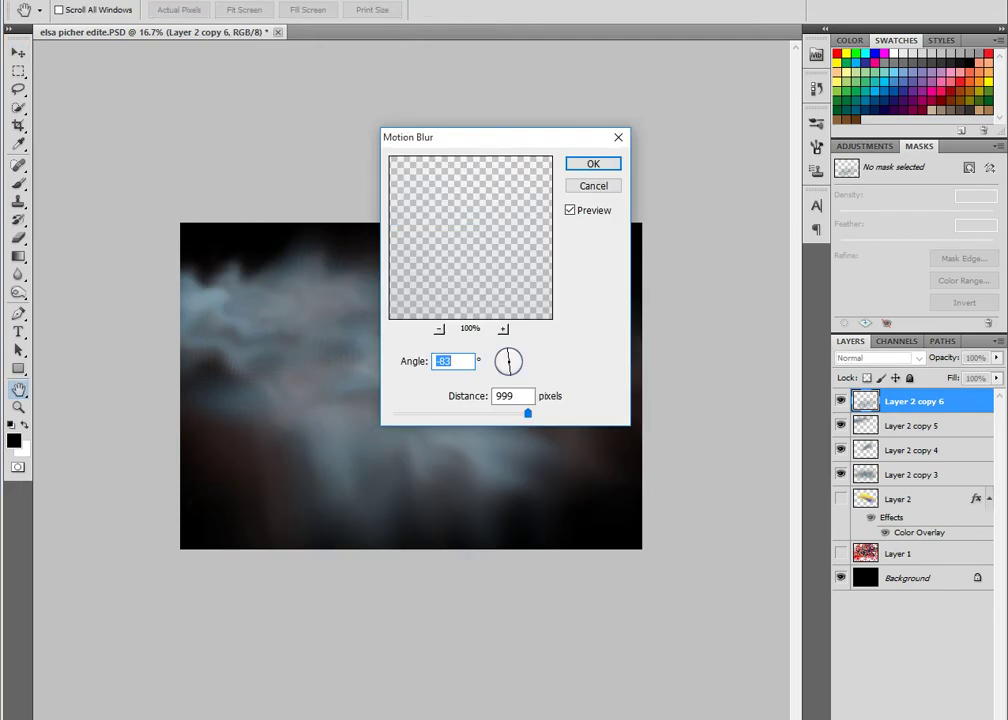
{"action": "key", "text": "Return"}
{"action": "key", "text": "v"}
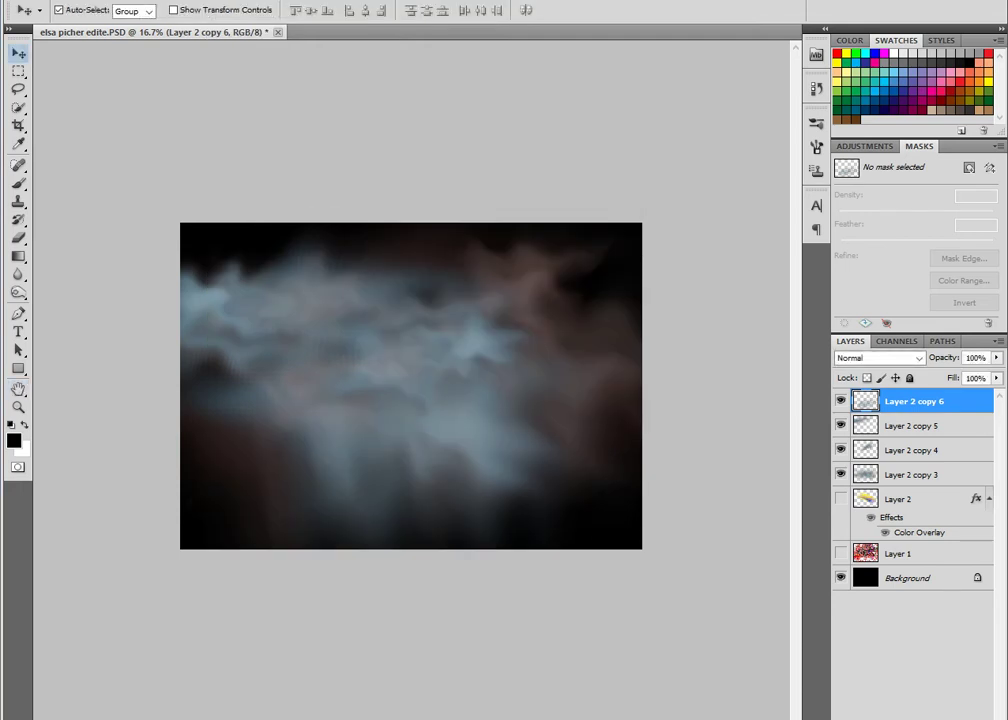
- Apply a new Wave distortion with maximum wavelength 629 and fewer generators
{"action": "key", "text": "alt+t"}
{"action": "key", "text": "Down"}
{"action": "key", "text": "Escape"}
{"action": "key", "text": "alt+t"}
{"action": "key", "text": "Up"}
{"action": "key", "text": "Up"}
{"action": "key", "text": "Up"}
{"action": "key", "text": "Up"}
{"action": "key", "text": "Up"}
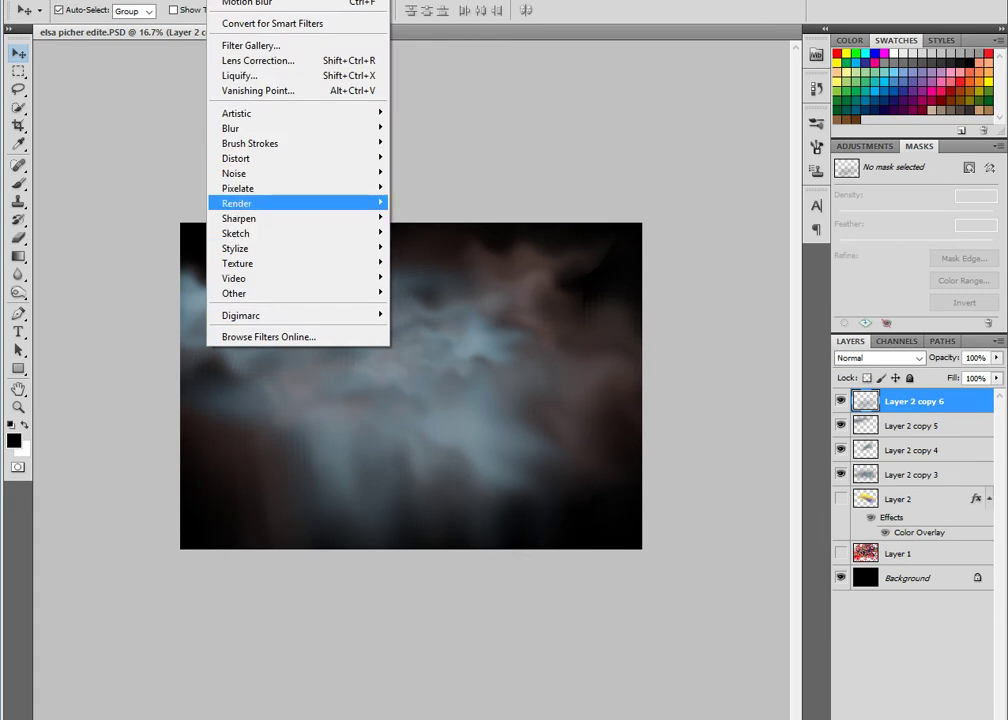
{"action": "key", "text": "Up"}
{"action": "key", "text": "Up"}
{"action": "key", "text": "Up"}
{"action": "key", "text": "Up"}
{"action": "key", "text": "Up"}
{"action": "key", "text": "Down"}
{"action": "key", "text": "Down"}
{"action": "key", "text": "Down"}
{"action": "key", "text": "Down"}
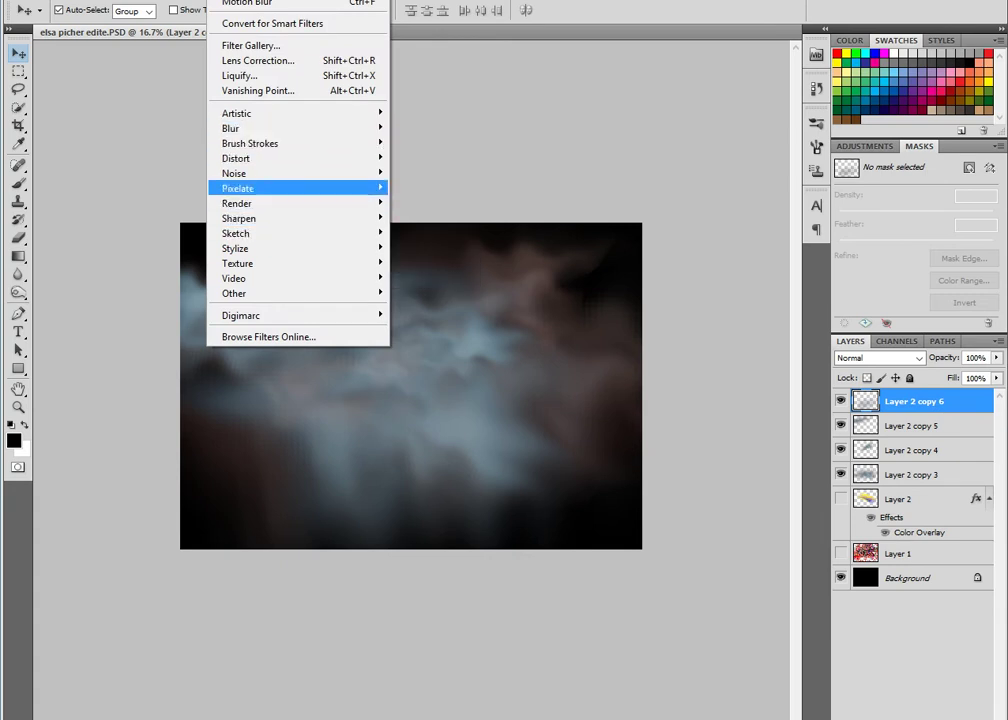
{"action": "key", "text": "Up"}
{"action": "key", "text": "Up"}
{"action": "key", "text": "Right"}
{"action": "key", "text": "Up"}
{"action": "key", "text": "Up"}
{"action": "key", "text": "Return"}
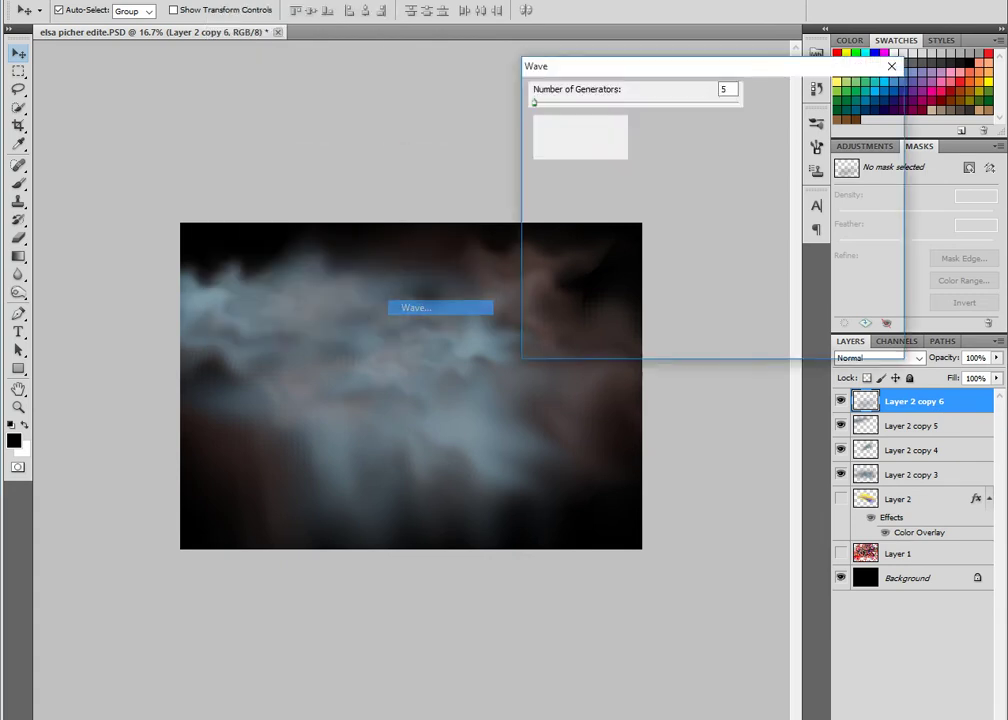
{"action": "left_click_drag", "start_coordinate": [612, 174], "coordinate": [662, 174]}
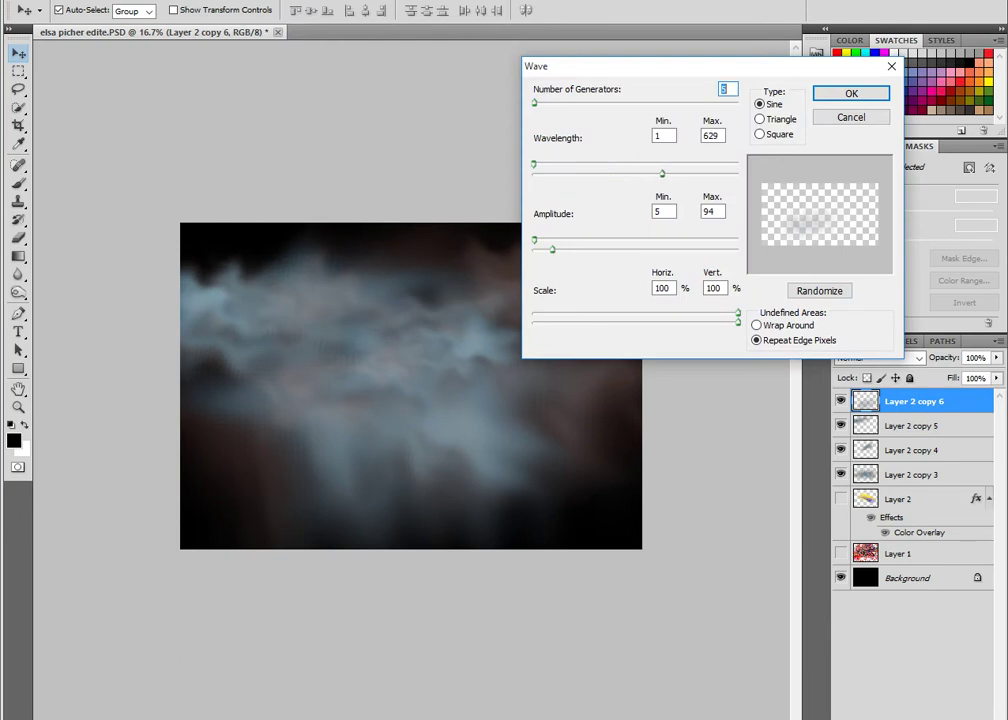
{"action": "type", "text": "59"}
{"action": "left_click_drag", "start_coordinate": [556, 103], "coordinate": [548, 103]}
{"action": "key", "text": "Return"}
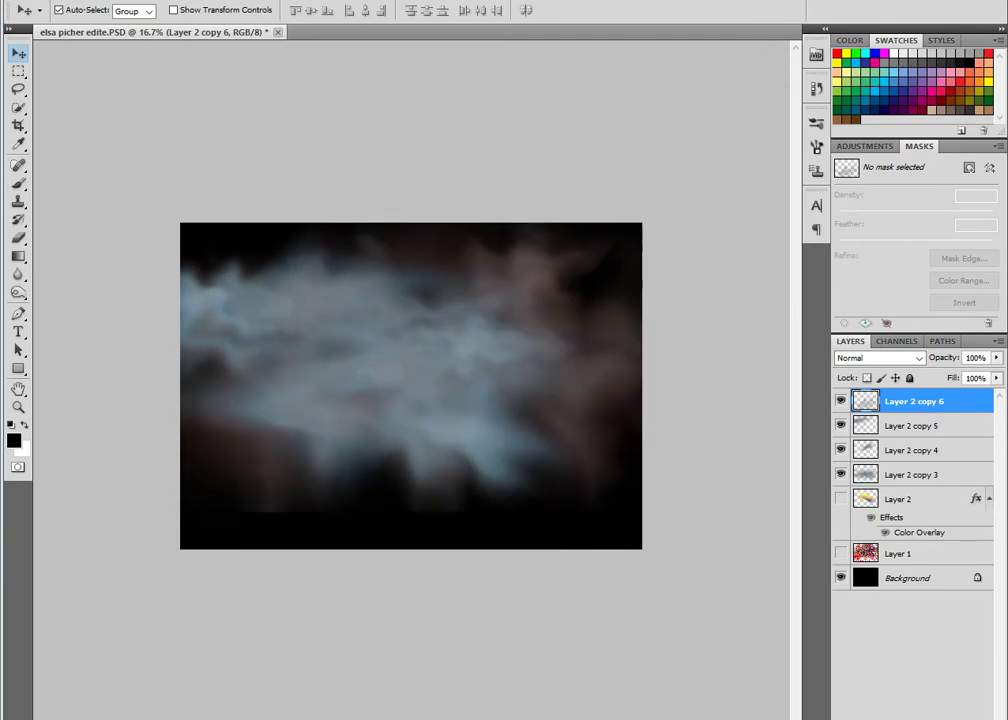
{"action": "key", "text": "ctrl+t"}
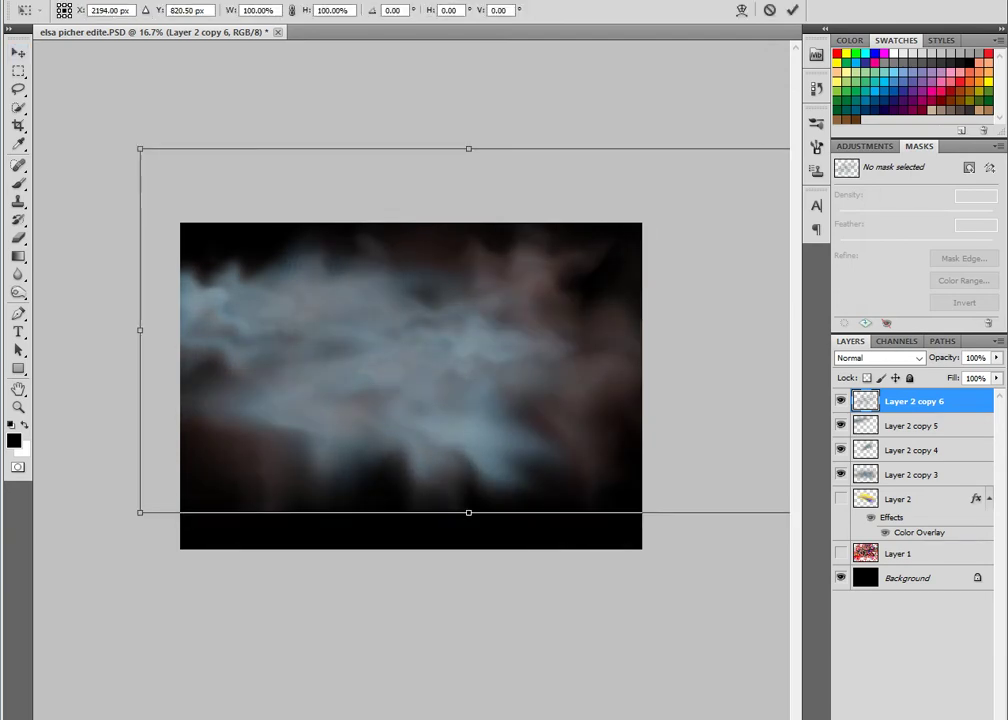
- Narrow and steeply rotate Layer 2 copy 6, move it lower left, and re-wave it
{"action": "left_click_drag", "start_coordinate": [139, 330], "coordinate": [335, 330]}
{"action": "mouse_move", "coordinate": [610, 520]}
{"action": "left_mouse_down"}
{"action": "mouse_move", "coordinate": [660, 455]}
{"action": "mouse_move", "coordinate": [690, 300]}
{"action": "mouse_move", "coordinate": [600, 335]}
{"action": "left_mouse_up"}
{"action": "mouse_move", "coordinate": [369, 380]}
{"action": "left_mouse_down"}
{"action": "mouse_move", "coordinate": [323, 405]}
{"action": "mouse_move", "coordinate": [293, 448]}
{"action": "left_mouse_up"}
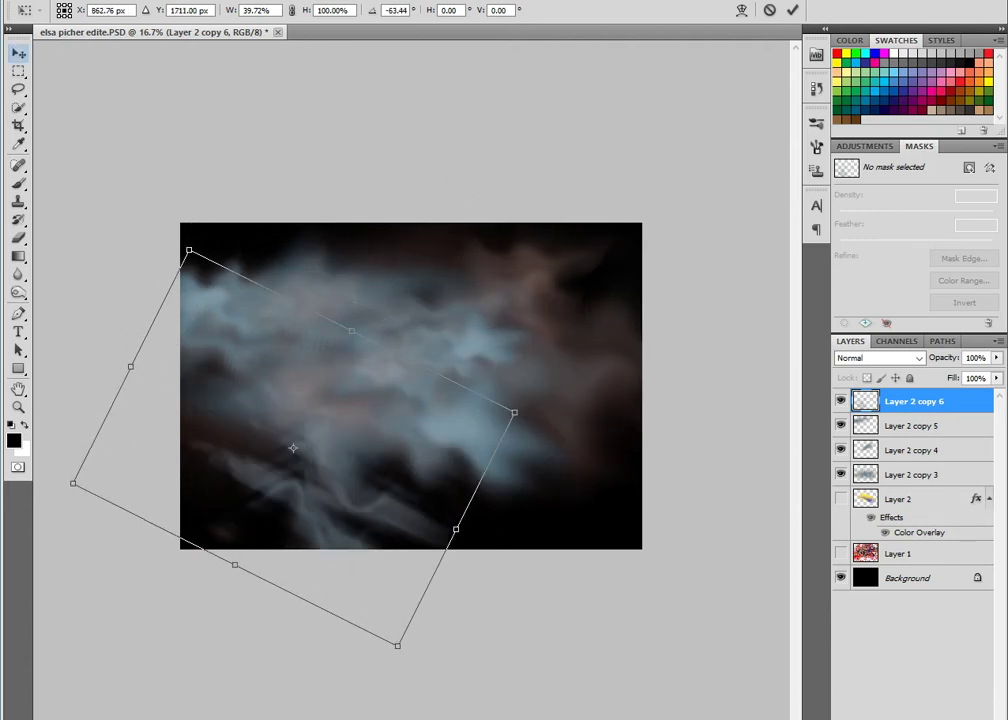
{"action": "key", "text": "Return"}
{"action": "left_click", "coordinate": [300, 4]}
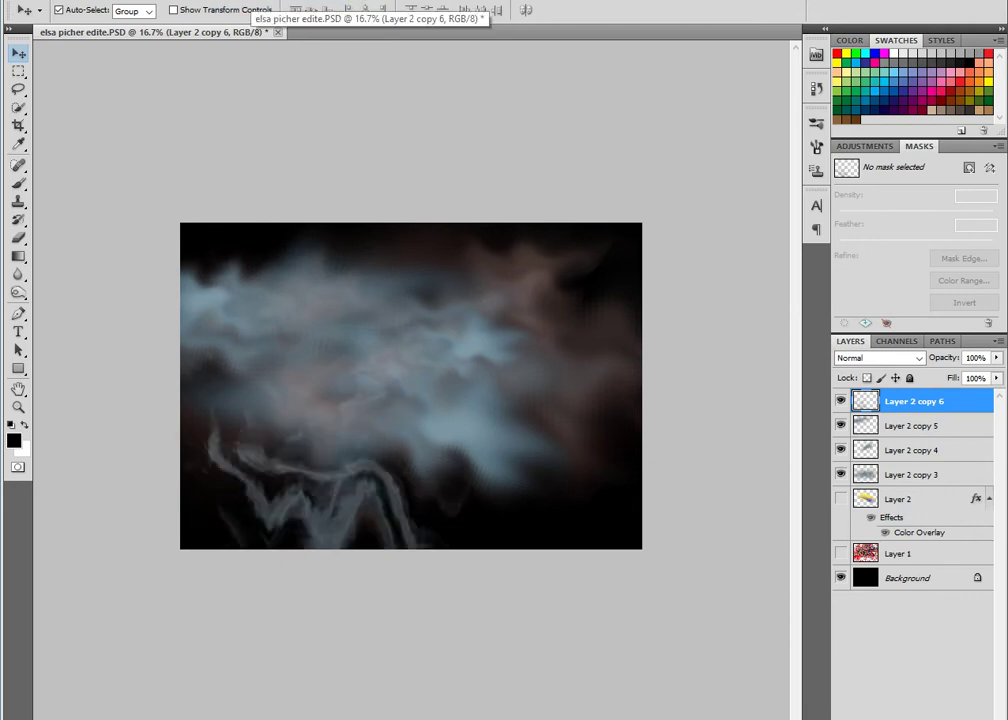
{"action": "key", "text": "ctrl+f"}
{"action": "key", "text": "ctrl+f"}
{"action": "key", "text": "ctrl+f"}
{"action": "key", "text": "ctrl+f"}
{"action": "key", "text": "ctrl+f"}
{"action": "key", "text": "ctrl+f"}
{"action": "key", "text": "ctrl+f"}
{"action": "key", "text": "ctrl+f"}
- Stretch Layer 2 copy 6 to about 150% width and rotate it clockwise
{"action": "key", "text": "ctrl+t"}
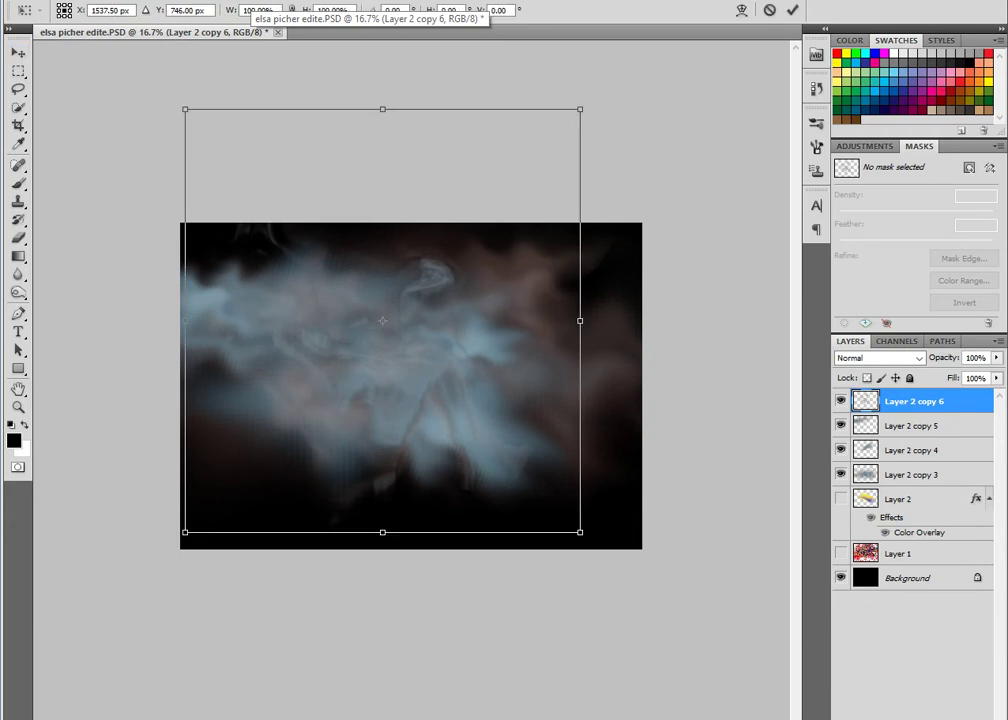
{"action": "left_click_drag", "start_coordinate": [580, 320], "coordinate": [781, 320]}
{"action": "mouse_move", "coordinate": [480, 330]}
{"action": "left_mouse_down"}
{"action": "mouse_move", "coordinate": [360, 348]}
{"action": "mouse_move", "coordinate": [394, 351]}
{"action": "left_mouse_up"}
{"action": "left_click_drag", "start_coordinate": [720, 200], "coordinate": [700, 400]}
{"action": "key", "text": "Return"}
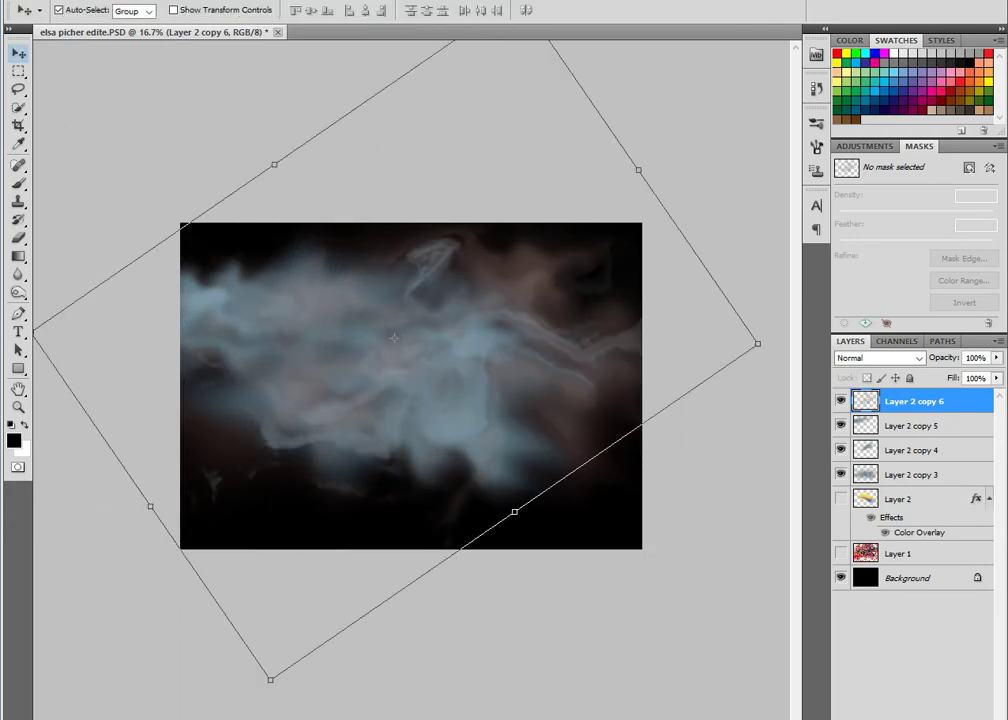
{"action": "key", "text": "alt+t"}
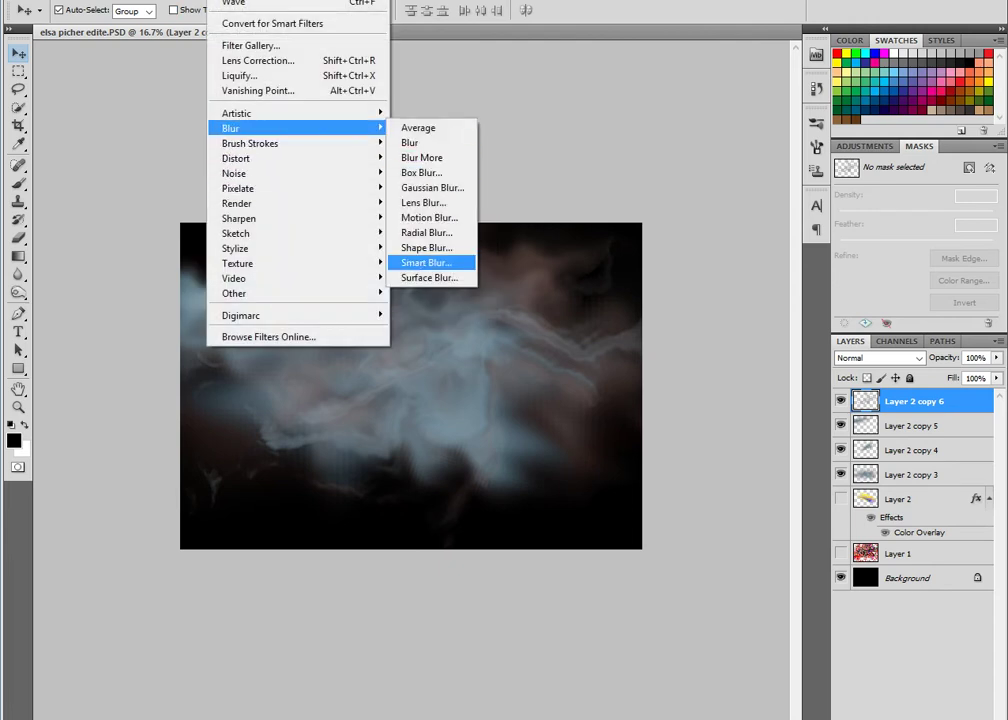
- Streak Layer 2 copy 6 with a 999-pixel Motion Blur at -52°
{"action": "key", "text": "Up"}
{"action": "key", "text": "Return"}
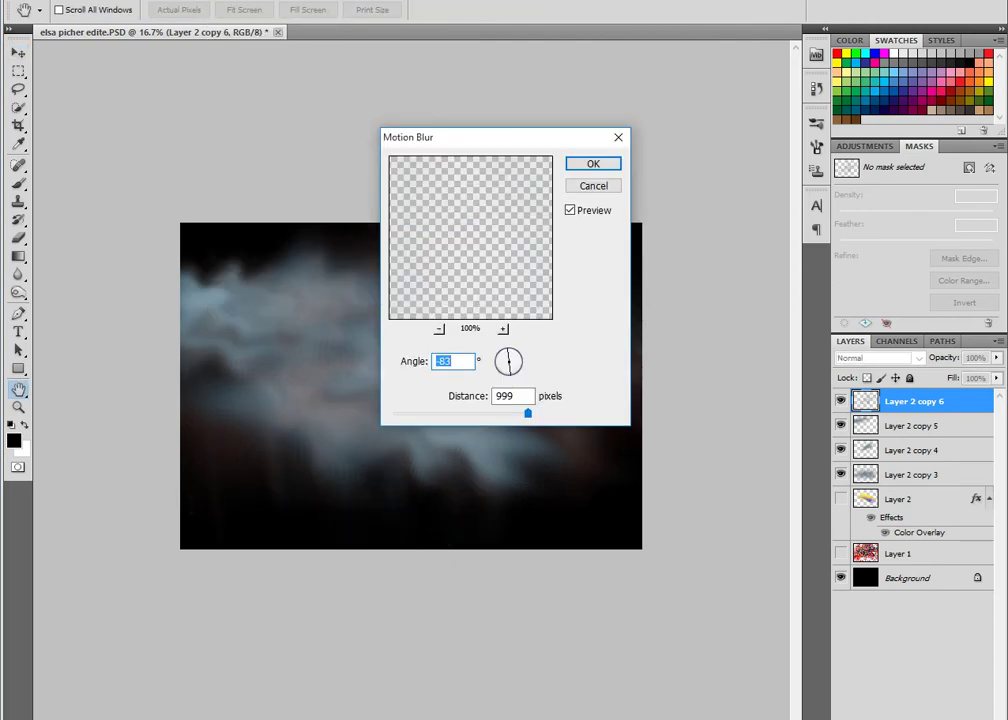
{"action": "left_click_drag", "start_coordinate": [420, 137], "coordinate": [570, 48]}
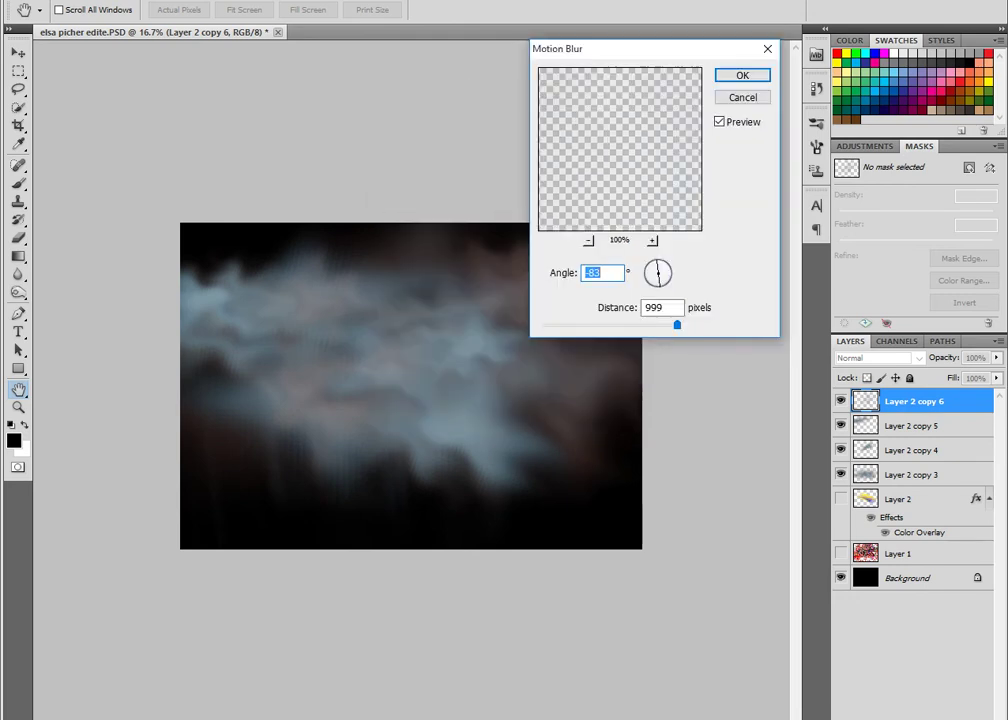
{"action": "key", "text": "shift+Up"}
{"action": "key", "text": "shift+Up"}
{"action": "key", "text": "shift+Up"}
{"action": "key", "text": "Up"}
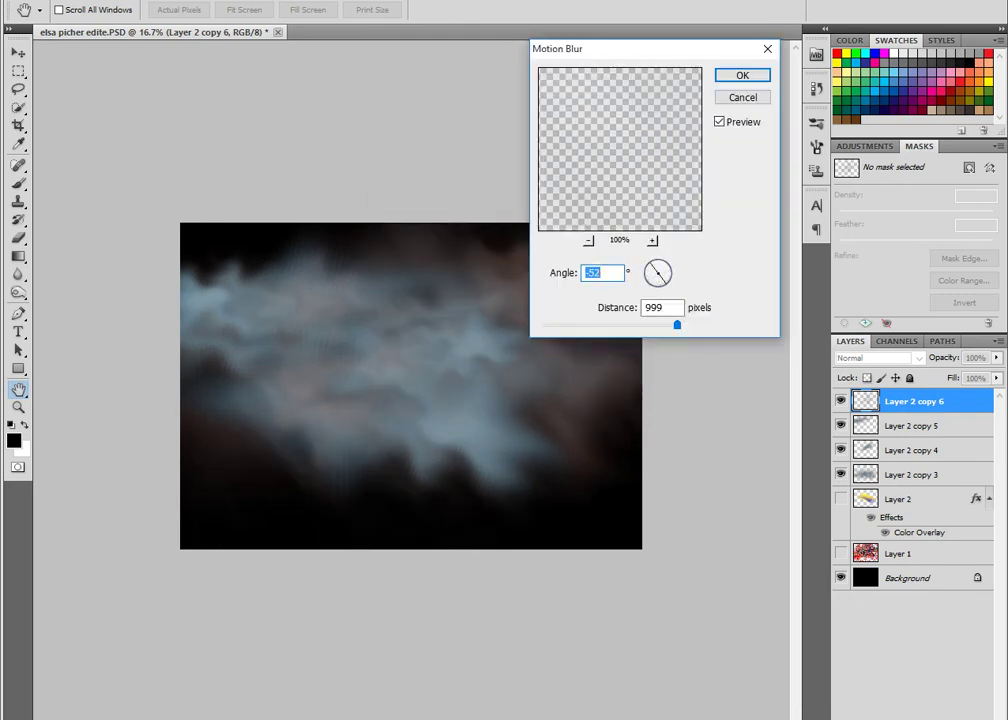
{"action": "key", "text": "Return"}
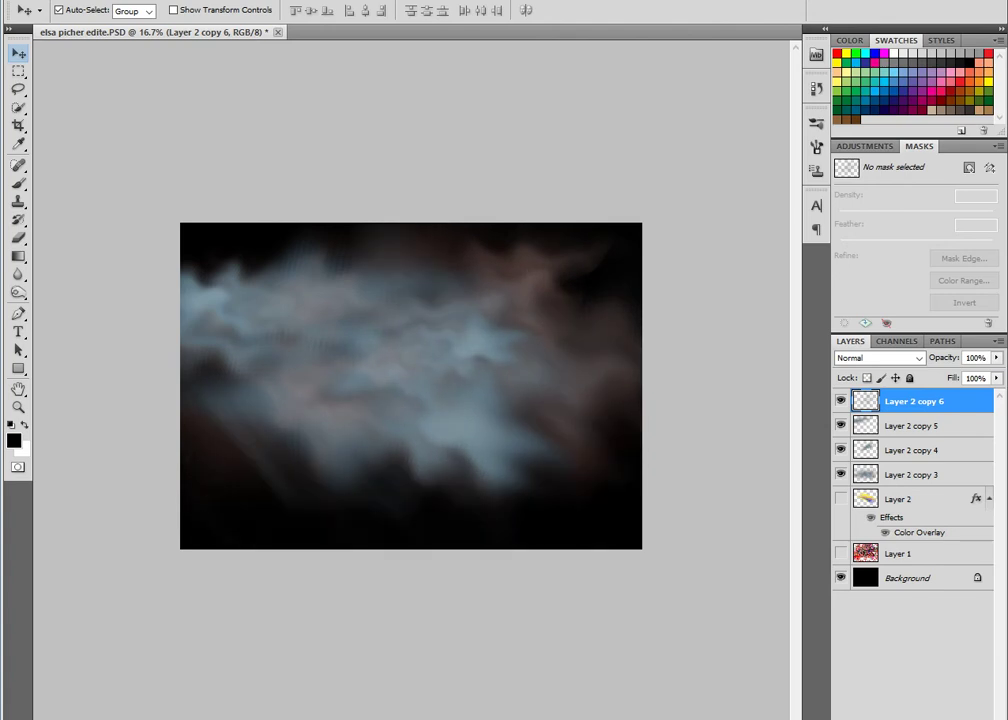
- Rotate the layer about -53°, move it lower, and duplicate it as Layer 2 copy 7
{"action": "key", "text": "ctrl+t"}
{"action": "left_click_drag", "start_coordinate": [611, 582], "coordinate": [683, 298]}
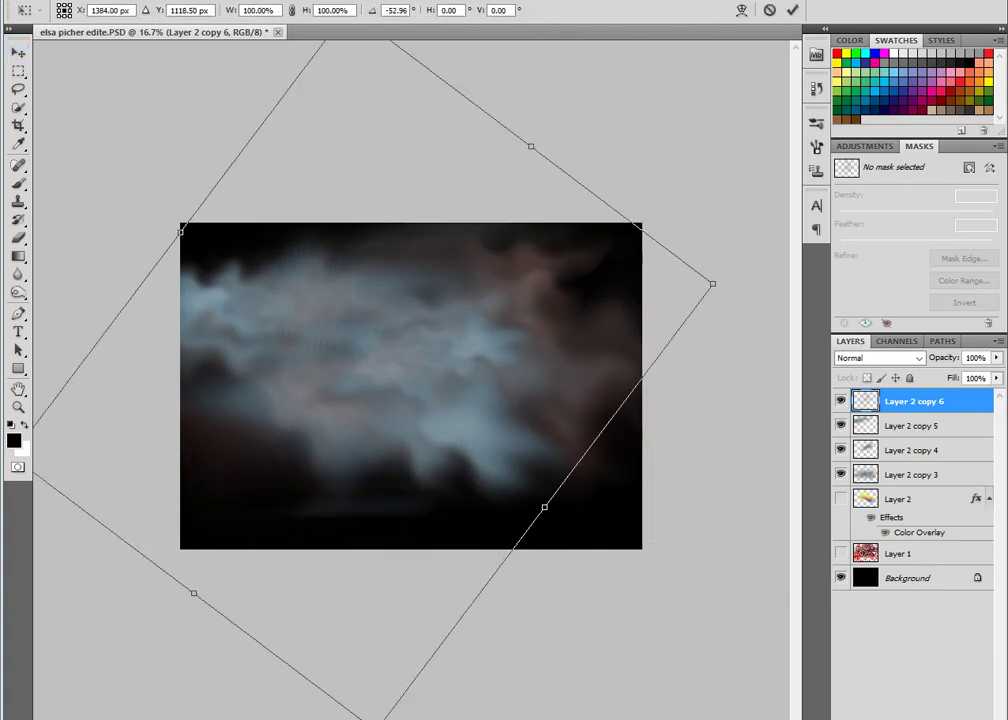
{"action": "mouse_move", "coordinate": [361, 370]}
{"action": "left_mouse_down"}
{"action": "mouse_move", "coordinate": [367, 513]}
{"action": "mouse_move", "coordinate": [308, 563]}
{"action": "left_mouse_up"}
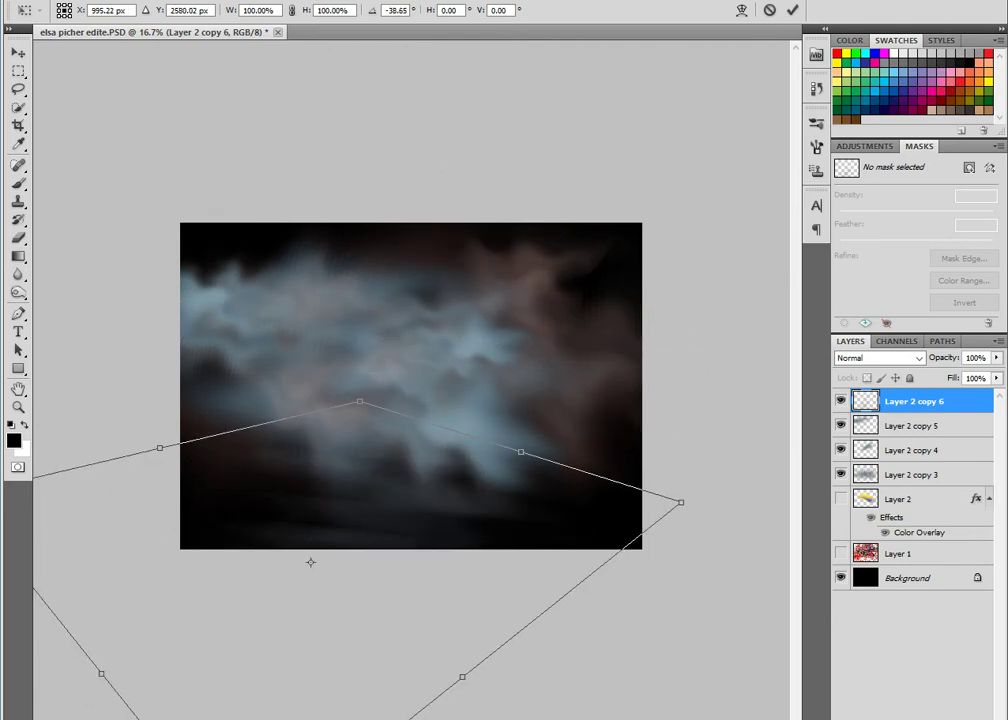
{"action": "key", "text": "Return"}
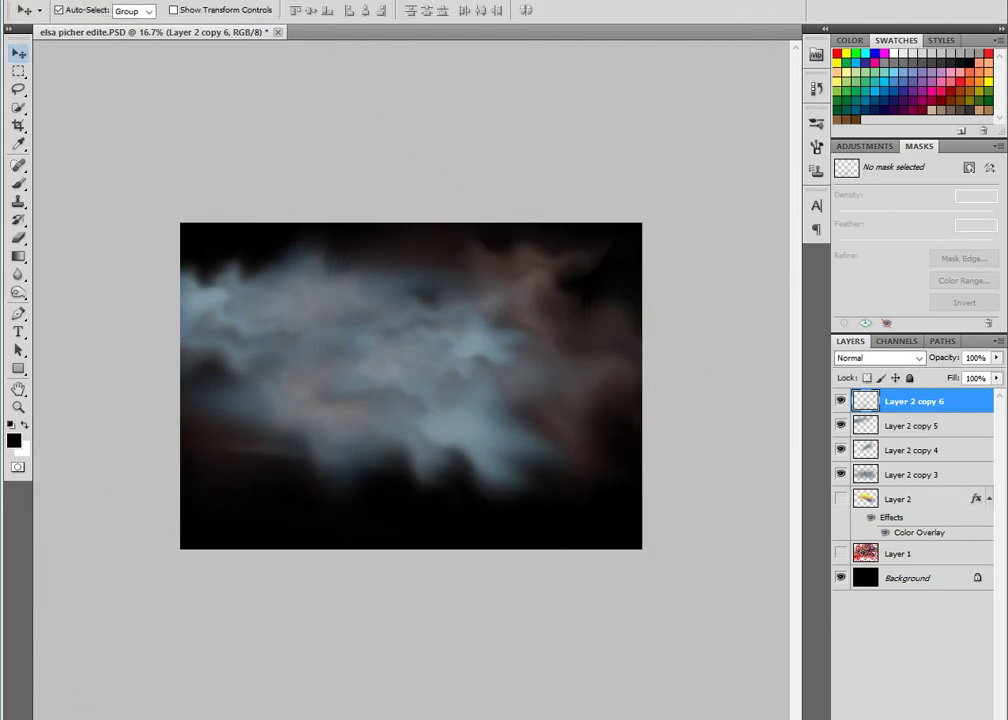
{"action": "key", "text": "ctrl+j"}
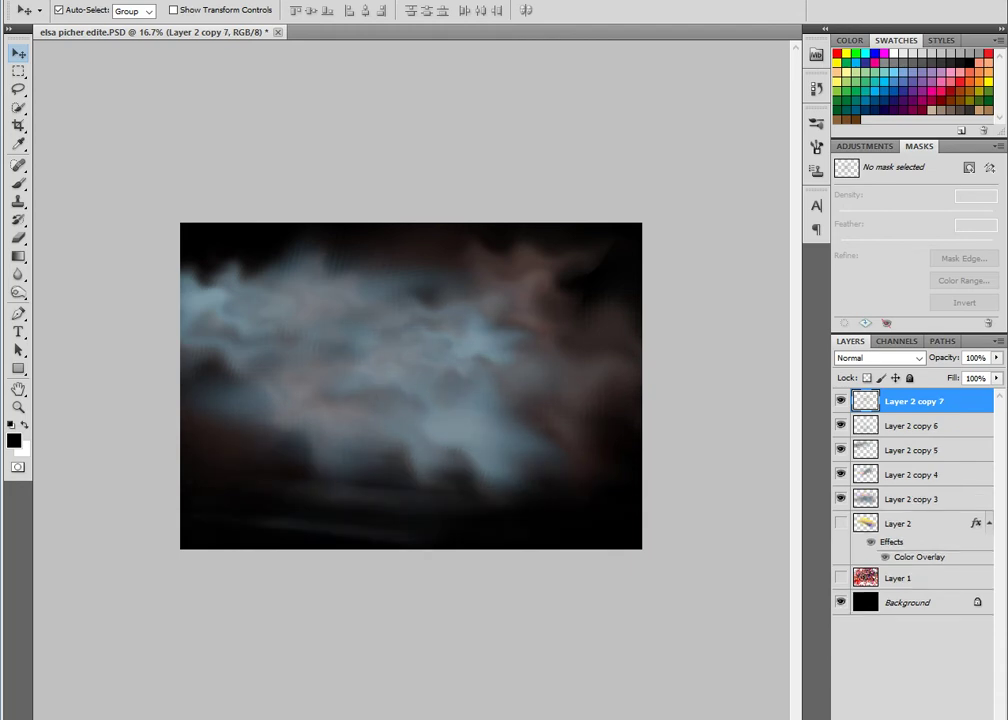
- Add a red Color Overlay to Layer 2 copy 7 and nudge the layer slightly up
{"action": "key", "text": "alt+l"}
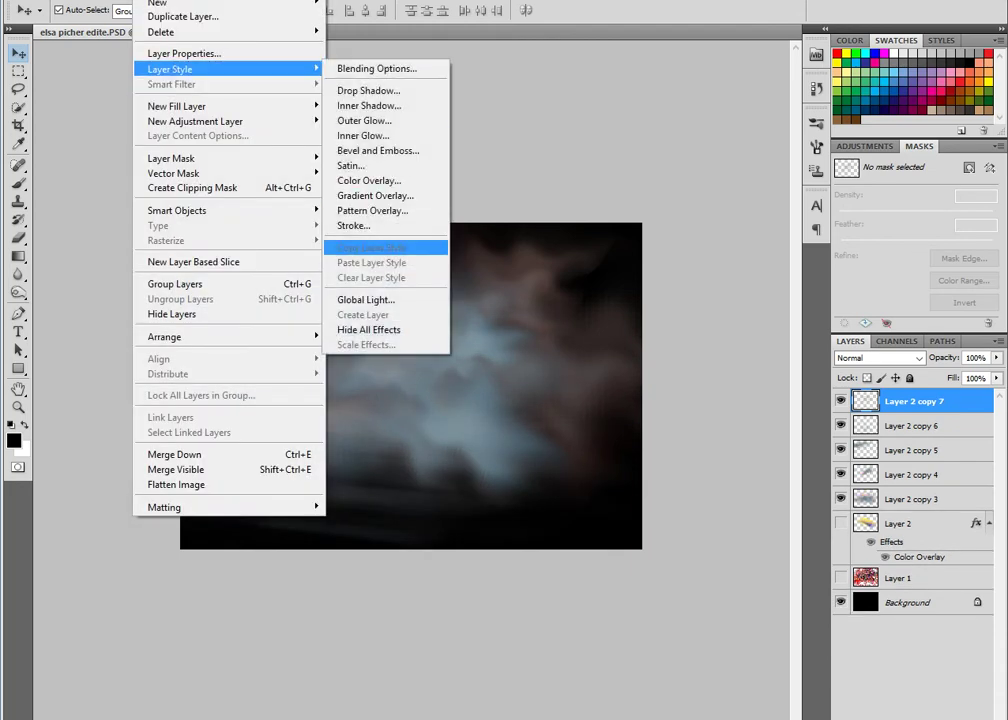
{"action": "key", "text": "Up"}
{"action": "key", "text": "Return"}
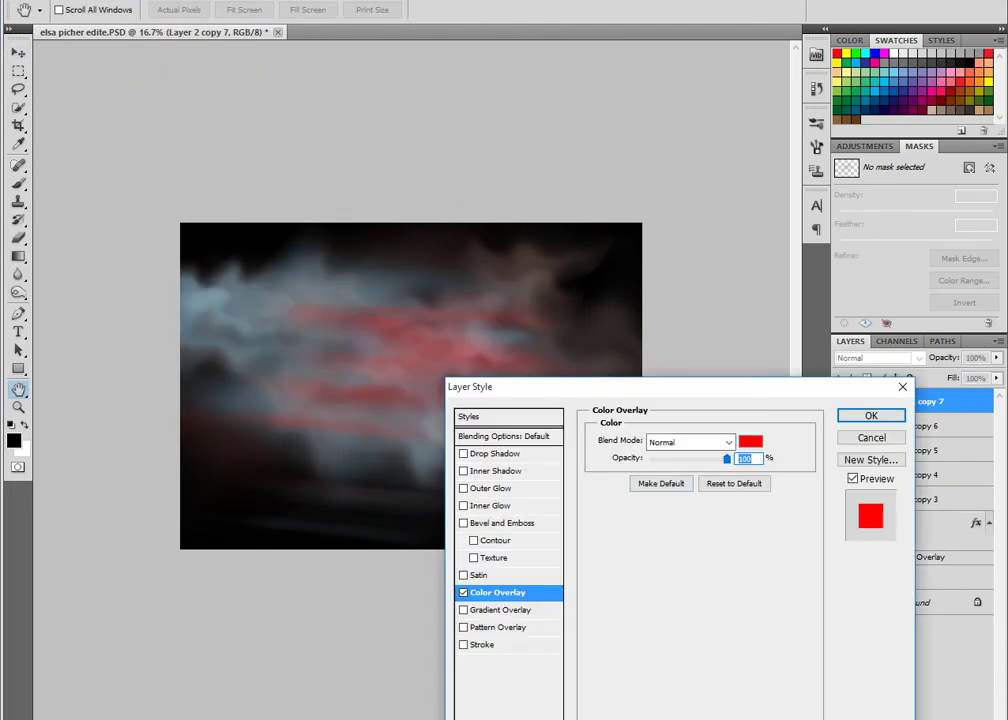
{"action": "left_click", "coordinate": [690, 442]}
{"action": "left_click", "coordinate": [690, 442]}
{"action": "left_click", "coordinate": [871, 415]}
{"action": "key", "text": "v"}
{"action": "key", "text": "shift+Up"}
{"action": "key", "text": "shift+Up"}
{"action": "key", "text": "shift+Up"}
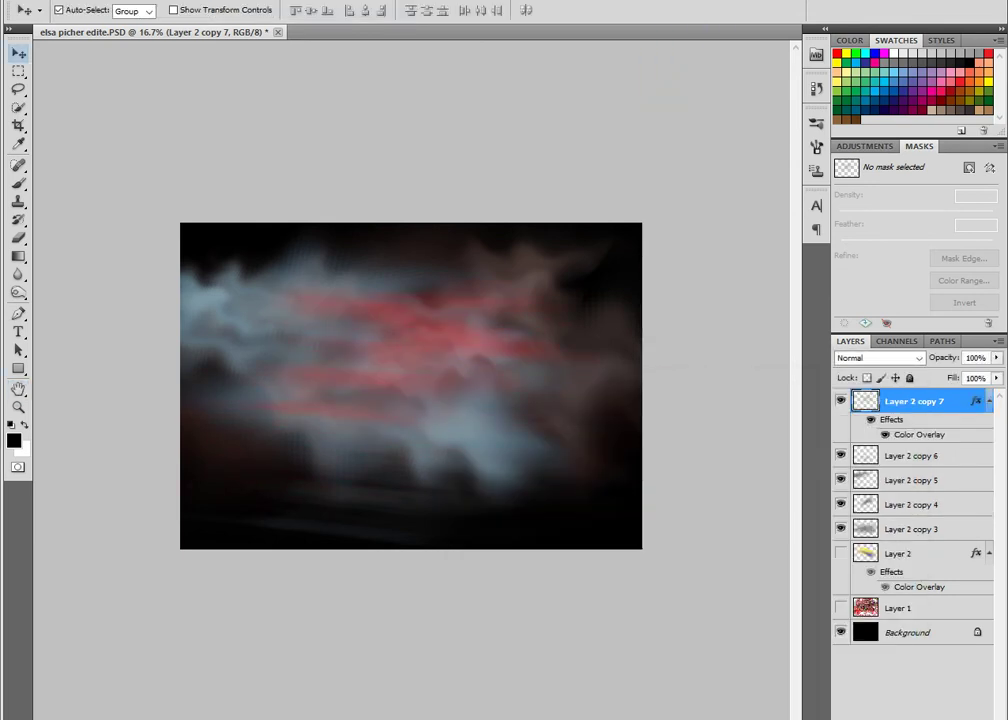
- Switch the overlay's blend mode to Multiply after trying Linear Burn and Dissolve
{"action": "double_click", "coordinate": [919, 434]}
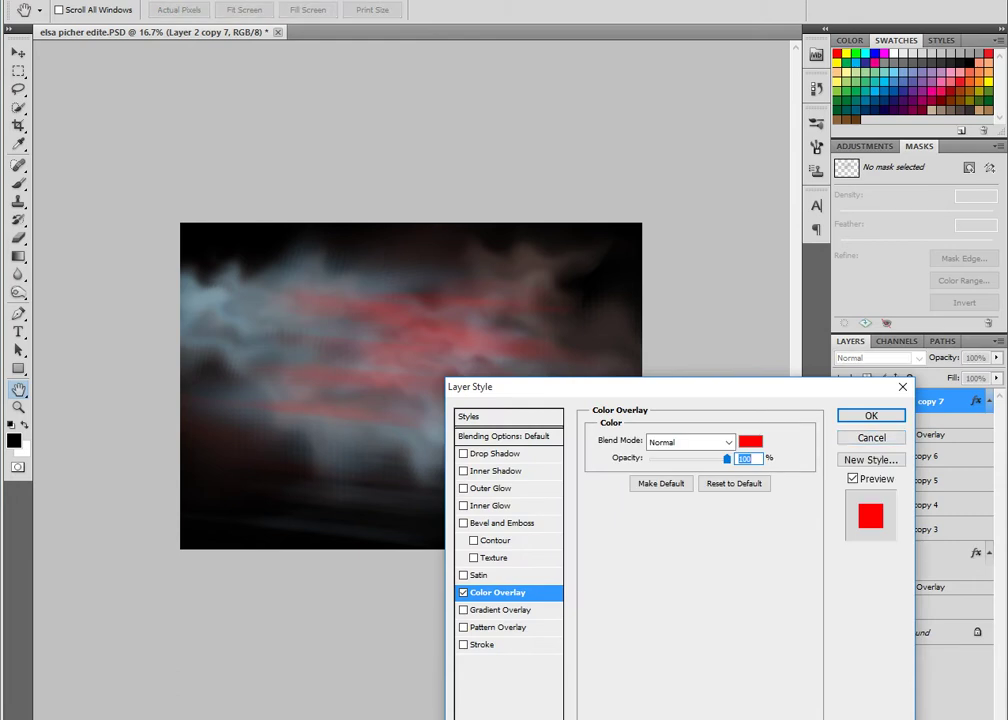
{"action": "left_click", "coordinate": [690, 442]}
{"action": "key", "text": "Up"}
{"action": "key", "text": "Up"}
{"action": "key", "text": "Up"}
{"action": "key", "text": "Return"}
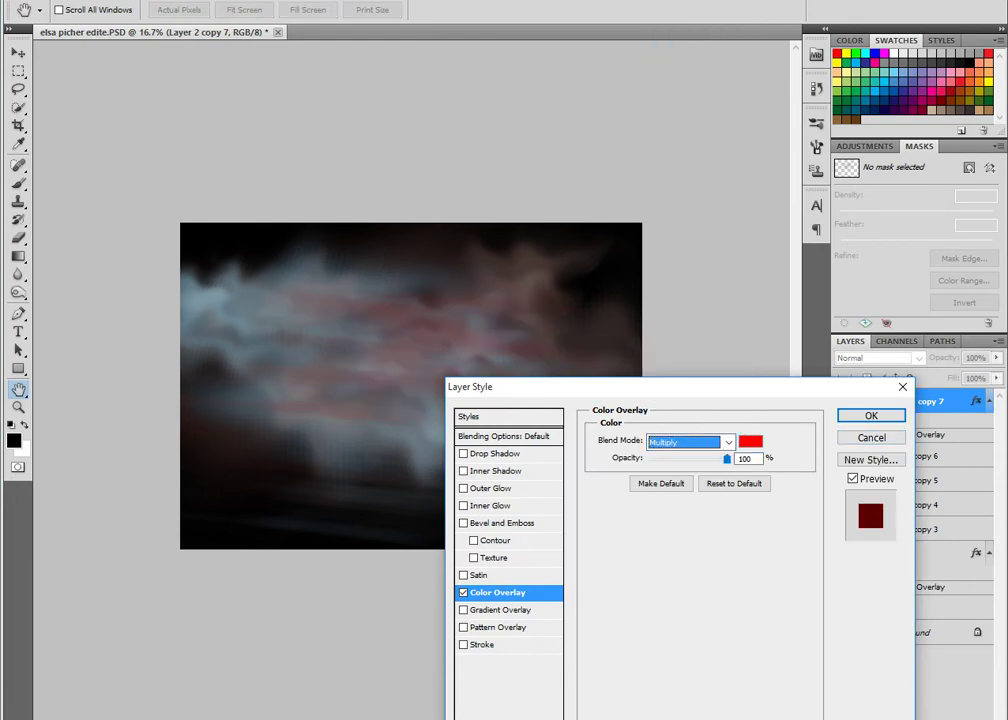
{"action": "key", "text": "Down"}
{"action": "key", "text": "Down"}
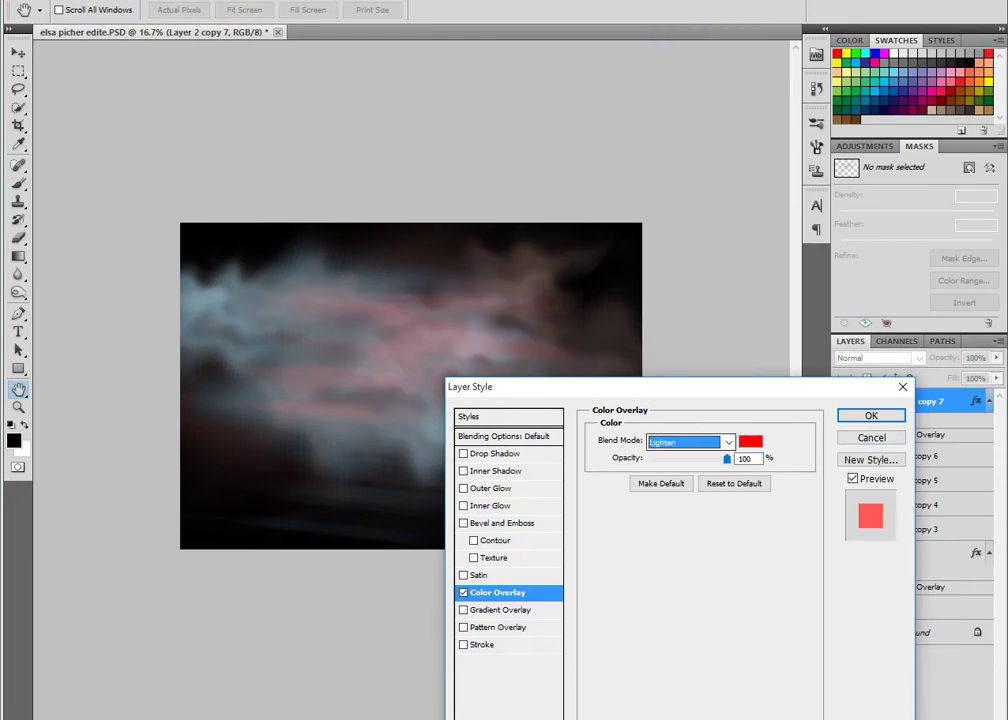
{"action": "key", "text": "Up"}
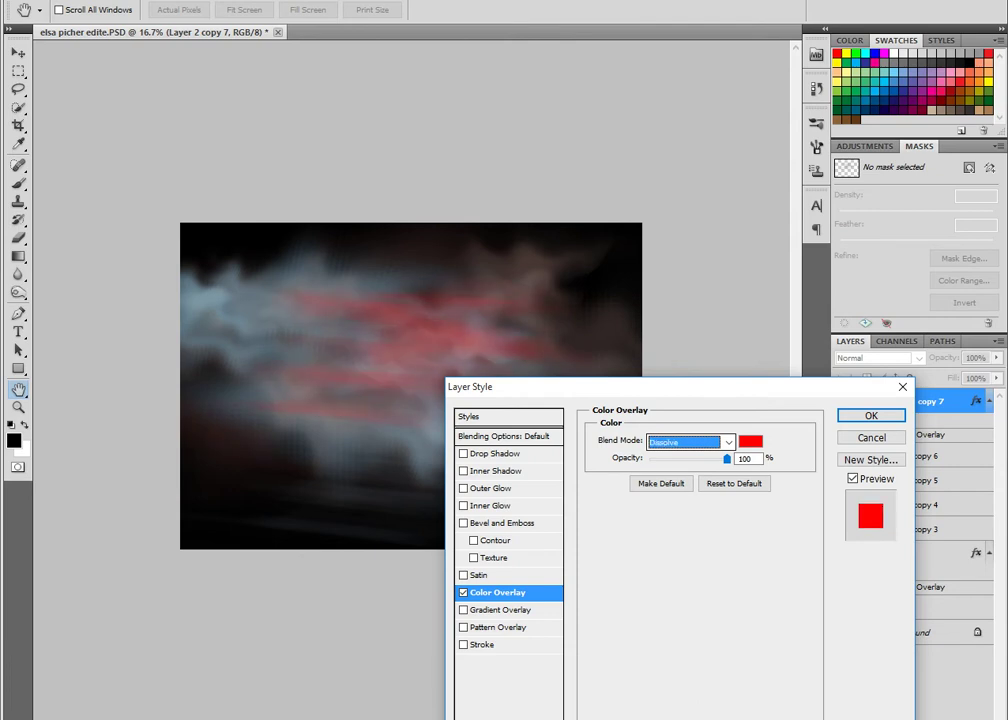
{"action": "key", "text": "alt+Down"}
{"action": "key", "text": "Up"}
{"action": "key", "text": "Return"}
{"action": "key", "text": "Return"}
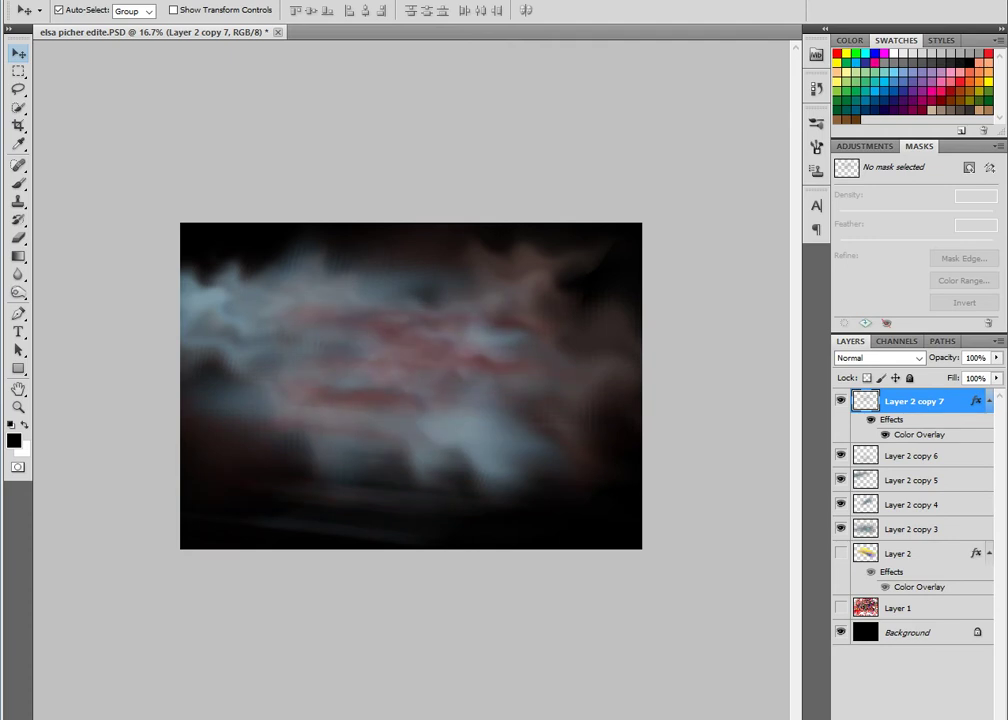
{"action": "key", "text": "alt+t"}
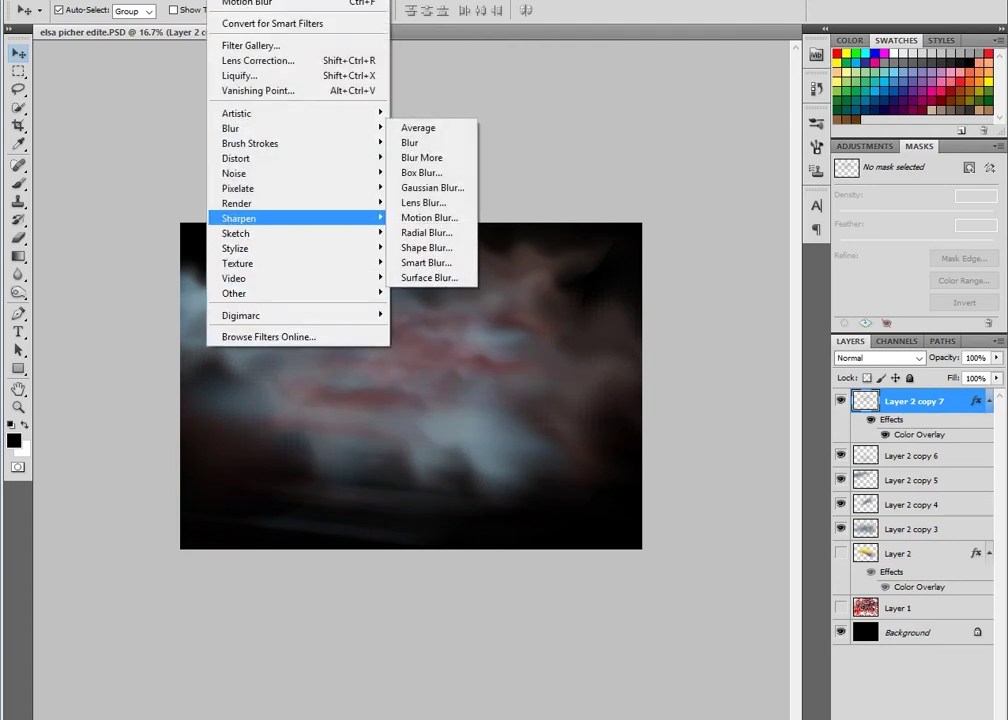
- Apply the ZigZag distortion to Layer 2 copy 7
{"action": "key", "text": "Up"}
{"action": "key", "text": "Right"}
{"action": "key", "text": "Down"}
{"action": "key", "text": "Down"}
{"action": "key", "text": "Down"}
{"action": "key", "text": "Down"}
{"action": "key", "text": "Down"}
{"action": "key", "text": "Down"}
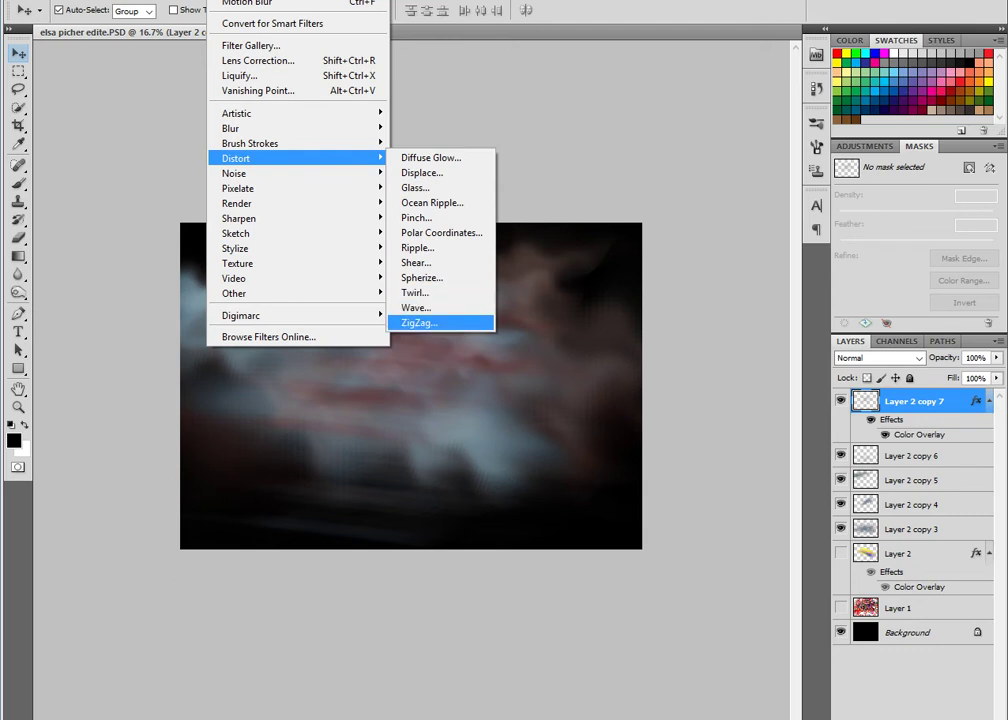
{"action": "key", "text": "Return"}
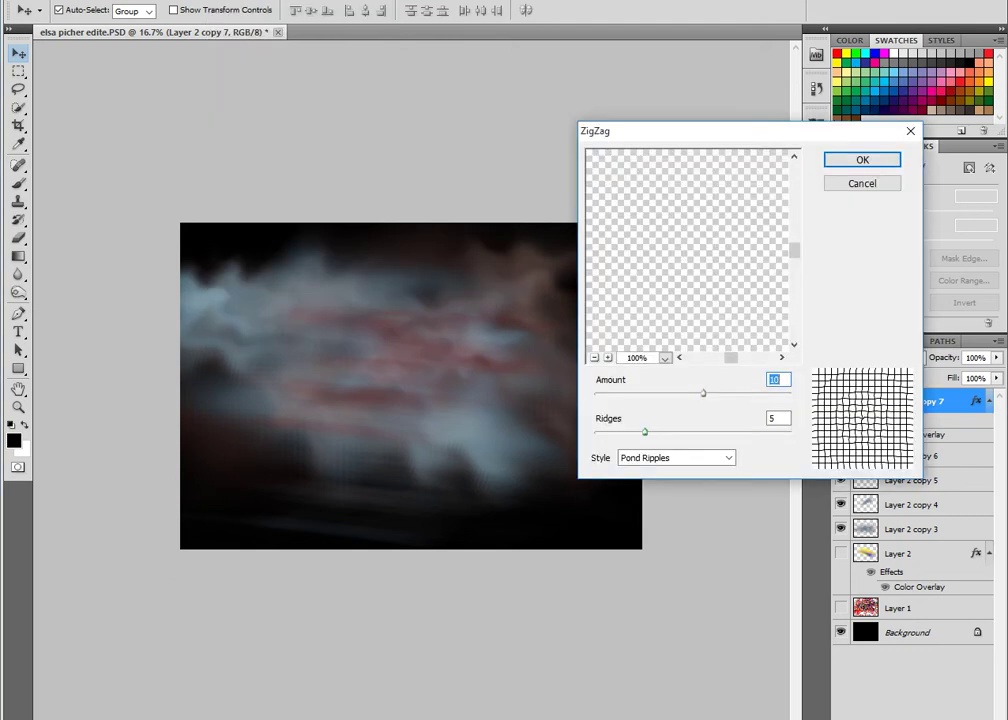
{"action": "key", "text": "Return"}
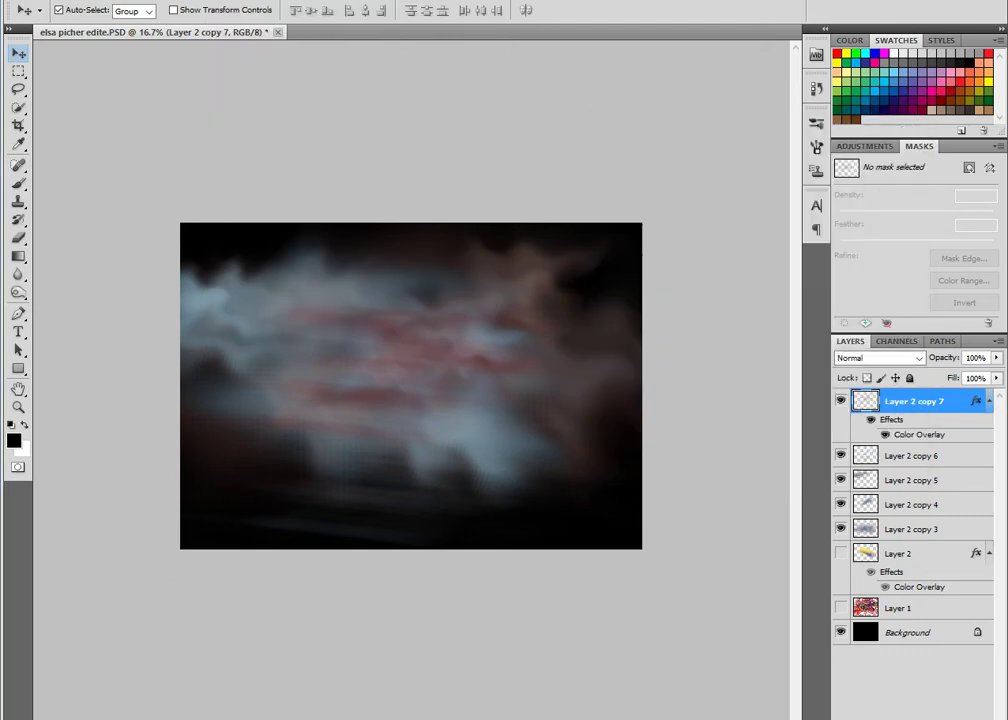
- Apply the Wave distortion to Layer 2 copy 7
{"action": "key", "text": "alt+t"}
{"action": "key", "text": "Down"}
{"action": "key", "text": "Down"}
{"action": "key", "text": "Down"}
{"action": "key", "text": "Up"}
{"action": "key", "text": "Down"}
{"action": "key", "text": "Right"}
{"action": "key", "text": "Down"}
{"action": "key", "text": "Down"}
{"action": "key", "text": "Down"}
{"action": "key", "text": "Down"}
{"action": "key", "text": "Down"}
{"action": "key", "text": "Return"}
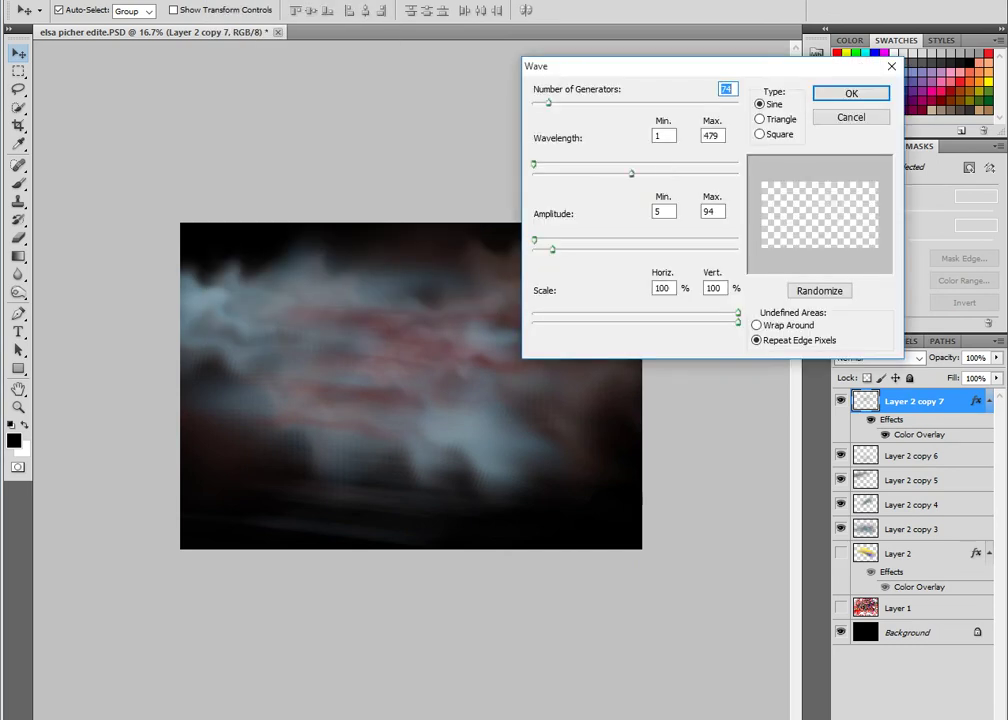
{"action": "key", "text": "Return"}
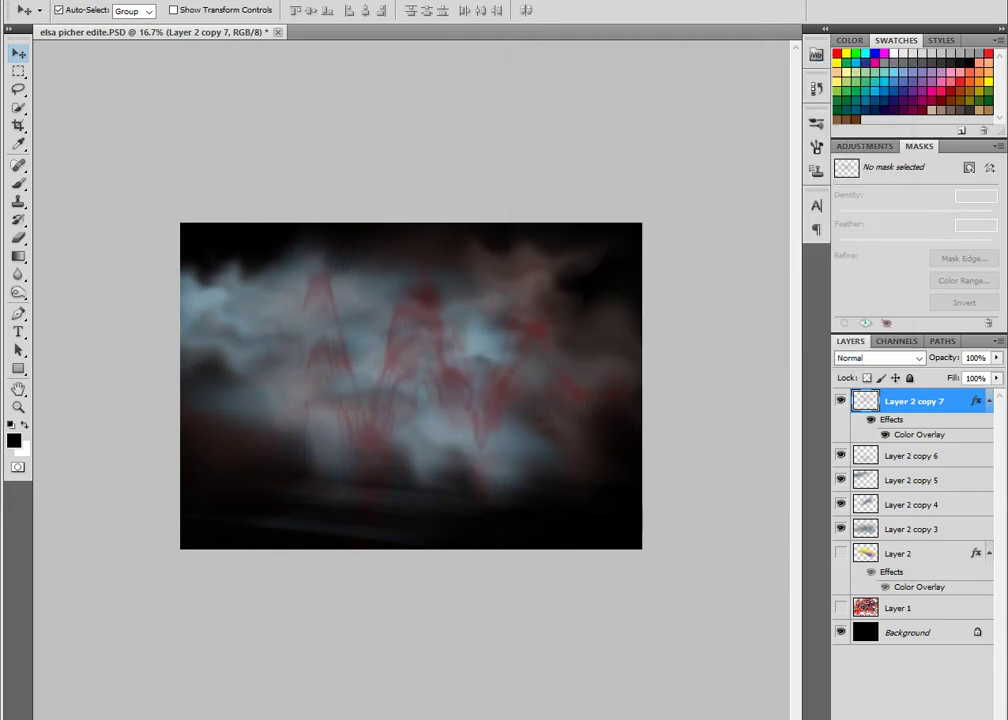
- Stretch Layer 2 copy 7 wider to the right with Free Transform
{"action": "key", "text": "ctrl+t"}
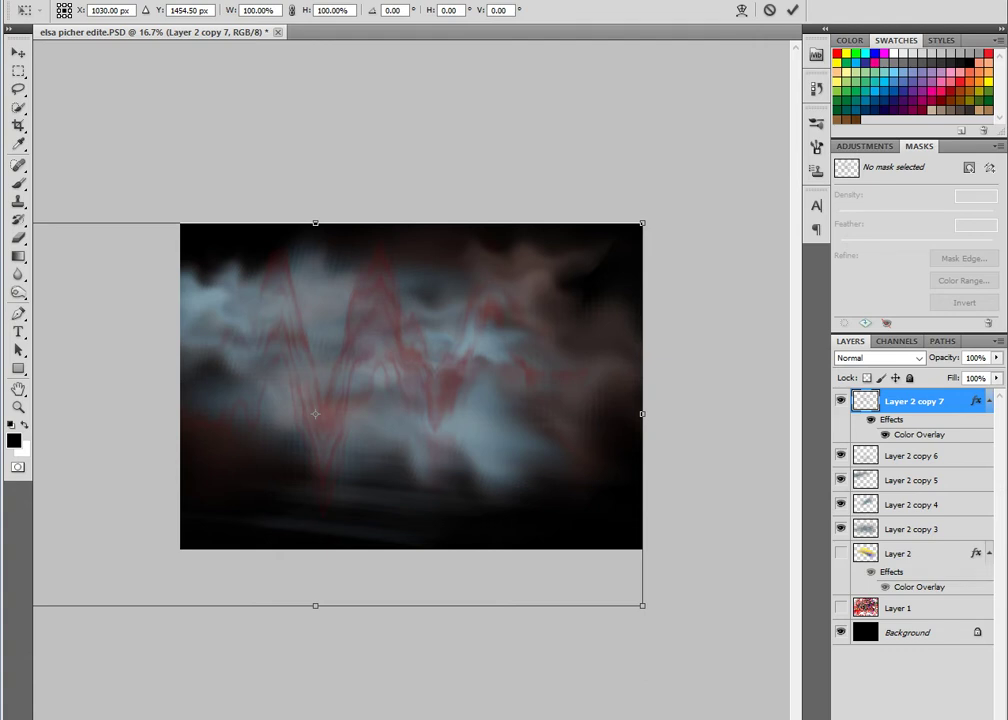
{"action": "left_click_drag", "start_coordinate": [642, 413], "coordinate": [690, 413]}
{"action": "key", "text": "Return"}
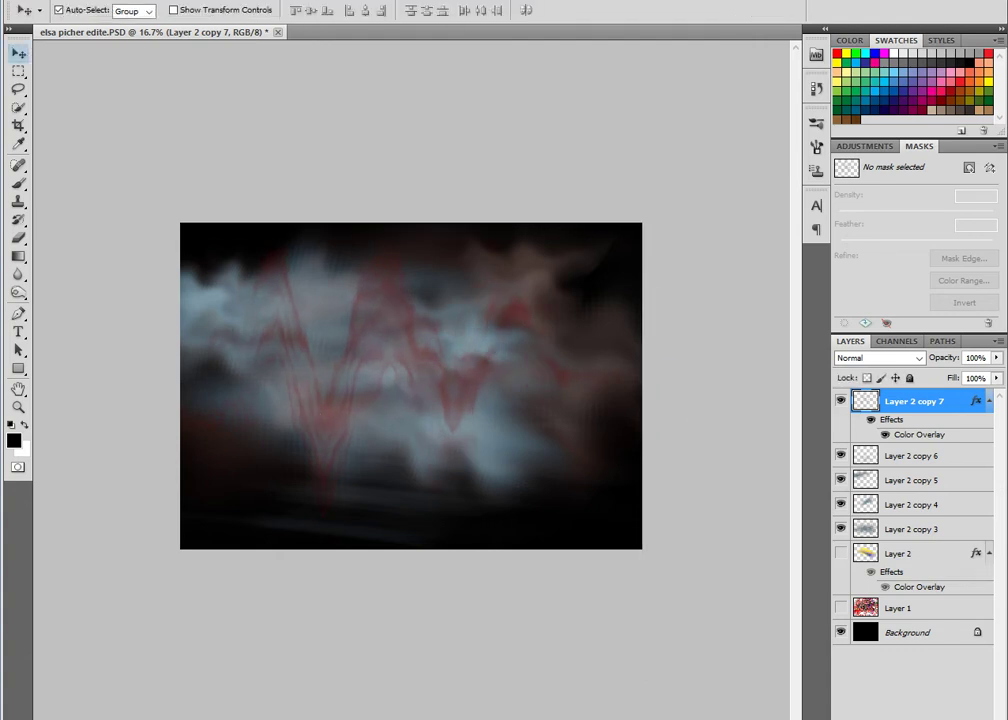
- Apply Surface Blur (Radius 83, Threshold 46), then duplicate as Layer 2 copy 8
{"action": "key", "text": "alt+t"}
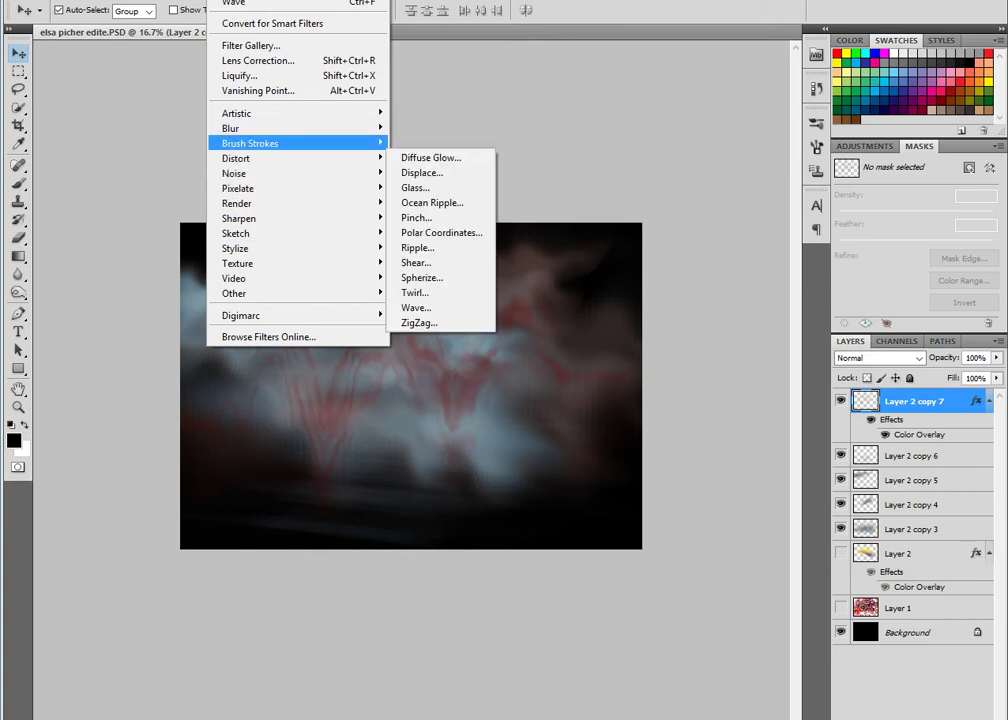
{"action": "key", "text": "Up"}
{"action": "key", "text": "Return"}
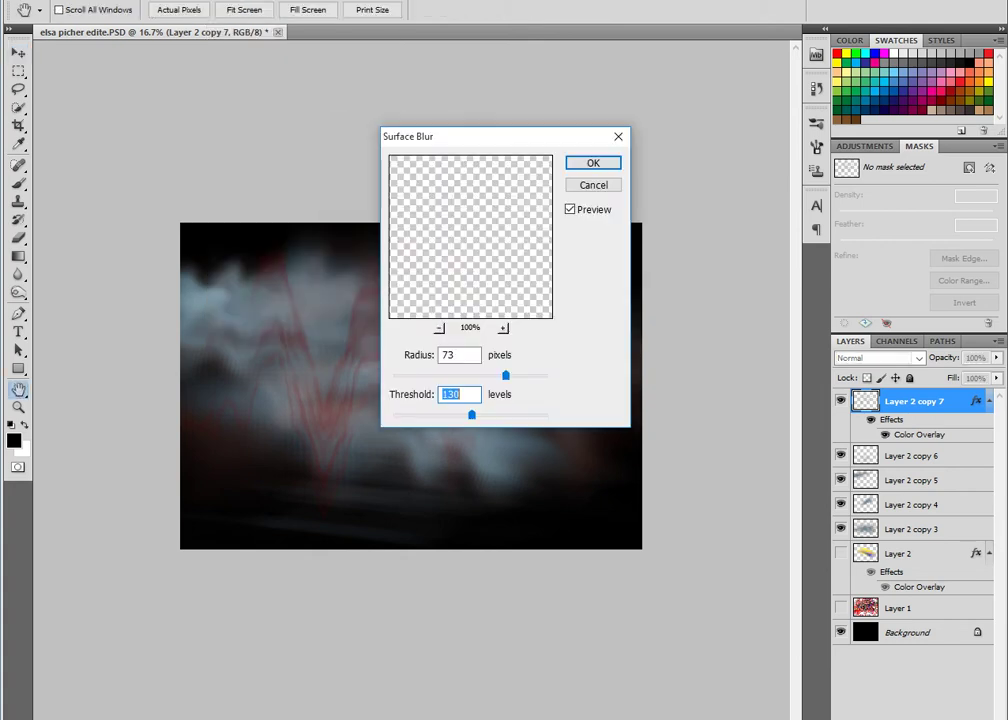
{"action": "key", "text": "shift+Down"}
{"action": "key", "text": "shift+Down"}
{"action": "key", "text": "shift+Down"}
{"action": "key", "text": "Down"}
{"action": "key", "text": "Down"}
{"action": "key", "text": "Down"}
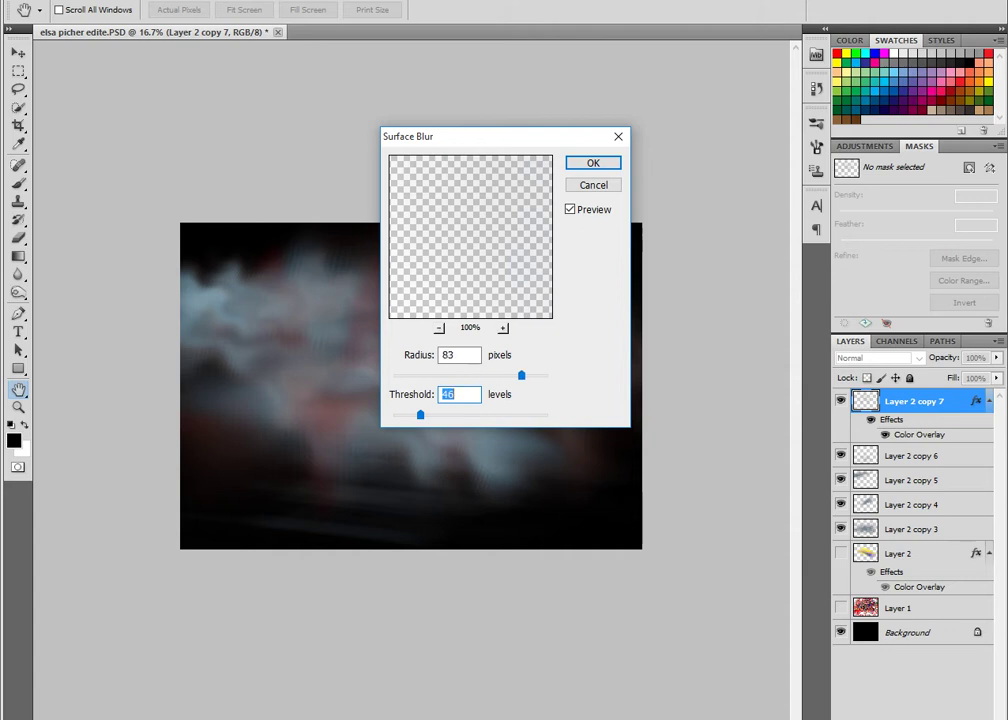
{"action": "key", "text": "Return"}
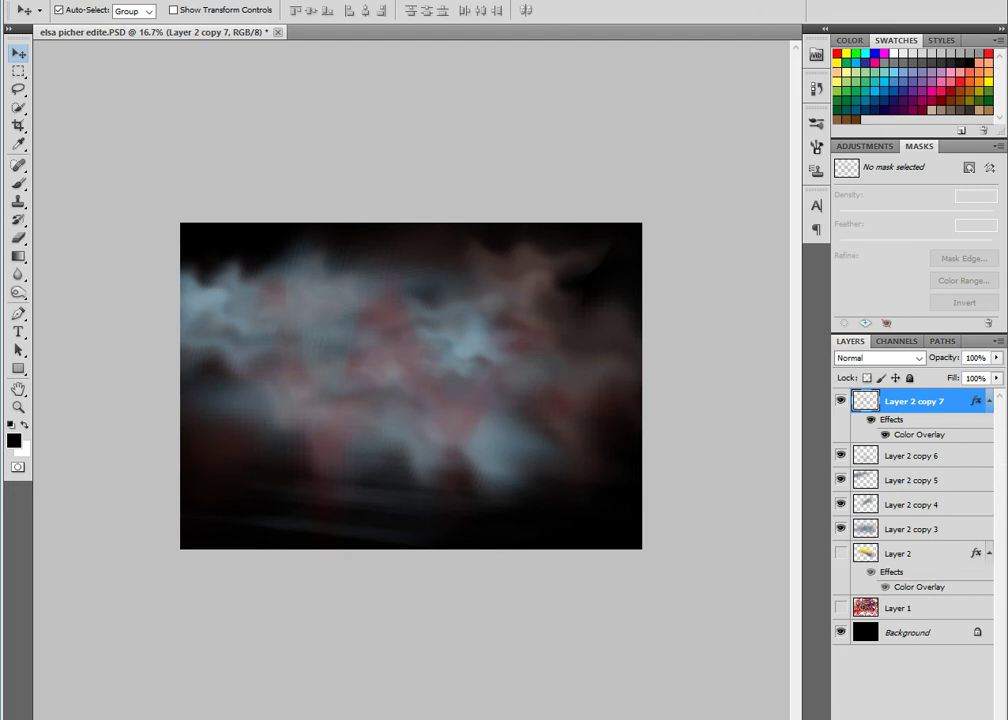
{"action": "key", "text": "ctrl+j"}
- Stretch Layer 2 copy 8 to about 141% width, then delete it
{"action": "key", "text": "ctrl+t"}
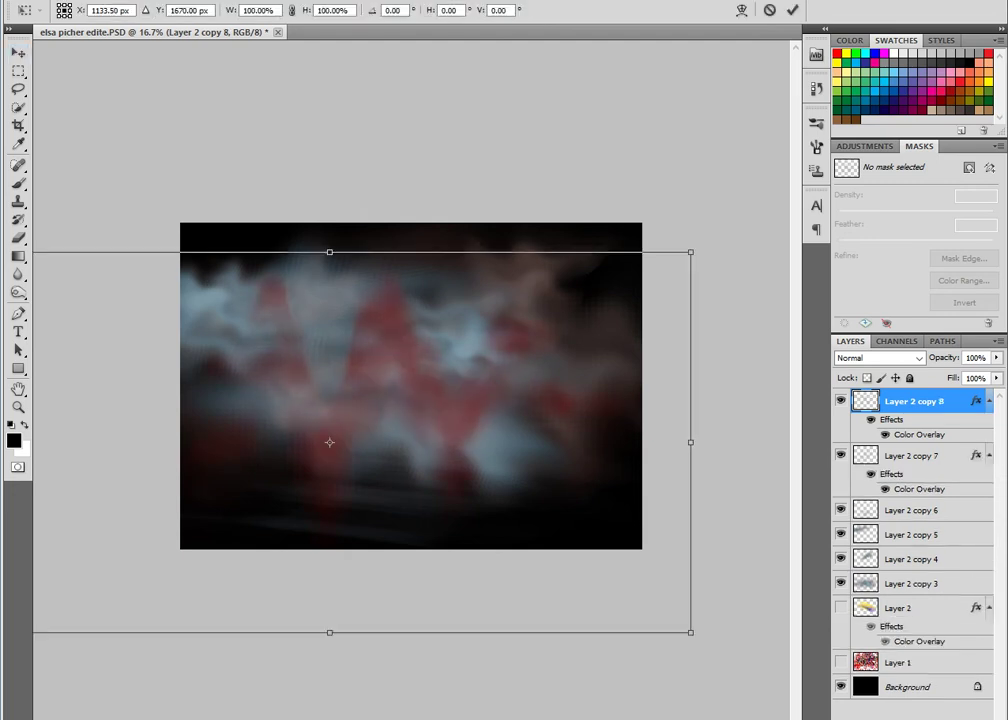
{"action": "left_click_drag", "start_coordinate": [690, 441], "coordinate": [789, 441]}
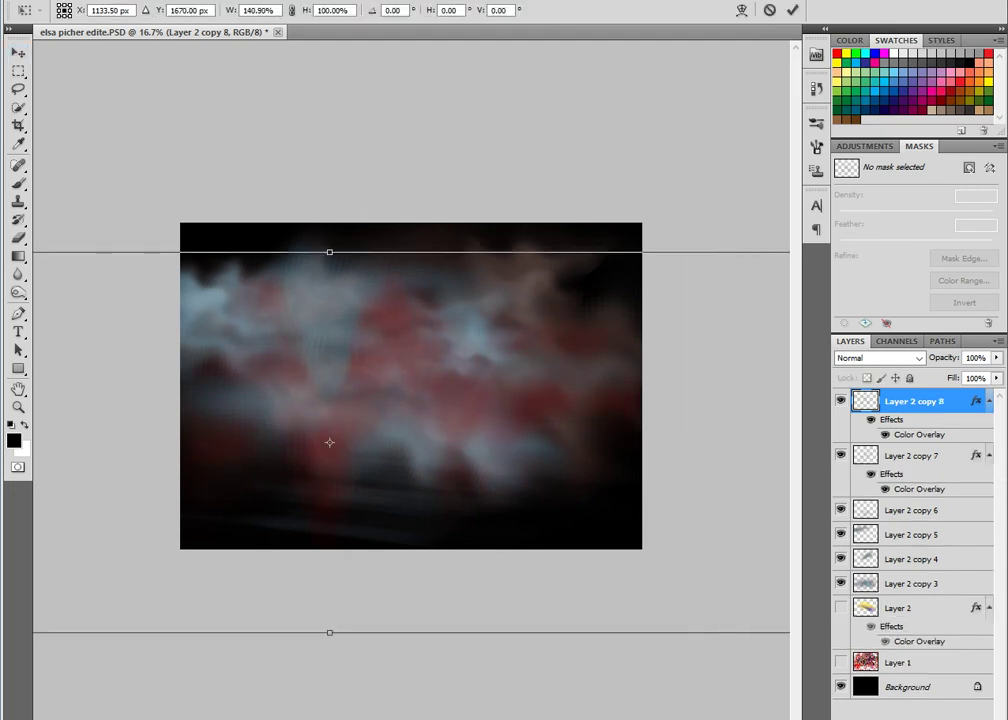
{"action": "key", "text": "Return"}
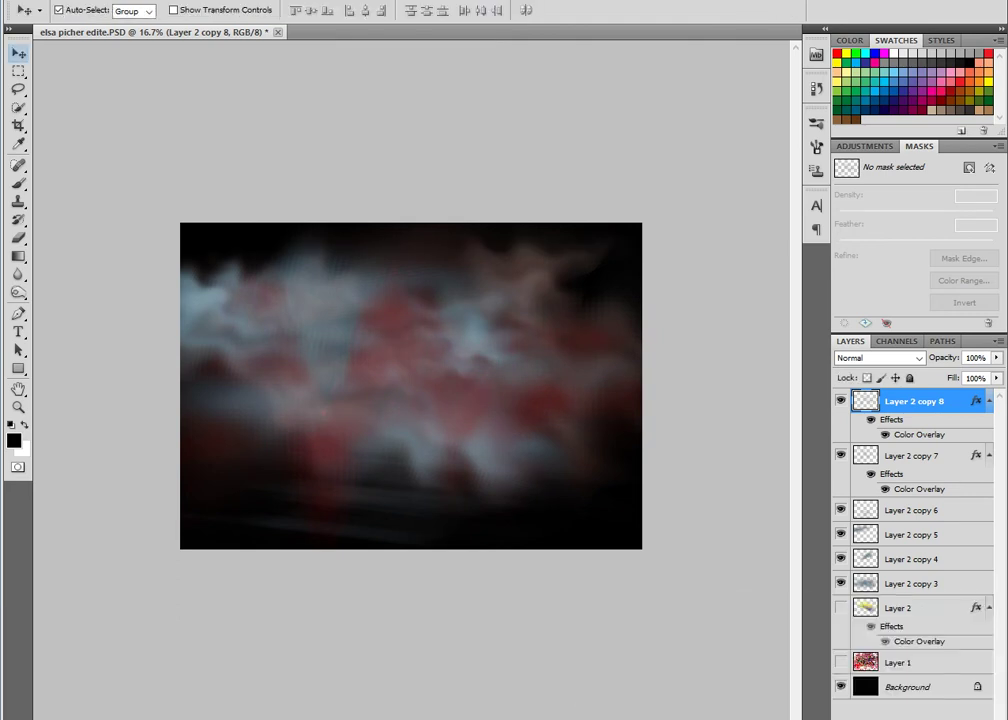
{"action": "key", "text": "Delete"}
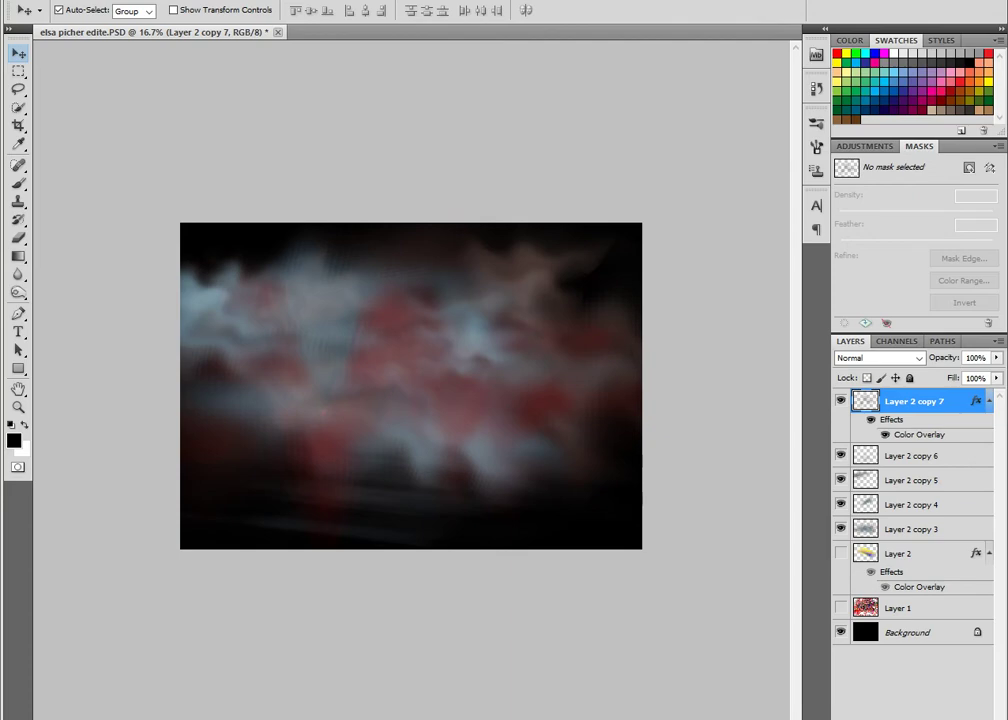
{"action": "key", "text": "super"}
{"action": "key", "text": "Escape"}
- Duplicate Layer 2 copy 7 and merge the layers into a new copy 8
{"action": "key", "text": "ctrl+j"}
{"action": "left_click", "coordinate": [912, 455], "text": "shift"}
{"action": "right_click", "coordinate": [912, 455]}
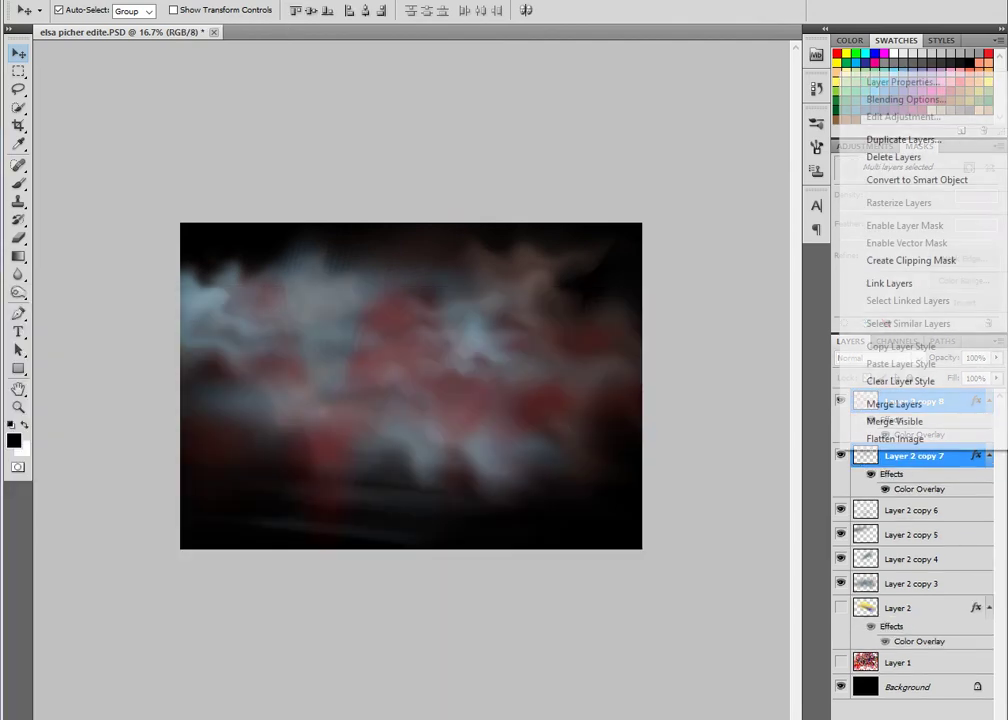
{"action": "left_click", "coordinate": [895, 398]}
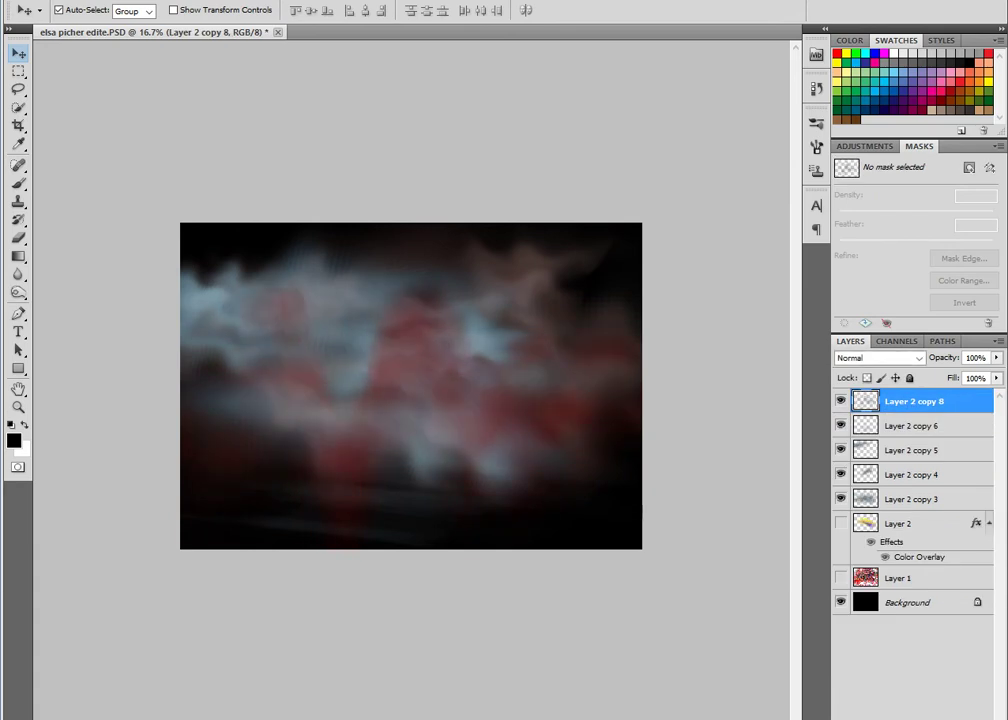
- Hide Layer 2 copy 3 and copy 5, keeping copy 4 visible and selected
{"action": "left_click", "coordinate": [840, 498]}
{"action": "left_click", "coordinate": [840, 474]}
{"action": "left_click", "coordinate": [840, 474]}
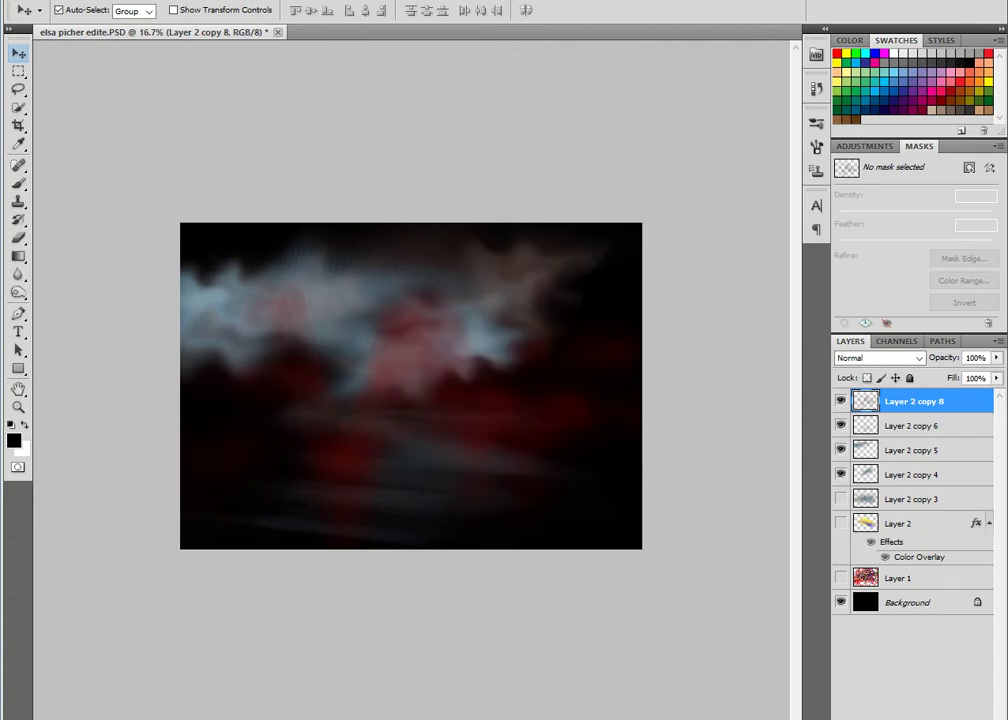
{"action": "left_click", "coordinate": [840, 474]}
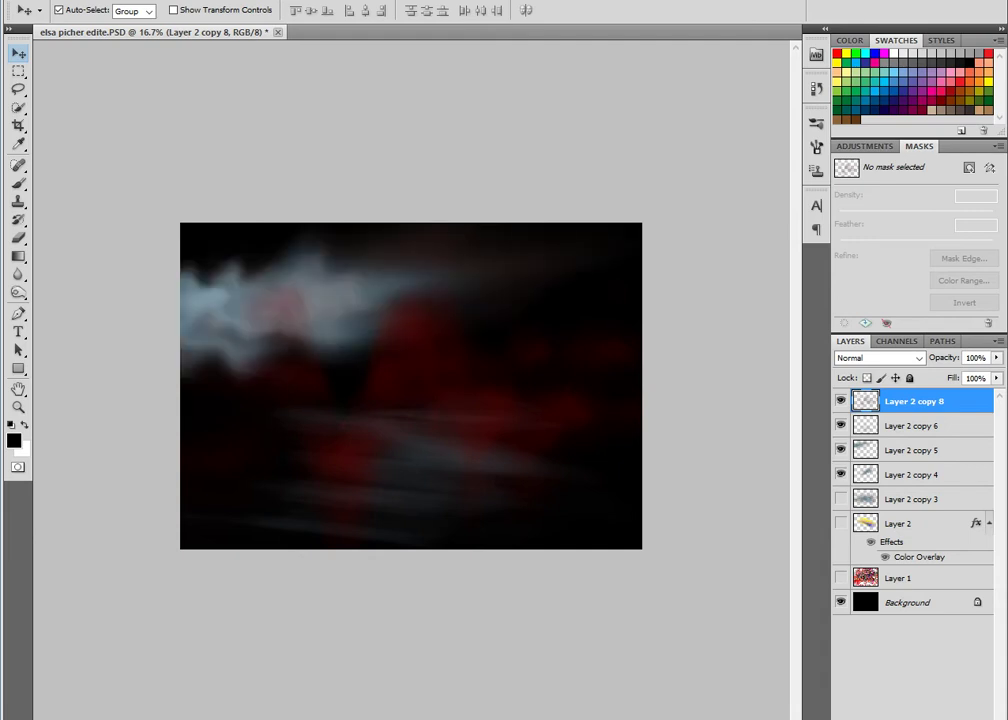
{"action": "left_click", "coordinate": [840, 474]}
{"action": "left_click", "coordinate": [840, 450]}
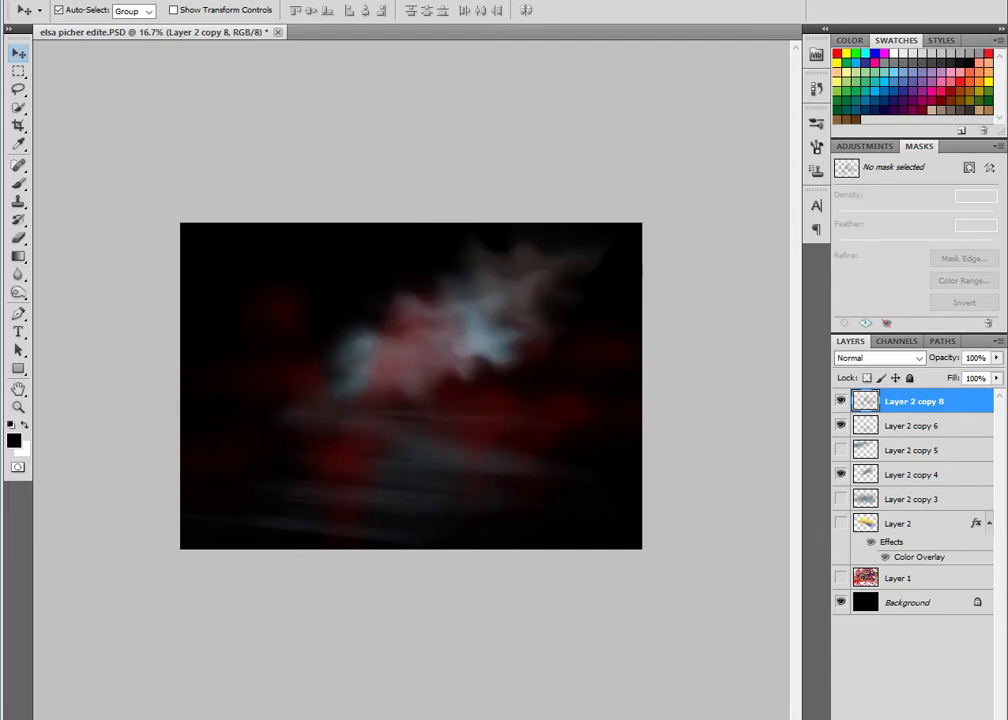
{"action": "left_click", "coordinate": [915, 474]}
{"action": "key", "text": "ctrl+t"}
- Rotate Layer 2 copy 4 clockwise and widen it with Free Transform
{"action": "left_click_drag", "start_coordinate": [620, 215], "coordinate": [661, 296]}
{"action": "mouse_move", "coordinate": [598, 432]}
{"action": "left_mouse_down"}
{"action": "mouse_move", "coordinate": [687, 467]}
{"action": "mouse_move", "coordinate": [720, 448]}
{"action": "left_mouse_up"}
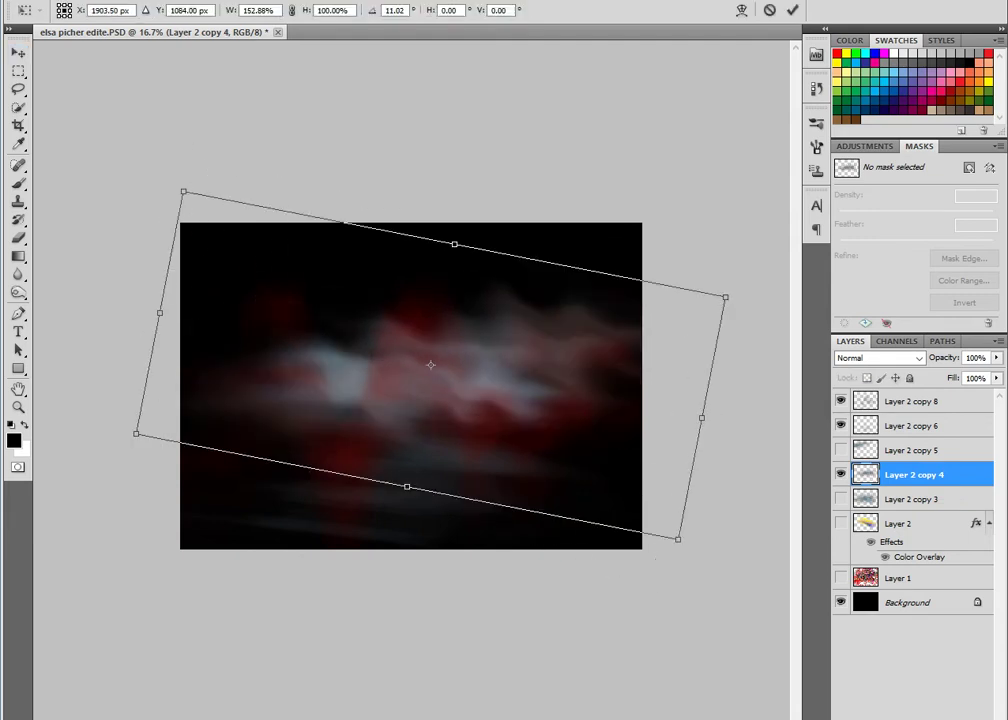
{"action": "left_click_drag", "start_coordinate": [136, 433], "coordinate": [80, 447]}
{"action": "key", "text": "Return"}
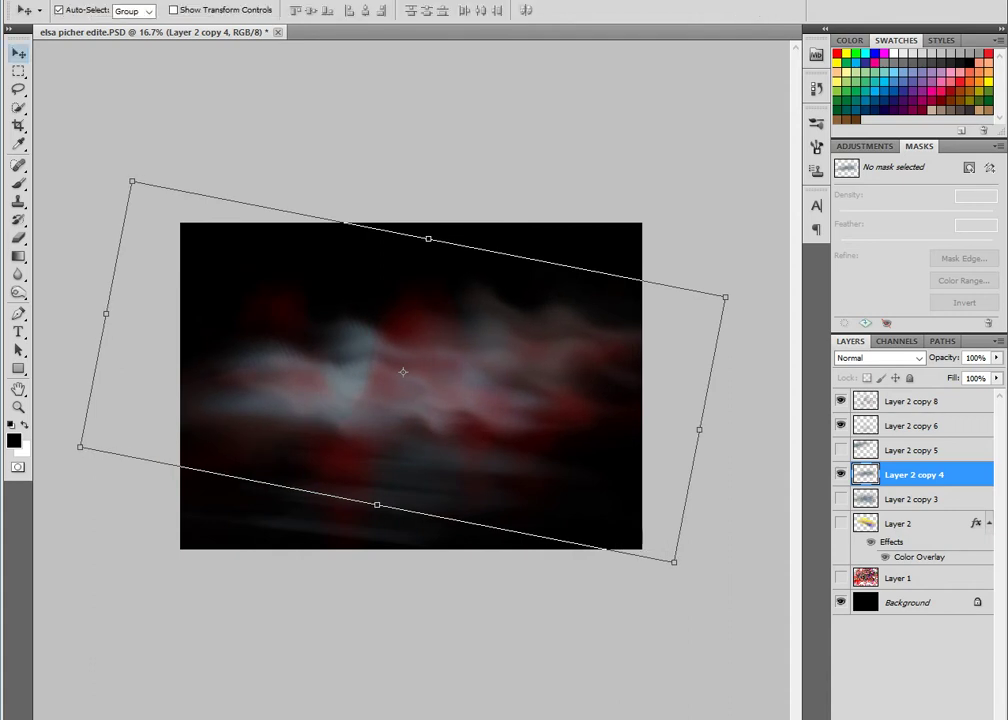
- Duplicate copy 8 as copy 9, squashed to about 44% height and tilted -9.8°
{"action": "left_click", "coordinate": [912, 401]}
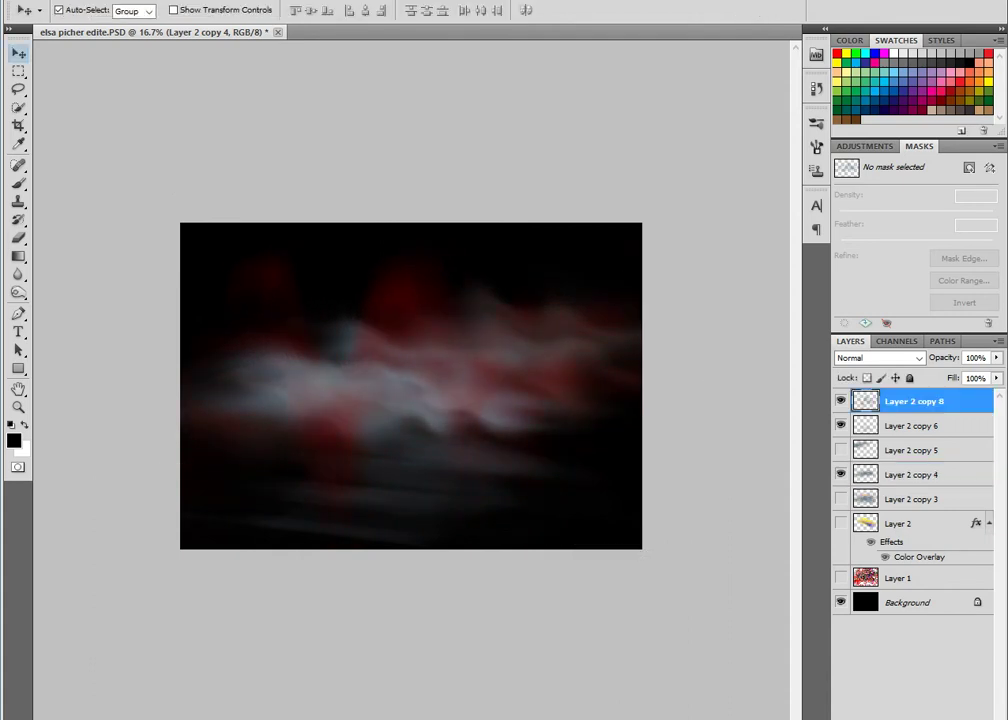
{"action": "key", "text": "ctrl+j"}
{"action": "key", "text": "ctrl+t"}
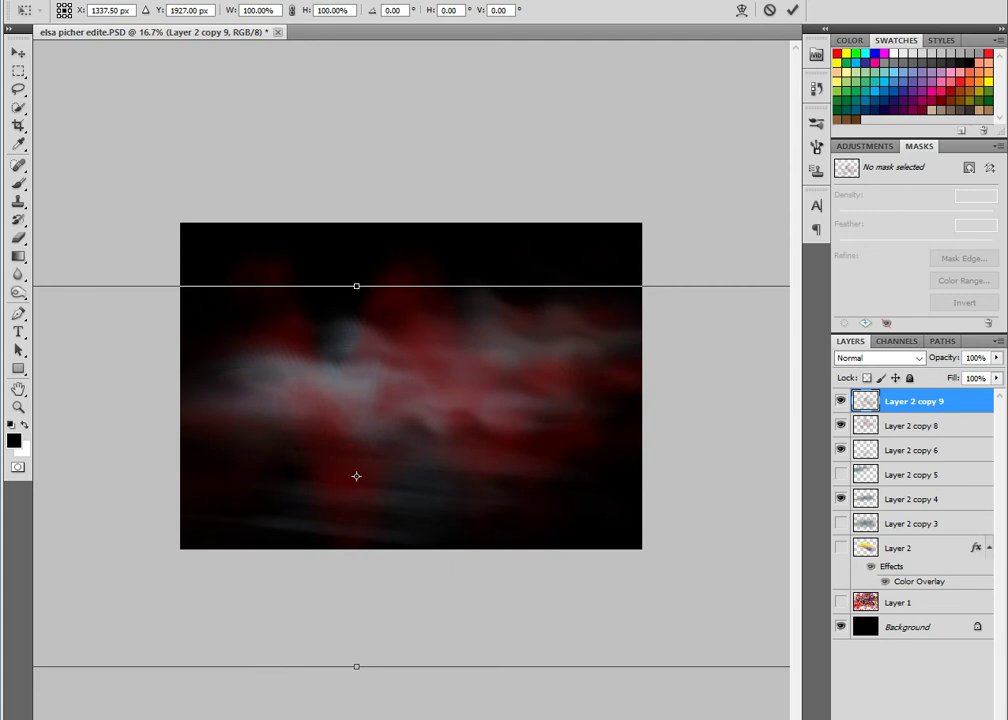
{"action": "left_click_drag", "start_coordinate": [356, 666], "coordinate": [356, 560]}
{"action": "mouse_move", "coordinate": [356, 476]}
{"action": "left_mouse_down"}
{"action": "mouse_move", "coordinate": [326, 357]}
{"action": "mouse_move", "coordinate": [295, 441]}
{"action": "left_mouse_up"}
{"action": "left_click_drag", "start_coordinate": [790, 240], "coordinate": [790, 330]}
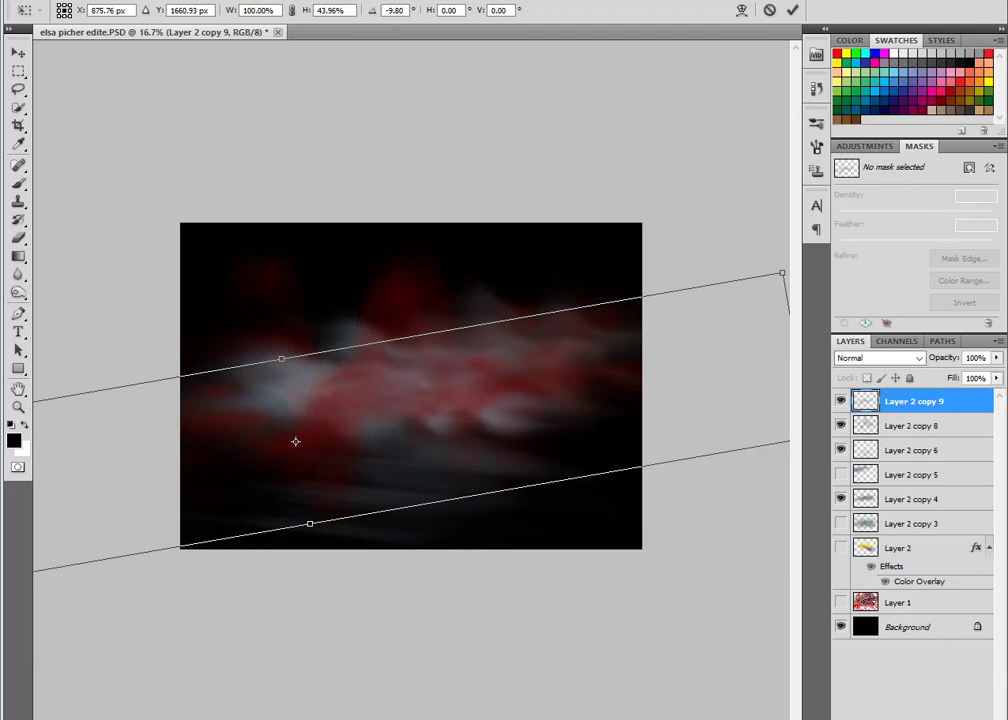
{"action": "key", "text": "Return"}
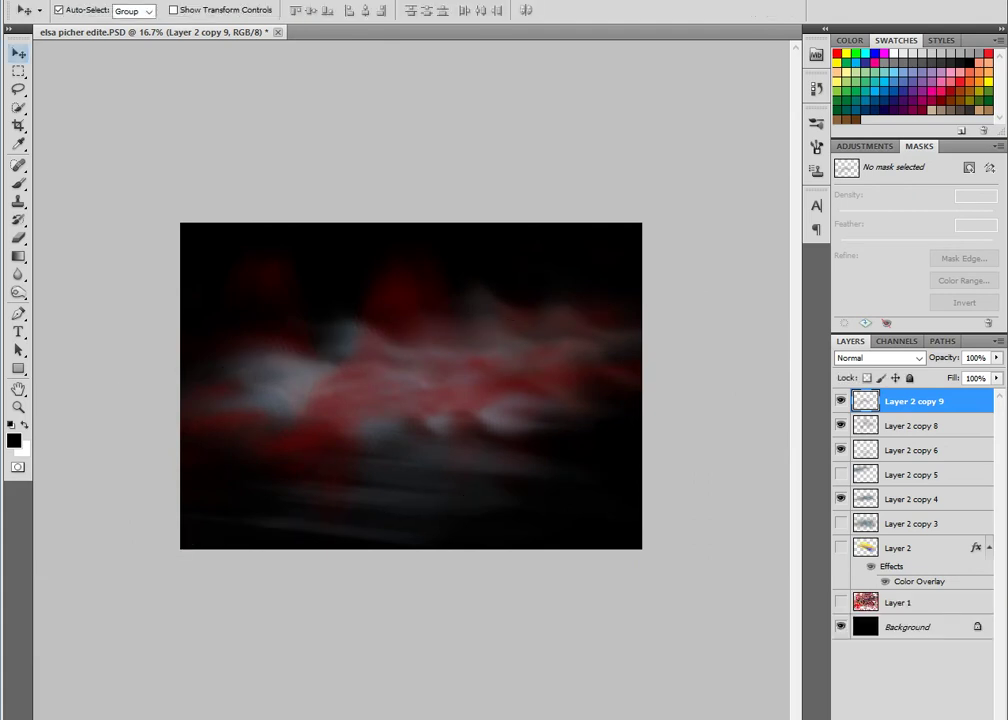
{"action": "left_click_drag", "start_coordinate": [345, 318], "coordinate": [335, 305]}
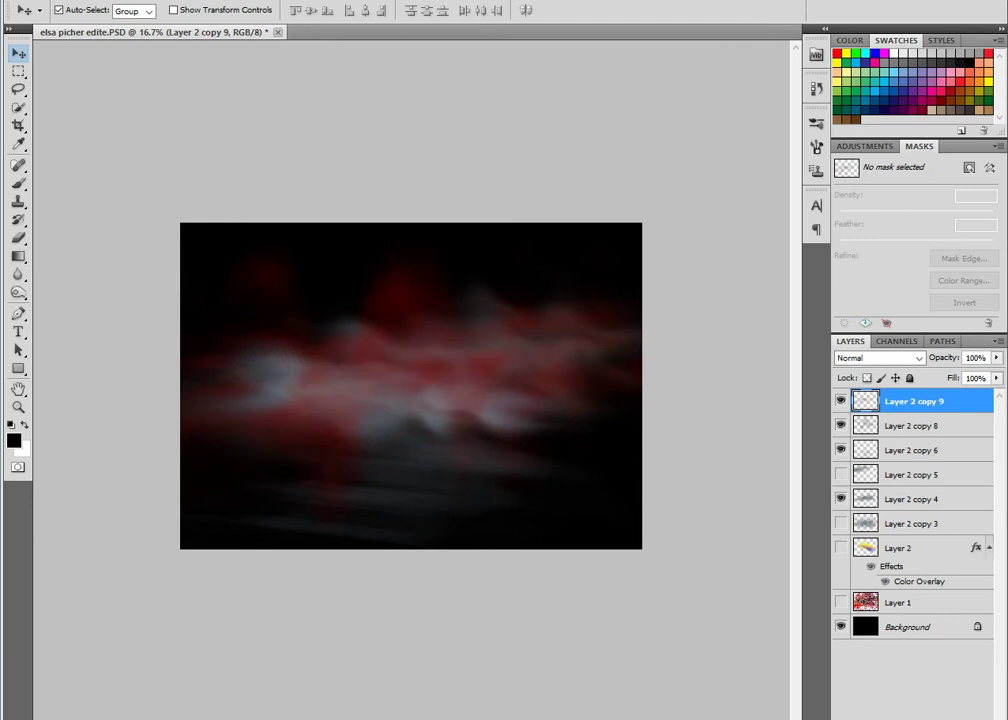
{"action": "left_click", "coordinate": [913, 426]}
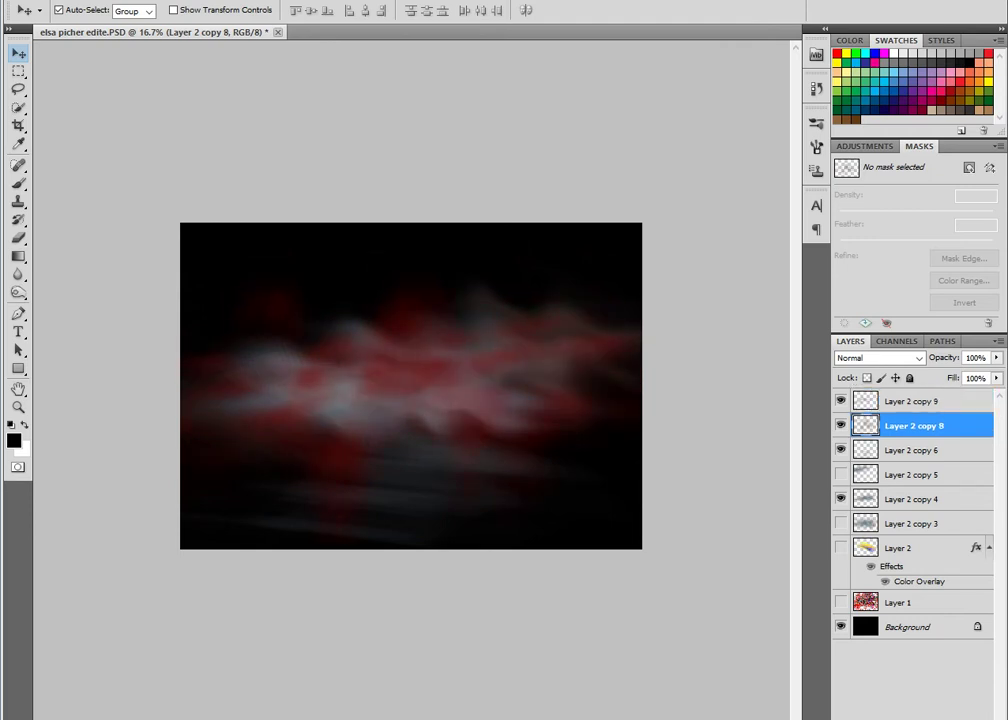
- Hide copy 6 and duplicate copy 4 as copy 7 at 35% opacity
{"action": "left_click", "coordinate": [840, 450]}
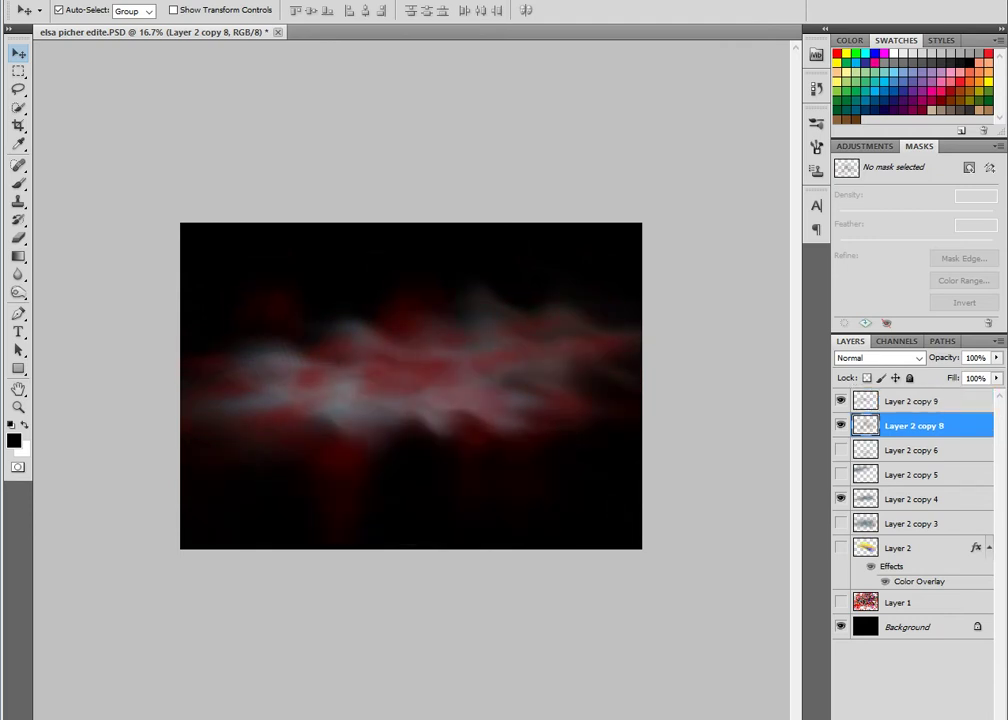
{"action": "left_click", "coordinate": [840, 499]}
{"action": "left_click", "coordinate": [840, 499]}
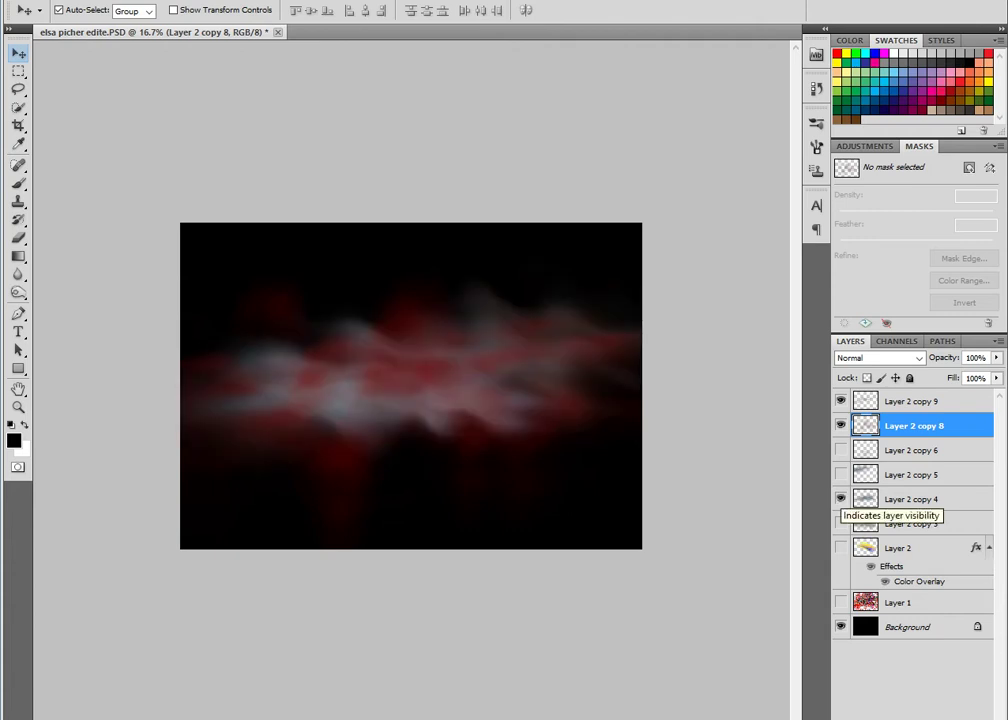
{"action": "left_click", "coordinate": [905, 499]}
{"action": "key", "text": "ctrl+j"}
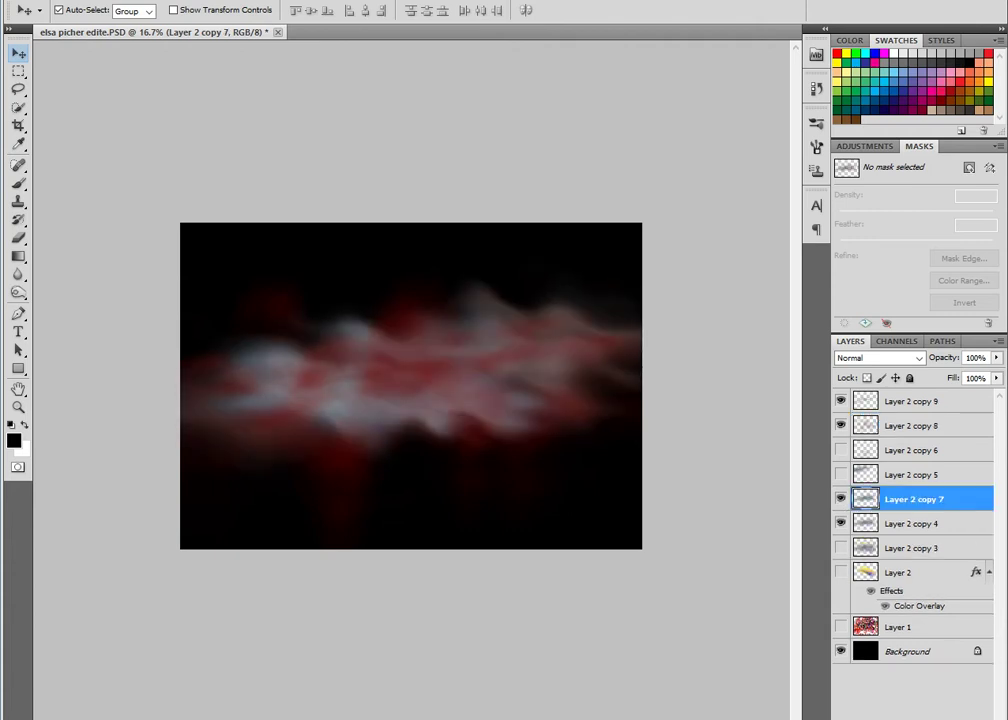
{"action": "left_click_drag", "start_coordinate": [996, 357], "coordinate": [925, 373]}
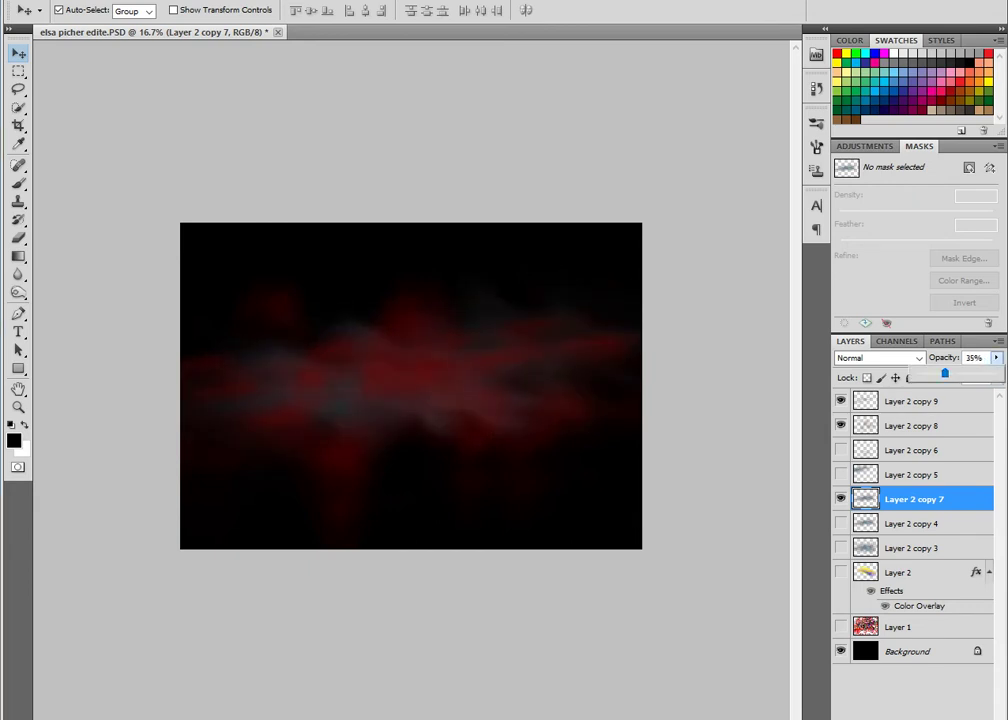
{"action": "left_click", "coordinate": [912, 426]}
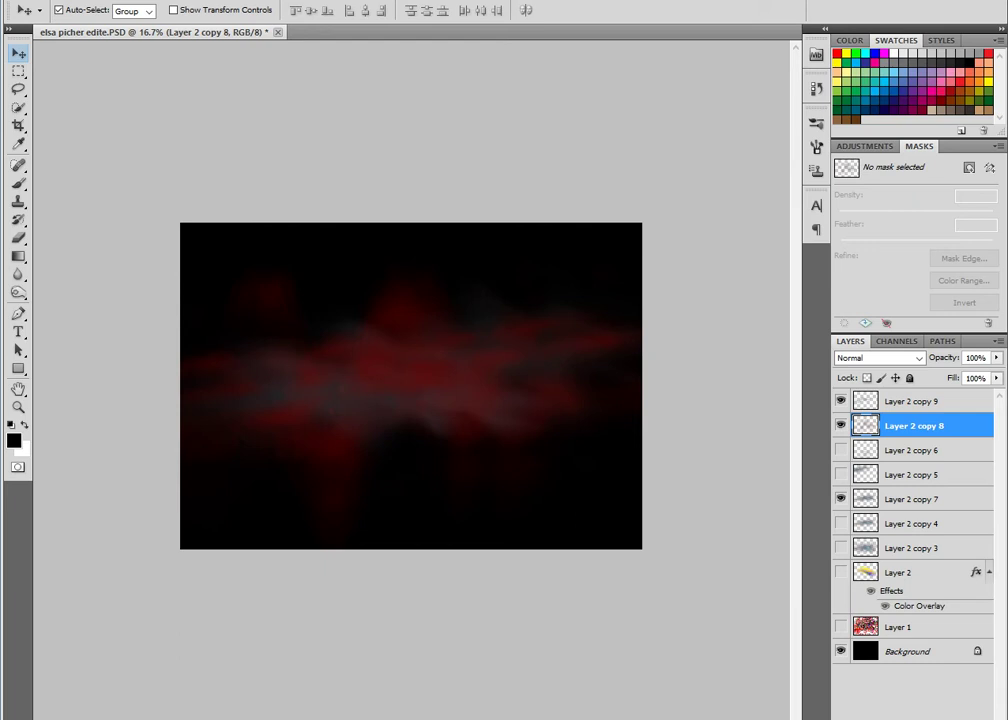
- Merge the visible smoke layers into Layer 2 copy 8 and show the black Background
{"action": "key", "text": "ctrl+shift+e"}
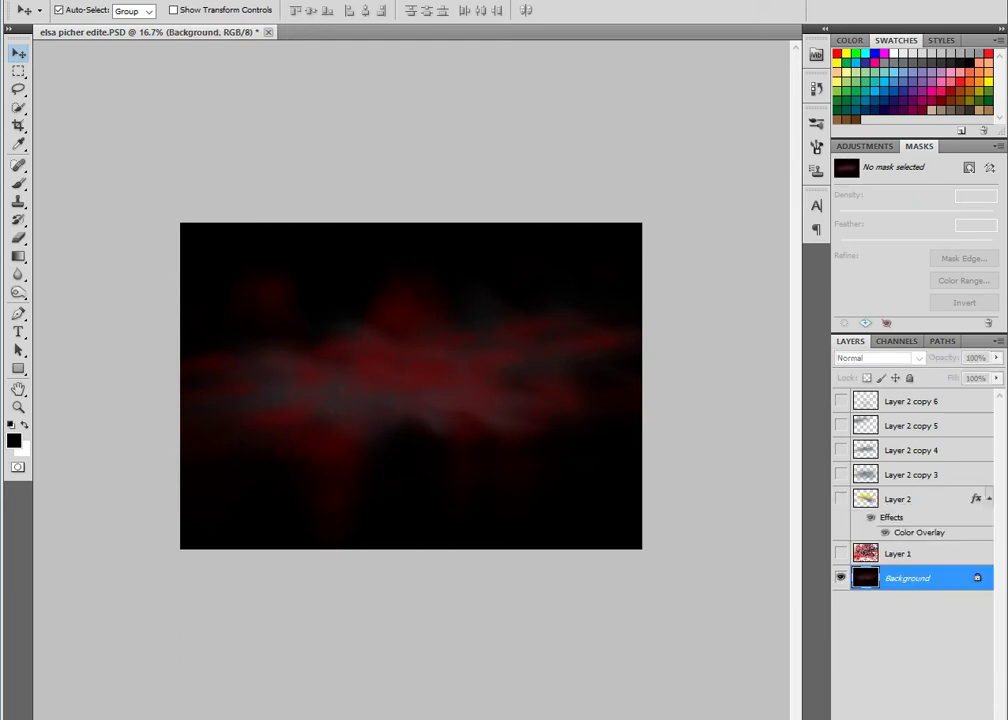
{"action": "key", "text": "ctrl+z"}
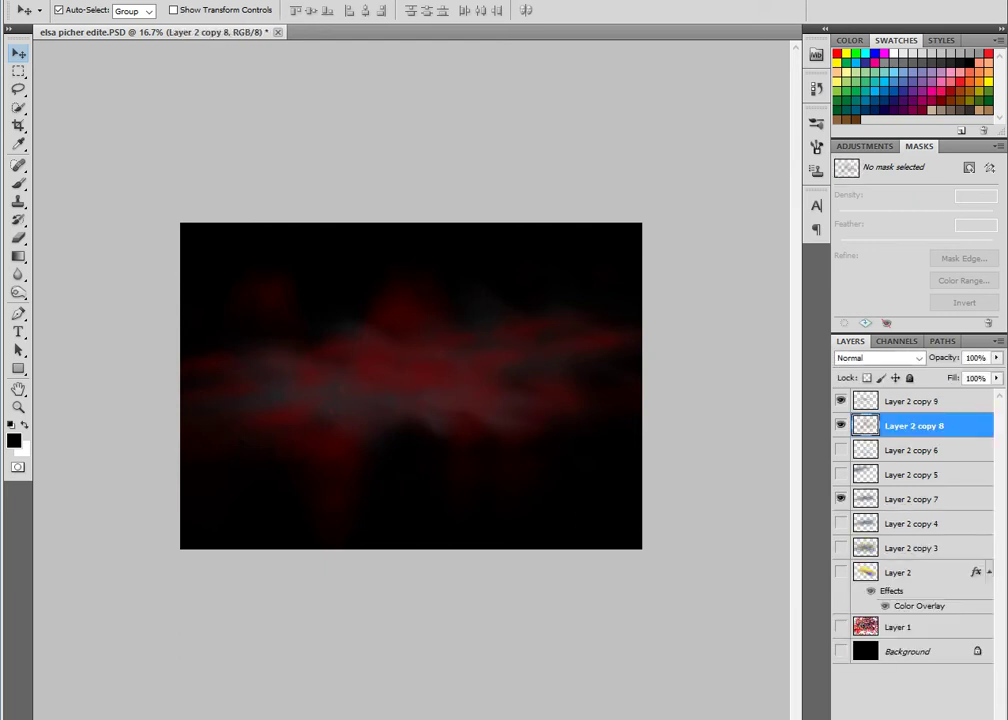
{"action": "left_click", "coordinate": [841, 651]}
{"action": "left_click", "coordinate": [841, 651]}
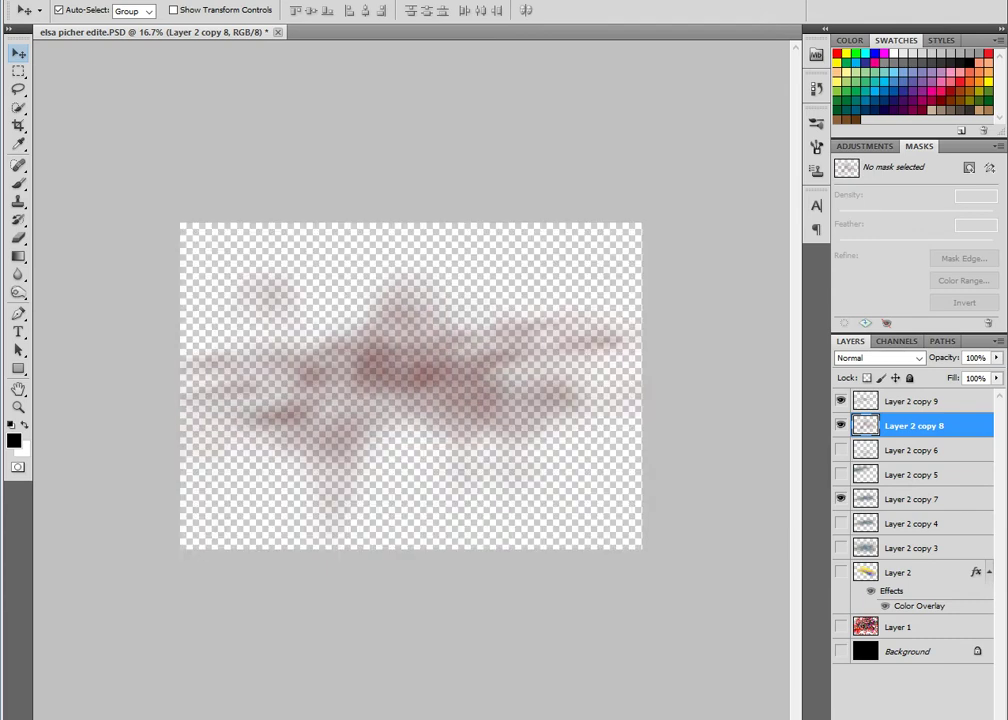
{"action": "key", "text": "ctrl+shift+e"}
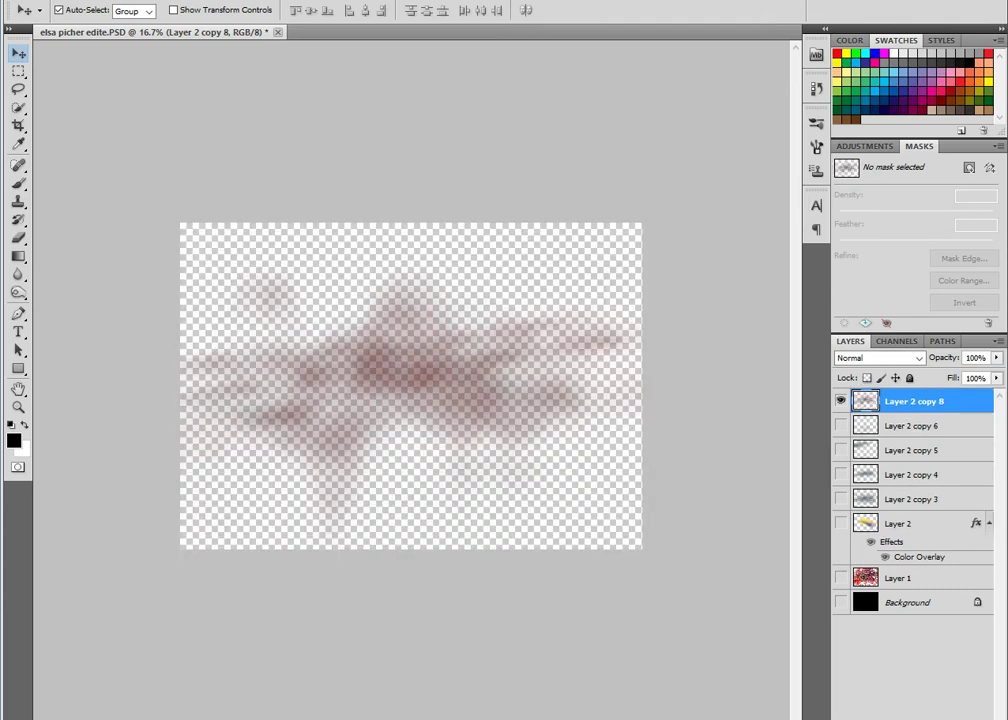
{"action": "left_click", "coordinate": [841, 602]}
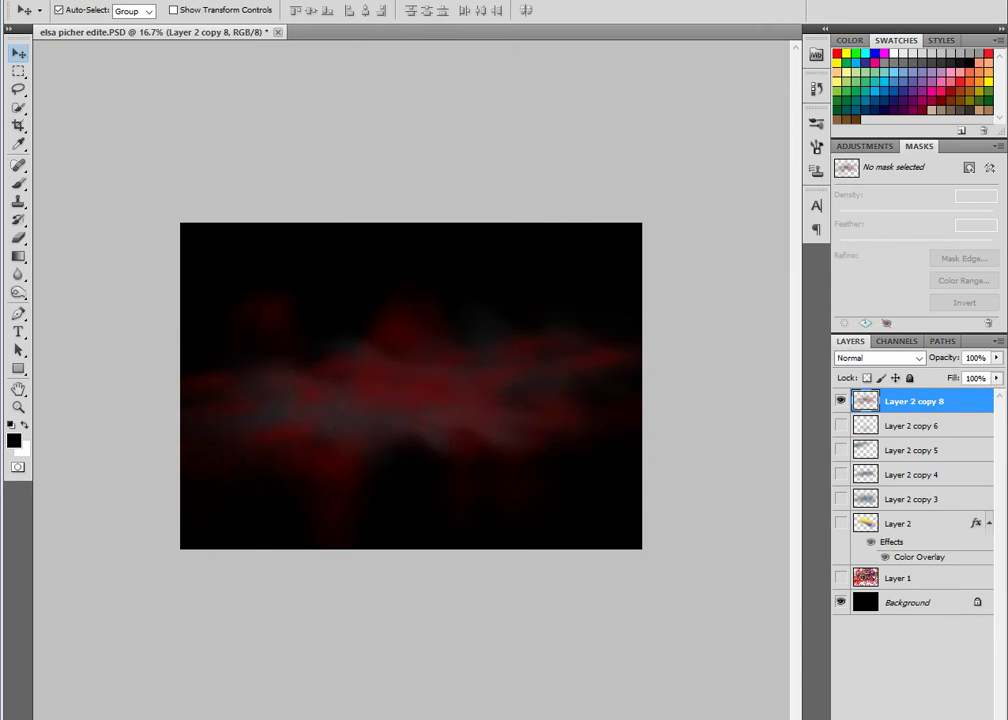
- Apply Levels (0 / 1.87 / 150) to Layer 2 copy 8 to brighten the streaks
{"action": "key", "text": "ctrl+l"}
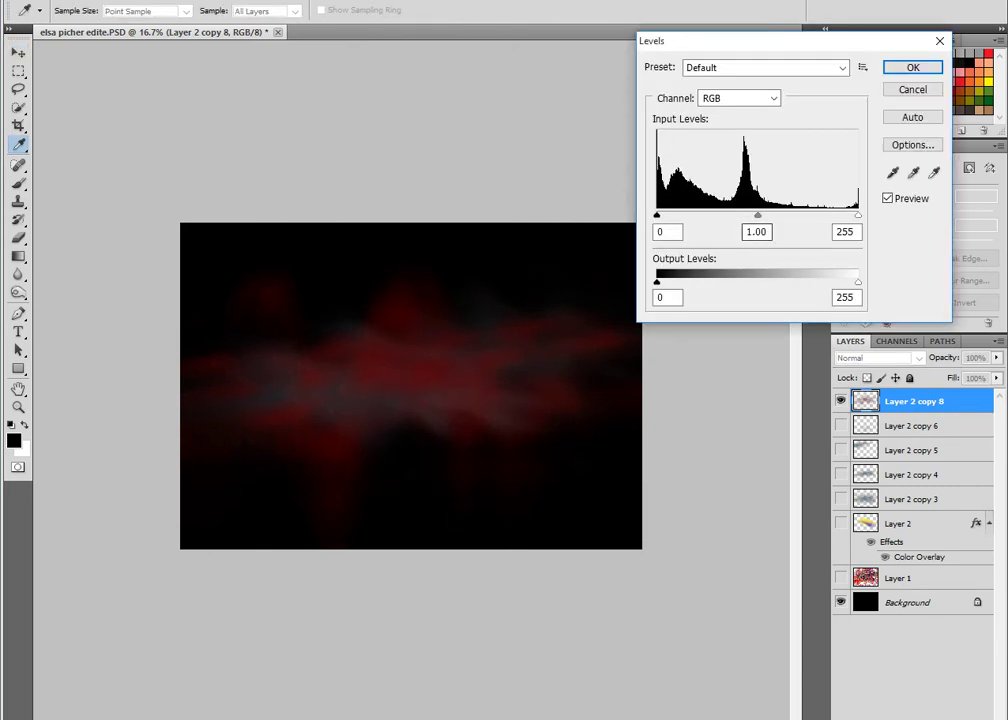
{"action": "left_click_drag", "start_coordinate": [857, 215], "coordinate": [685, 215]}
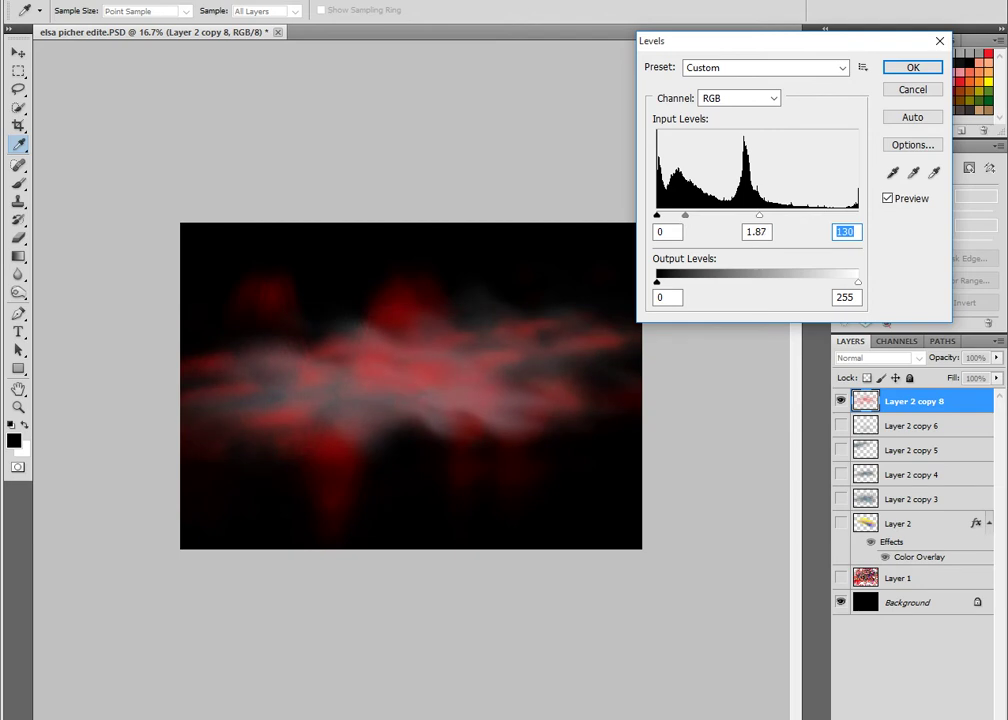
{"action": "key", "text": "Tab"}
{"action": "key", "text": "Return"}
{"action": "key", "text": "v"}
- Apply a Curves adjustment with the upper point at Input 158 / Output 163
{"action": "key", "text": "ctrl+m"}
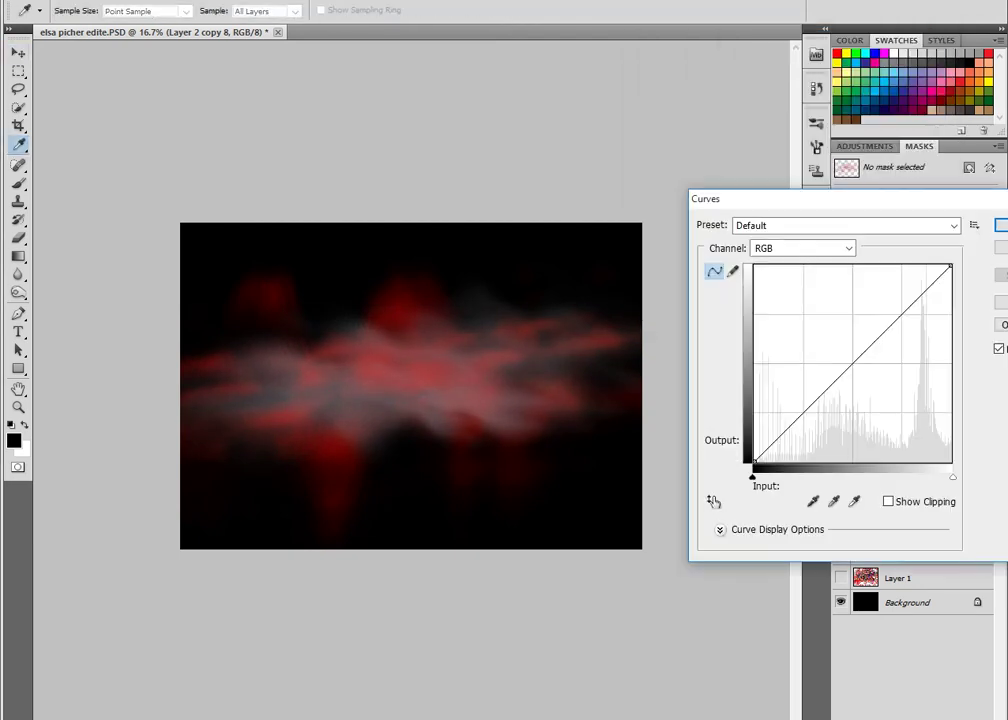
{"action": "mouse_move", "coordinate": [862, 353]}
{"action": "left_mouse_down"}
{"action": "mouse_move", "coordinate": [869, 310]}
{"action": "mouse_move", "coordinate": [875, 322]}
{"action": "mouse_move", "coordinate": [830, 367]}
{"action": "left_mouse_up"}
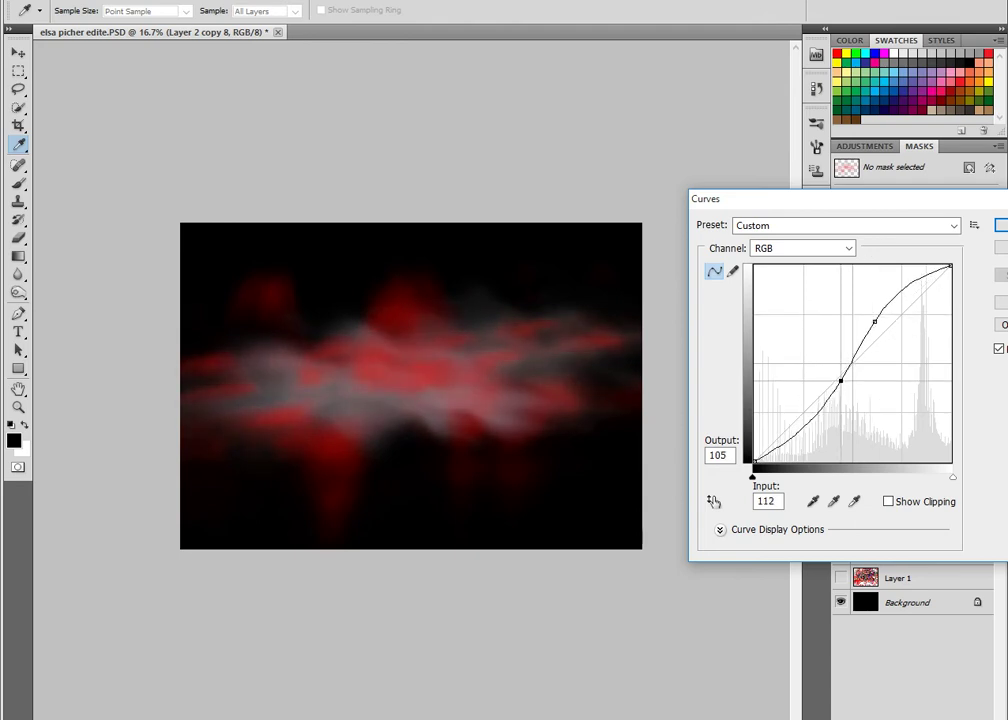
{"action": "left_click_drag", "start_coordinate": [875, 322], "coordinate": [876, 336]}
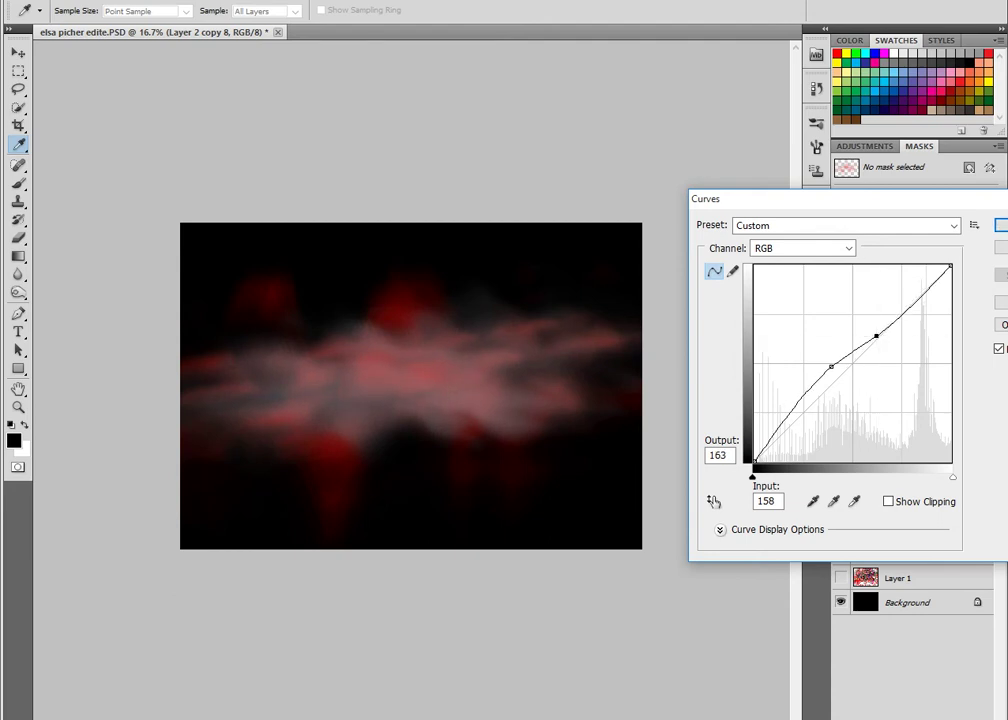
{"action": "key", "text": "Return"}
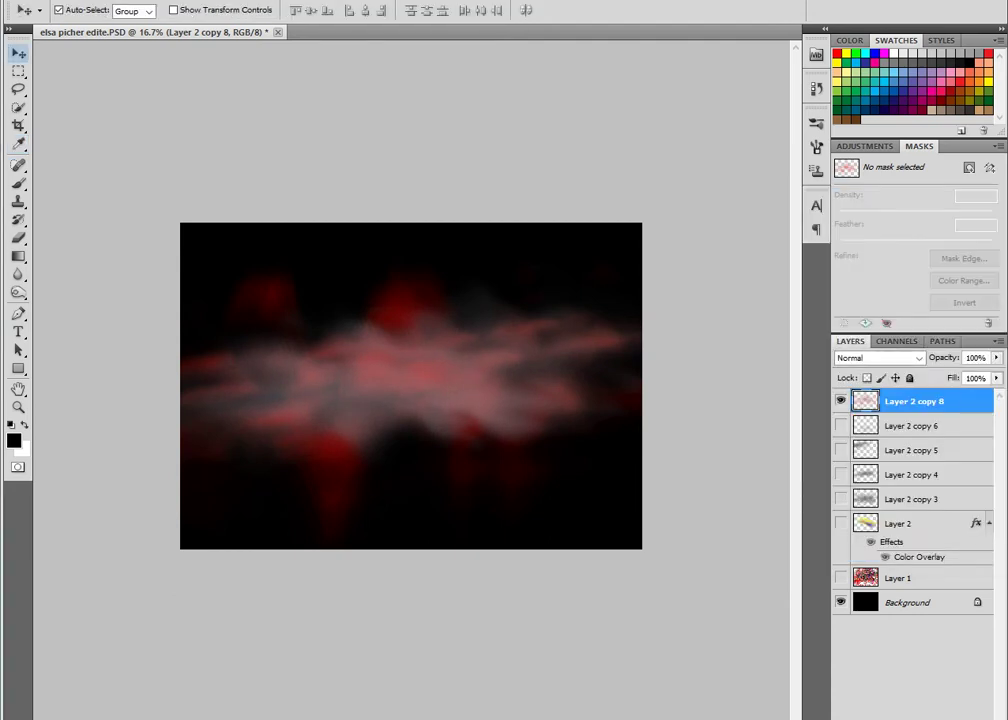
- Zoom in and set up the Dodge tool with a 246 px brush at 75% exposure
{"action": "key", "text": "z"}
{"action": "left_click_drag", "start_coordinate": [180, 281], "coordinate": [585, 548]}
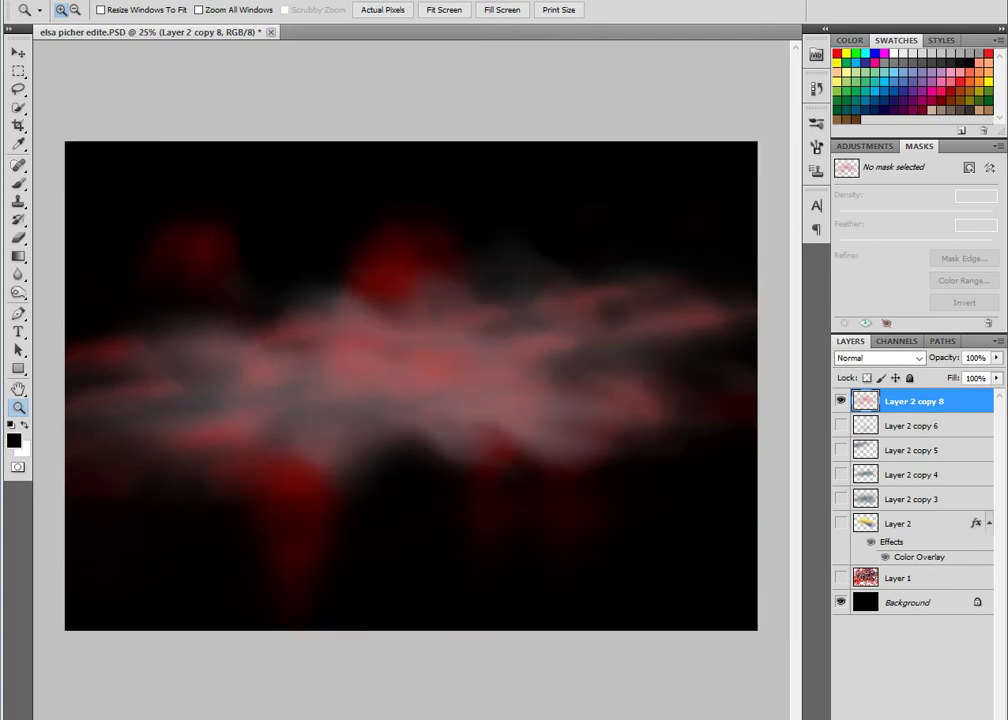
{"action": "left_click", "coordinate": [18, 291]}
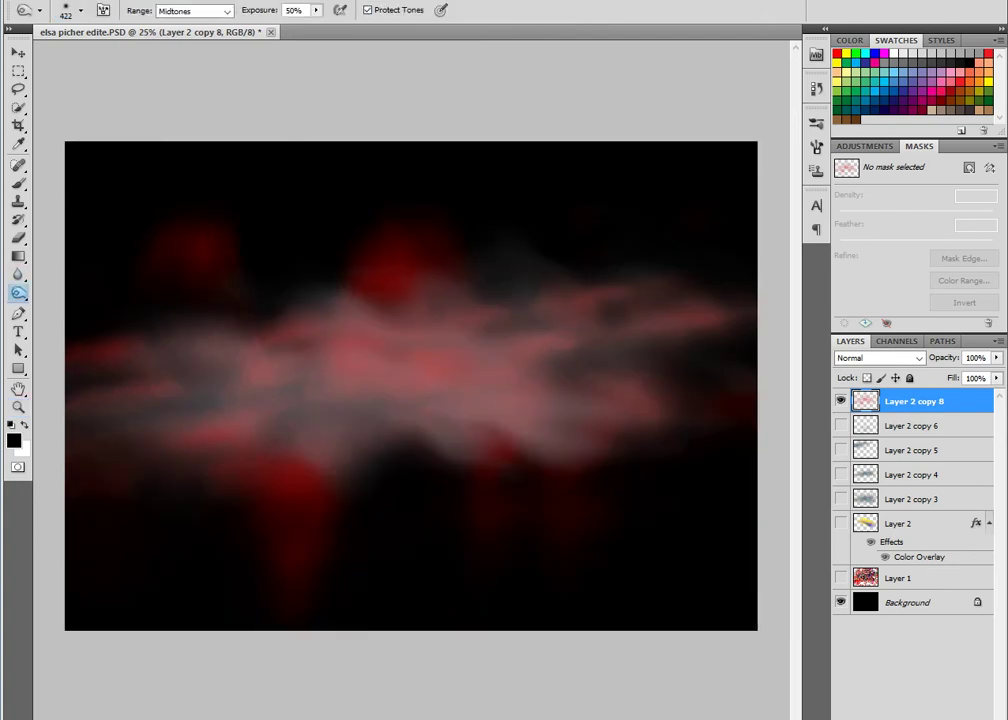
{"action": "left_click", "coordinate": [18, 272]}
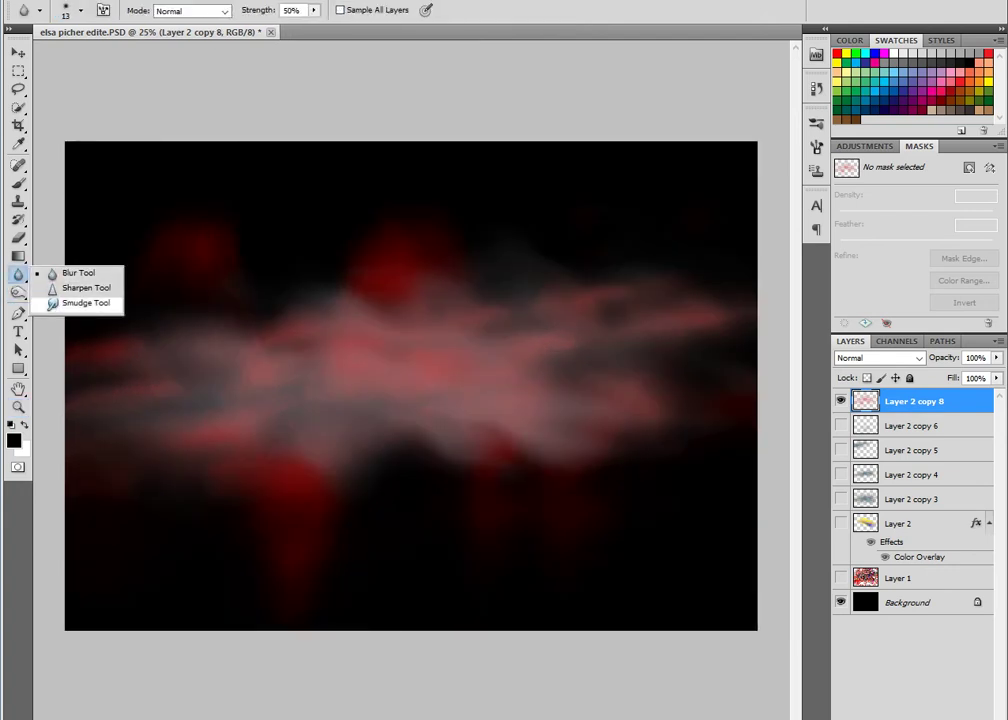
{"action": "left_click", "coordinate": [18, 291]}
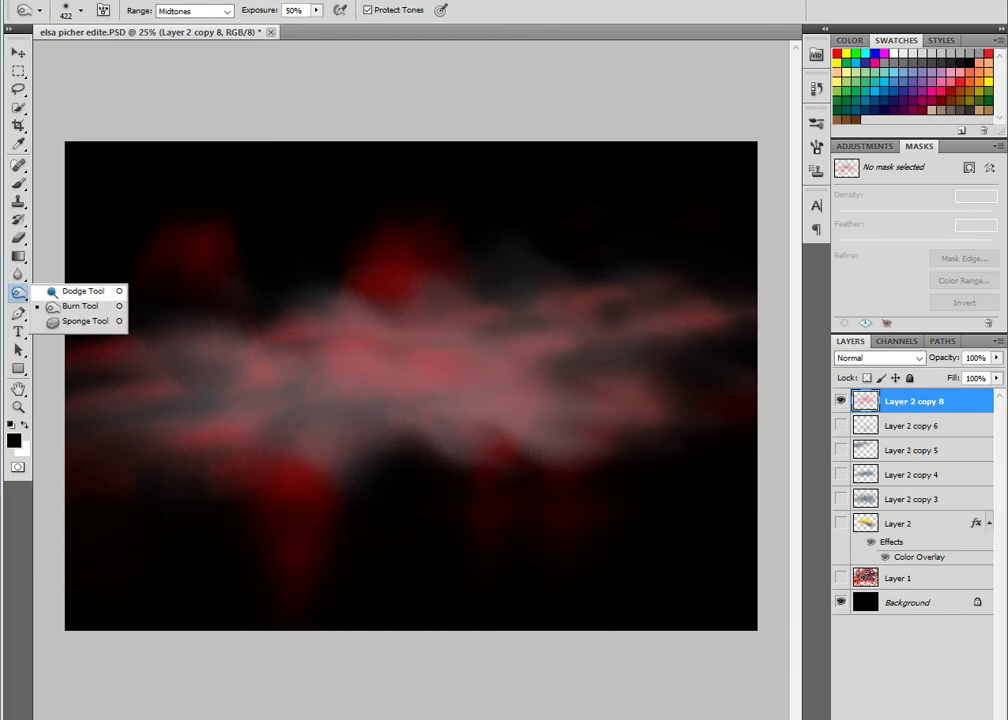
{"action": "left_click", "coordinate": [80, 291]}
{"action": "right_click", "coordinate": [311, 481]}
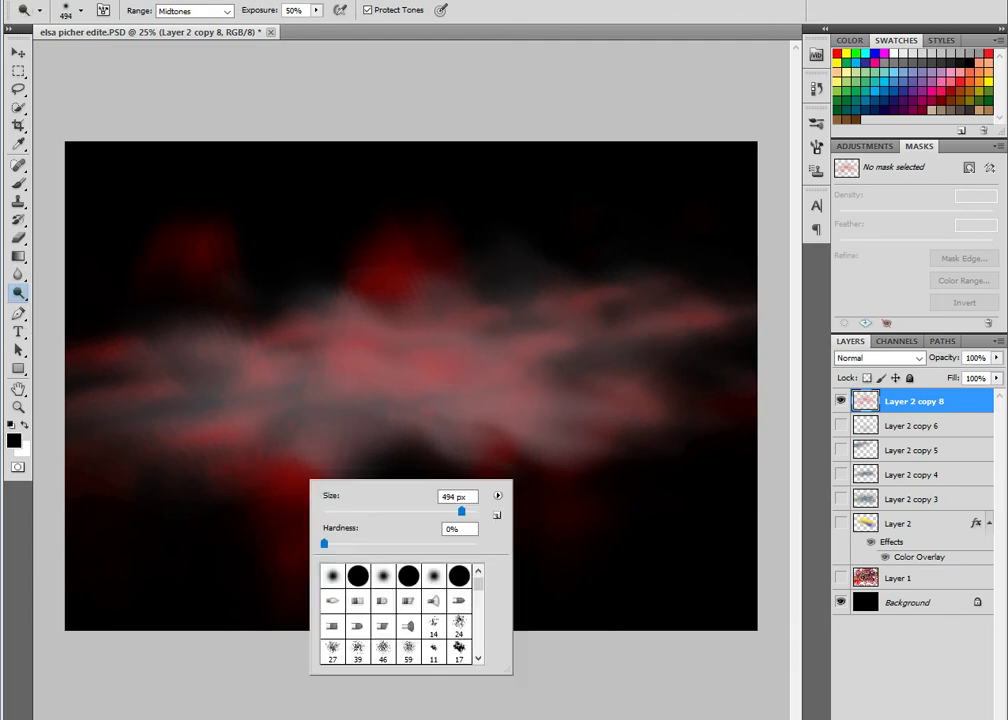
{"action": "left_click_drag", "start_coordinate": [461, 511], "coordinate": [441, 511]}
{"action": "key", "text": "Return"}
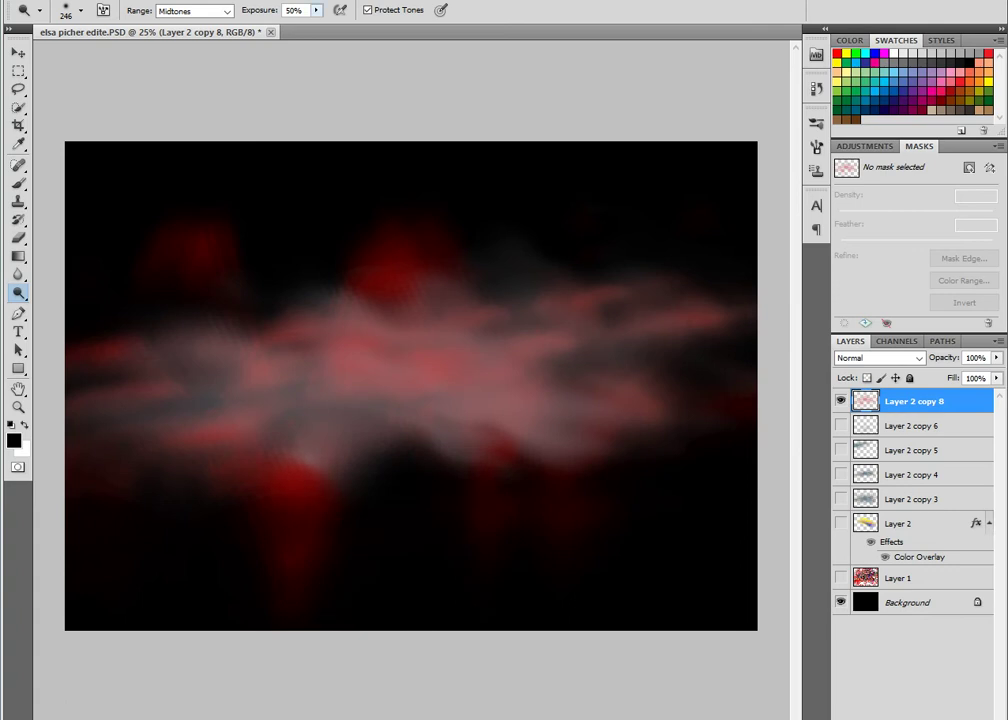
{"action": "left_click", "coordinate": [316, 10]}
{"action": "left_click_drag", "start_coordinate": [315, 25], "coordinate": [336, 25]}
{"action": "key", "text": "Return"}
- Dodge pale highlights across the cloud's centre, left and upper right, then zoom out
{"action": "left_click_drag", "start_coordinate": [243, 360], "coordinate": [150, 348]}
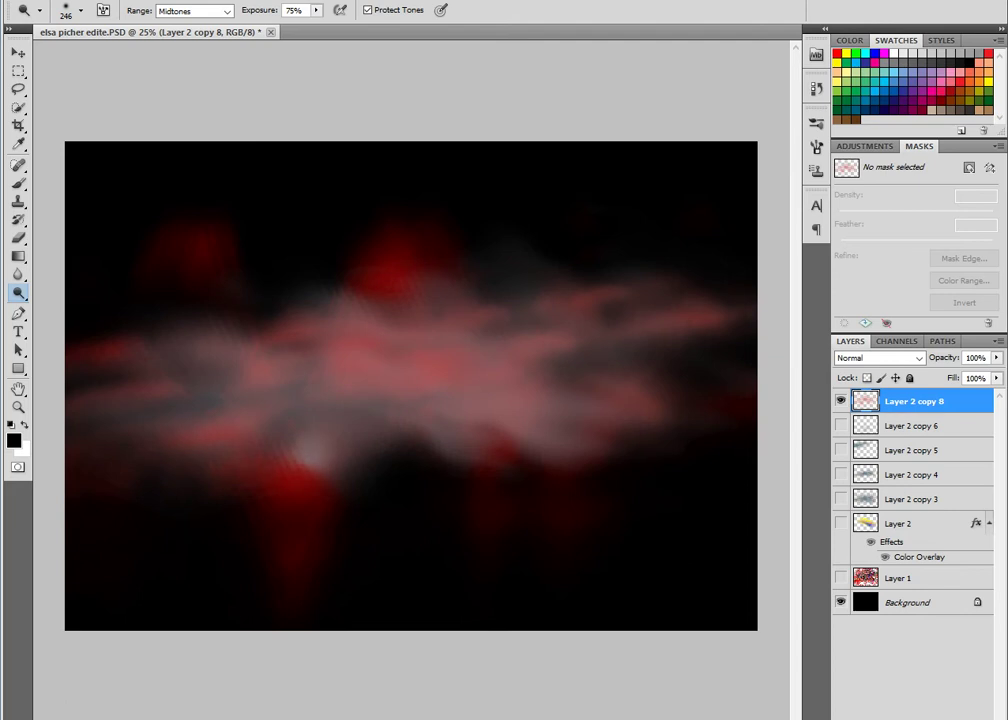
{"action": "left_click_drag", "start_coordinate": [430, 420], "coordinate": [570, 440]}
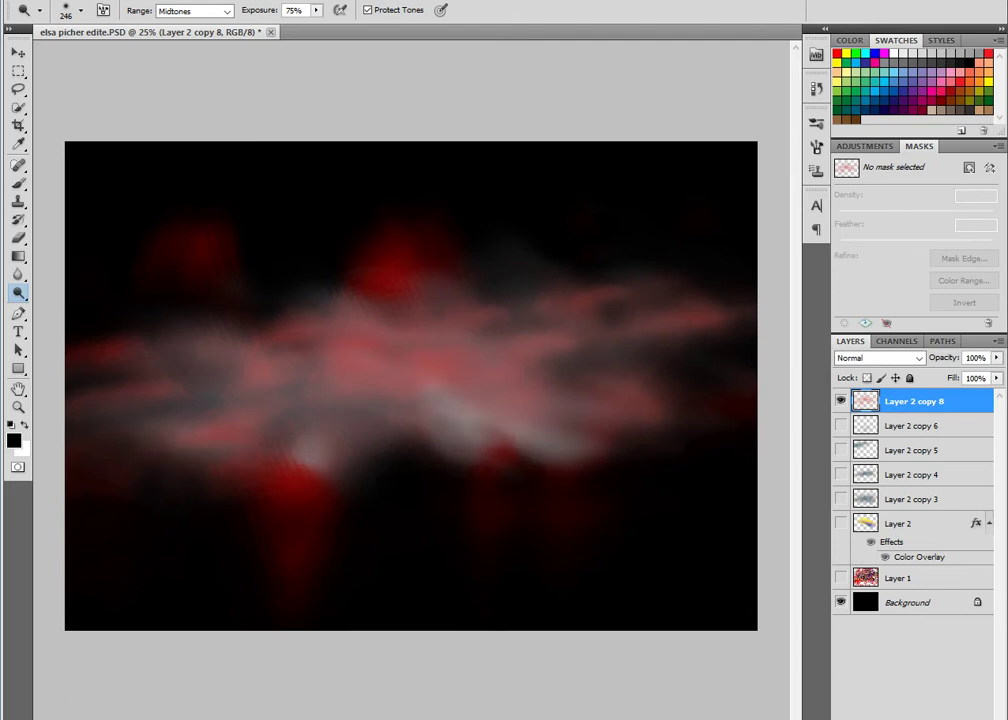
{"action": "left_click_drag", "start_coordinate": [520, 255], "coordinate": [700, 325]}
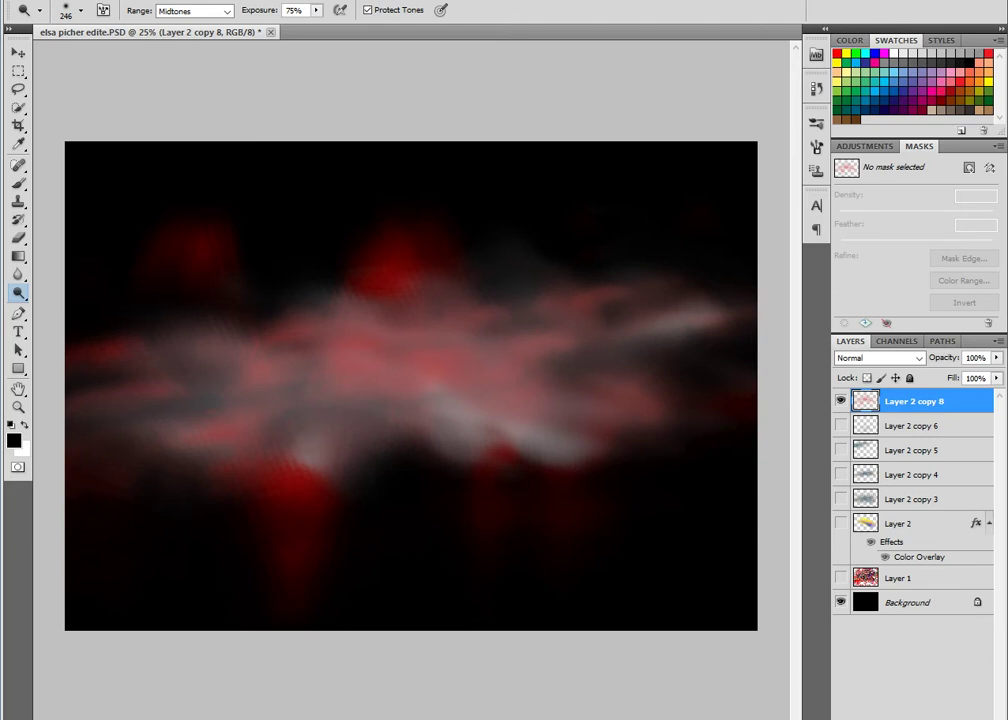
{"action": "left_click_drag", "start_coordinate": [190, 295], "coordinate": [250, 372]}
{"action": "mouse_move", "coordinate": [335, 375]}
{"action": "left_mouse_down"}
{"action": "mouse_move", "coordinate": [385, 365]}
{"action": "mouse_move", "coordinate": [390, 354]}
{"action": "left_mouse_up"}
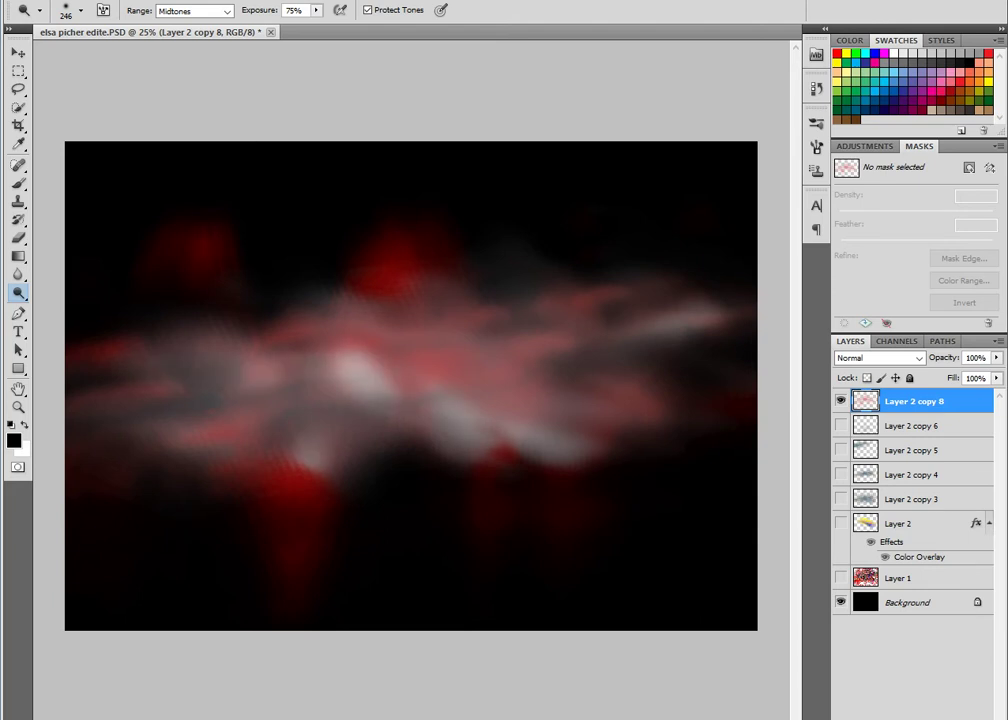
{"action": "key", "text": "z"}
{"action": "key", "text": "ctrl+minus"}
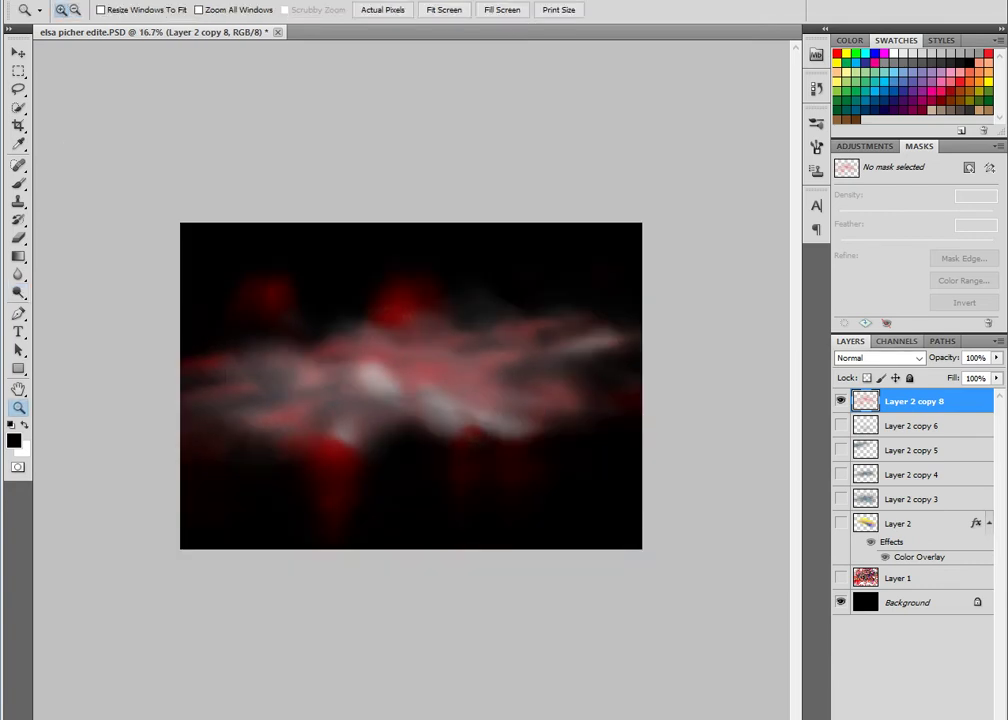
- Duplicate the cloud layer, shrink the copy to about 59% and rotate it
{"action": "left_click", "coordinate": [840, 401]}
{"action": "left_click", "coordinate": [840, 401]}
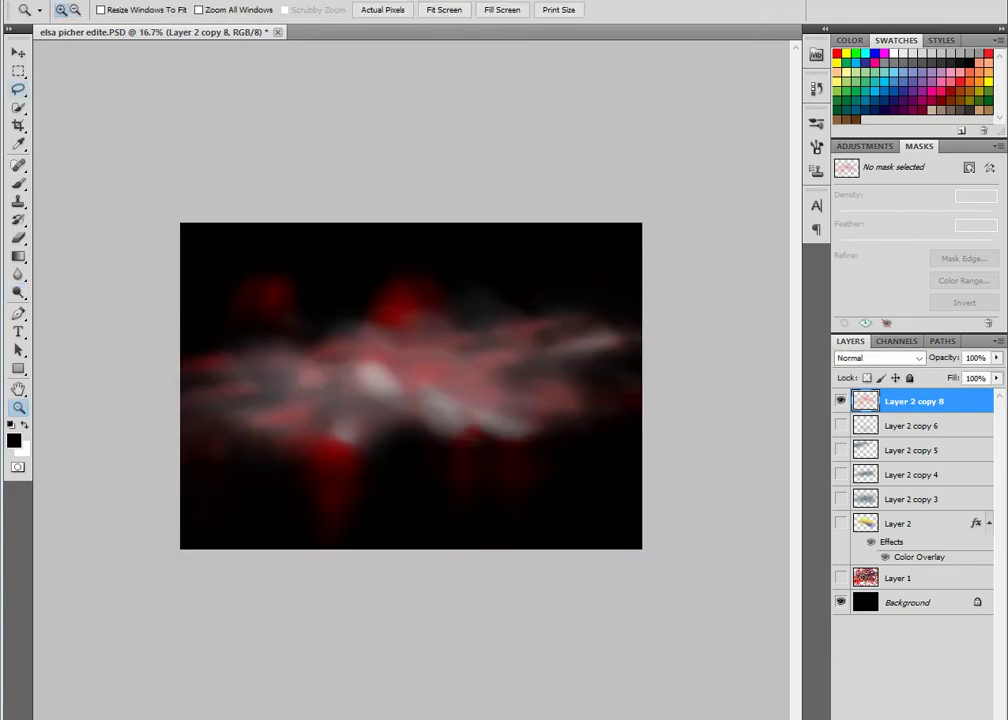
{"action": "key", "text": "v"}
{"action": "key", "text": "ctrl+j"}
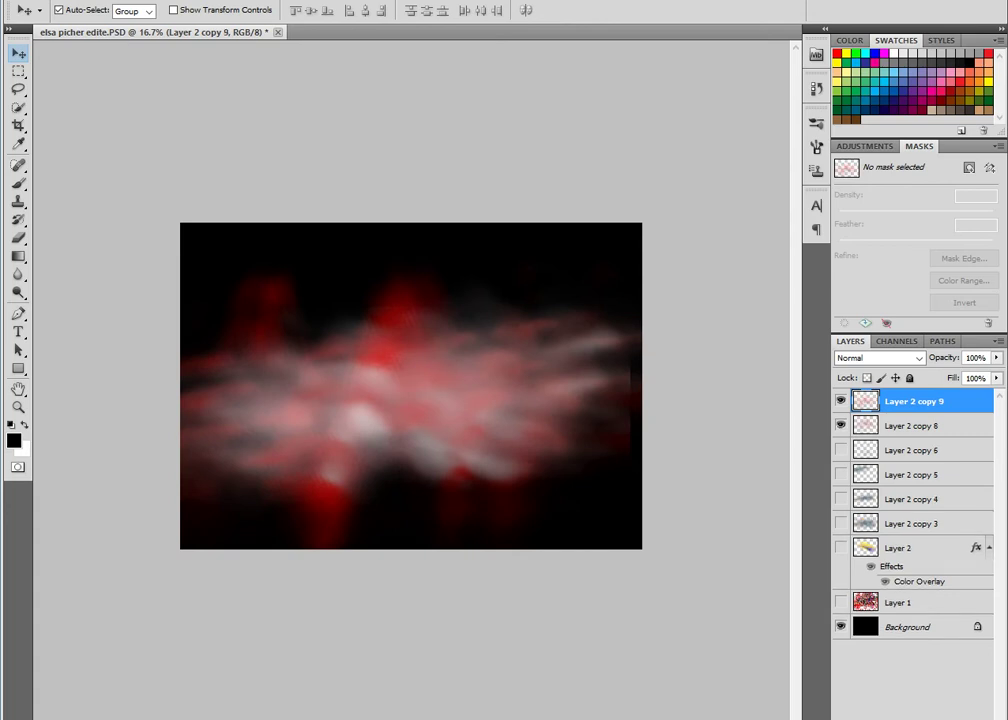
{"action": "key", "text": "ctrl+t"}
{"action": "mouse_move", "coordinate": [630, 590]}
{"action": "left_mouse_down"}
{"action": "mouse_move", "coordinate": [535, 533]}
{"action": "mouse_move", "coordinate": [305, 295]}
{"action": "left_mouse_up"}
{"action": "left_click_drag", "start_coordinate": [400, 430], "coordinate": [424, 437]}
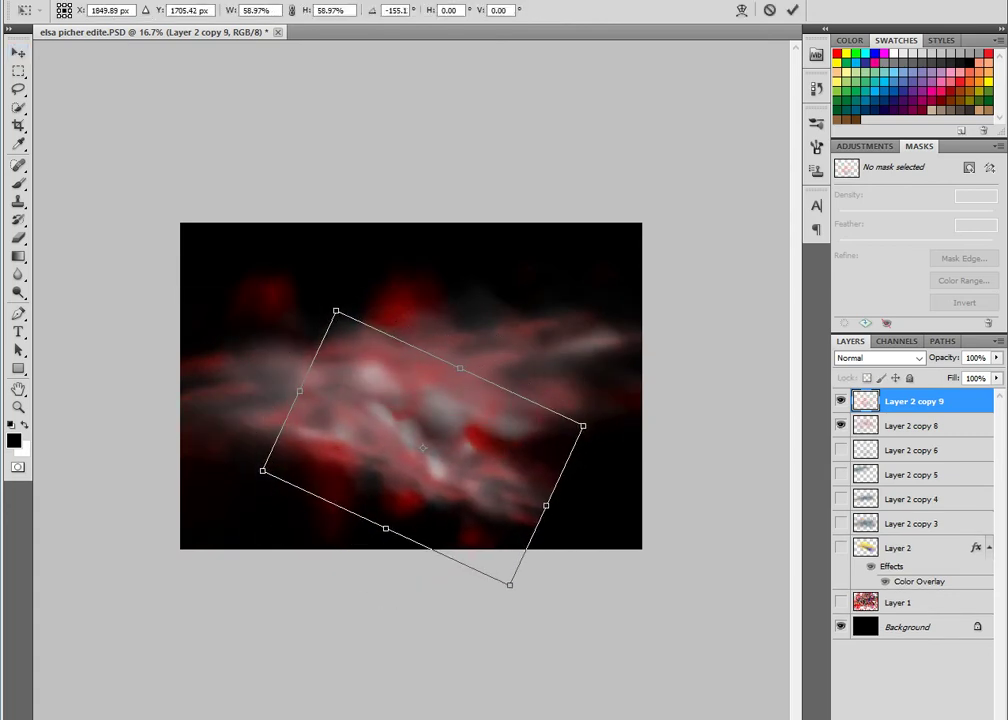
{"action": "key", "text": "Return"}
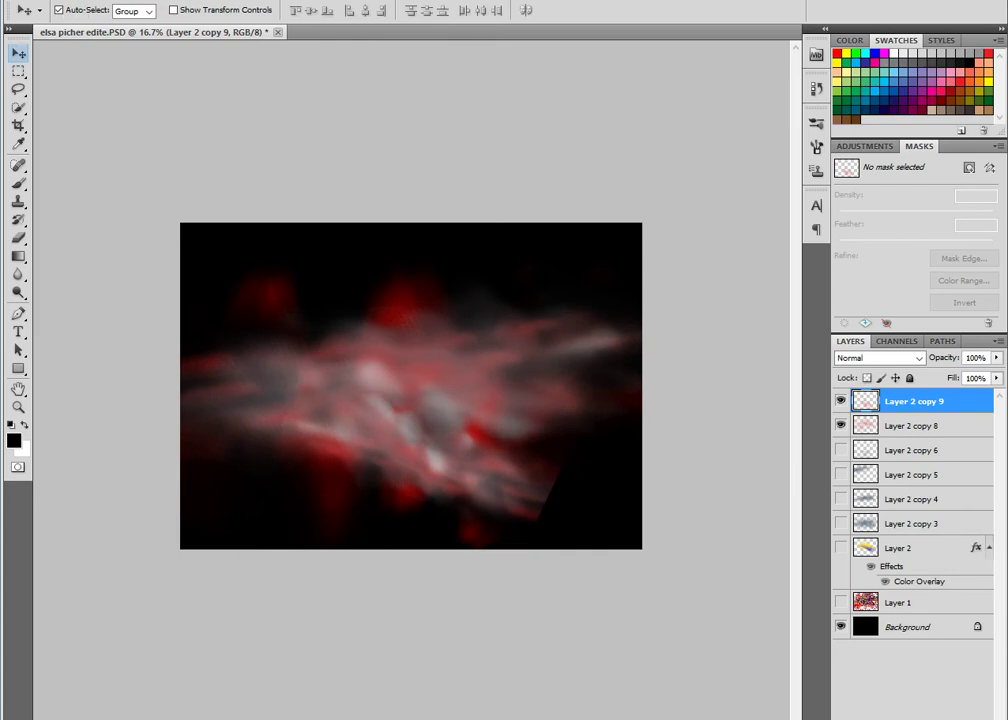
- Erase the copy's hard lower-right edge, then reposition and rotate the top layer
{"action": "key", "text": "e"}
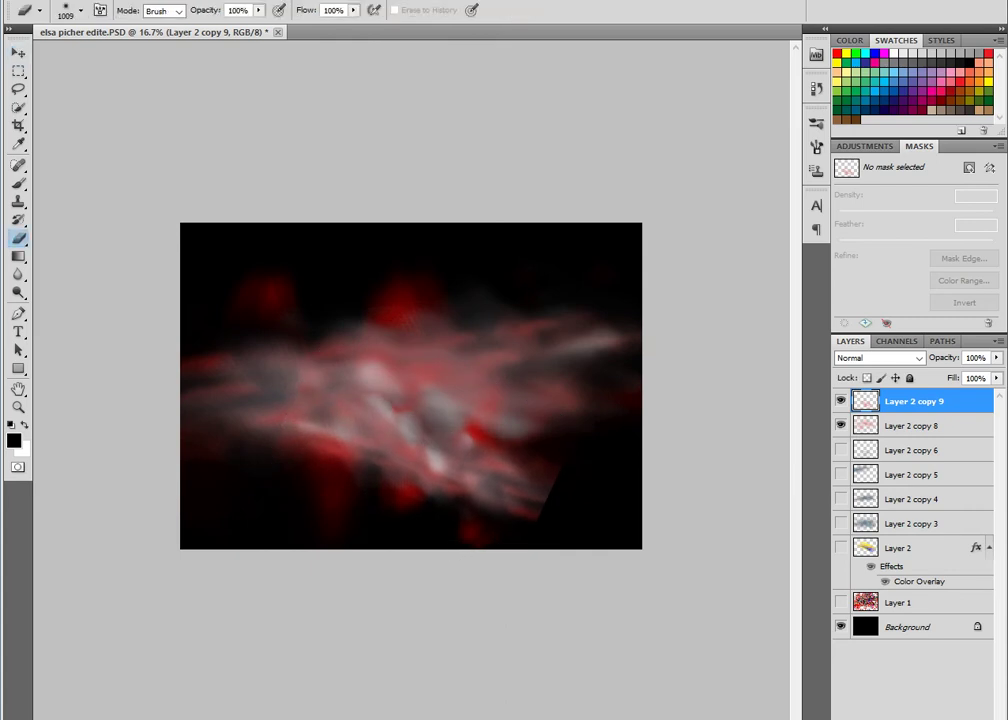
{"action": "left_click", "coordinate": [560, 495]}
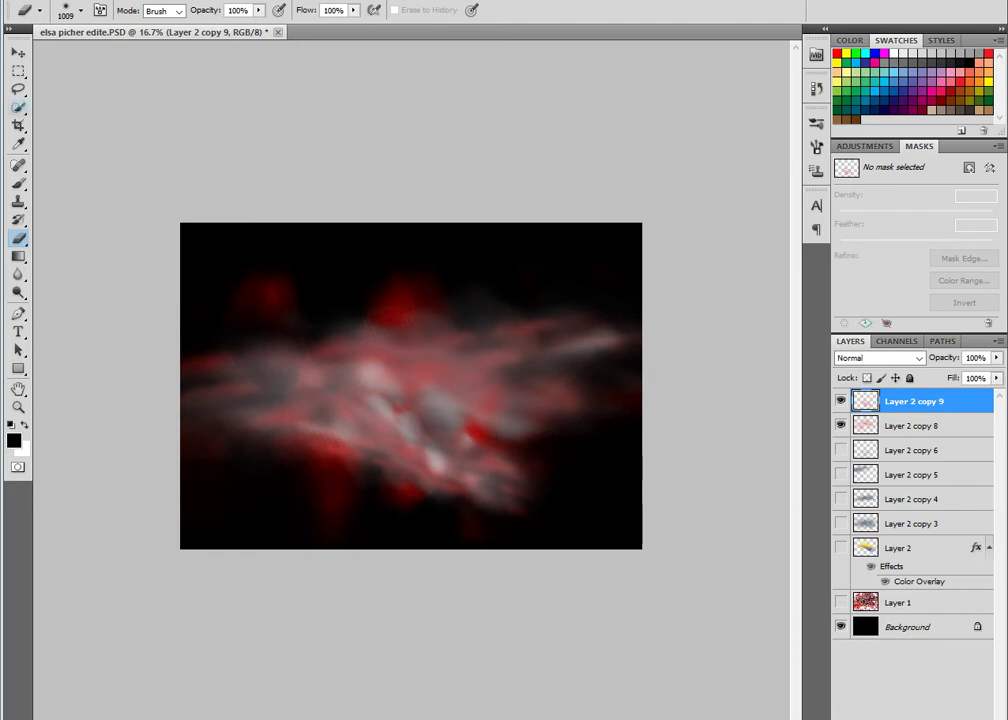
{"action": "key", "text": "v"}
{"action": "left_click_drag", "start_coordinate": [330, 380], "coordinate": [478, 362]}
{"action": "key", "text": "ctrl+t"}
{"action": "left_click_drag", "start_coordinate": [706, 346], "coordinate": [668, 297]}
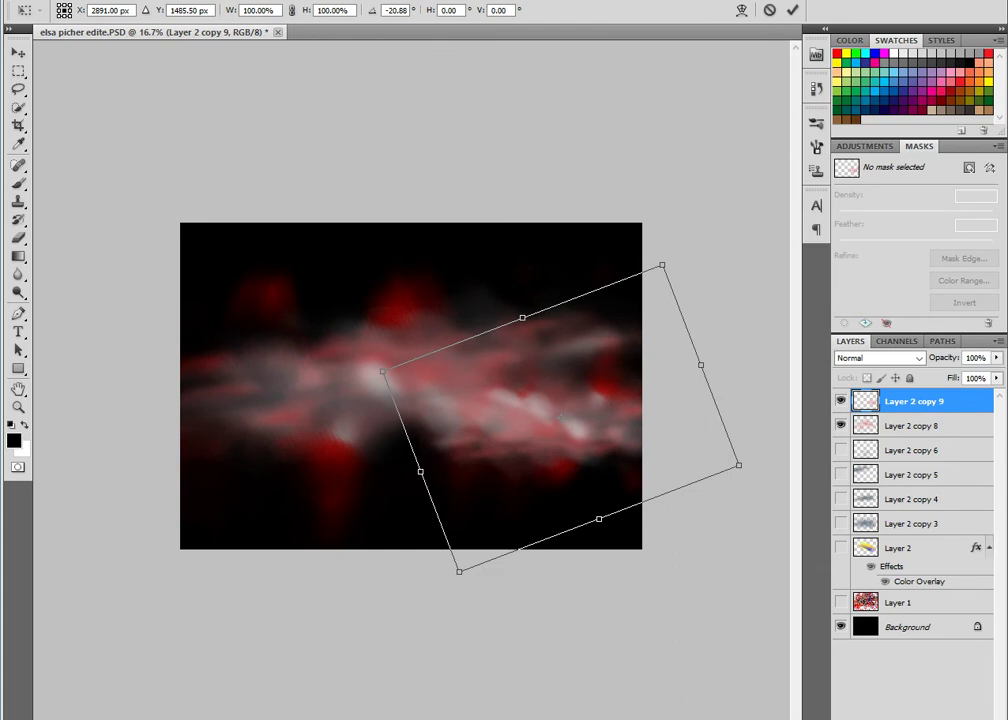
{"action": "key", "text": "Return"}
- Shrink Layer 2 copy 8 to about 71%, tilt it and move it up-left
{"action": "left_click", "coordinate": [913, 426]}
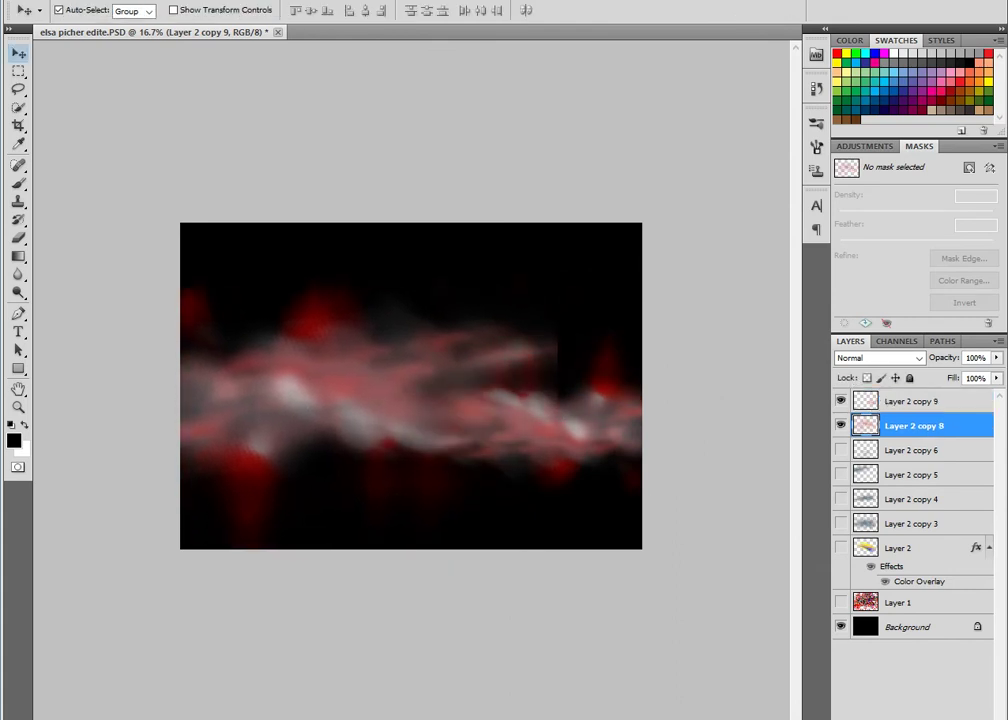
{"action": "key", "text": "ctrl+t"}
{"action": "left_click_drag", "start_coordinate": [559, 567], "coordinate": [490, 522]}
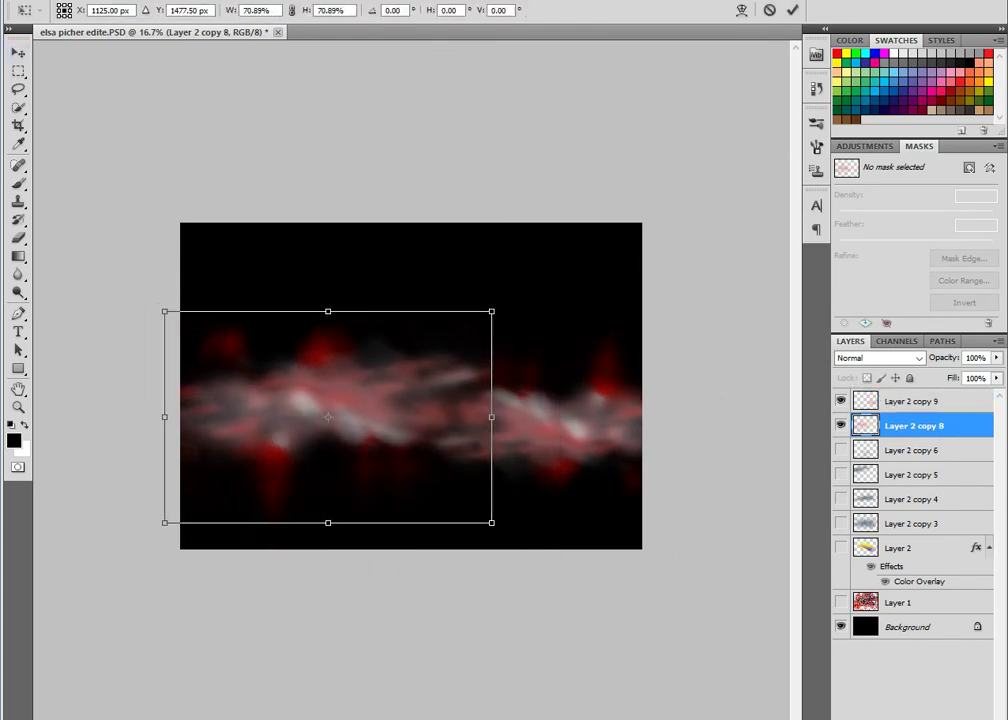
{"action": "left_click_drag", "start_coordinate": [520, 580], "coordinate": [470, 600]}
{"action": "mouse_move", "coordinate": [328, 417]}
{"action": "left_mouse_down"}
{"action": "mouse_move", "coordinate": [261, 378]}
{"action": "mouse_move", "coordinate": [299, 394]}
{"action": "left_mouse_up"}
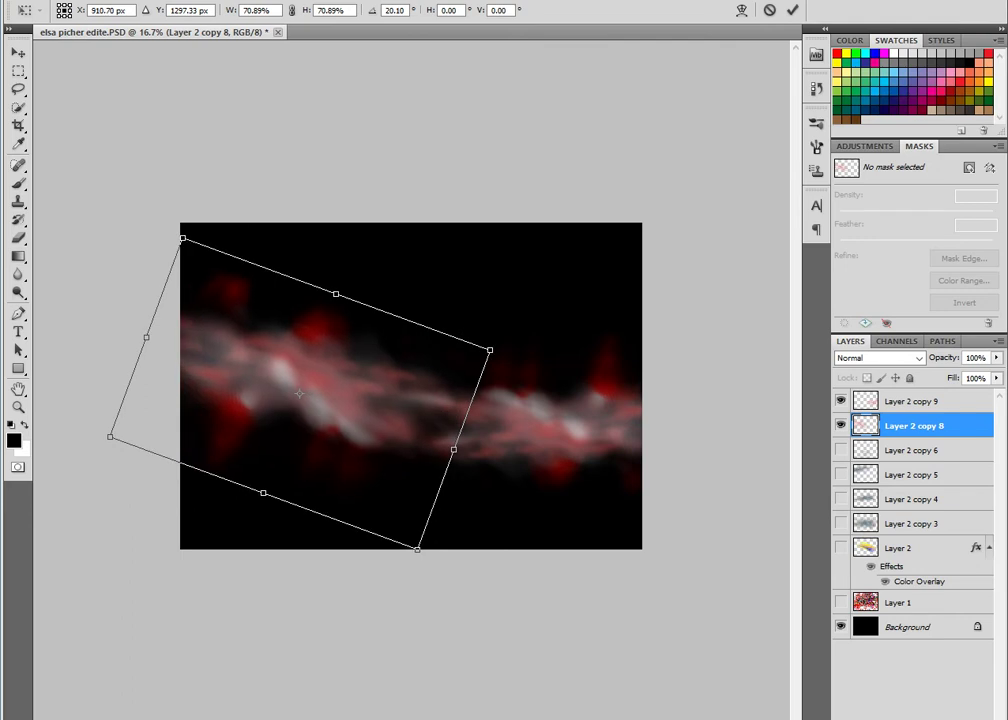
{"action": "left_click_drag", "start_coordinate": [529, 326], "coordinate": [506, 273]}
{"action": "key", "text": "Return"}
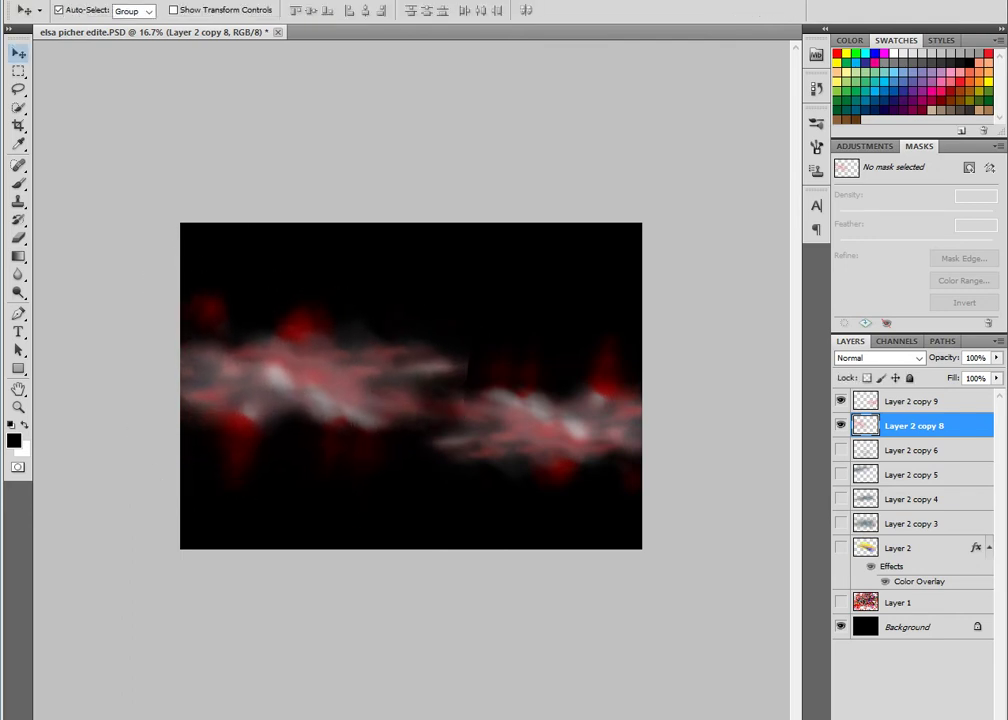
- Shift the left streak right and erase the white streak's right end
{"action": "left_click_drag", "start_coordinate": [300, 370], "coordinate": [343, 360]}
{"action": "key", "text": "e"}
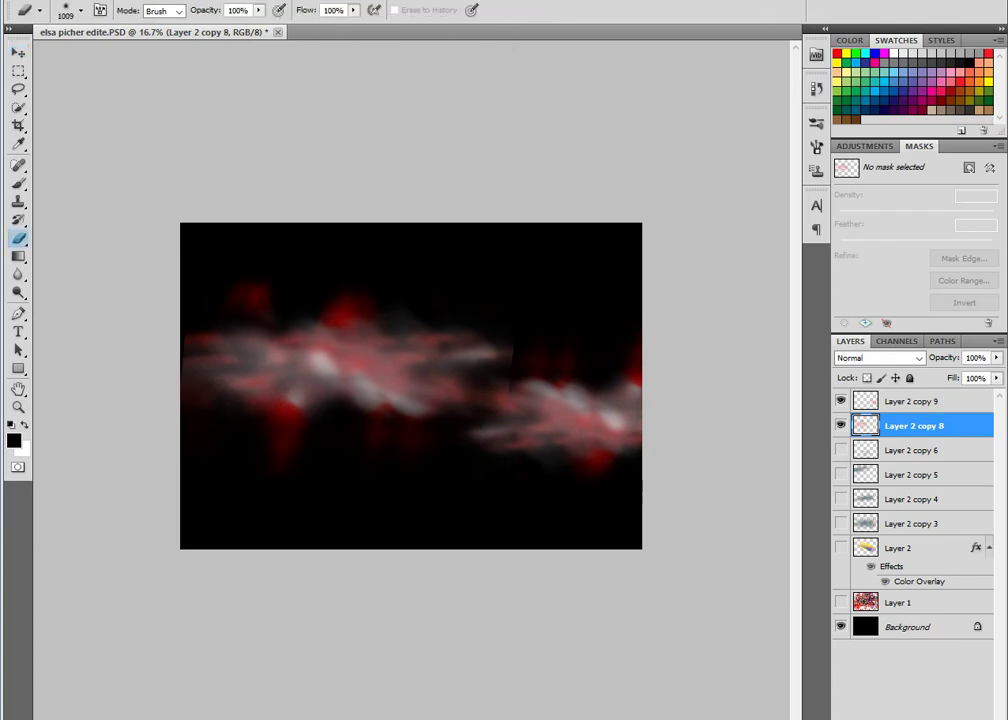
{"action": "left_click_drag", "start_coordinate": [495, 350], "coordinate": [382, 276]}
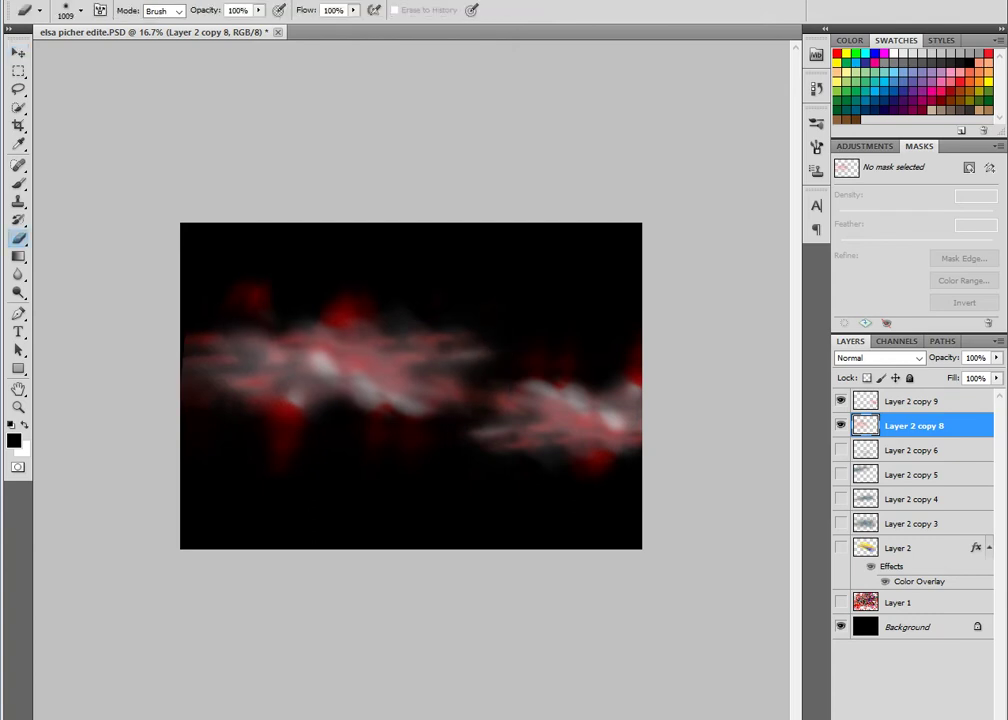
{"action": "key", "text": "v"}
{"action": "left_click_drag", "start_coordinate": [330, 360], "coordinate": [322, 370]}
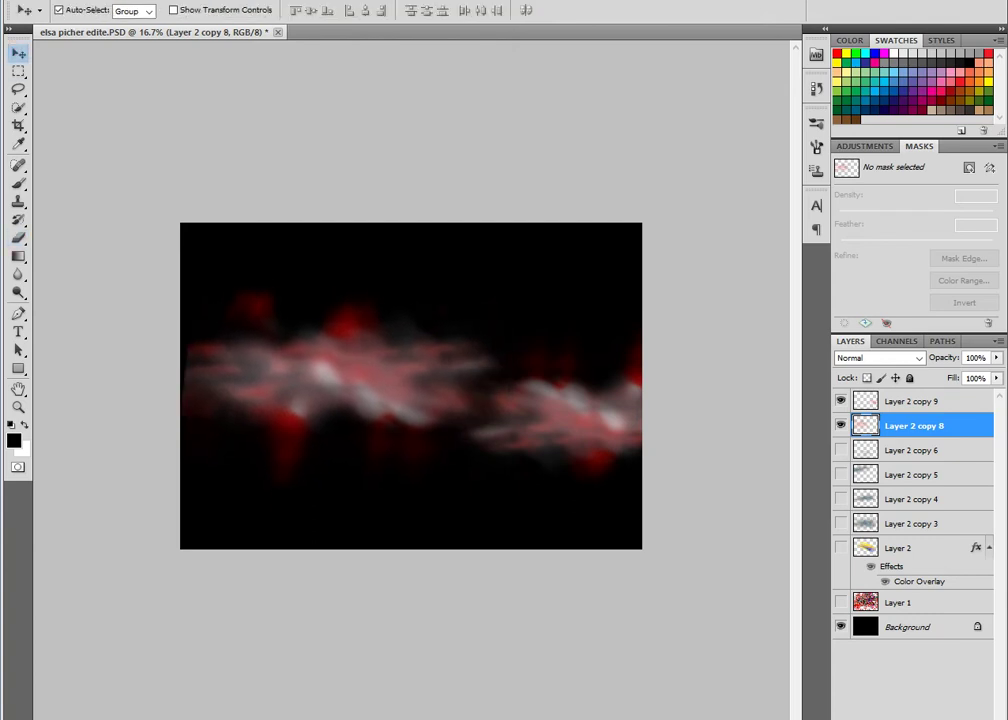
- Try a Wave distortion with wavelength 187 and amplitude 98, then undo it
{"action": "left_click", "coordinate": [225, 0]}
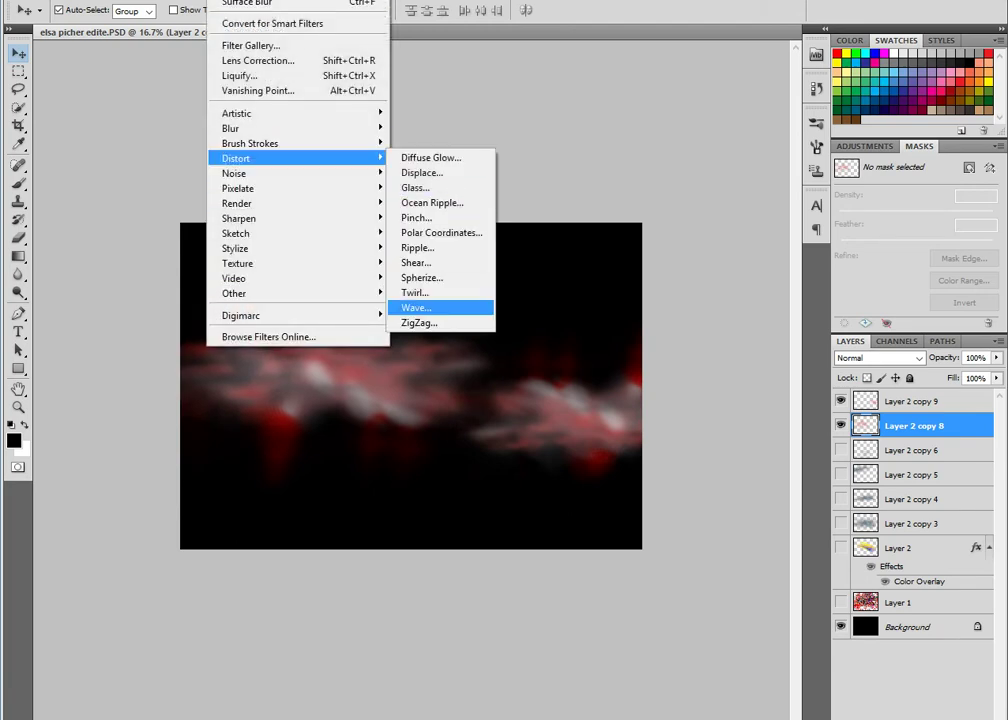
{"action": "left_click", "coordinate": [416, 307]}
{"action": "left_click_drag", "start_coordinate": [631, 173], "coordinate": [571, 173]}
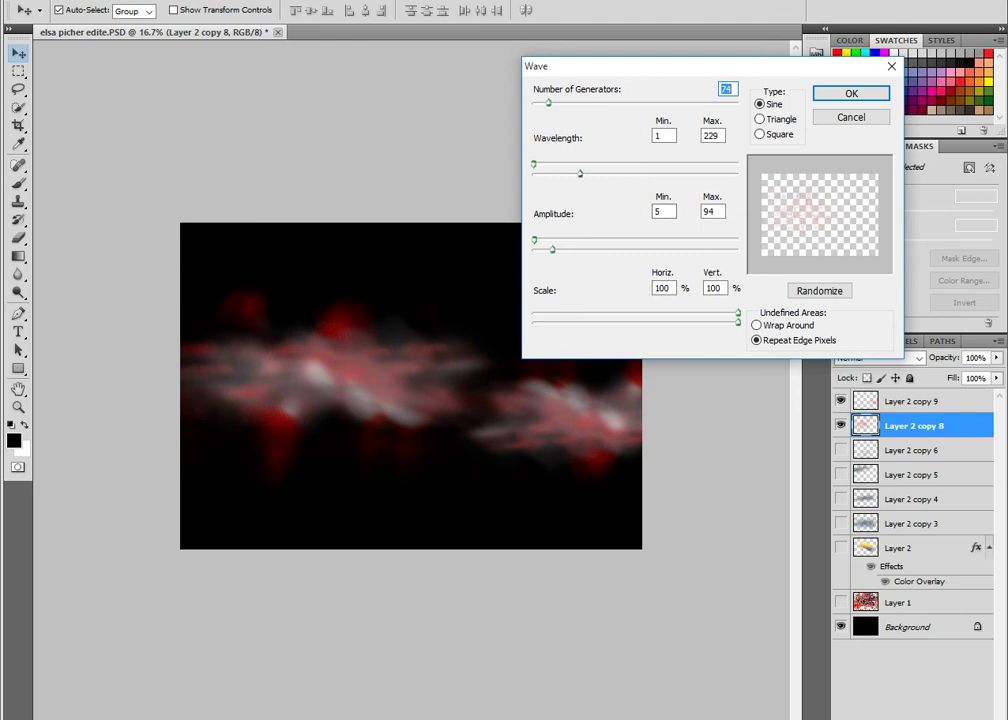
{"action": "left_click_drag", "start_coordinate": [552, 249], "coordinate": [553, 249]}
{"action": "key", "text": "Return"}
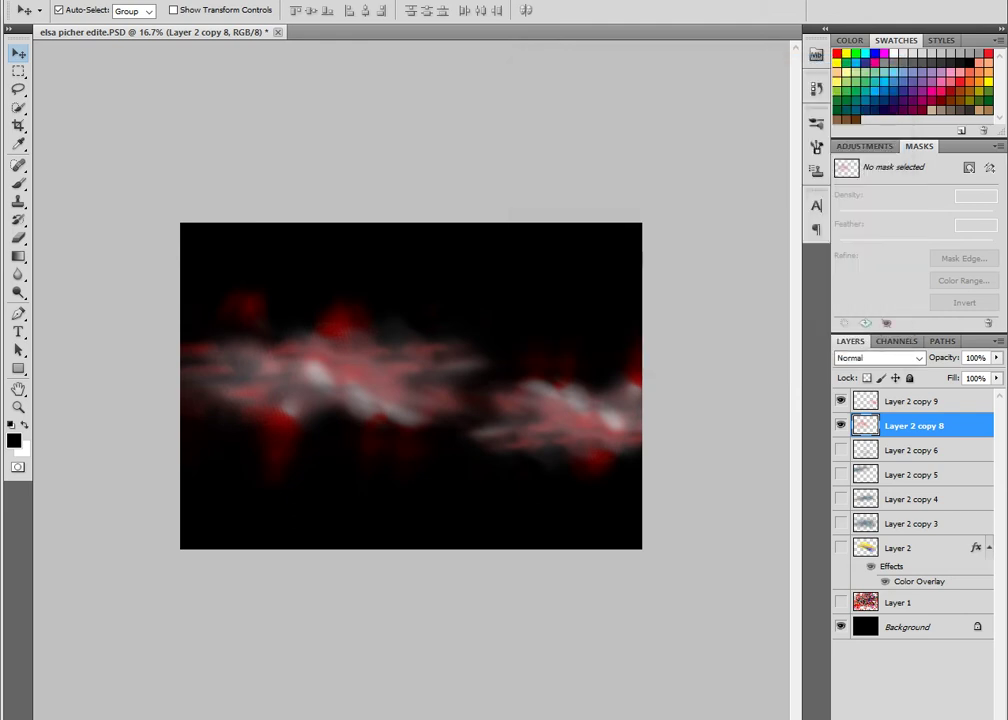
{"action": "key", "text": "ctrl+z"}
- Reapply Wave with maximum wavelength 410 and low amplitude, then nudge the smoke right
{"action": "key", "text": "alt+t"}
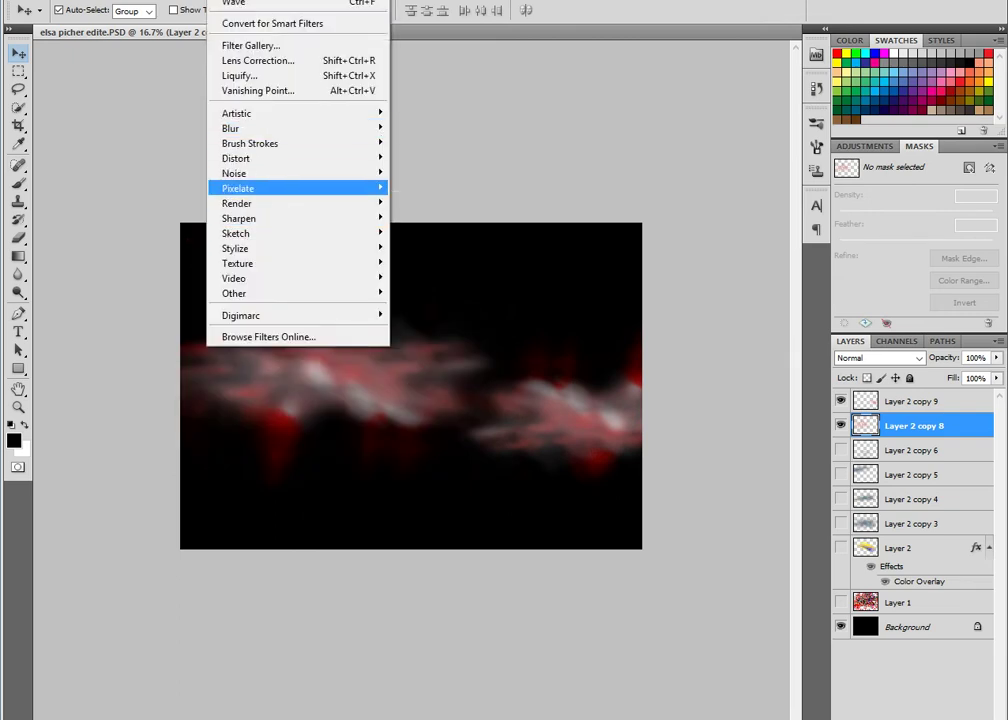
{"action": "key", "text": "Right"}
{"action": "key", "text": "Up"}
{"action": "key", "text": "Up"}
{"action": "key", "text": "Up"}
{"action": "key", "text": "Down"}
{"action": "key", "text": "Return"}
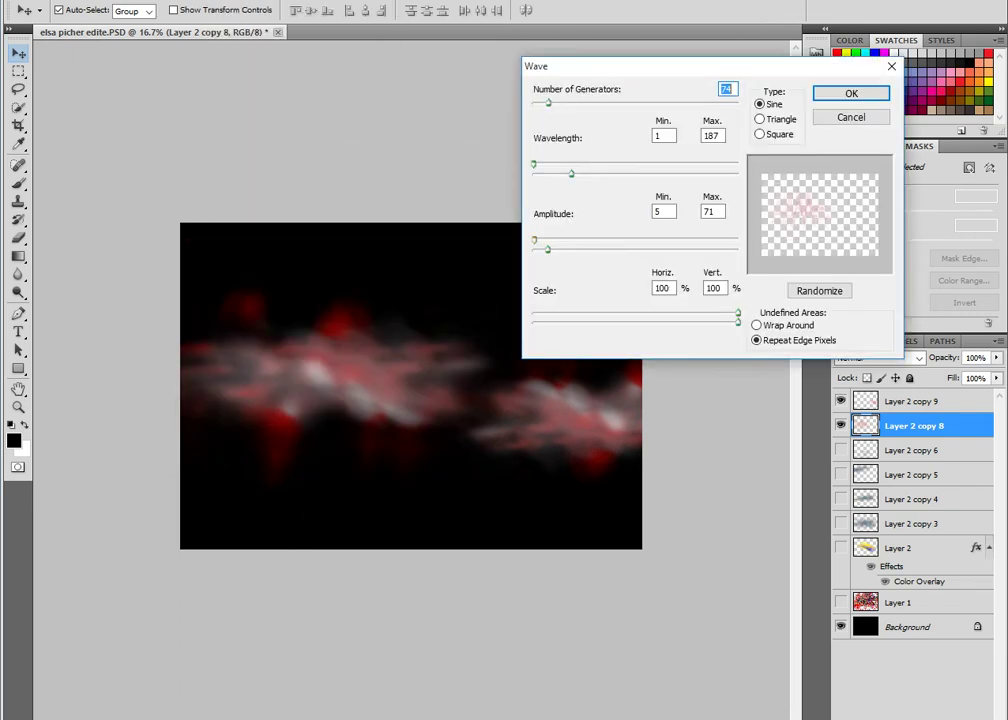
{"action": "left_click_drag", "start_coordinate": [571, 173], "coordinate": [550, 173]}
{"action": "left_click_drag", "start_coordinate": [548, 249], "coordinate": [537, 249]}
{"action": "left_click_drag", "start_coordinate": [547, 173], "coordinate": [617, 173]}
{"action": "key", "text": "Return"}
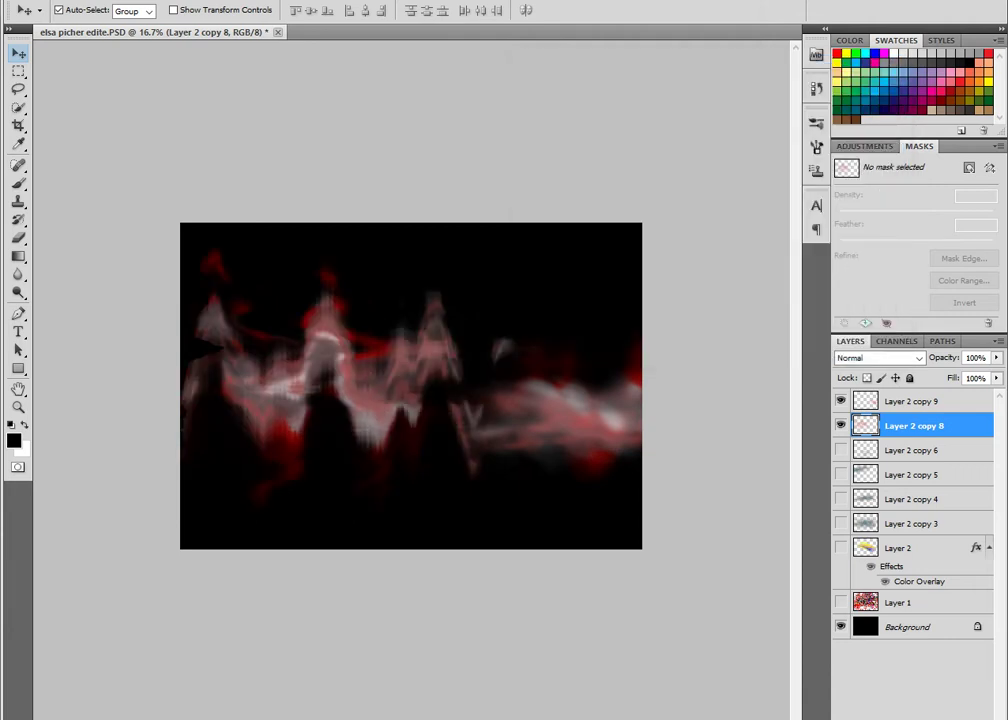
{"action": "key", "text": "shift+Right"}
{"action": "key", "text": "shift+Right"}
{"action": "key", "text": "shift+Right"}
{"action": "key", "text": "shift+Right"}
{"action": "key", "text": "shift+Right"}
{"action": "key", "text": "shift+Right"}
{"action": "key", "text": "alt+t"}
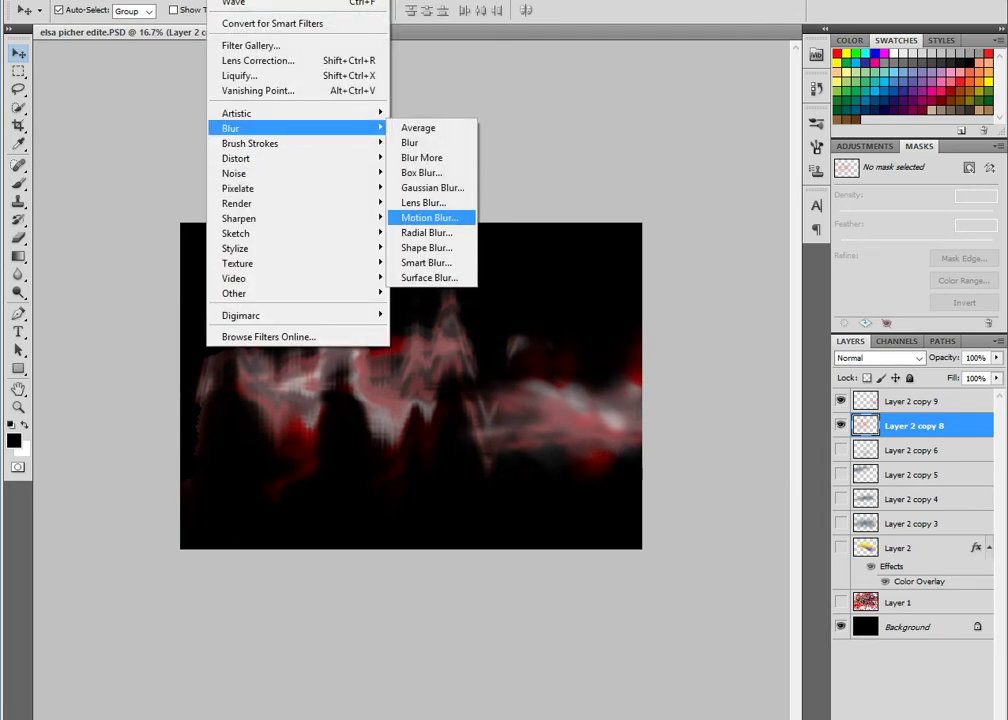
- Preview a Motion Blur on Layer 2 copy 8, trying angles from -60 to about 63°, then cancel it
{"action": "key", "text": "Return"}
{"action": "type", "text": "-60"}
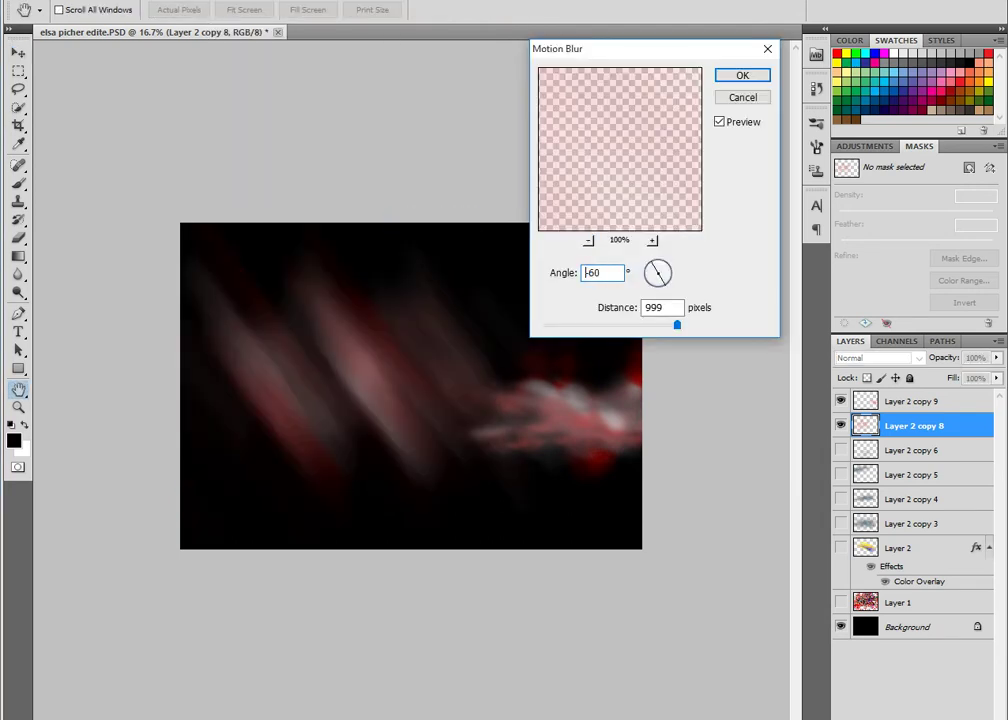
{"action": "key", "text": "shift+Up"}
{"action": "key", "text": "shift+Up"}
{"action": "key", "text": "shift+Up"}
{"action": "key", "text": "shift+Up"}
{"action": "key", "text": "shift+Up"}
{"action": "key", "text": "shift+Up"}
{"action": "key", "text": "shift+Up"}
{"action": "key", "text": "Up"}
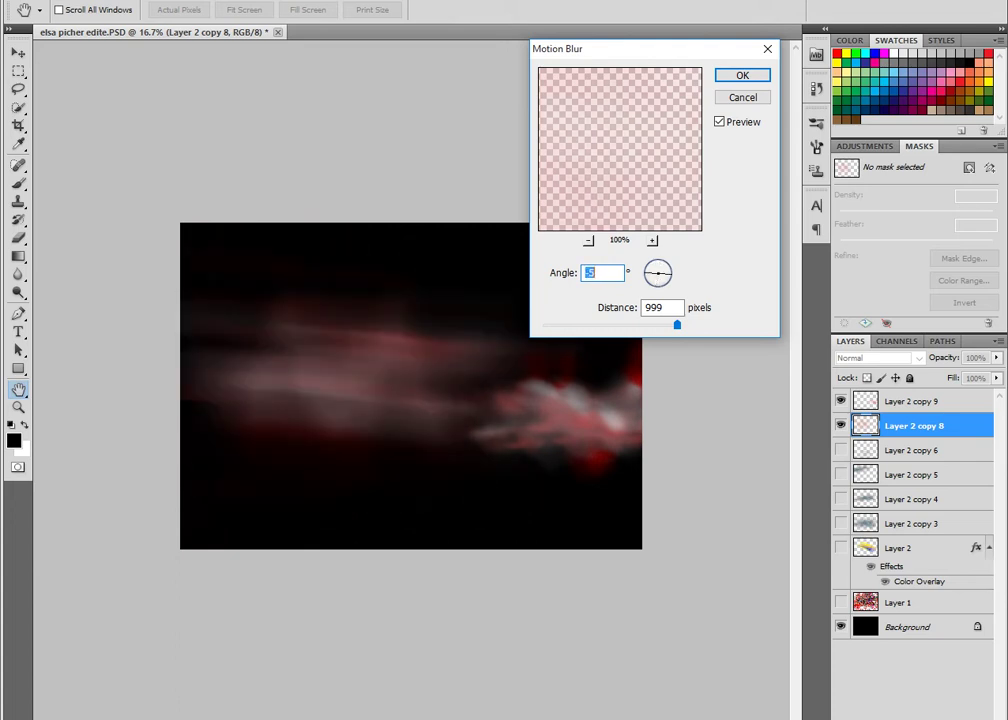
{"action": "key", "text": "shift+Up"}
{"action": "key", "text": "shift+Up"}
{"action": "key", "text": "shift+Up"}
{"action": "key", "text": "Up"}
{"action": "key", "text": "Up"}
{"action": "key", "text": "Up"}
{"action": "key", "text": "Up"}
{"action": "key", "text": "Up"}
{"action": "key", "text": "Up"}
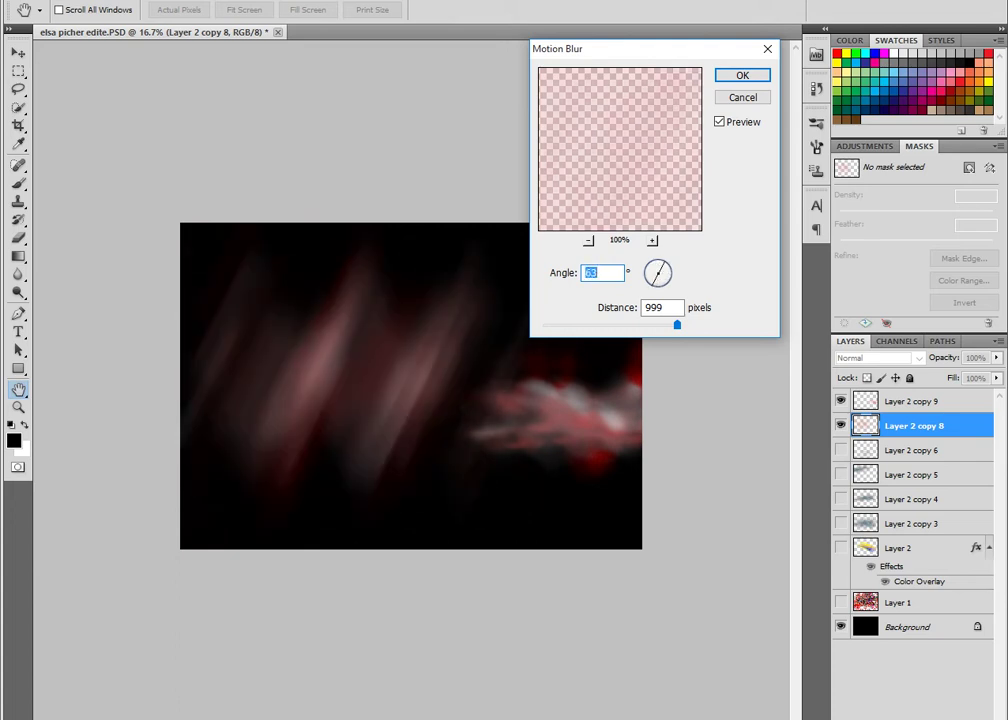
{"action": "key", "text": "Escape"}
- Preview a Gaussian Blur, cancel it, and bring the Filter menu back up
{"action": "left_click", "coordinate": [222, 2]}
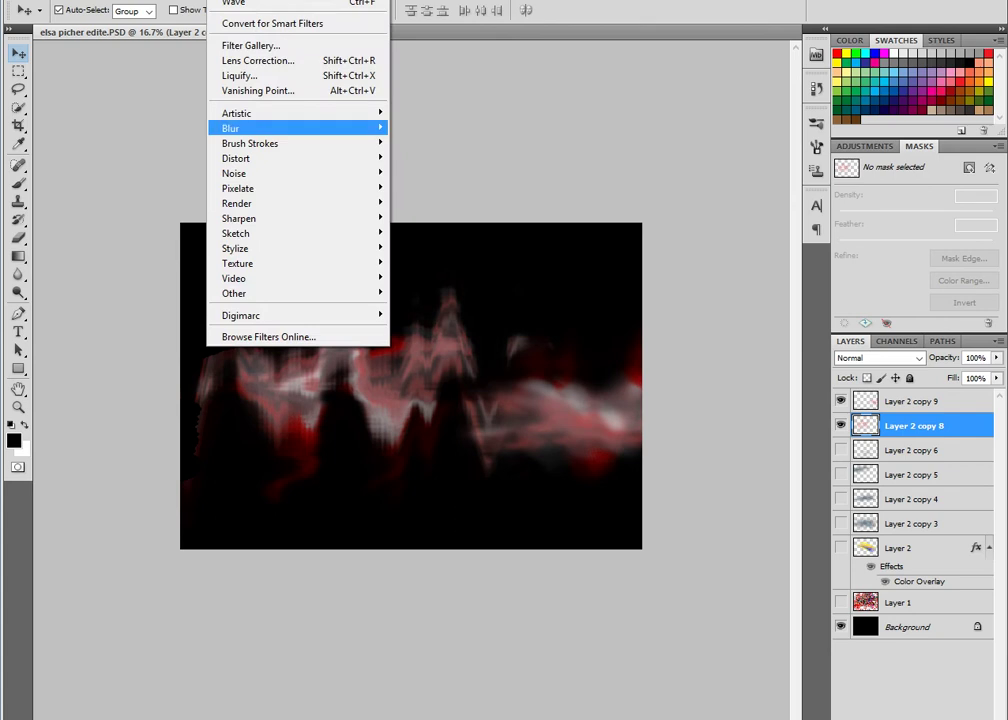
{"action": "left_click", "coordinate": [425, 164]}
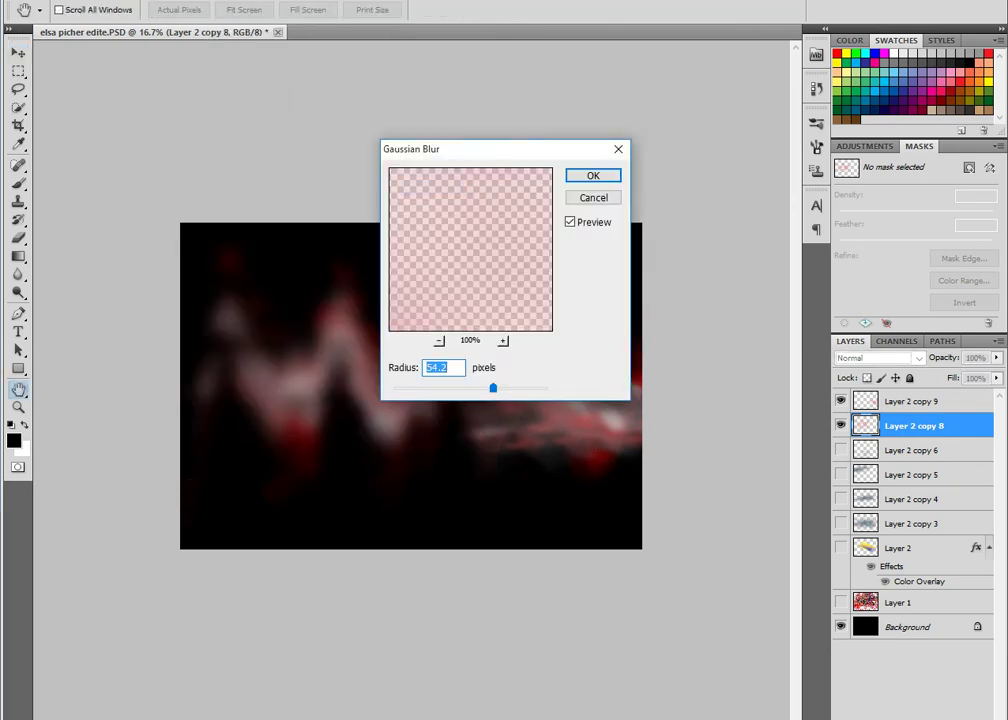
{"action": "key", "text": "Escape"}
{"action": "left_click", "coordinate": [222, 2]}
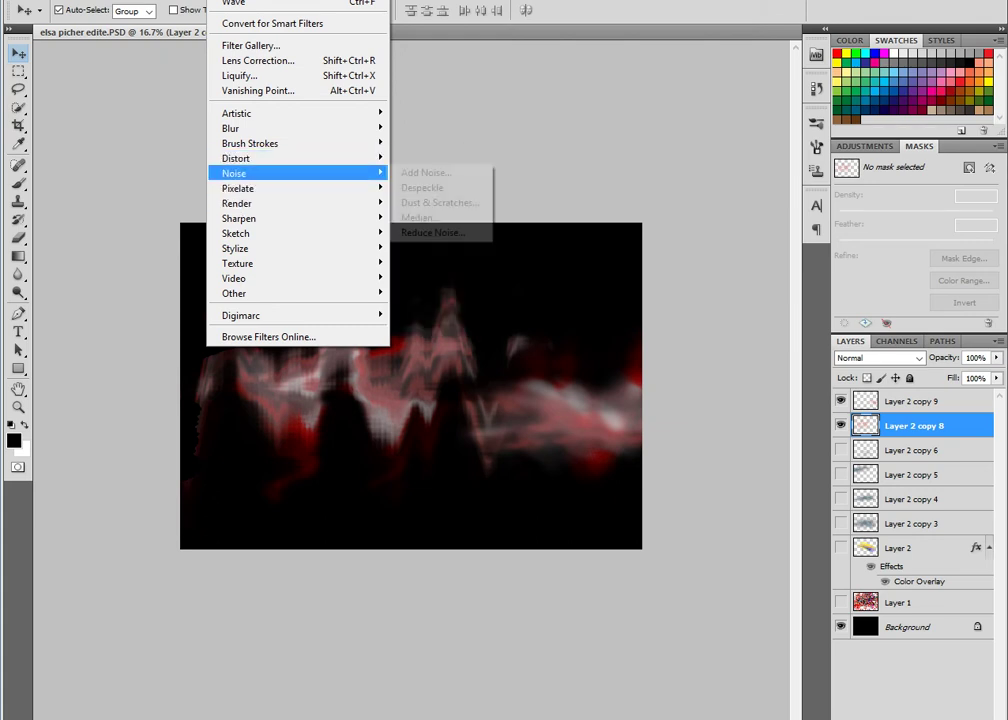
- Apply Noise > Median with an 86-pixel radius to Layer 2 copy 8
{"action": "left_click", "coordinate": [420, 218]}
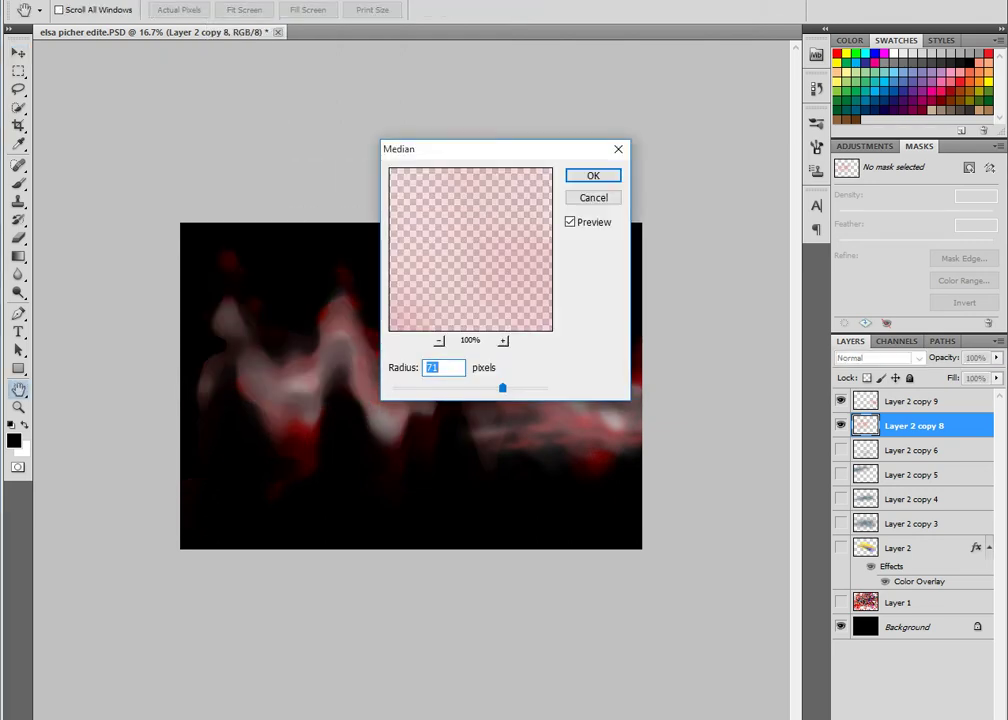
{"action": "left_click_drag", "start_coordinate": [440, 148], "coordinate": [532, 59]}
{"action": "left_click_drag", "start_coordinate": [594, 298], "coordinate": [625, 298]}
{"action": "type", "text": "86"}
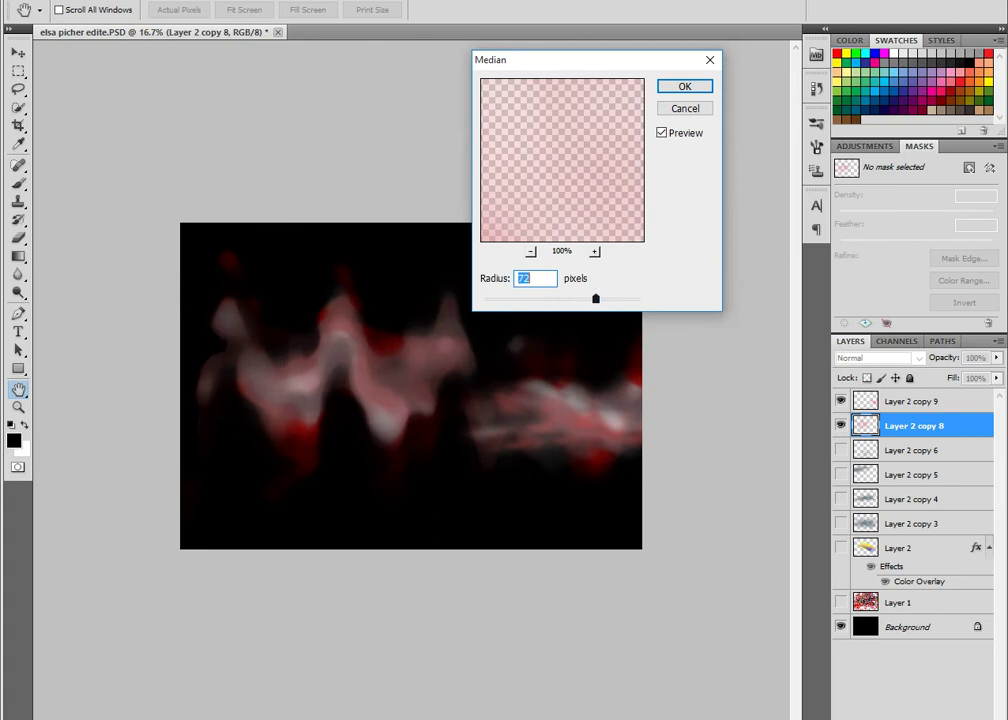
{"action": "key", "text": "Return"}
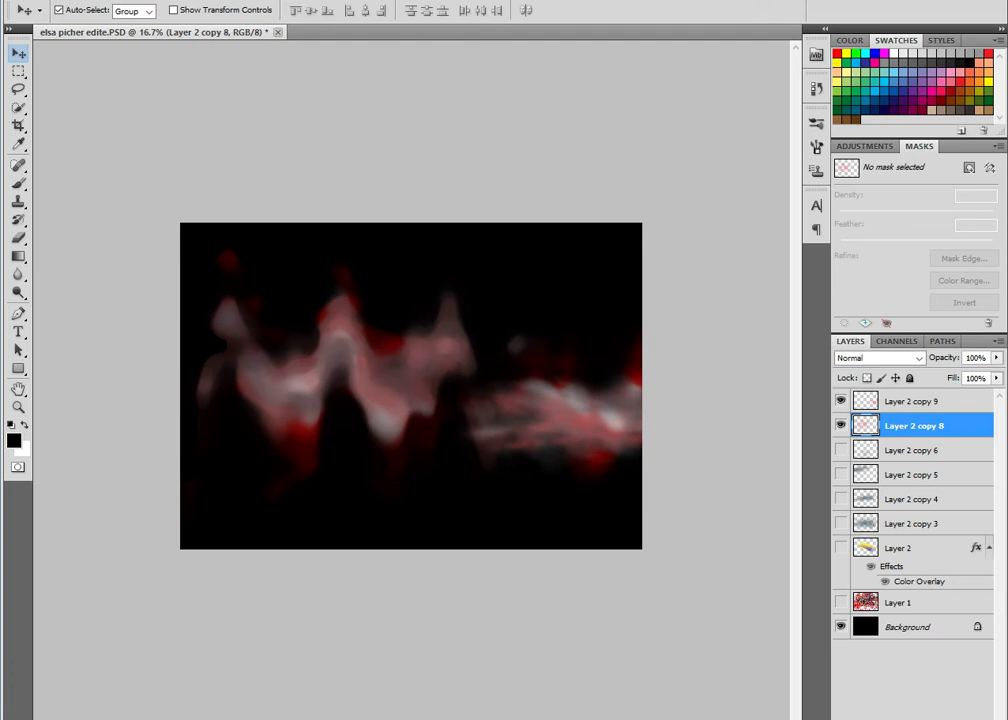
- Zoom the canvas to 25% and shift the wavy smoke slightly left and up
{"action": "key", "text": "z"}
{"action": "left_click_drag", "start_coordinate": [180, 250], "coordinate": [590, 547]}
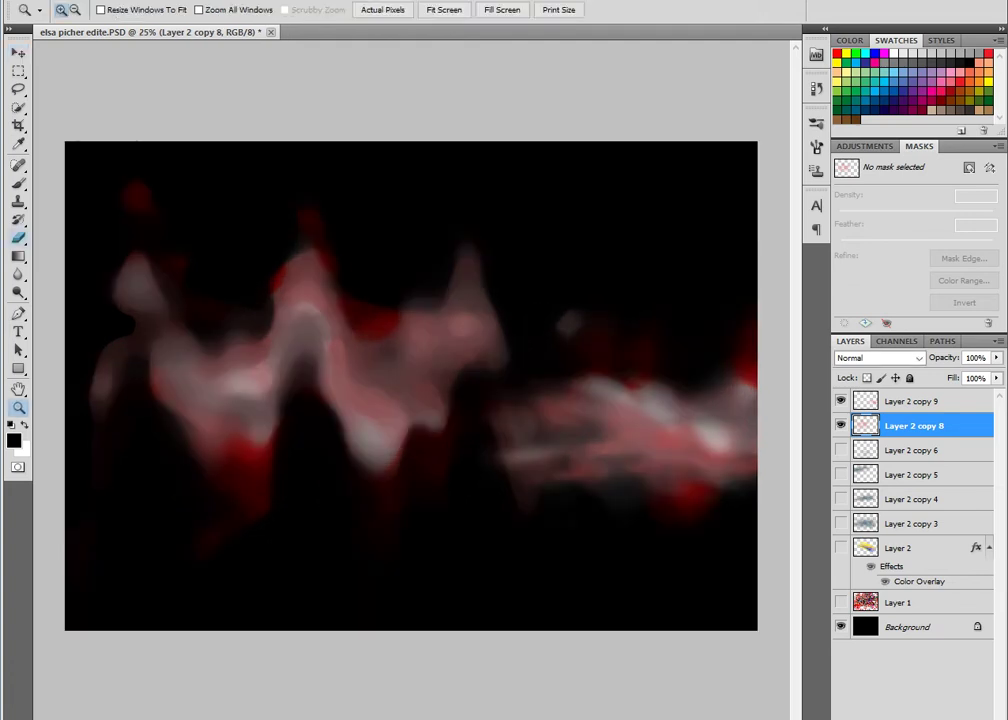
{"action": "left_click", "coordinate": [18, 50]}
{"action": "left_click_drag", "start_coordinate": [300, 350], "coordinate": [269, 346]}
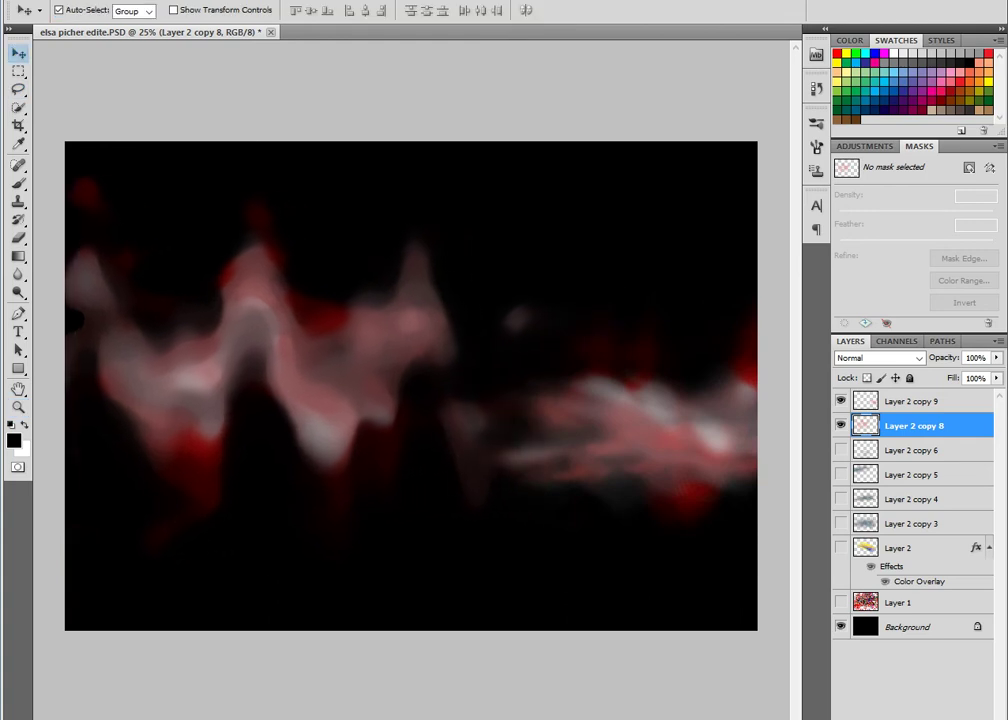
- Free-transform the smoke to about 80% height with right corners pulled outward, then duplicate it
{"action": "key", "text": "ctrl+t"}
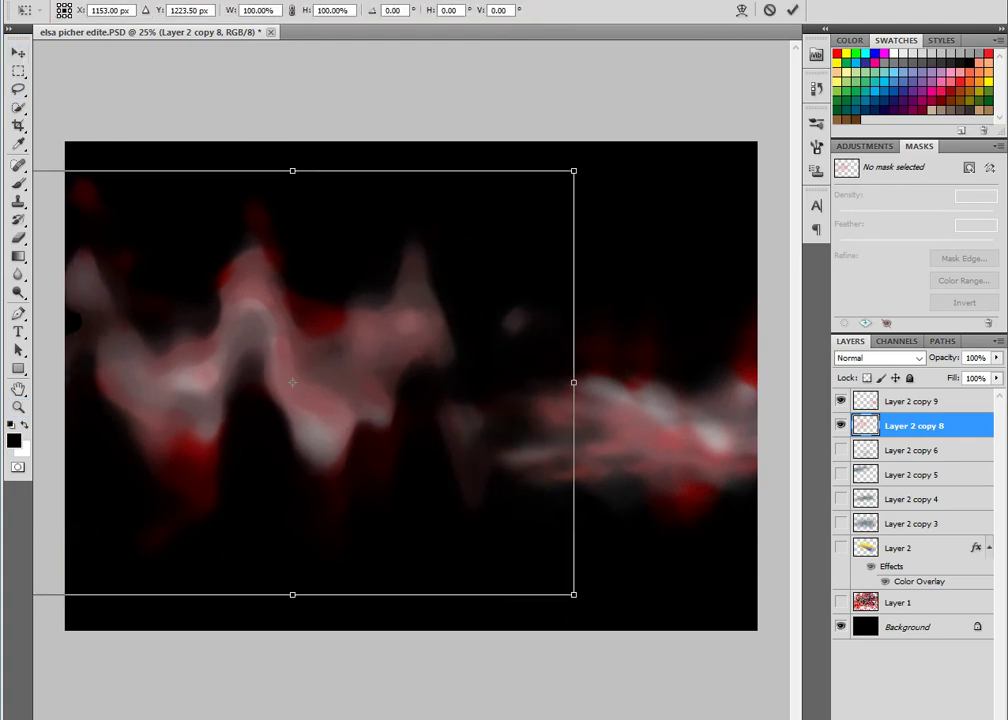
{"action": "left_click_drag", "start_coordinate": [292, 594], "coordinate": [292, 508]}
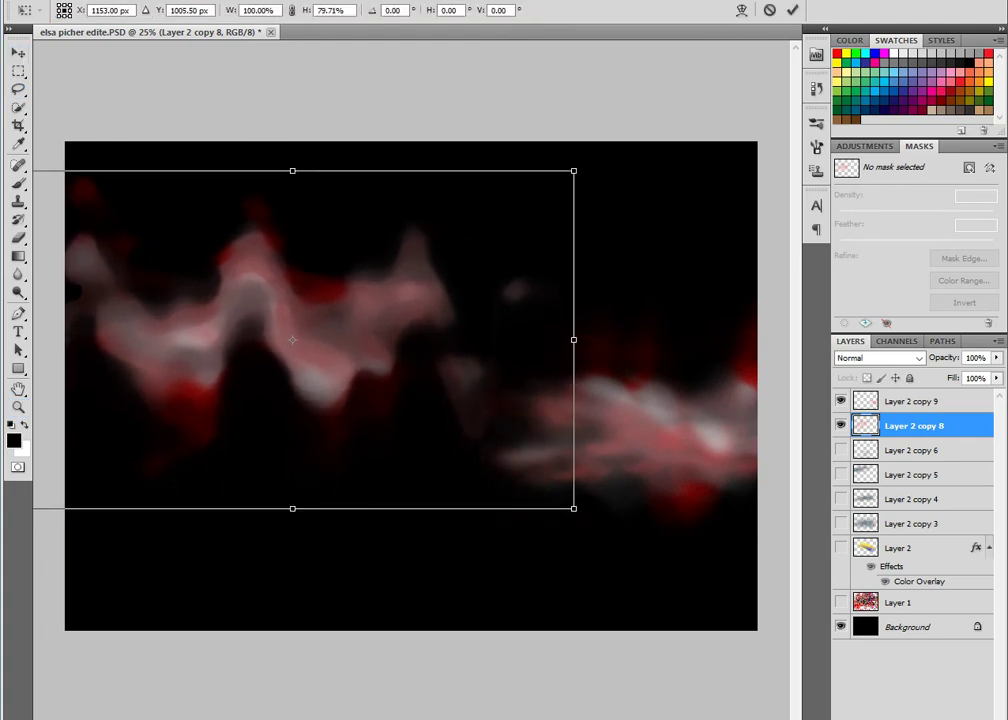
{"action": "left_click_drag", "start_coordinate": [573, 170], "coordinate": [722, 140]}
{"action": "mouse_move", "coordinate": [573, 508]}
{"action": "left_mouse_down"}
{"action": "mouse_move", "coordinate": [722, 495]}
{"action": "mouse_move", "coordinate": [657, 585]}
{"action": "mouse_move", "coordinate": [660, 603]}
{"action": "left_mouse_up"}
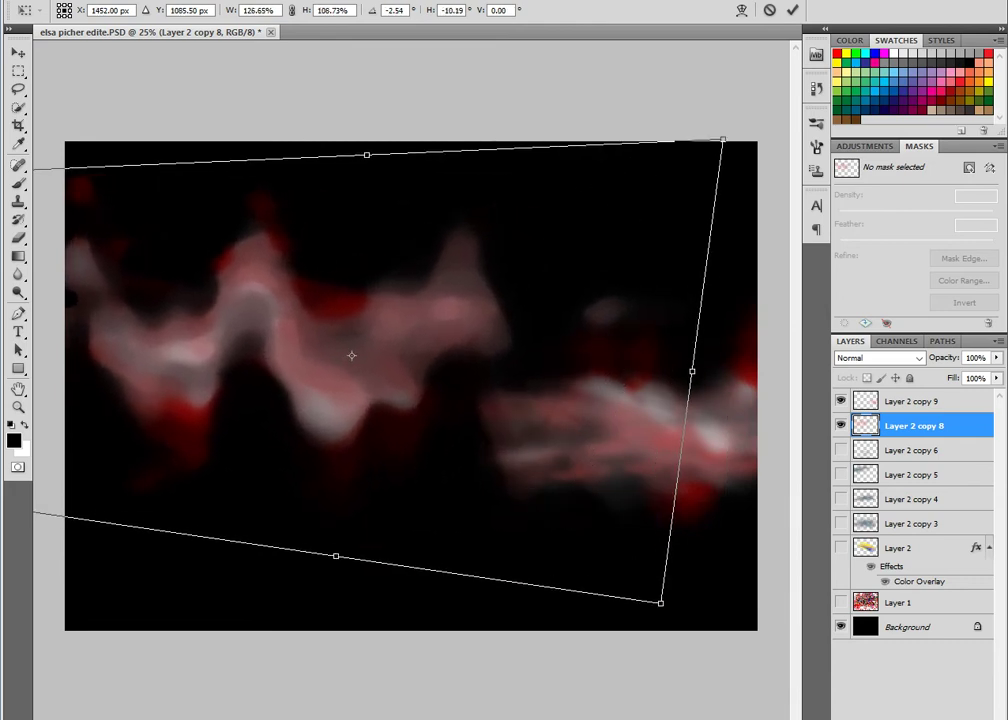
{"action": "key", "text": "Return"}
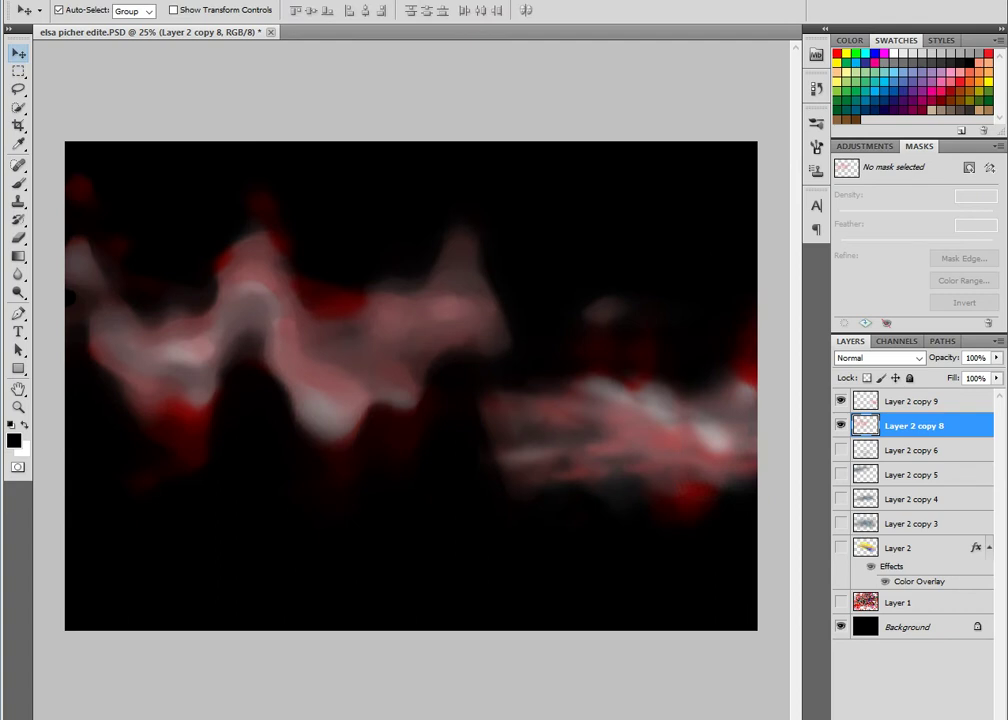
{"action": "key", "text": "ctrl+j"}
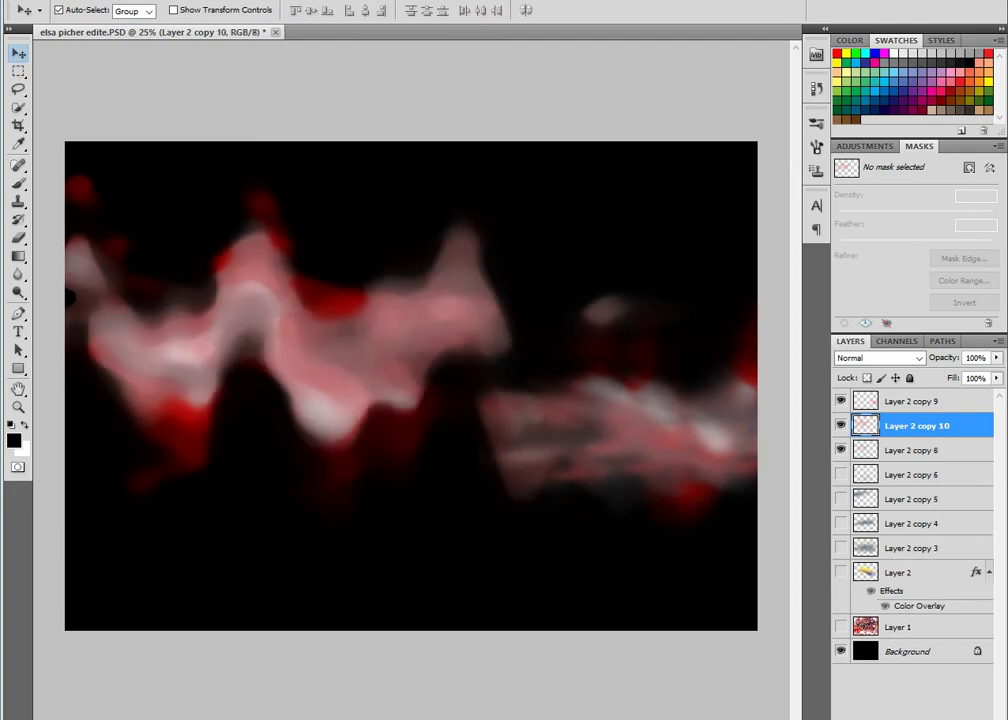
- Apply Levels with the black input raised to 69
{"action": "key", "text": "ctrl+l"}
{"action": "left_click_drag", "start_coordinate": [657, 216], "coordinate": [711, 216]}
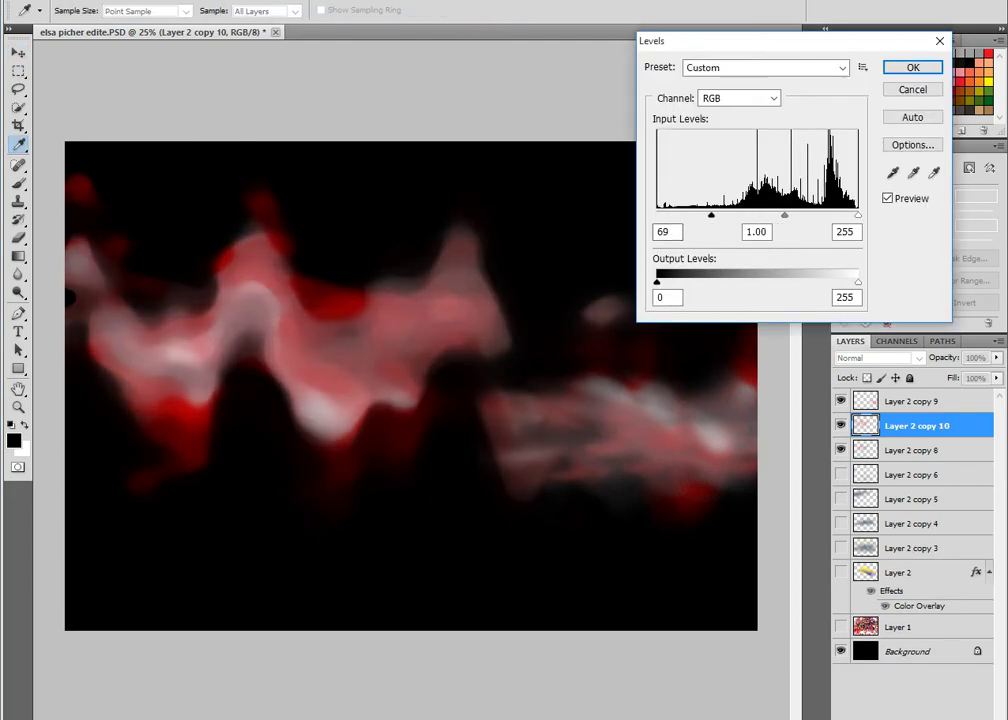
{"action": "key", "text": "Return"}
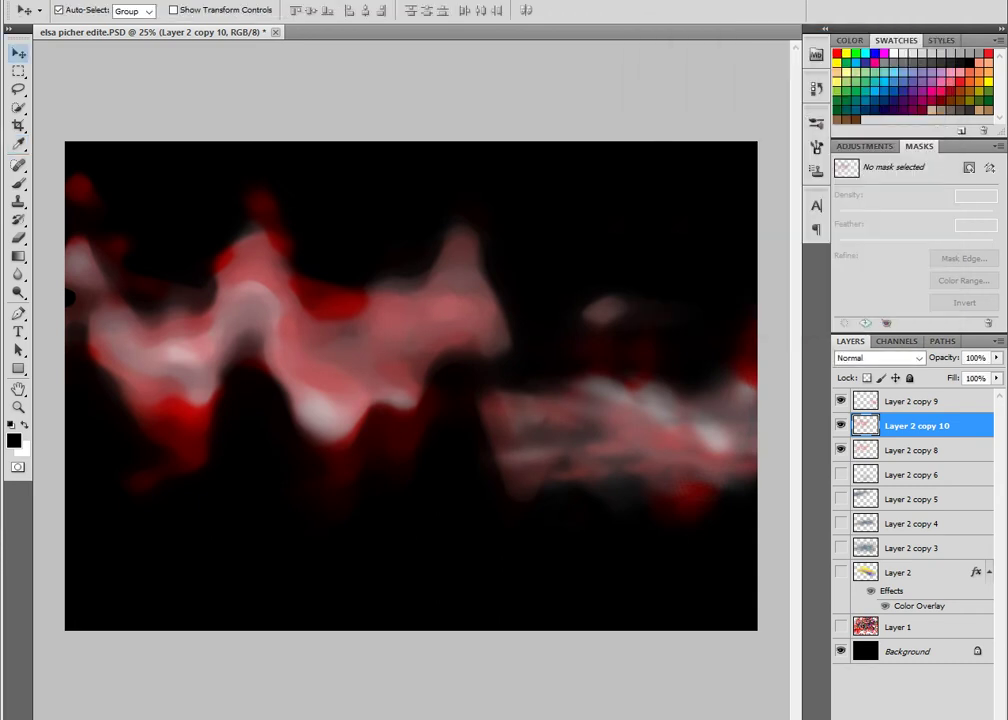
- Move Layer 2 copy 9's cloud down-left, reapply the Median filter, and reposition it up-left
{"action": "left_click_drag", "start_coordinate": [640, 420], "coordinate": [530, 515]}
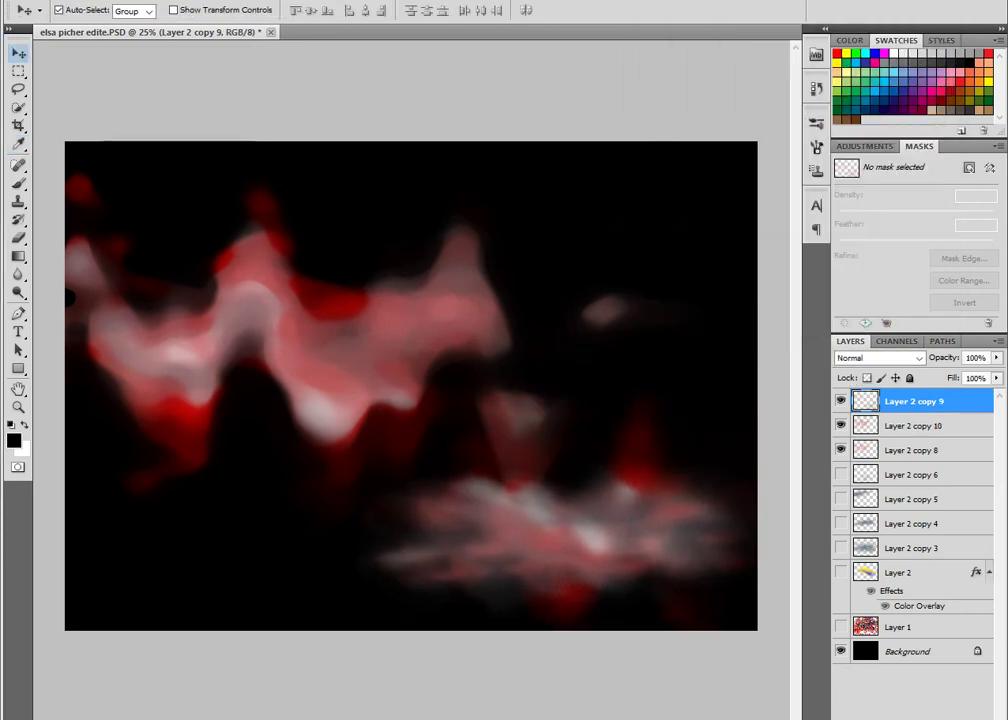
{"action": "key", "text": "alt+t"}
{"action": "key", "text": "Escape"}
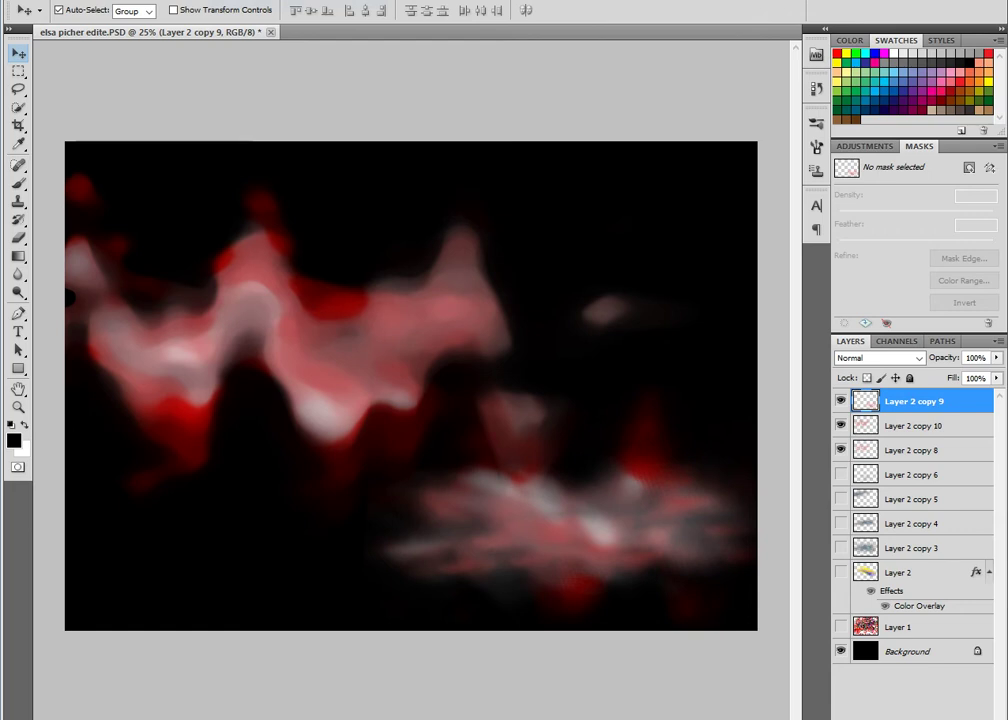
{"action": "key", "text": "ctrl+f"}
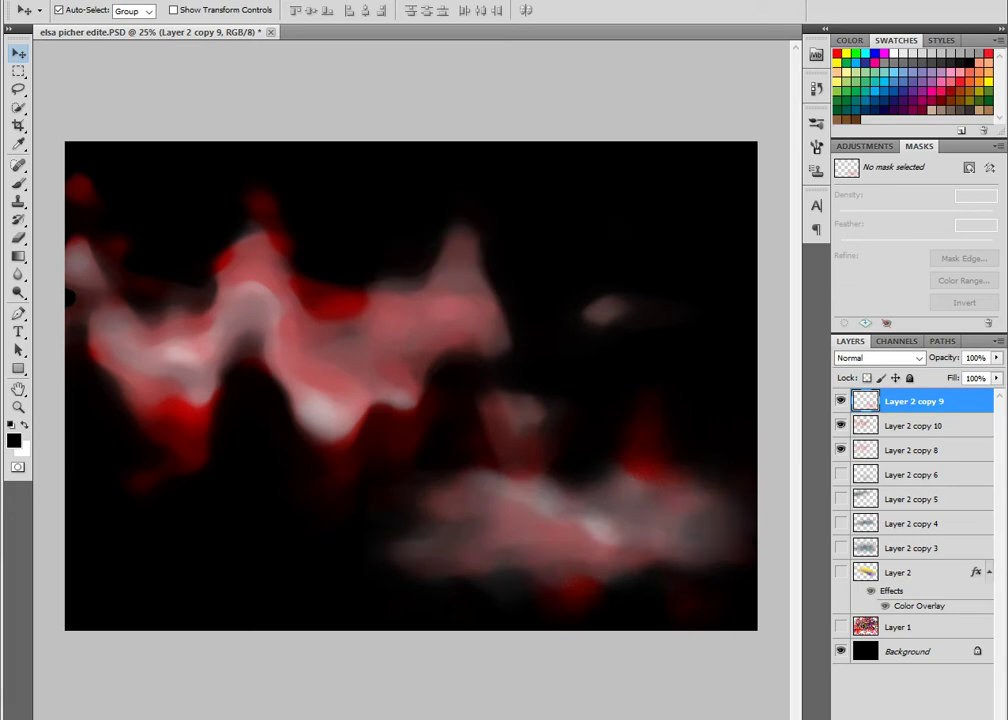
{"action": "mouse_move", "coordinate": [570, 520]}
{"action": "left_mouse_down"}
{"action": "mouse_move", "coordinate": [560, 350]}
{"action": "mouse_move", "coordinate": [545, 345]}
{"action": "mouse_move", "coordinate": [520, 430]}
{"action": "mouse_move", "coordinate": [500, 440]}
{"action": "left_mouse_up"}
- Distort and rotate Layer 2 copy 9 into a plume across the right half, nudge it down, and duplicate it
{"action": "key", "text": "ctrl+t"}
{"action": "left_click_drag", "start_coordinate": [700, 297], "coordinate": [600, 10]}
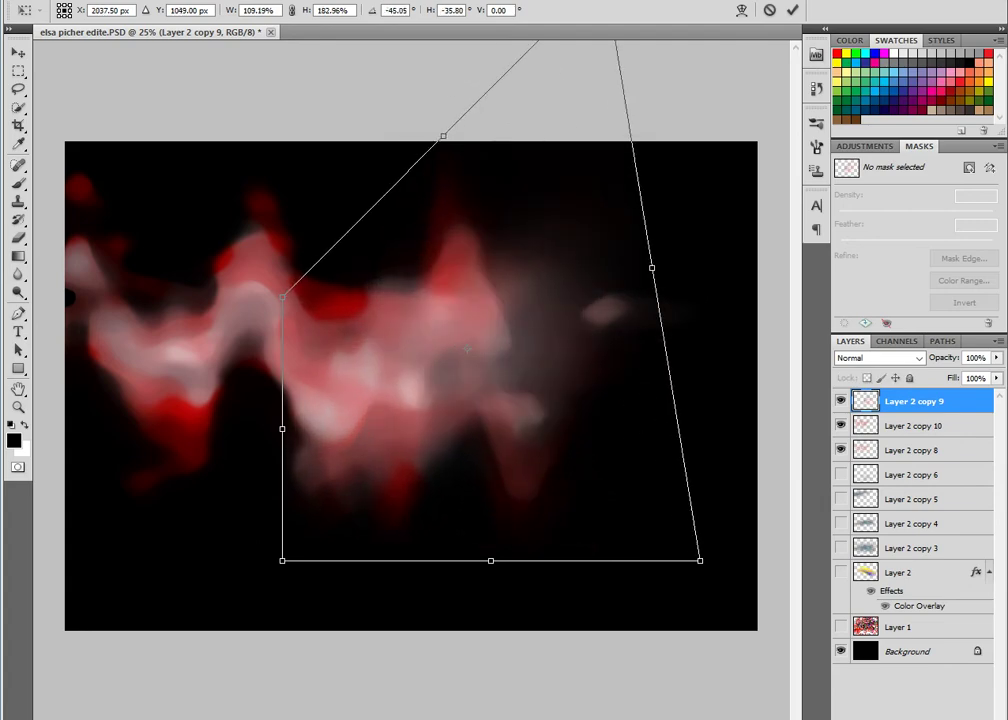
{"action": "left_click_drag", "start_coordinate": [715, 575], "coordinate": [780, 130]}
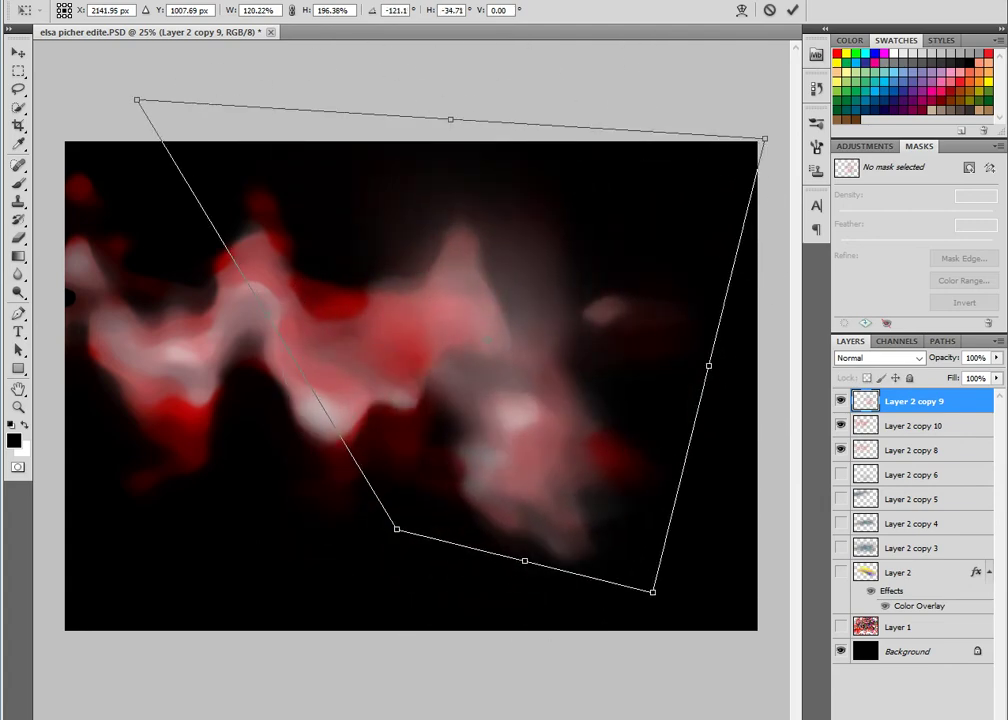
{"action": "left_click_drag", "start_coordinate": [450, 350], "coordinate": [540, 370]}
{"action": "left_click_drag", "start_coordinate": [790, 300], "coordinate": [770, 420]}
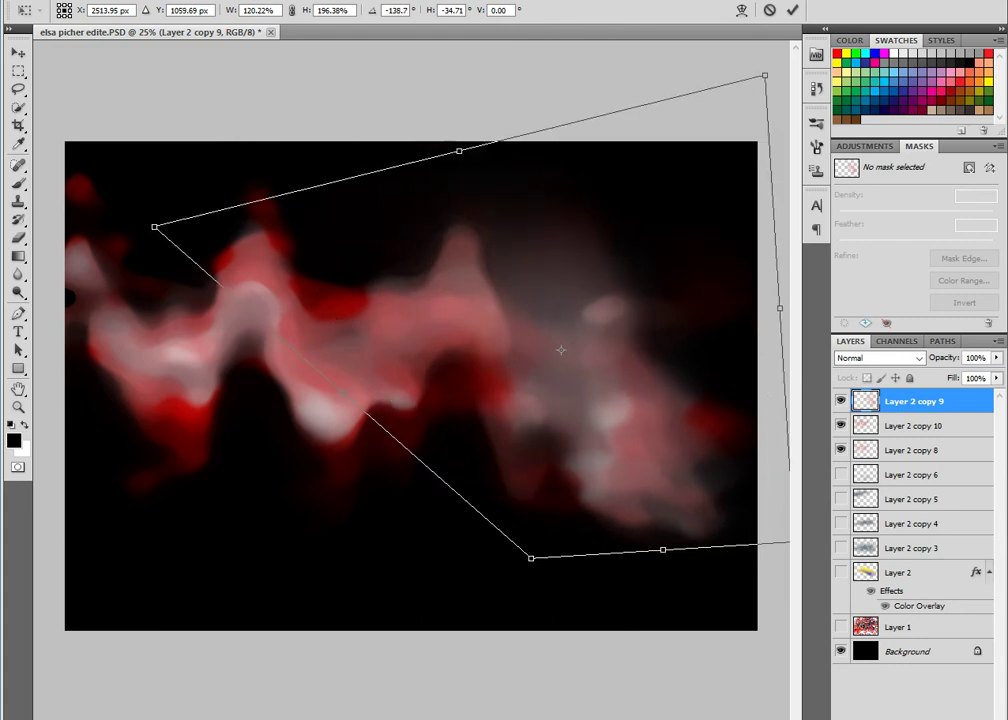
{"action": "key", "text": "Return"}
{"action": "left_click_drag", "start_coordinate": [540, 290], "coordinate": [550, 350]}
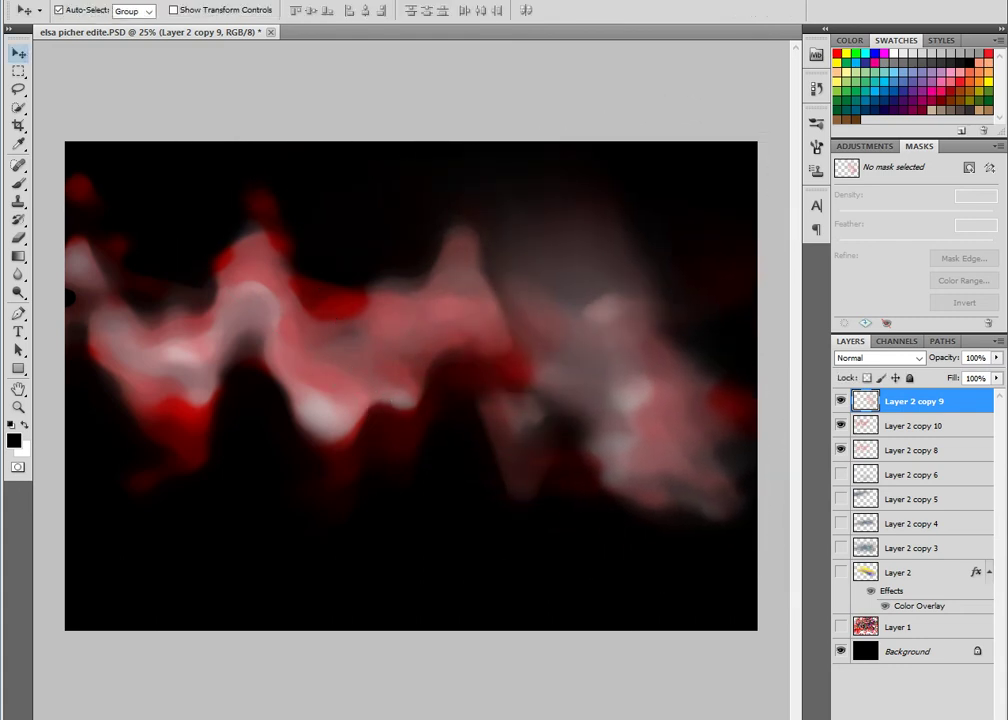
{"action": "key", "text": "ctrl+j"}
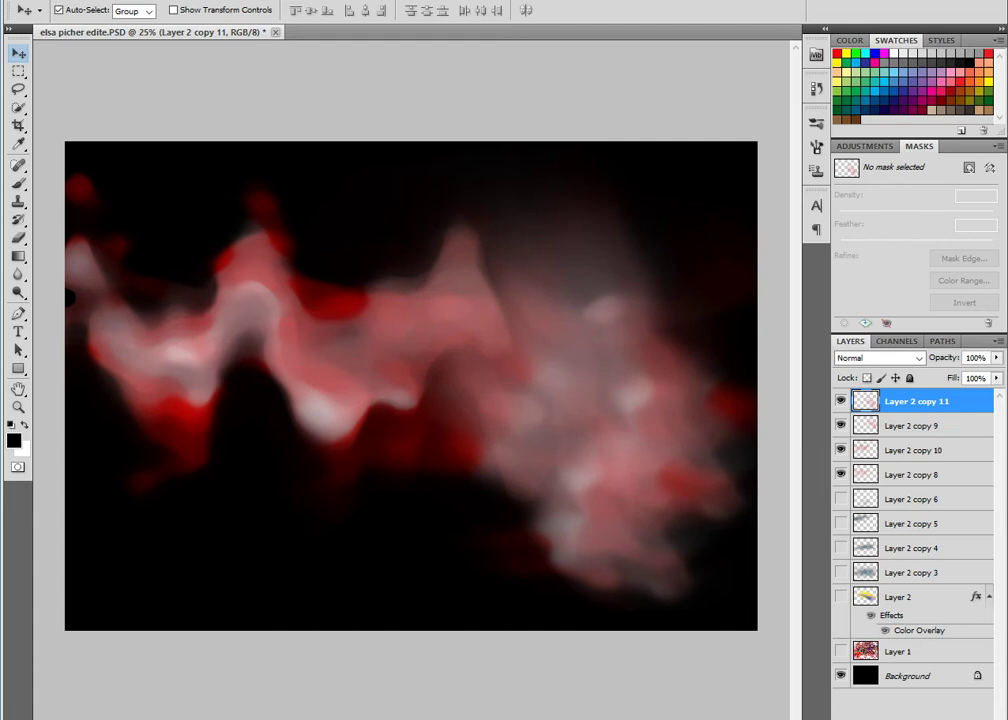
- Shrink the new cloud copy to about 57%, rotate it counter-clockwise, and place it upper right
{"action": "key", "text": "ctrl+t"}
{"action": "mouse_move", "coordinate": [758, 612]}
{"action": "left_mouse_down"}
{"action": "mouse_move", "coordinate": [567, 470]}
{"action": "mouse_move", "coordinate": [601, 495]}
{"action": "mouse_move", "coordinate": [612, 318]}
{"action": "left_mouse_up"}
{"action": "mouse_move", "coordinate": [500, 420]}
{"action": "left_mouse_down"}
{"action": "mouse_move", "coordinate": [607, 350]}
{"action": "mouse_move", "coordinate": [590, 306]}
{"action": "left_mouse_up"}
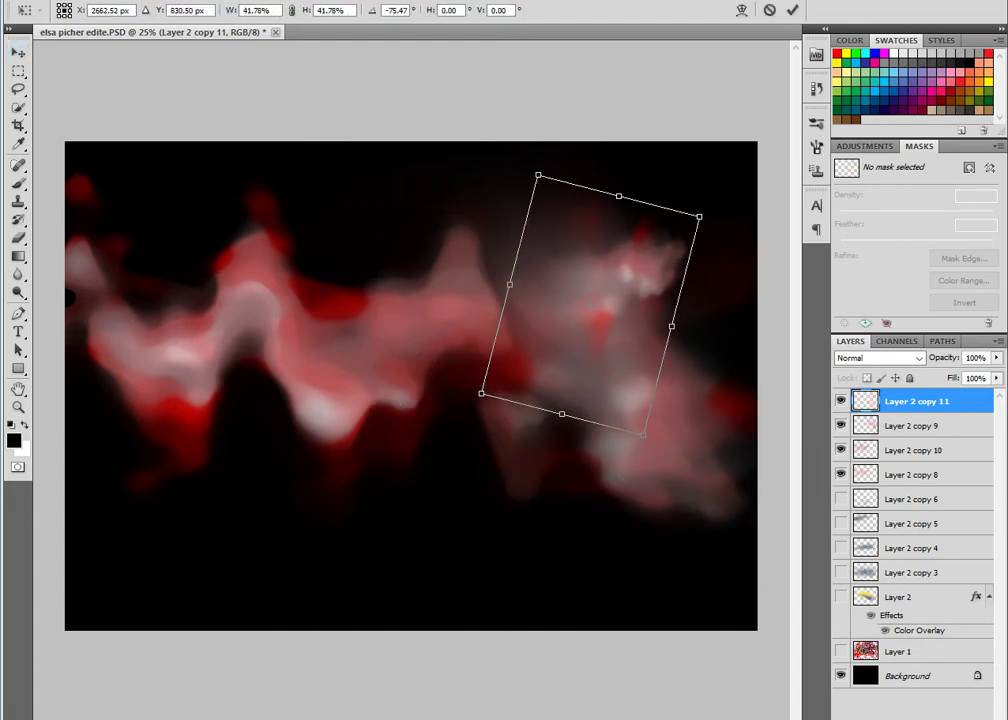
{"action": "left_click_drag", "start_coordinate": [538, 175], "coordinate": [518, 128]}
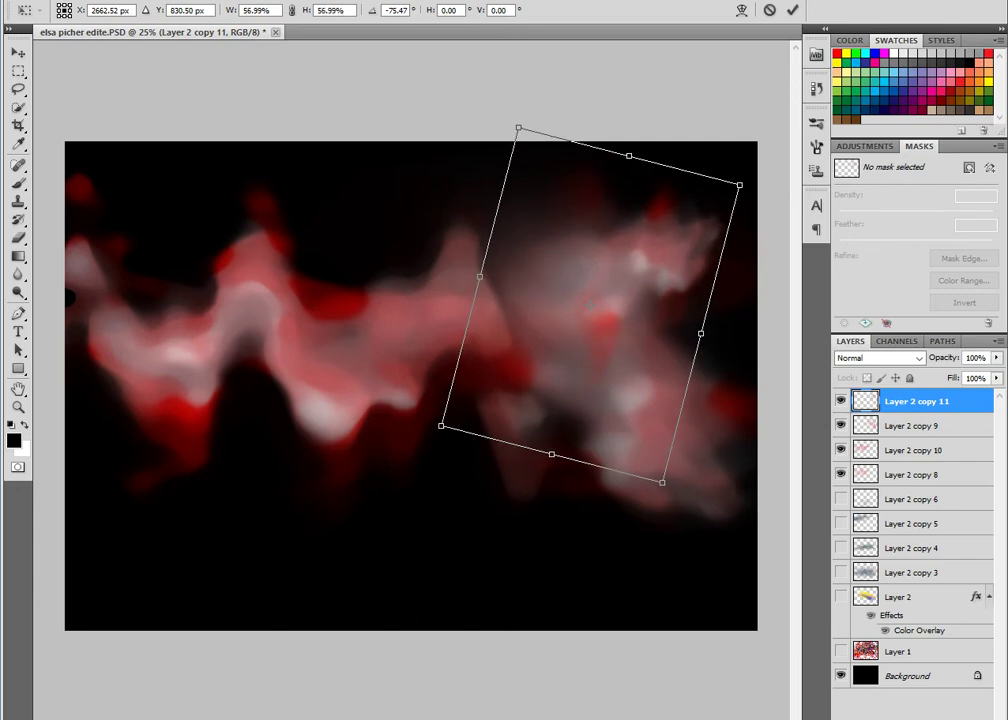
{"action": "key", "text": "Return"}
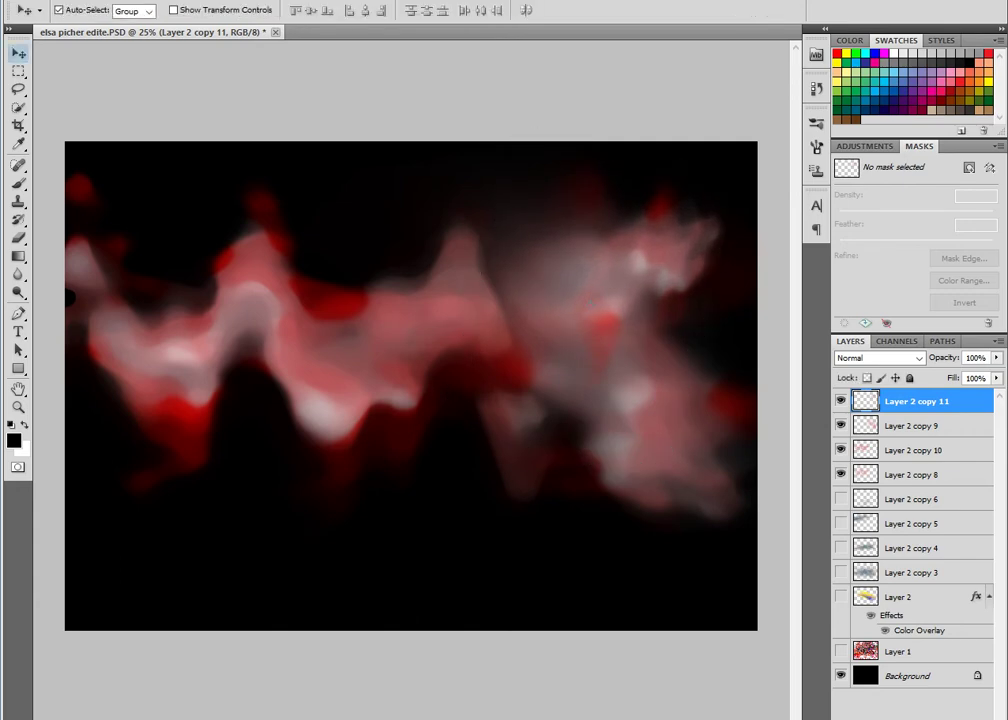
- Toggle the Background visibility to inspect layers, then Alt-drag another cloud copy into the lower middle
{"action": "left_click", "coordinate": [841, 676]}
{"action": "left_click", "coordinate": [841, 676]}
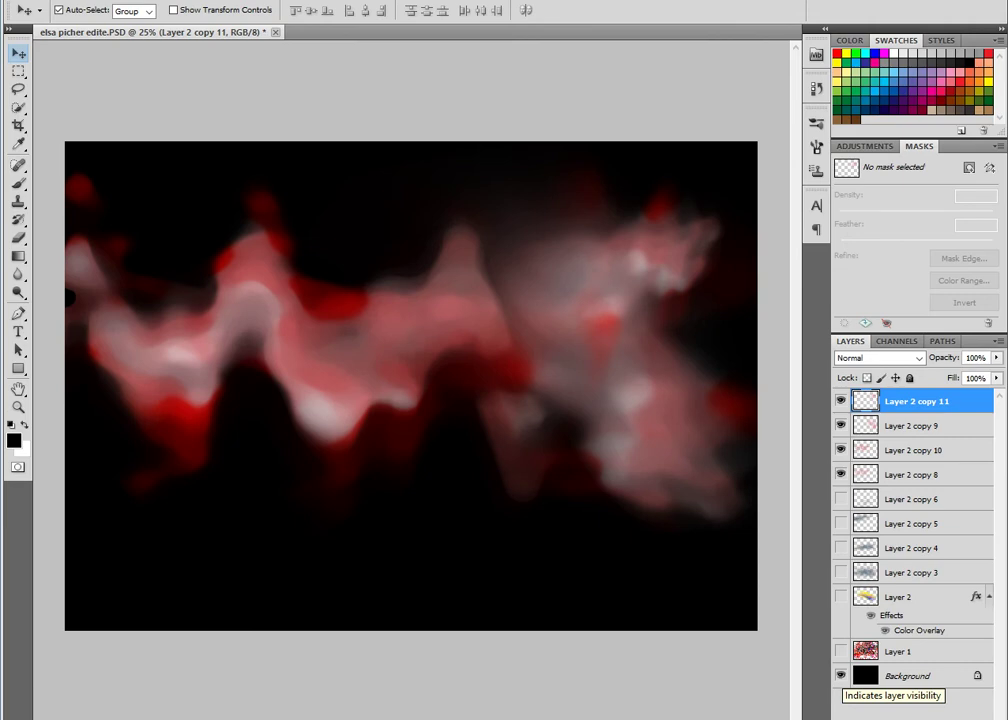
{"action": "left_click", "coordinate": [841, 676]}
{"action": "left_click", "coordinate": [841, 676]}
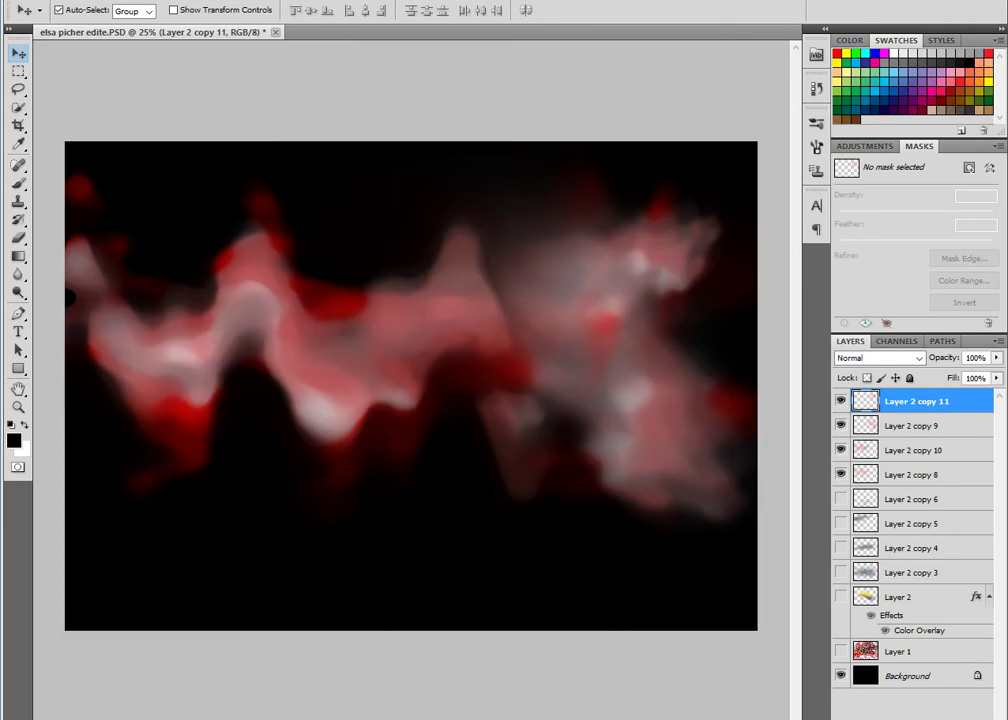
{"action": "left_click_drag", "start_coordinate": [450, 270], "coordinate": [260, 420]}
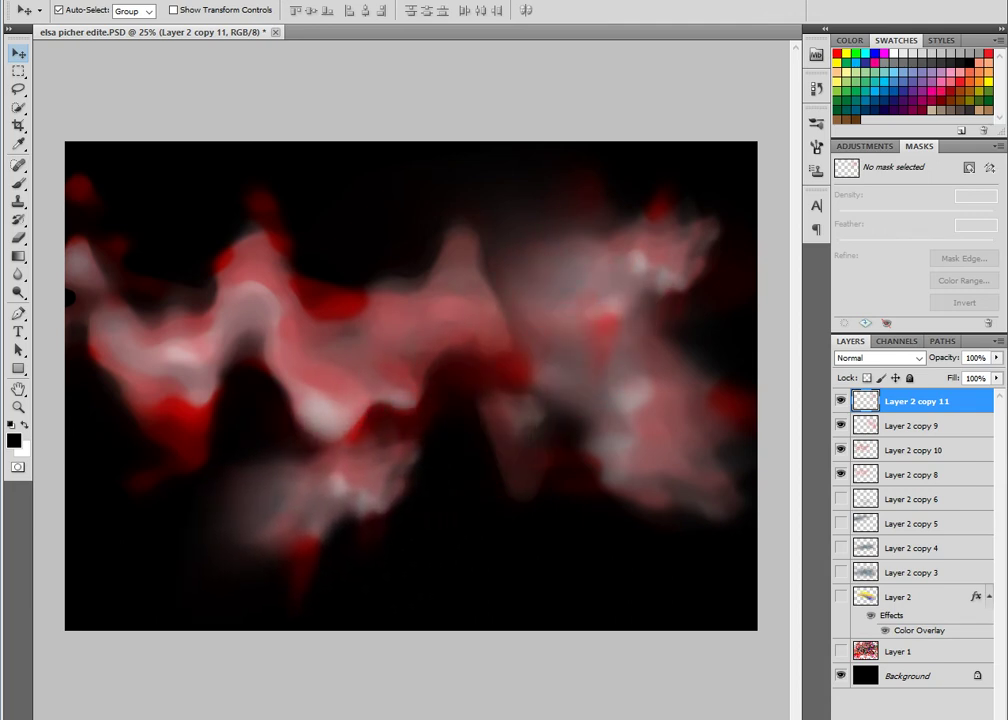
{"action": "key", "text": "ctrl+t"}
- Rotate Layer 2 copy 12 to about -178° at 79% over the red wave, then drop another copy lower-centre
{"action": "mouse_move", "coordinate": [430, 661]}
{"action": "left_mouse_down"}
{"action": "mouse_move", "coordinate": [378, 603]}
{"action": "mouse_move", "coordinate": [400, 605]}
{"action": "mouse_move", "coordinate": [326, 385]}
{"action": "left_mouse_up"}
{"action": "left_click_drag", "start_coordinate": [300, 520], "coordinate": [337, 245]}
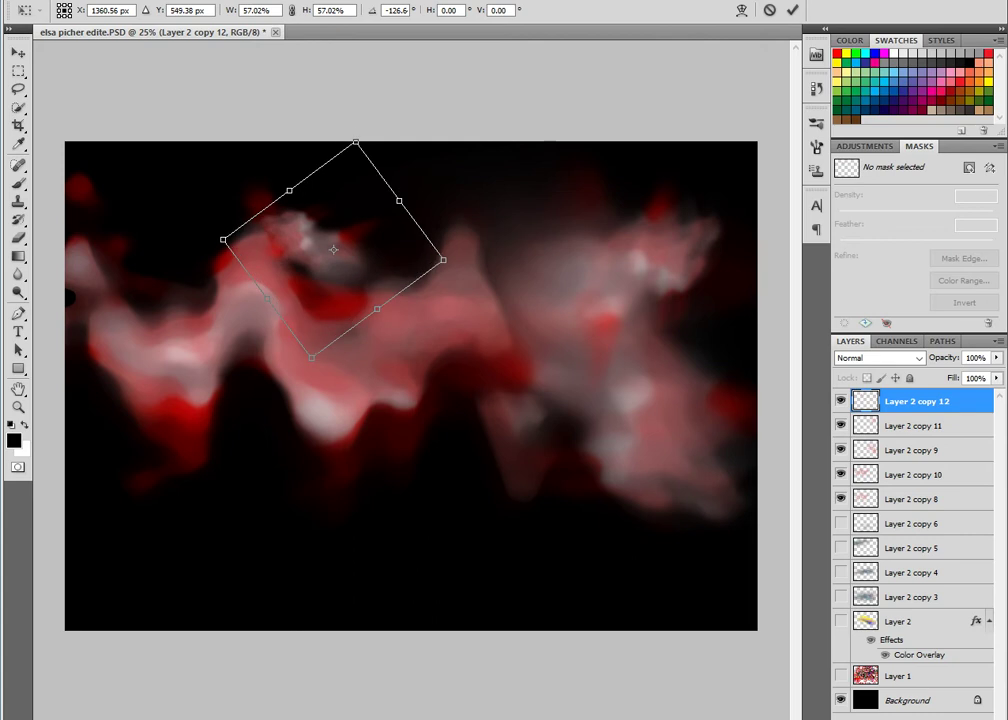
{"action": "left_click_drag", "start_coordinate": [455, 252], "coordinate": [418, 152]}
{"action": "mouse_move", "coordinate": [330, 250]}
{"action": "left_mouse_down"}
{"action": "mouse_move", "coordinate": [353, 342]}
{"action": "mouse_move", "coordinate": [326, 333]}
{"action": "left_mouse_up"}
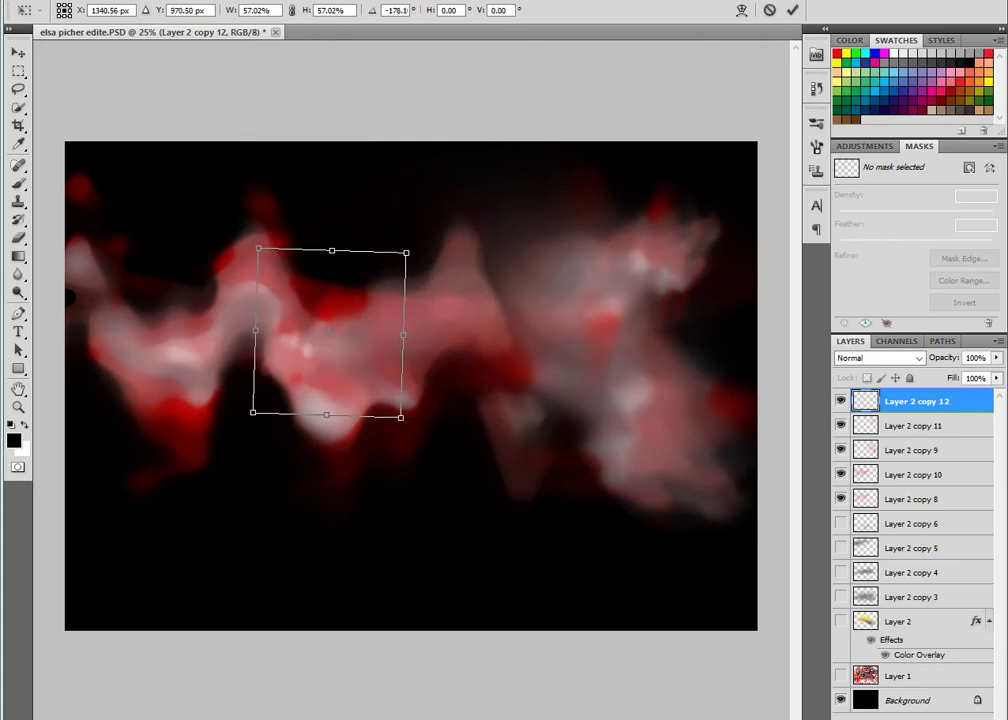
{"action": "left_click_drag", "start_coordinate": [253, 412], "coordinate": [220, 447]}
{"action": "key", "text": "Return"}
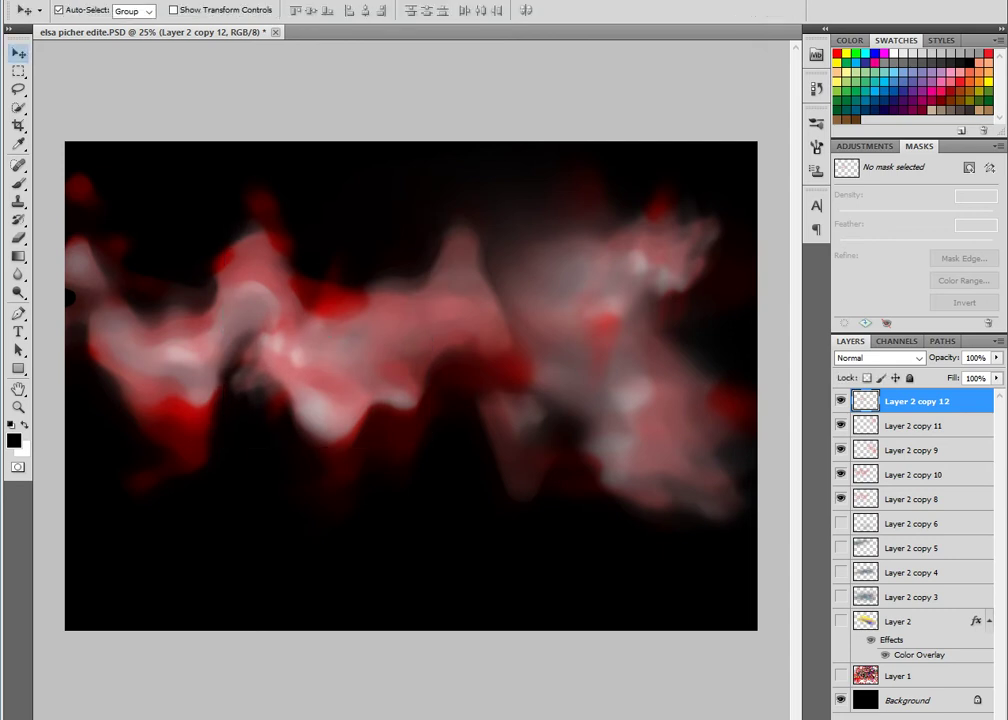
{"action": "mouse_move", "coordinate": [400, 373]}
{"action": "left_mouse_down"}
{"action": "mouse_move", "coordinate": [452, 305]}
{"action": "mouse_move", "coordinate": [460, 260]}
{"action": "mouse_move", "coordinate": [610, 230]}
{"action": "mouse_move", "coordinate": [340, 515]}
{"action": "mouse_move", "coordinate": [350, 545]}
{"action": "left_mouse_up"}
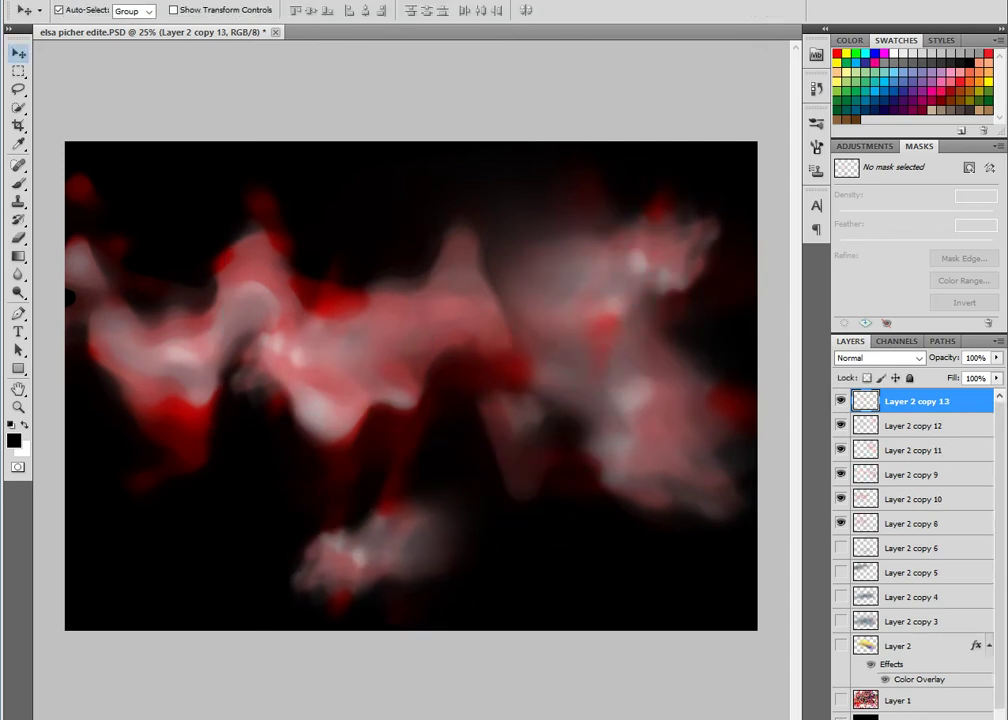
- Darken the newest cloud copy with Levels, black input at 107
{"action": "key", "text": "alt+t"}
{"action": "key", "text": "Escape"}
{"action": "key", "text": "ctrl+l"}
{"action": "left_click_drag", "start_coordinate": [657, 215], "coordinate": [741, 215]}
{"action": "key", "text": "Return"}
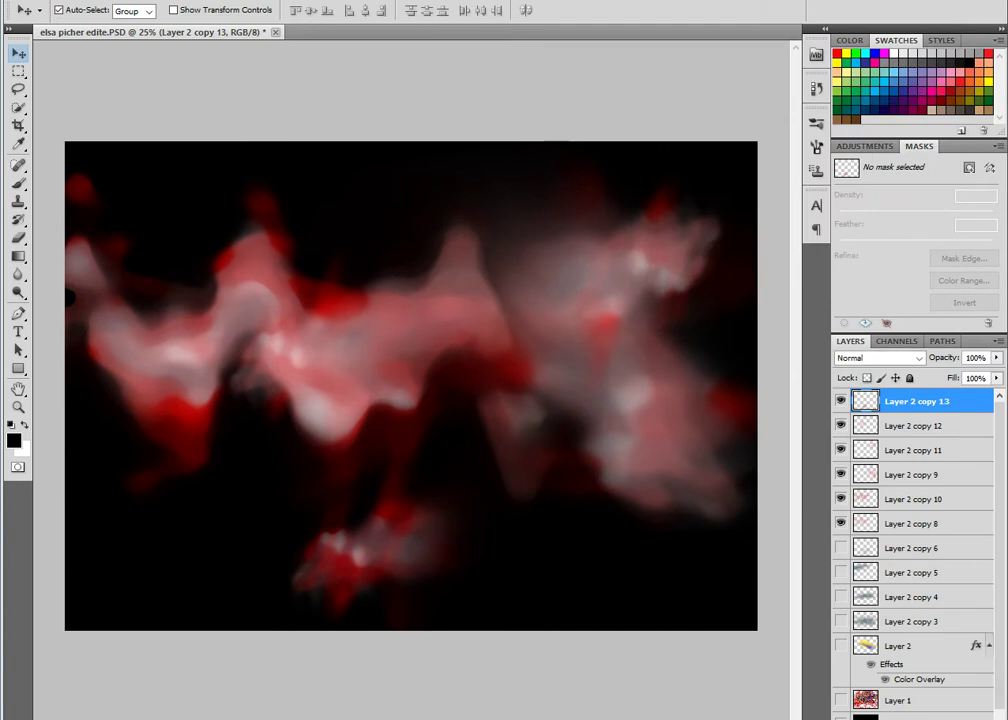
- Move the copy up-right, skew and warp it into a curved red streak, then duplicate it
{"action": "left_click_drag", "start_coordinate": [670, 280], "coordinate": [636, 306]}
{"action": "key", "text": "ctrl+t"}
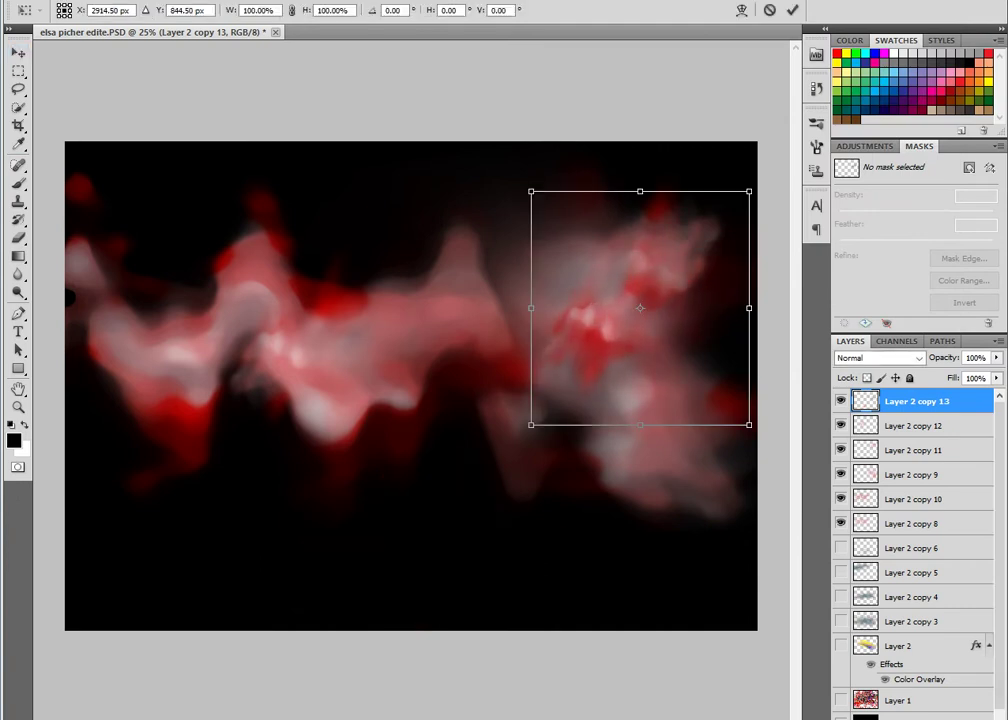
{"action": "left_click_drag", "start_coordinate": [530, 308], "coordinate": [518, 281]}
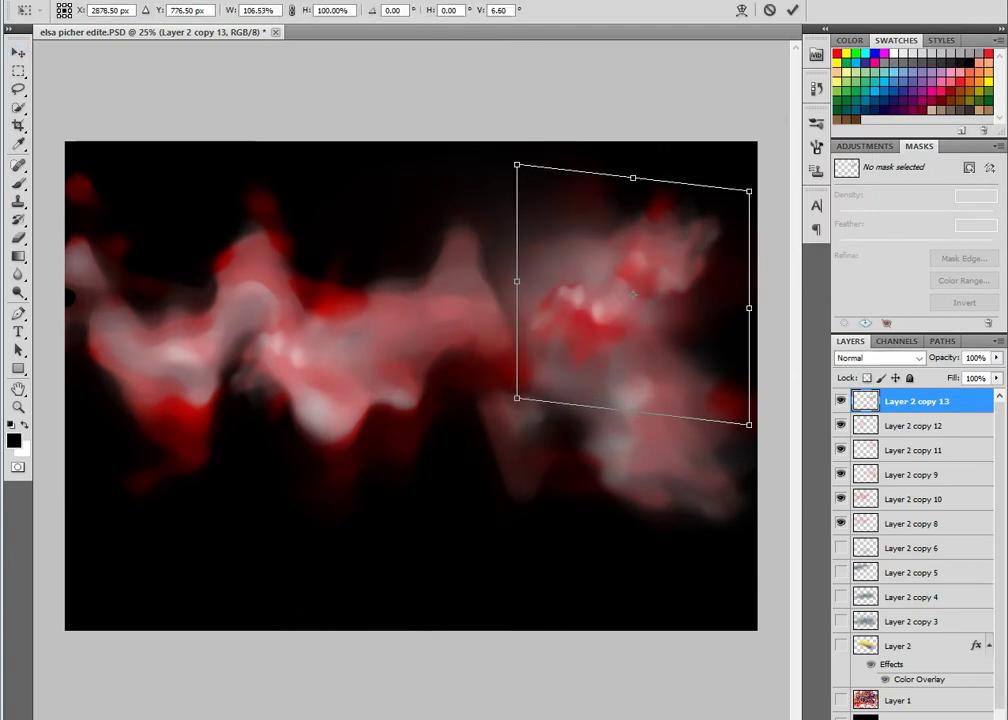
{"action": "left_click", "coordinate": [742, 10]}
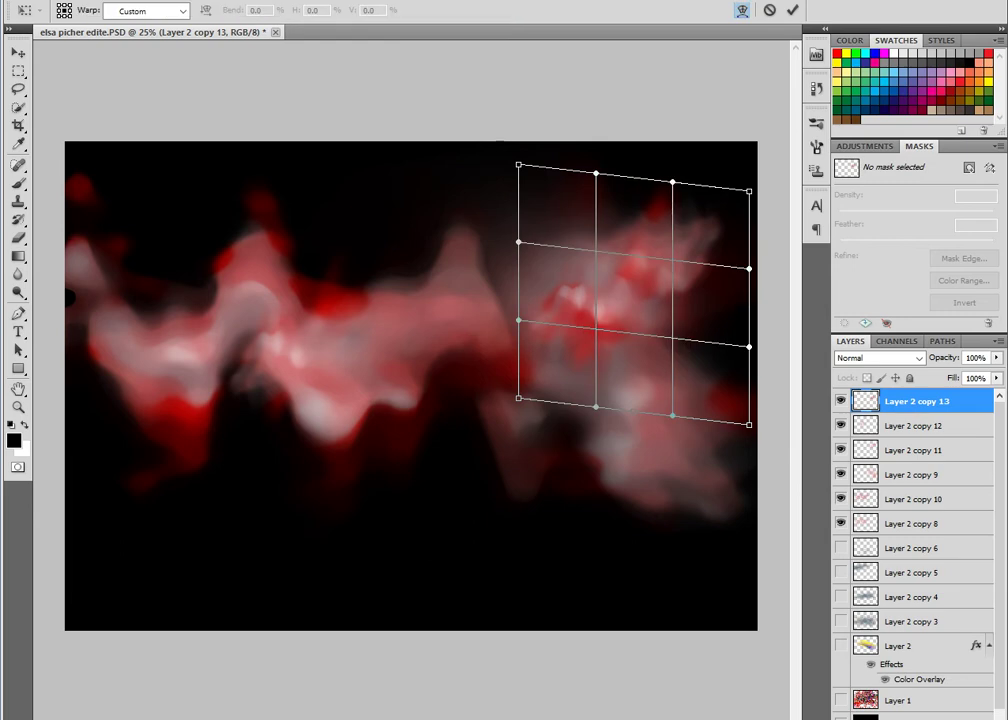
{"action": "left_click_drag", "start_coordinate": [600, 300], "coordinate": [645, 300]}
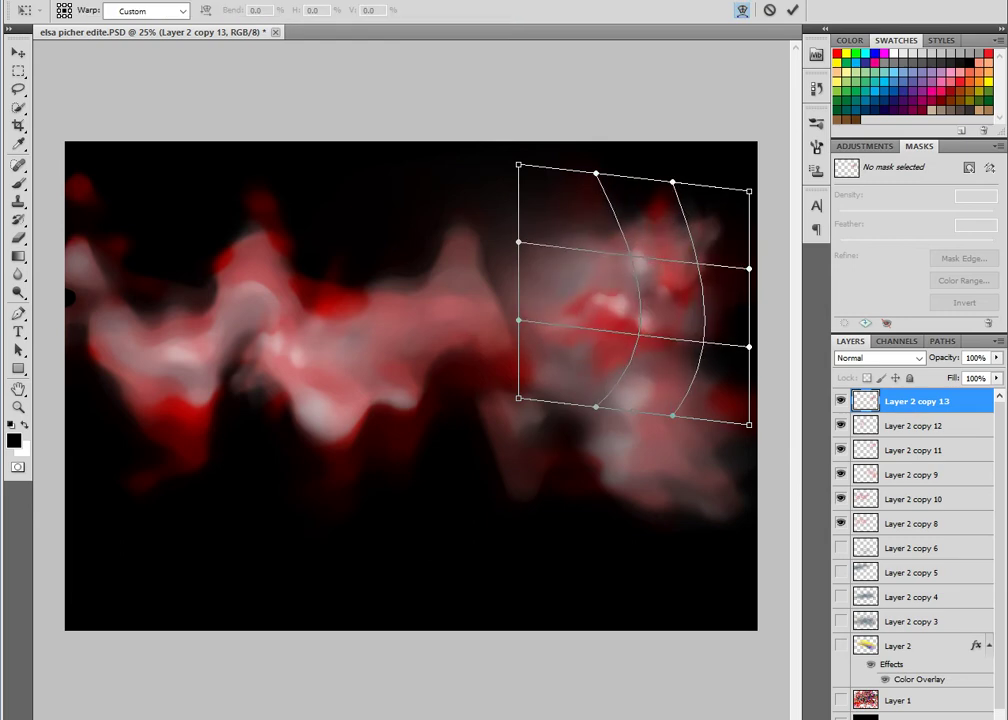
{"action": "mouse_move", "coordinate": [620, 320]}
{"action": "left_mouse_down"}
{"action": "mouse_move", "coordinate": [630, 345]}
{"action": "mouse_move", "coordinate": [630, 320]}
{"action": "left_mouse_up"}
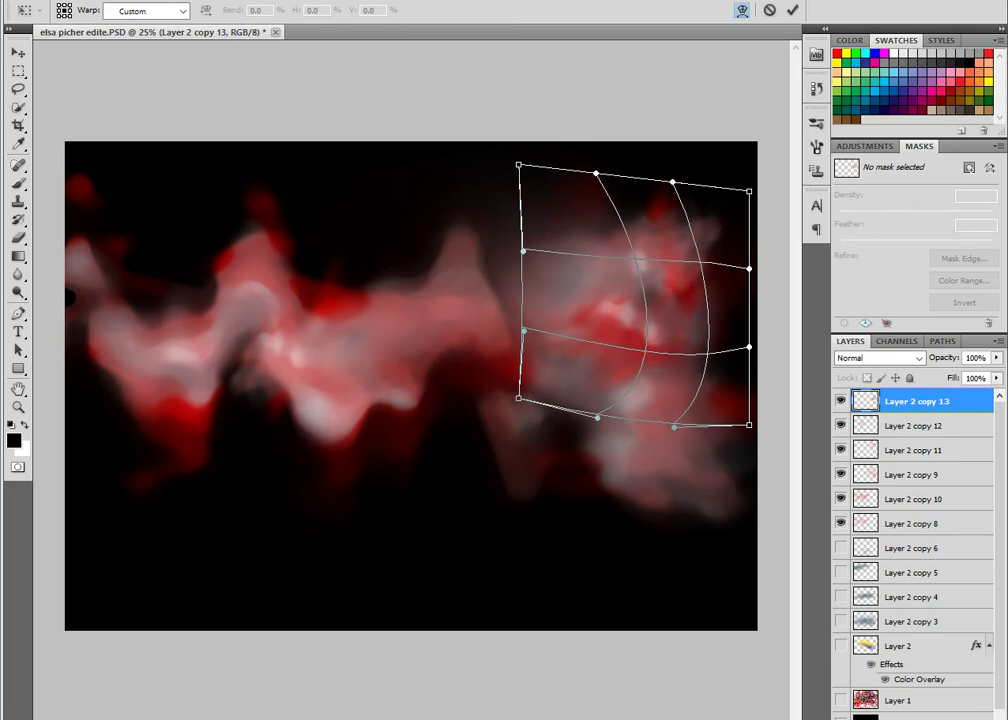
{"action": "left_click_drag", "start_coordinate": [524, 330], "coordinate": [438, 360]}
{"action": "left_click_drag", "start_coordinate": [518, 398], "coordinate": [459, 623]}
{"action": "key", "text": "Return"}
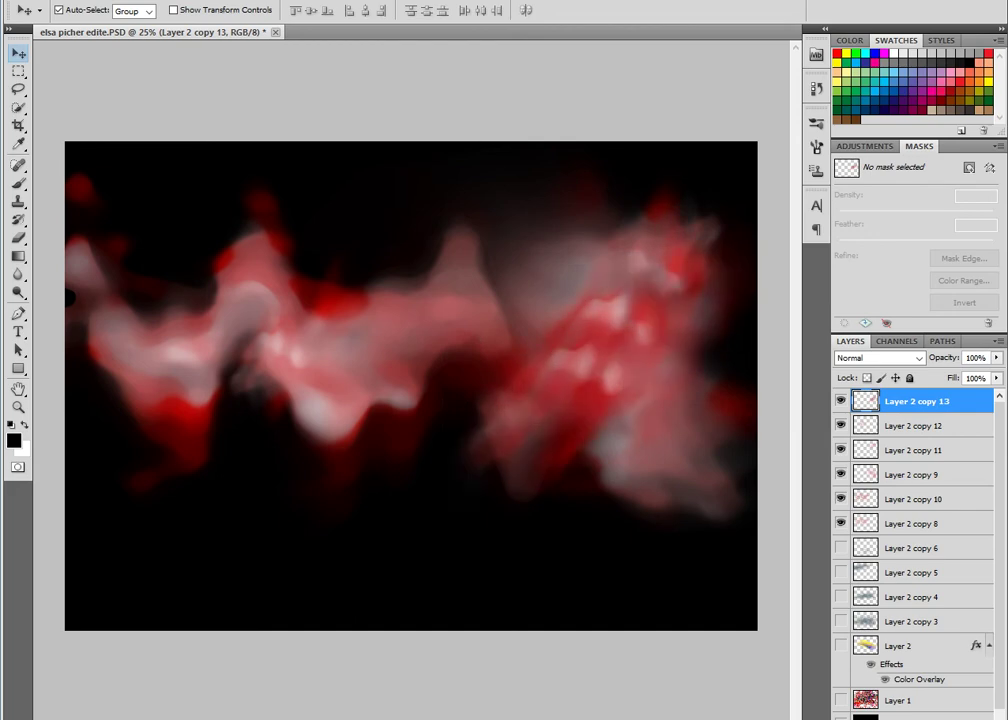
{"action": "key", "text": "ctrl+j"}
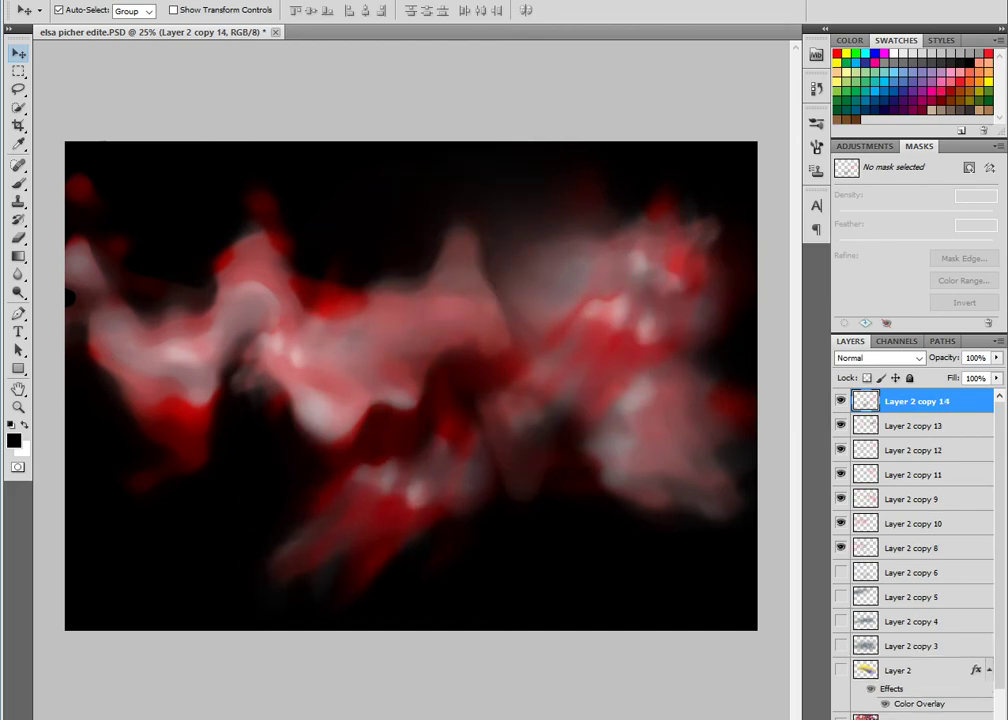
- Rotate Layer 2 copy 14 about -92°, stretch it upward to 166% width, and nudge it lower-centre
{"action": "key", "text": "ctrl+t"}
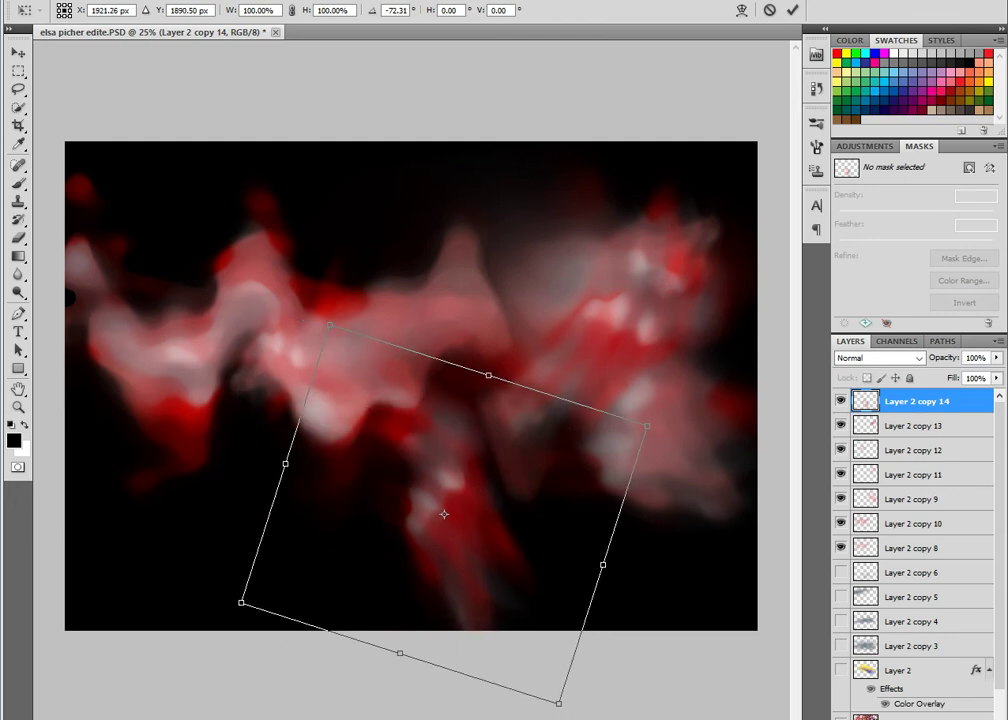
{"action": "left_click_drag", "start_coordinate": [427, 485], "coordinate": [443, 514]}
{"action": "left_click_drag", "start_coordinate": [600, 700], "coordinate": [632, 668]}
{"action": "left_click_drag", "start_coordinate": [604, 362], "coordinate": [592, 170]}
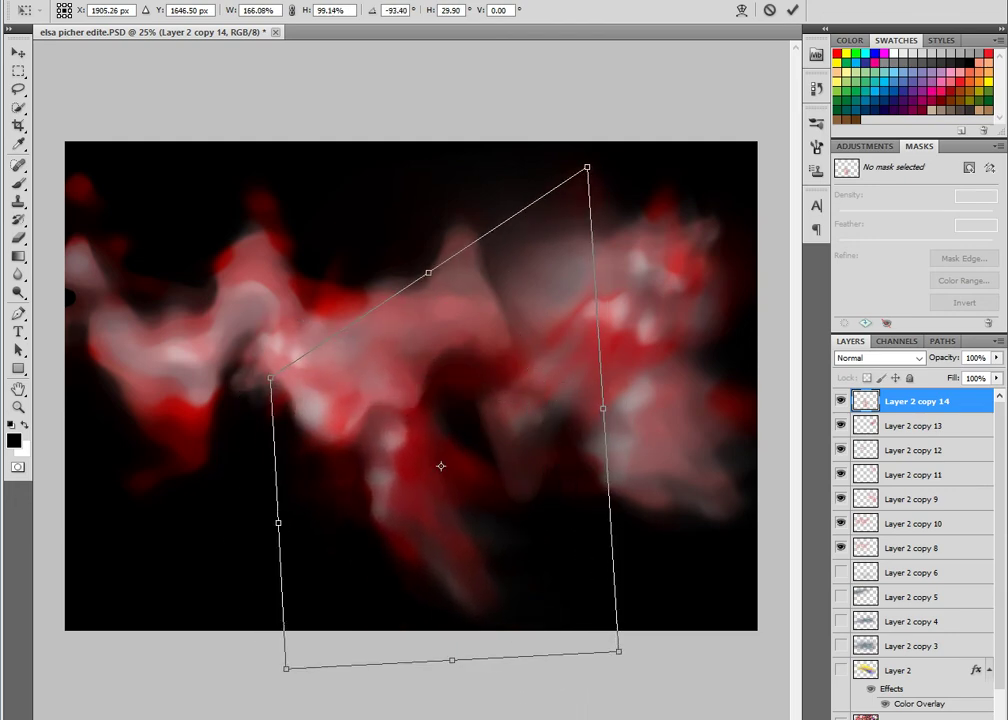
{"action": "key", "text": "Return"}
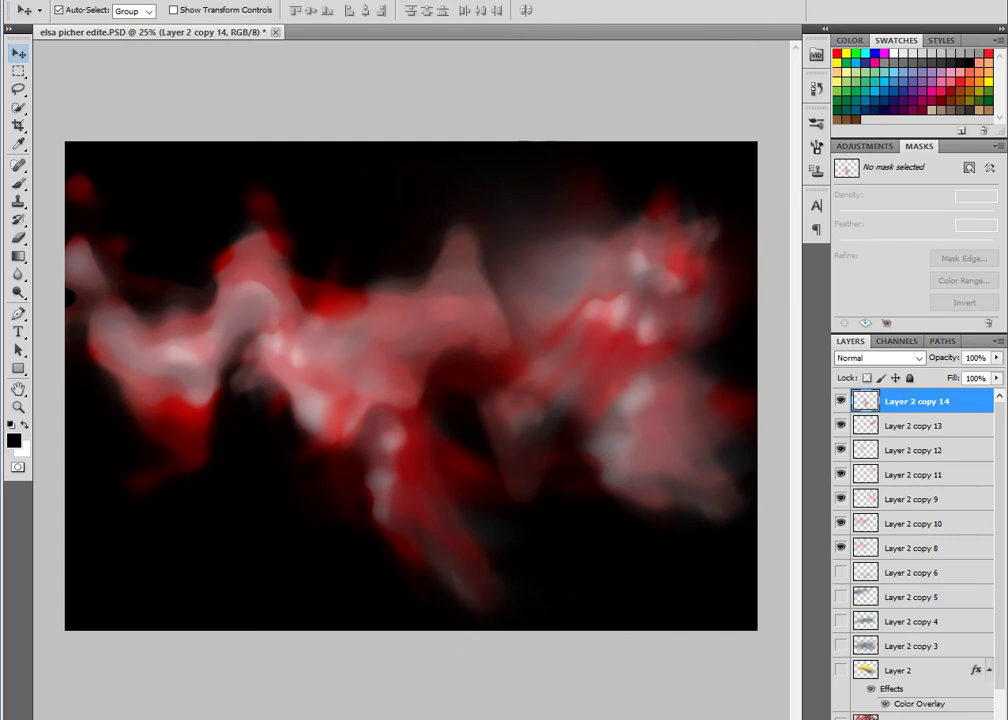
{"action": "left_click_drag", "start_coordinate": [385, 440], "coordinate": [390, 449]}
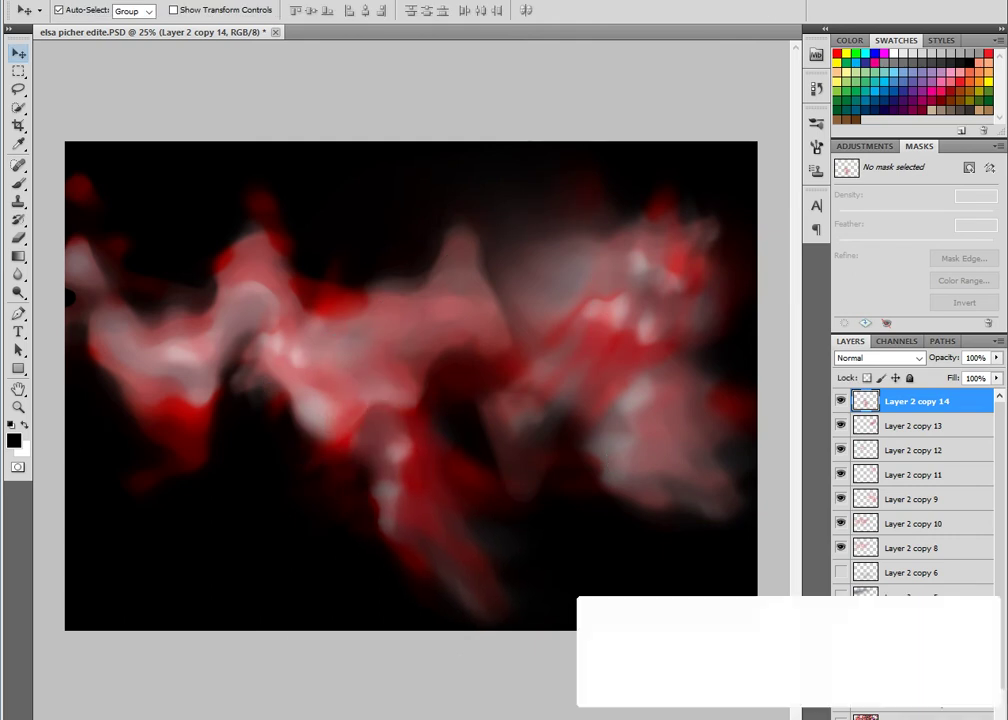
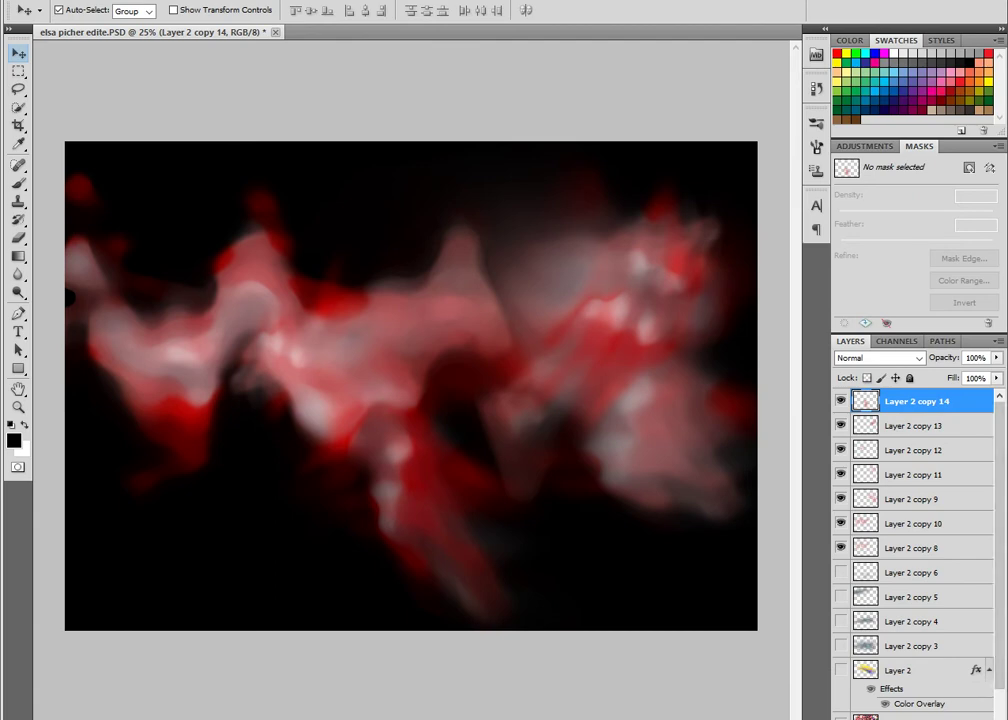
- Duplicate the document and merge its visible layers into the background
{"action": "key", "text": "alt+i"}
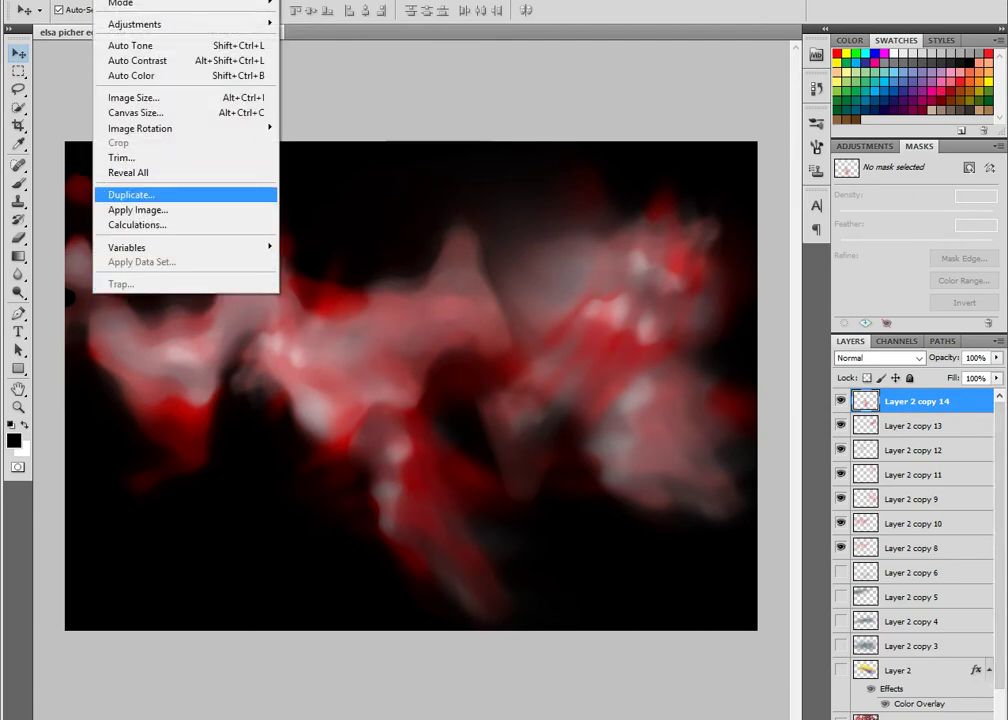
{"action": "left_click", "coordinate": [135, 194]}
{"action": "key", "text": "Return"}
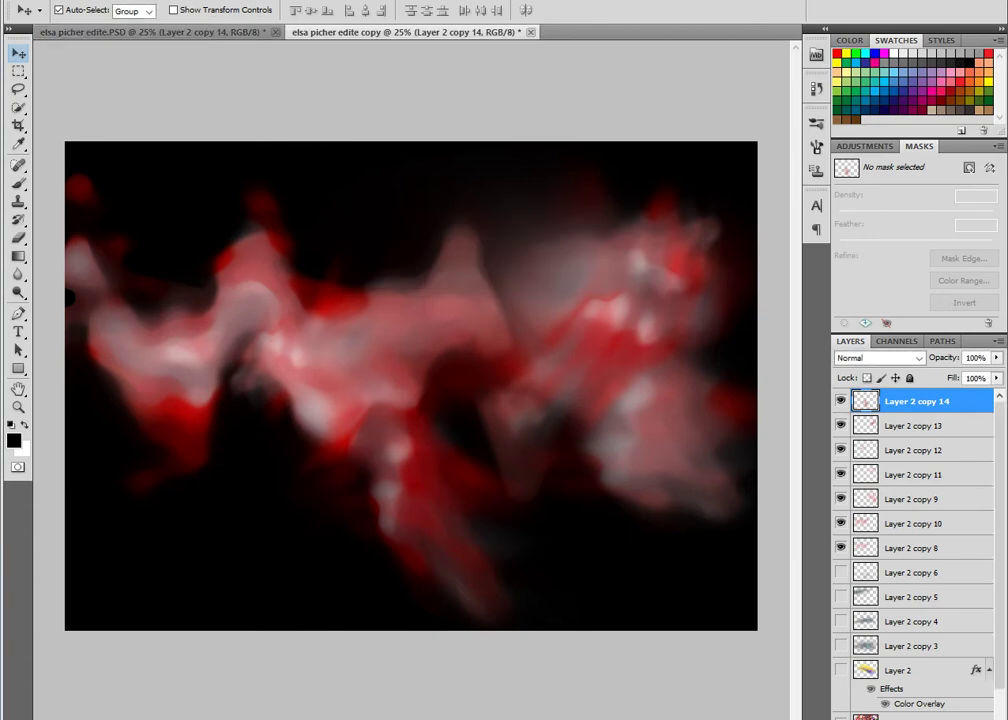
{"action": "key", "text": "ctrl+shift+e"}
- Copy the Background and give it an S-shaped Curves: brighter highlights, deeper shadows
{"action": "key", "text": "ctrl+j"}
{"action": "key", "text": "ctrl+m"}
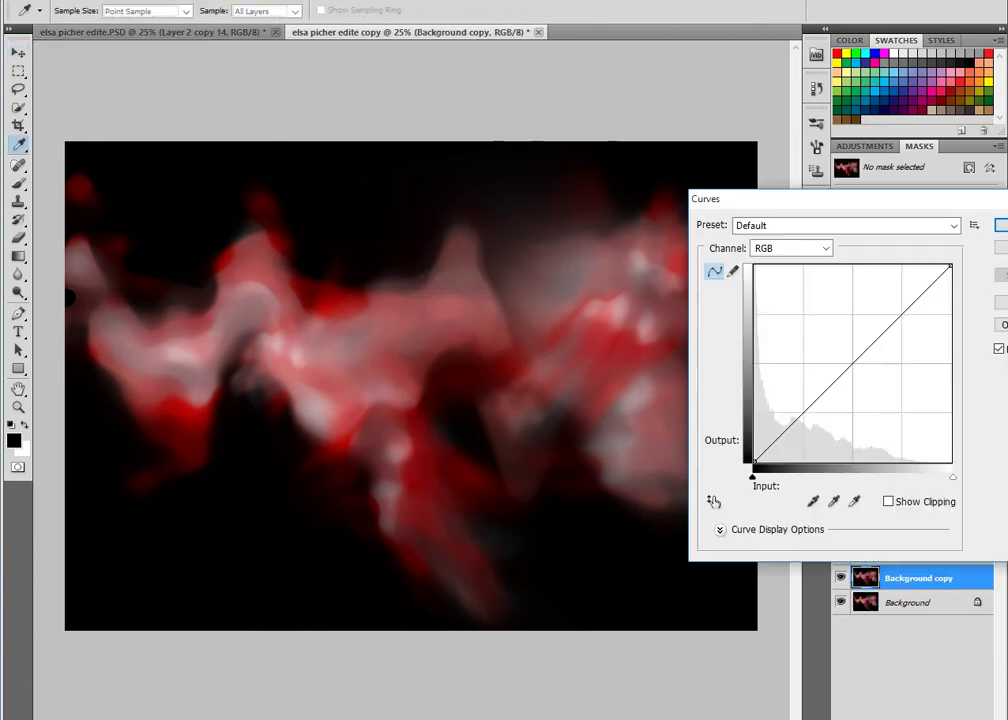
{"action": "mouse_move", "coordinate": [867, 350]}
{"action": "left_mouse_down"}
{"action": "mouse_move", "coordinate": [866, 326]}
{"action": "mouse_move", "coordinate": [877, 328]}
{"action": "left_mouse_up"}
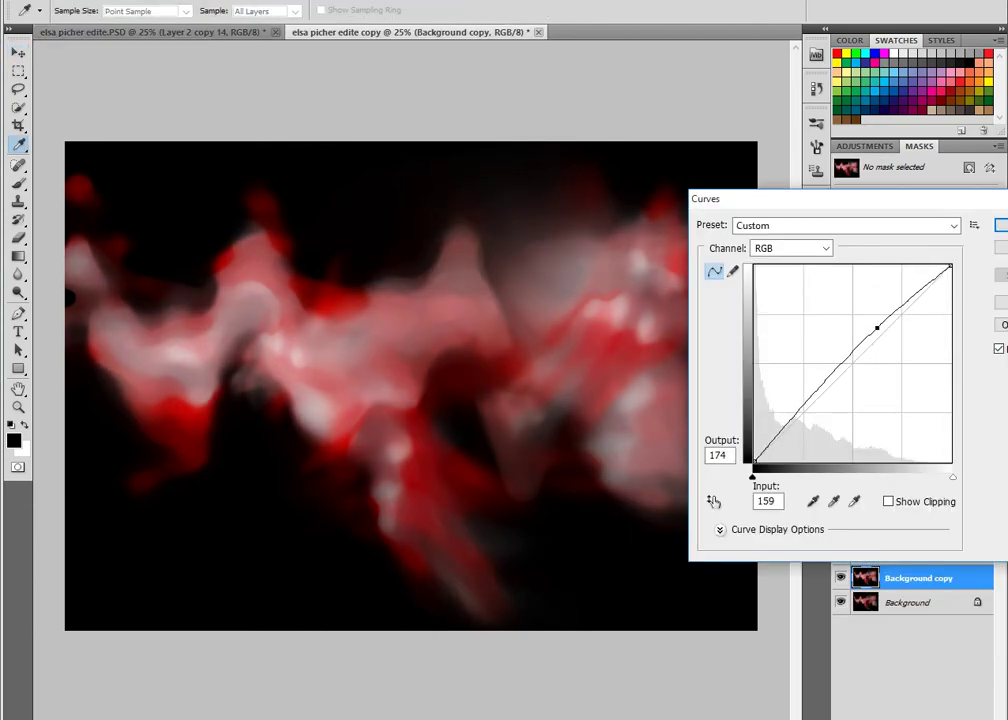
{"action": "left_click_drag", "start_coordinate": [827, 384], "coordinate": [830, 388]}
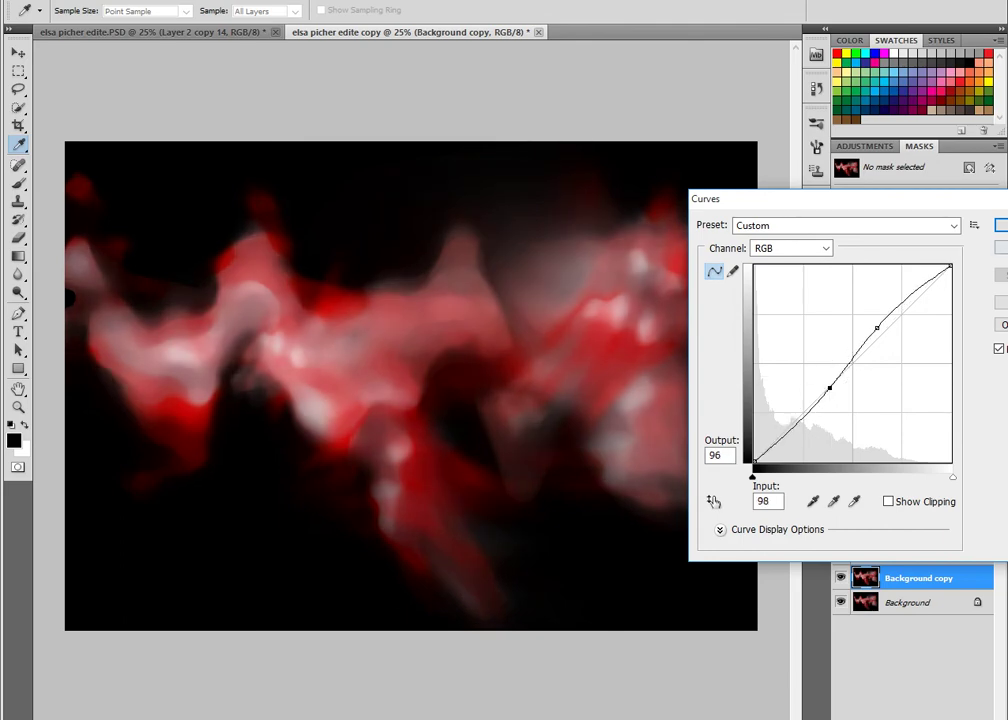
{"action": "key", "text": "Return"}
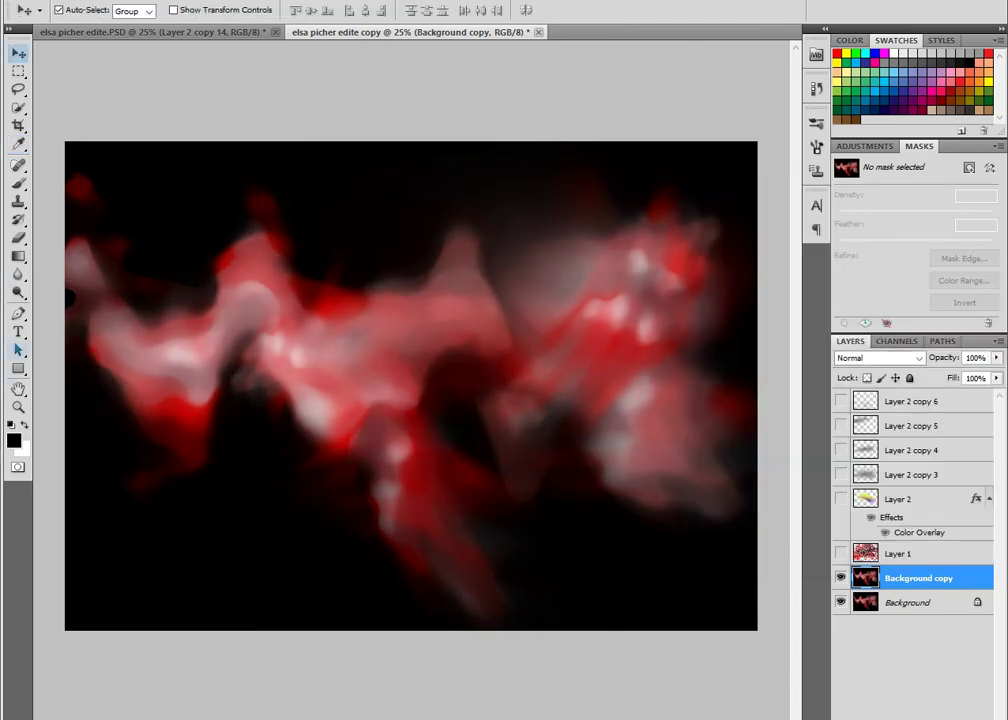
- Dodge the left red ribbon and set the Dodge brush size to 185 px
{"action": "key", "text": "o"}
{"action": "mouse_move", "coordinate": [245, 318]}
{"action": "left_mouse_down"}
{"action": "mouse_move", "coordinate": [300, 405]}
{"action": "mouse_move", "coordinate": [390, 491]}
{"action": "left_mouse_up"}
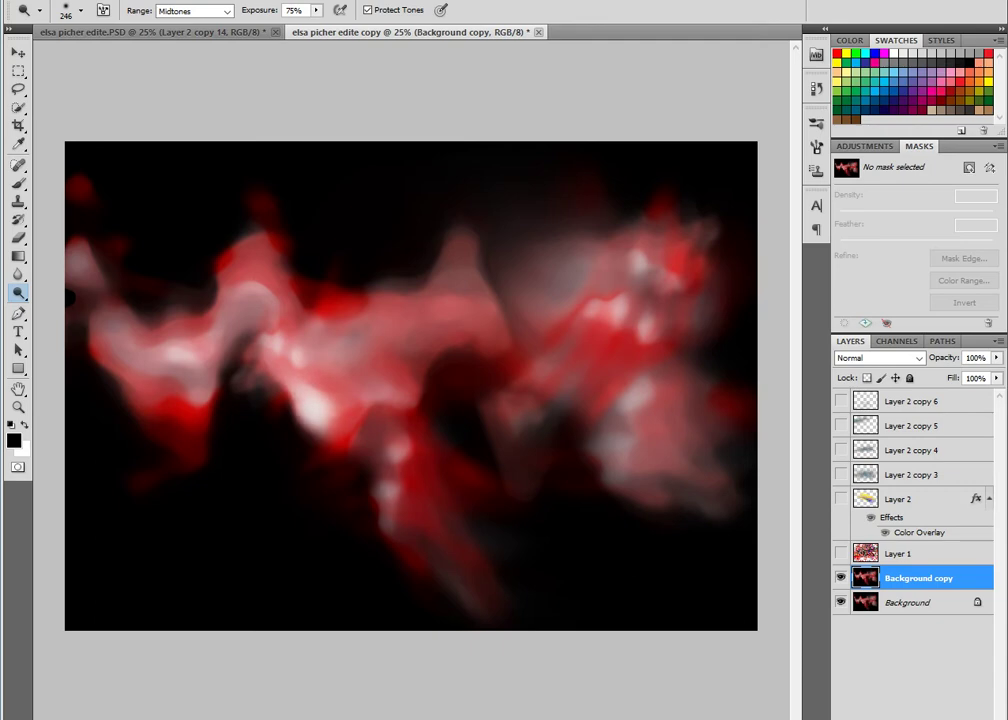
{"action": "right_click", "coordinate": [219, 418]}
{"action": "type", "text": "185"}
{"action": "key", "text": "Return"}
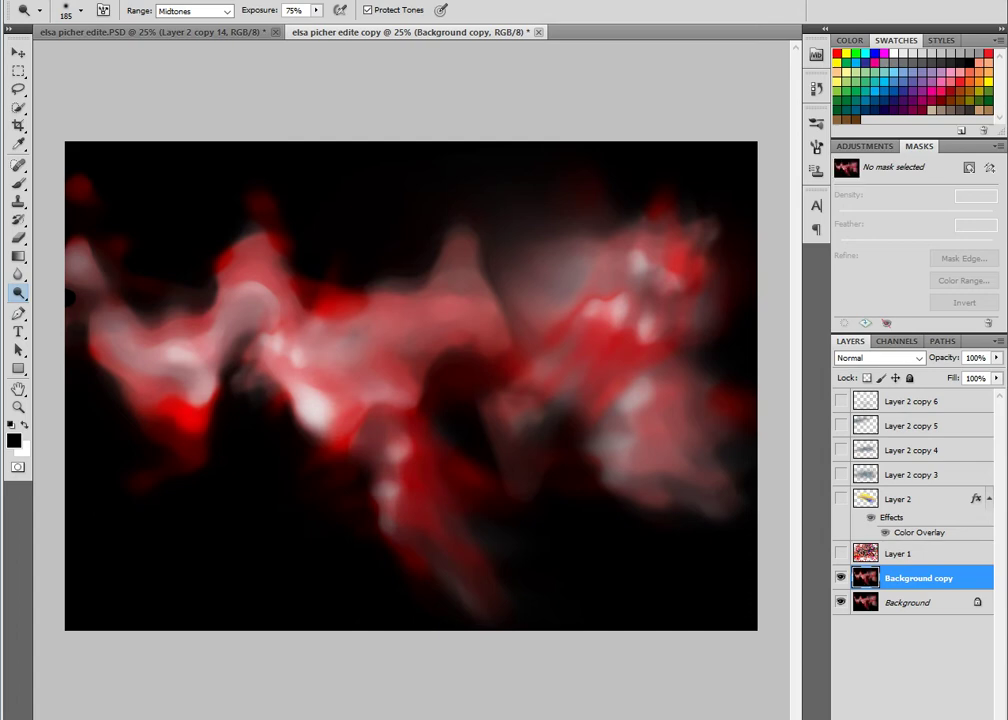
- Dodge highlights across the upper, central and right-hand red smoke
{"action": "left_click_drag", "start_coordinate": [377, 225], "coordinate": [478, 285]}
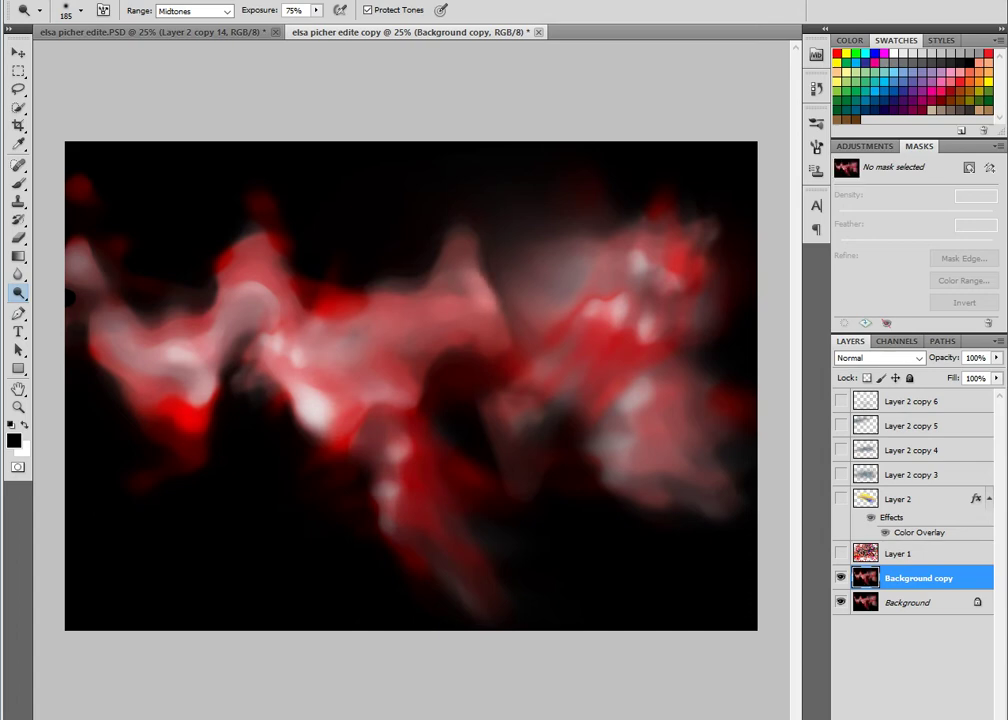
{"action": "left_click_drag", "start_coordinate": [332, 290], "coordinate": [262, 229]}
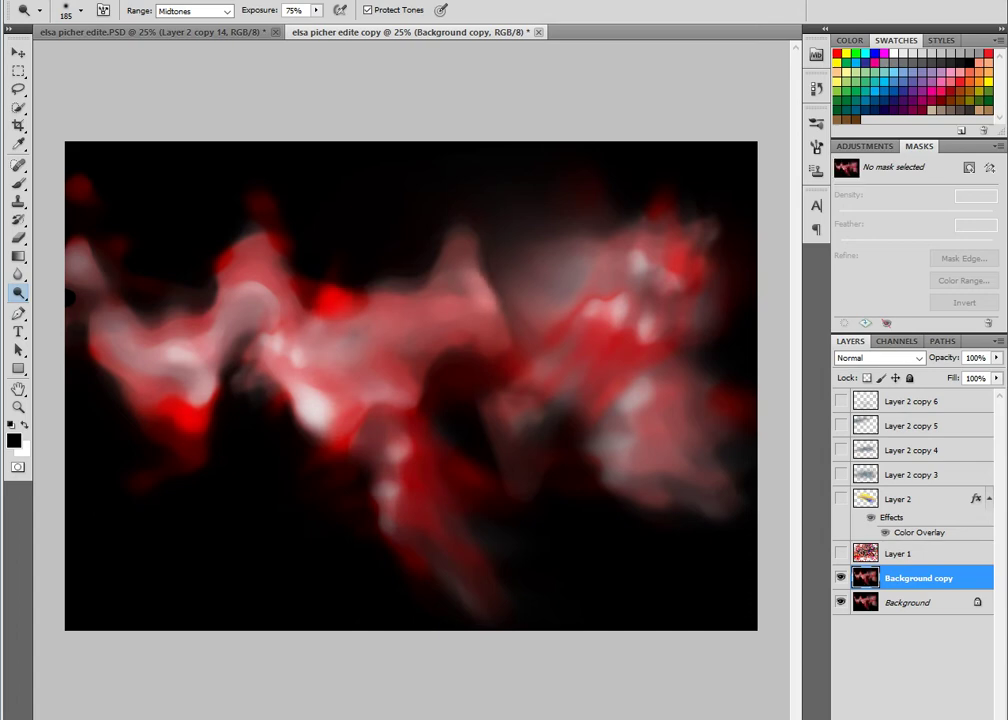
{"action": "left_click_drag", "start_coordinate": [400, 440], "coordinate": [405, 452]}
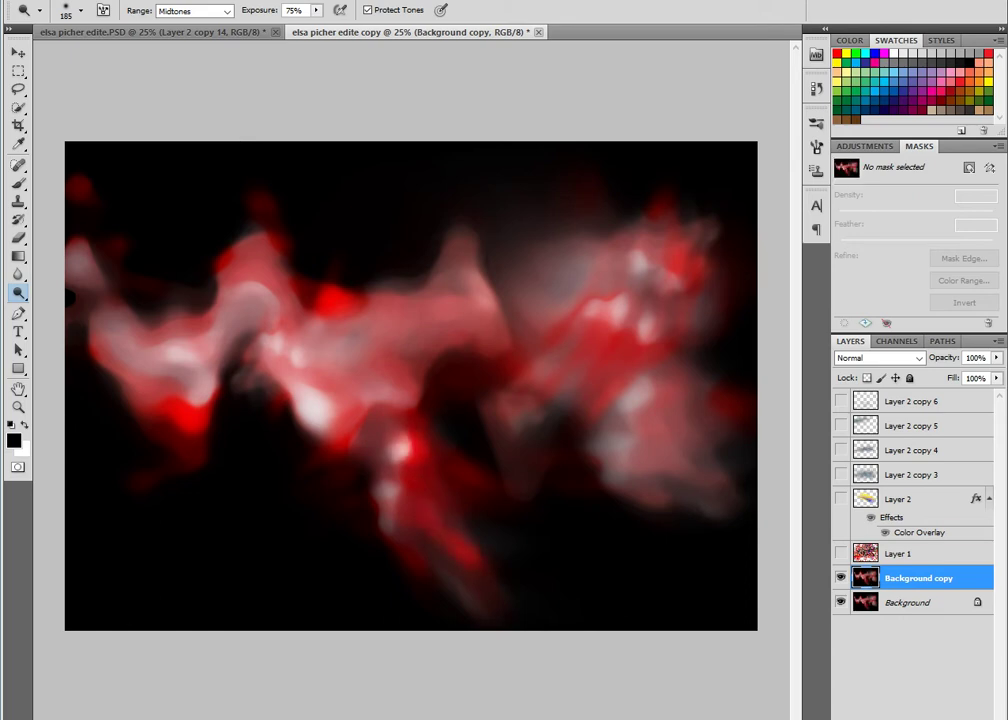
{"action": "left_click_drag", "start_coordinate": [506, 244], "coordinate": [476, 325]}
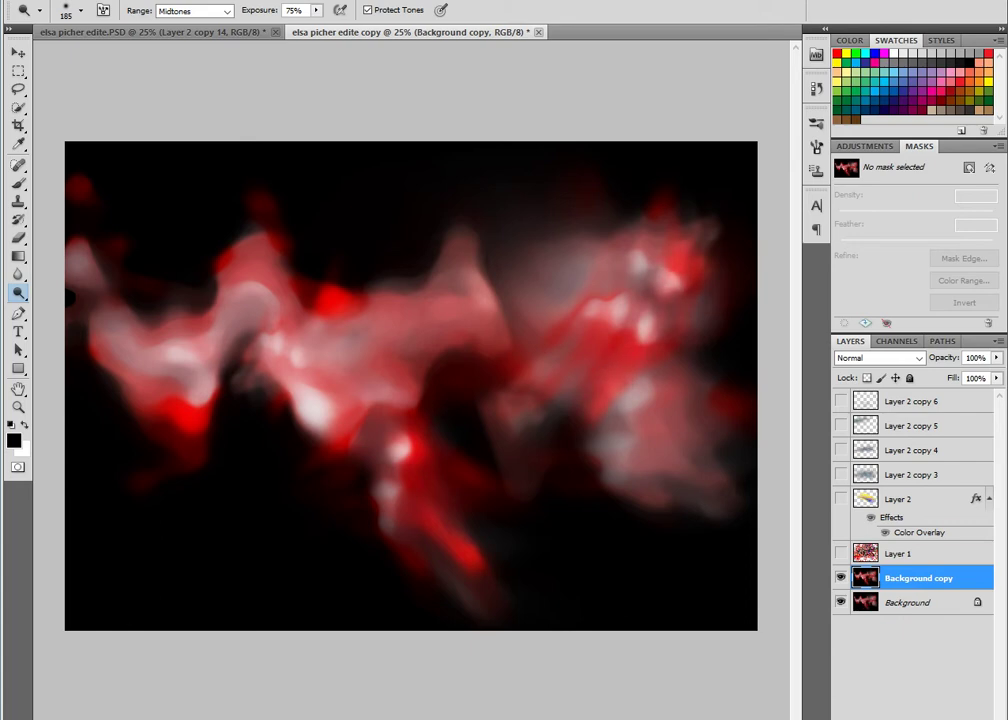
{"action": "left_click_drag", "start_coordinate": [658, 268], "coordinate": [672, 287]}
{"action": "left_click_drag", "start_coordinate": [492, 240], "coordinate": [478, 305]}
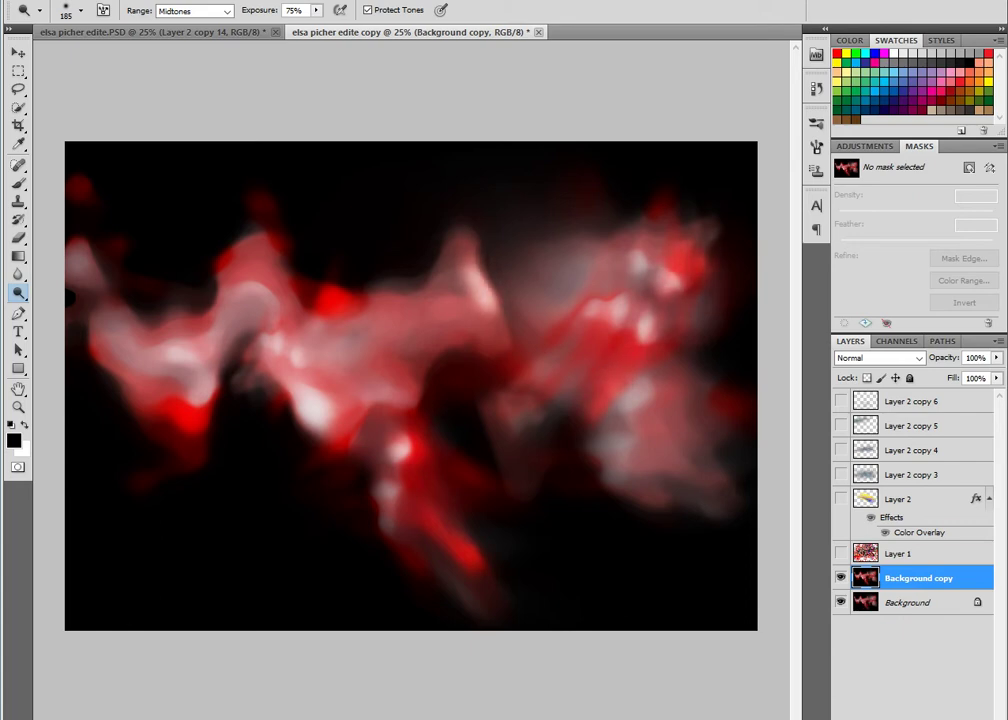
{"action": "mouse_move", "coordinate": [475, 350]}
{"action": "left_mouse_down"}
{"action": "mouse_move", "coordinate": [492, 380]}
{"action": "mouse_move", "coordinate": [522, 316]}
{"action": "left_mouse_up"}
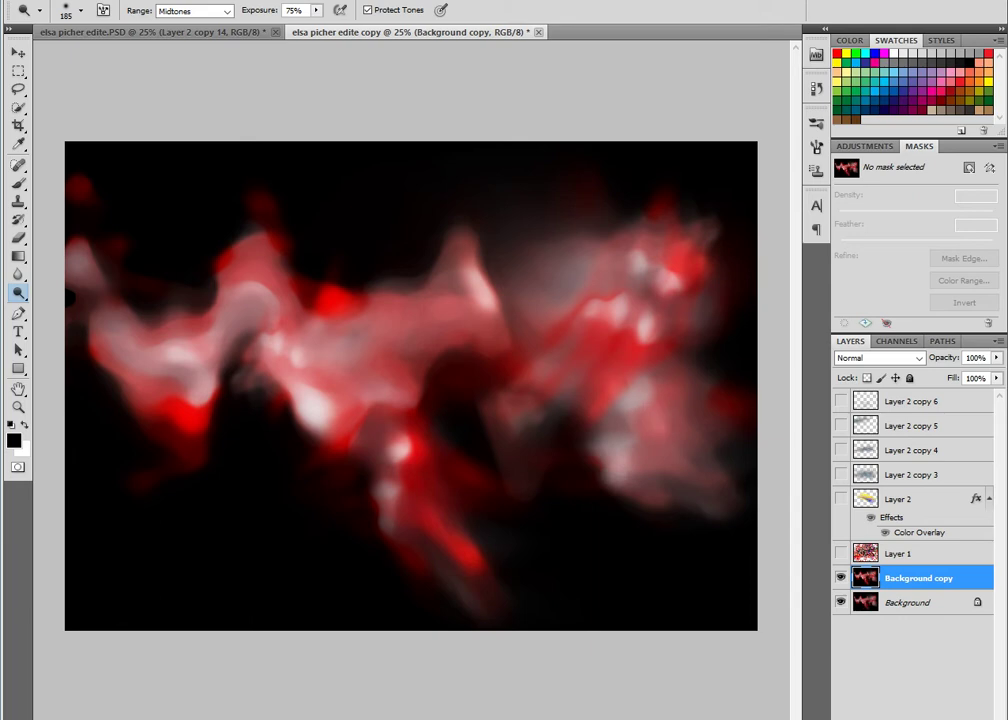
{"action": "left_click", "coordinate": [728, 407]}
{"action": "mouse_move", "coordinate": [495, 370]}
{"action": "left_mouse_down"}
{"action": "mouse_move", "coordinate": [520, 390]}
{"action": "mouse_move", "coordinate": [565, 385]}
{"action": "mouse_move", "coordinate": [570, 401]}
{"action": "left_mouse_up"}
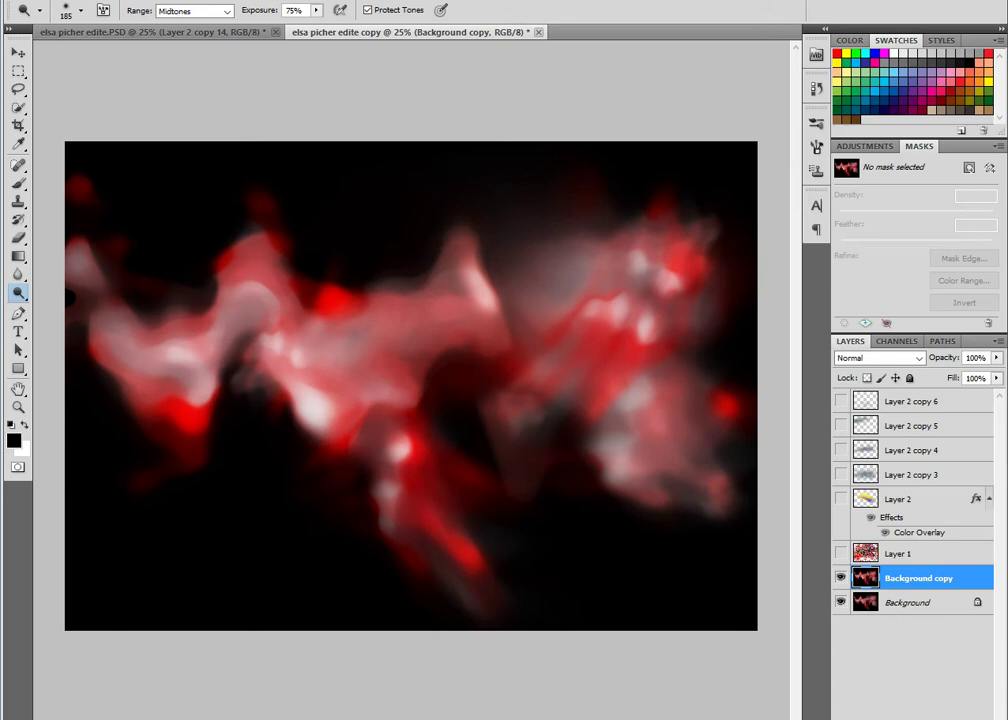
- Dodge the upper-left smoke, the left ribbon and patches on the lower red ribbon
{"action": "mouse_move", "coordinate": [228, 218]}
{"action": "left_mouse_down"}
{"action": "mouse_move", "coordinate": [235, 255]}
{"action": "mouse_move", "coordinate": [245, 240]}
{"action": "left_mouse_up"}
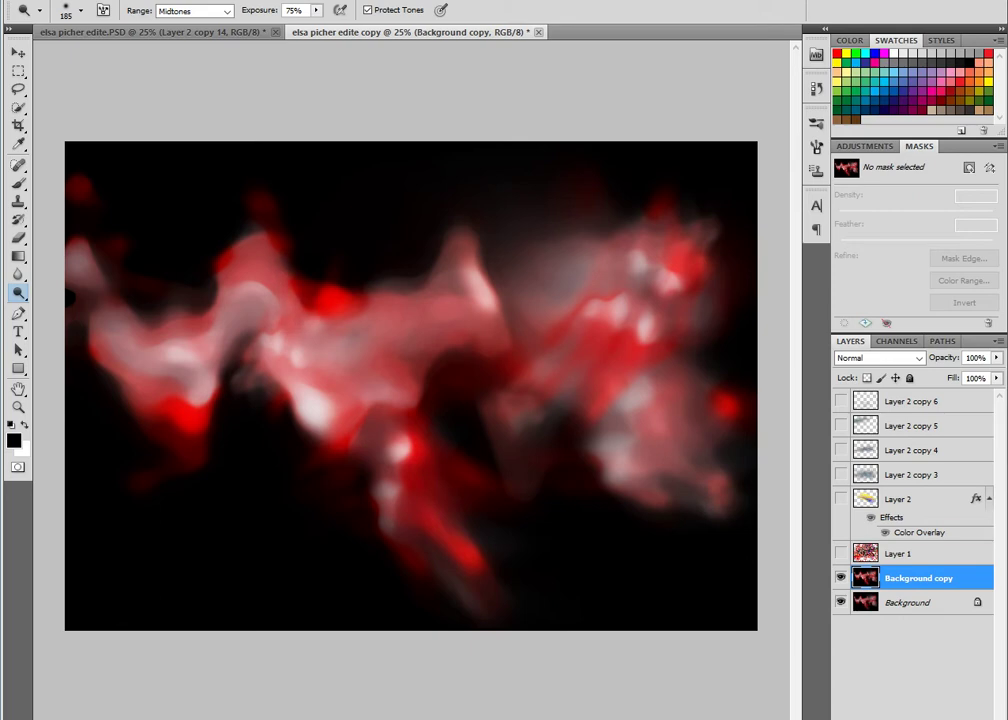
{"action": "left_click_drag", "start_coordinate": [180, 232], "coordinate": [131, 270]}
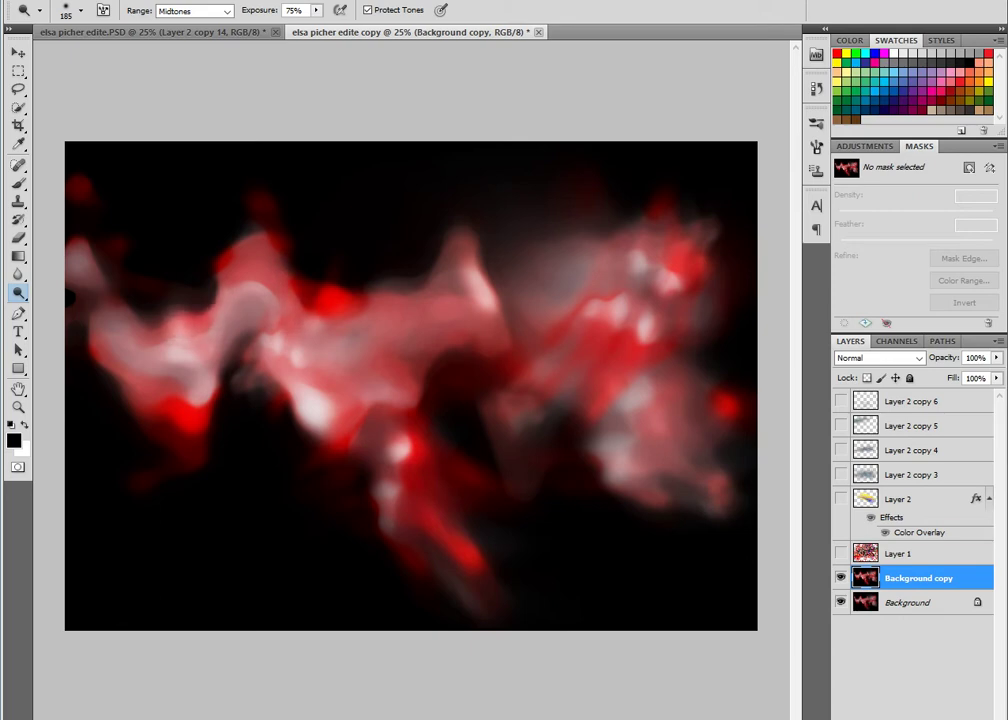
{"action": "left_click_drag", "start_coordinate": [147, 356], "coordinate": [155, 360]}
{"action": "left_click_drag", "start_coordinate": [188, 458], "coordinate": [198, 468]}
{"action": "left_click_drag", "start_coordinate": [366, 440], "coordinate": [378, 450]}
{"action": "left_click_drag", "start_coordinate": [465, 560], "coordinate": [481, 574]}
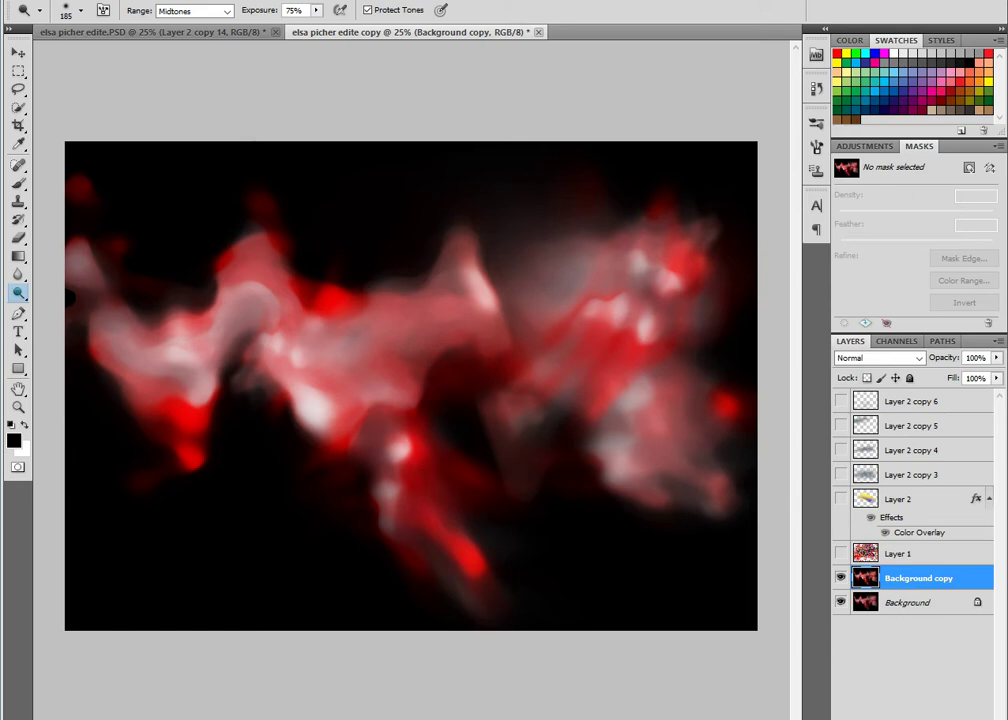
{"action": "left_click_drag", "start_coordinate": [18, 292], "coordinate": [70, 304]}
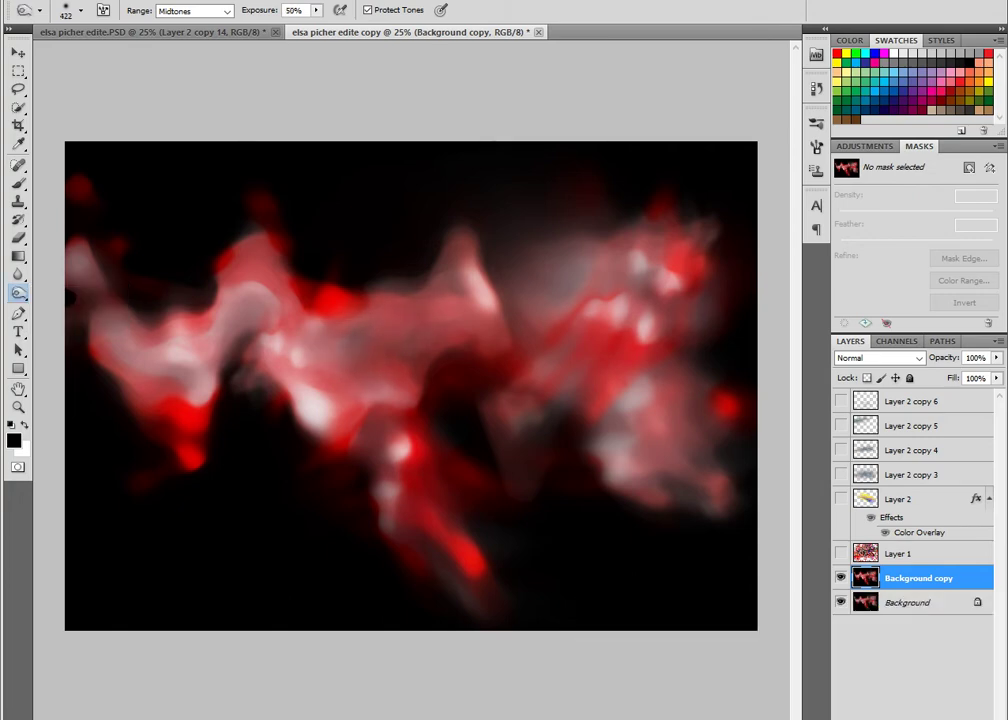
- Burn the central smoke with a 257 px brush, darkening near the top centre
{"action": "left_click_drag", "start_coordinate": [376, 271], "coordinate": [506, 290]}
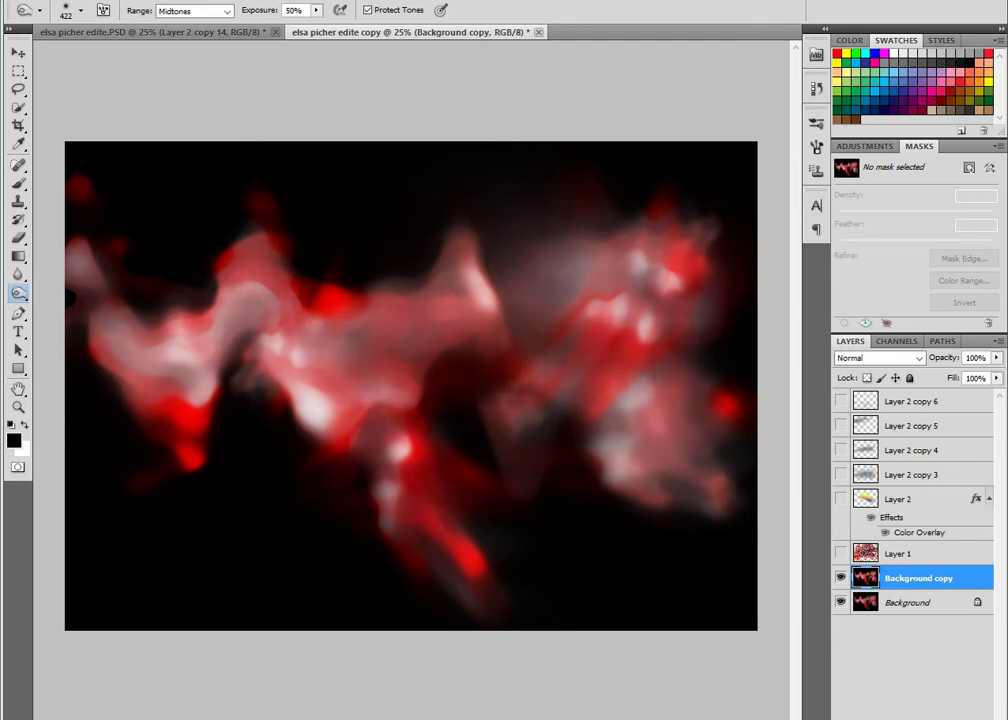
{"action": "right_click", "coordinate": [672, 335]}
{"action": "left_click_drag", "start_coordinate": [812, 365], "coordinate": [805, 365]}
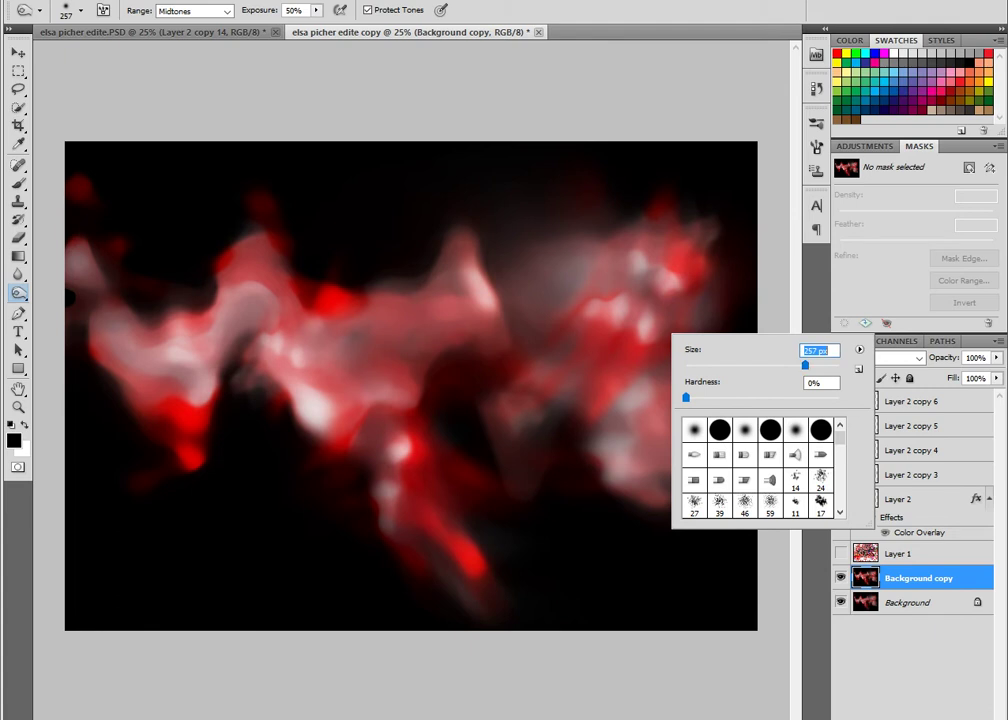
{"action": "key", "text": "Return"}
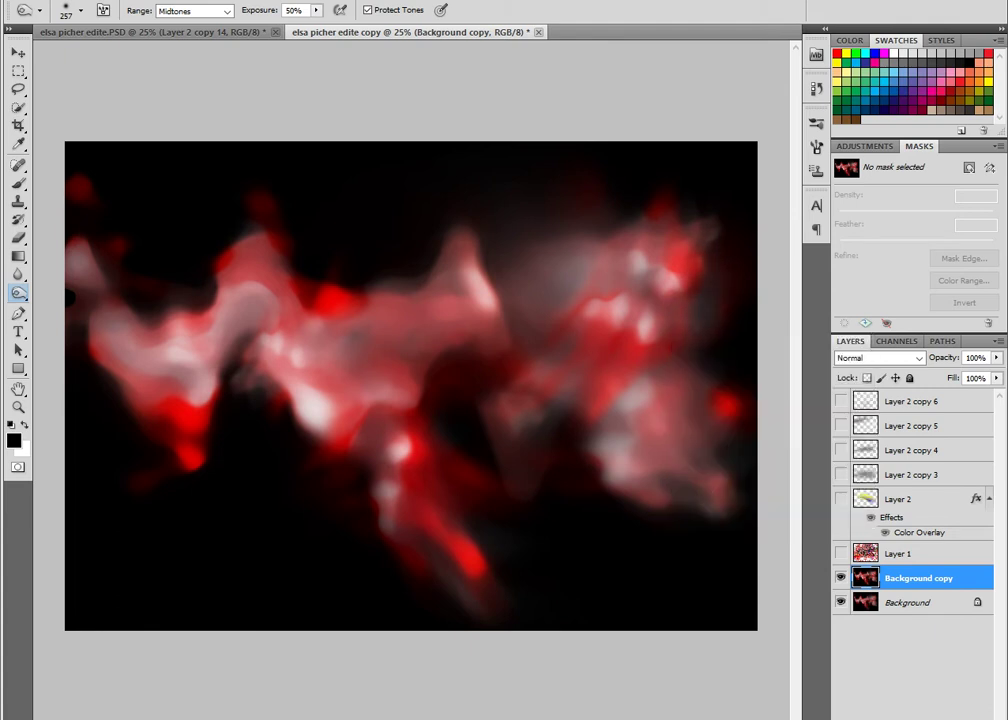
{"action": "left_click_drag", "start_coordinate": [399, 242], "coordinate": [420, 248]}
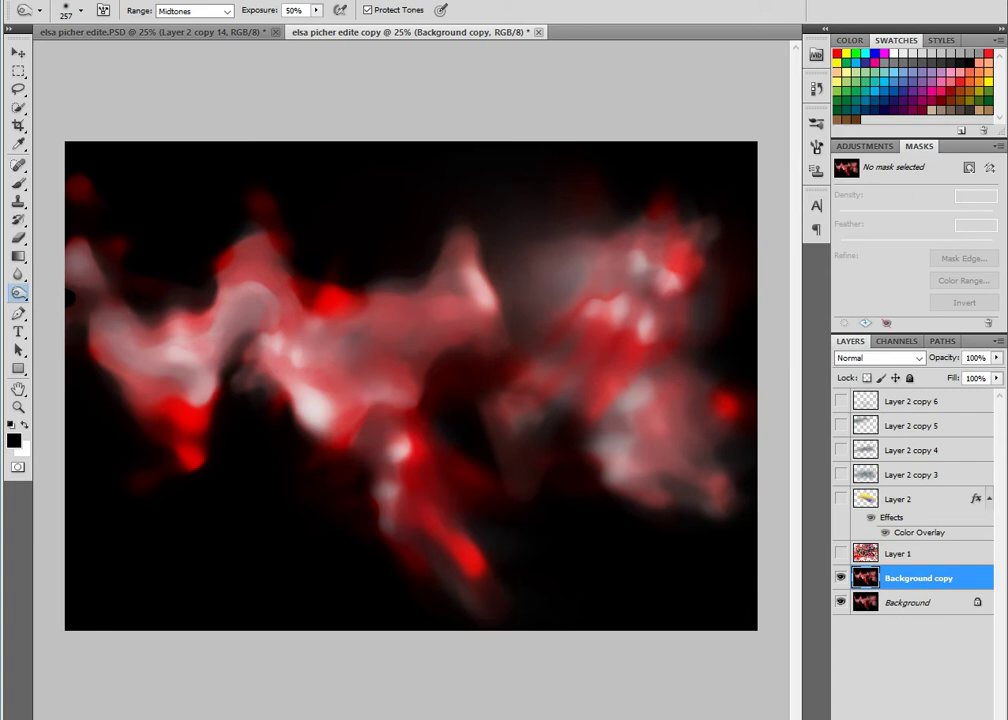
- Check the result by zooming between 16.7% and 33.3%, settling at 25%
{"action": "key", "text": "l"}
{"action": "key", "text": "h"}
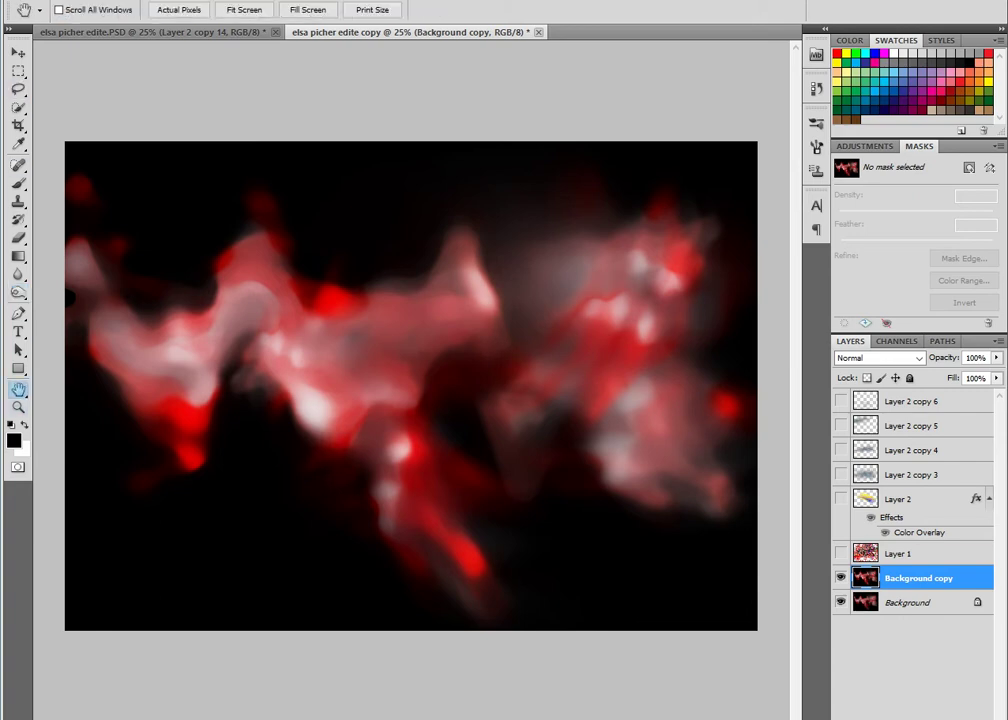
{"action": "key", "text": "z"}
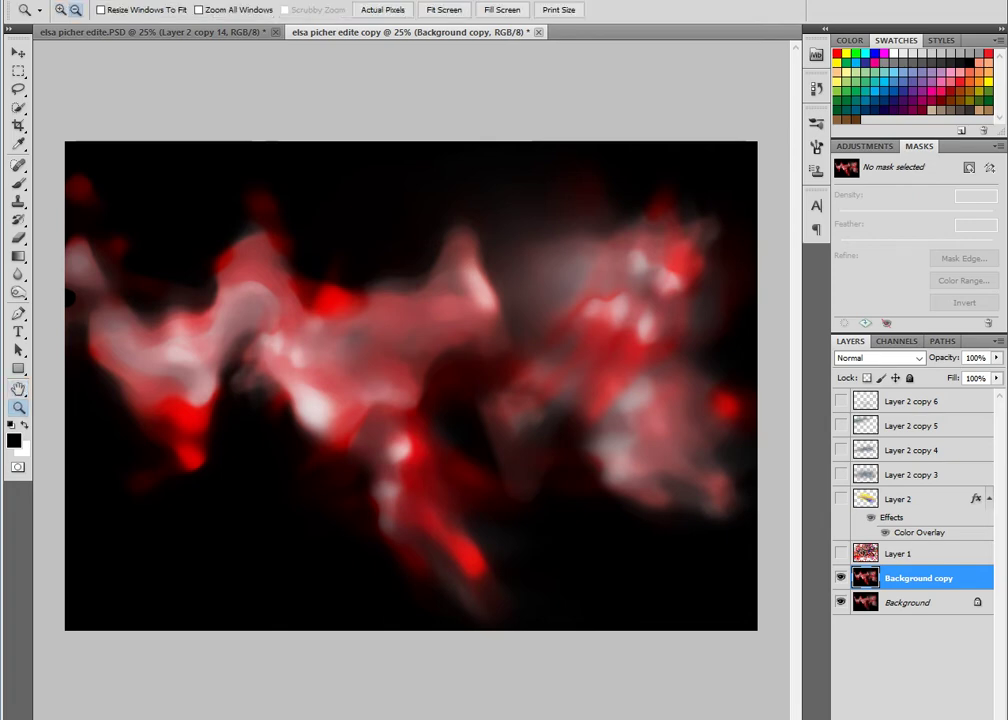
{"action": "key", "text": "ctrl+minus"}
{"action": "key", "text": "ctrl+plus"}
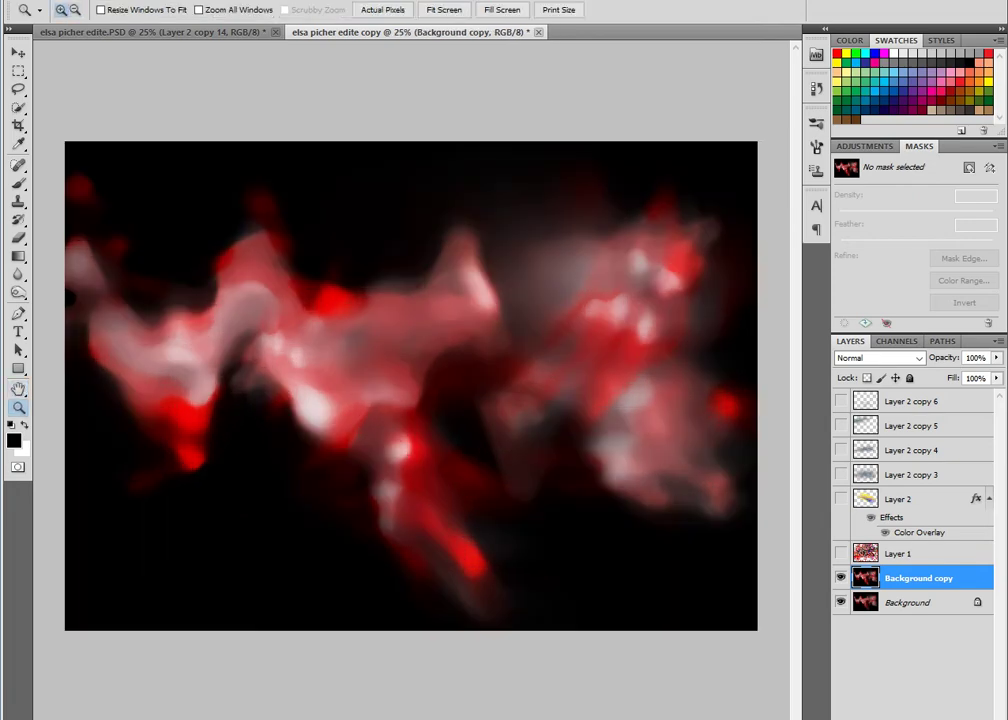
{"action": "key", "text": "ctrl+plus"}
{"action": "key", "text": "ctrl+minus"}
{"action": "key", "text": "ctrl+minus"}
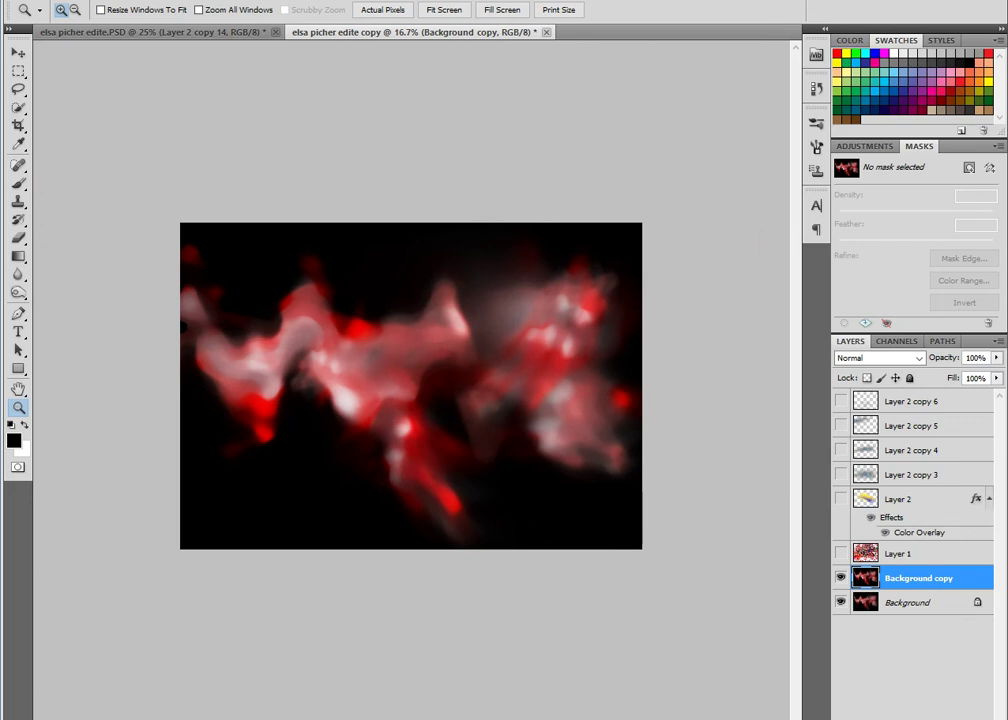
{"action": "left_click_drag", "start_coordinate": [277, 315], "coordinate": [640, 545]}
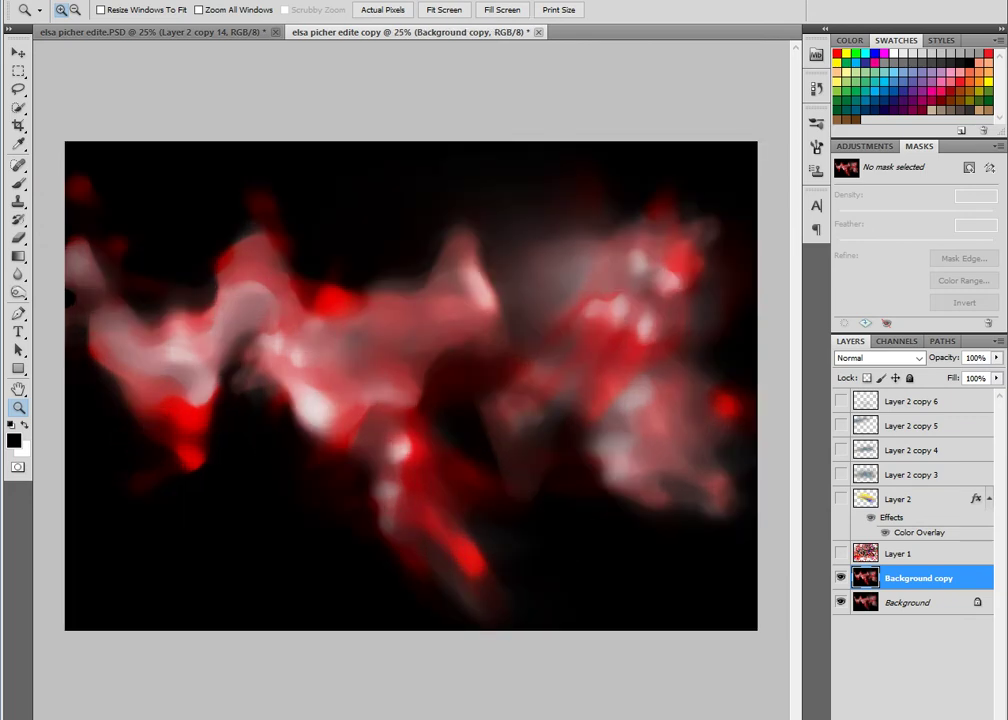
{"action": "key", "text": "ctrl+b"}
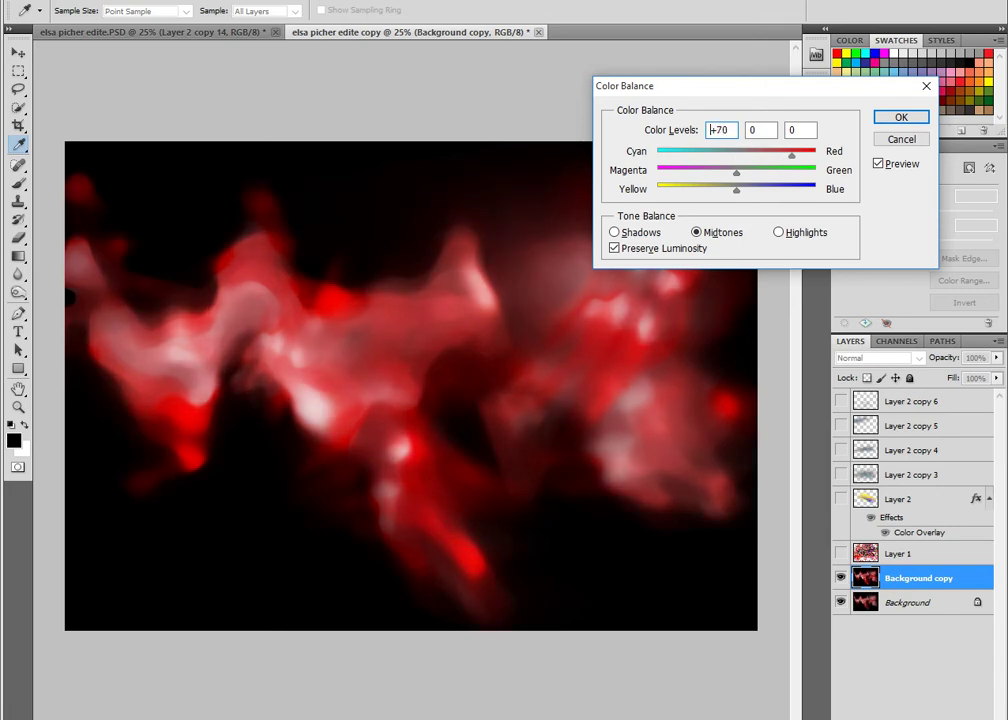
- Keep the midtone red near neutral and push the shadows toward red
{"action": "type", "text": "-5"}
{"action": "key", "text": "shift+Down"}
{"action": "key", "text": "Up"}
{"action": "key", "text": "Up"}
{"action": "key", "text": "Up"}
{"action": "key", "text": "alt+s"}
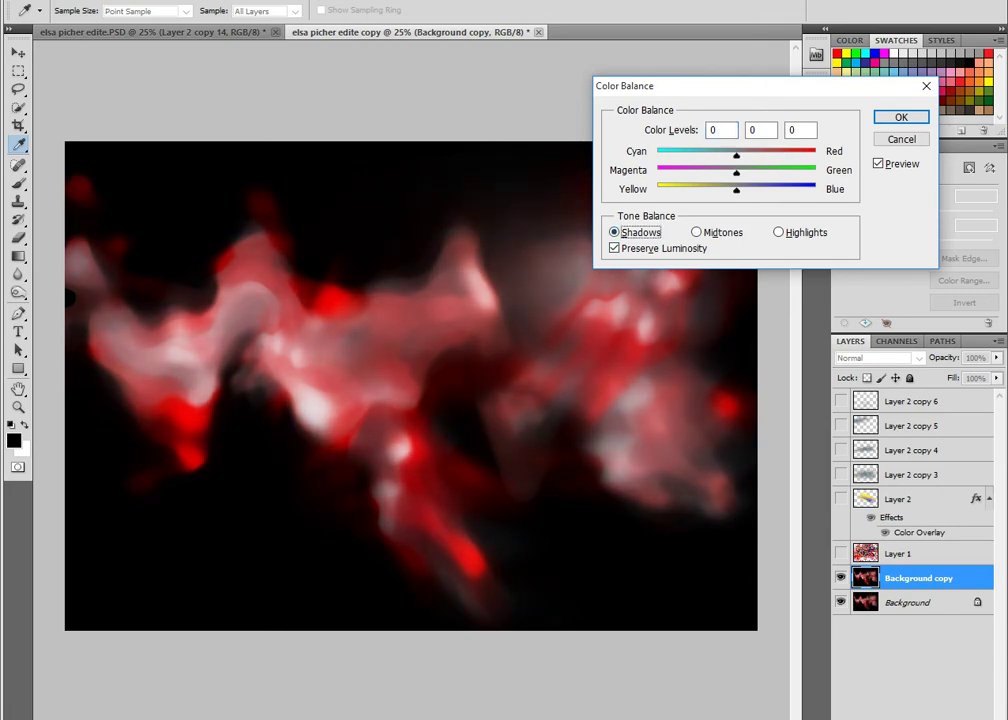
{"action": "left_click_drag", "start_coordinate": [737, 155], "coordinate": [749, 155]}
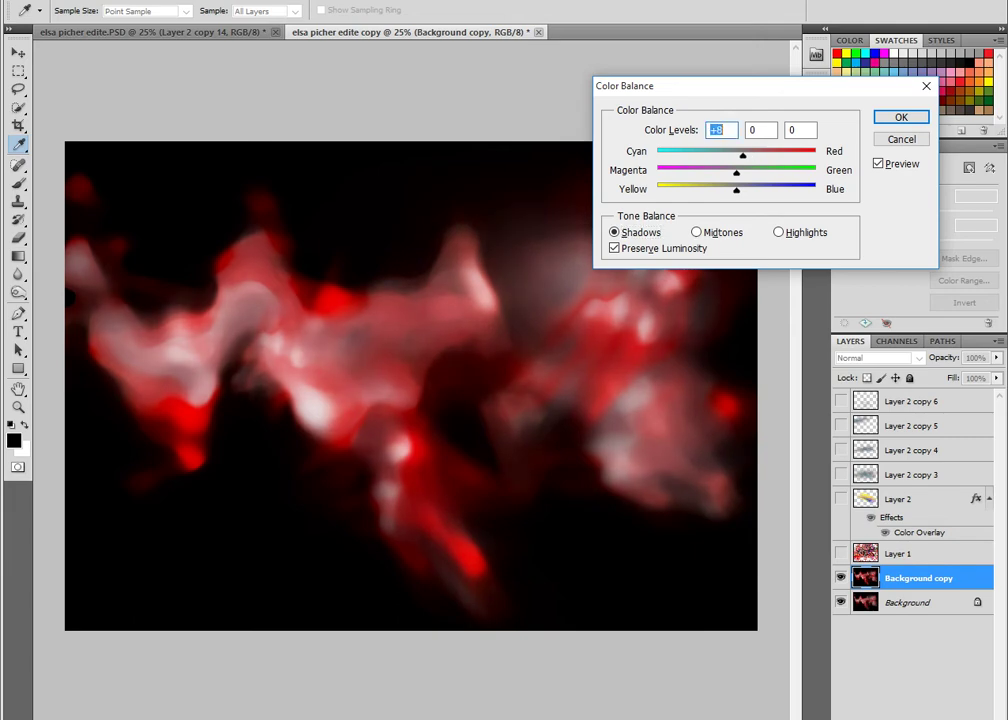
- Set the highlights' colour balance to about +23, +24, −14
{"action": "key", "text": "alt+h"}
{"action": "key", "text": "shift+Down"}
{"action": "key", "text": "shift+Down"}
{"action": "key", "text": "shift+Down"}
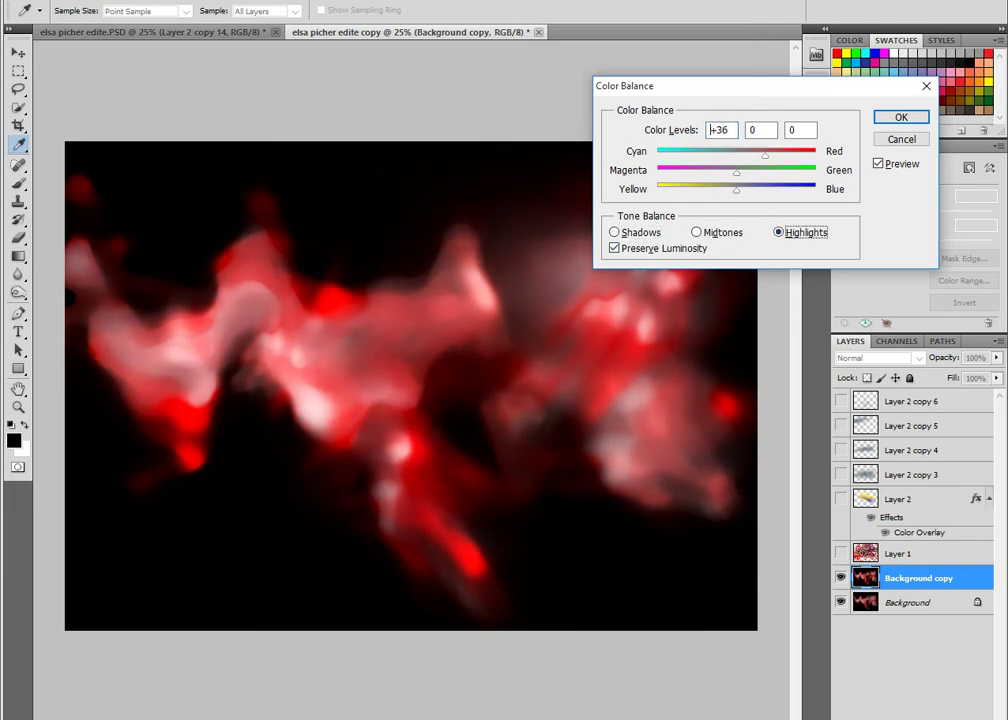
{"action": "key", "text": "shift+Down"}
{"action": "left_click_drag", "start_coordinate": [701, 155], "coordinate": [754, 155]}
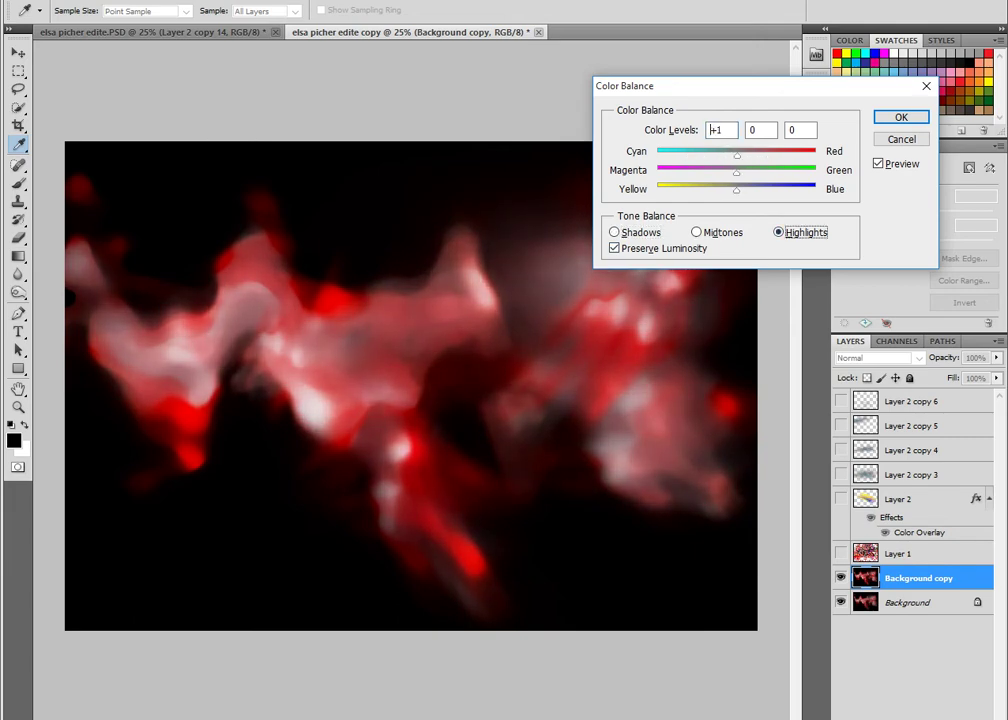
{"action": "left_click", "coordinate": [710, 130]}
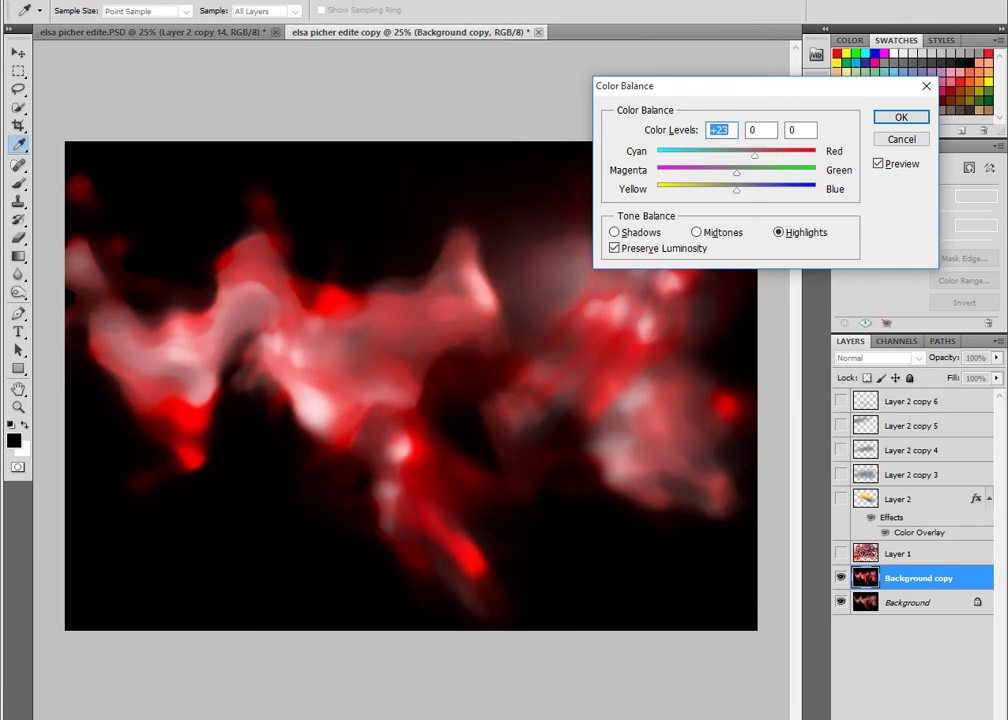
{"action": "mouse_move", "coordinate": [737, 190]}
{"action": "left_mouse_down"}
{"action": "mouse_move", "coordinate": [782, 190]}
{"action": "mouse_move", "coordinate": [707, 190]}
{"action": "mouse_move", "coordinate": [726, 190]}
{"action": "mouse_move", "coordinate": [716, 171]}
{"action": "mouse_move", "coordinate": [703, 171]}
{"action": "mouse_move", "coordinate": [755, 171]}
{"action": "left_mouse_up"}
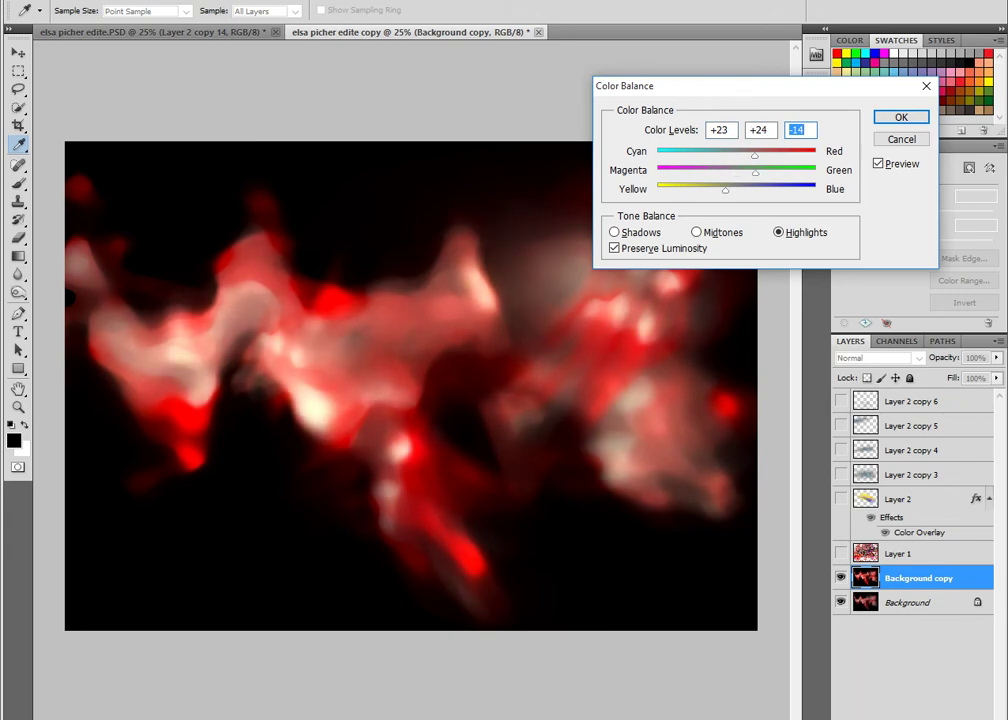
{"action": "key", "text": "shift+Tab"}
- Apply the colour balance, then Unsharp Mask at amount 92% and radius 4.4 px
{"action": "key", "text": "Return"}
{"action": "key", "text": "z"}
{"action": "left_click", "coordinate": [228, 0]}
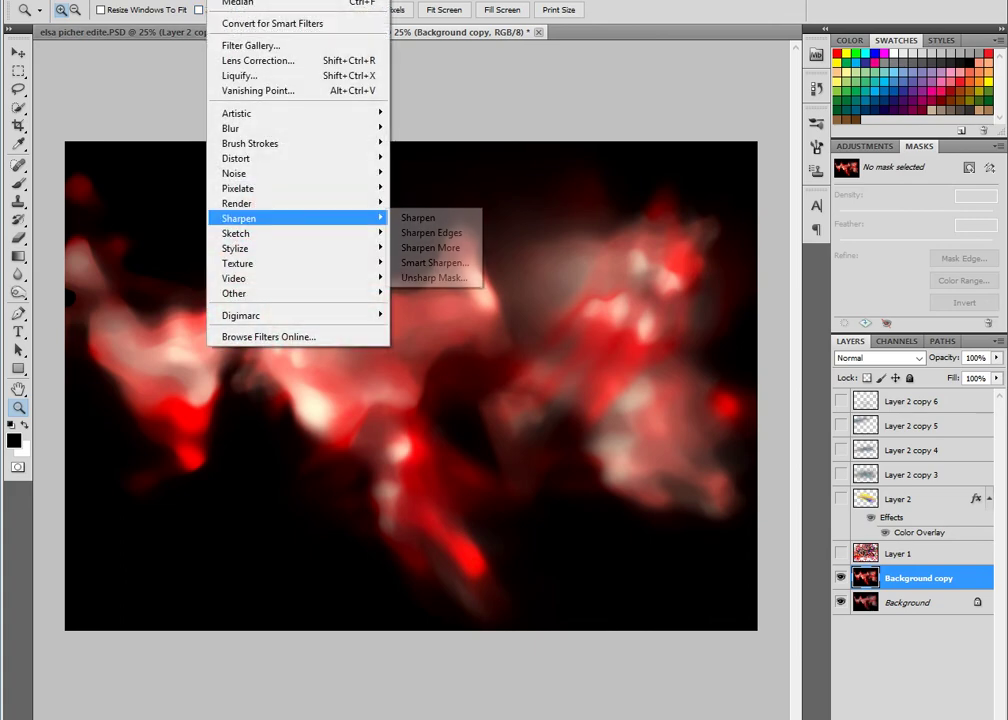
{"action": "left_click", "coordinate": [434, 277]}
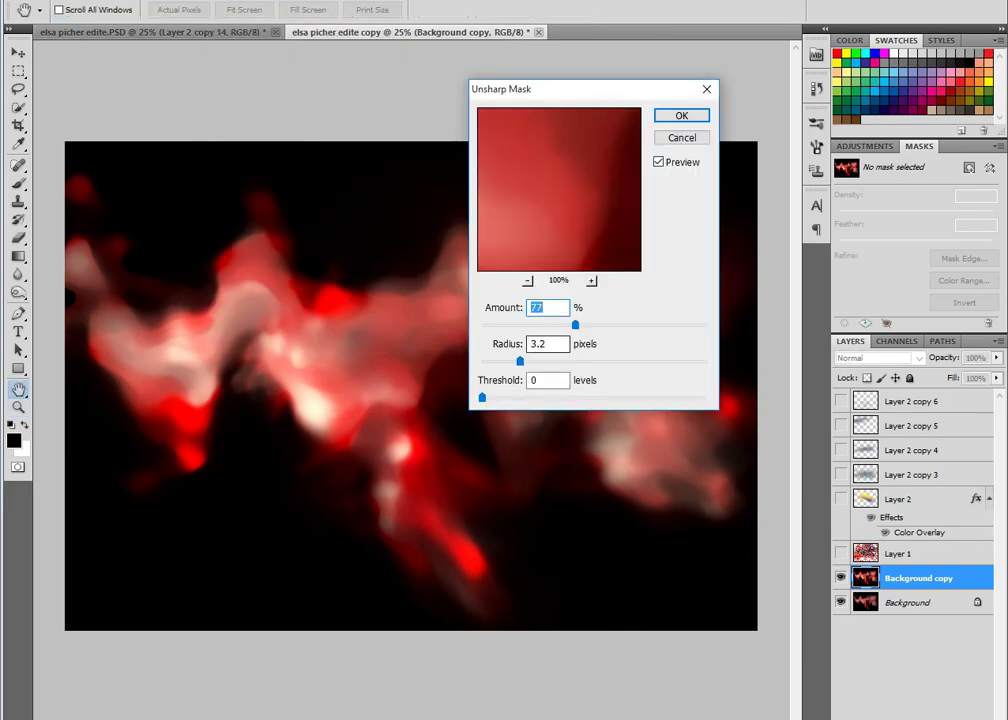
{"action": "type", "text": "92"}
{"action": "key", "text": "Tab"}
{"action": "key", "text": "shift+Up"}
{"action": "key", "text": "Up"}
{"action": "key", "text": "Up"}
{"action": "key", "text": "Return"}
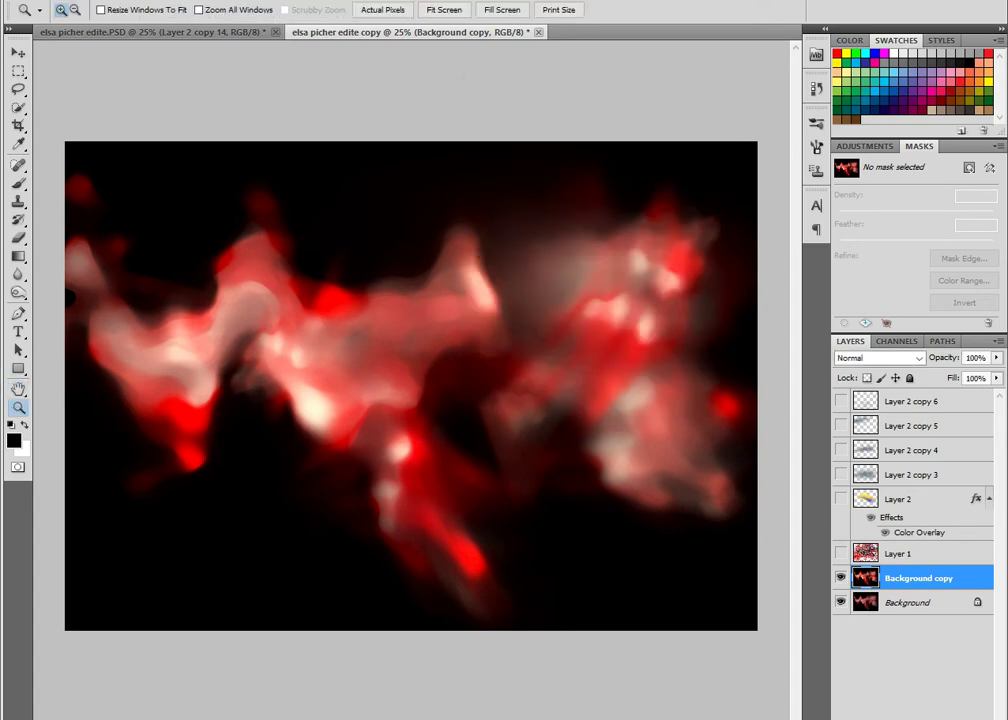
- Zoom in to 100% to inspect the sharpening, then back out to the whole image
{"action": "key", "text": "ctrl+plus"}
{"action": "key", "text": "ctrl+plus"}
{"action": "key", "text": "ctrl+plus"}
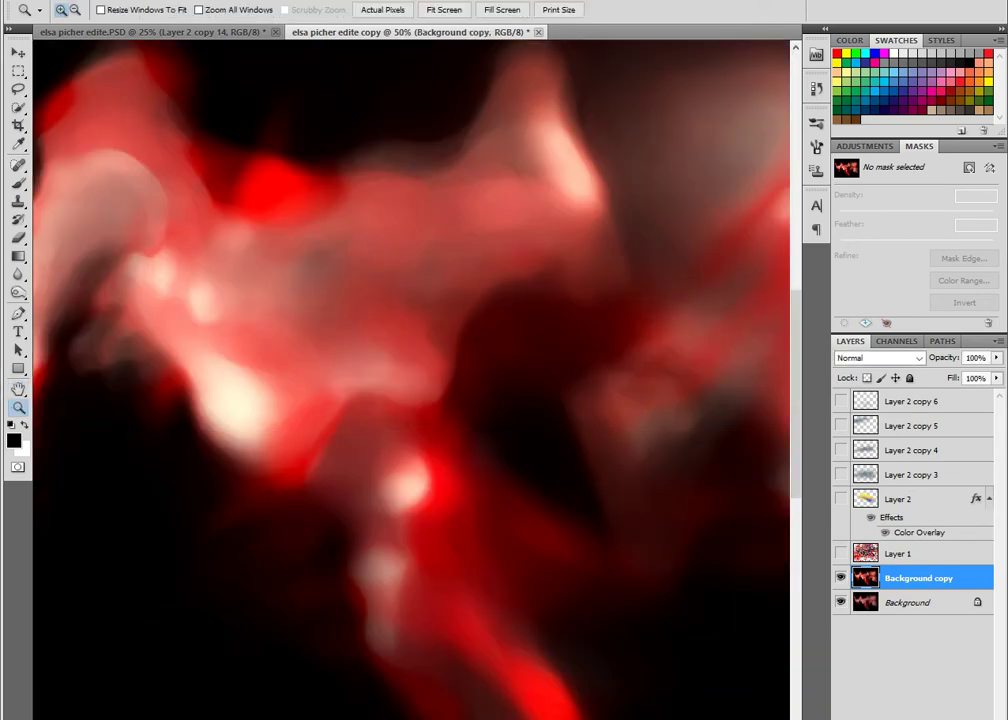
{"action": "key", "text": "ctrl+plus"}
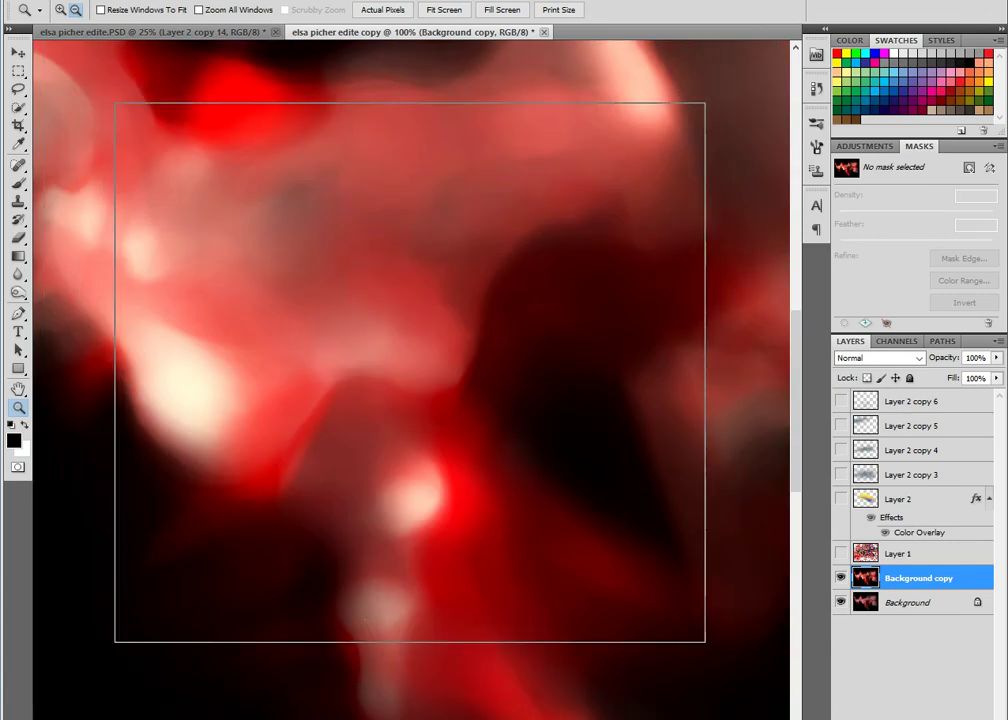
{"action": "key", "text": "ctrl+minus"}
{"action": "key", "text": "ctrl+minus"}
{"action": "key", "text": "ctrl+minus"}
{"action": "key", "text": "ctrl+minus"}
{"action": "key", "text": "ctrl+plus"}
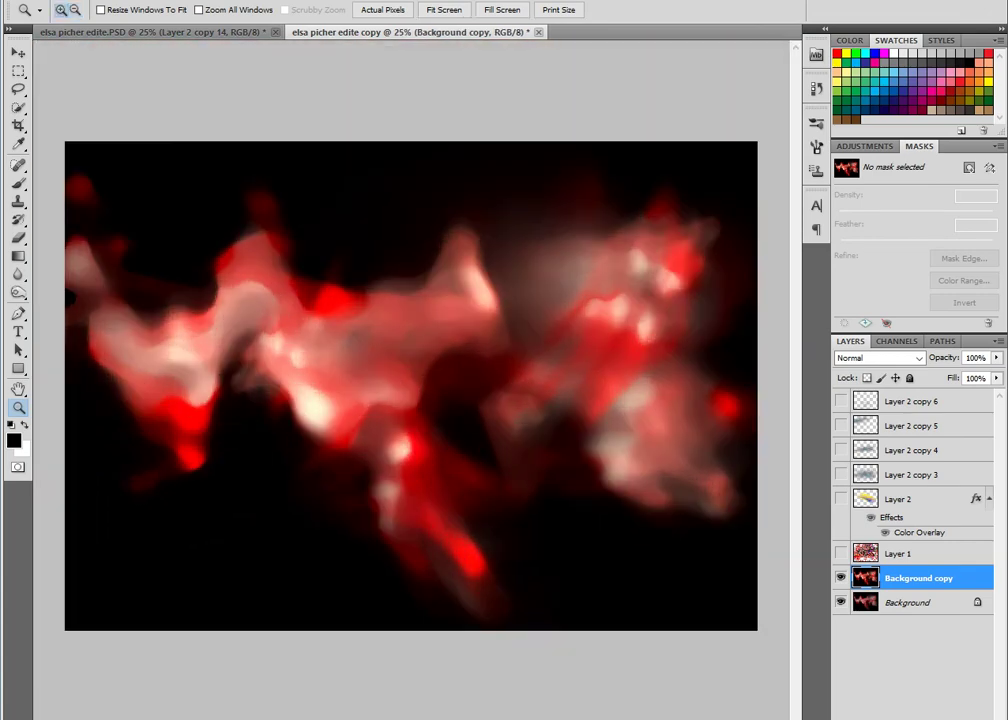
{"action": "key", "text": "ctrl+minus"}
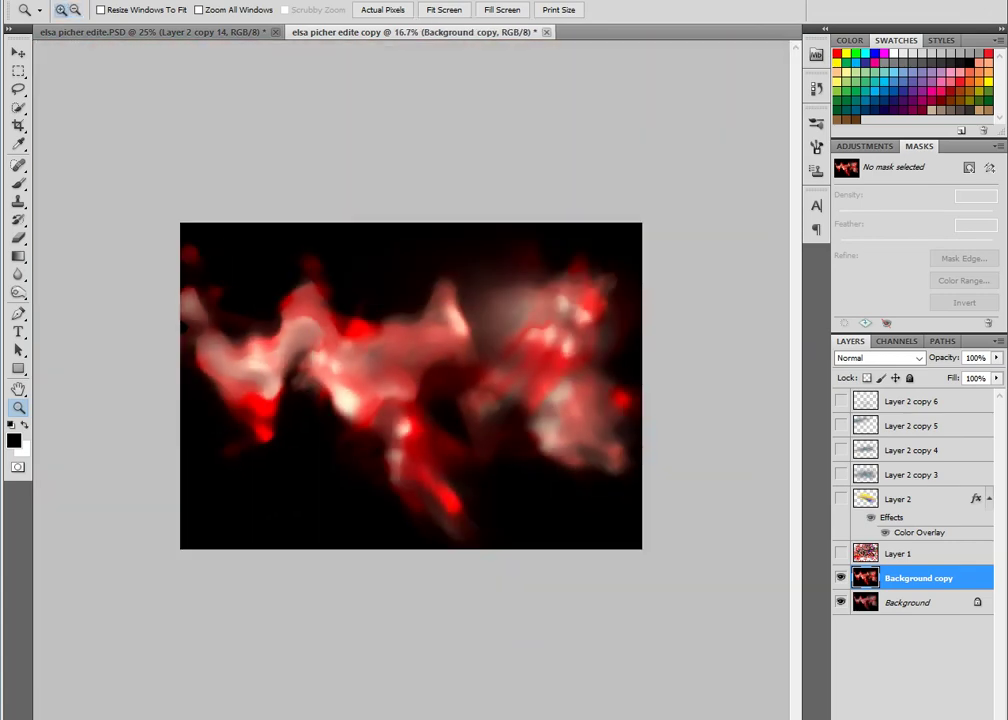
{"action": "key", "text": "alt+i"}
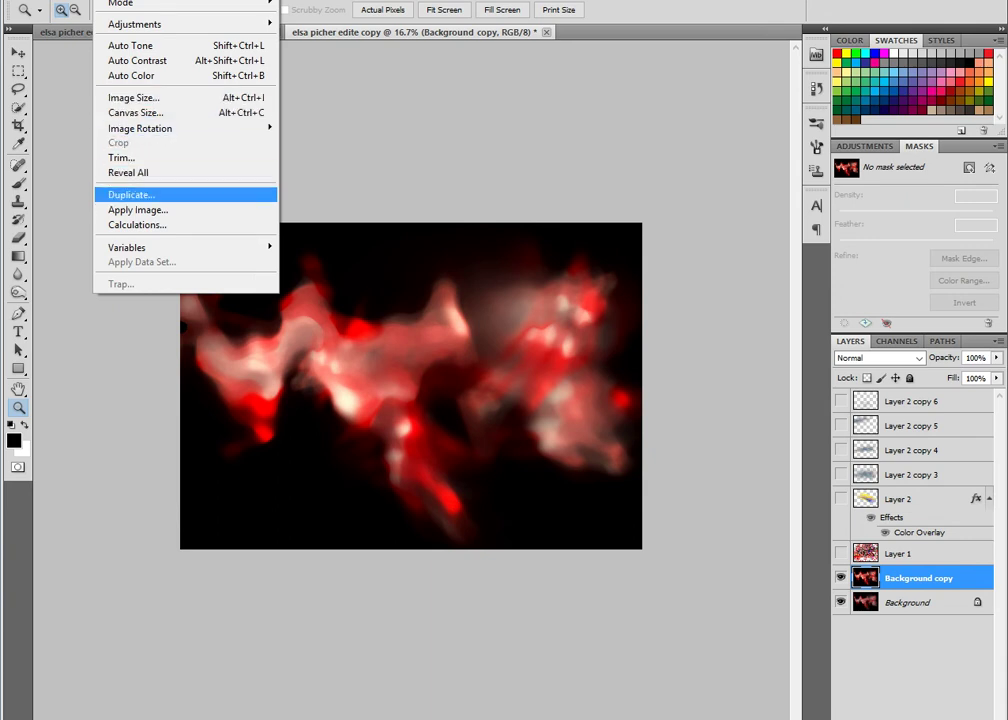
- Duplicate the document as copy 2, delete Background copy and show Layer 2 copy 4
{"action": "key", "text": "Return"}
{"action": "key", "text": "Return"}
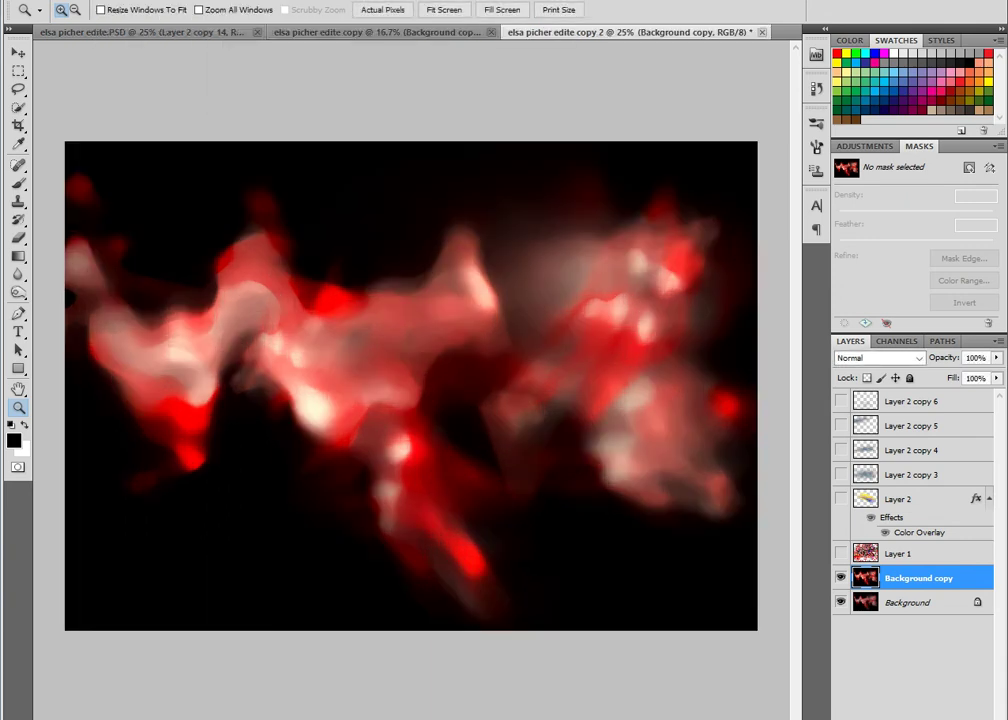
{"action": "key", "text": "ctrl+e"}
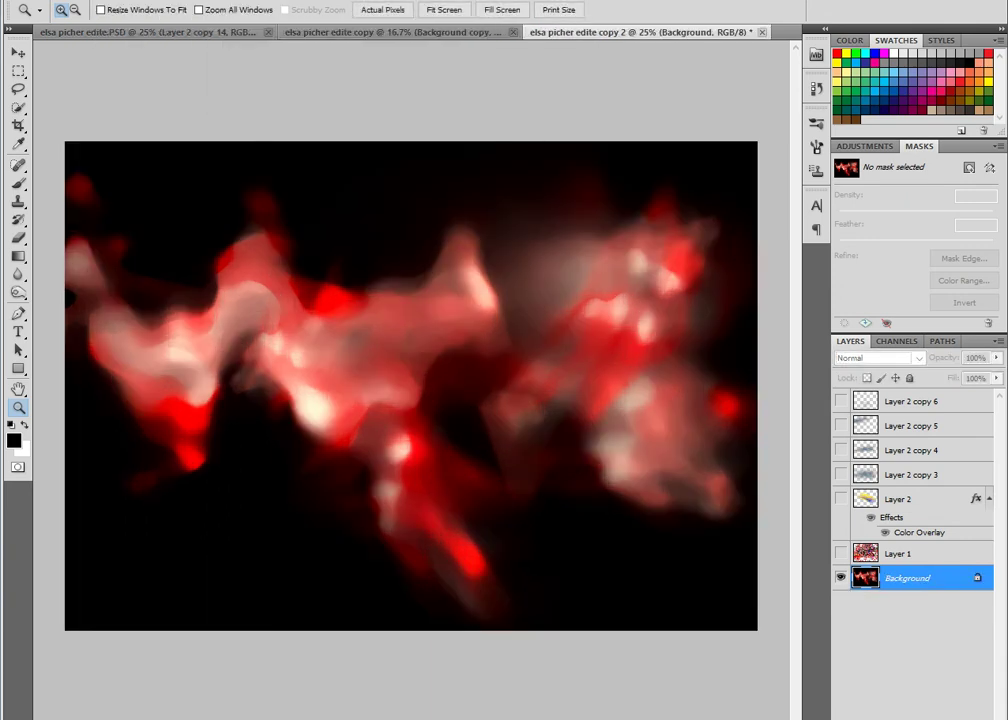
{"action": "left_click", "coordinate": [841, 450]}
- Move Layer 2 copy 4's bluish smoke upward, hide it again and select Background
{"action": "key", "text": "v"}
{"action": "mouse_move", "coordinate": [400, 390]}
{"action": "left_mouse_down"}
{"action": "mouse_move", "coordinate": [410, 280]}
{"action": "mouse_move", "coordinate": [410, 493]}
{"action": "mouse_move", "coordinate": [410, 390]}
{"action": "left_mouse_up"}
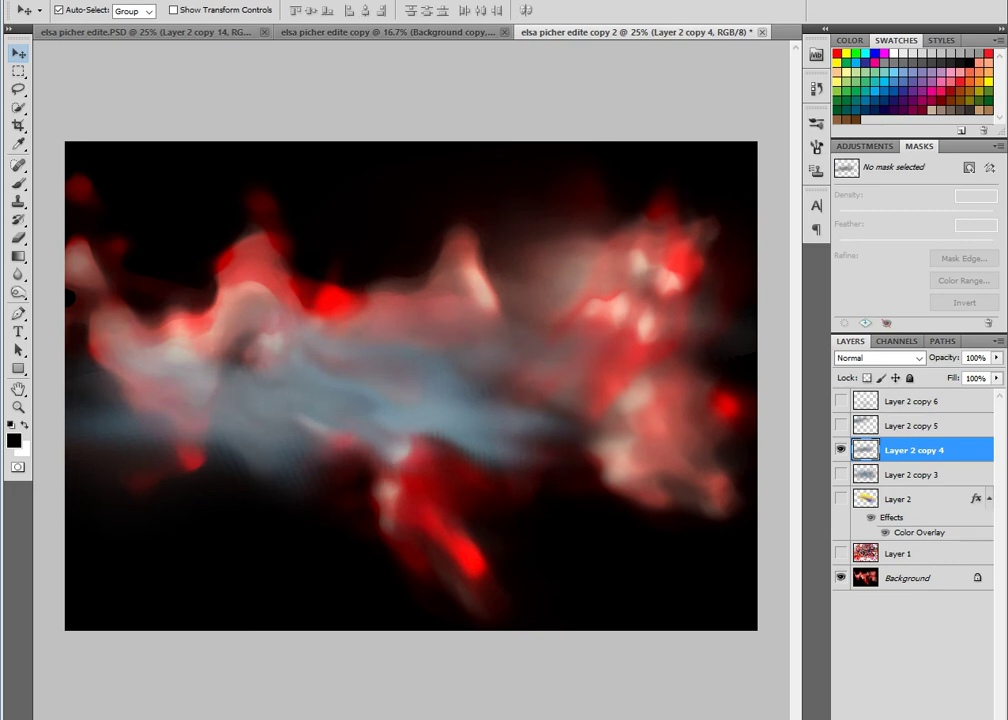
{"action": "left_click_drag", "start_coordinate": [410, 390], "coordinate": [410, 345]}
{"action": "left_click", "coordinate": [840, 450]}
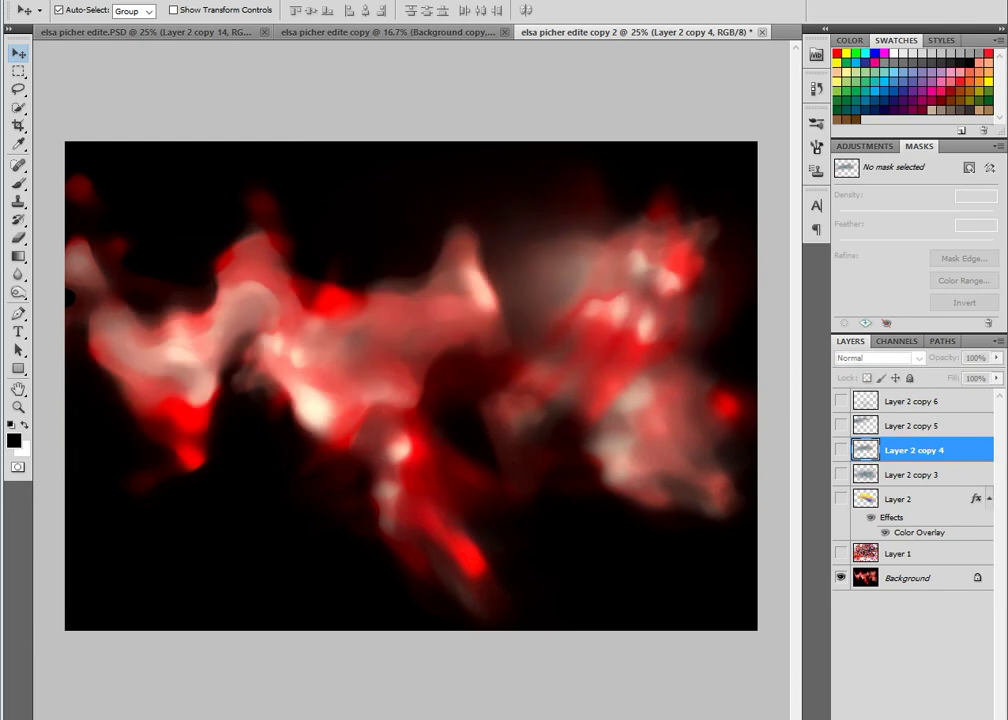
{"action": "left_click", "coordinate": [907, 578]}
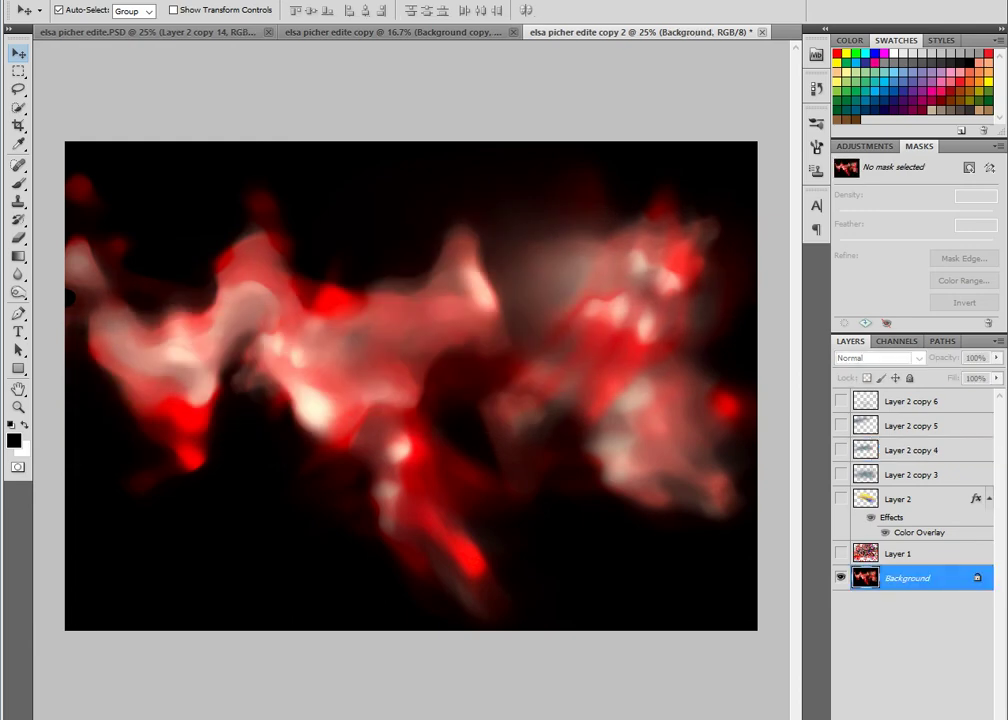
- Duplicate the Background twice and add a Color Overlay style in Color blend mode
{"action": "key", "text": "ctrl+j"}
{"action": "key", "text": "ctrl+j"}
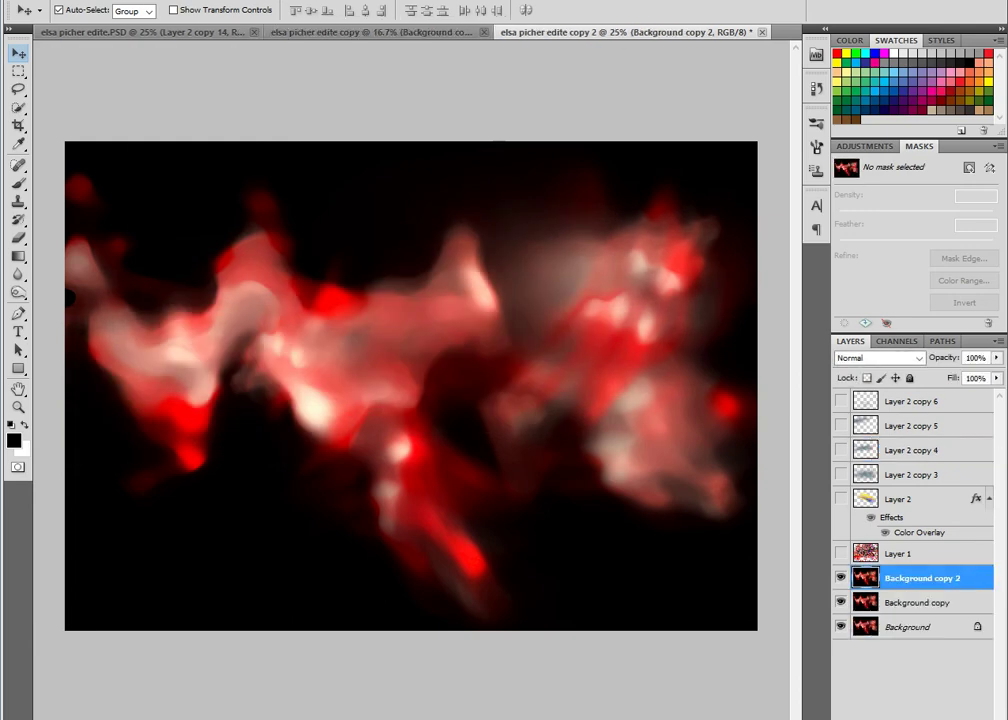
{"action": "key", "text": "alt+l"}
{"action": "key", "text": "y"}
{"action": "key", "text": "Down"}
{"action": "key", "text": "Down"}
{"action": "key", "text": "Down"}
{"action": "key", "text": "Return"}
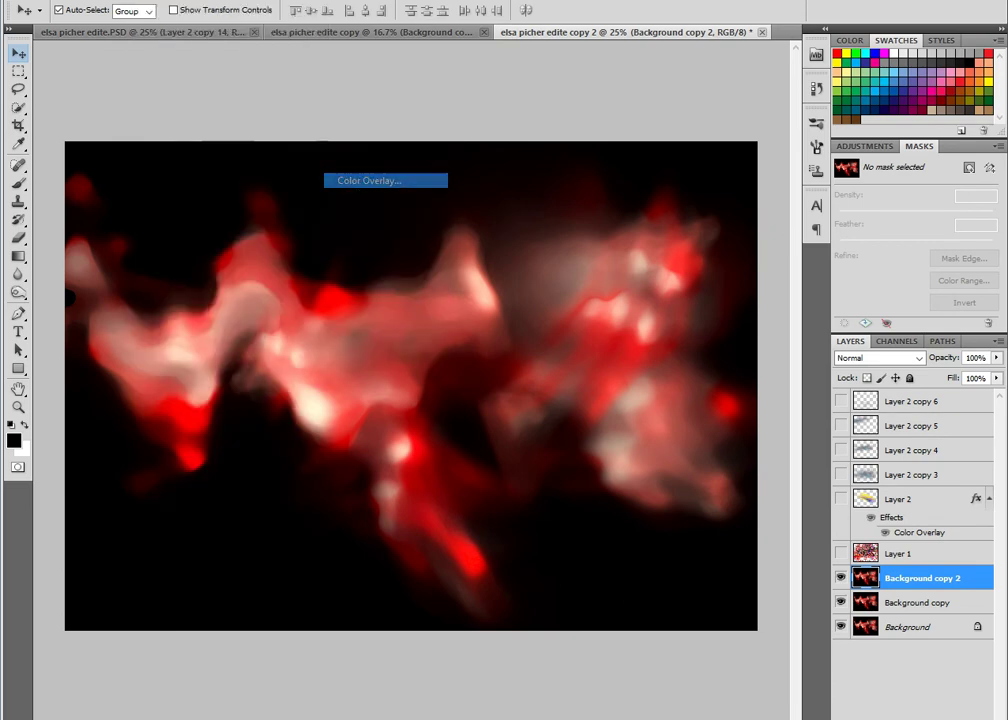
{"action": "key", "text": "shift+Tab"}
{"action": "key", "text": "alt+Down"}
{"action": "key", "text": "End"}
{"action": "key", "text": "Up"}
{"action": "key", "text": "Return"}
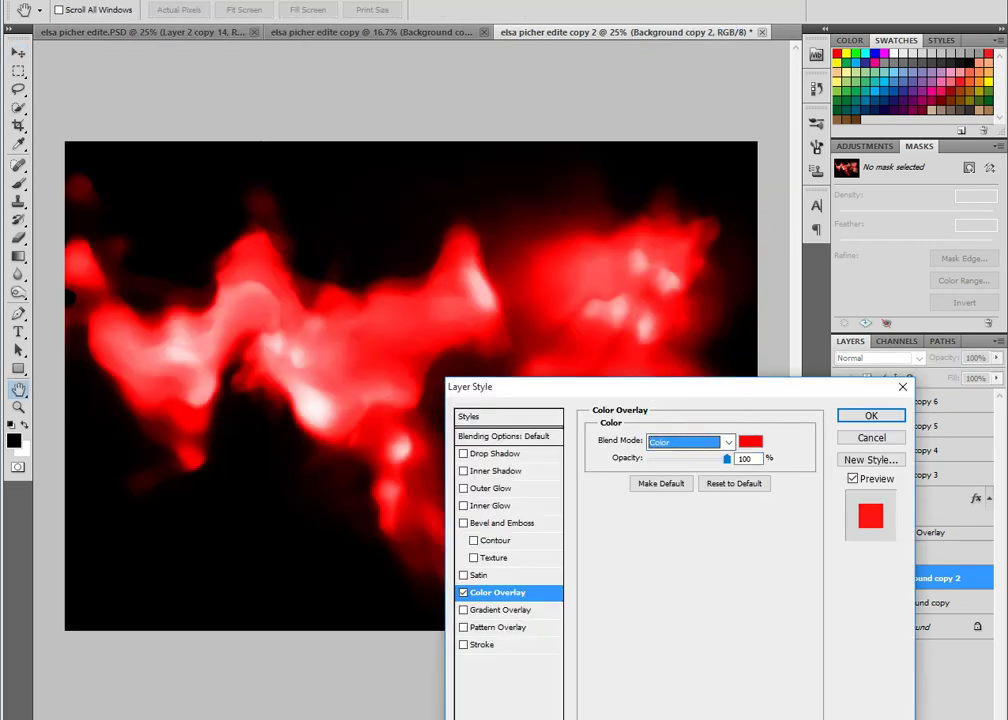
- Set the overlay colour to cyan 00d8ff and apply the style
{"action": "key", "text": "Tab"}
{"action": "key", "text": "space"}
{"action": "left_click_drag", "start_coordinate": [671, 400], "coordinate": [671, 493]}
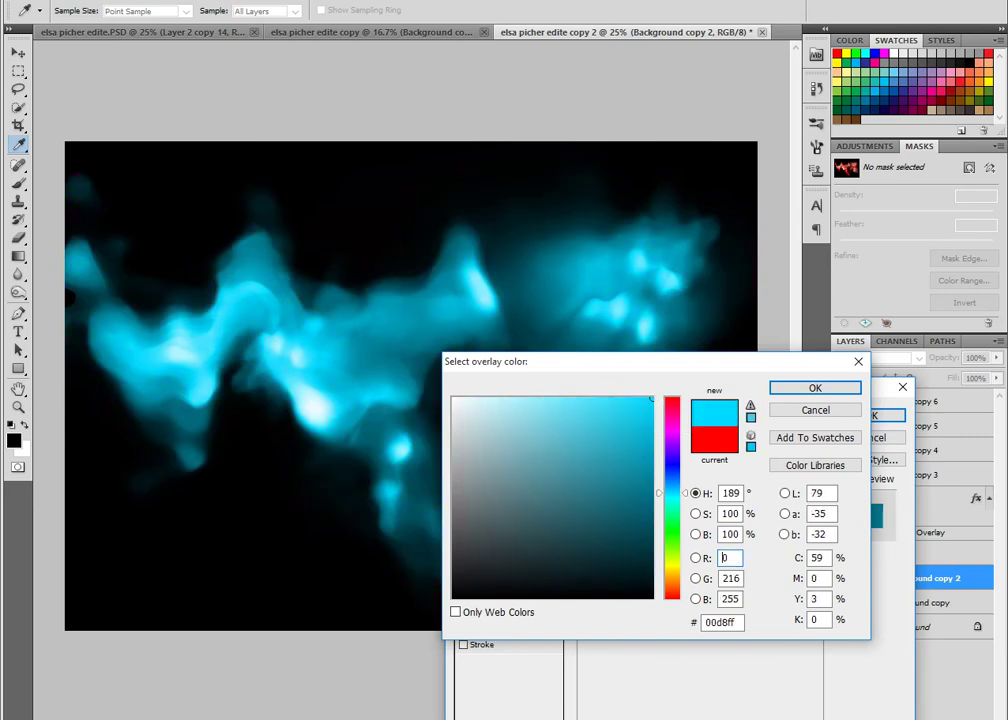
{"action": "key", "text": "Return"}
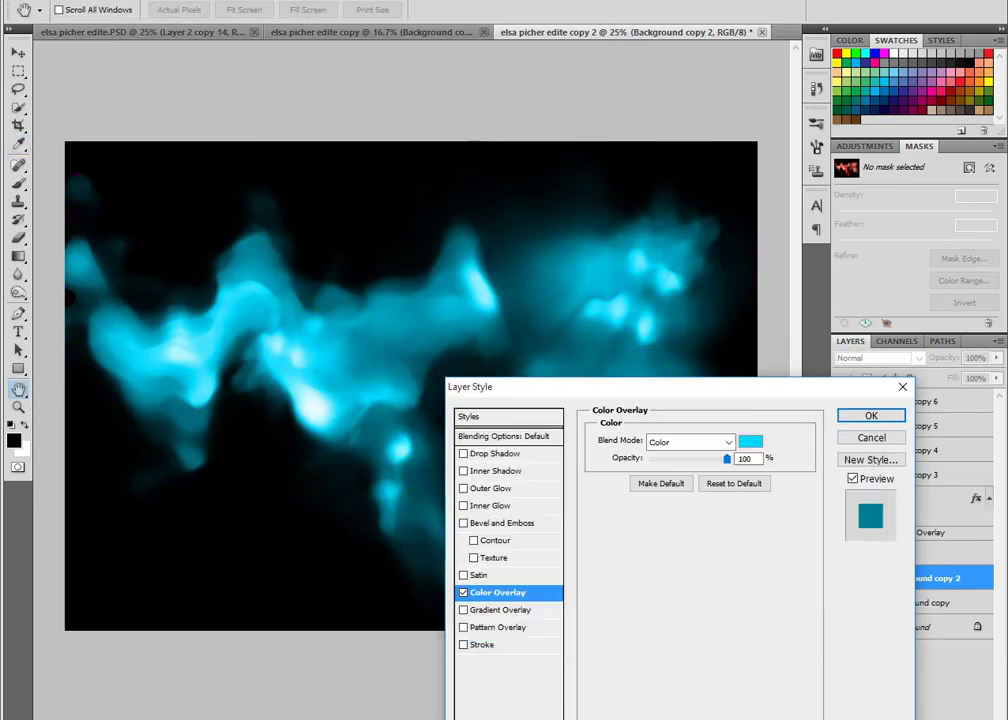
{"action": "key", "text": "Return"}
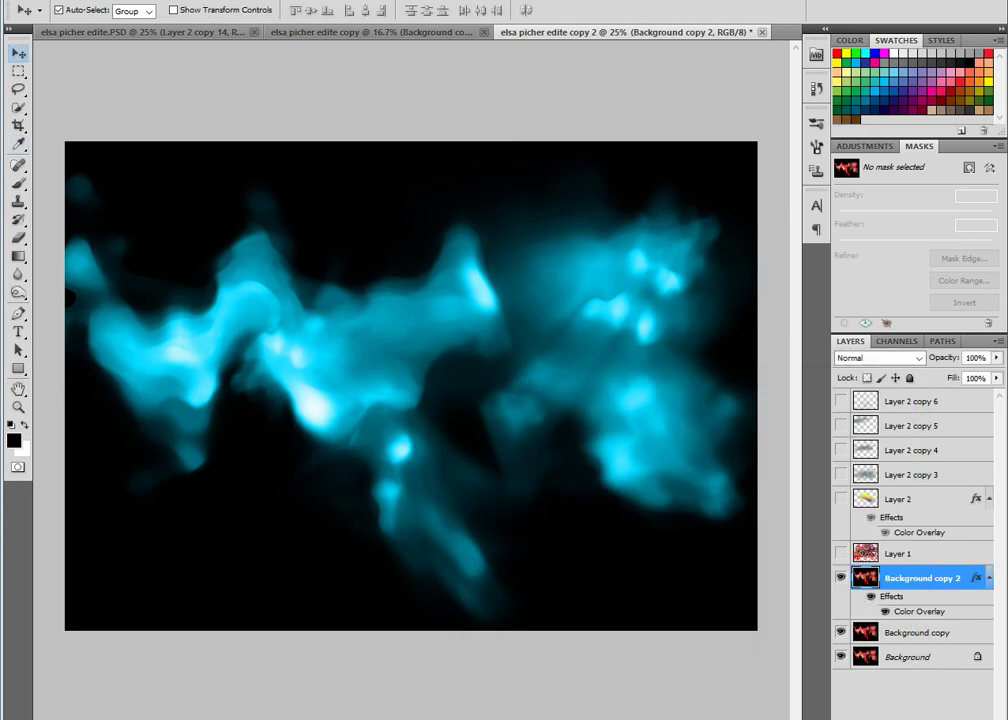
{"action": "left_click", "coordinate": [840, 450]}
- Transform the grey smoke to about 57% width, 143% height, rotated 8° clockwise
{"action": "mouse_move", "coordinate": [300, 340]}
{"action": "left_mouse_down"}
{"action": "mouse_move", "coordinate": [300, 470]}
{"action": "mouse_move", "coordinate": [300, 370]}
{"action": "left_mouse_up"}
{"action": "key", "text": "ctrl+t"}
{"action": "left_click_drag", "start_coordinate": [379, 387], "coordinate": [668, 400]}
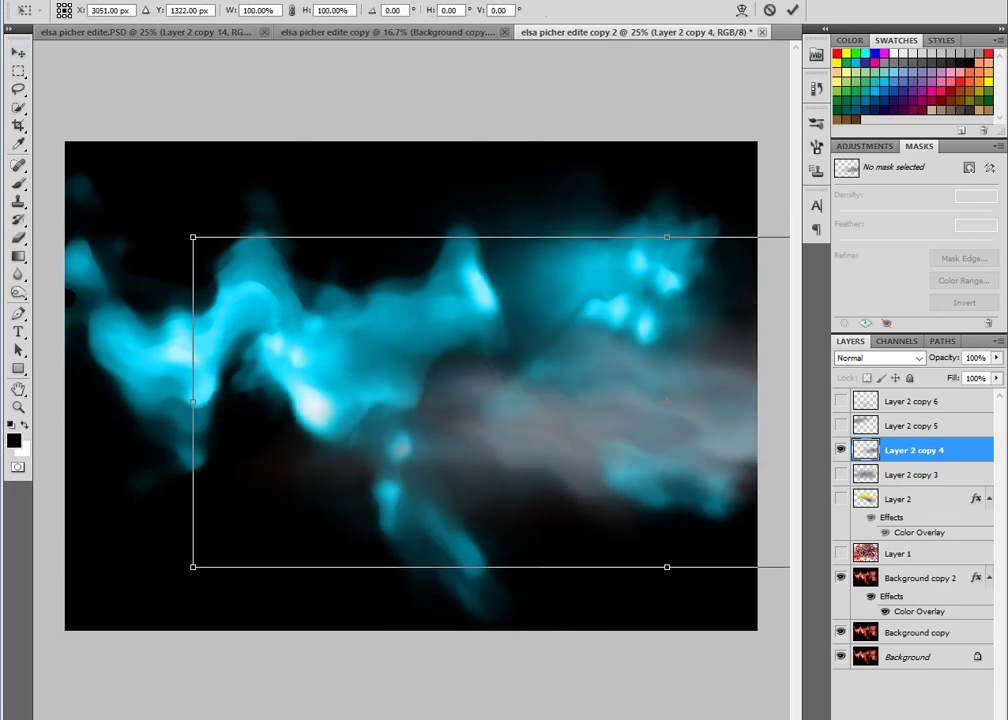
{"action": "left_click_drag", "start_coordinate": [192, 402], "coordinate": [396, 402]}
{"action": "left_click_drag", "start_coordinate": [600, 400], "coordinate": [286, 304]}
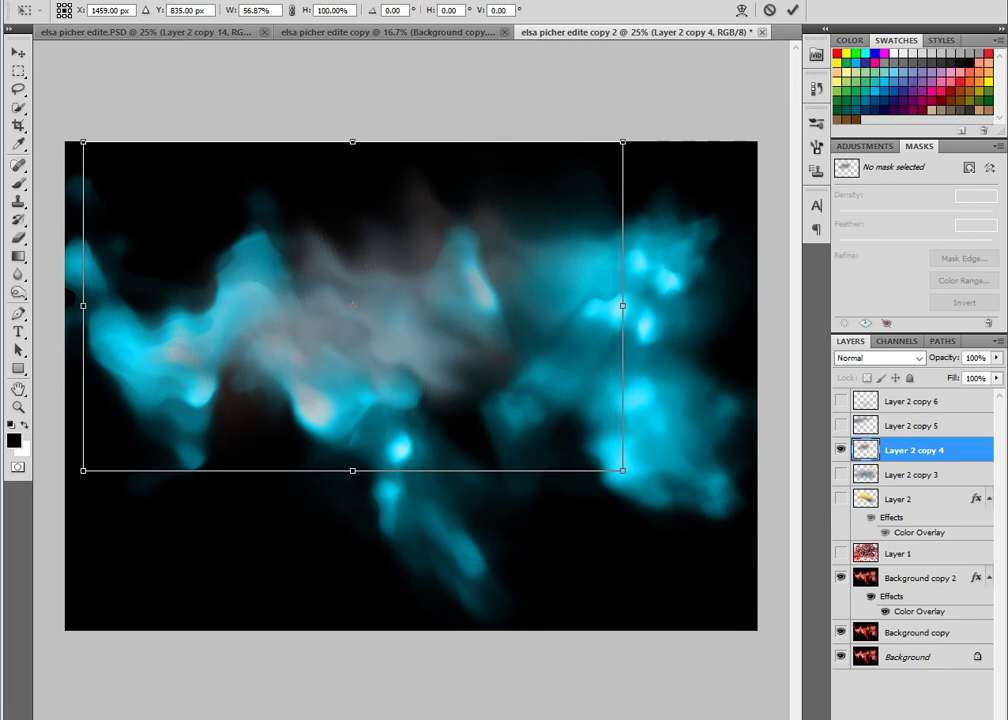
{"action": "left_click_drag", "start_coordinate": [352, 470], "coordinate": [352, 614]}
{"action": "left_click_drag", "start_coordinate": [60, 337], "coordinate": [68, 296]}
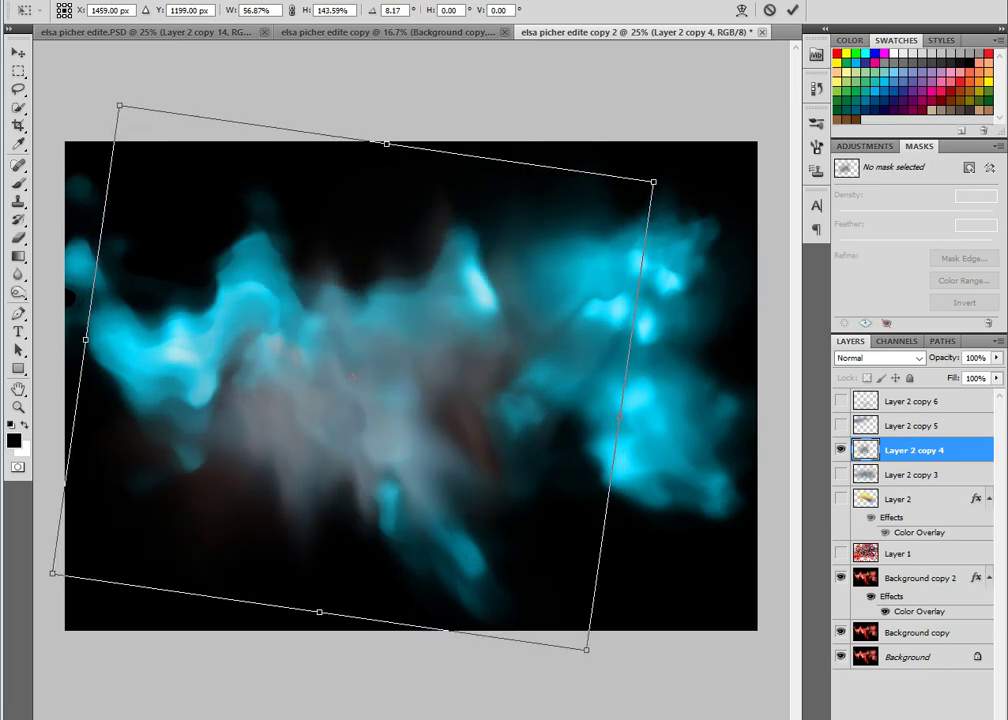
{"action": "key", "text": "Return"}
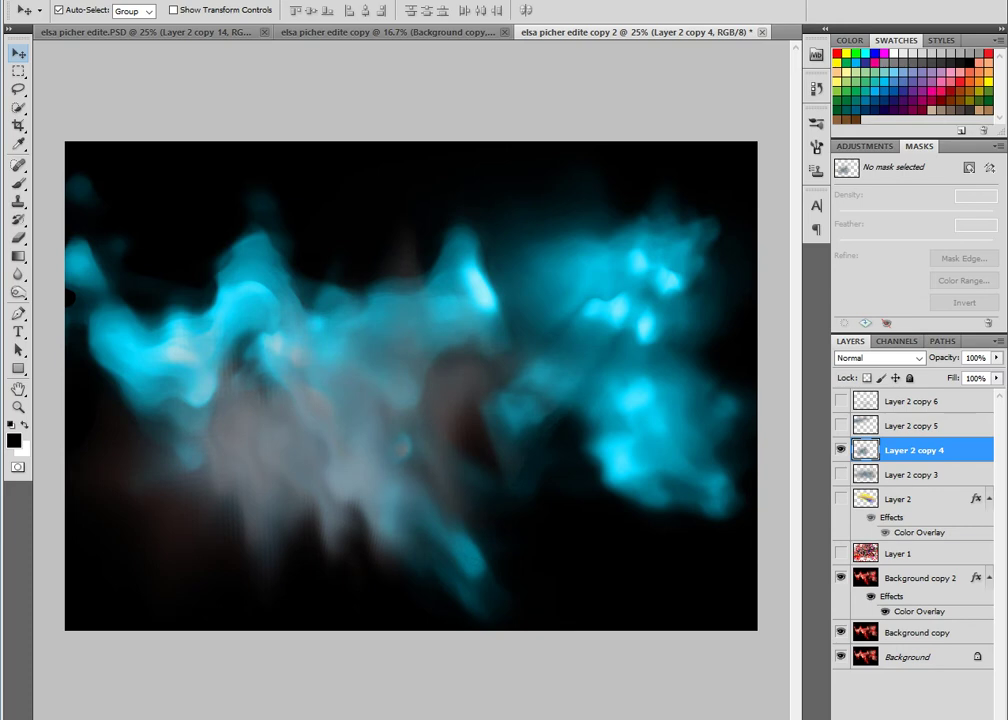
- Darken the smoke with Levels by raising the black input point
{"action": "key", "text": "ctrl+l"}
{"action": "mouse_move", "coordinate": [657, 215]}
{"action": "left_mouse_down"}
{"action": "mouse_move", "coordinate": [710, 215]}
{"action": "mouse_move", "coordinate": [701, 215]}
{"action": "left_mouse_up"}
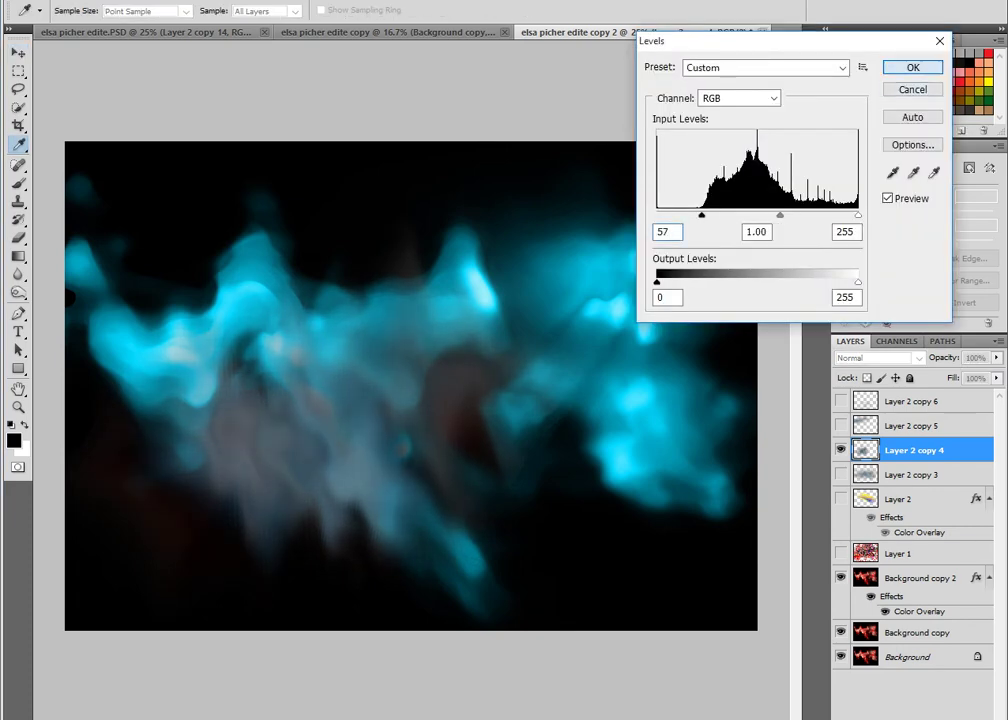
{"action": "key", "text": "Return"}
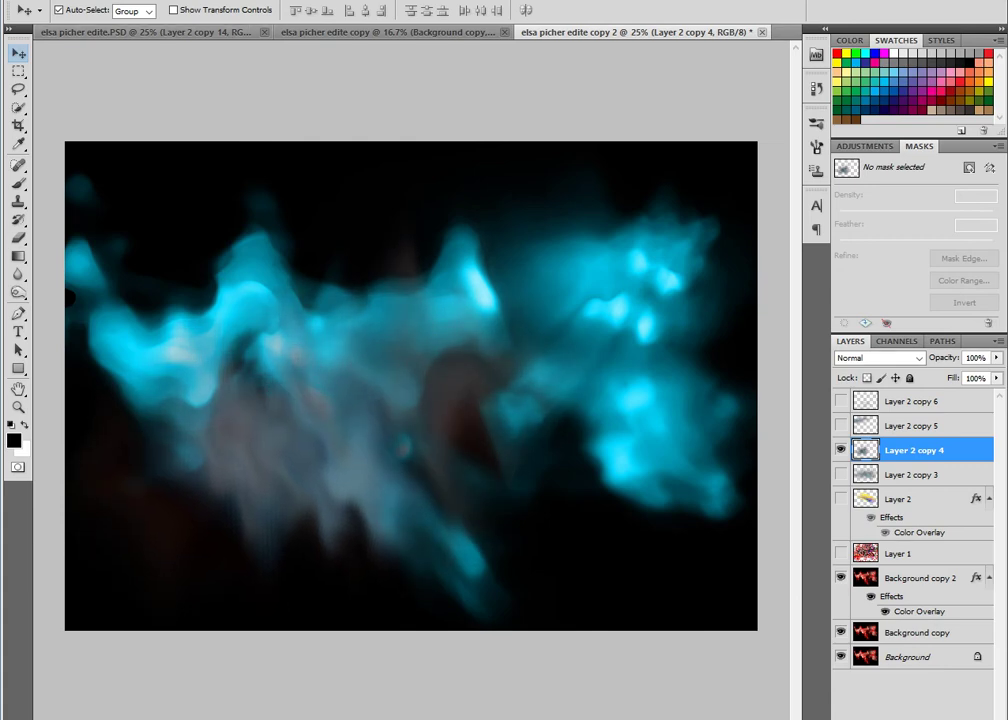
{"action": "left_click", "coordinate": [150, 0]}
{"action": "mouse_move", "coordinate": [170, 69]}
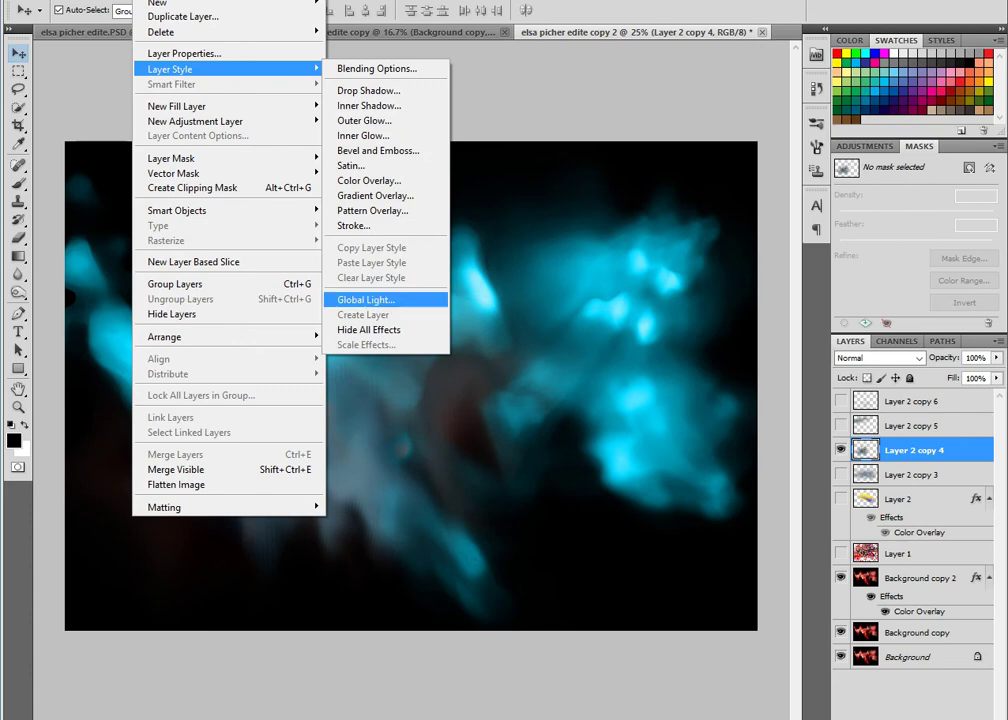
- Add a red Color Overlay to Layer 2 copy 4 in Soft Light blend mode
{"action": "left_click", "coordinate": [369, 180]}
{"action": "key", "text": "shift+Tab"}
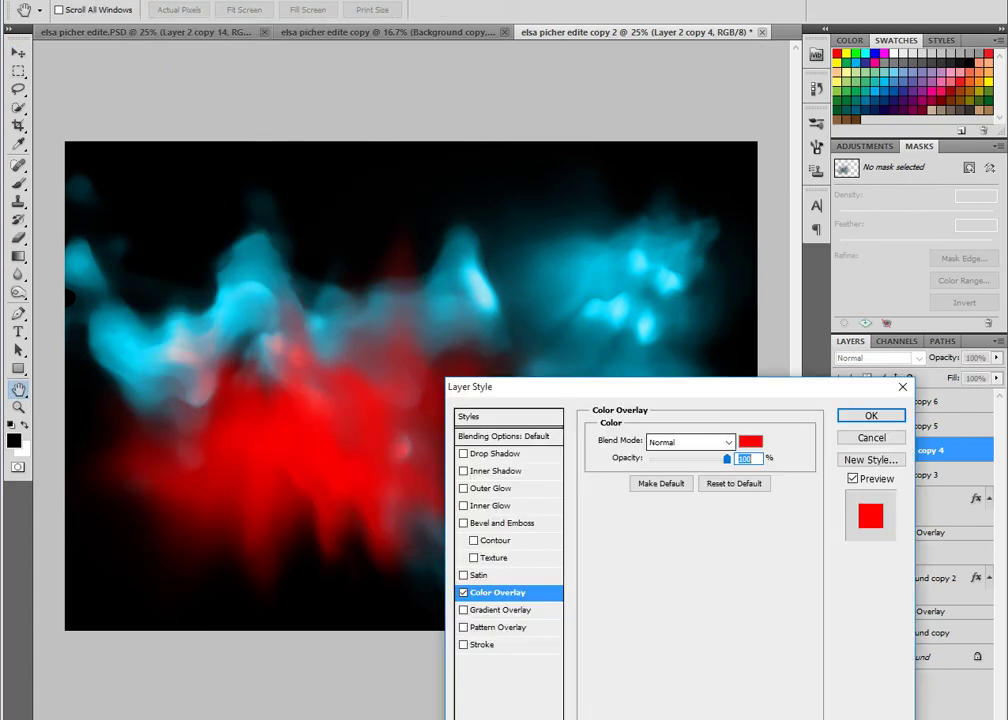
{"action": "key", "text": "alt+Down"}
{"action": "key", "text": "Down"}
{"action": "key", "text": "Down"}
{"action": "key", "text": "Return"}
{"action": "key", "text": "Down"}
{"action": "key", "text": "Down"}
{"action": "key", "text": "Down"}
{"action": "key", "text": "Down"}
{"action": "key", "text": "Down"}
{"action": "key", "text": "Down"}
{"action": "key", "text": "Down"}
{"action": "key", "text": "Down"}
{"action": "key", "text": "Down"}
{"action": "key", "text": "Down"}
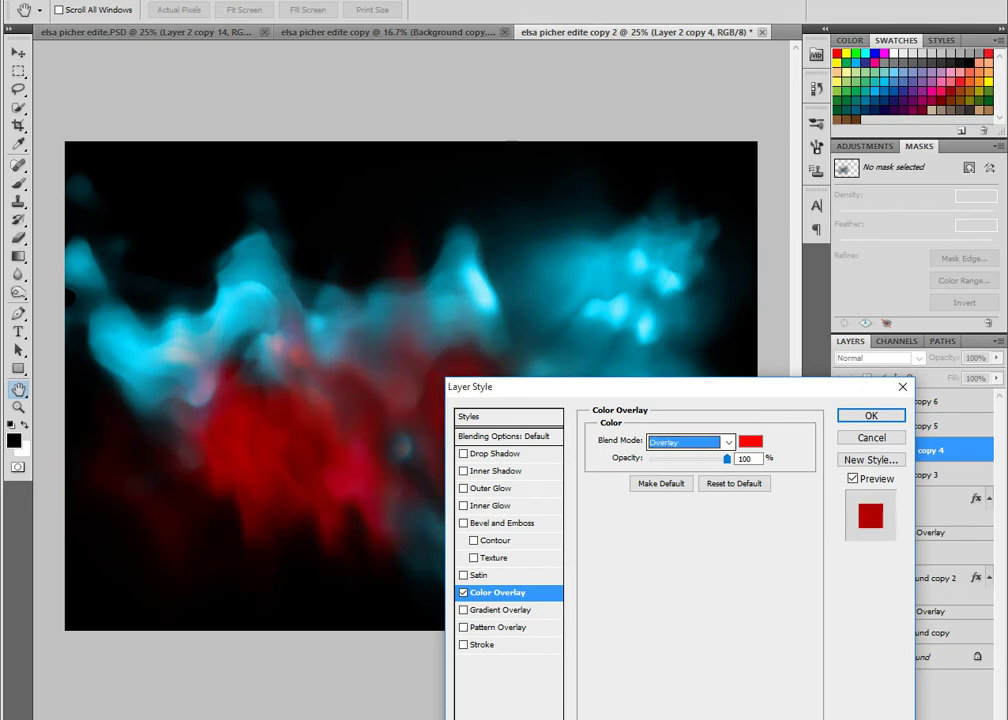
{"action": "key", "text": "Down"}
{"action": "key", "text": "Down"}
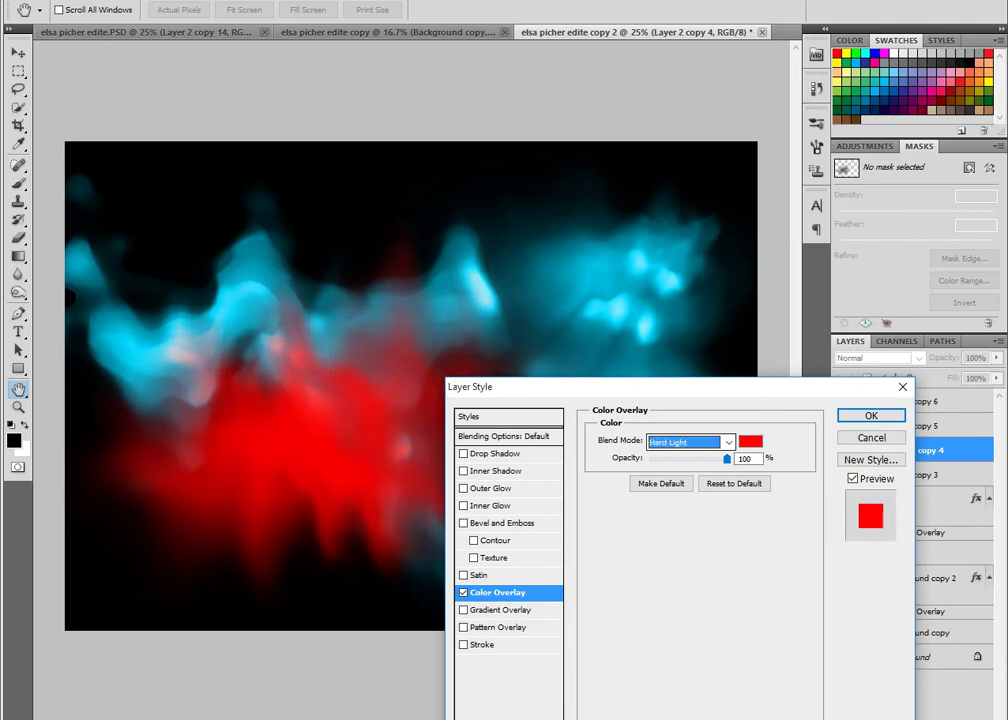
{"action": "key", "text": "Up"}
{"action": "key", "text": "Up"}
{"action": "key", "text": "Up"}
{"action": "key", "text": "Down"}
{"action": "key", "text": "Down"}
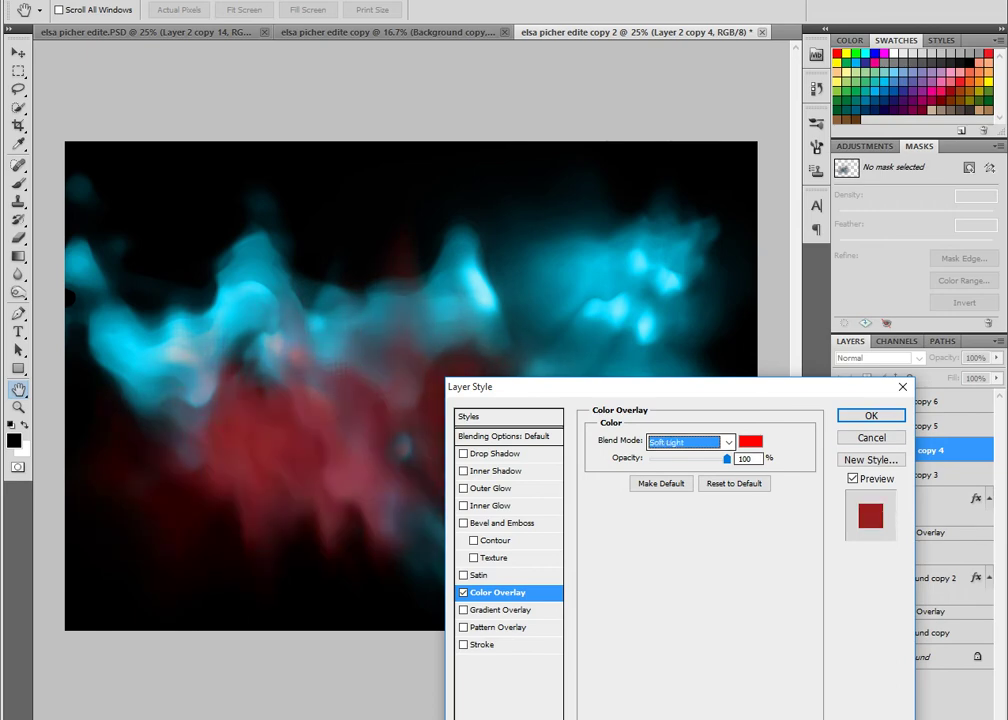
{"action": "key", "text": "Return"}
- Set the clouds' Levels input range to 42–177 for deeper contrast
{"action": "key", "text": "ctrl+l"}
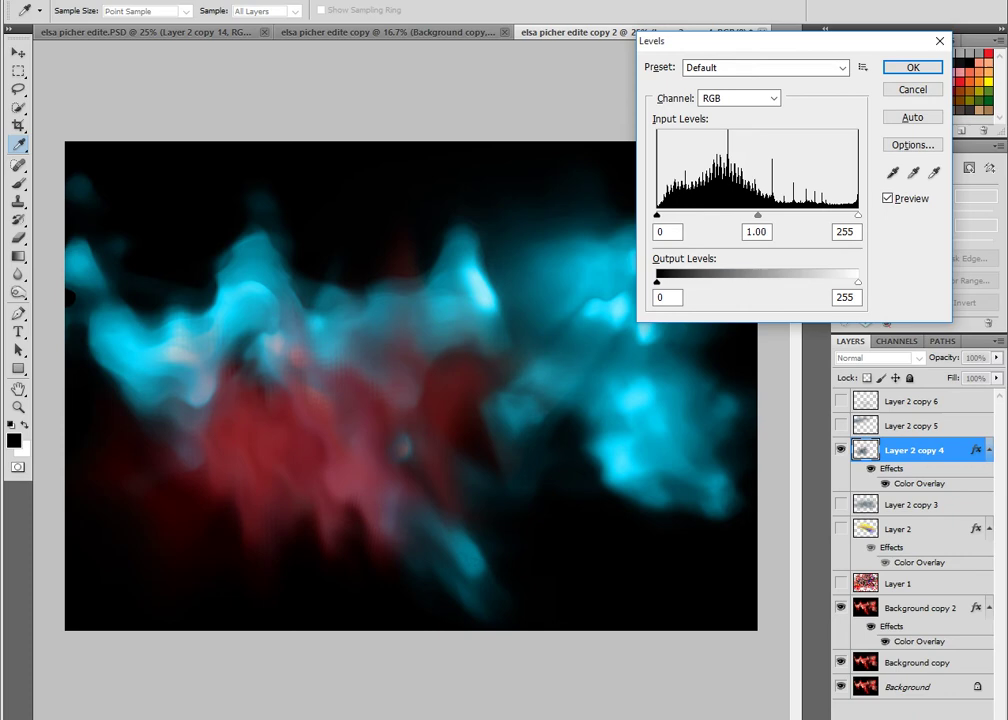
{"action": "left_click_drag", "start_coordinate": [657, 215], "coordinate": [689, 215]}
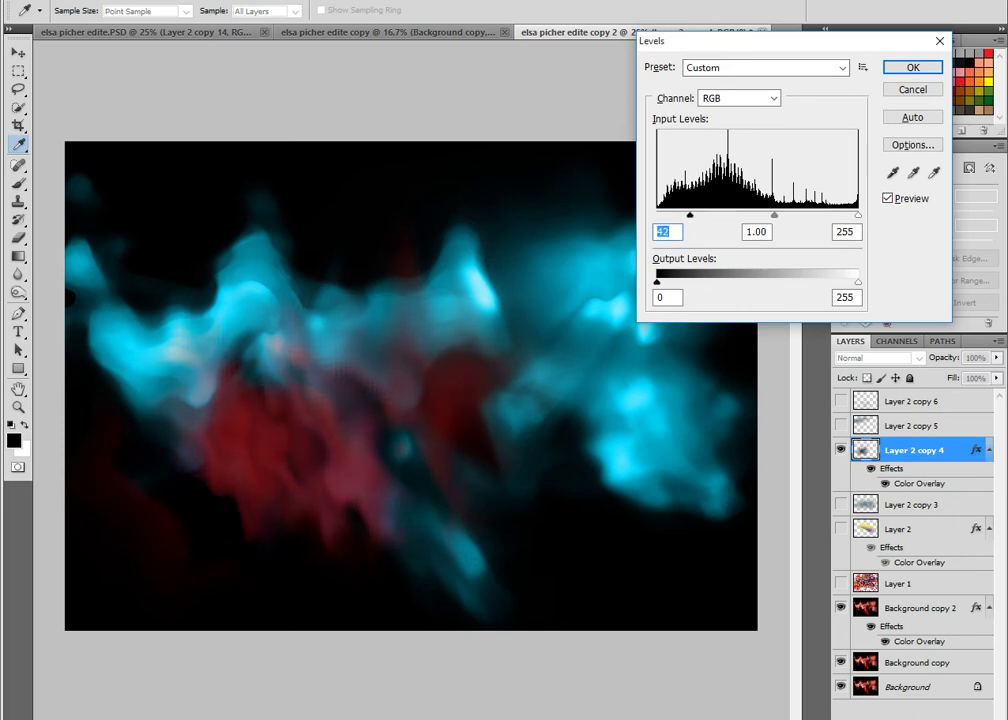
{"action": "mouse_move", "coordinate": [858, 215]}
{"action": "left_mouse_down"}
{"action": "mouse_move", "coordinate": [796, 215]}
{"action": "mouse_move", "coordinate": [805, 215]}
{"action": "left_mouse_up"}
{"action": "key", "text": "Return"}
- Move the red cloud layer to the lower left and set its opacity to 63%
{"action": "key", "text": "v"}
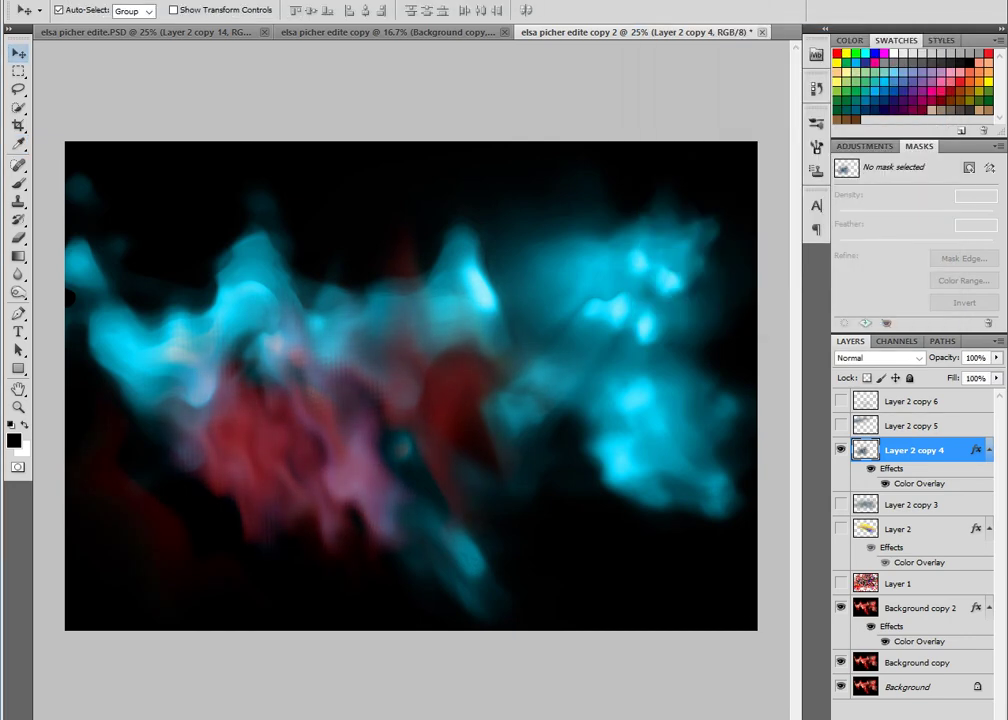
{"action": "mouse_move", "coordinate": [280, 230]}
{"action": "left_mouse_down"}
{"action": "mouse_move", "coordinate": [265, 385]}
{"action": "mouse_move", "coordinate": [285, 420]}
{"action": "mouse_move", "coordinate": [195, 506]}
{"action": "mouse_move", "coordinate": [499, 439]}
{"action": "mouse_move", "coordinate": [475, 380]}
{"action": "mouse_move", "coordinate": [445, 350]}
{"action": "left_mouse_up"}
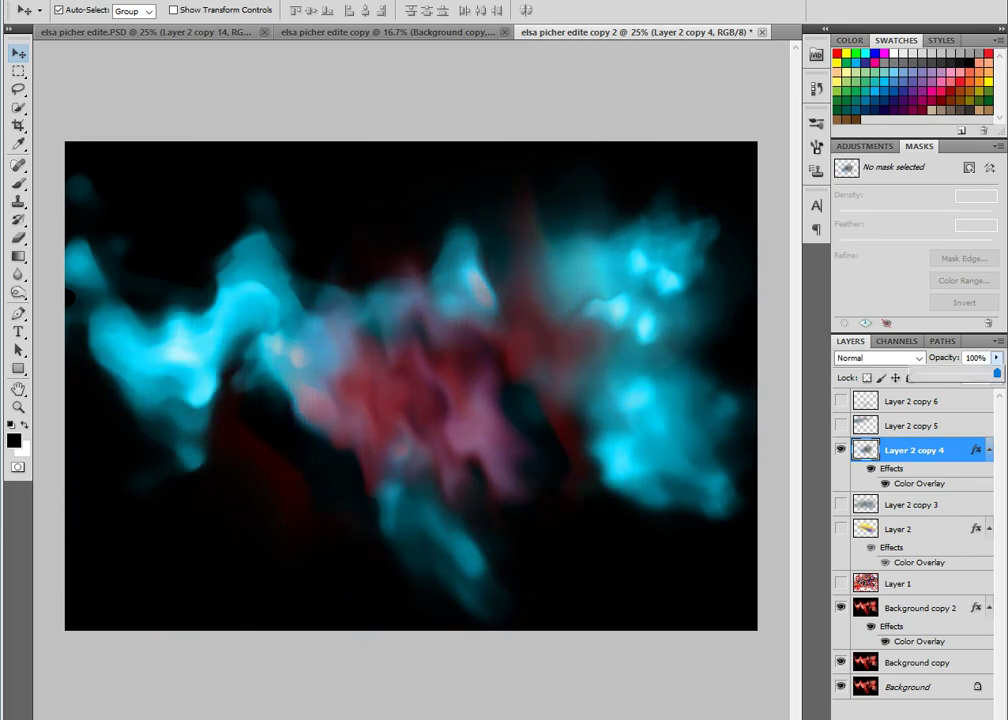
{"action": "left_click_drag", "start_coordinate": [996, 357], "coordinate": [943, 373]}
{"action": "left_click_drag", "start_coordinate": [743, 293], "coordinate": [500, 410]}
{"action": "key", "text": "6"}
{"action": "key", "text": "3"}
- Rotate it to −121°, scale to 108%, move it up and duplicate as Layer 2 copy 7
{"action": "key", "text": "ctrl+t"}
{"action": "mouse_move", "coordinate": [560, 240]}
{"action": "left_mouse_down"}
{"action": "mouse_move", "coordinate": [545, 330]}
{"action": "mouse_move", "coordinate": [554, 514]}
{"action": "left_mouse_up"}
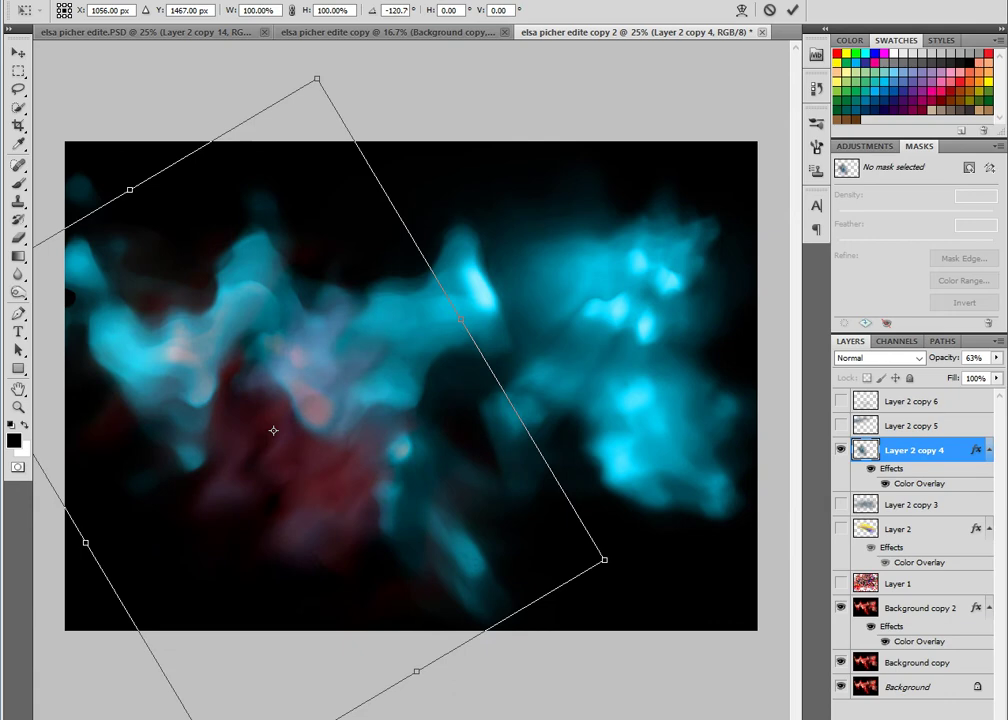
{"action": "left_click_drag", "start_coordinate": [604, 559], "coordinate": [632, 570]}
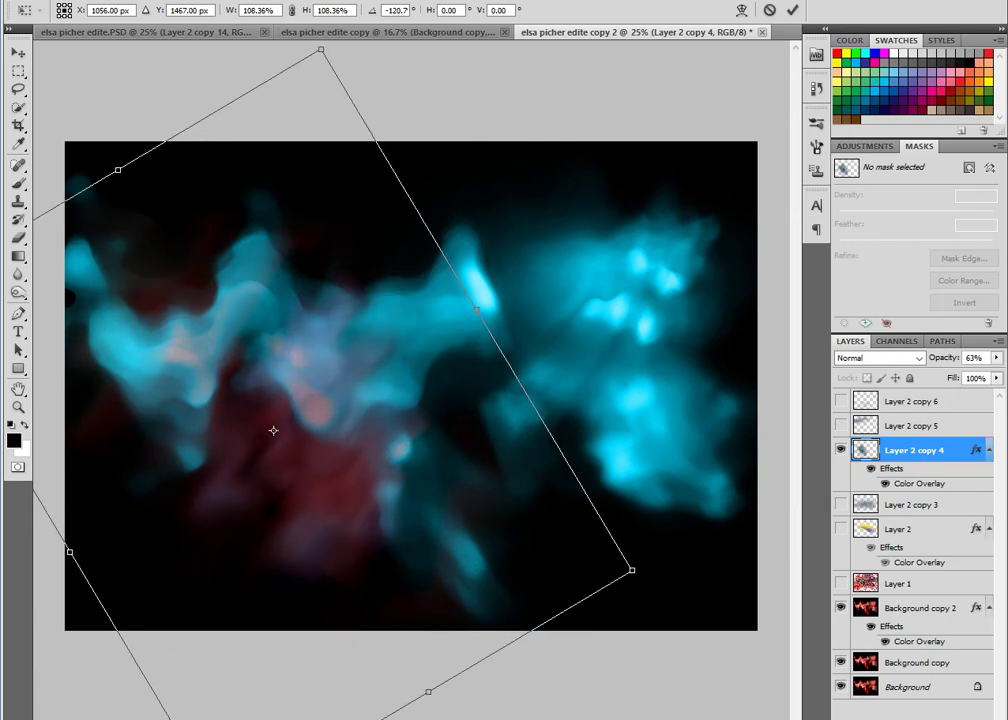
{"action": "key", "text": "Return"}
{"action": "left_click_drag", "start_coordinate": [273, 430], "coordinate": [280, 200]}
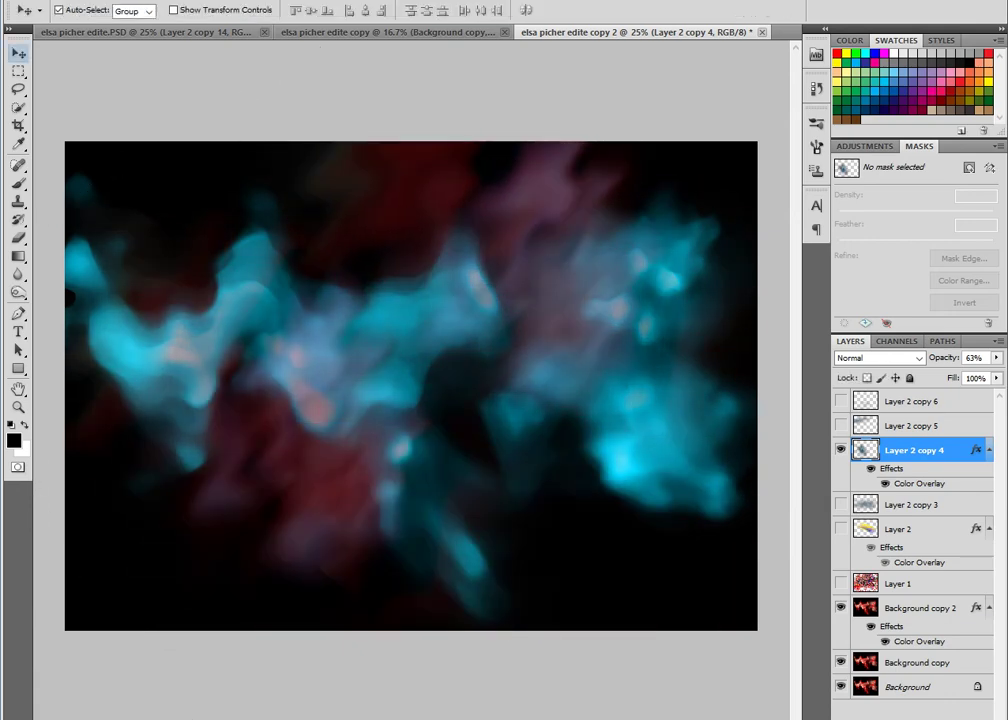
{"action": "key", "text": "ctrl+j"}
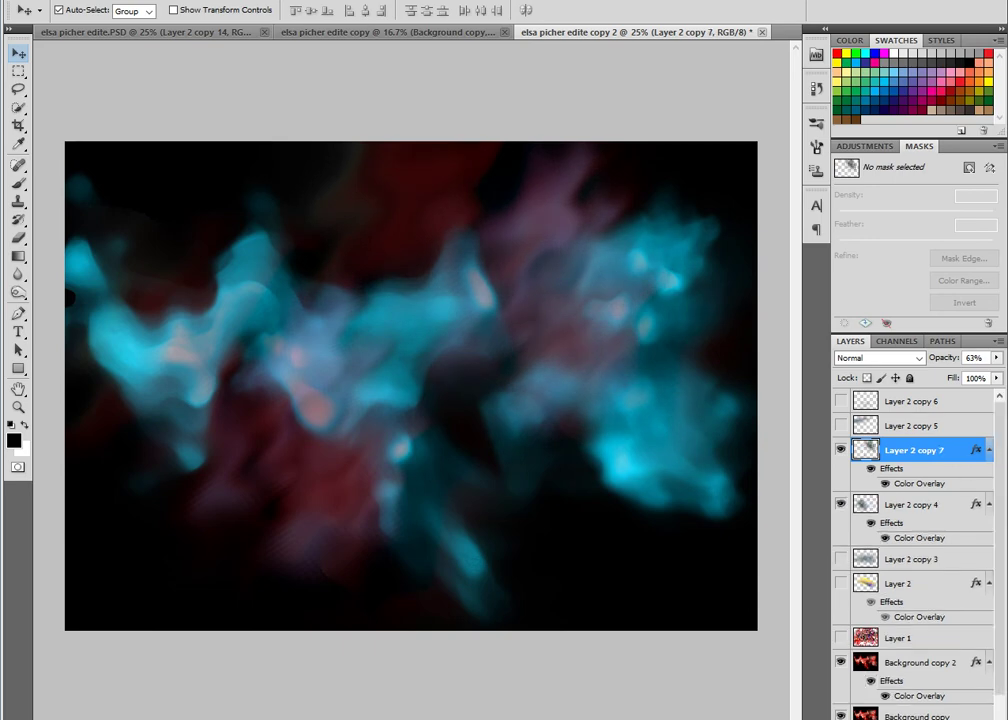
- Raise Layer 2 copy 7 to 100% opacity, shrink it to about 60% and move it right
{"action": "left_click_drag", "start_coordinate": [996, 357], "coordinate": [997, 372]}
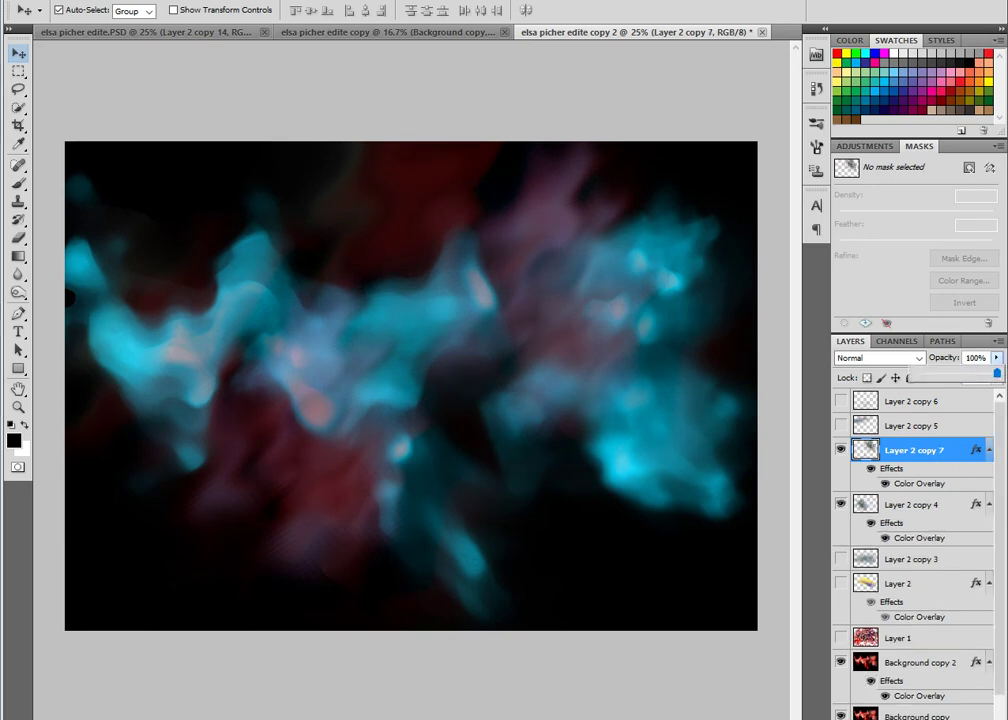
{"action": "key", "text": "ctrl+t"}
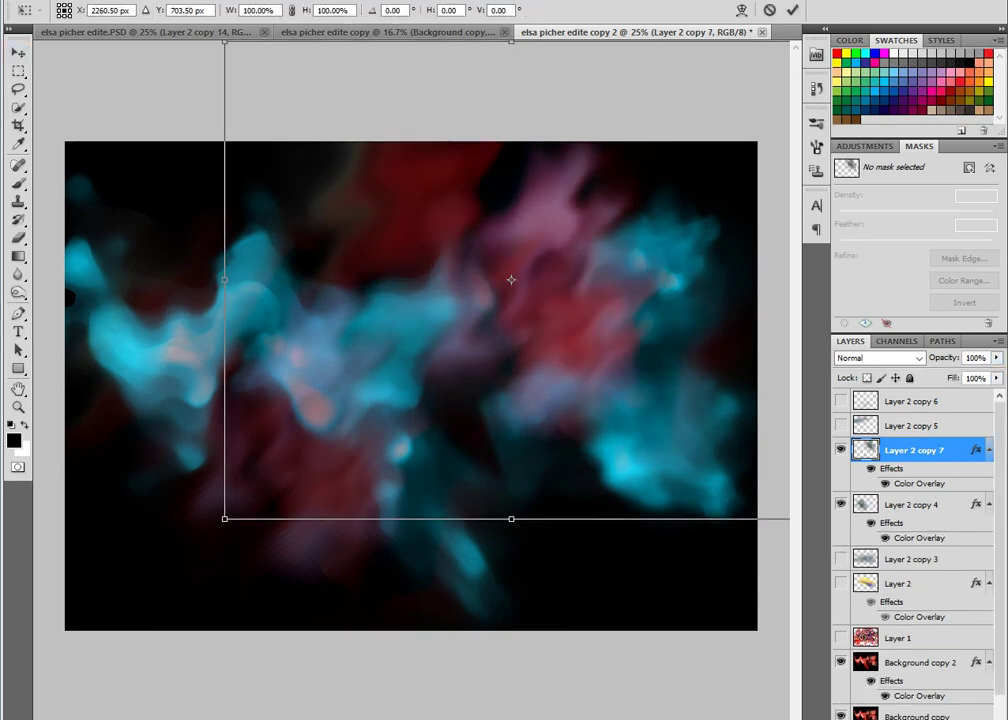
{"action": "left_click_drag", "start_coordinate": [224, 518], "coordinate": [335, 425]}
{"action": "left_click_drag", "start_coordinate": [700, 120], "coordinate": [523, 35]}
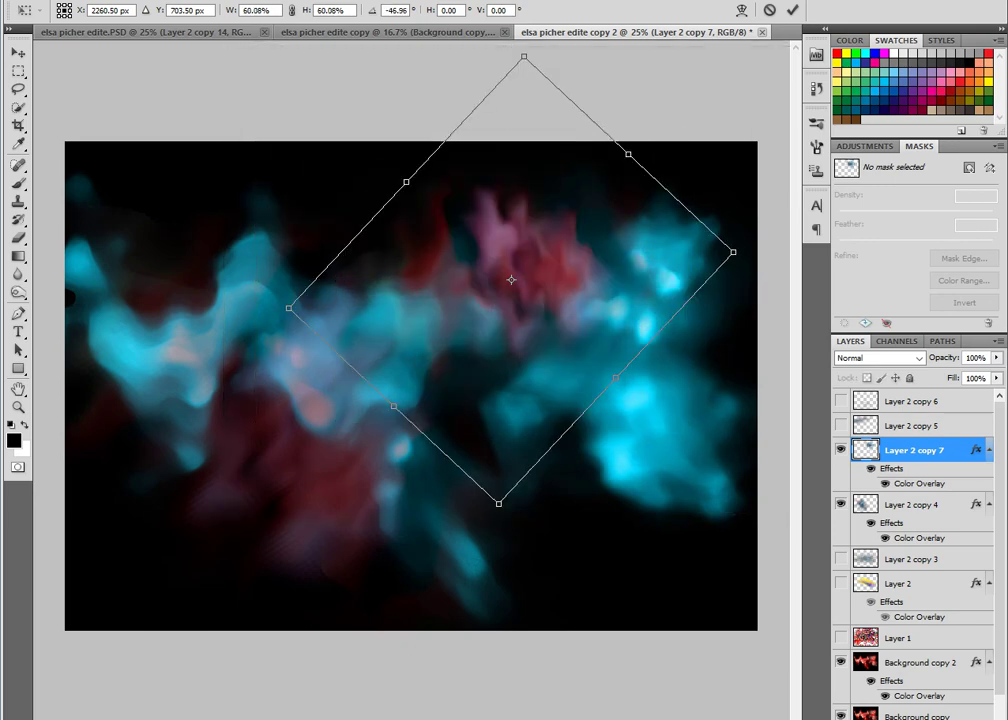
{"action": "left_click_drag", "start_coordinate": [745, 265], "coordinate": [687, 434]}
{"action": "key", "text": "Return"}
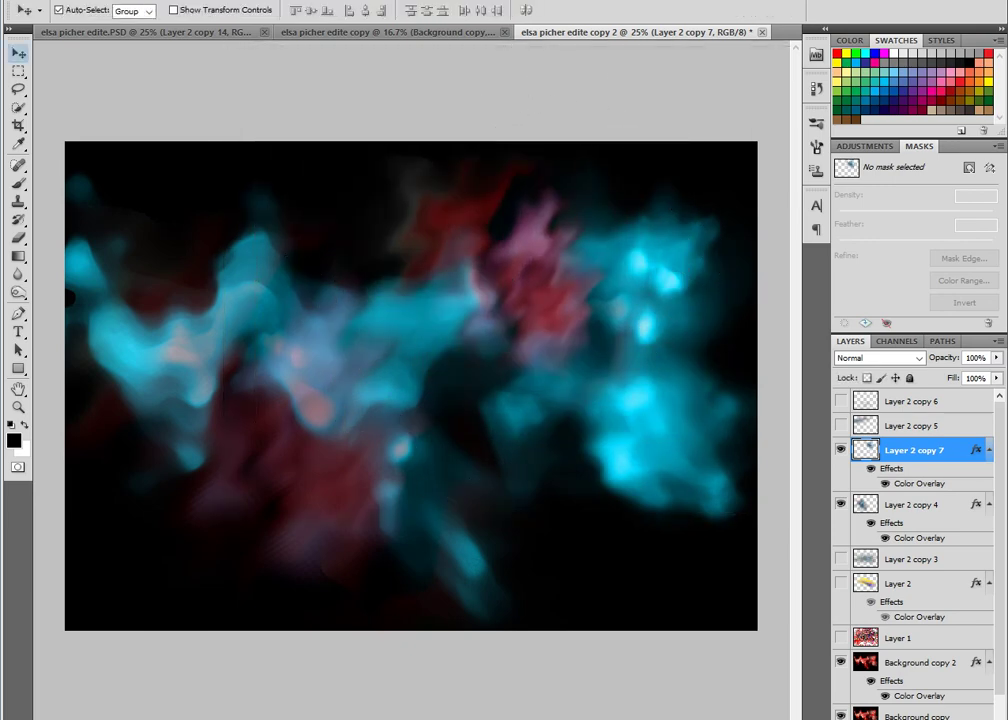
{"action": "key", "text": "shift+Right"}
{"action": "key", "text": "shift+Right"}
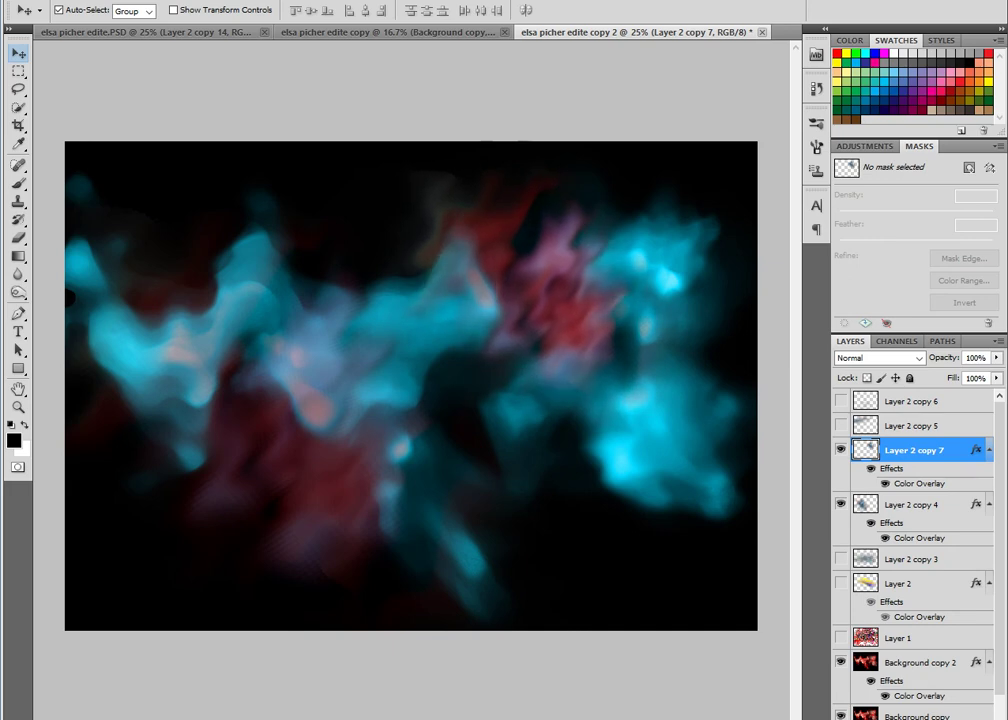
{"action": "left_click_drag", "start_coordinate": [560, 285], "coordinate": [340, 255]}
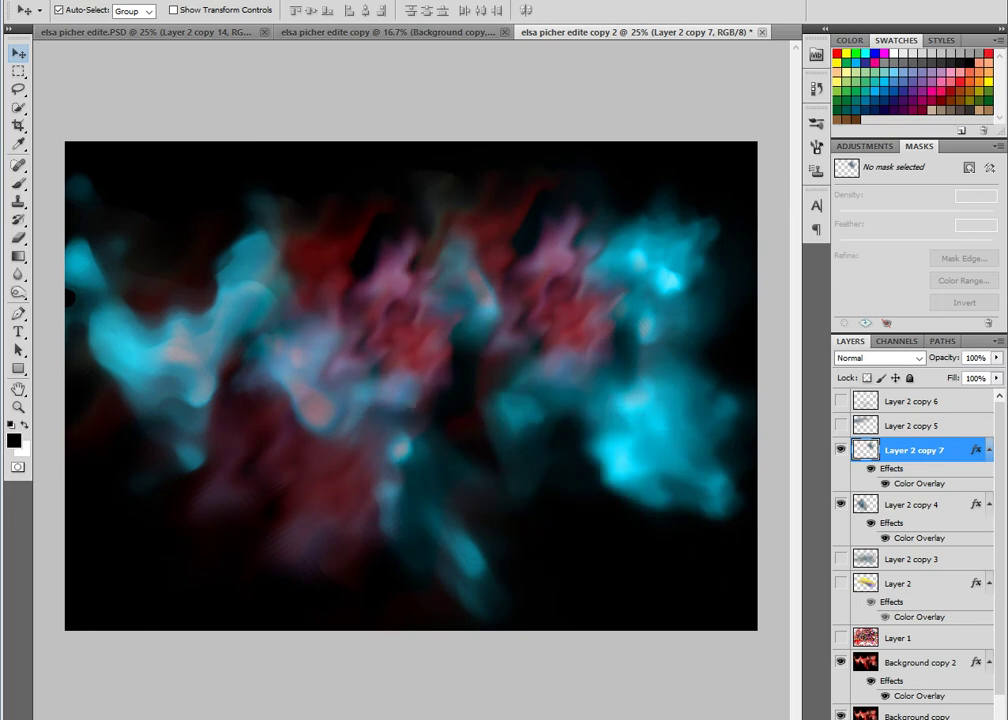
{"action": "left_click_drag", "start_coordinate": [340, 255], "coordinate": [530, 245]}
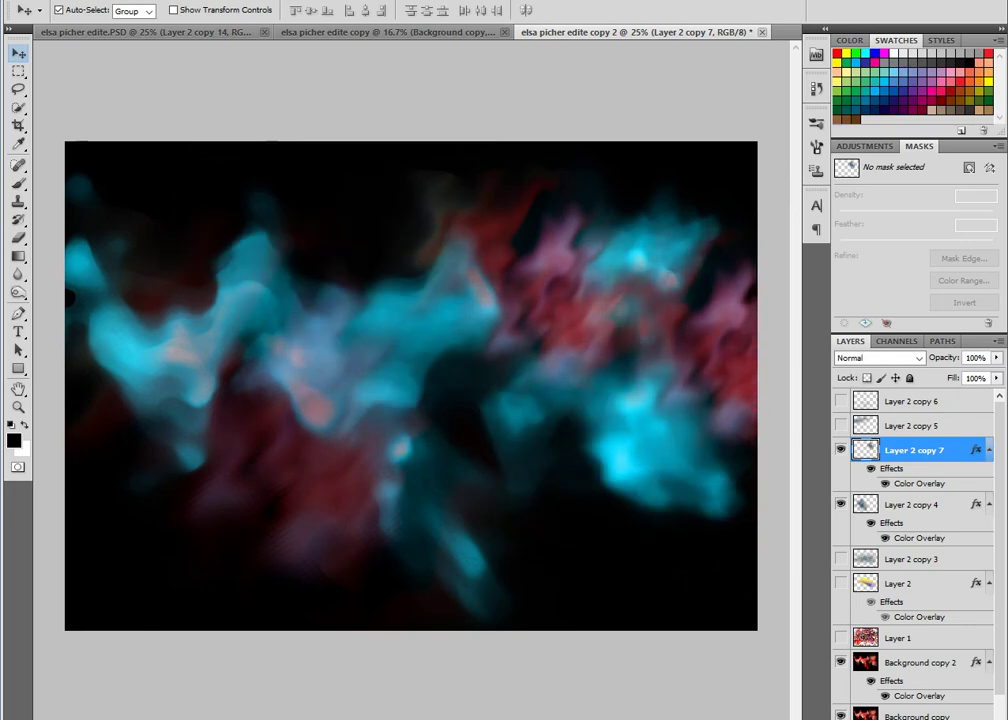
- Duplicate it as Layer 2 copy 8, stretched to 190% width and tilted about −25.6°
{"action": "key", "text": "ctrl+j"}
{"action": "key", "text": "ctrl+t"}
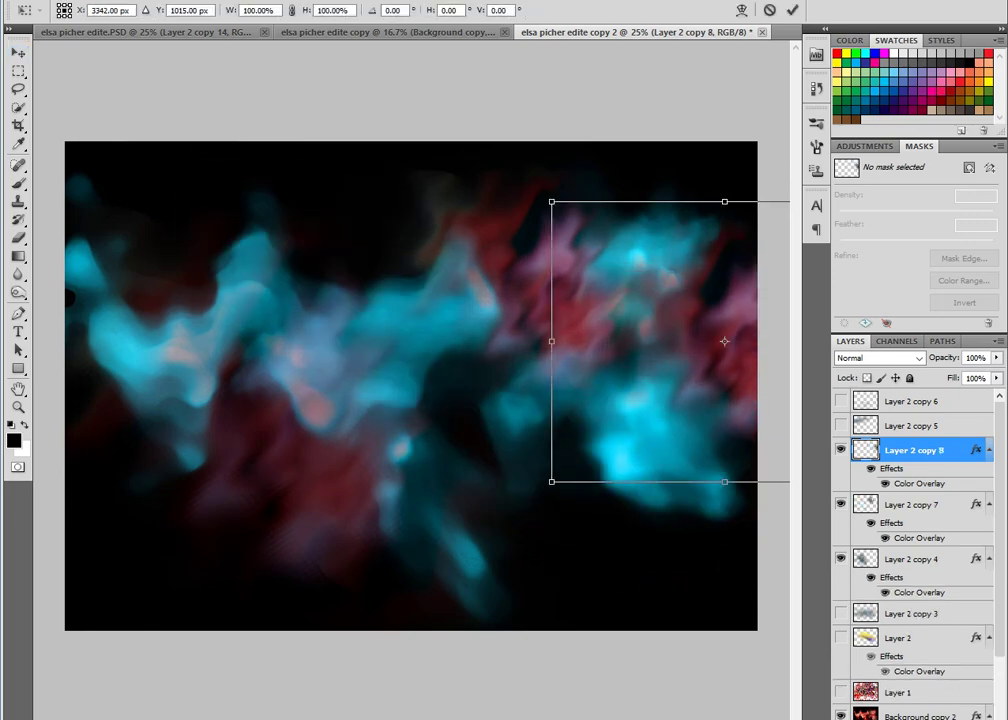
{"action": "left_click_drag", "start_coordinate": [551, 341], "coordinate": [326, 383]}
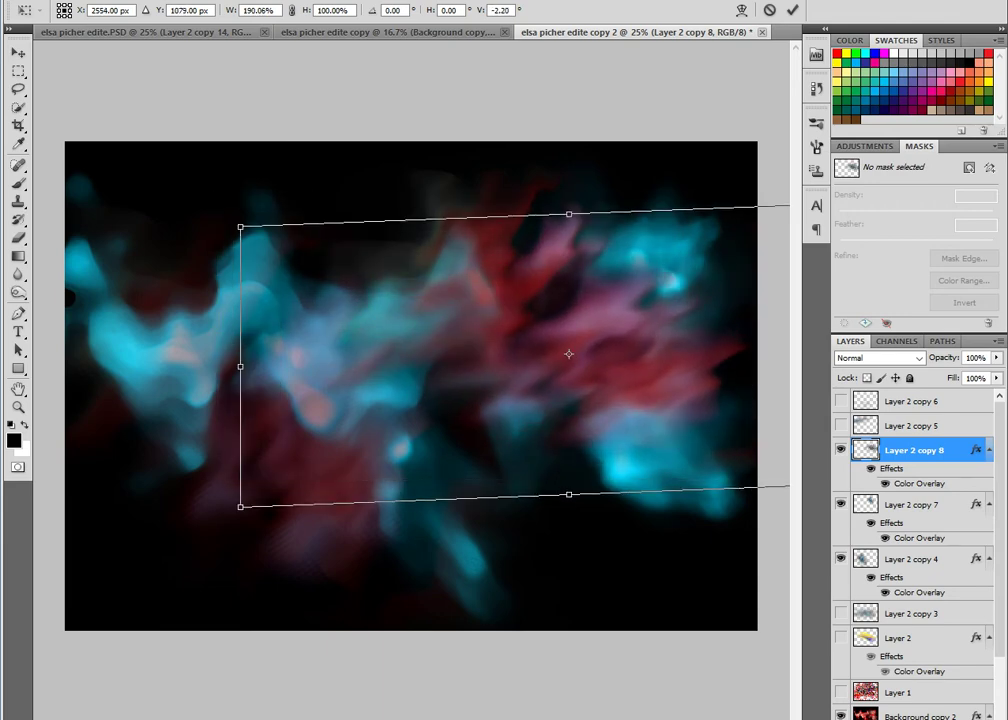
{"action": "left_click_drag", "start_coordinate": [318, 535], "coordinate": [420, 648]}
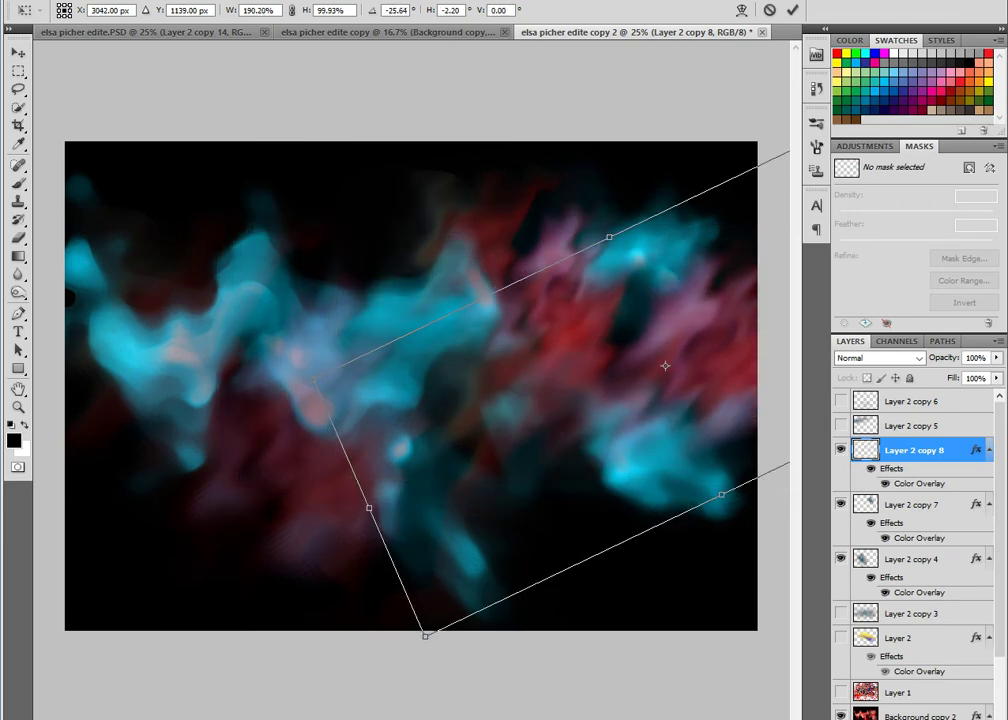
{"action": "key", "text": "Return"}
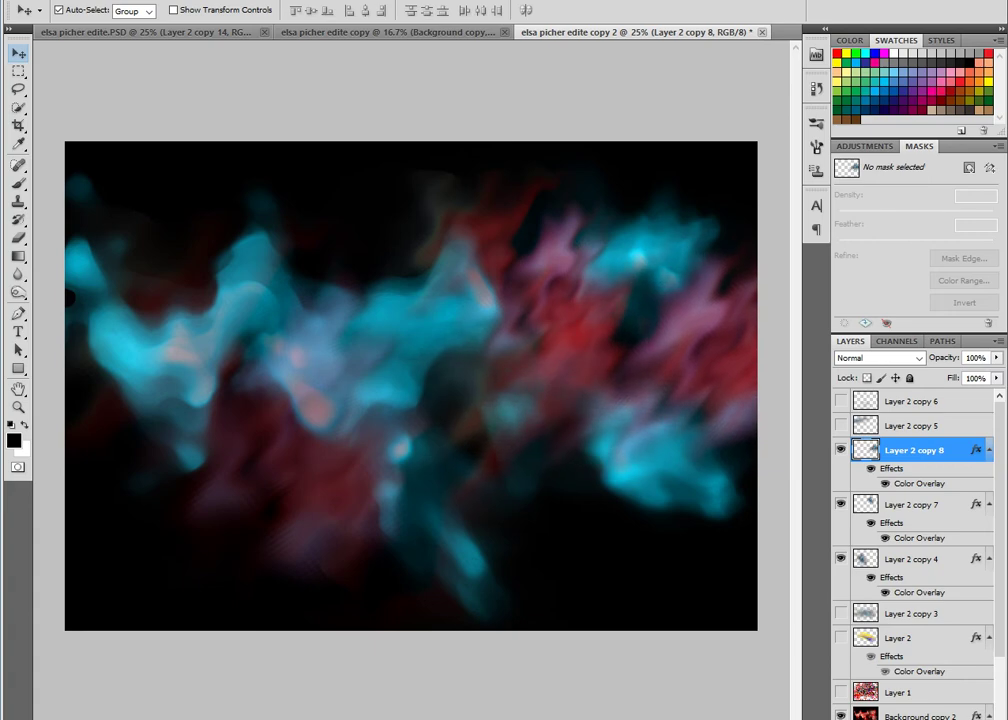
- Erase two small patches of the cloud, then select Layer 2 copy 4
{"action": "key", "text": "e"}
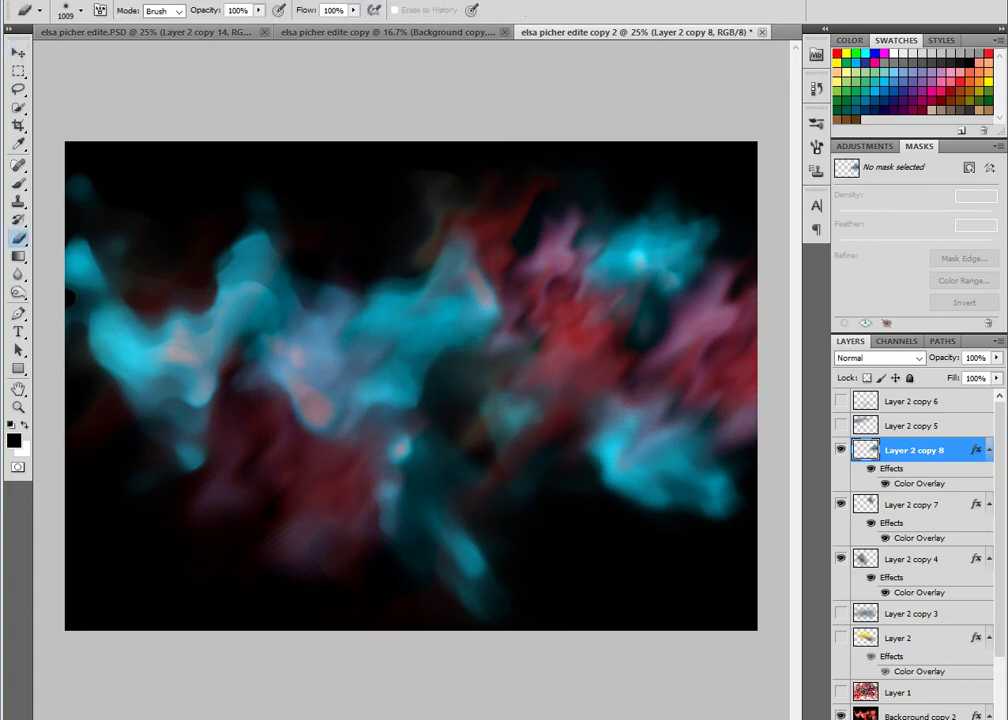
{"action": "left_click", "coordinate": [492, 377]}
{"action": "left_click", "coordinate": [386, 356]}
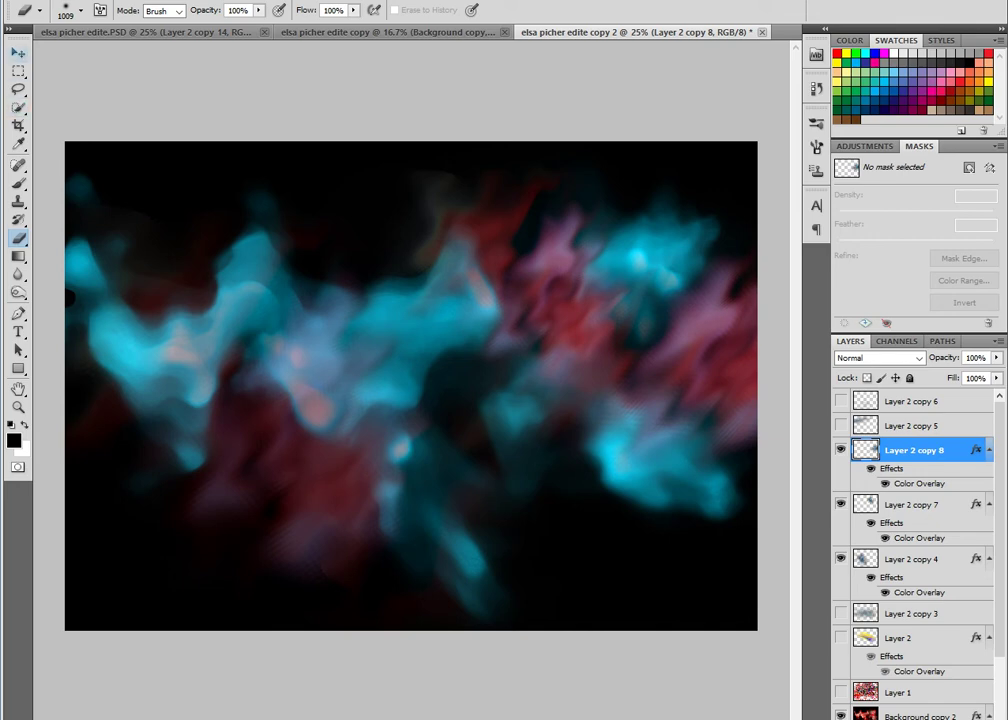
{"action": "left_click", "coordinate": [18, 53]}
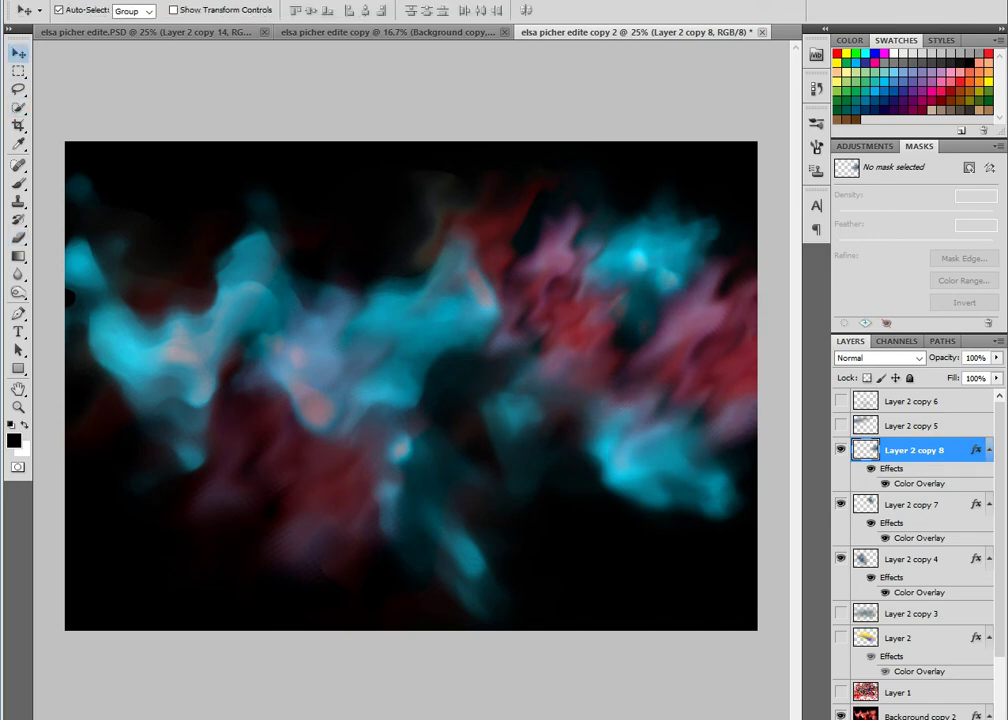
{"action": "left_click", "coordinate": [914, 559]}
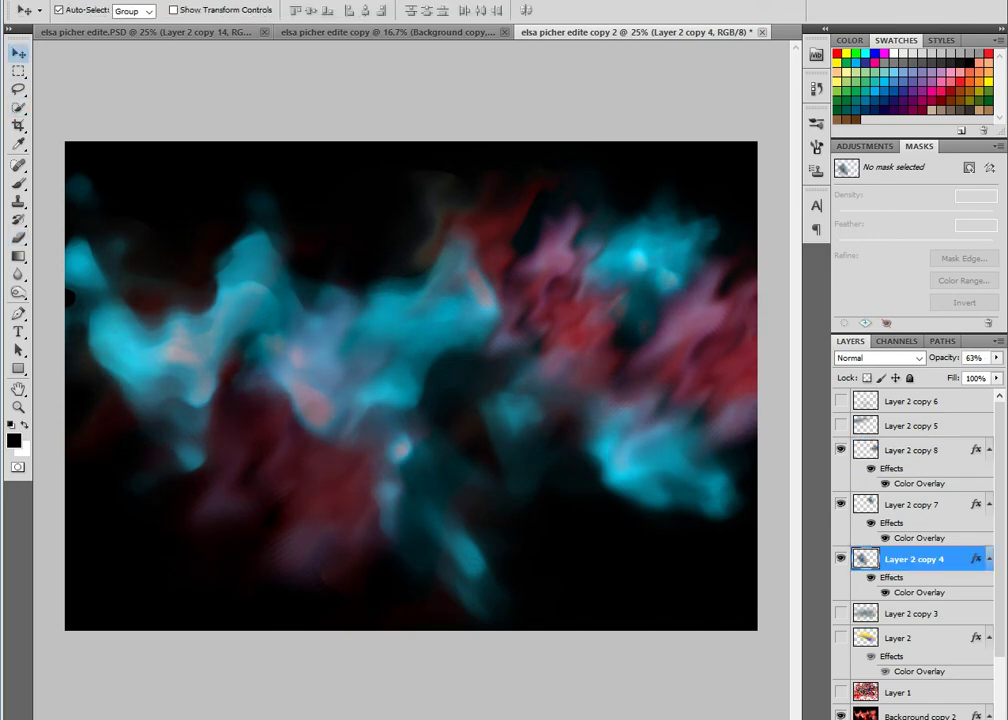
- Duplicate the document as copy 3, merge the visible layers and duplicate the merged layer
{"action": "key", "text": "alt+i"}
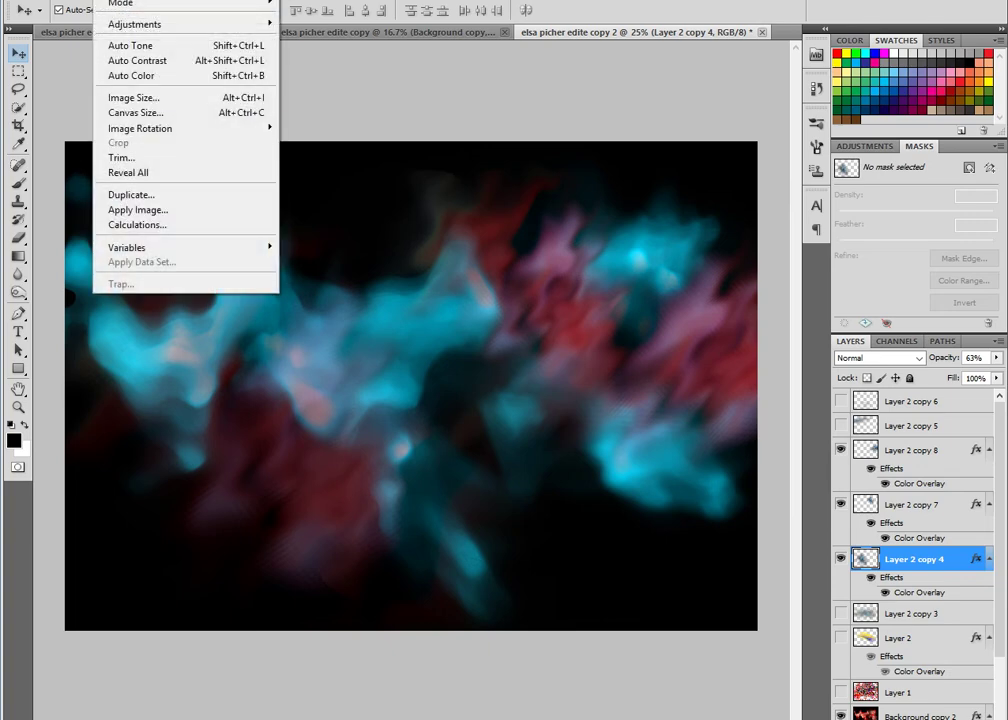
{"action": "key", "text": "Return"}
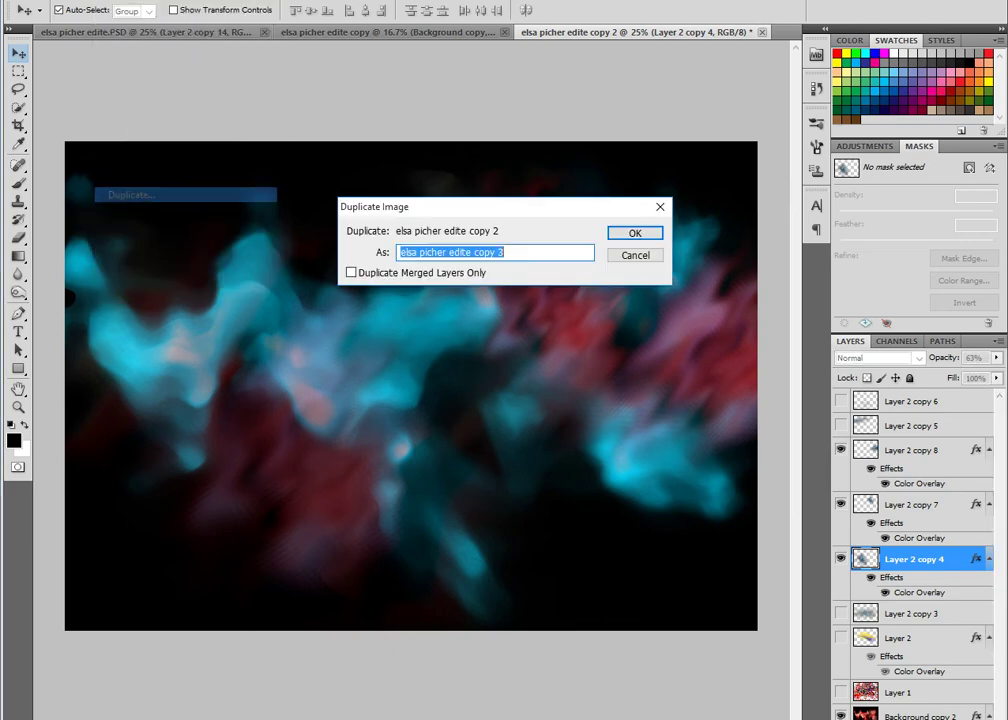
{"action": "key", "text": "Return"}
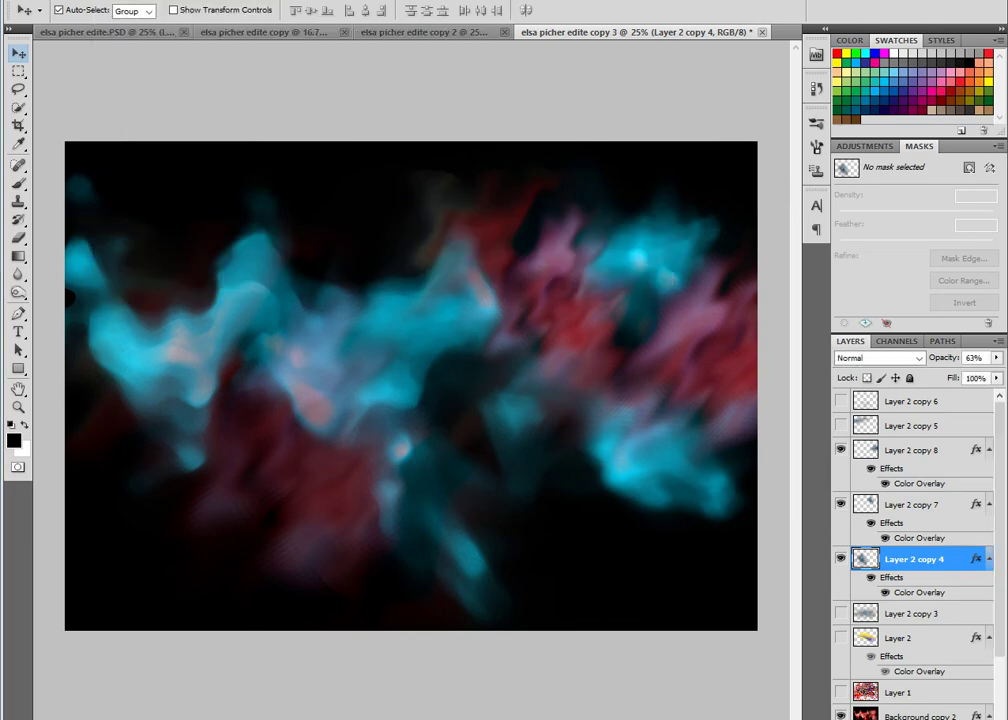
{"action": "key", "text": "shift+ctrl+e"}
{"action": "key", "text": "ctrl+j"}
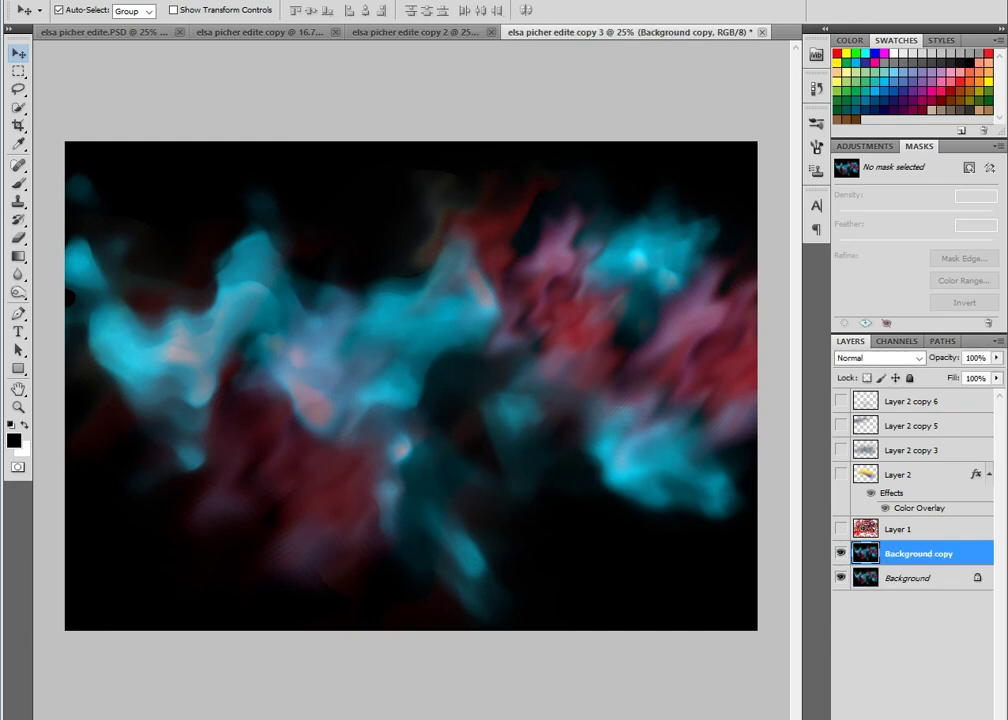
{"action": "key", "text": "z"}
{"action": "key", "text": "ctrl+plus"}
{"action": "key", "text": "ctrl+minus"}
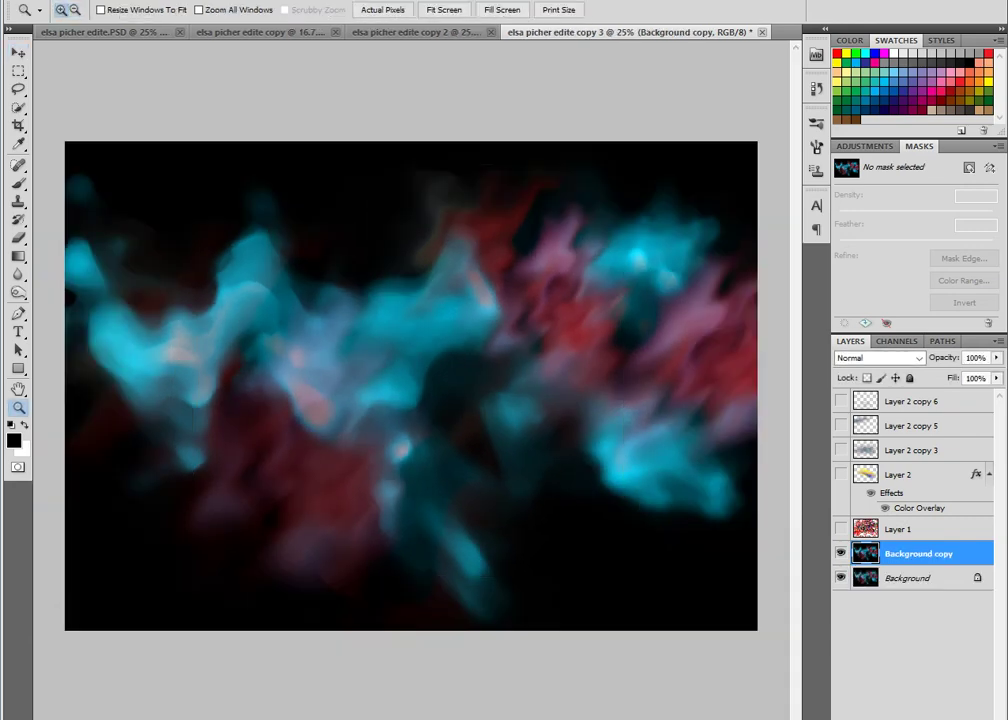
{"action": "key", "text": "ctrl+plus"}
{"action": "key", "text": "ctrl+minus"}
{"action": "key", "text": "ctrl+j"}
- Apply Levels to Background copy 2 with black 9, midtone 1.29 and white 219
{"action": "key", "text": "ctrl+l"}
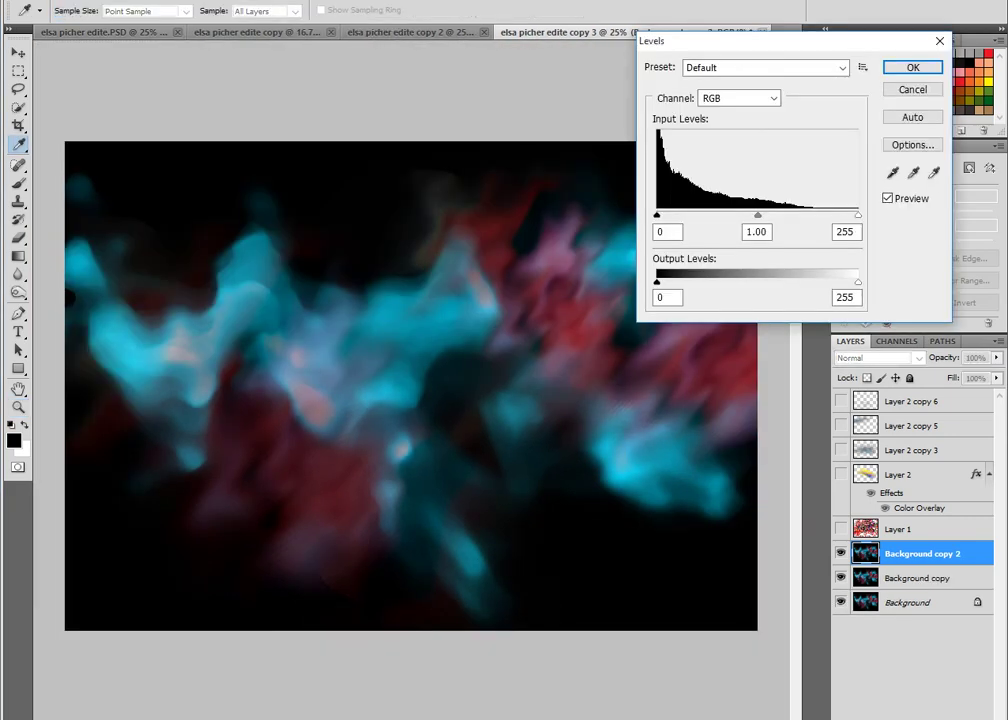
{"action": "left_click_drag", "start_coordinate": [857, 215], "coordinate": [829, 215]}
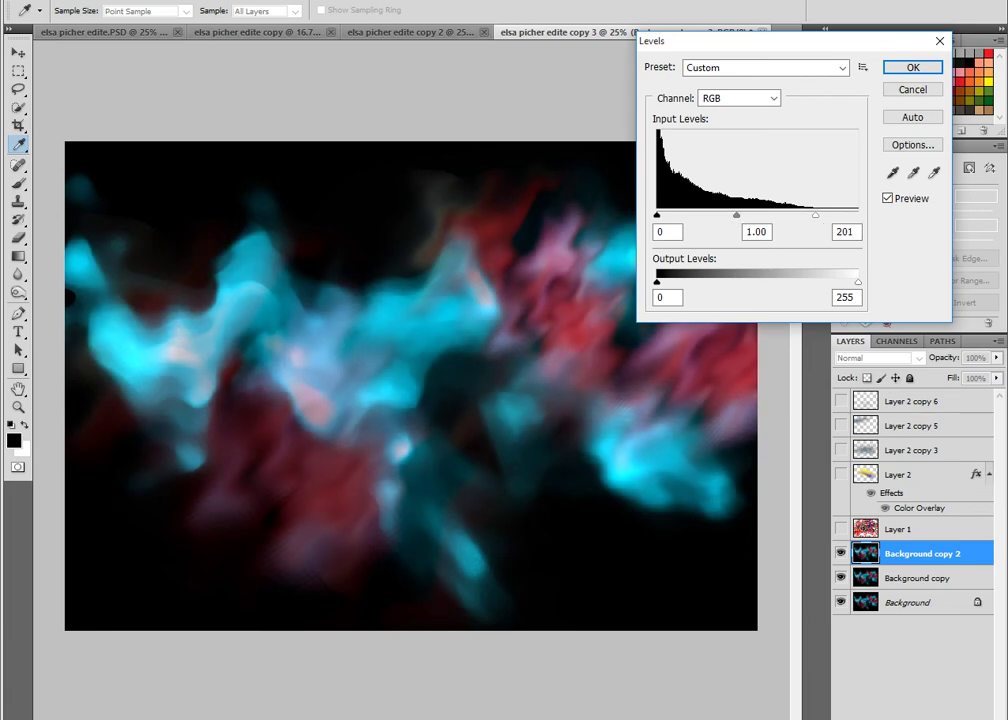
{"action": "key", "text": "Up"}
{"action": "left_click_drag", "start_coordinate": [744, 215], "coordinate": [727, 215]}
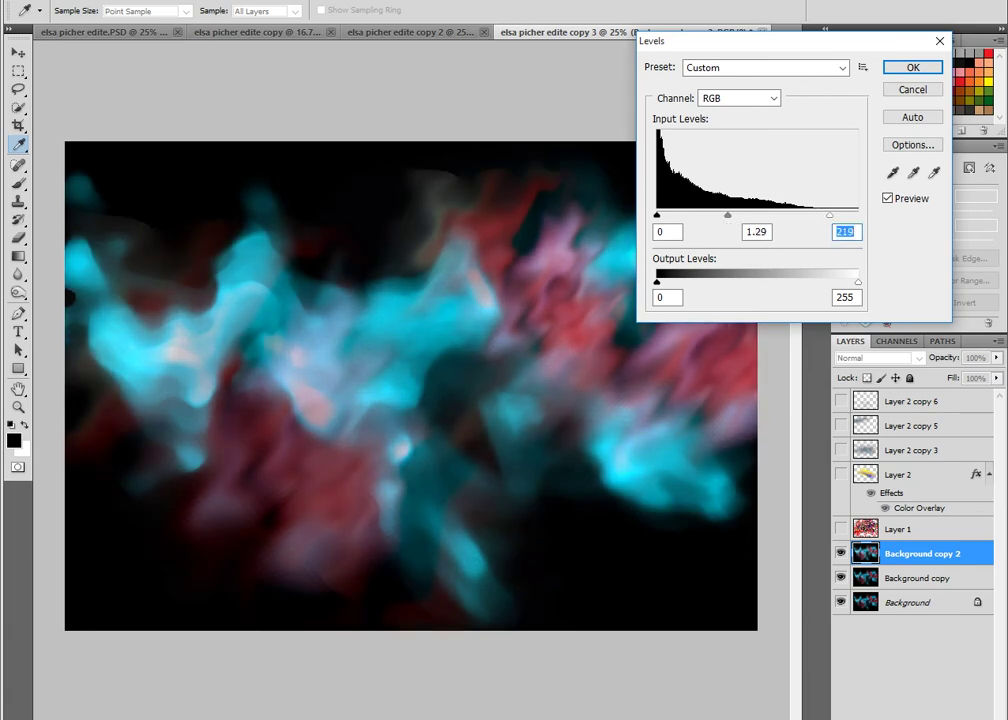
{"action": "left_click_drag", "start_coordinate": [657, 215], "coordinate": [668, 215]}
{"action": "key", "text": "Return"}
- Dodge the lower-left red smoke and right-side pink smoke at Midtones, 75% exposure
{"action": "key", "text": "z"}
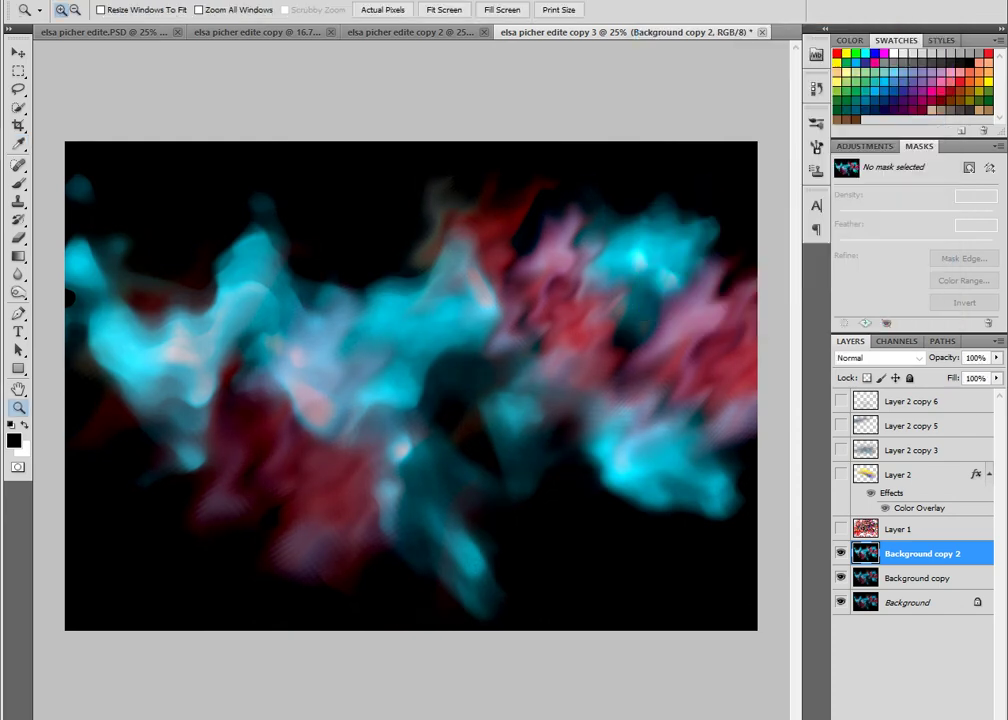
{"action": "left_click", "coordinate": [18, 292]}
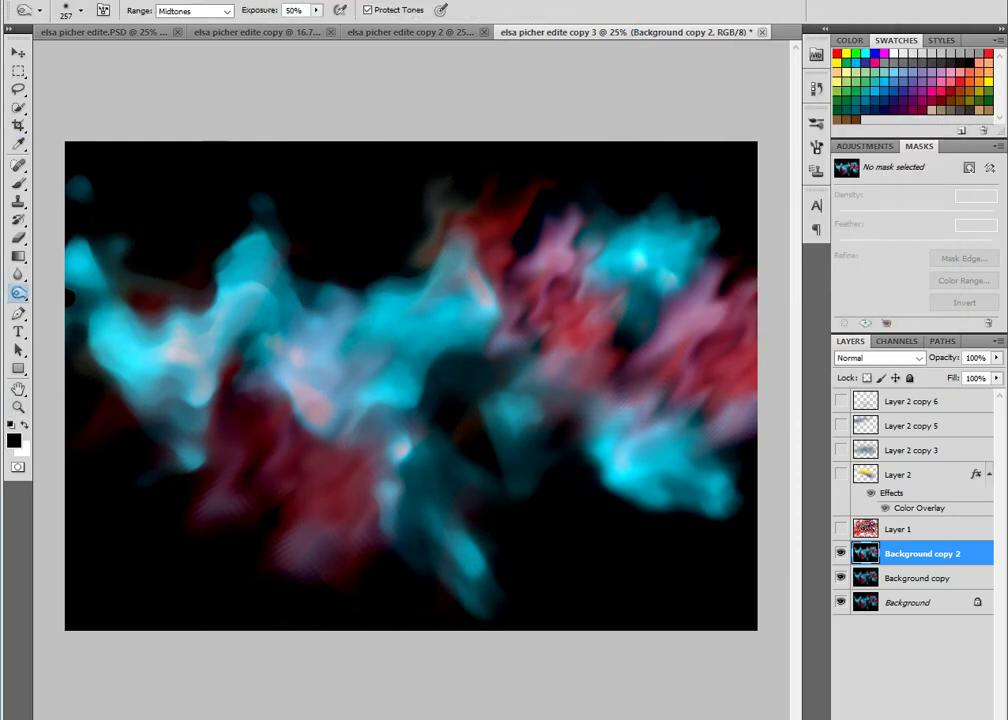
{"action": "right_click", "coordinate": [18, 274]}
{"action": "left_click", "coordinate": [18, 292]}
{"action": "right_click", "coordinate": [18, 292]}
{"action": "left_click", "coordinate": [75, 289]}
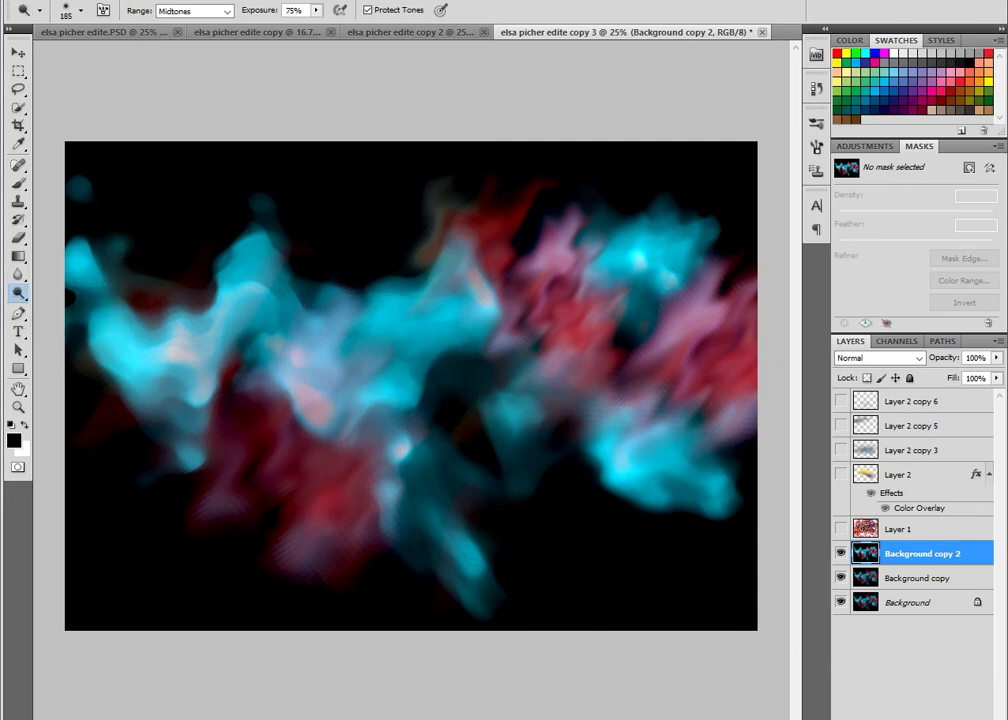
{"action": "left_click_drag", "start_coordinate": [312, 500], "coordinate": [326, 528]}
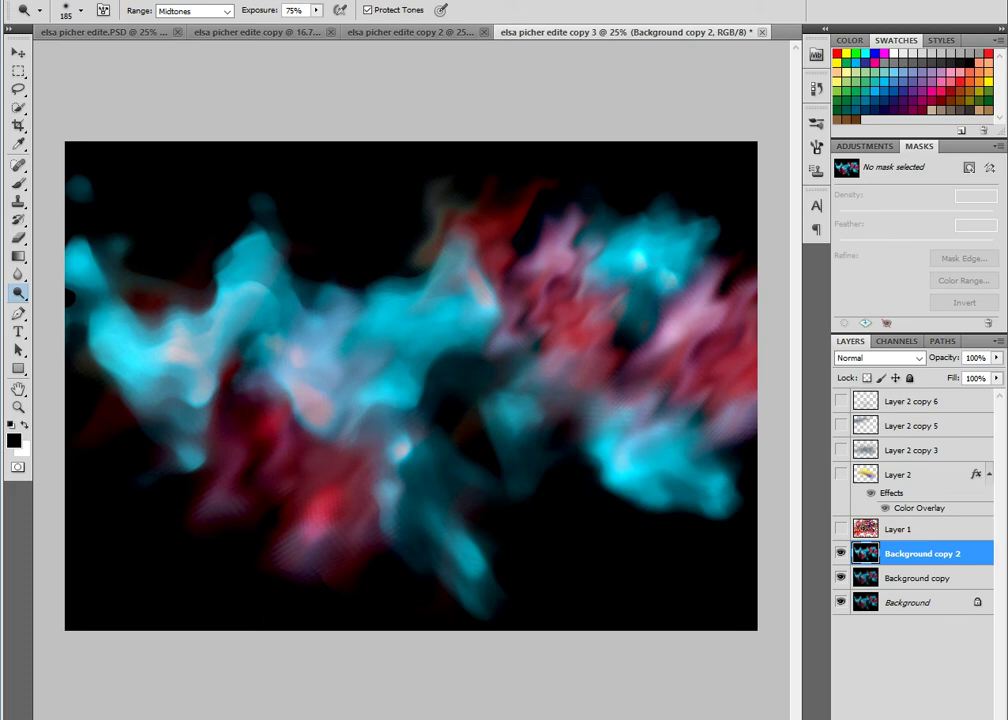
{"action": "left_click_drag", "start_coordinate": [660, 290], "coordinate": [705, 345]}
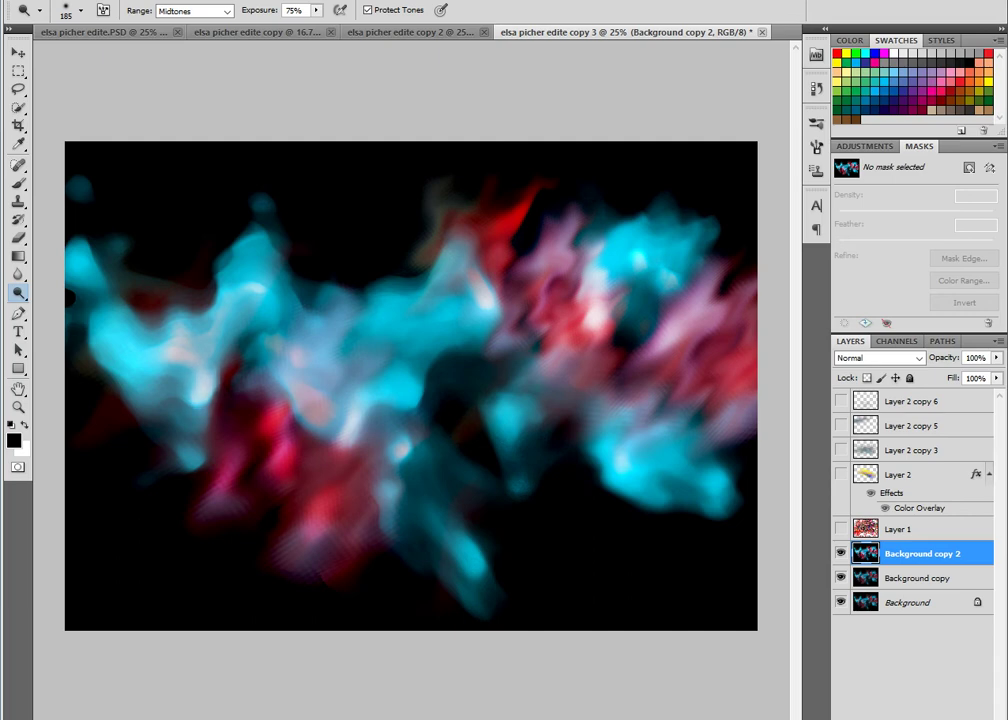
{"action": "key", "text": "z"}
{"action": "key", "text": "ctrl+minus"}
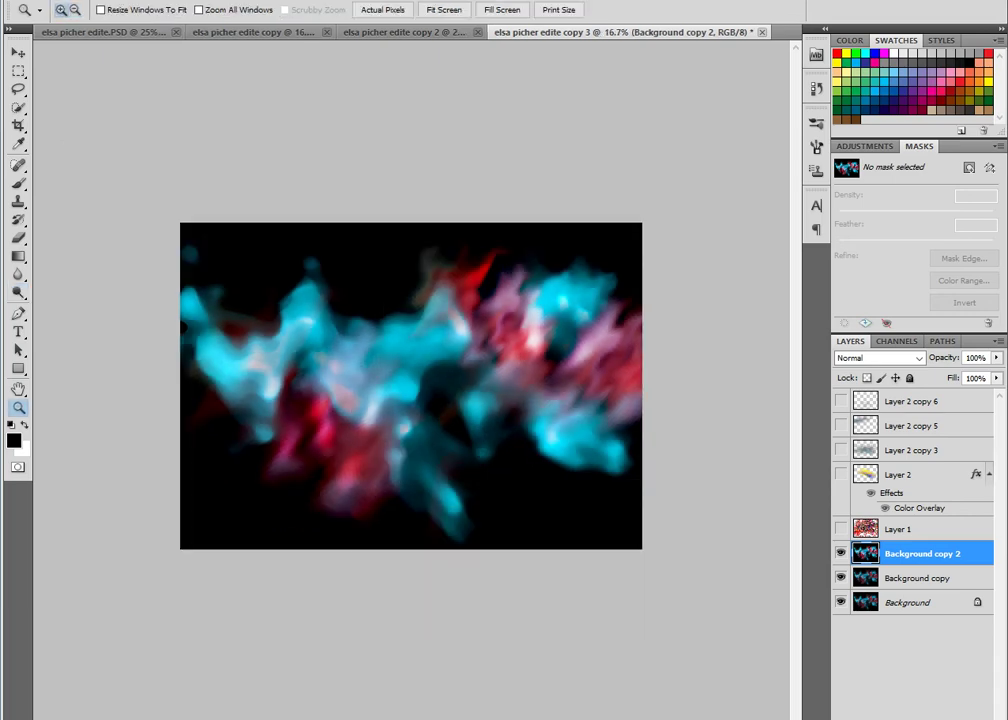
- Zoom out to 16.7%, then start a crop and cancel it, keeping the full image
{"action": "key", "text": "ctrl+plus"}
{"action": "key", "text": "ctrl+minus"}
{"action": "left_click", "coordinate": [18, 125]}
{"action": "key", "text": "ctrl+shift+d"}
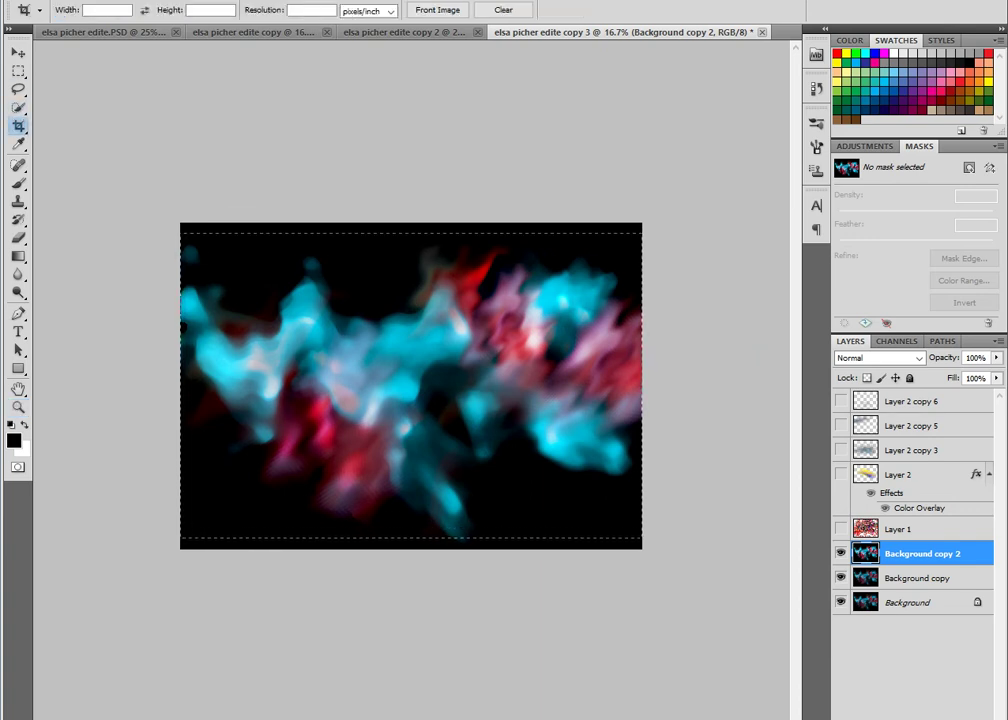
{"action": "left_click_drag", "start_coordinate": [180, 233], "coordinate": [641, 548]}
{"action": "right_click", "coordinate": [556, 459]}
{"action": "left_click", "coordinate": [596, 488]}
- Resize the image to a 34 cm document width (4016 × 2839 px)
{"action": "key", "text": "alt+i"}
{"action": "key", "text": "Return"}
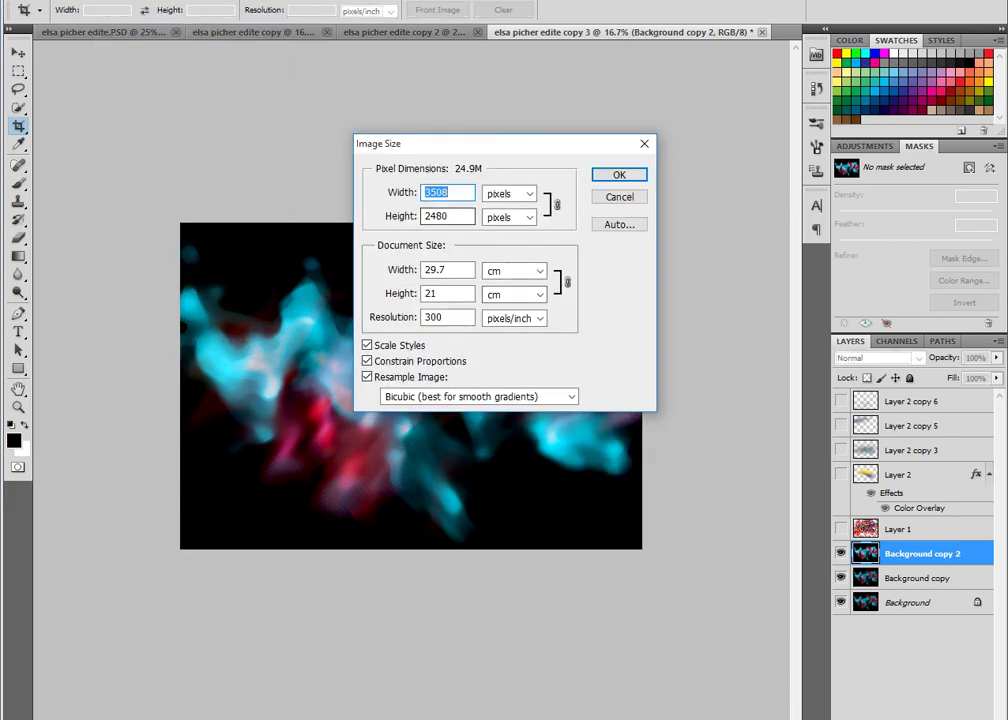
{"action": "key", "text": "Tab"}
{"action": "key", "text": "Tab"}
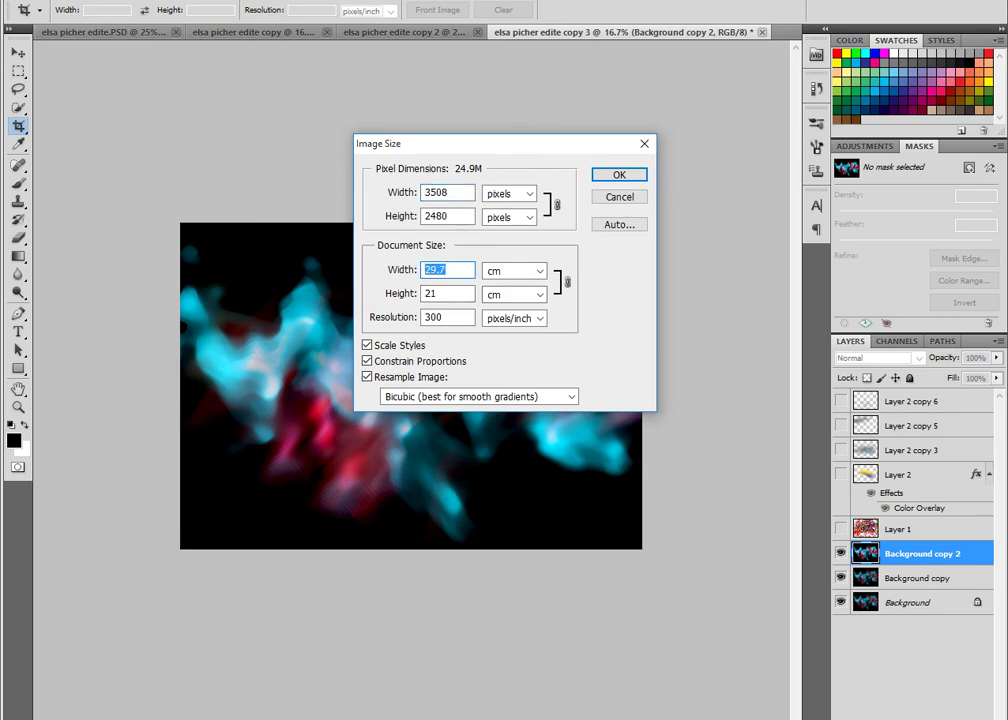
{"action": "type", "text": "34"}
{"action": "key", "text": "Return"}
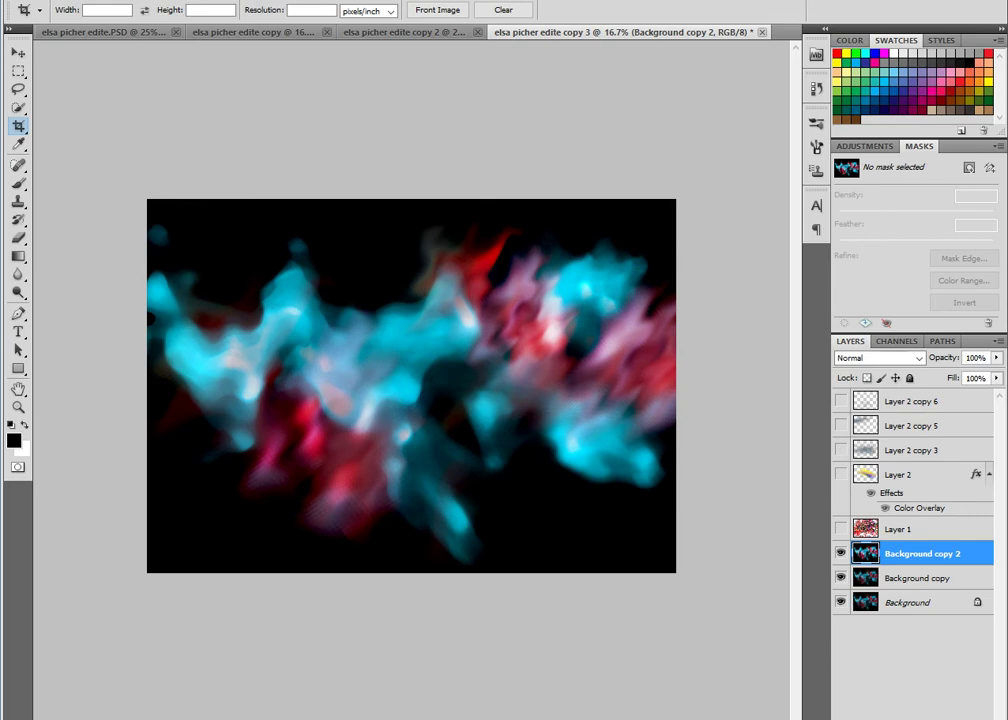
{"action": "left_click", "coordinate": [18, 53]}
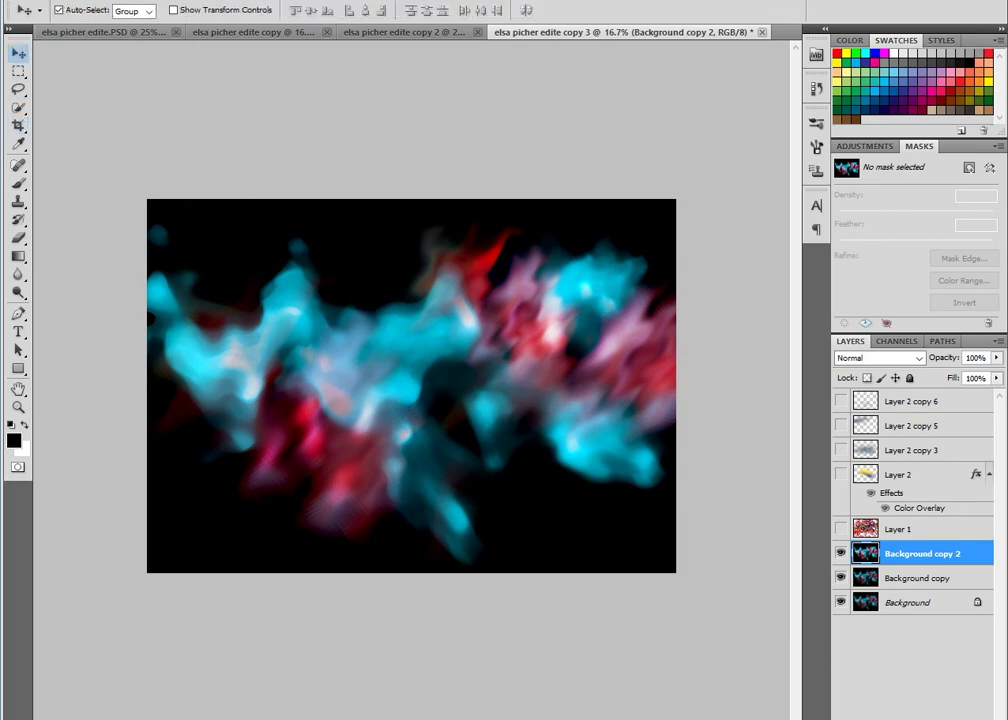
{"action": "key", "text": "ctrl+t"}
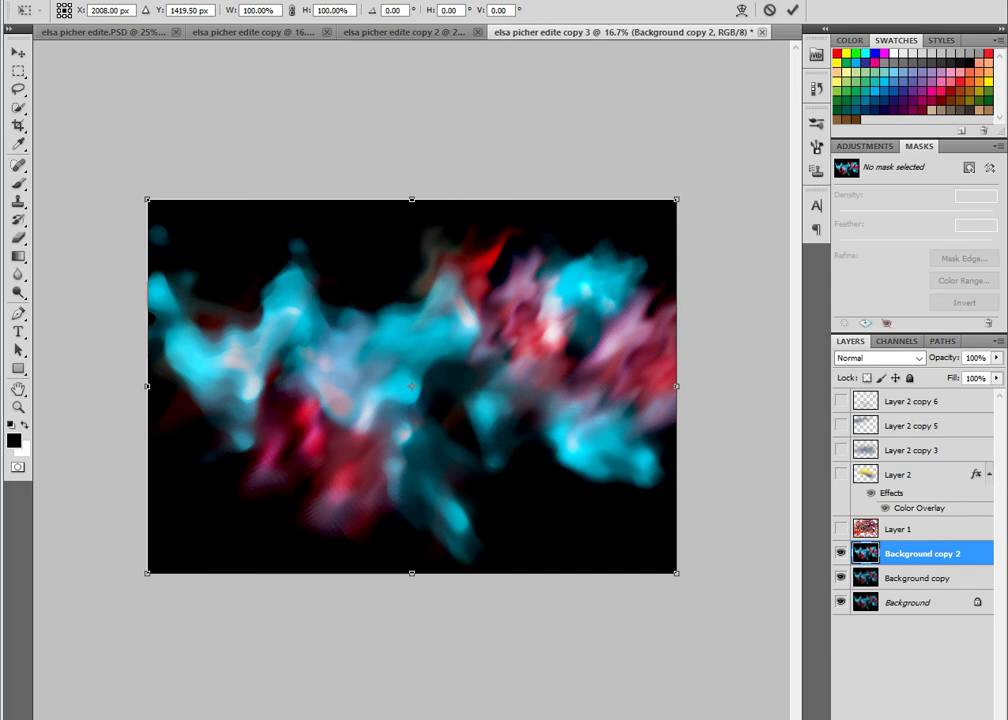
{"action": "key", "text": "Return"}
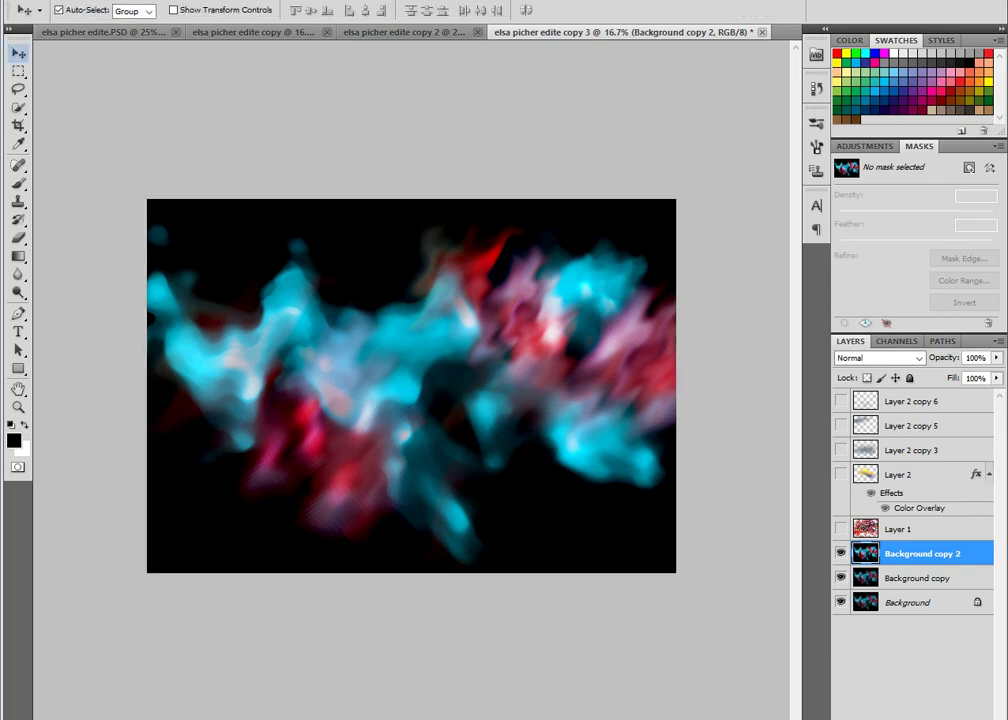
{"action": "key", "text": "z"}
{"action": "left_click_drag", "start_coordinate": [146, 230], "coordinate": [551, 522]}
{"action": "left_click", "coordinate": [258, 385], "text": "alt"}
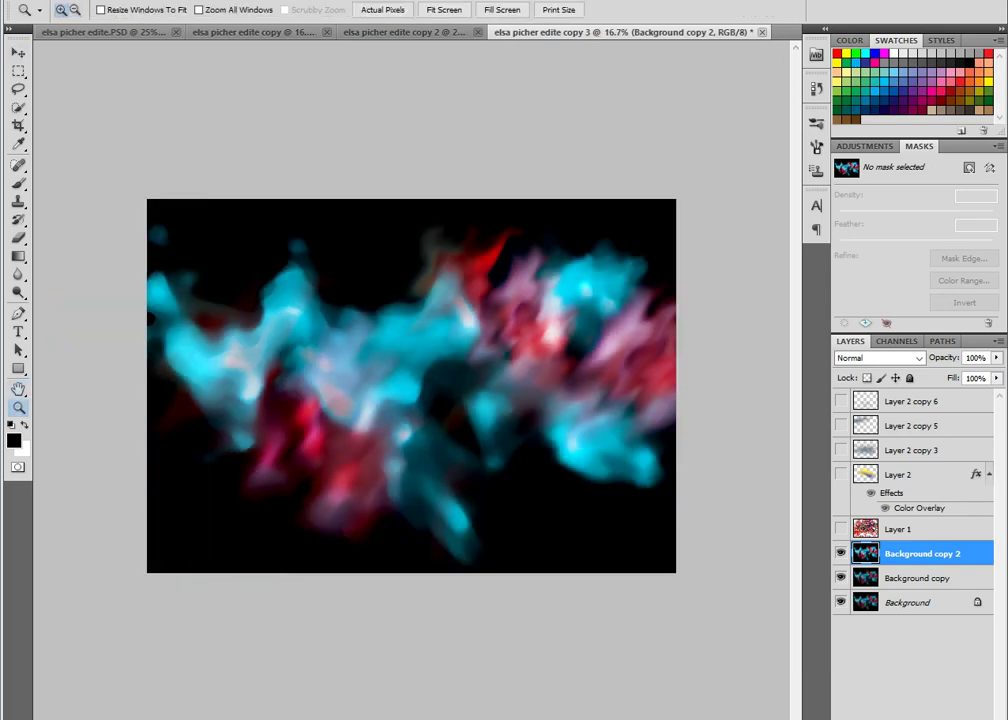
{"action": "key", "text": "alt+i"}
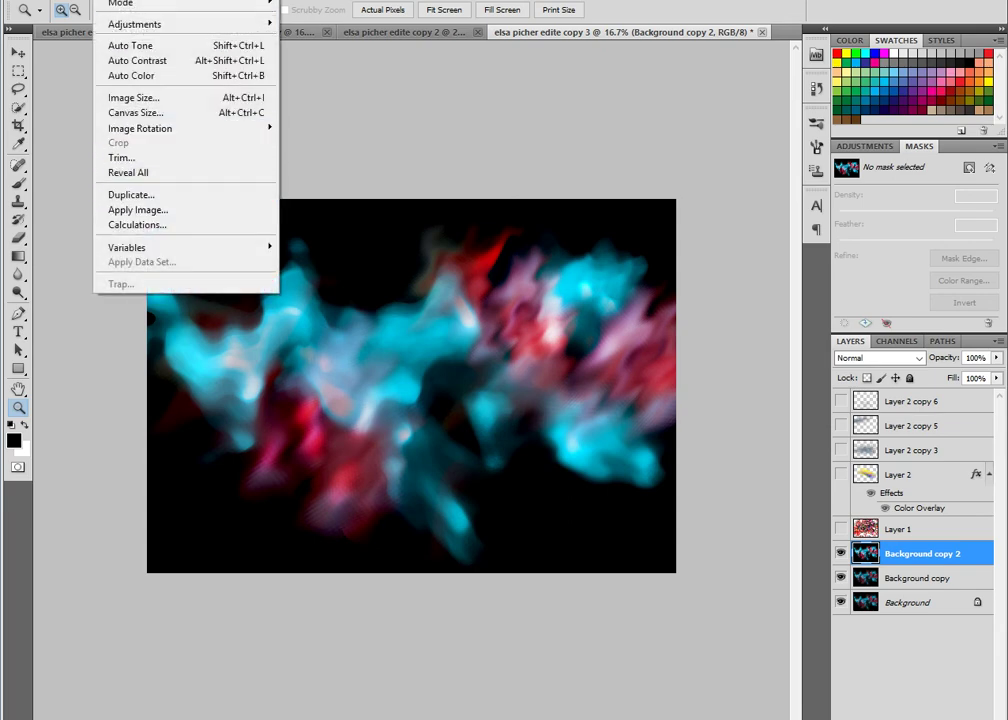
{"action": "key", "text": "Down"}
{"action": "key", "text": "Down"}
{"action": "key", "text": "Return"}
{"action": "key", "text": "Return"}
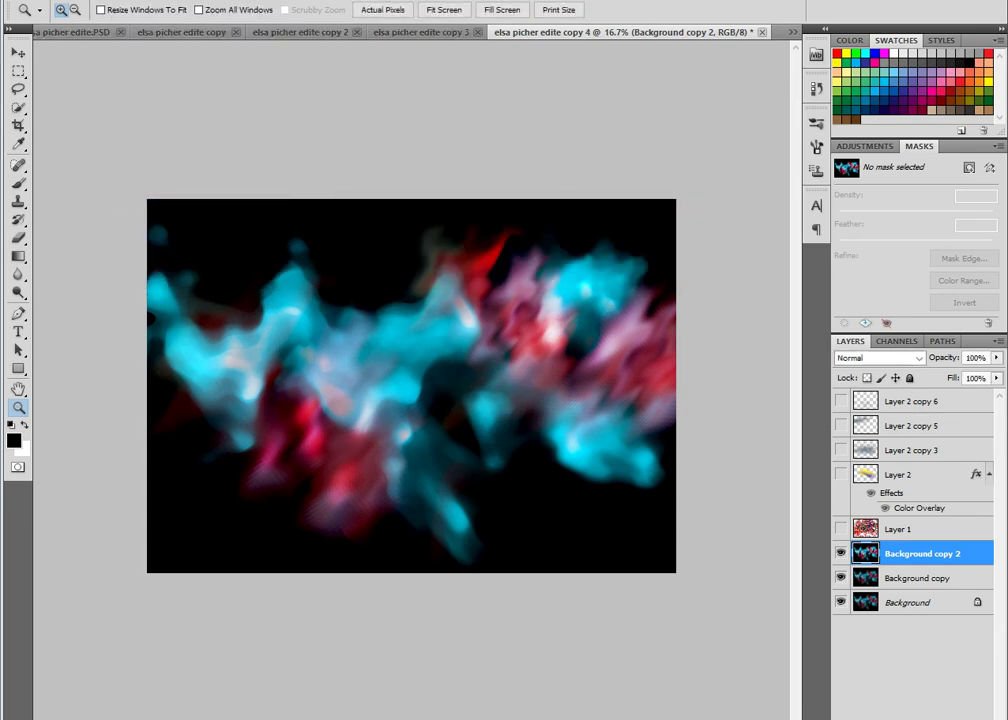
- Make the peach wavy Layer 2 visible and drag it down-left
{"action": "left_click", "coordinate": [840, 474]}
{"action": "left_click", "coordinate": [840, 474]}
{"action": "left_click", "coordinate": [840, 474]}
{"action": "left_click", "coordinate": [18, 53]}
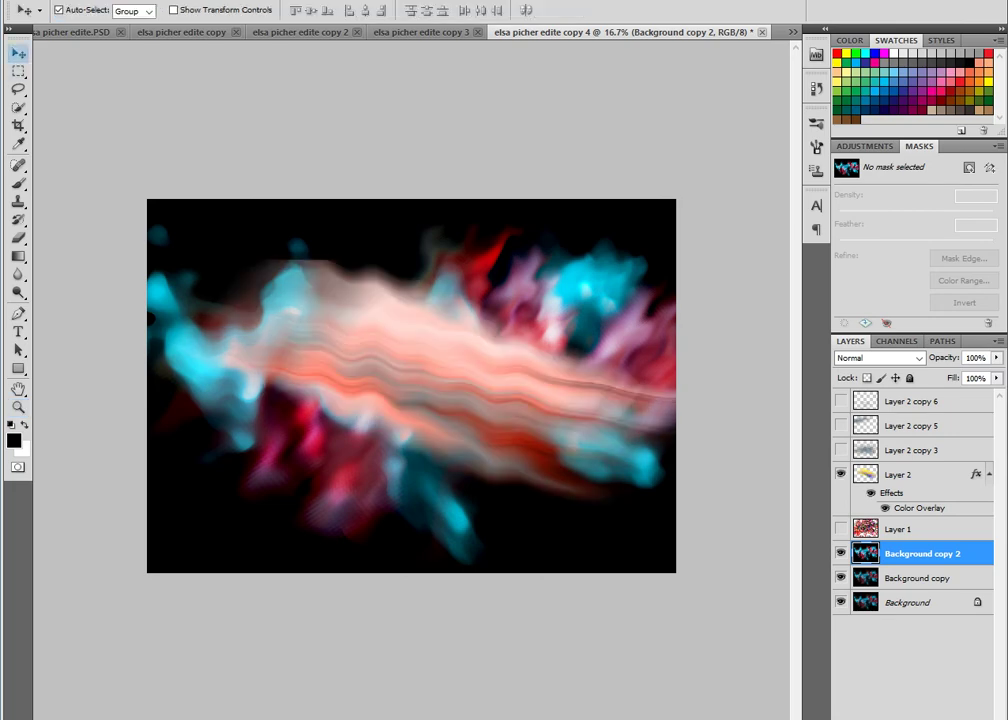
{"action": "left_click_drag", "start_coordinate": [420, 340], "coordinate": [330, 410]}
- Rotate Layer 2 and squash it to about 60% height into a thin streak
{"action": "key", "text": "ctrl+t"}
{"action": "mouse_move", "coordinate": [630, 580]}
{"action": "left_mouse_down"}
{"action": "mouse_move", "coordinate": [608, 266]}
{"action": "mouse_move", "coordinate": [109, 233]}
{"action": "mouse_move", "coordinate": [76, 333]}
{"action": "left_mouse_up"}
{"action": "left_click_drag", "start_coordinate": [417, 10], "coordinate": [400, 10]}
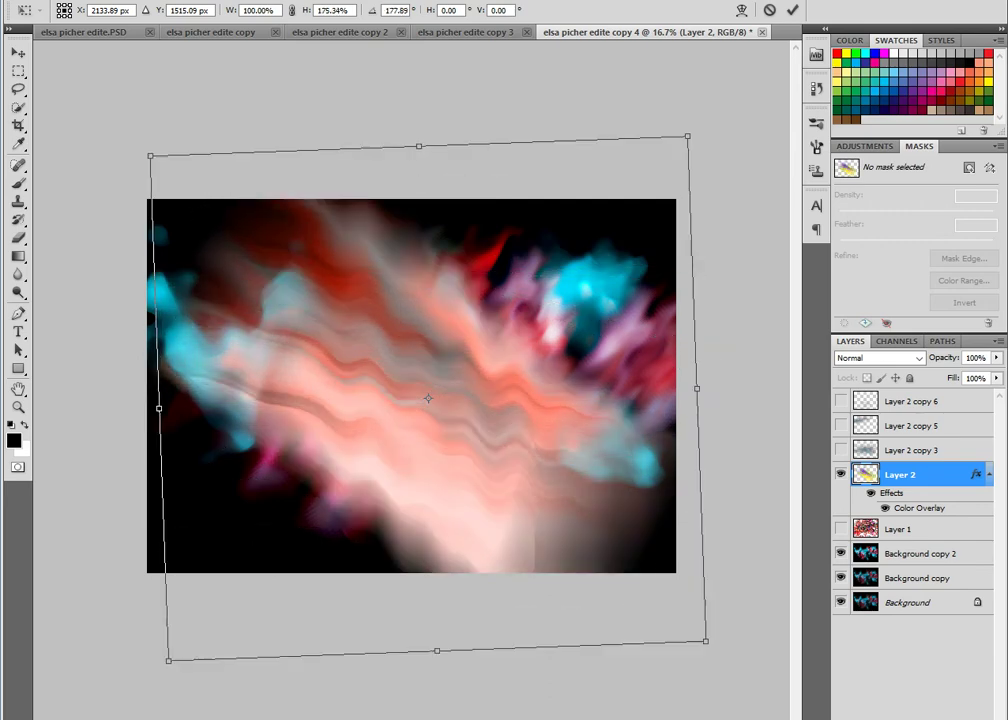
{"action": "left_click_drag", "start_coordinate": [252, 8], "coordinate": [260, 8]}
{"action": "type", "text": "60.29"}
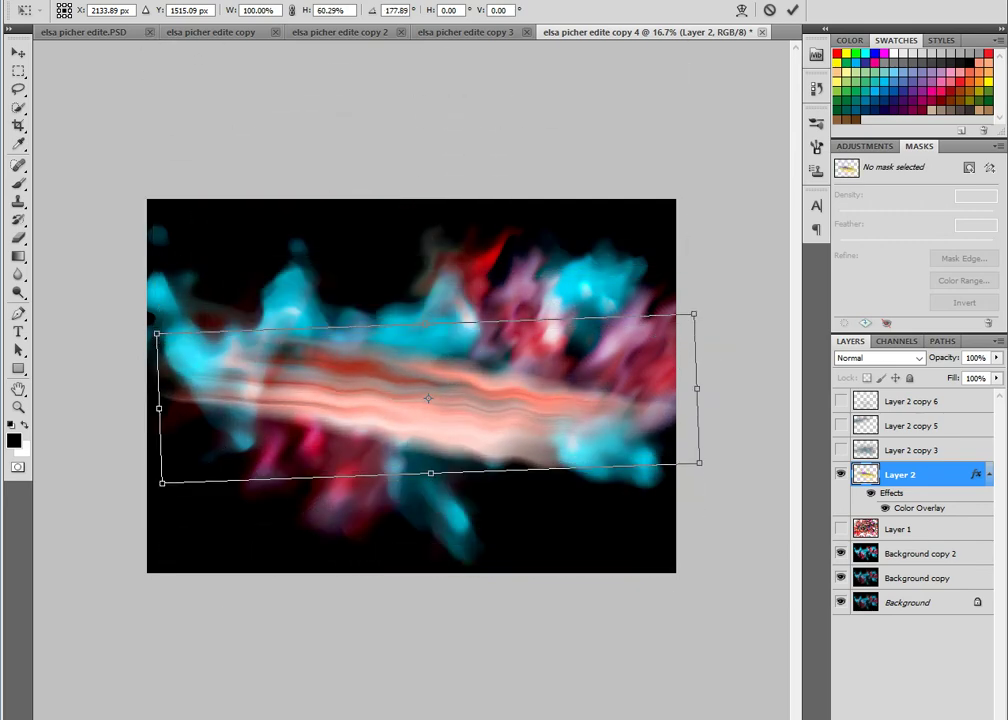
{"action": "key", "text": "Return"}
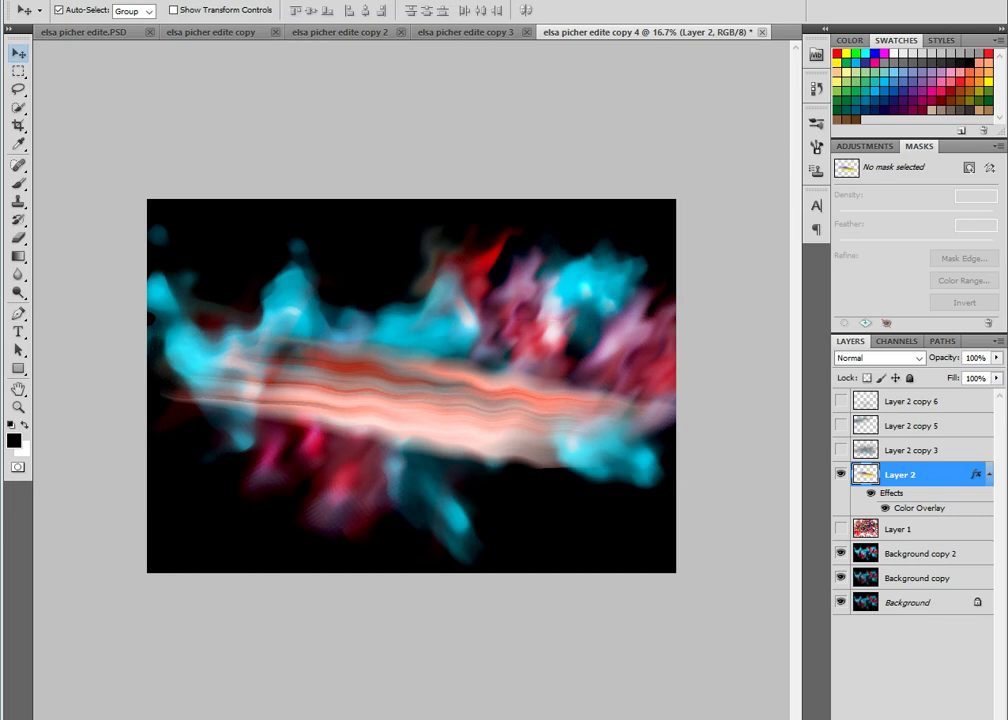
- Set Layer 2 to Screen blending and move the glowing streak higher
{"action": "key", "text": "Down"}
{"action": "key", "text": "Down"}
{"action": "key", "text": "Down"}
{"action": "key", "text": "Down"}
{"action": "key", "text": "Down"}
{"action": "key", "text": "Down"}
{"action": "key", "text": "Down"}
{"action": "key", "text": "Down"}
{"action": "key", "text": "Down"}
{"action": "key", "text": "Up"}
{"action": "key", "text": "Up"}
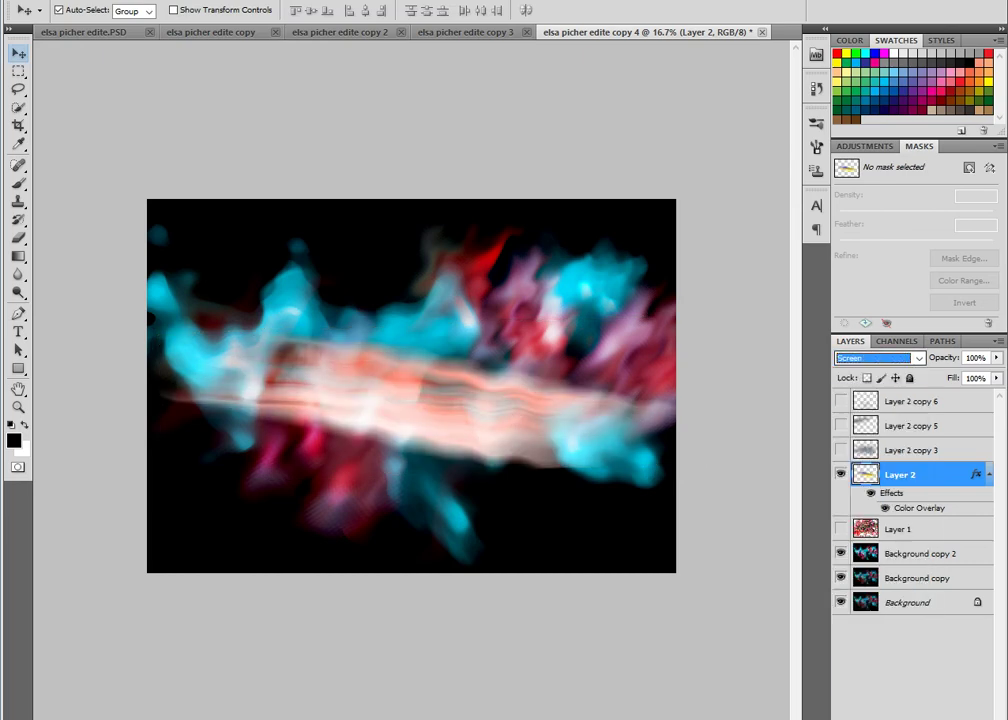
{"action": "left_click_drag", "start_coordinate": [715, 282], "coordinate": [712, 197]}
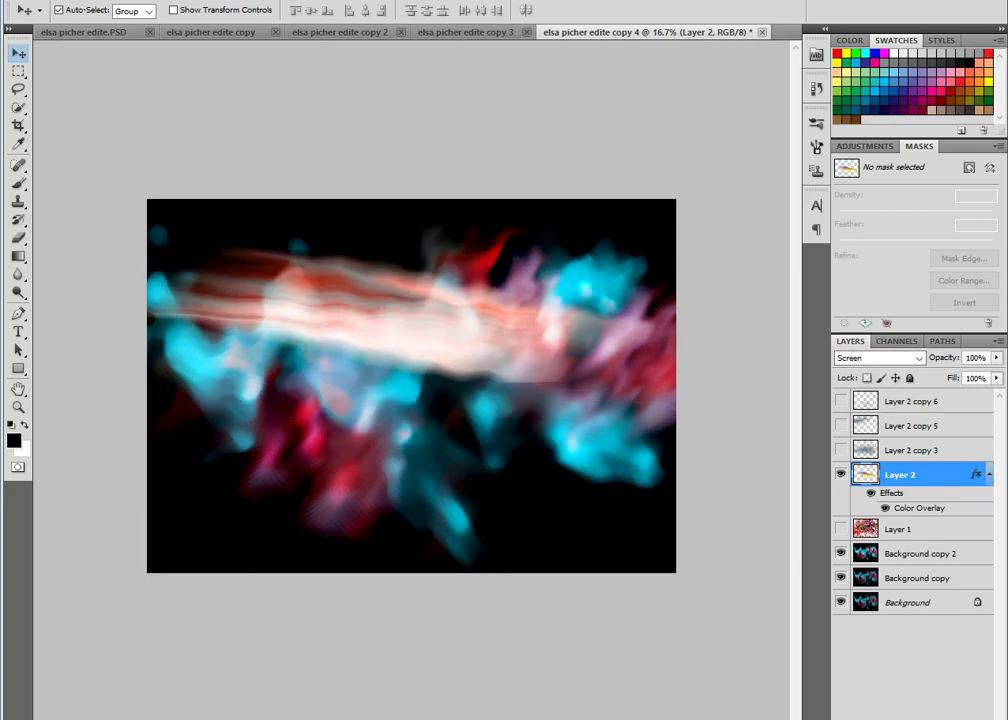
{"action": "left_click", "coordinate": [222, 0]}
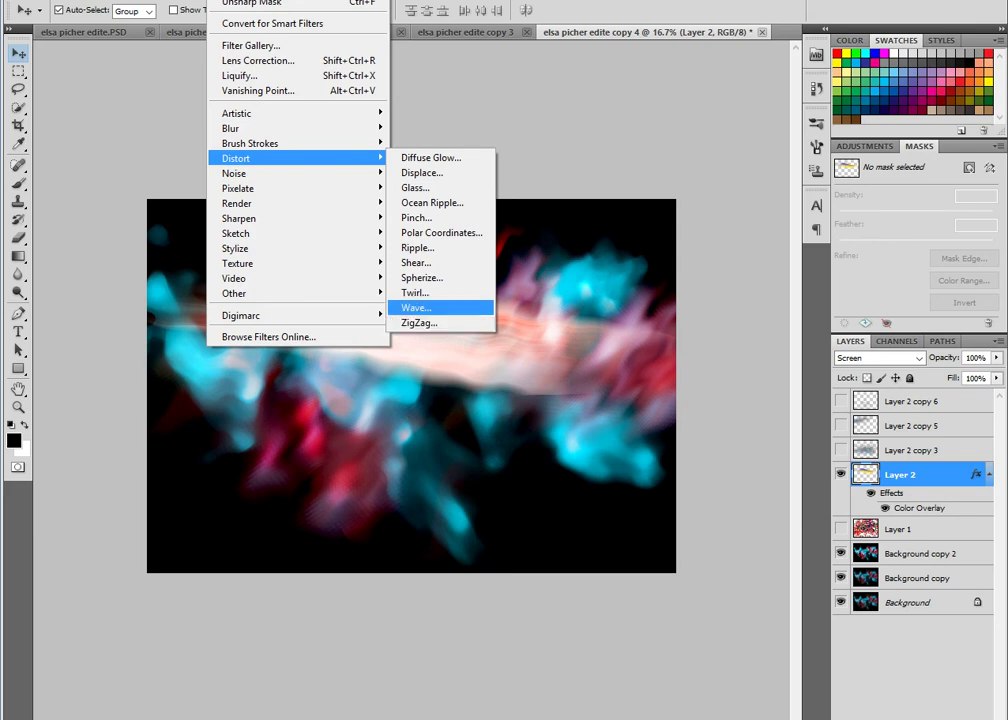
- Apply a Wave filter with amplitude 44 and wavelength 599, and return Layer 2 to Normal blending
{"action": "key", "text": "Up"}
{"action": "key", "text": "Return"}
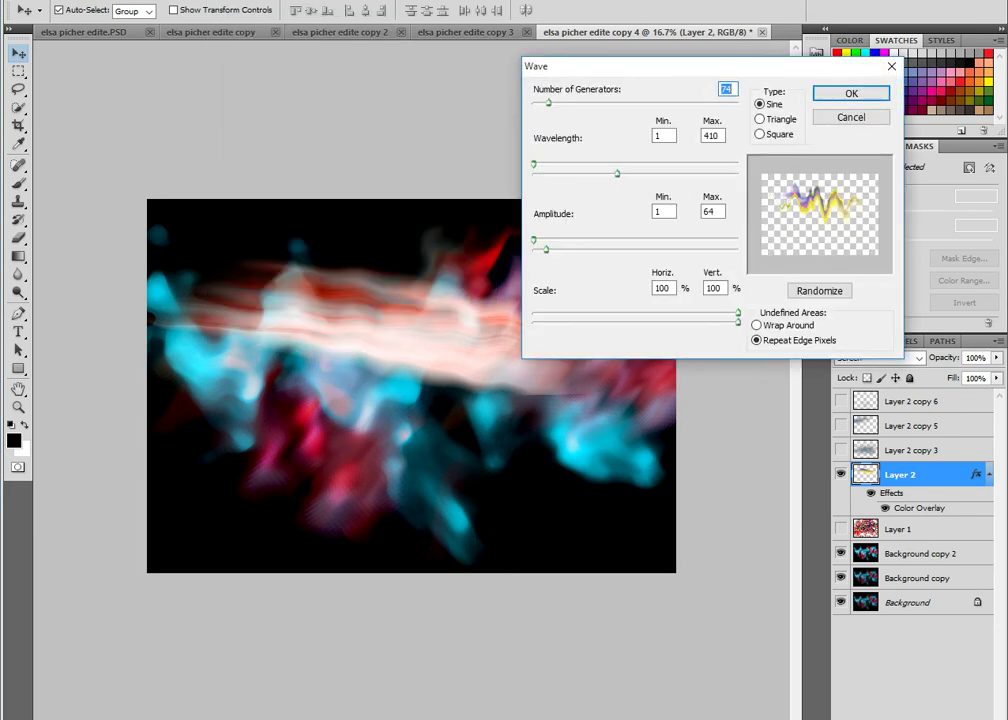
{"action": "left_click_drag", "start_coordinate": [546, 248], "coordinate": [542, 248]}
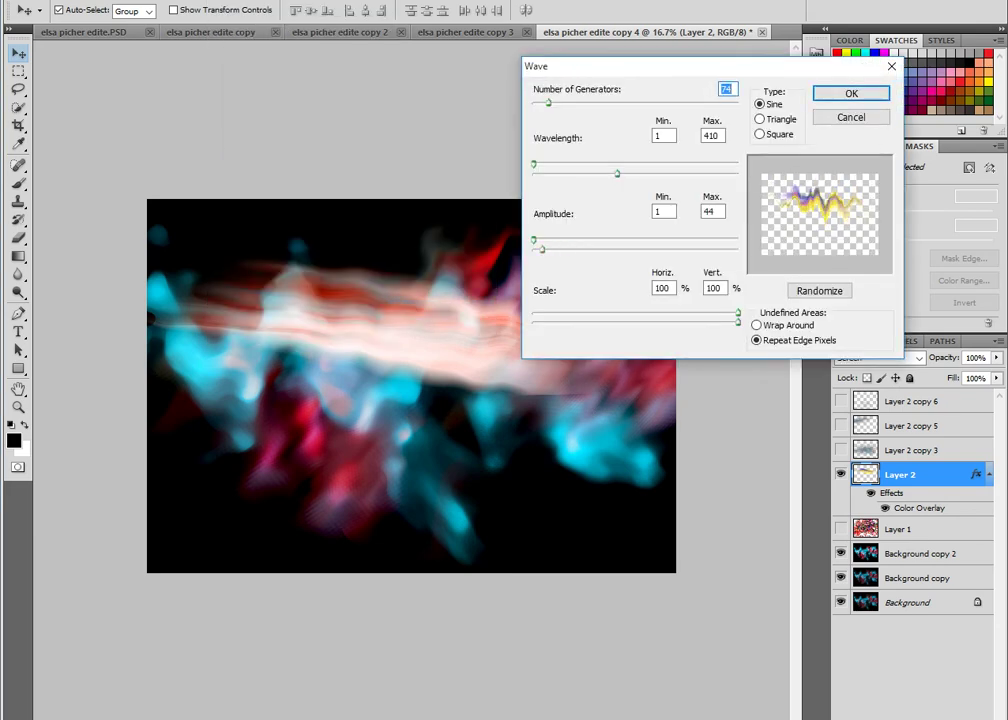
{"action": "left_click_drag", "start_coordinate": [617, 173], "coordinate": [656, 173]}
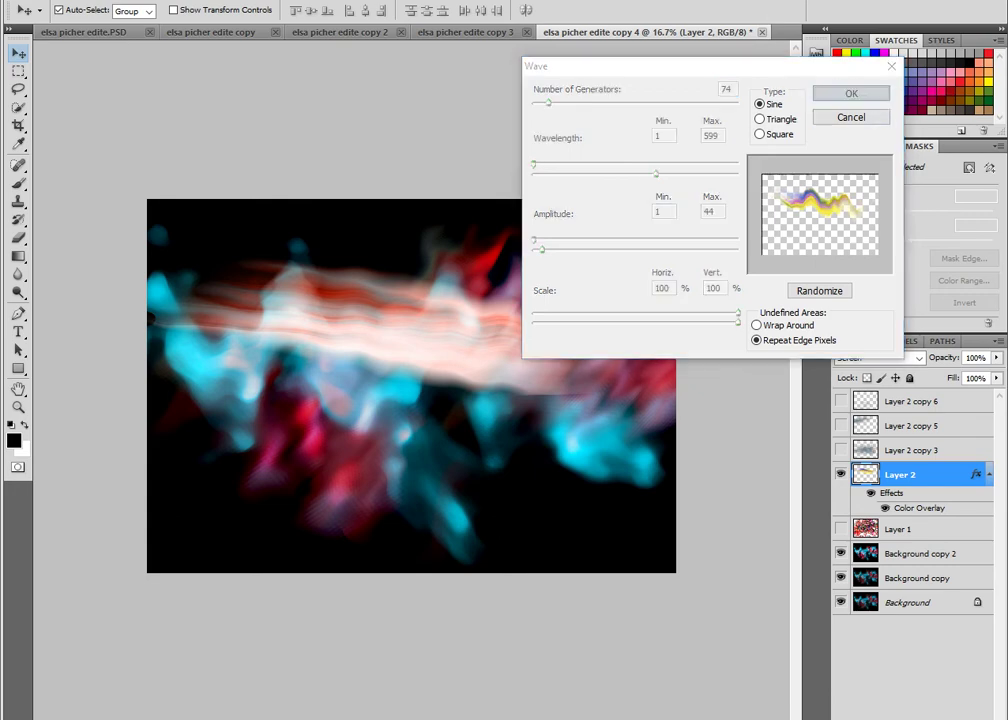
{"action": "key", "text": "Return"}
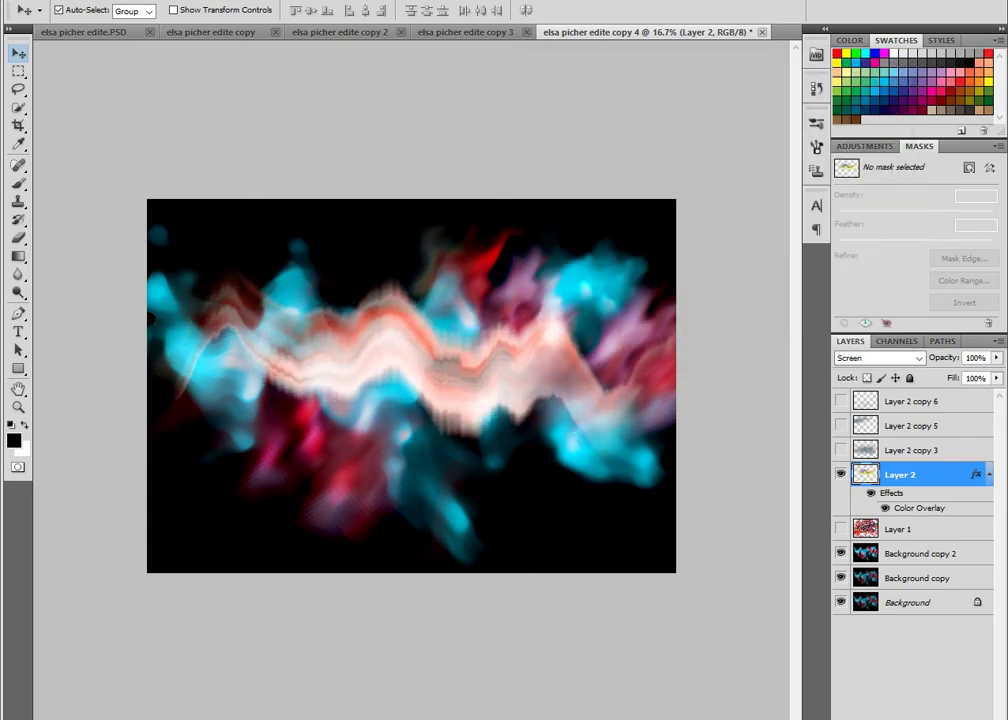
{"action": "left_click", "coordinate": [879, 357]}
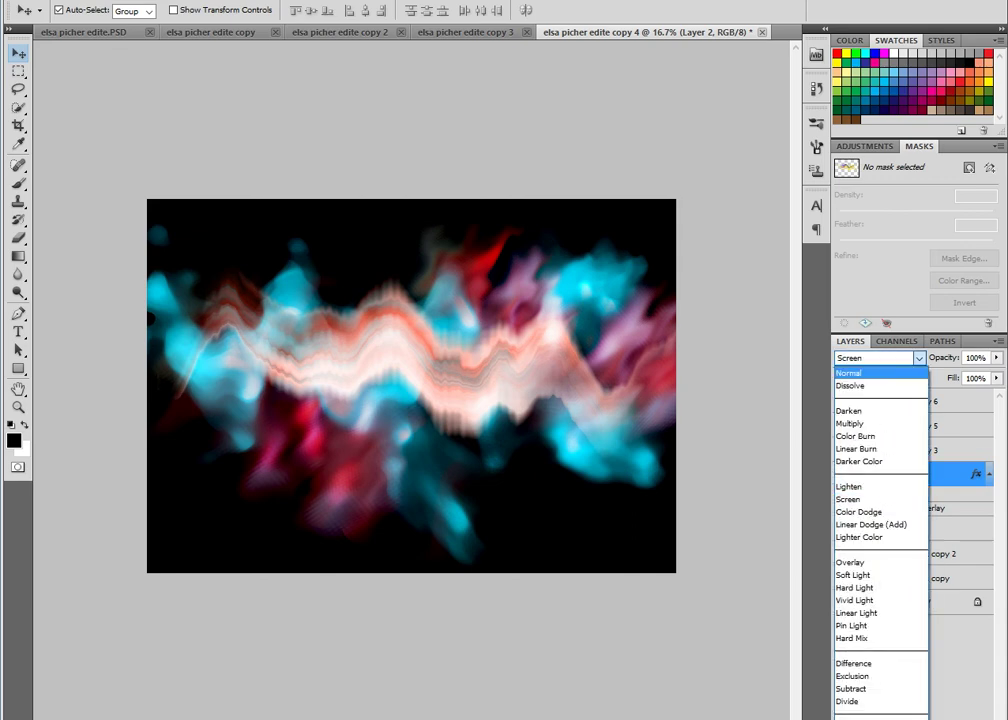
{"action": "left_click", "coordinate": [878, 371]}
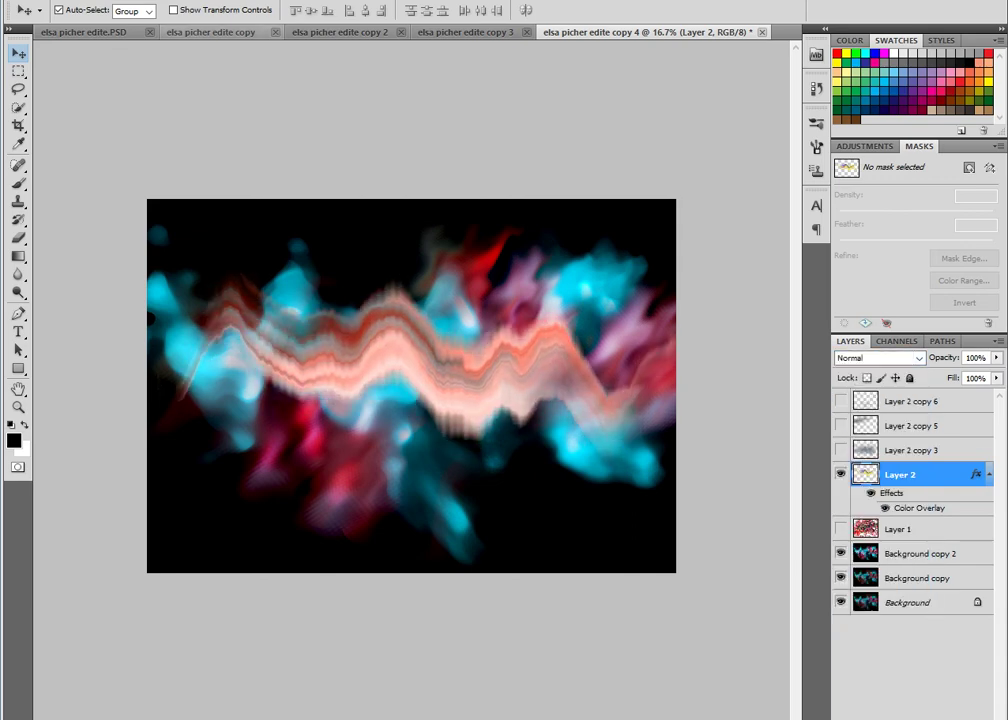
- Apply the Noise > Median filter to Layer 2 twice
{"action": "left_click", "coordinate": [228, 1]}
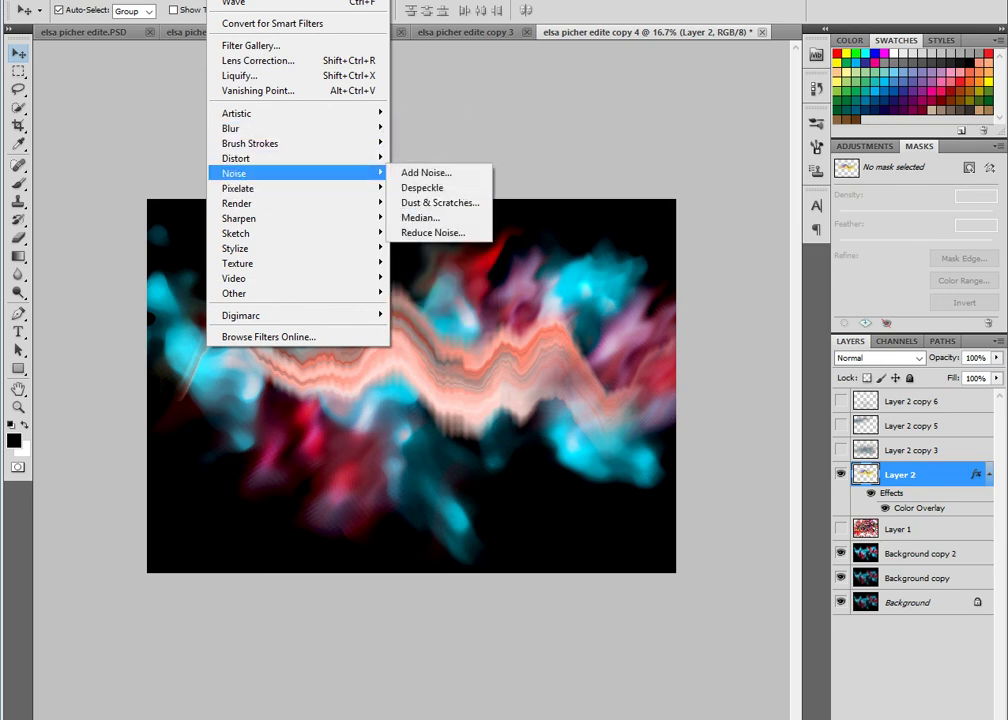
{"action": "left_click", "coordinate": [419, 214]}
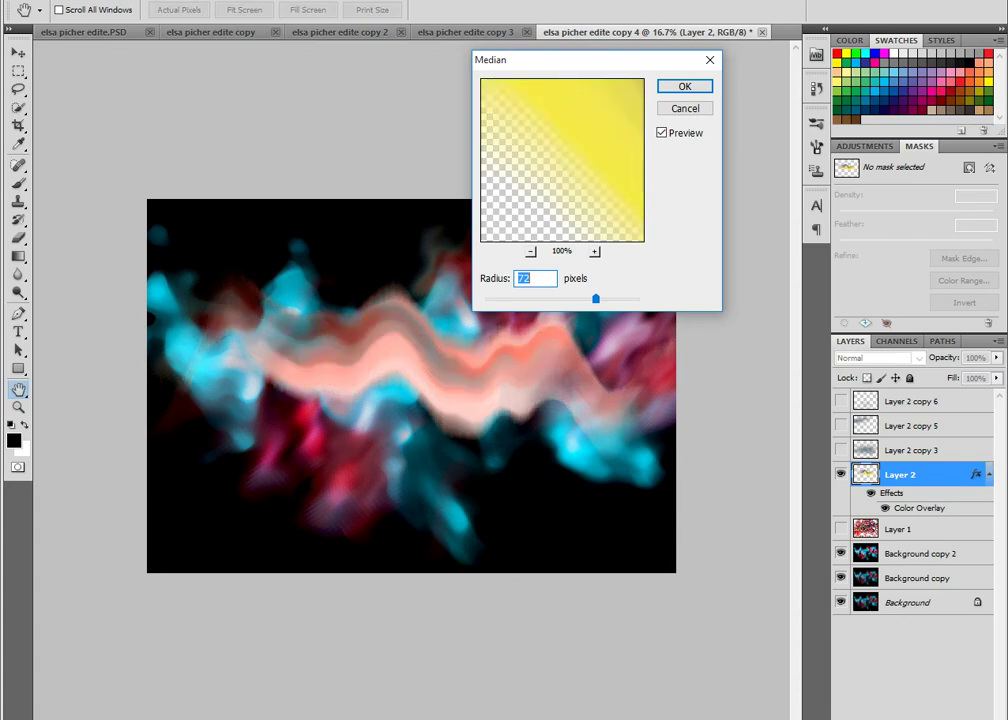
{"action": "key", "text": "Escape"}
{"action": "key", "text": "v"}
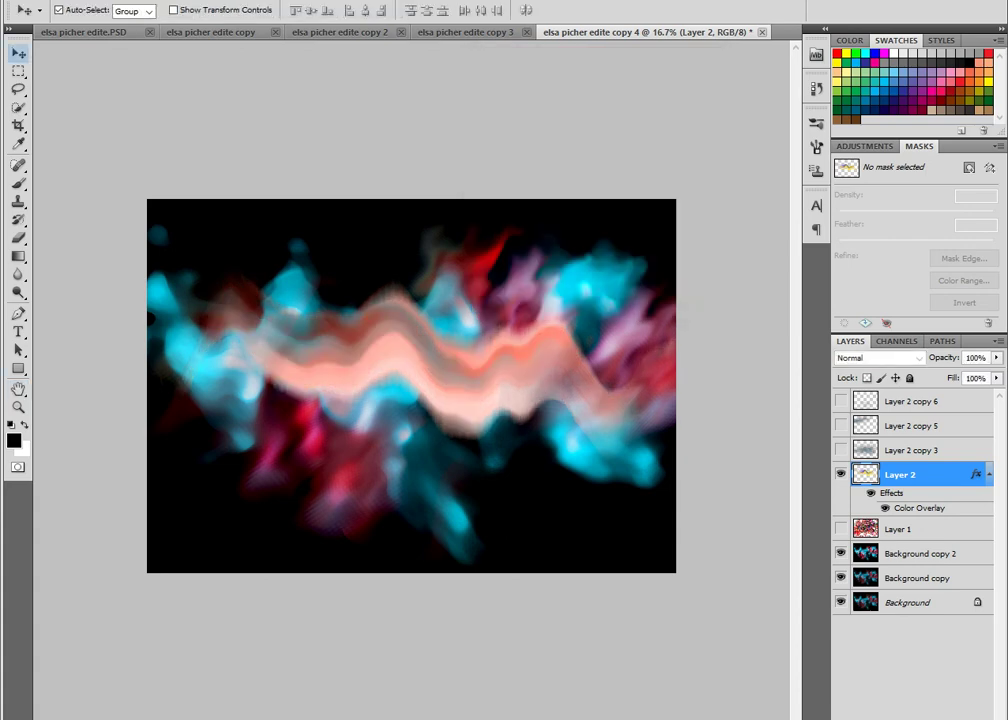
{"action": "key", "text": "ctrl+f"}
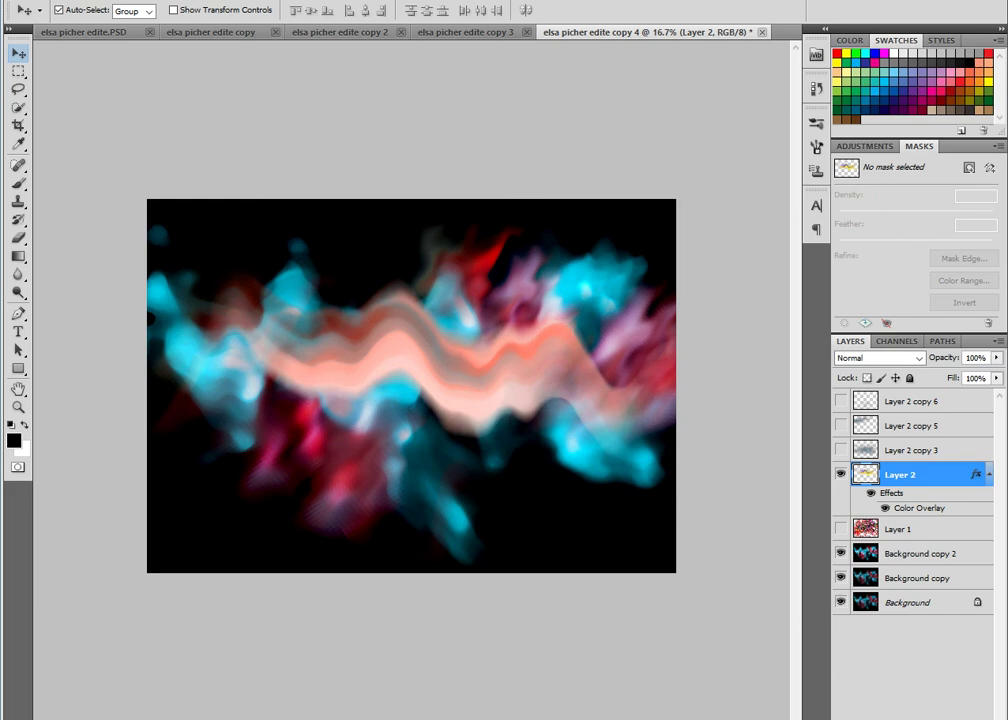
- Add a red Color Overlay layer style to the wave layer
{"action": "key", "text": "alt+l"}
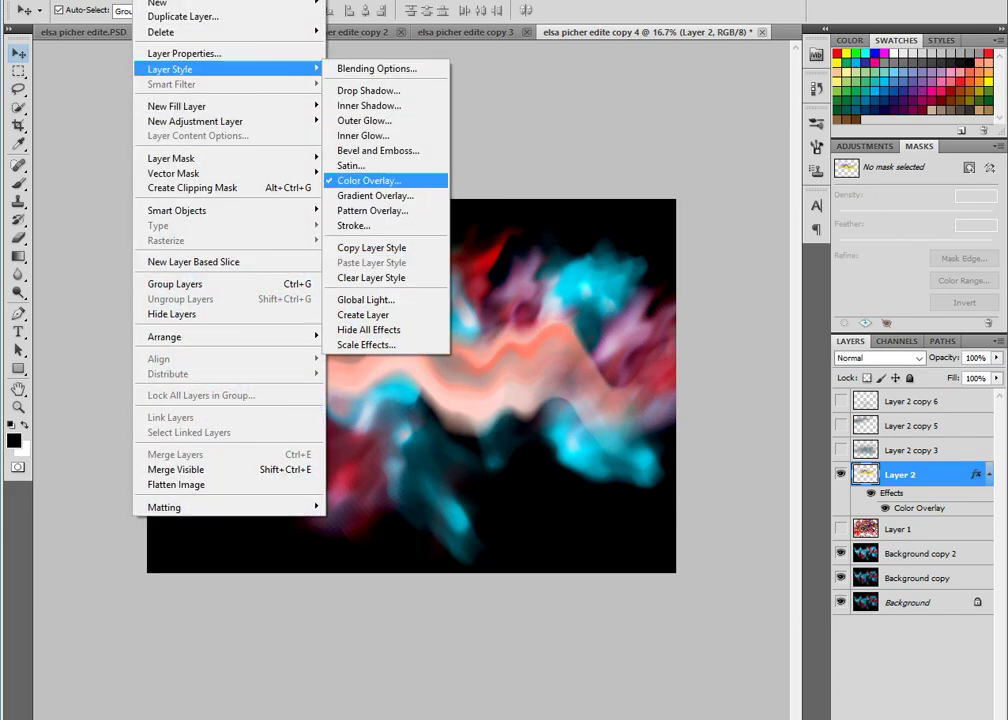
{"action": "key", "text": "Return"}
{"action": "mouse_move", "coordinate": [520, 386]}
{"action": "left_mouse_down"}
{"action": "mouse_move", "coordinate": [405, 632]}
{"action": "mouse_move", "coordinate": [422, 506]}
{"action": "left_mouse_up"}
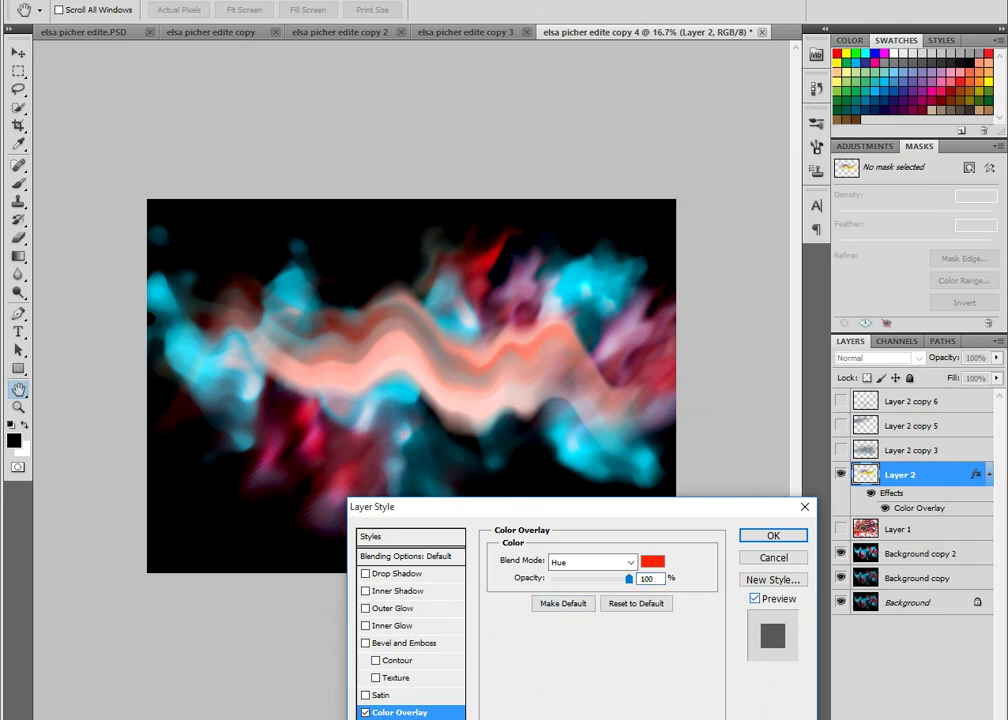
{"action": "key", "text": "Return"}
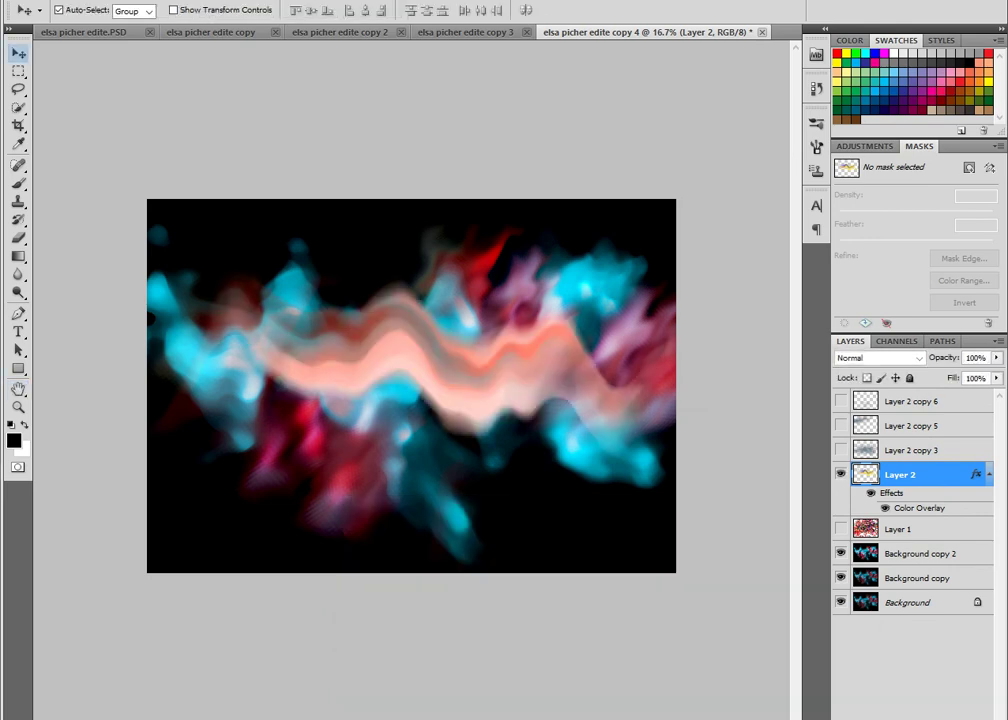
- Change the Color Overlay's blend mode to Color Burn
{"action": "double_click", "coordinate": [919, 508]}
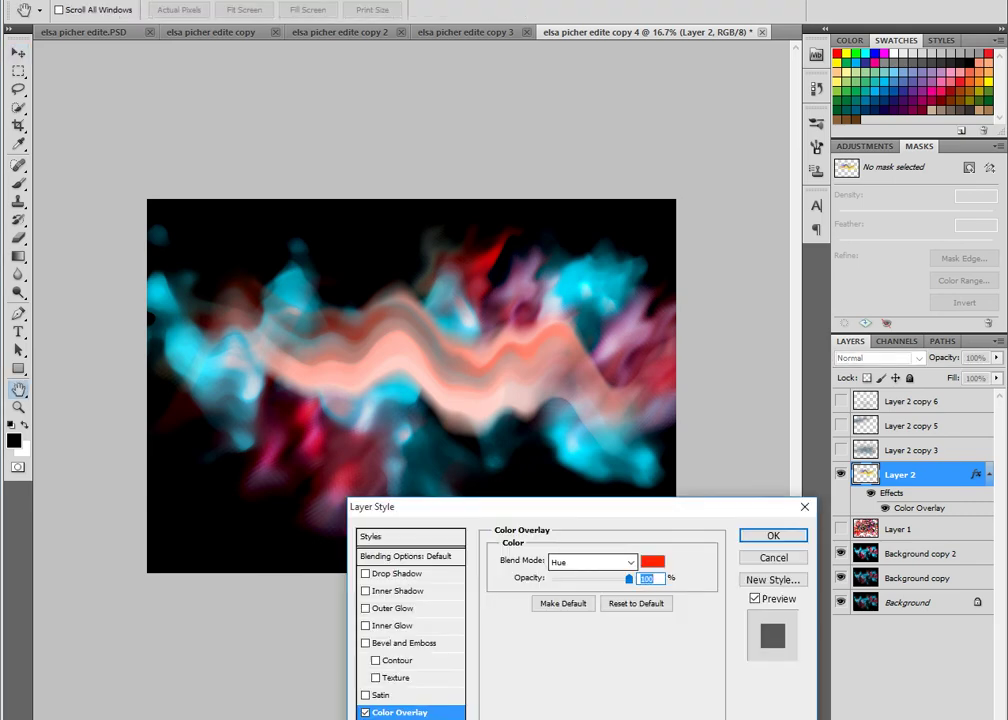
{"action": "left_click", "coordinate": [590, 562]}
{"action": "left_click", "coordinate": [580, 155]}
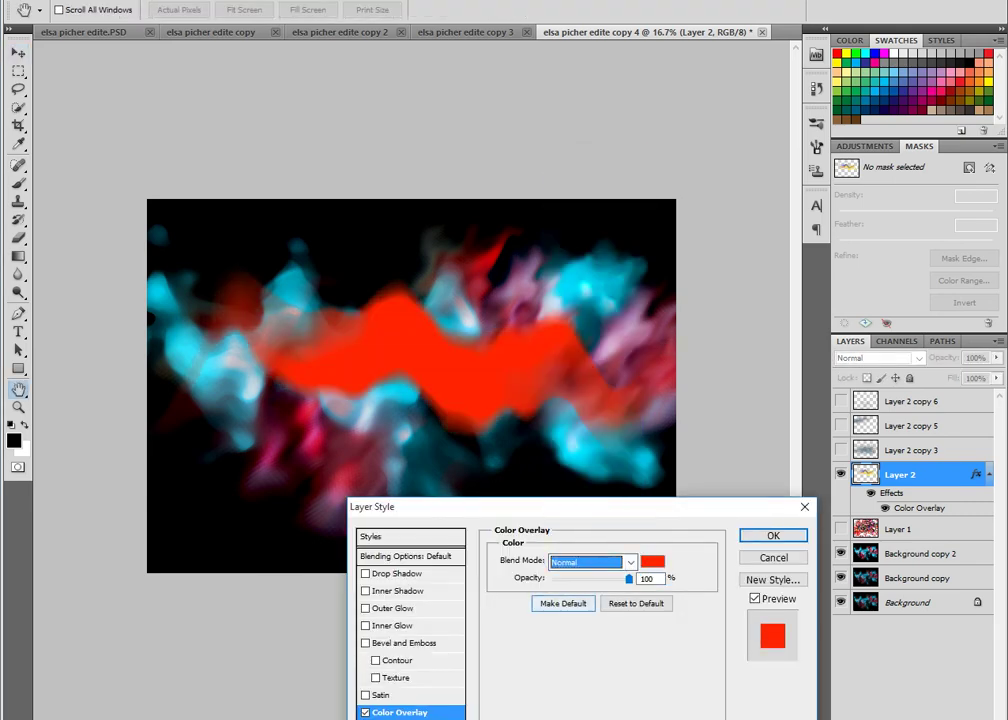
{"action": "key", "text": "Down"}
{"action": "key", "text": "Down"}
{"action": "key", "text": "Down"}
{"action": "key", "text": "Down"}
{"action": "key", "text": "Down"}
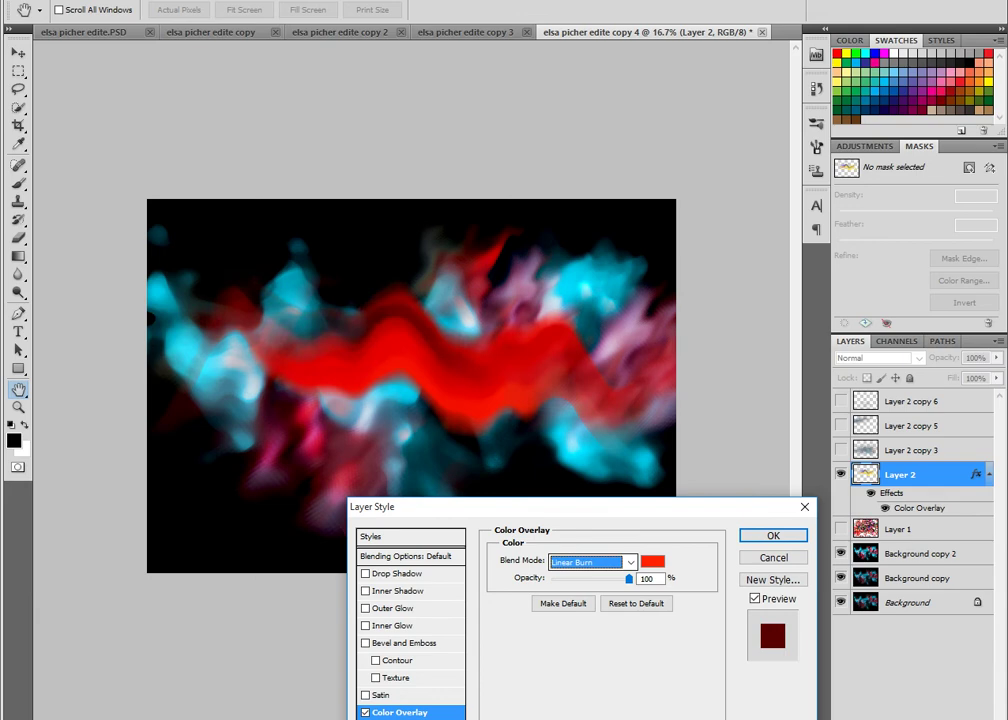
{"action": "key", "text": "Up"}
{"action": "key", "text": "Return"}
{"action": "key", "text": "v"}
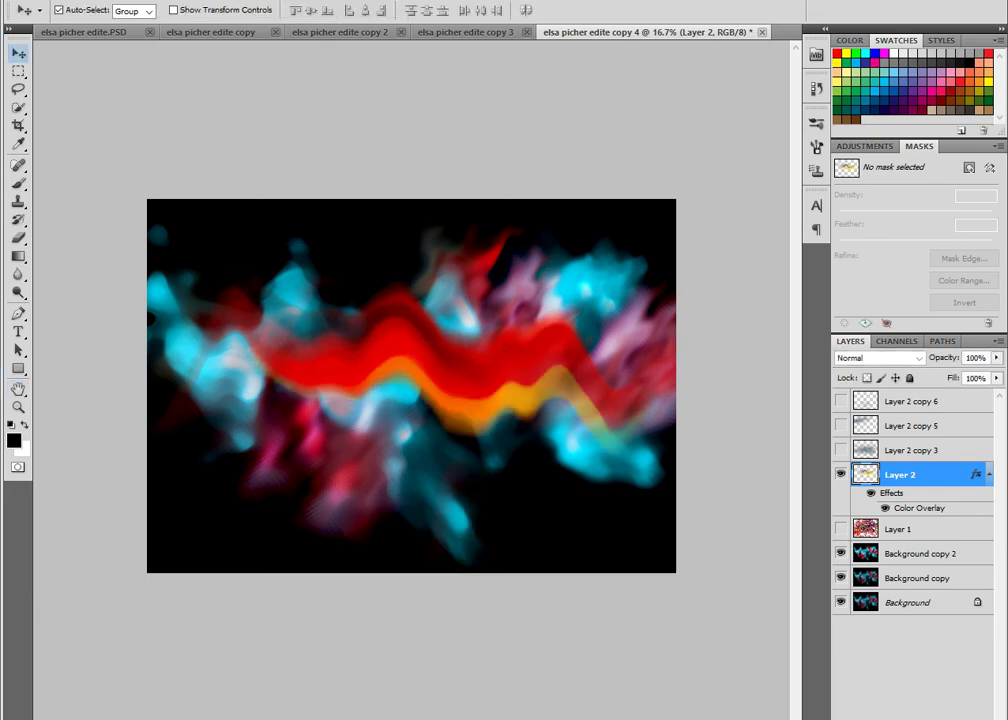
{"action": "key", "text": "ctrl+t"}
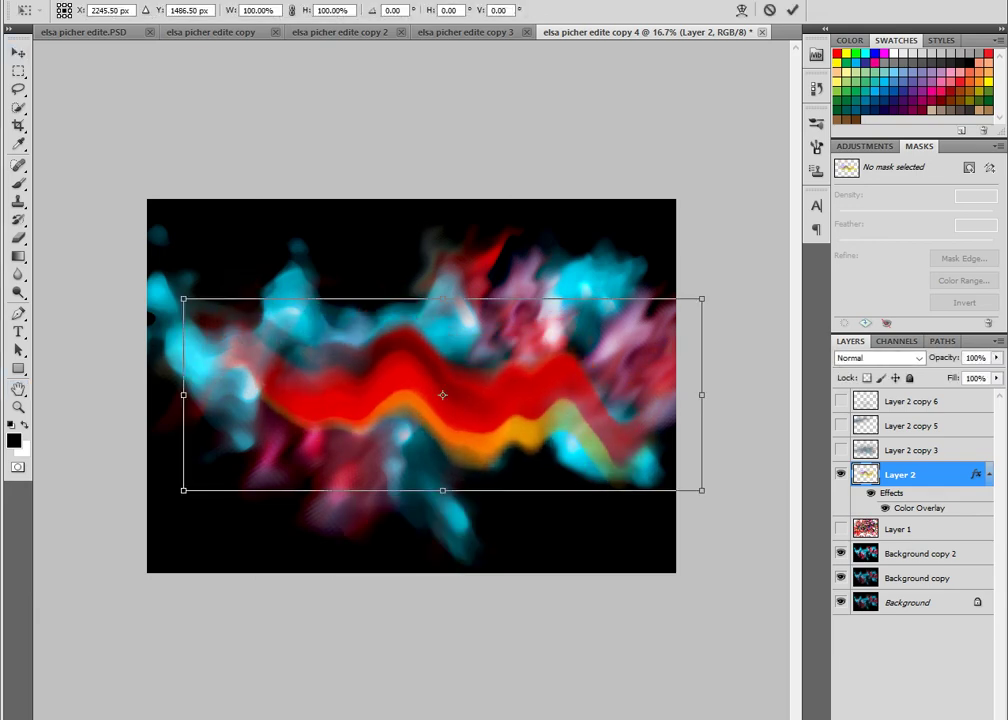
- Tilt the wave about nine degrees and scale it to about 111%
{"action": "left_click_drag", "start_coordinate": [715, 495], "coordinate": [728, 455]}
{"action": "left_click_drag", "start_coordinate": [683, 259], "coordinate": [721, 231]}
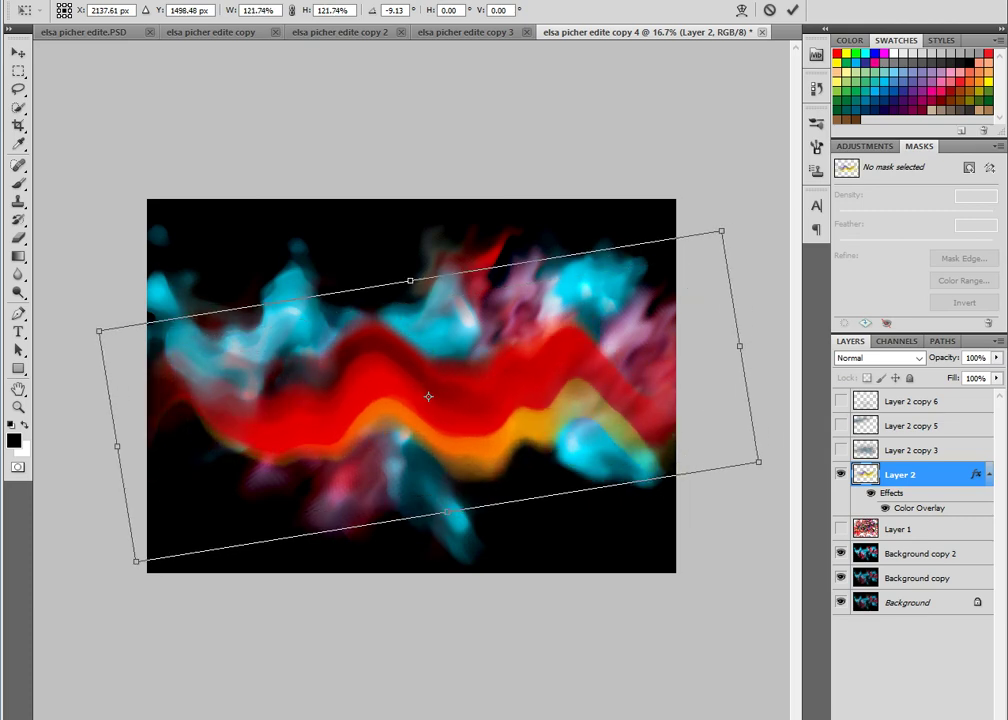
{"action": "left_click_drag", "start_coordinate": [721, 231], "coordinate": [695, 245]}
{"action": "key", "text": "Return"}
- Add a new black-filled Layer 3 above Background copy 2
{"action": "left_click", "coordinate": [921, 553]}
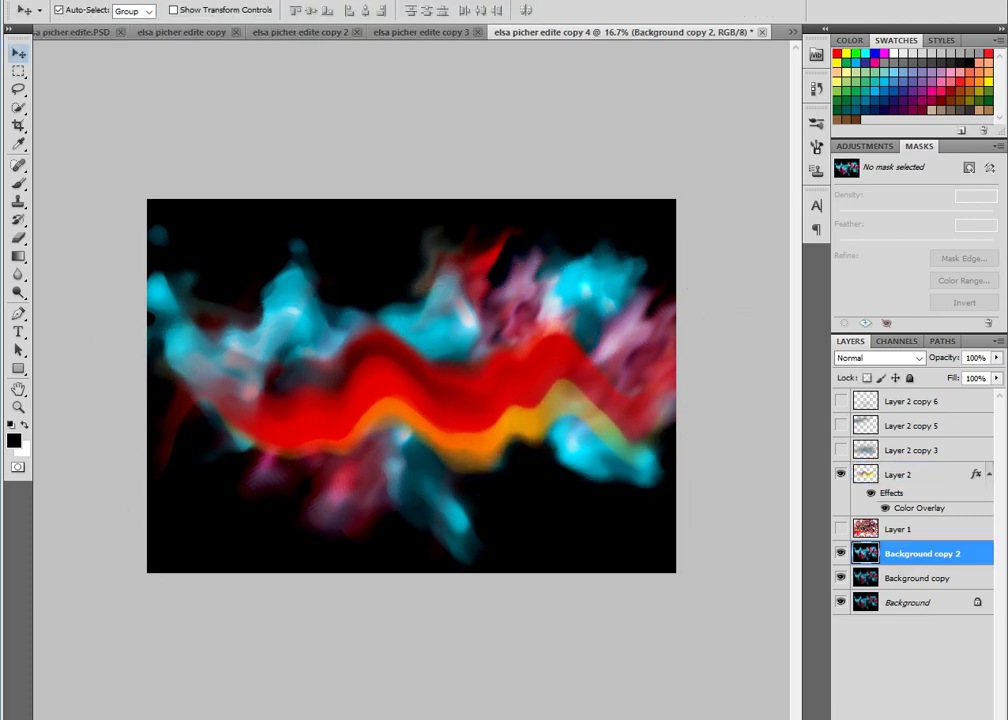
{"action": "key", "text": "ctrl+shift+n"}
{"action": "key", "text": "Return"}
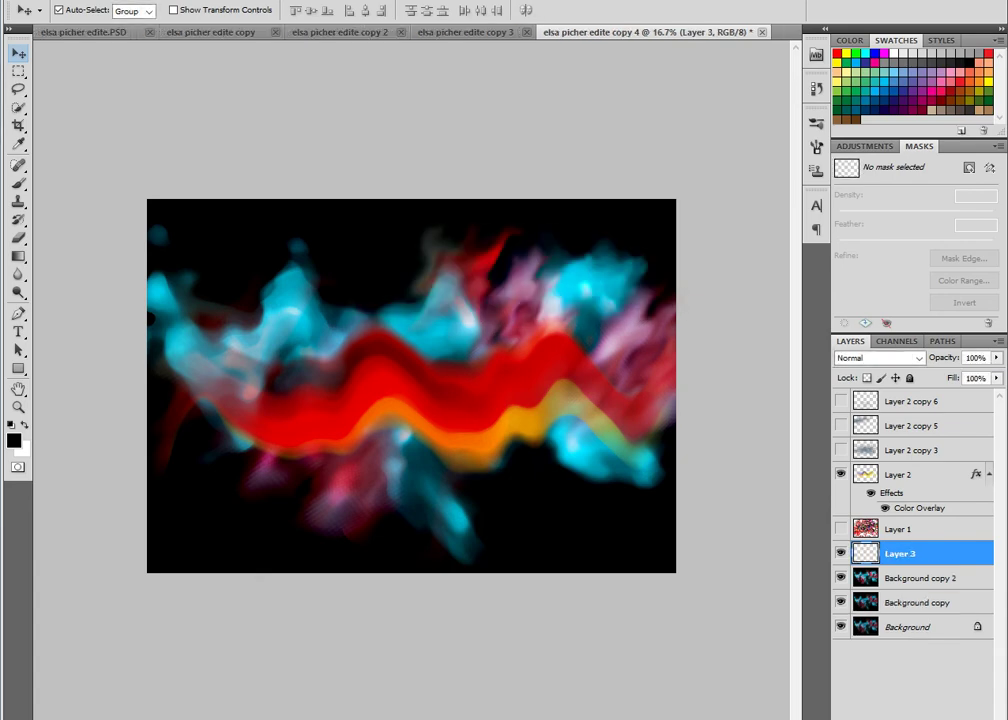
{"action": "key", "text": "shift+BackSpace"}
{"action": "key", "text": "Return"}
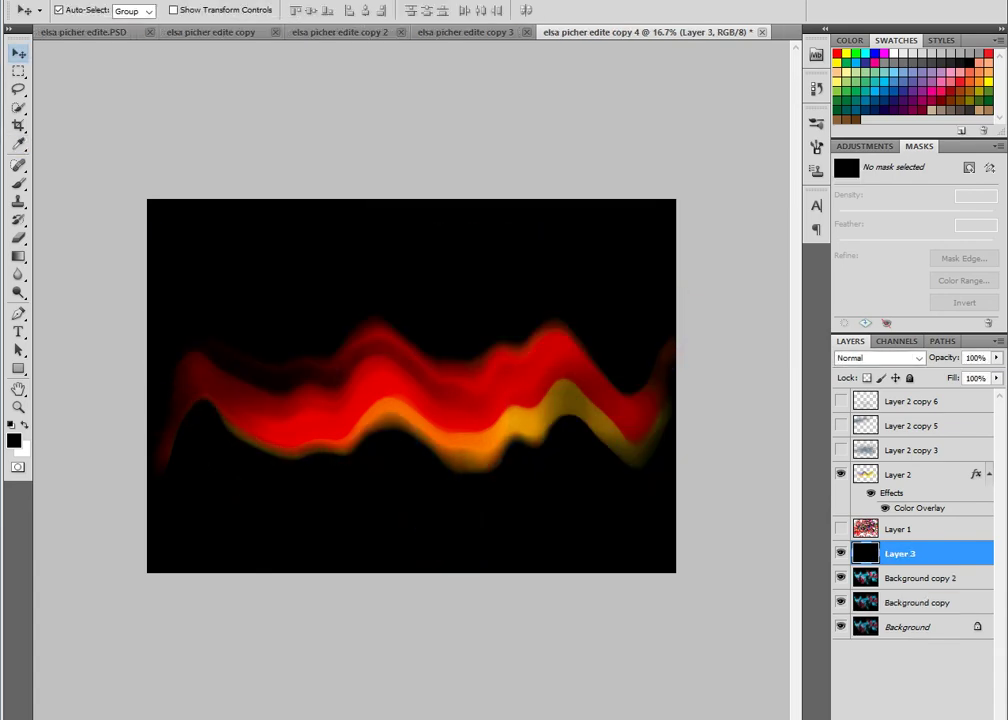
- Move the red-orange wave up-left, widen it to about 113% and nudge it into place
{"action": "left_click_drag", "start_coordinate": [690, 407], "coordinate": [680, 372]}
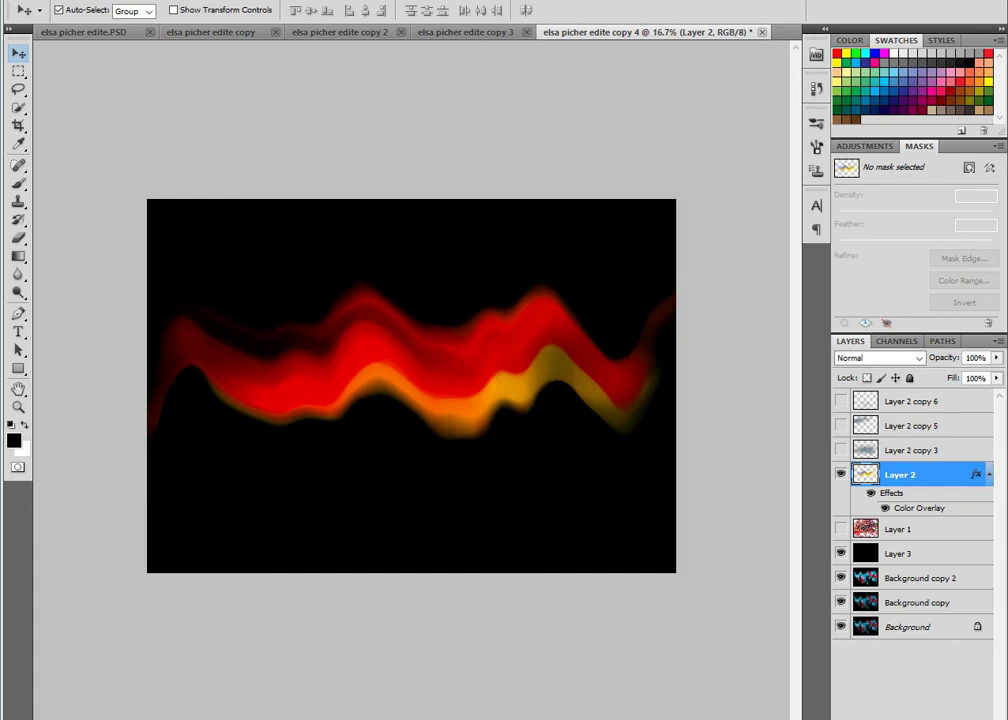
{"action": "key", "text": "ctrl+t"}
{"action": "mouse_move", "coordinate": [697, 360]}
{"action": "left_mouse_down"}
{"action": "mouse_move", "coordinate": [734, 360]}
{"action": "mouse_move", "coordinate": [730, 260]}
{"action": "left_mouse_up"}
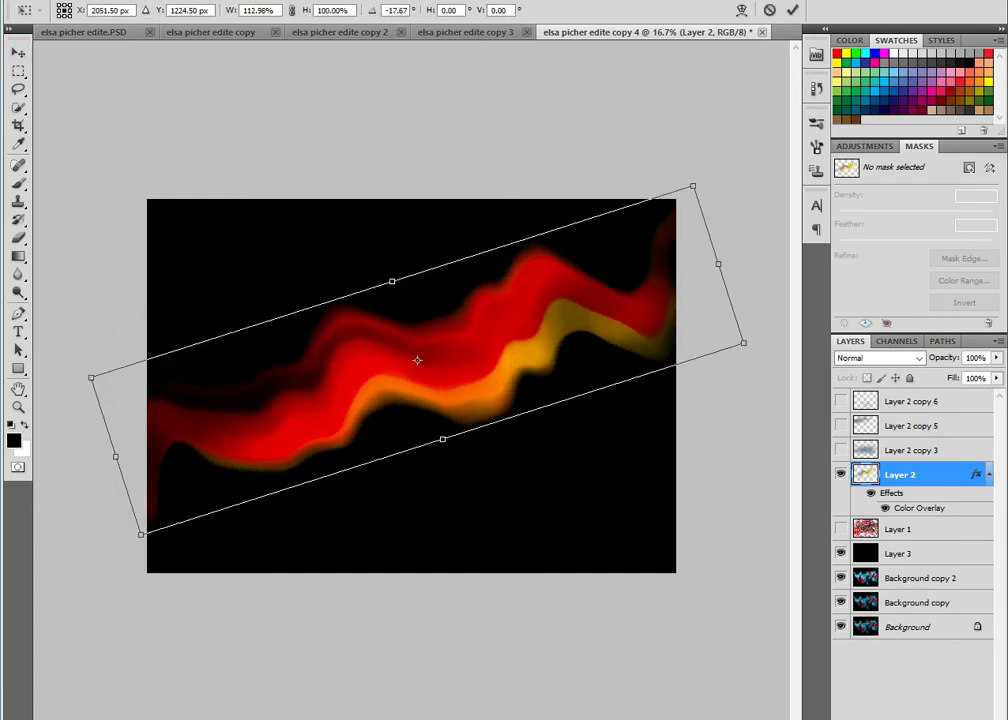
{"action": "key", "text": "Return"}
{"action": "left_click_drag", "start_coordinate": [450, 330], "coordinate": [431, 346]}
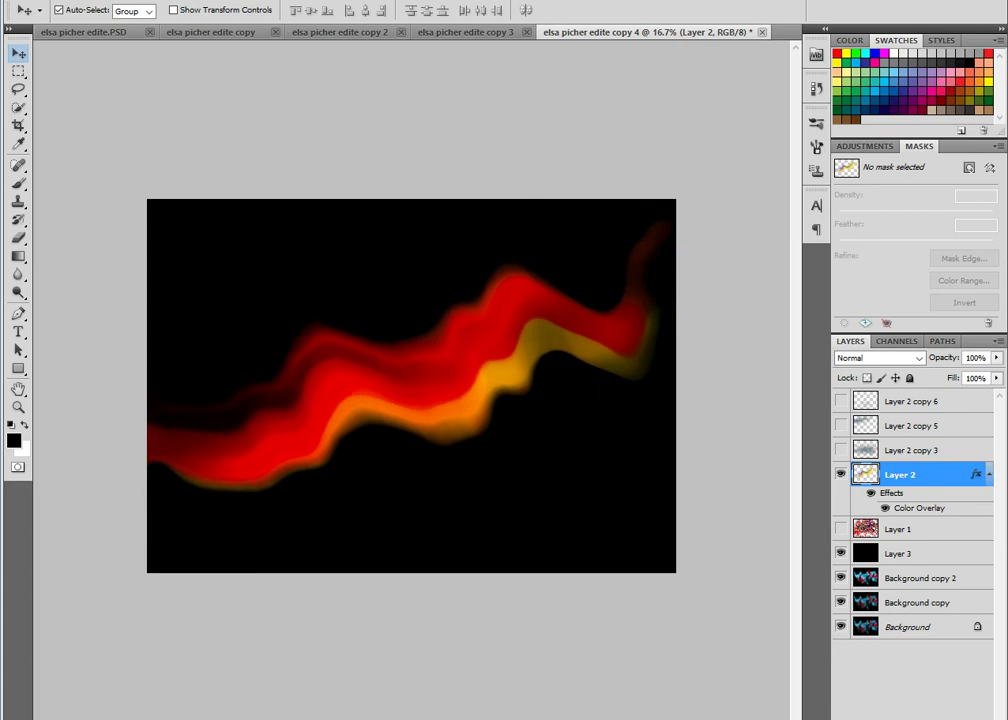
- Duplicate the wave rotated −168.5°, distorted and moved, then repeat it as Layer 2 copy 2
{"action": "key", "text": "ctrl+j"}
{"action": "key", "text": "ctrl+t"}
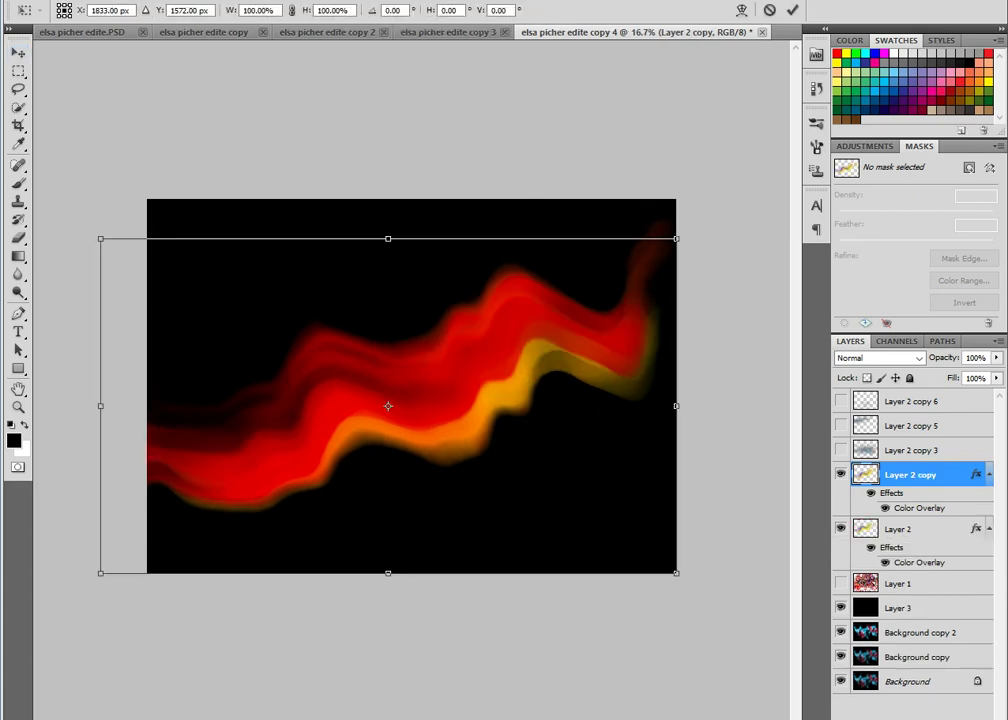
{"action": "left_click_drag", "start_coordinate": [700, 220], "coordinate": [45, 524]}
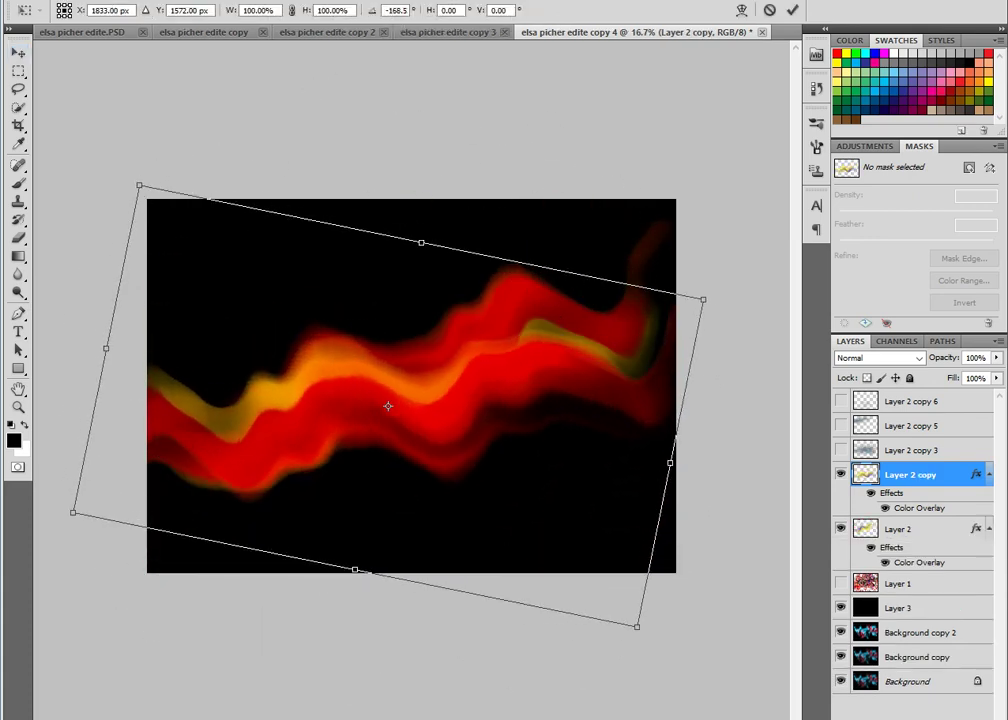
{"action": "mouse_move", "coordinate": [703, 299]}
{"action": "left_mouse_down"}
{"action": "mouse_move", "coordinate": [692, 91]}
{"action": "mouse_move", "coordinate": [656, 30]}
{"action": "left_mouse_up"}
{"action": "mouse_move", "coordinate": [386, 352]}
{"action": "left_mouse_down"}
{"action": "mouse_move", "coordinate": [382, 384]}
{"action": "mouse_move", "coordinate": [428, 429]}
{"action": "left_mouse_up"}
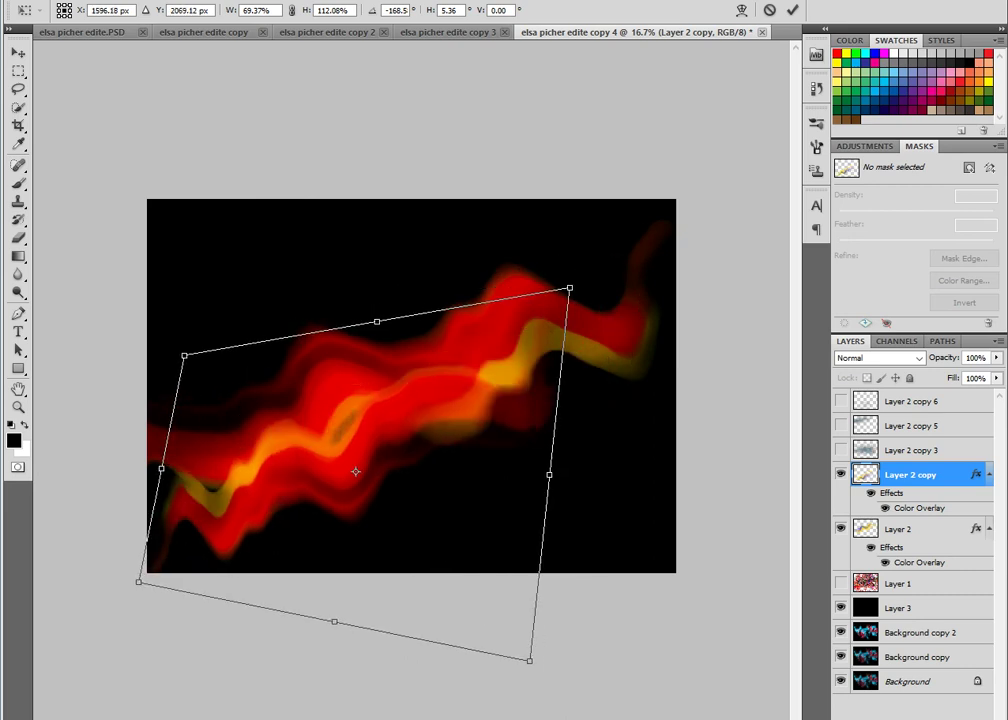
{"action": "left_click_drag", "start_coordinate": [357, 471], "coordinate": [302, 394]}
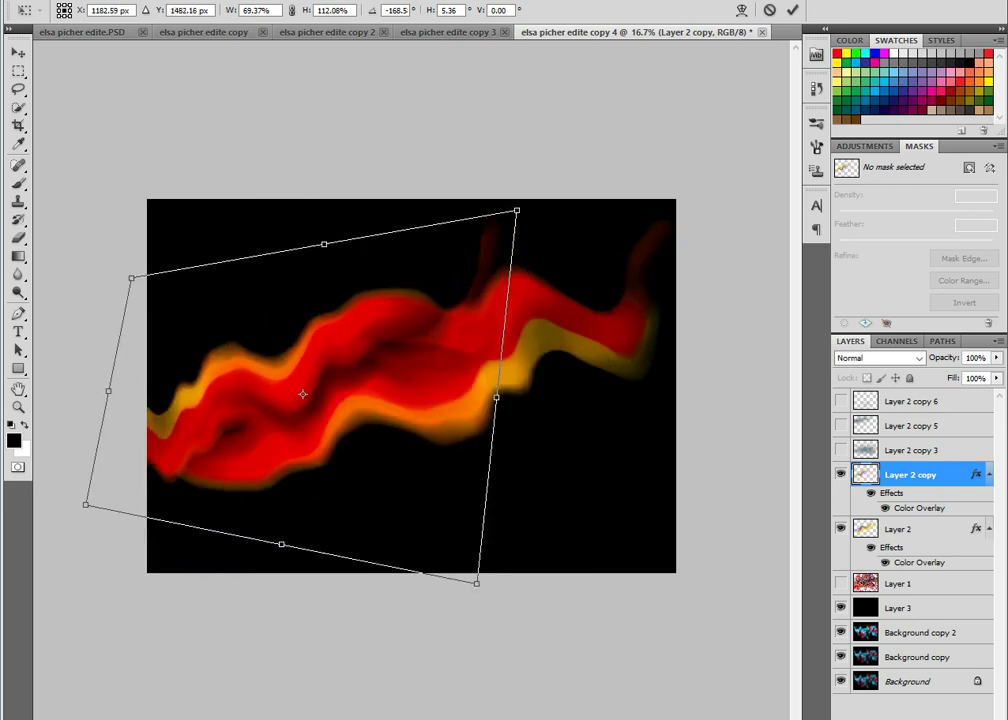
{"action": "key", "text": "Return"}
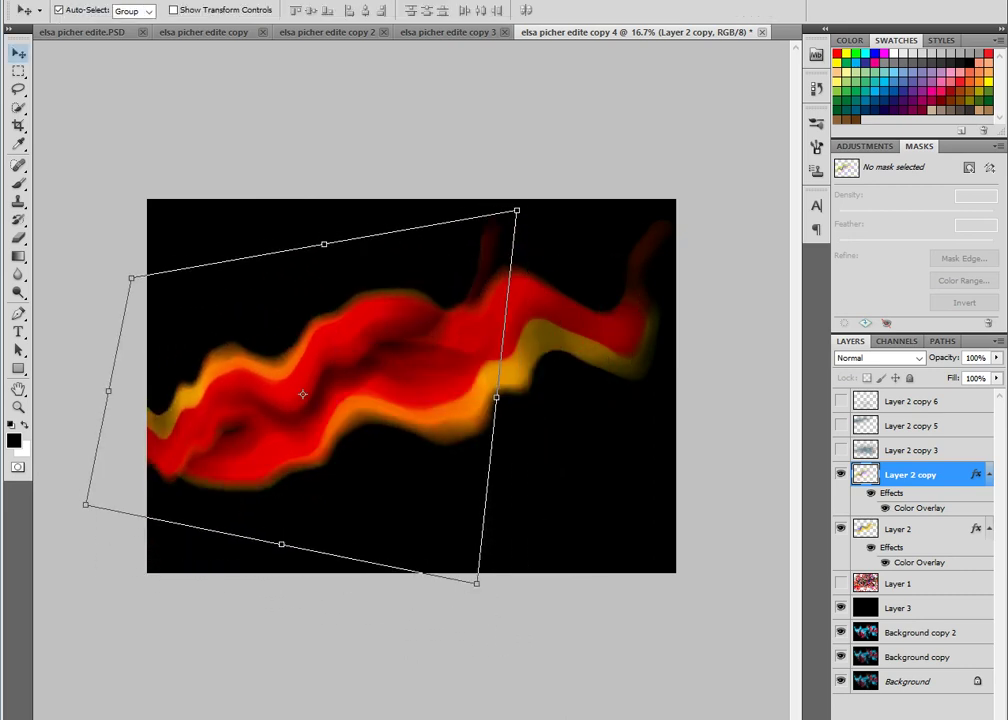
{"action": "key", "text": "ctrl+shift+alt+t"}
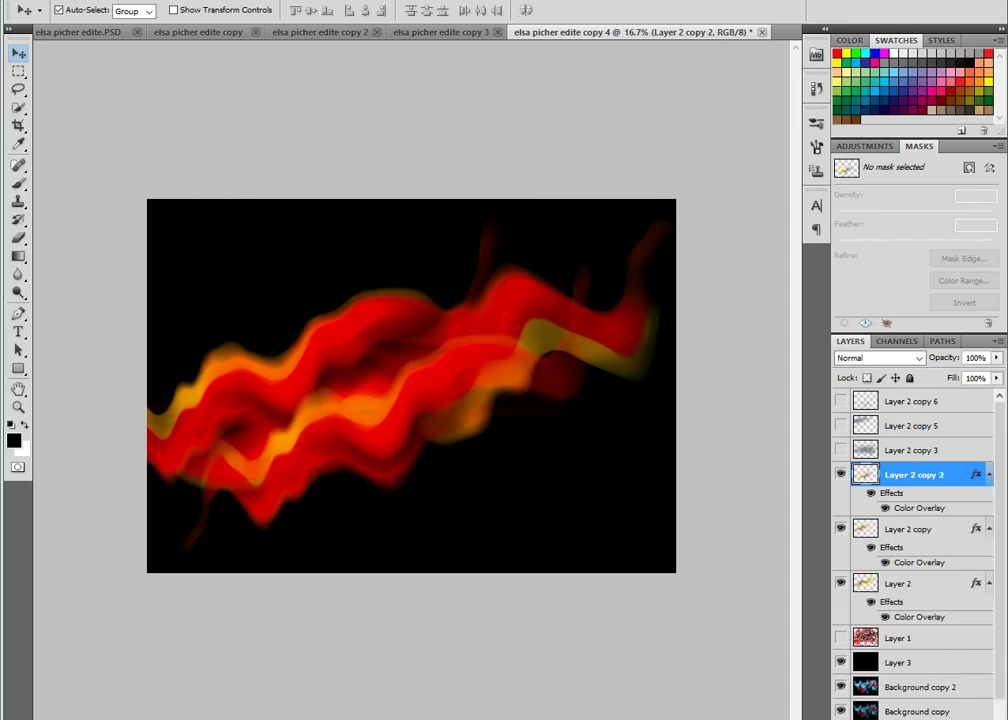
- Change Layer 2 copy 2's overlay colour to blue 1717e4 and nudge the ribbon up-left
{"action": "double_click", "coordinate": [919, 508]}
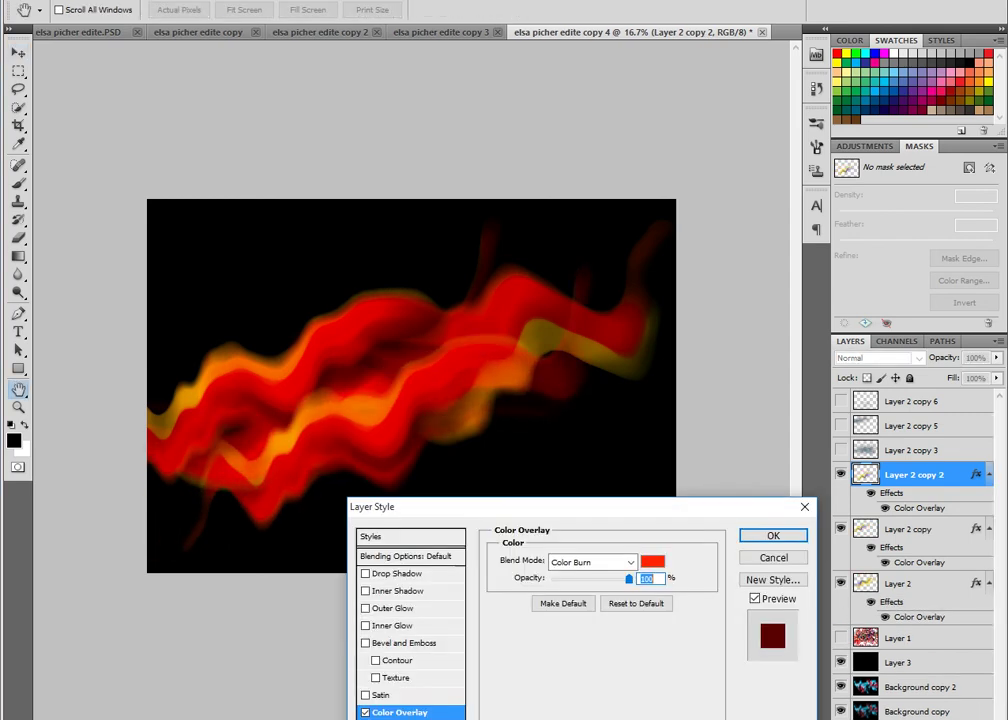
{"action": "left_click", "coordinate": [653, 560]}
{"action": "left_click_drag", "start_coordinate": [671, 594], "coordinate": [671, 464]}
{"action": "left_click", "coordinate": [633, 416]}
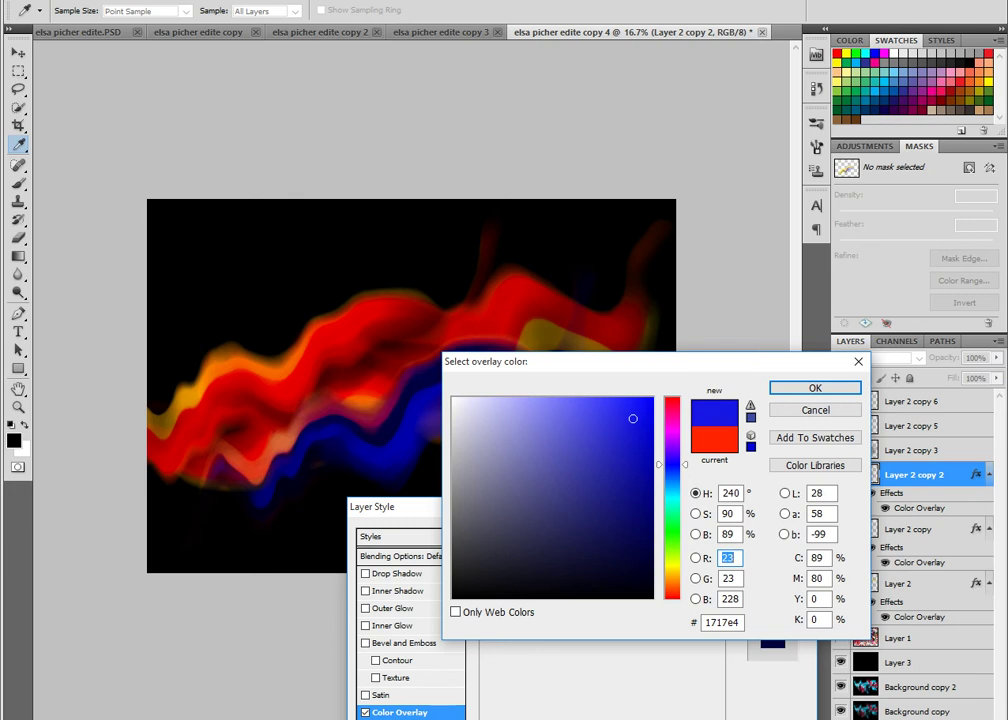
{"action": "key", "text": "Return"}
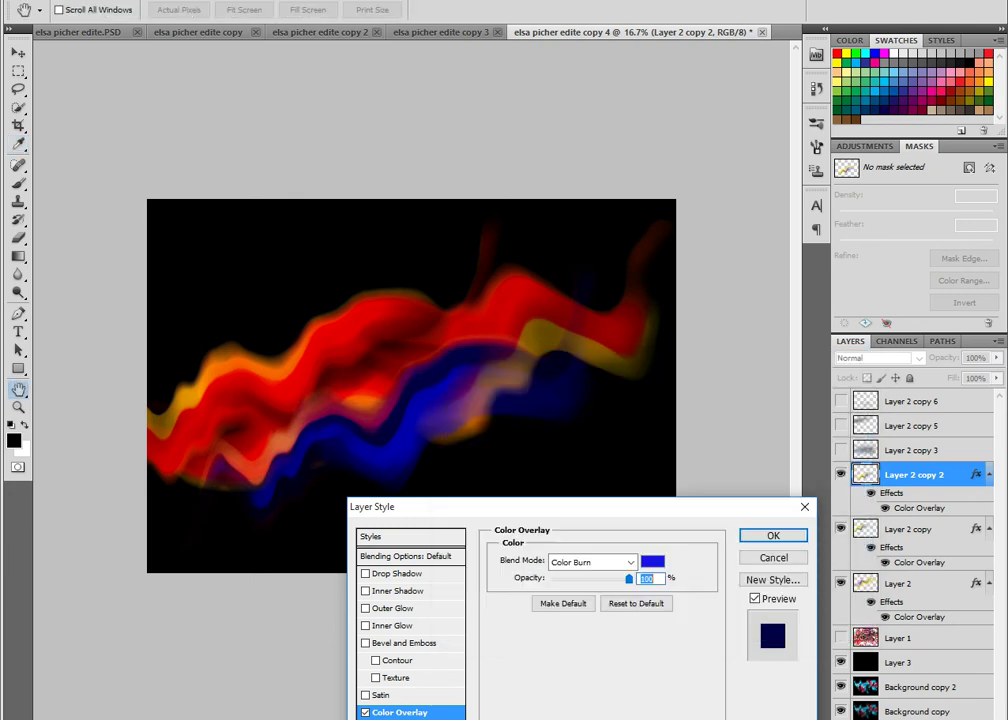
{"action": "key", "text": "Return"}
{"action": "key", "text": "Left"}
{"action": "key", "text": "Left"}
{"action": "key", "text": "Up"}
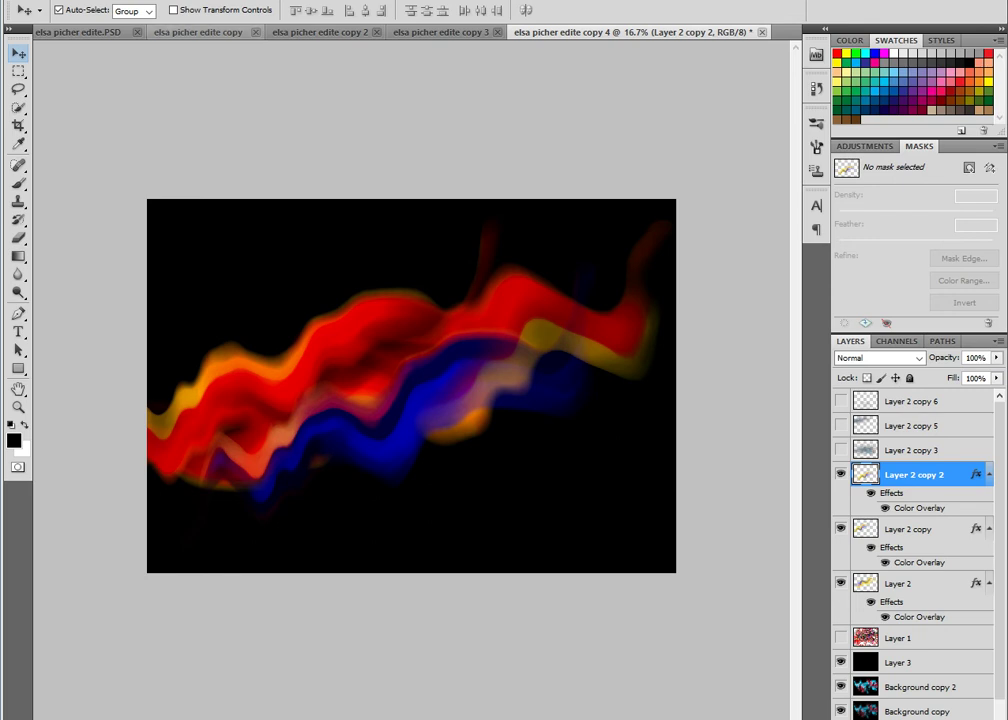
{"action": "key", "text": "alt+t"}
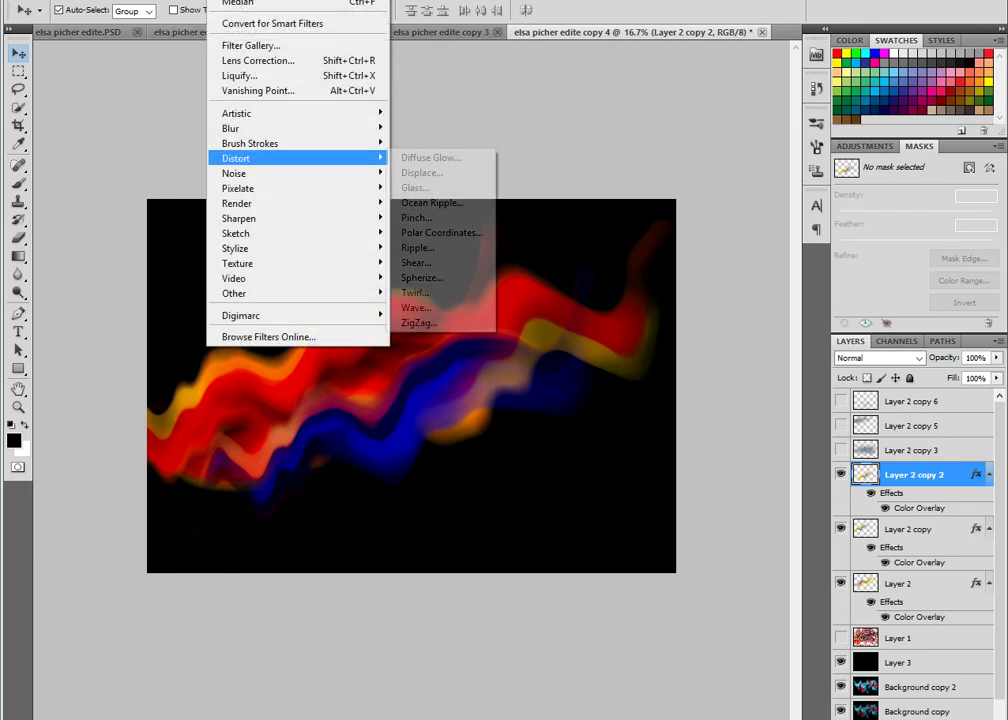
- Apply the Wave distortion to the blue ribbon, then browse the filter menu
{"action": "key", "text": "Return"}
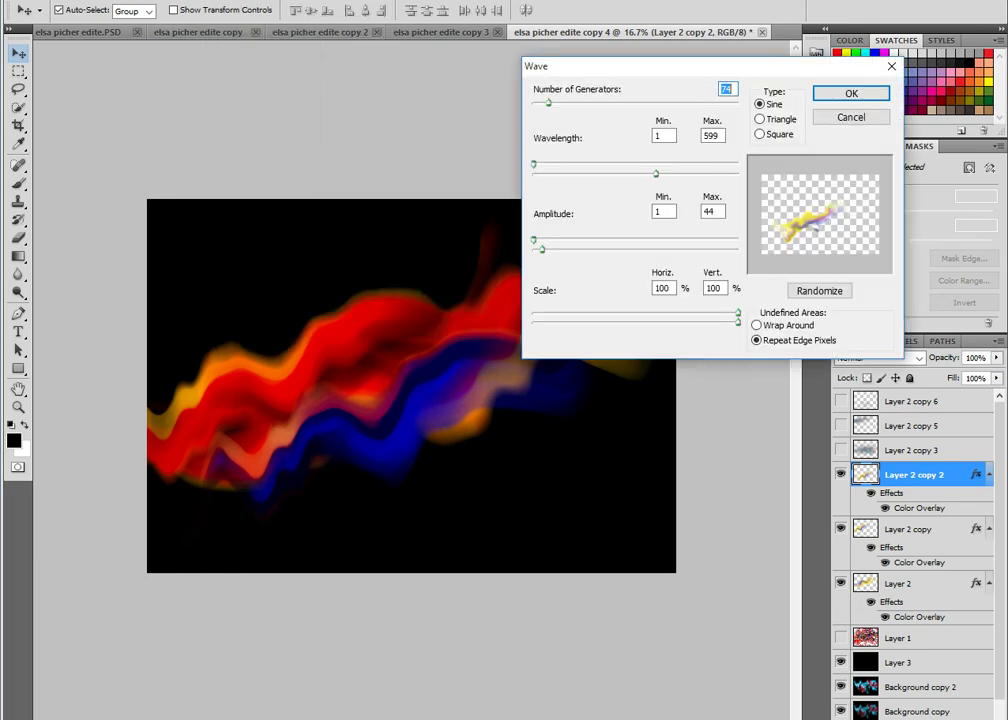
{"action": "key", "text": "Return"}
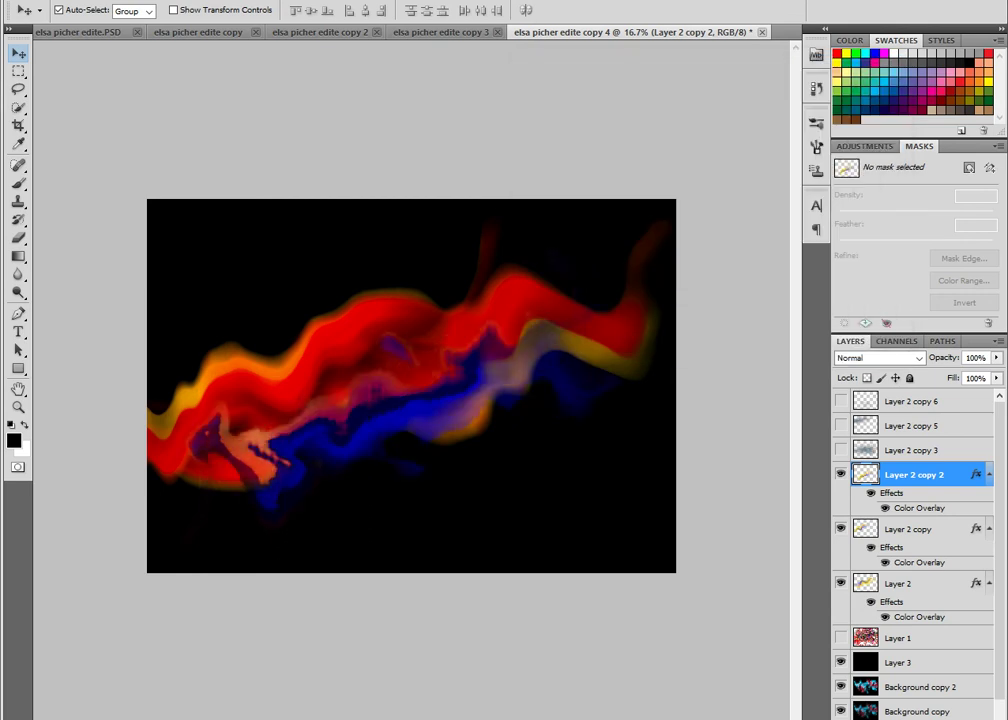
{"action": "key", "text": "alt+t"}
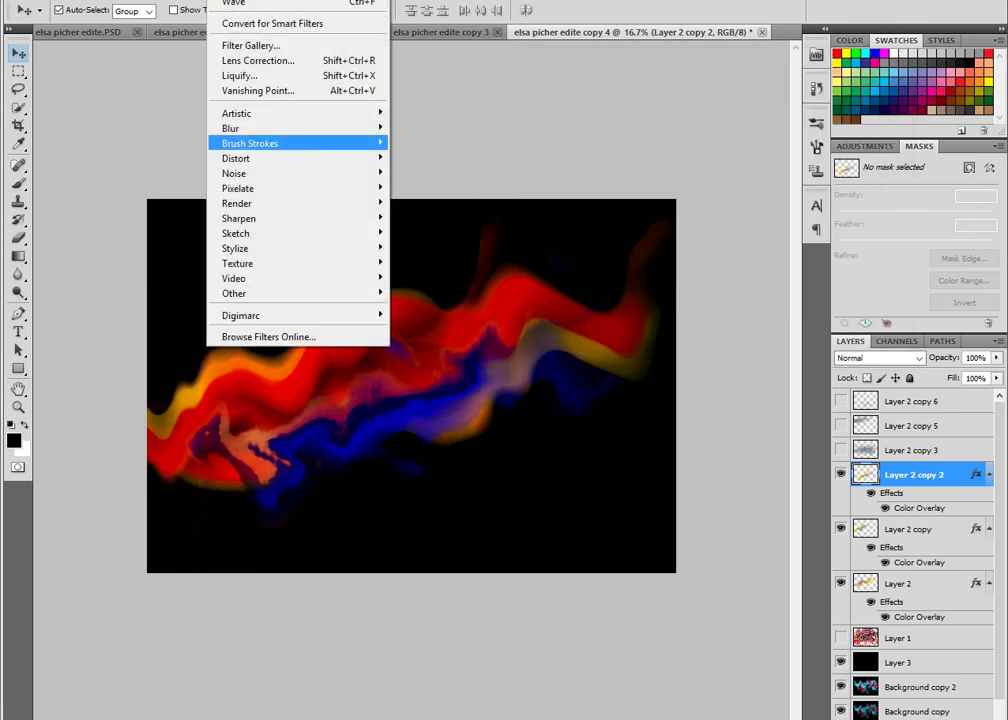
{"action": "key", "text": "Right"}
{"action": "key", "text": "Up"}
{"action": "key", "text": "Up"}
{"action": "key", "text": "Up"}
{"action": "key", "text": "Down"}
{"action": "key", "text": "Down"}
{"action": "key", "text": "Up"}
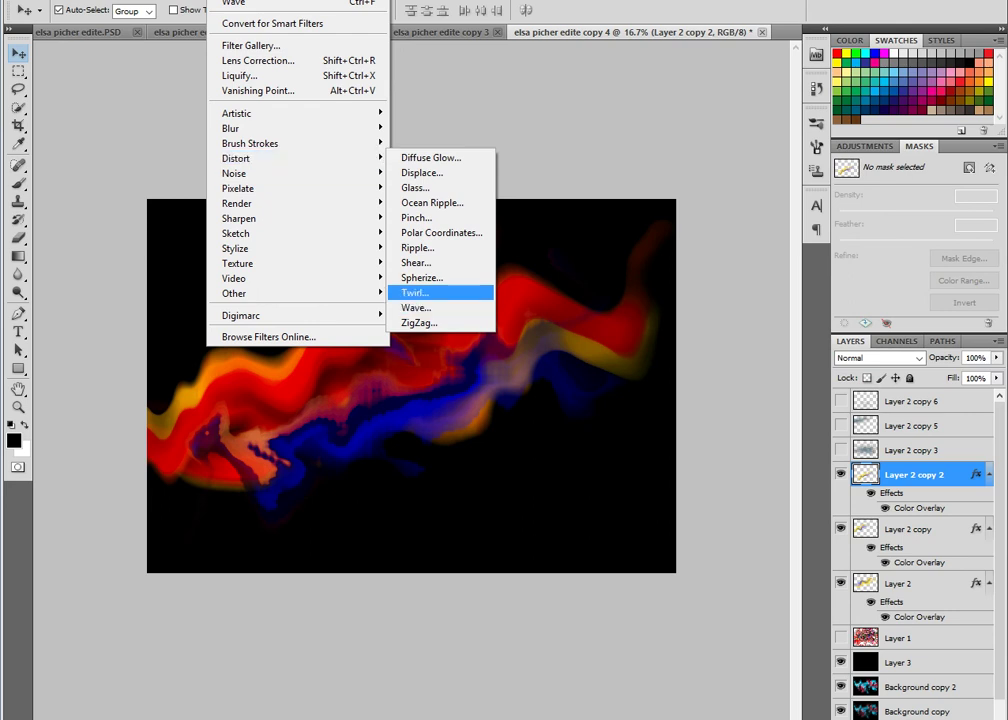
{"action": "key", "text": "Left"}
- Soften the Layer 2 copy 2 ribbons with a Median noise filter of radius 72
{"action": "key", "text": "Up"}
{"action": "key", "text": "Up"}
{"action": "key", "text": "Down"}
{"action": "key", "text": "Down"}
{"action": "key", "text": "Down"}
{"action": "key", "text": "Up"}
{"action": "key", "text": "Up"}
{"action": "key", "text": "Up"}
{"action": "key", "text": "Up"}
{"action": "key", "text": "Up"}
{"action": "key", "text": "Up"}
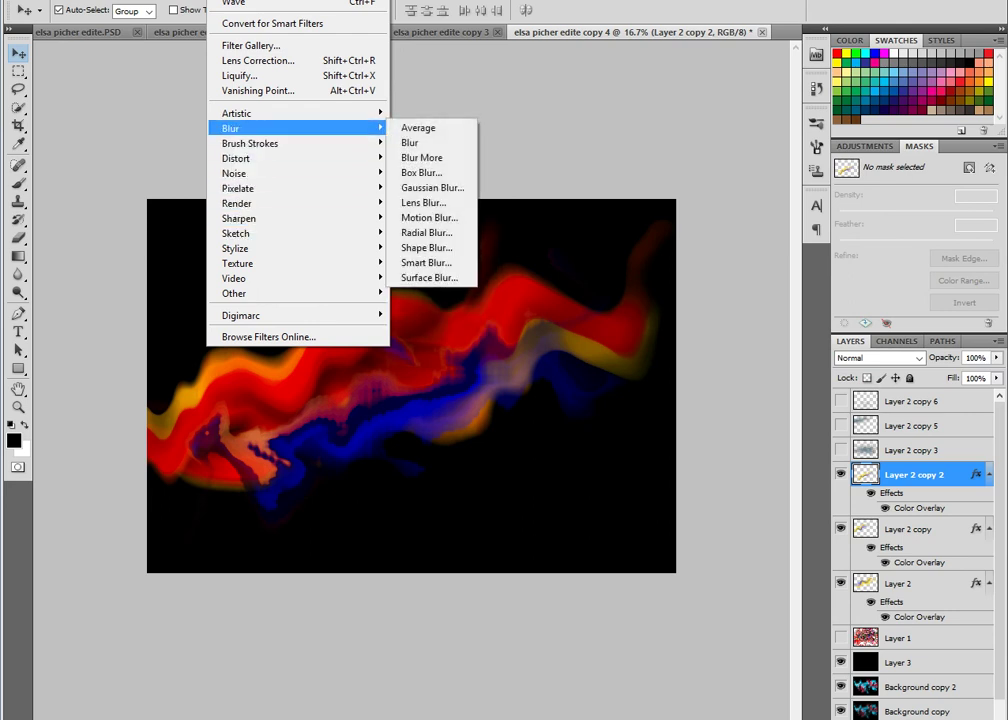
{"action": "key", "text": "Down"}
{"action": "key", "text": "Down"}
{"action": "key", "text": "Down"}
{"action": "key", "text": "Right"}
{"action": "key", "text": "Up"}
{"action": "key", "text": "Up"}
{"action": "key", "text": "Return"}
{"action": "type", "text": "72"}
{"action": "key", "text": "Return"}
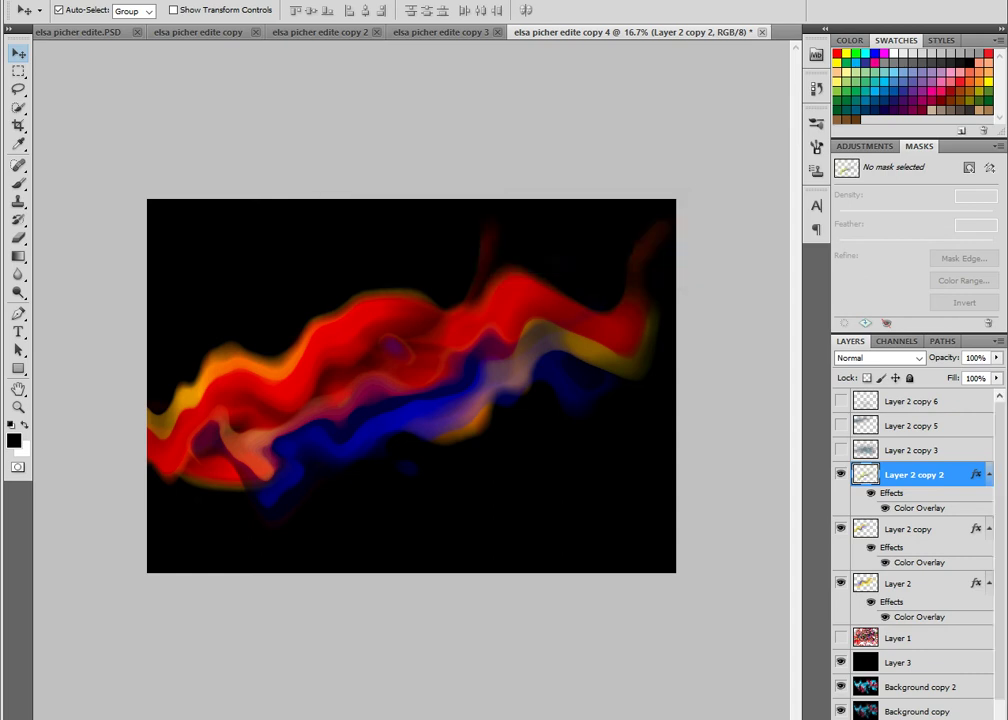
{"action": "key", "text": "ctrl+t"}
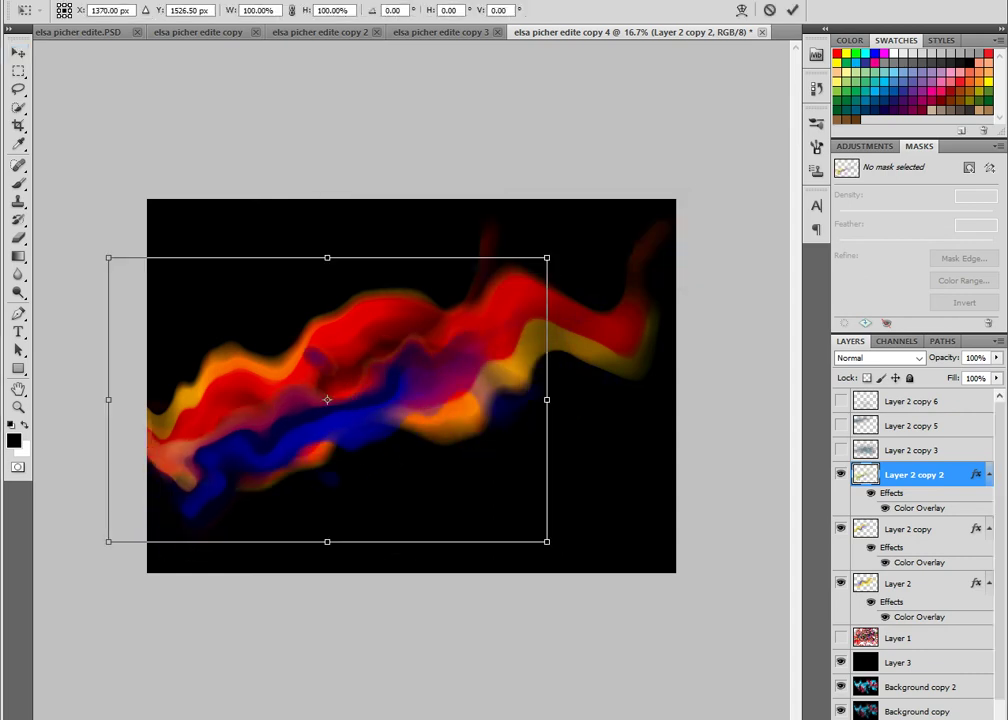
- Enlarge the ribbon layer to about 127% and duplicate it
{"action": "left_click_drag", "start_coordinate": [546, 541], "coordinate": [607, 581]}
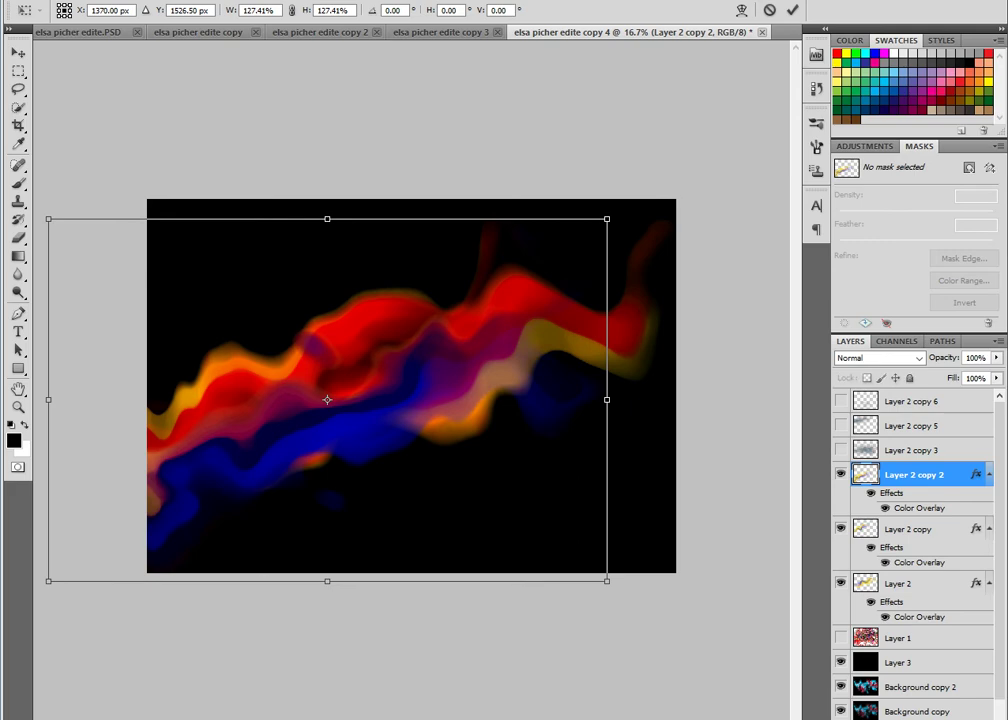
{"action": "key", "text": "Return"}
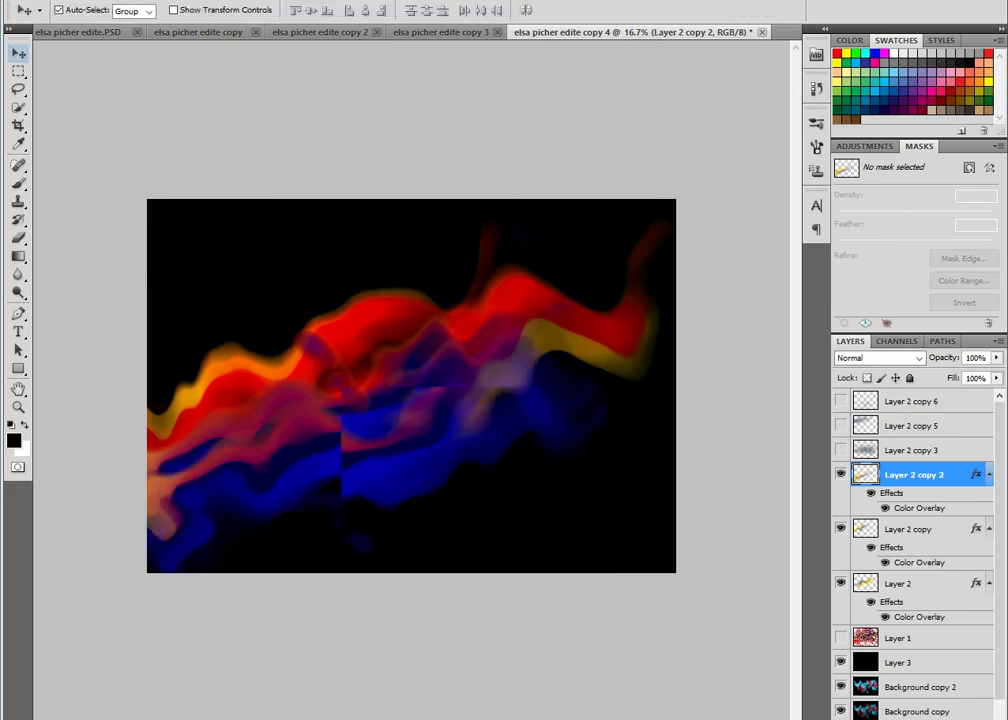
{"action": "key", "text": "ctrl+j"}
- Flip the ribbon copy over, stretch it to about 115% width, and shift it down-right
{"action": "key", "text": "ctrl+t"}
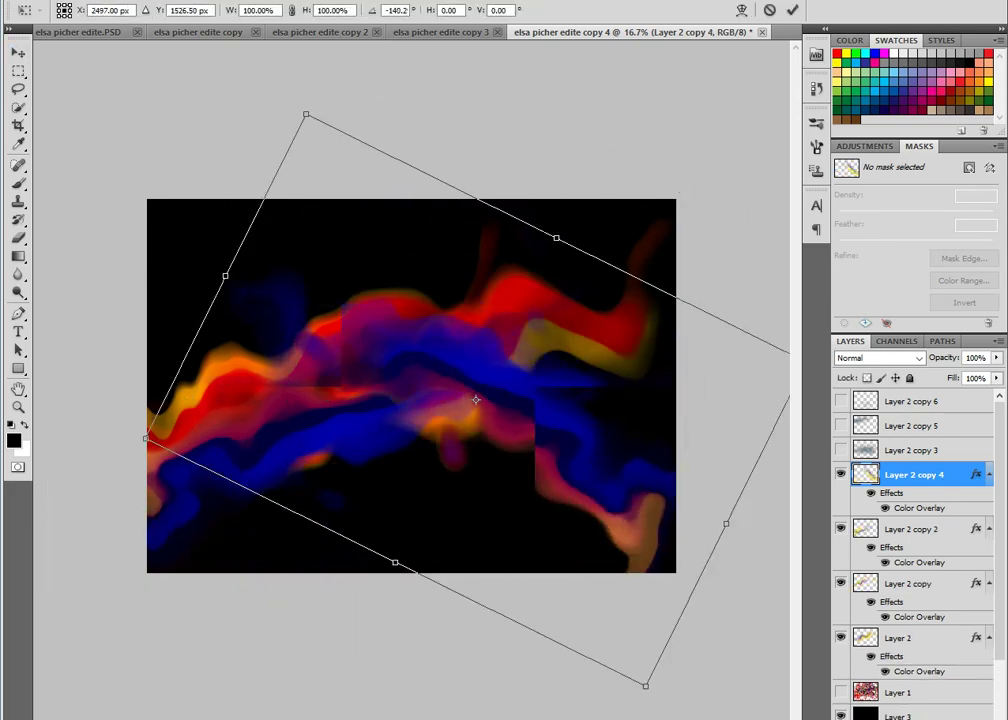
{"action": "left_click_drag", "start_coordinate": [700, 600], "coordinate": [334, 133]}
{"action": "left_click_drag", "start_coordinate": [737, 495], "coordinate": [778, 510]}
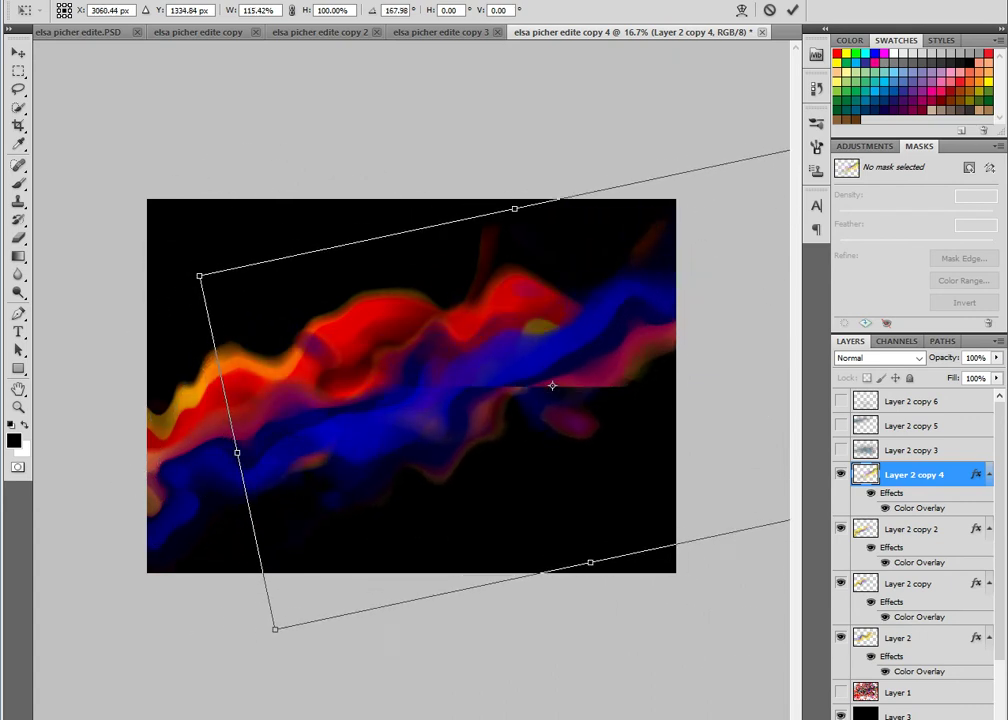
{"action": "mouse_move", "coordinate": [476, 400]}
{"action": "left_mouse_down"}
{"action": "mouse_move", "coordinate": [555, 430]}
{"action": "mouse_move", "coordinate": [528, 428]}
{"action": "left_mouse_up"}
{"action": "key", "text": "Return"}
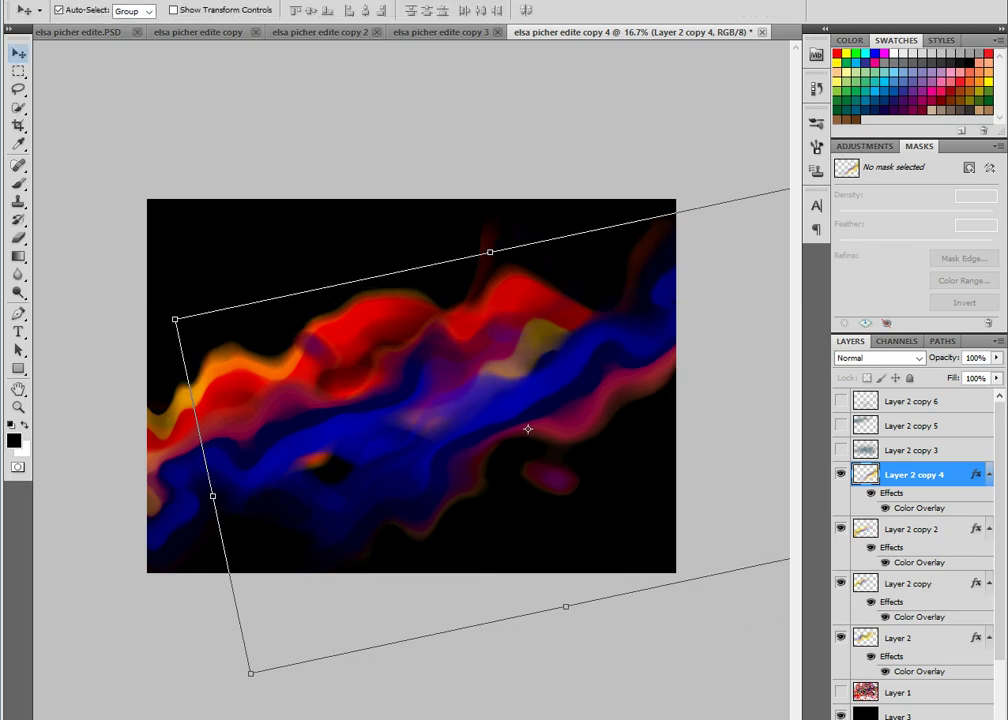
- Lower the copy's opacity to 44% and reposition the Layer 2 copy 7 wisps up-right
{"action": "left_click", "coordinate": [996, 357]}
{"action": "mouse_move", "coordinate": [944, 373]}
{"action": "left_mouse_down"}
{"action": "mouse_move", "coordinate": [967, 373]}
{"action": "mouse_move", "coordinate": [956, 373]}
{"action": "left_mouse_up"}
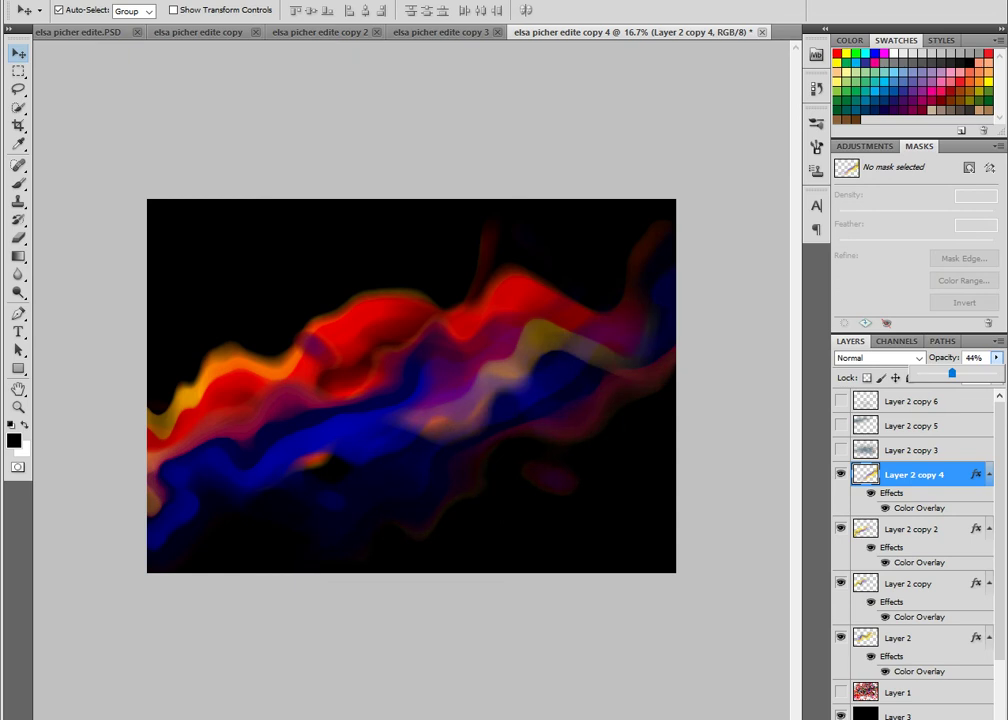
{"action": "left_click_drag", "start_coordinate": [480, 260], "coordinate": [655, 235]}
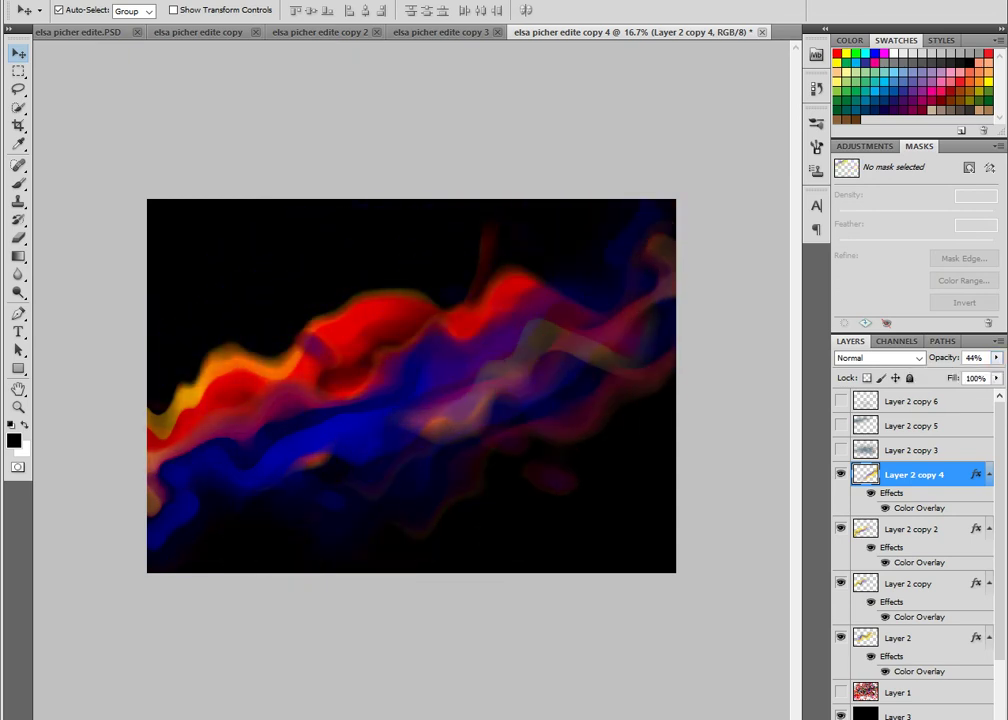
{"action": "left_click_drag", "start_coordinate": [560, 280], "coordinate": [500, 320]}
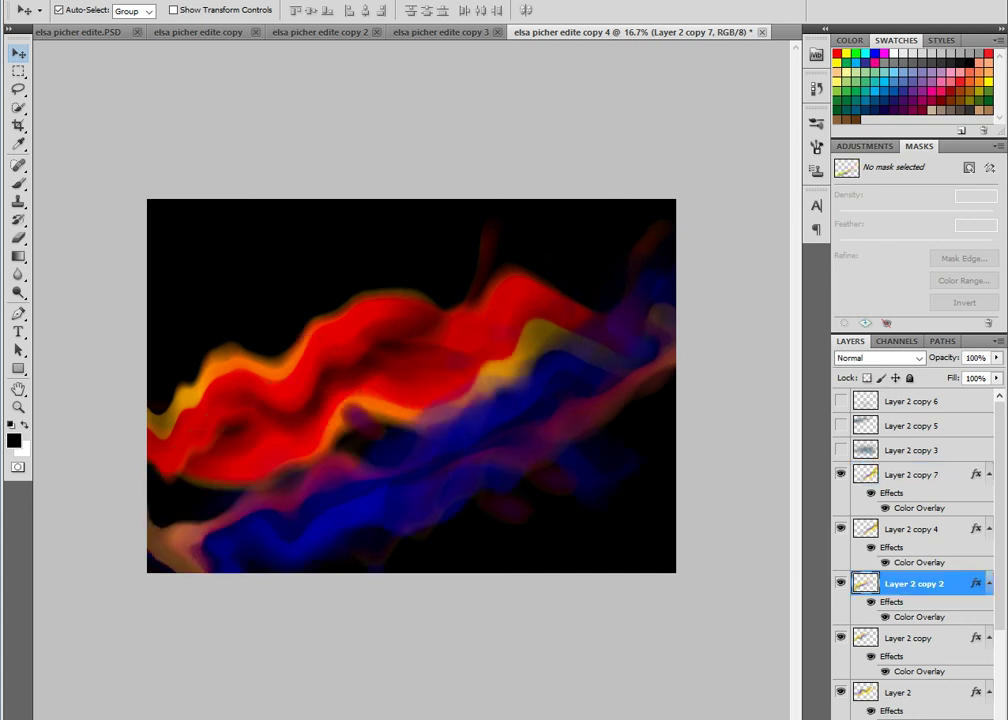
{"action": "left_click_drag", "start_coordinate": [550, 340], "coordinate": [560, 290]}
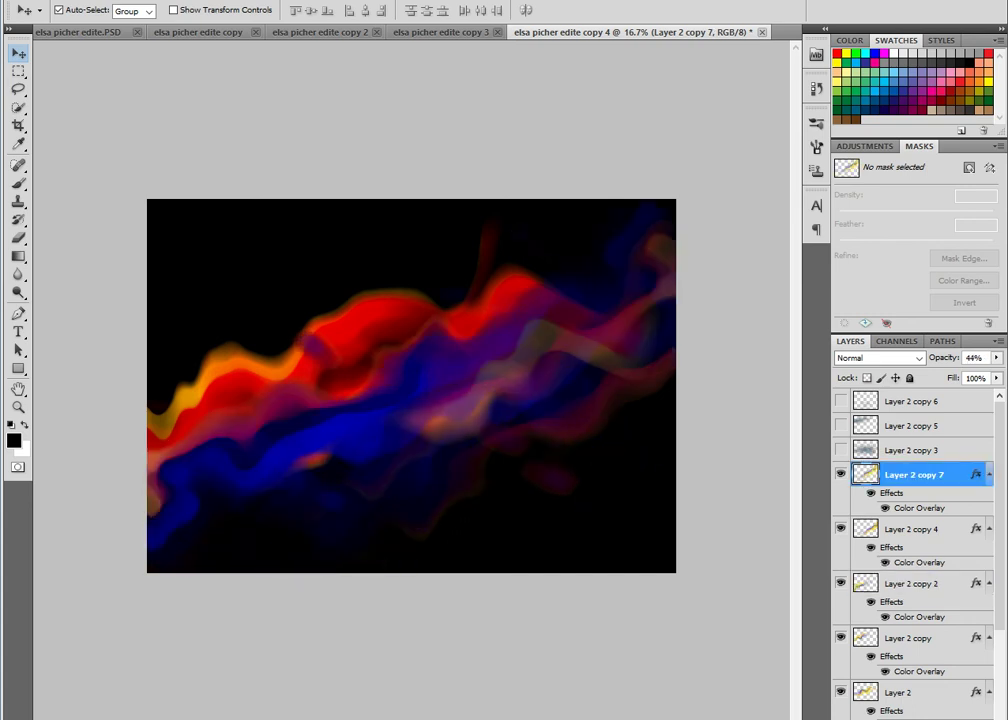
{"action": "key", "text": "alt+i"}
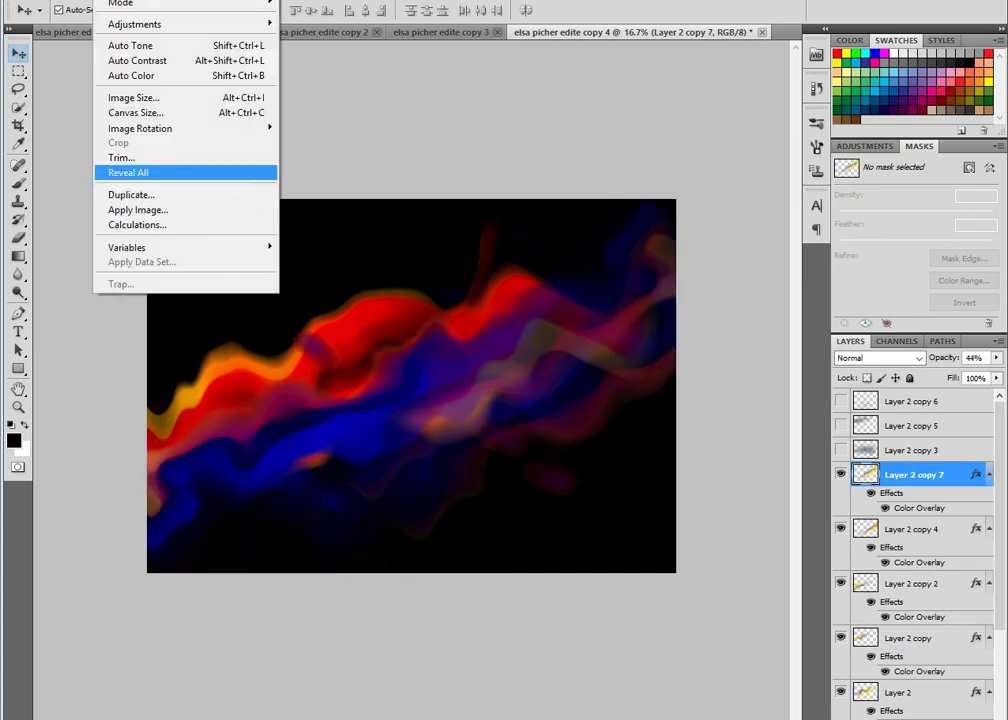
- Duplicate the image as copy 5 and lift the midtone curve point from 146 to 152
{"action": "key", "text": "Down"}
{"action": "key", "text": "Down"}
{"action": "key", "text": "Down"}
{"action": "key", "text": "Return"}
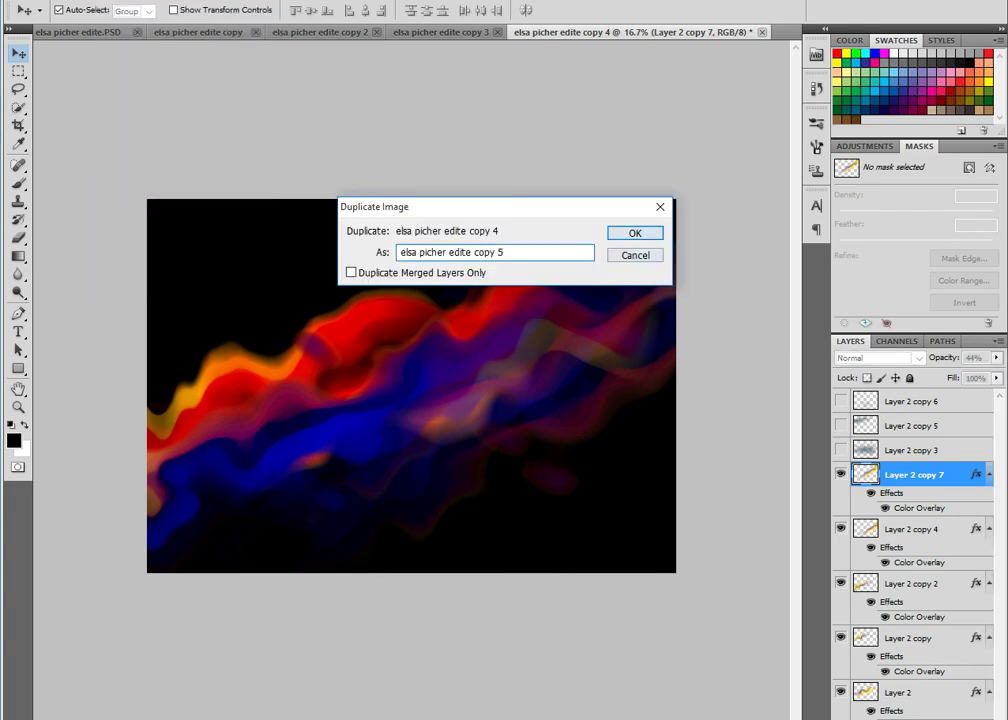
{"action": "key", "text": "Return"}
{"action": "key", "text": "Up"}
{"action": "key", "text": "Up"}
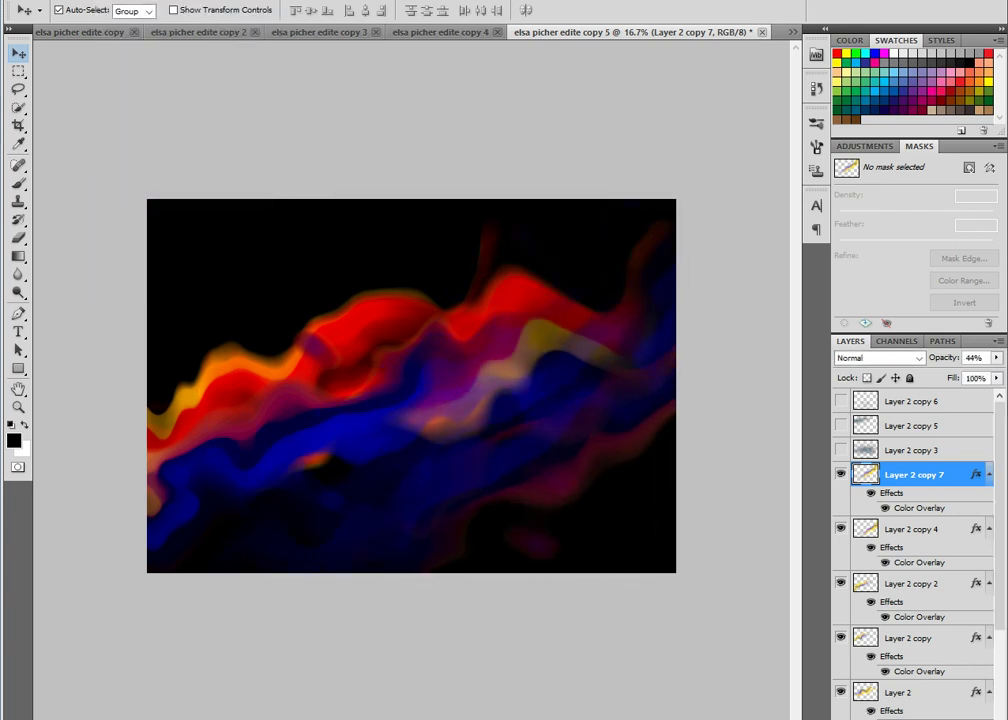
{"action": "key", "text": "Up"}
{"action": "key", "text": "Up"}
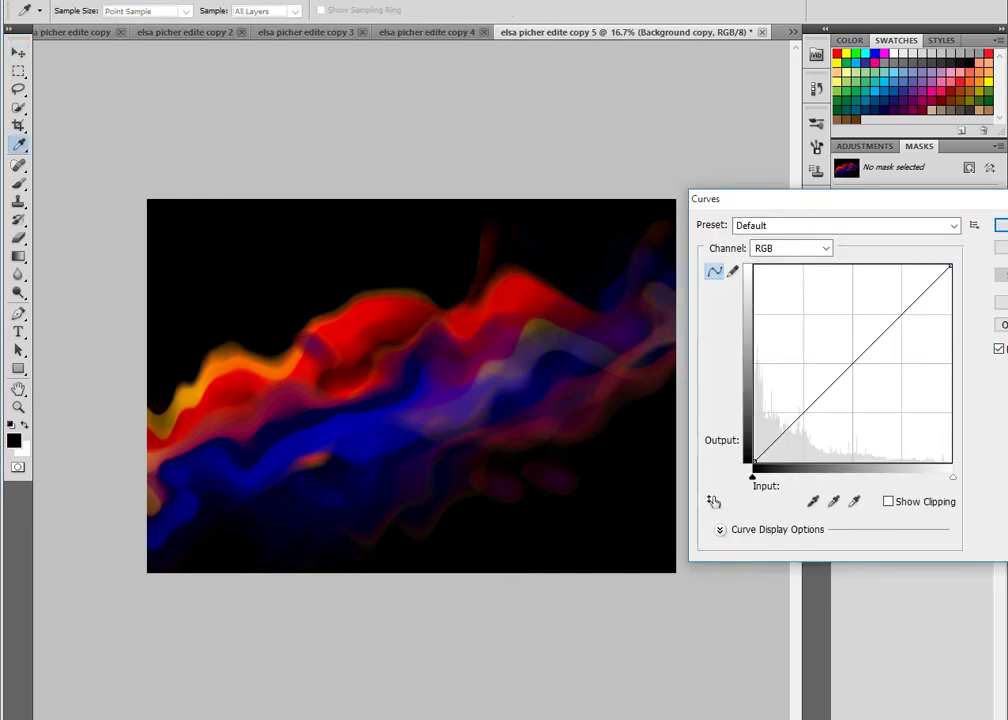
{"action": "left_click_drag", "start_coordinate": [857, 360], "coordinate": [866, 349]}
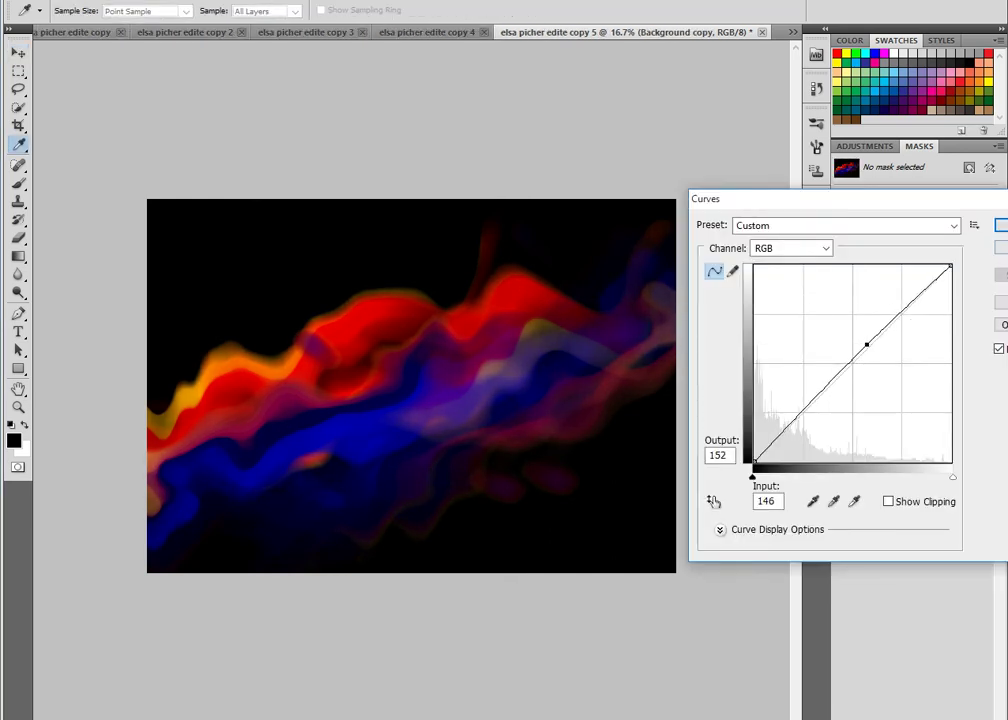
- Commit the curve and dodge the pink band on the right
{"action": "key", "text": "Return"}
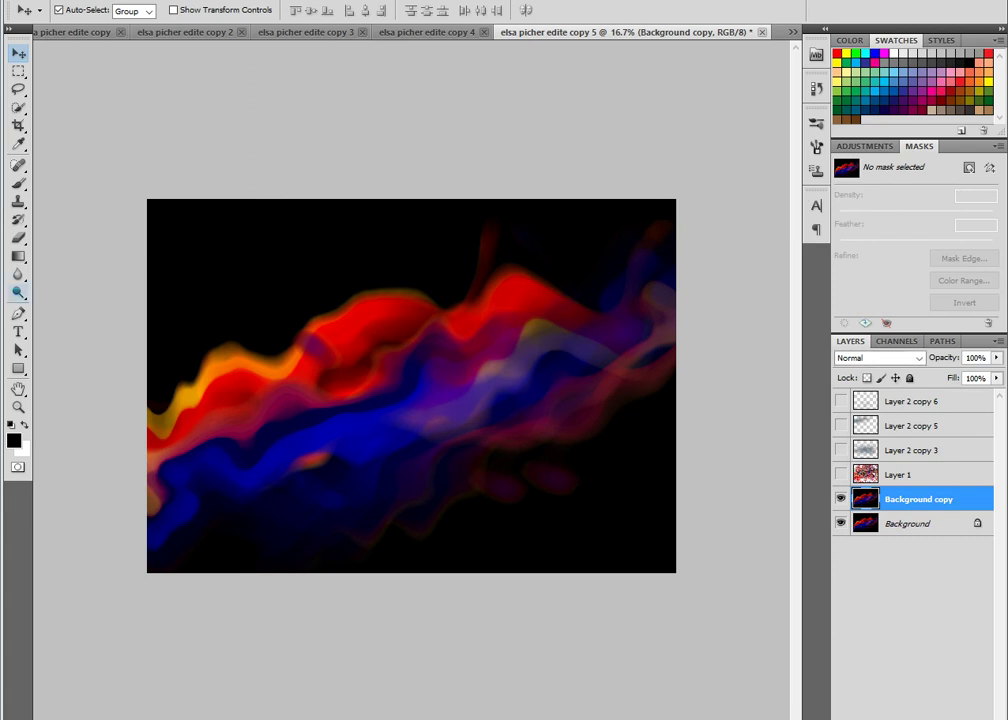
{"action": "left_click", "coordinate": [18, 292]}
{"action": "left_click", "coordinate": [80, 291]}
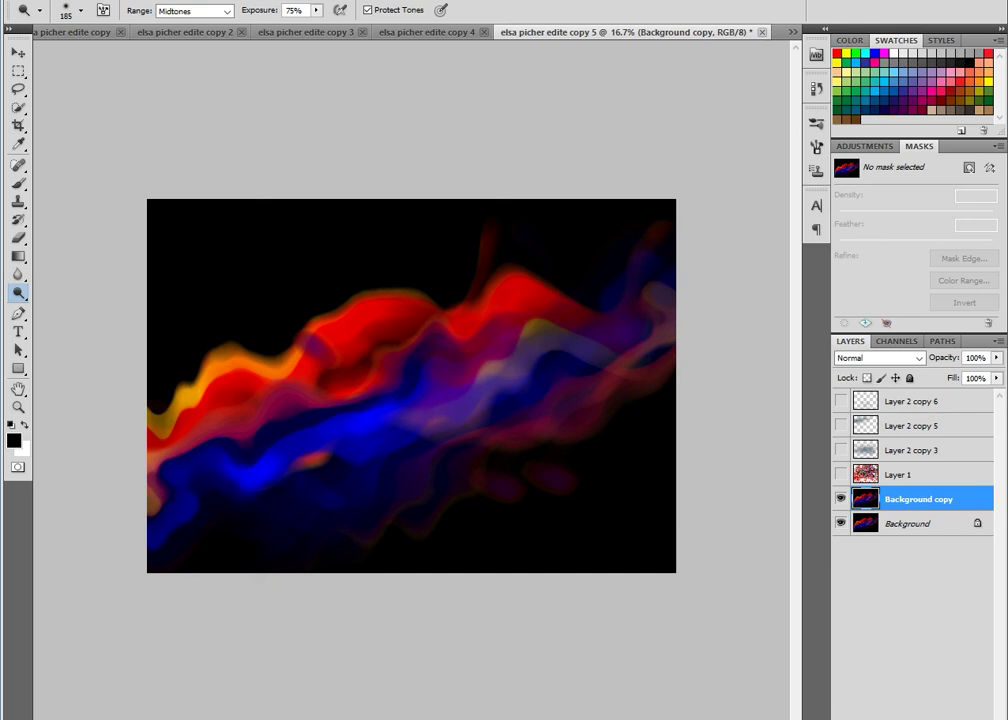
{"action": "left_click_drag", "start_coordinate": [628, 368], "coordinate": [664, 332]}
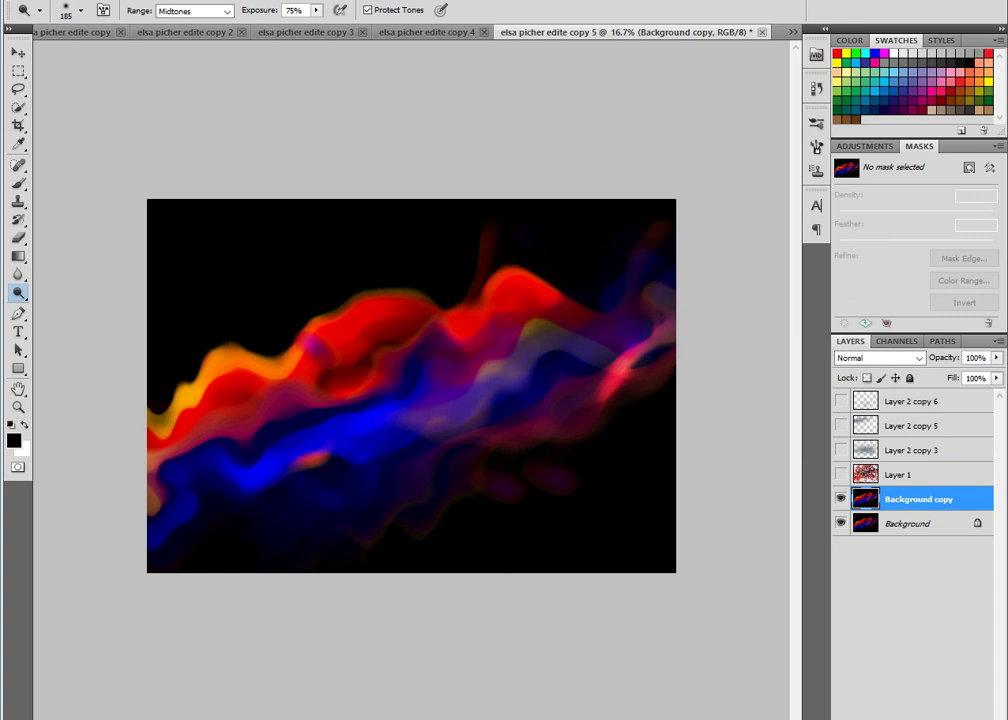
- With a 246 px Dodge brush, brighten the centre streaks and add a white glow in the blue-purple band
{"action": "right_click", "coordinate": [424, 336]}
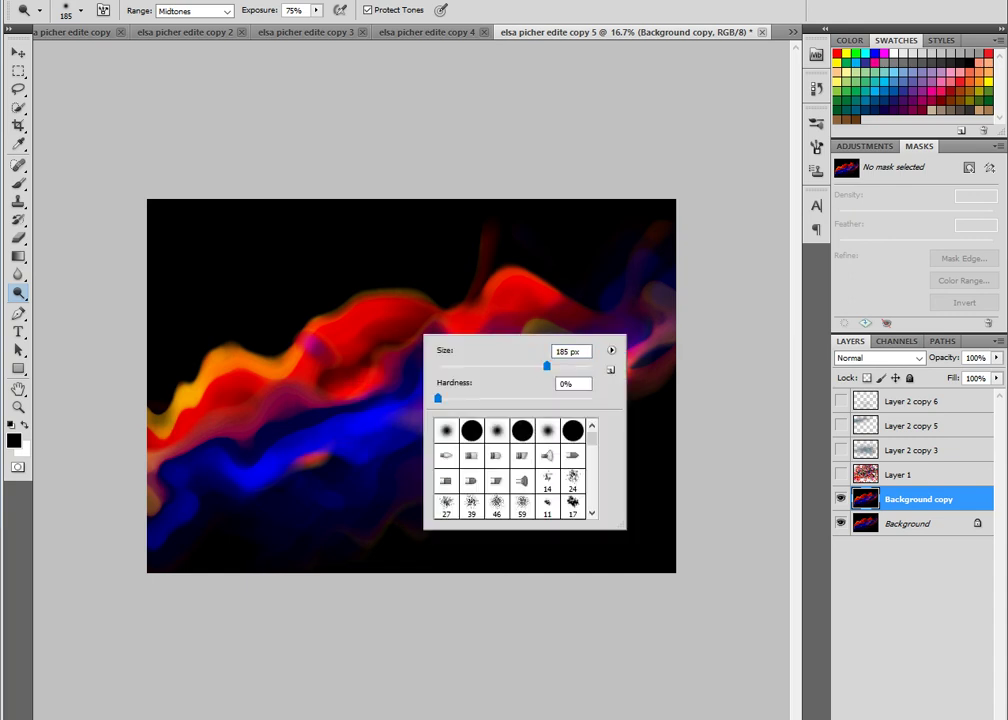
{"action": "type", "text": "246"}
{"action": "key", "text": "Return"}
{"action": "left_click_drag", "start_coordinate": [345, 400], "coordinate": [490, 275]}
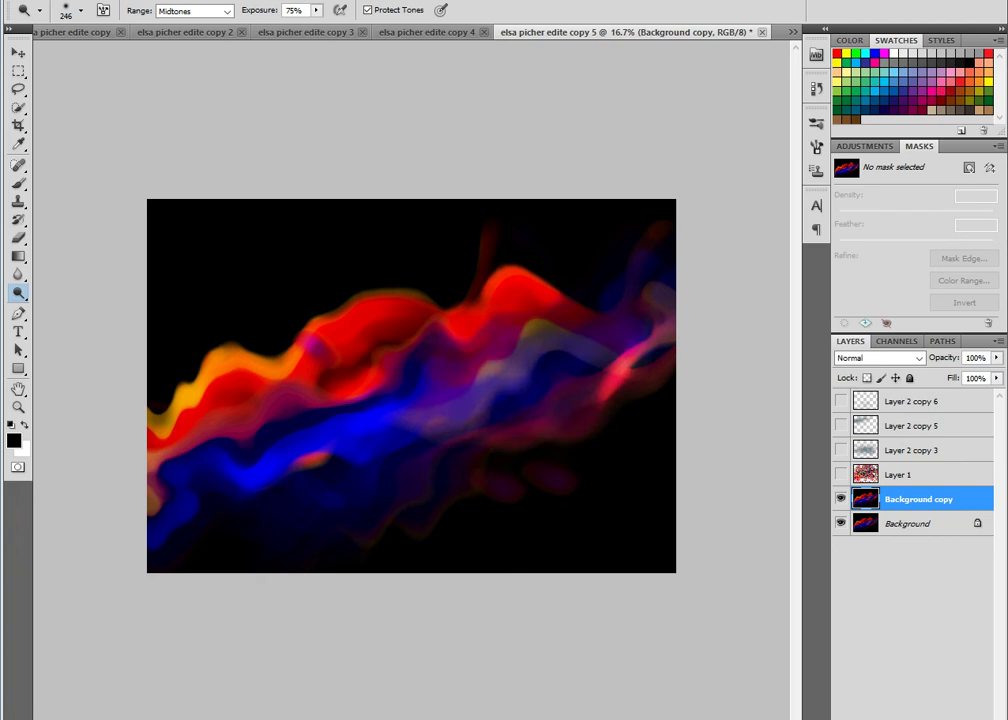
{"action": "left_click_drag", "start_coordinate": [632, 348], "coordinate": [634, 370]}
{"action": "mouse_move", "coordinate": [520, 432]}
{"action": "left_mouse_down"}
{"action": "mouse_move", "coordinate": [422, 337]}
{"action": "mouse_move", "coordinate": [405, 345]}
{"action": "left_mouse_up"}
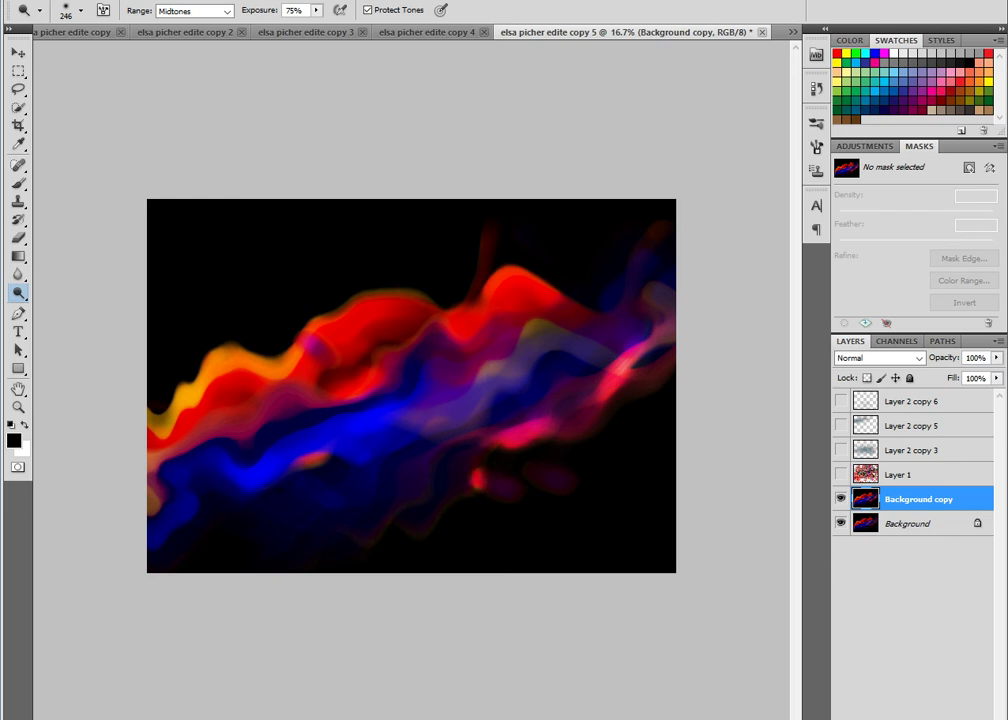
{"action": "left_click_drag", "start_coordinate": [505, 368], "coordinate": [520, 380]}
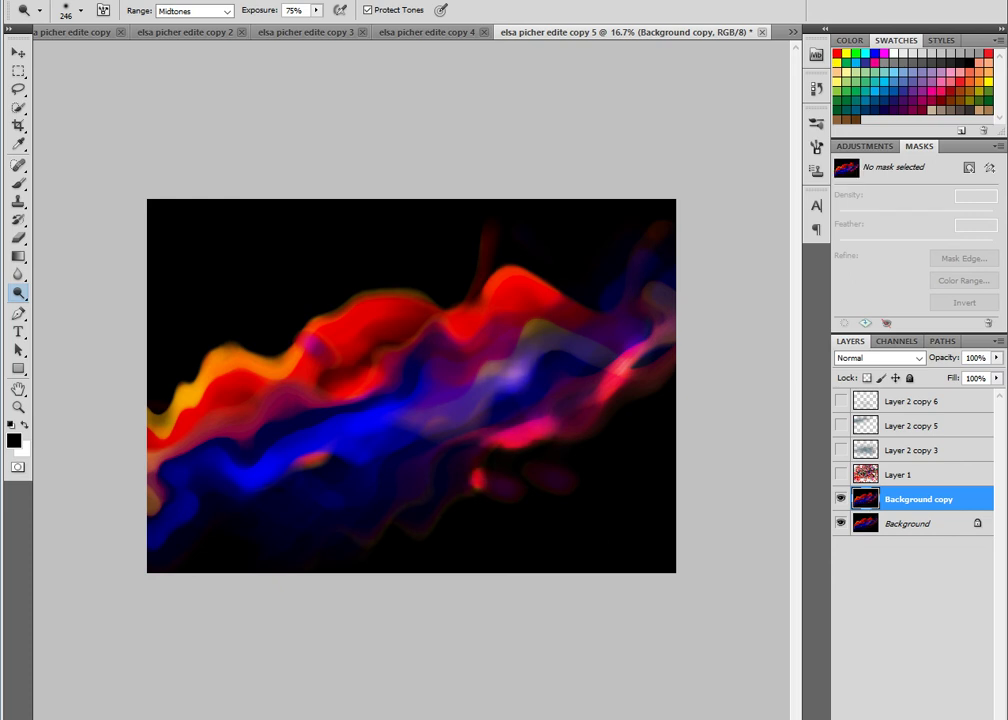
{"action": "left_click_drag", "start_coordinate": [369, 322], "coordinate": [350, 330]}
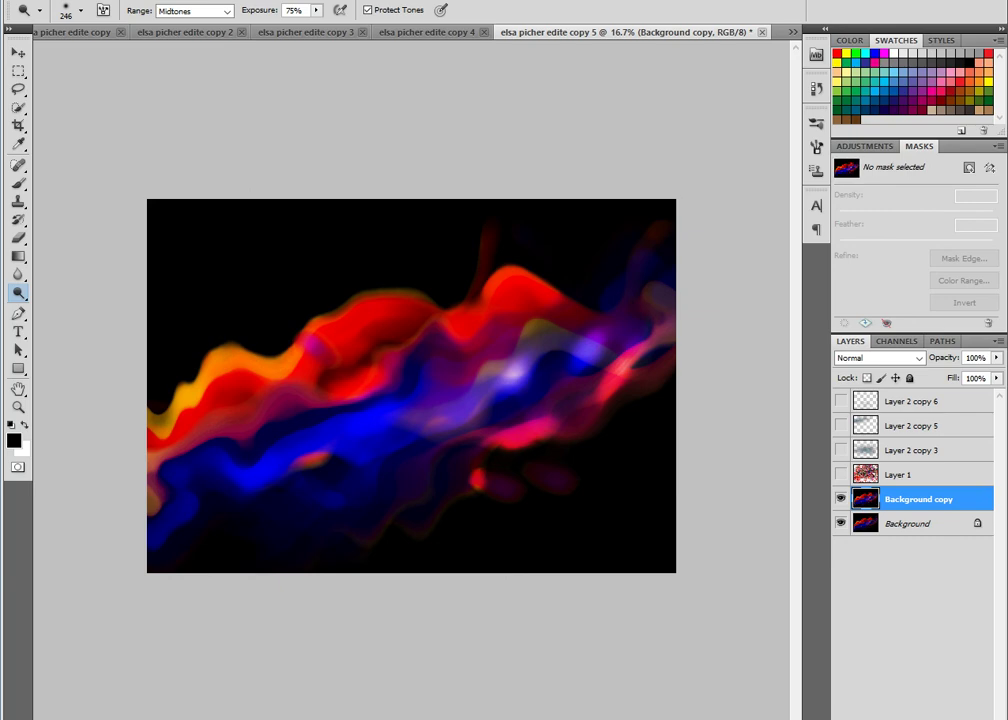
{"action": "key", "text": "ctrl+shift+Tab"}
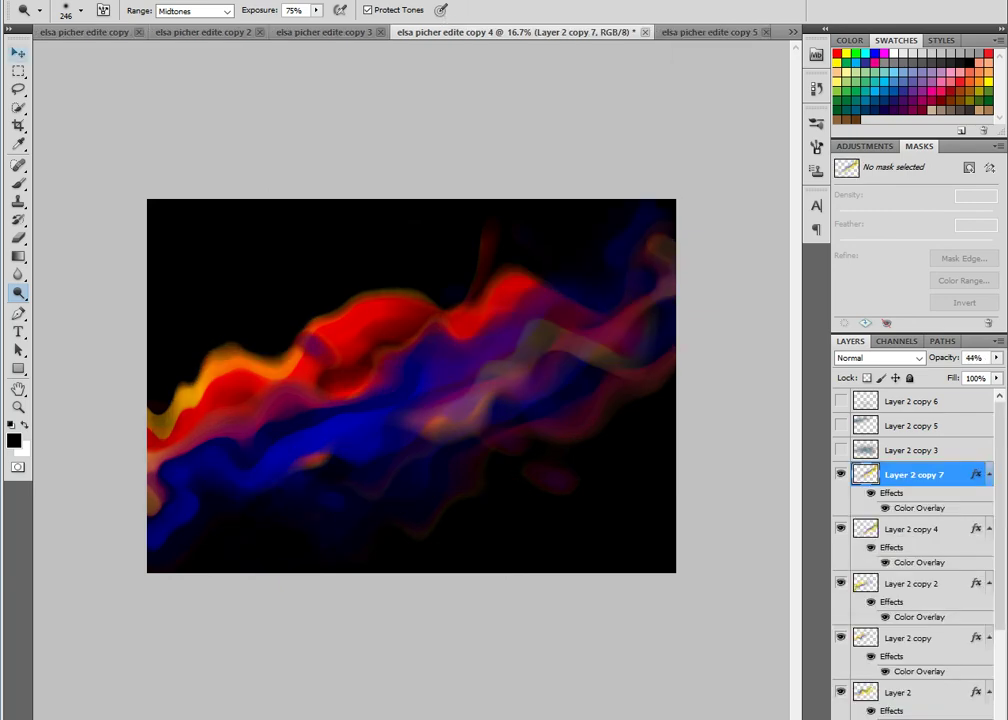
- In copy 4, shift the translucent streaks and the Layer 2 copy 2 colours across the canvas
{"action": "key", "text": "v"}
{"action": "left_click_drag", "start_coordinate": [520, 345], "coordinate": [535, 330]}
{"action": "mouse_move", "coordinate": [250, 230]}
{"action": "left_mouse_down"}
{"action": "mouse_move", "coordinate": [270, 175]}
{"action": "mouse_move", "coordinate": [330, 330]}
{"action": "left_mouse_up"}
{"action": "left_click", "coordinate": [320, 32]}
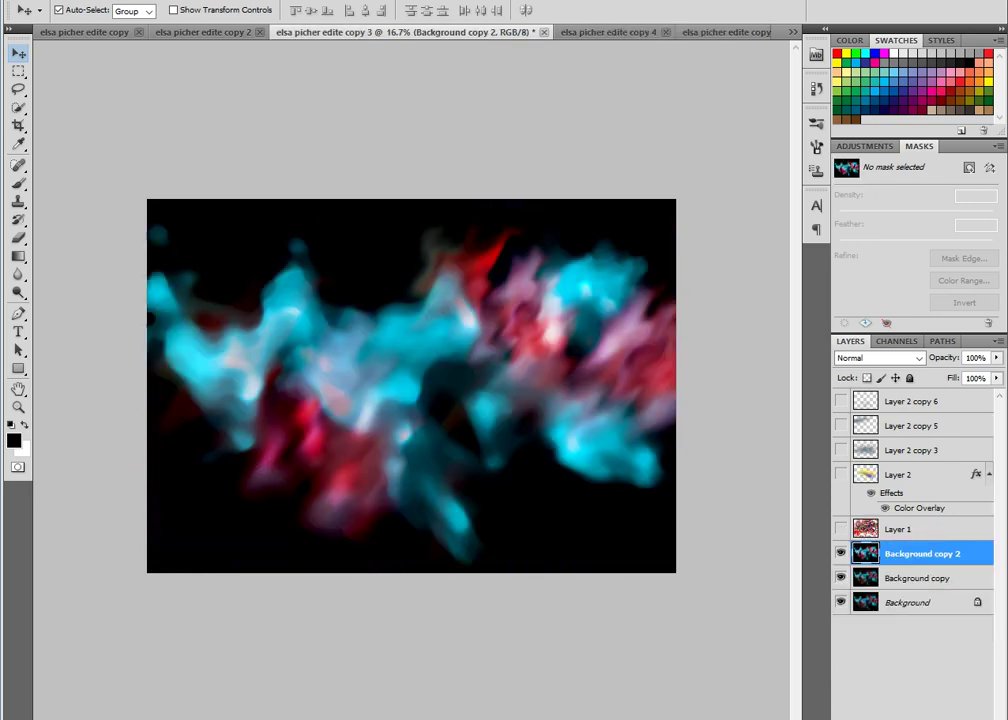
{"action": "left_click", "coordinate": [605, 32]}
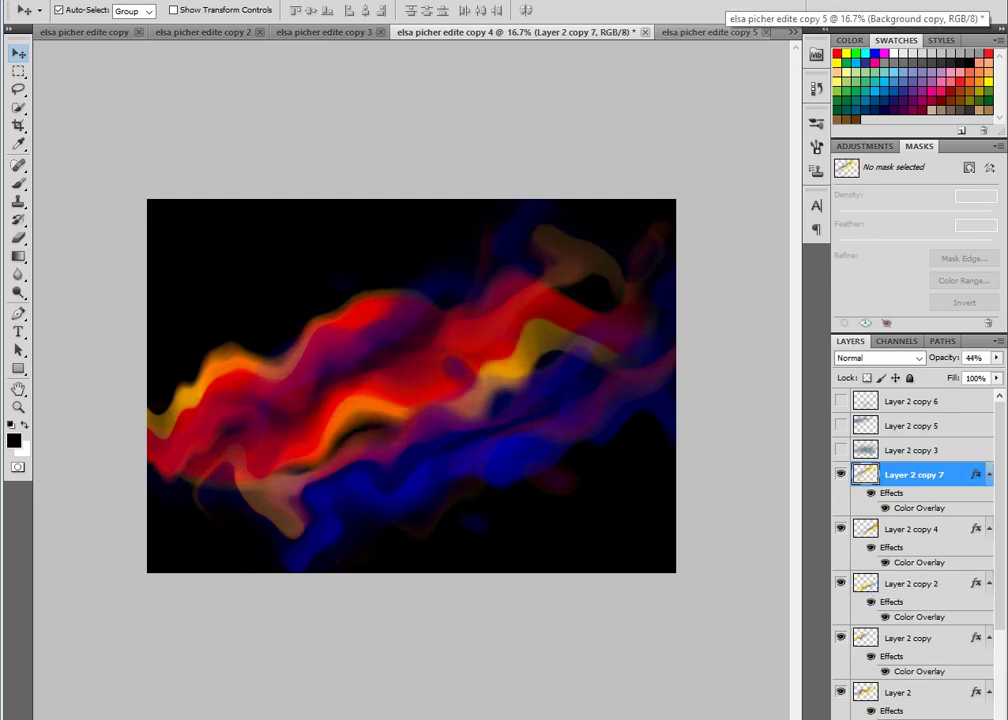
- In copy 5, move the ribbon layer up, scale it to about 80% height and 105% width, then mark a crop
{"action": "left_click", "coordinate": [720, 32]}
{"action": "mouse_move", "coordinate": [400, 450]}
{"action": "left_mouse_down"}
{"action": "mouse_move", "coordinate": [413, 282]}
{"action": "mouse_move", "coordinate": [411, 409]}
{"action": "left_mouse_up"}
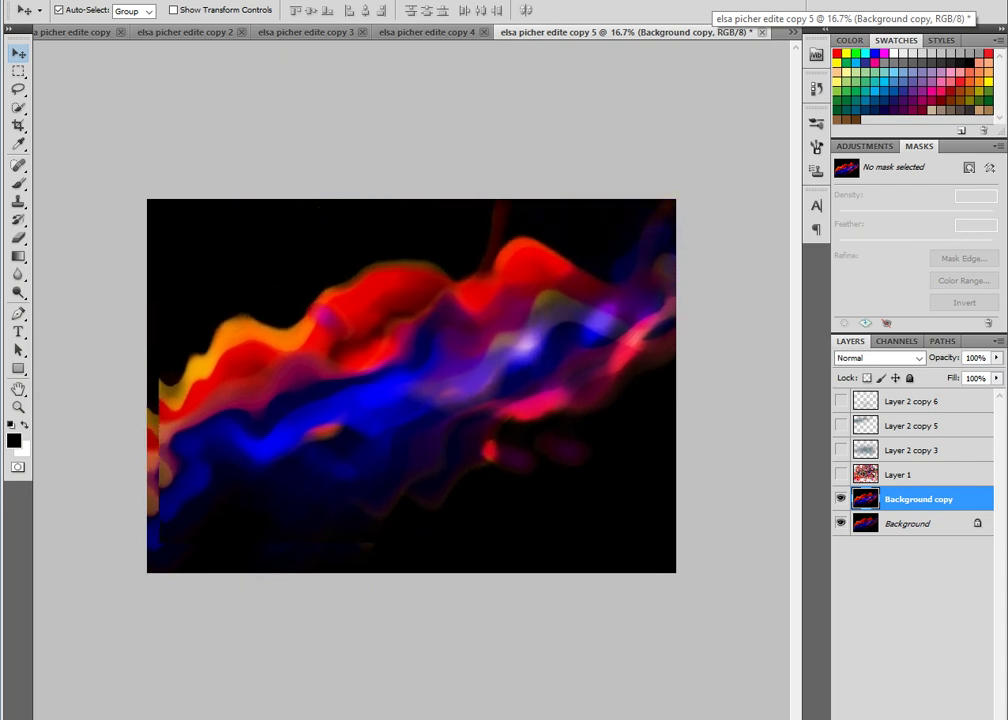
{"action": "key", "text": "ctrl+t"}
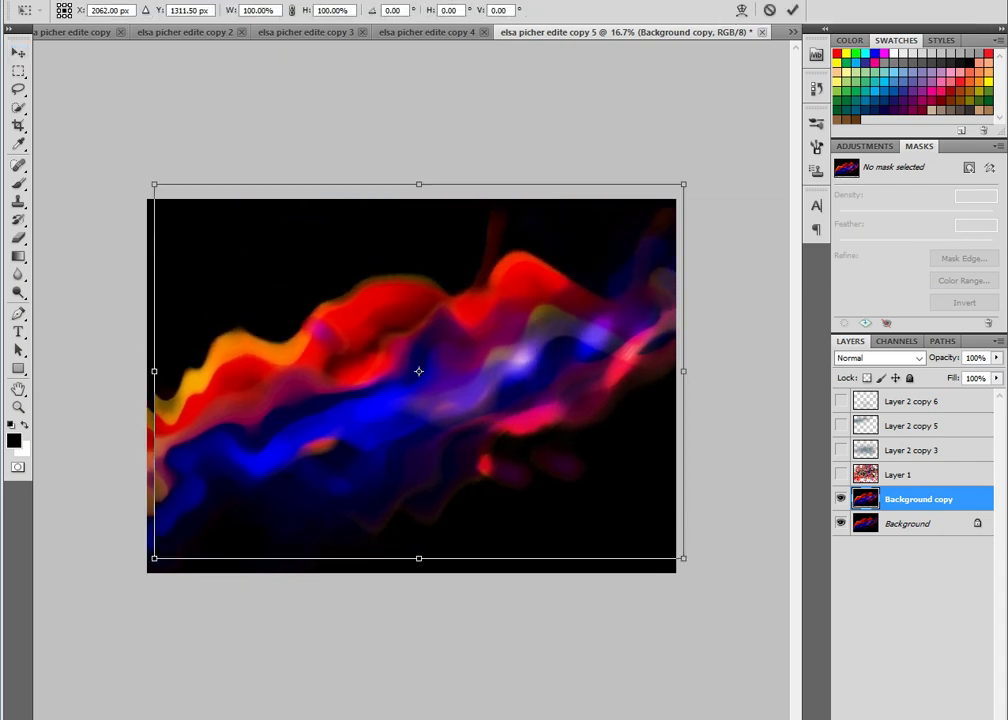
{"action": "left_click_drag", "start_coordinate": [683, 184], "coordinate": [630, 222]}
{"action": "left_click_drag", "start_coordinate": [630, 371], "coordinate": [695, 371]}
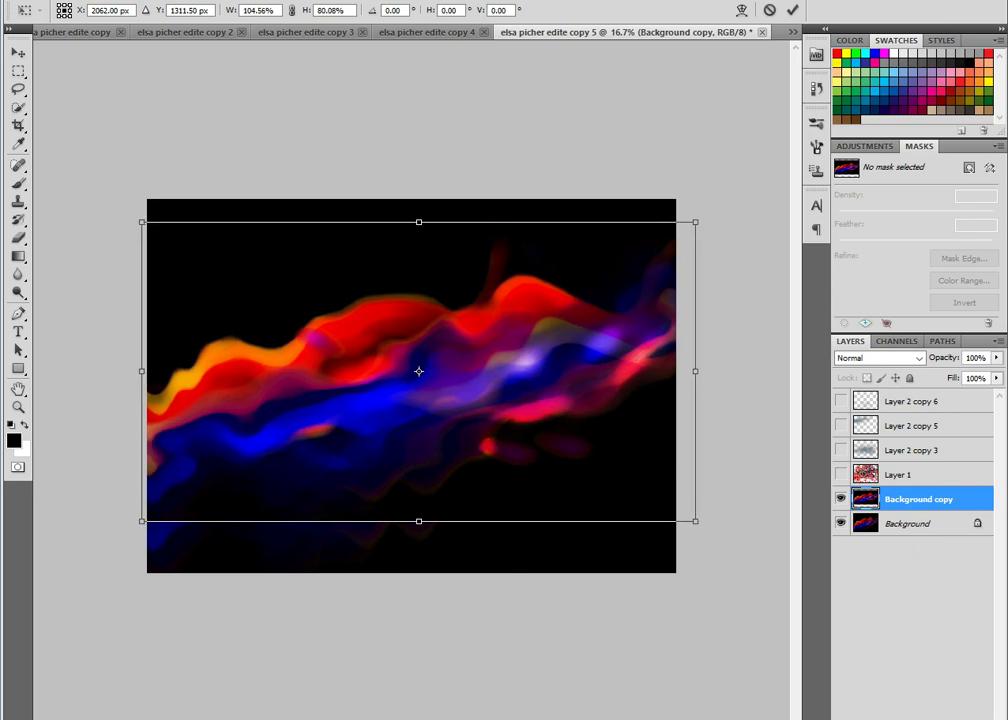
{"action": "key", "text": "Return"}
{"action": "left_click", "coordinate": [18, 125]}
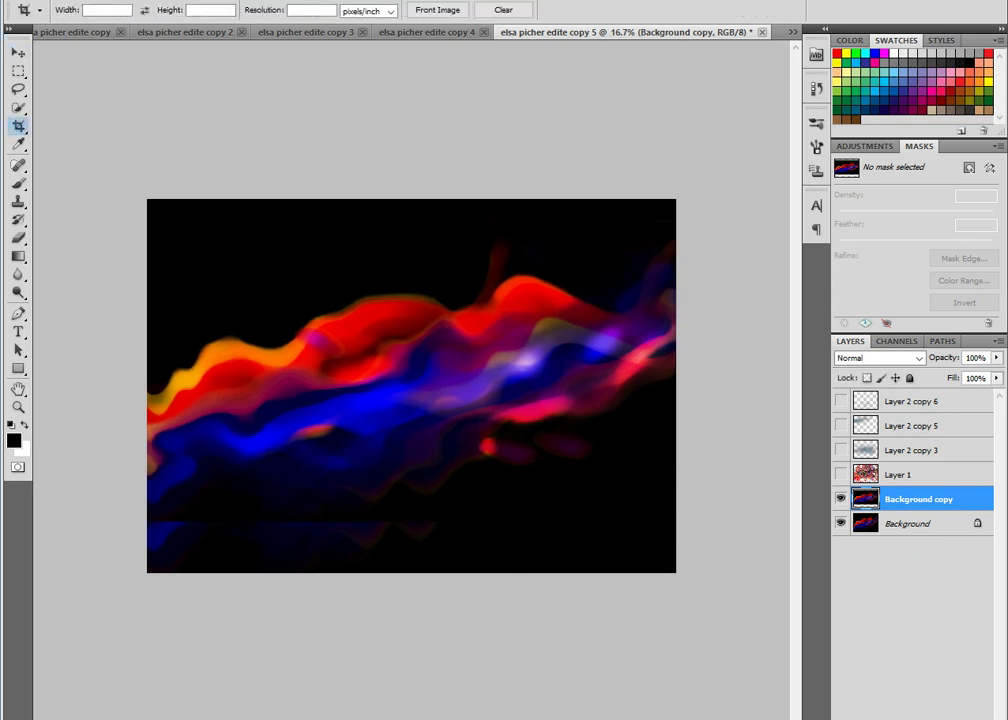
{"action": "left_click_drag", "start_coordinate": [676, 573], "coordinate": [676, 521]}
- Commit the wide crop and copy a feathered lasso selection of the centre-left ribbons to a new layer
{"action": "key", "text": "Return"}
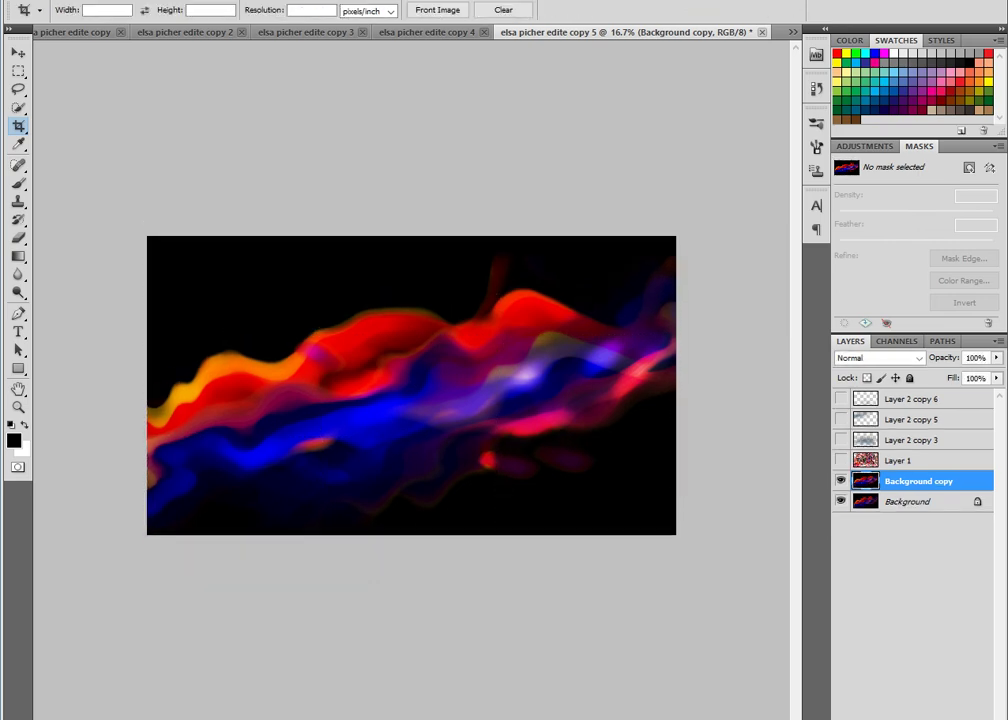
{"action": "key", "text": "z"}
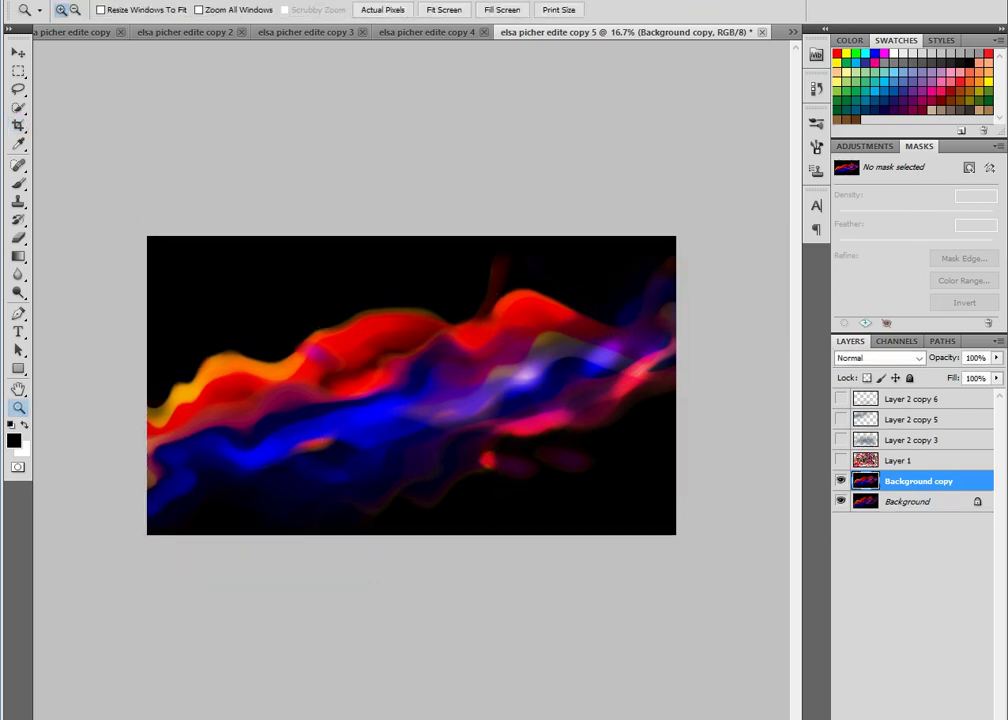
{"action": "left_click_drag", "start_coordinate": [191, 254], "coordinate": [676, 540]}
{"action": "key", "text": "l"}
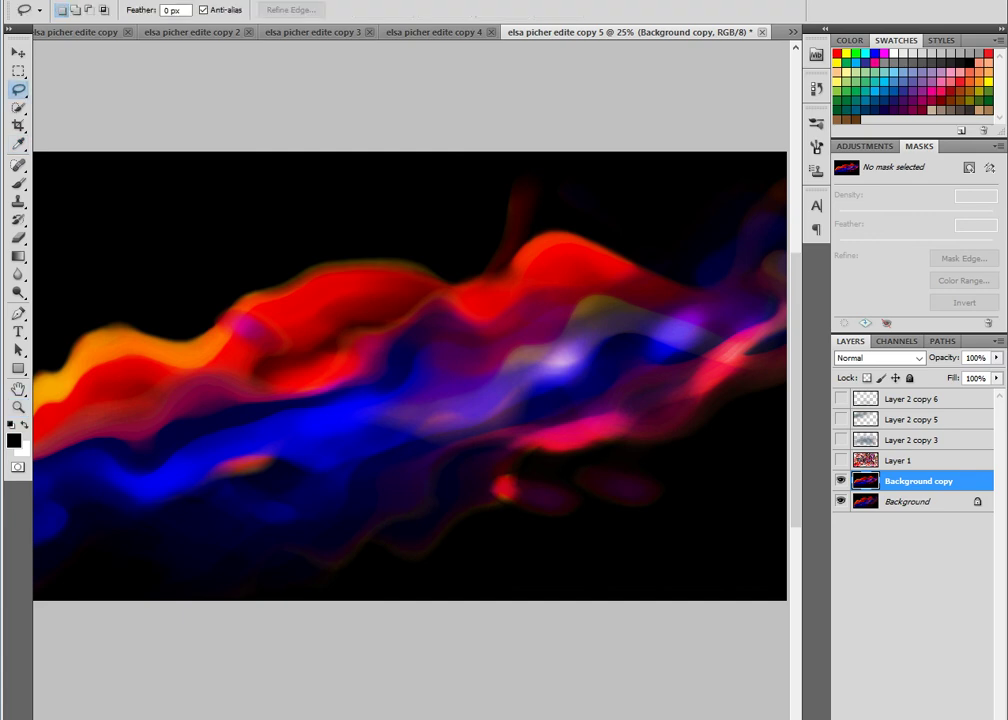
{"action": "left_click_drag", "start_coordinate": [169, 461], "coordinate": [172, 455]}
{"action": "right_click", "coordinate": [330, 381]}
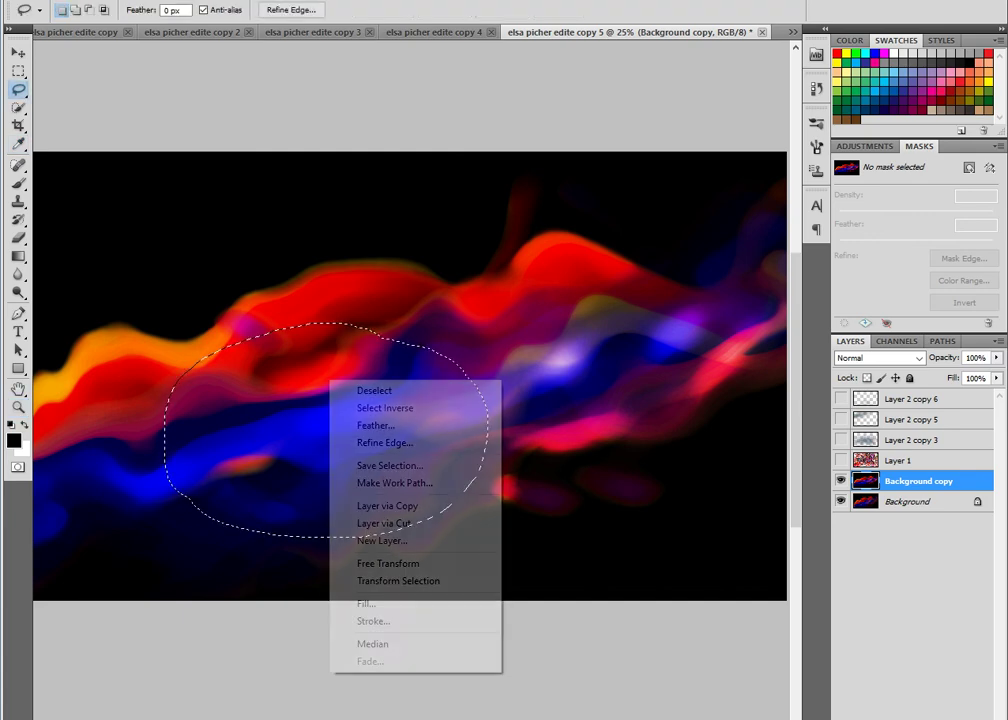
{"action": "left_click", "coordinate": [376, 425]}
{"action": "key", "text": "Return"}
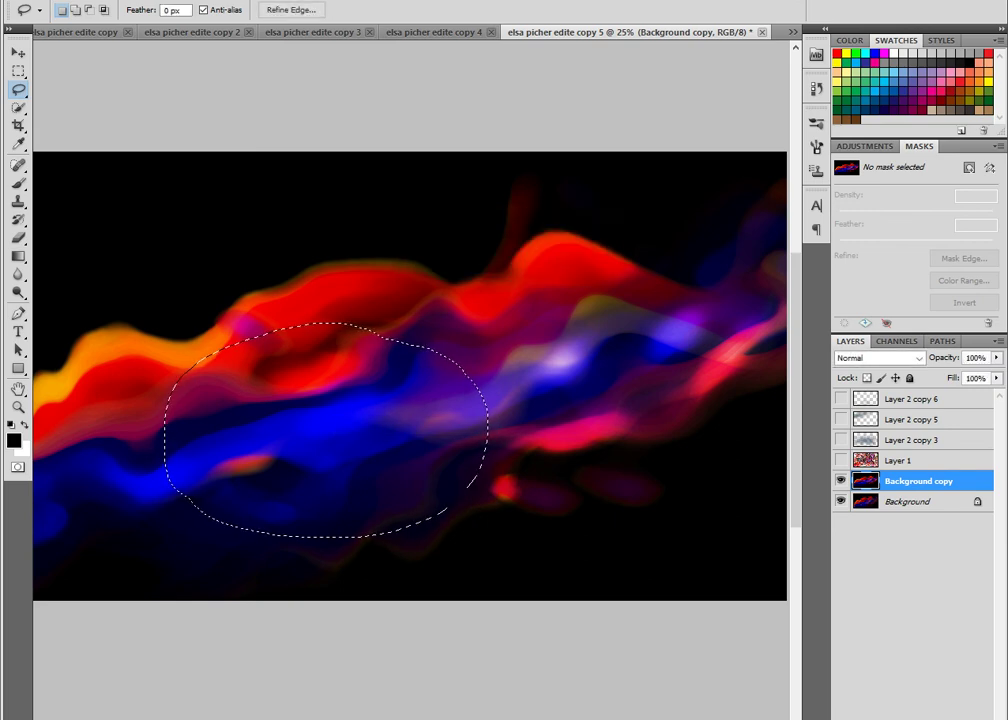
{"action": "key", "text": "ctrl+j"}
- Liquify Layer 2 with Forward Warp into a swooping wave stretched to the left
{"action": "left_click", "coordinate": [226, 1]}
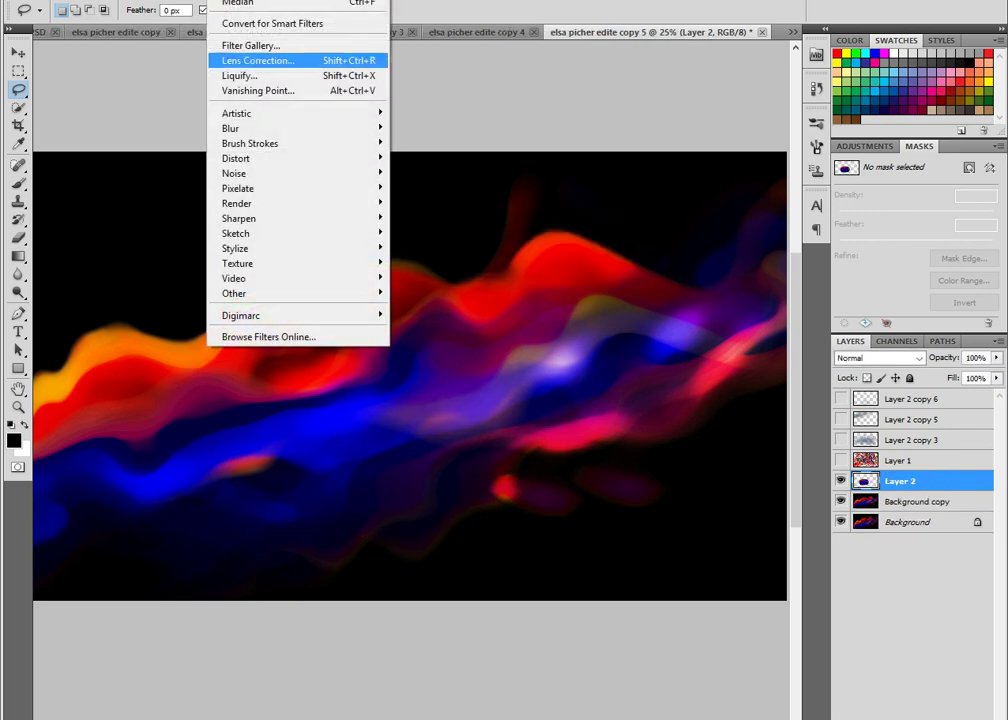
{"action": "left_click", "coordinate": [238, 75]}
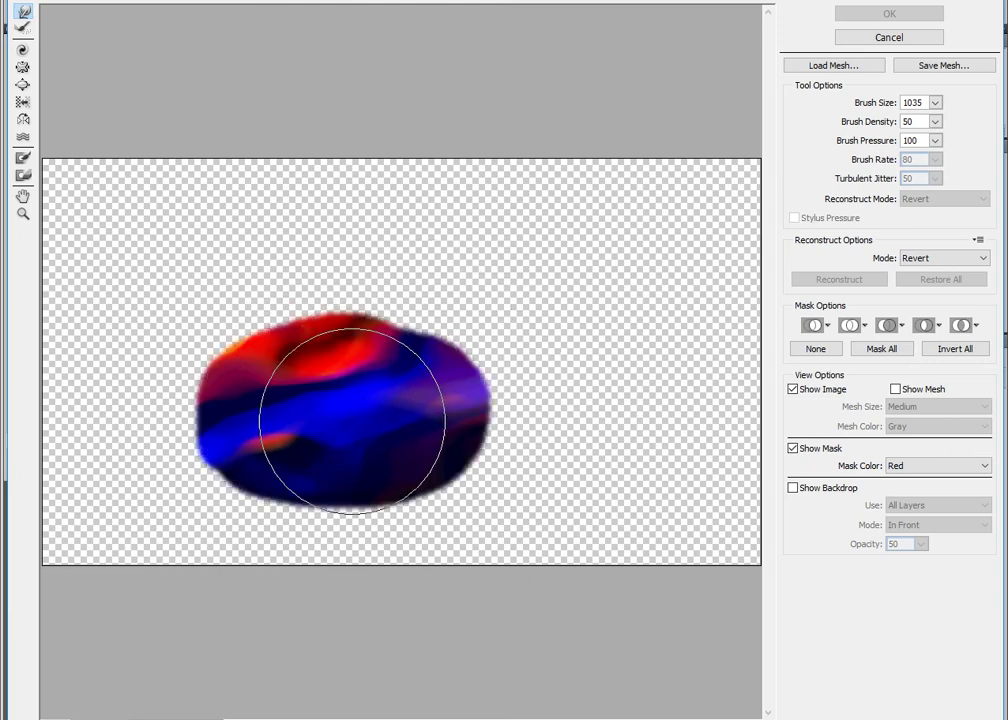
{"action": "mouse_move", "coordinate": [352, 419]}
{"action": "left_mouse_down"}
{"action": "mouse_move", "coordinate": [371, 513]}
{"action": "mouse_move", "coordinate": [353, 405]}
{"action": "mouse_move", "coordinate": [349, 450]}
{"action": "mouse_move", "coordinate": [412, 399]}
{"action": "mouse_move", "coordinate": [522, 236]}
{"action": "mouse_move", "coordinate": [632, 208]}
{"action": "left_mouse_up"}
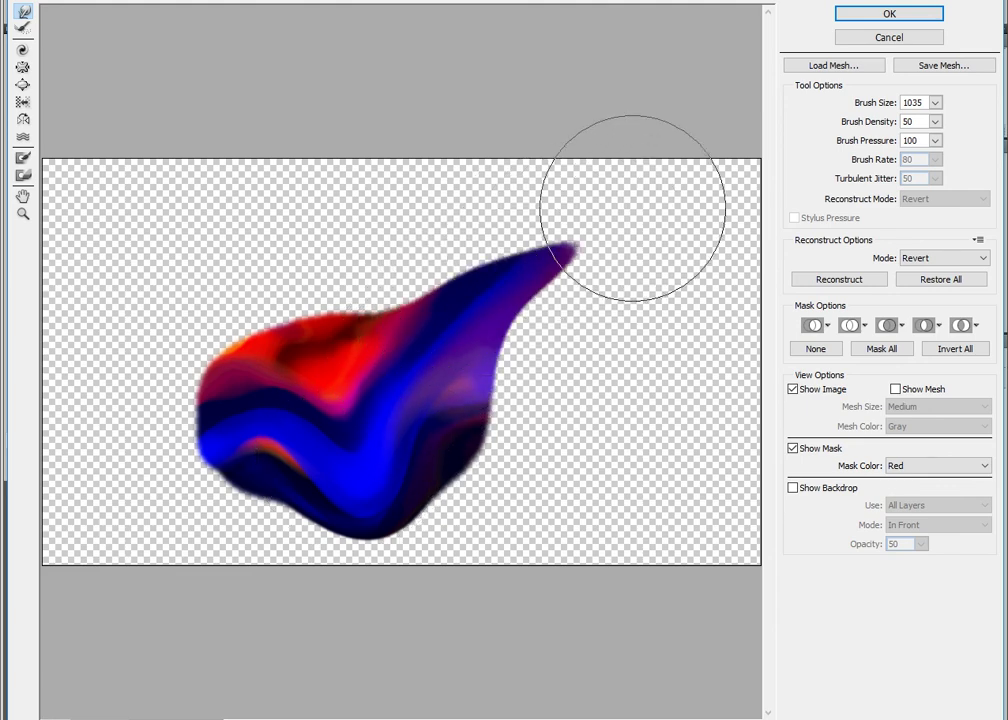
{"action": "mouse_move", "coordinate": [225, 412]}
{"action": "left_mouse_down"}
{"action": "mouse_move", "coordinate": [185, 423]}
{"action": "mouse_move", "coordinate": [123, 393]}
{"action": "mouse_move", "coordinate": [74, 427]}
{"action": "left_mouse_up"}
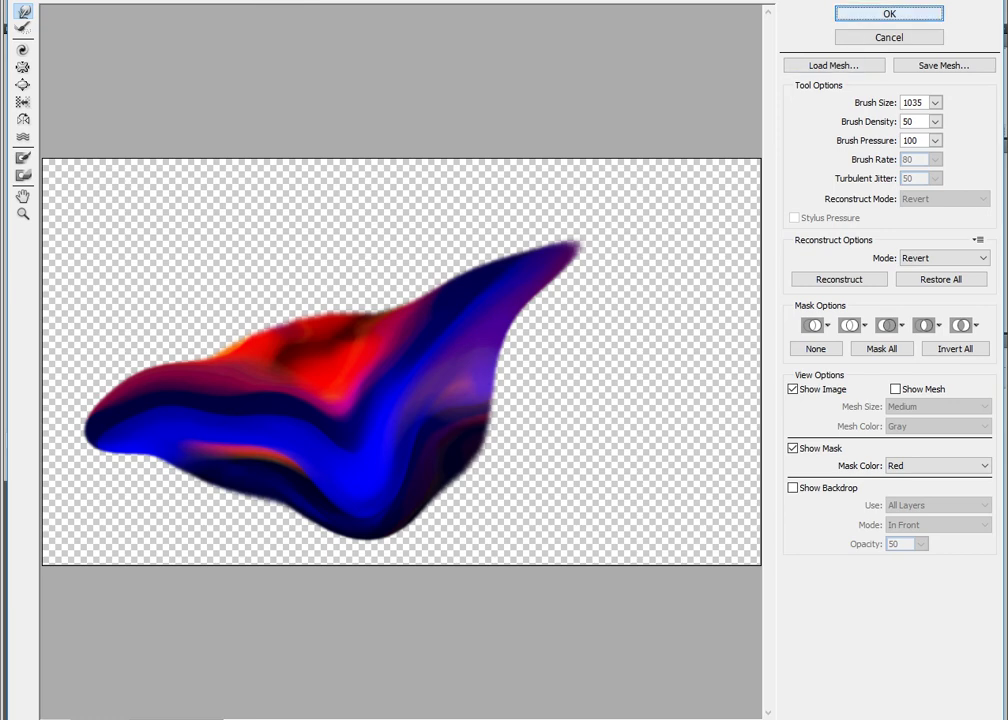
{"action": "key", "text": "Return"}
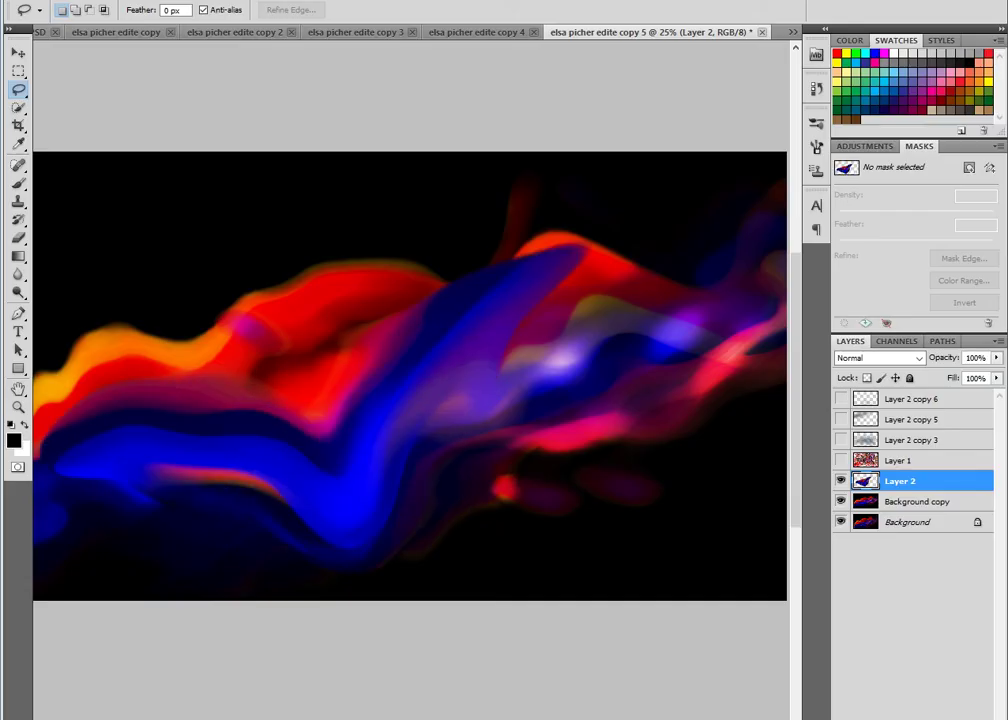
{"action": "left_click", "coordinate": [18, 52]}
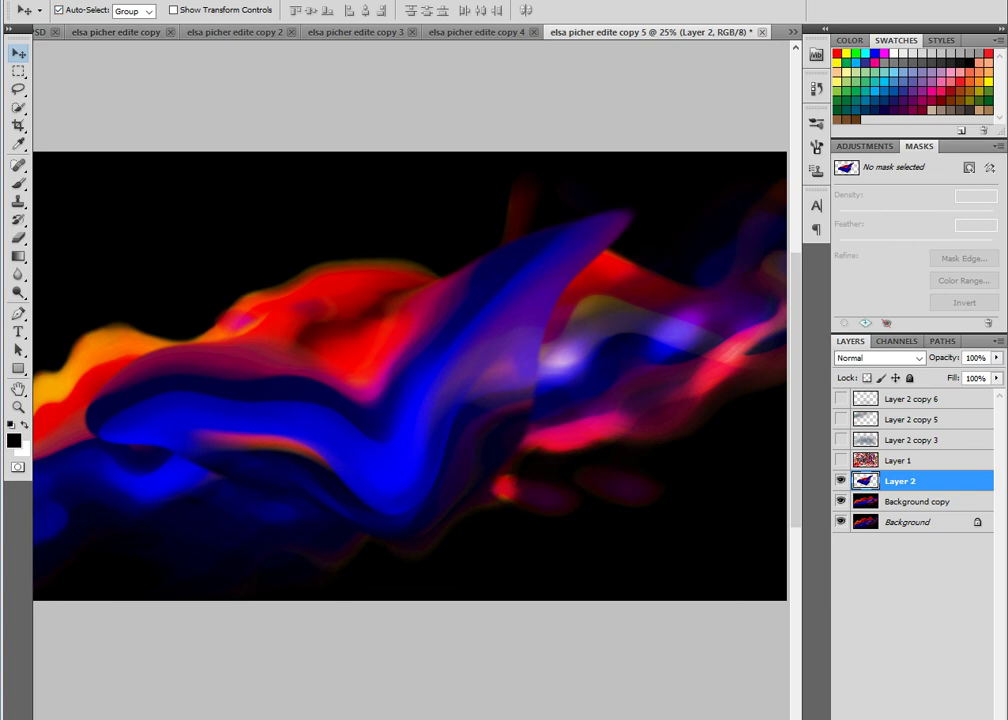
{"action": "left_click", "coordinate": [110, 0]}
{"action": "left_click", "coordinate": [131, 194]}
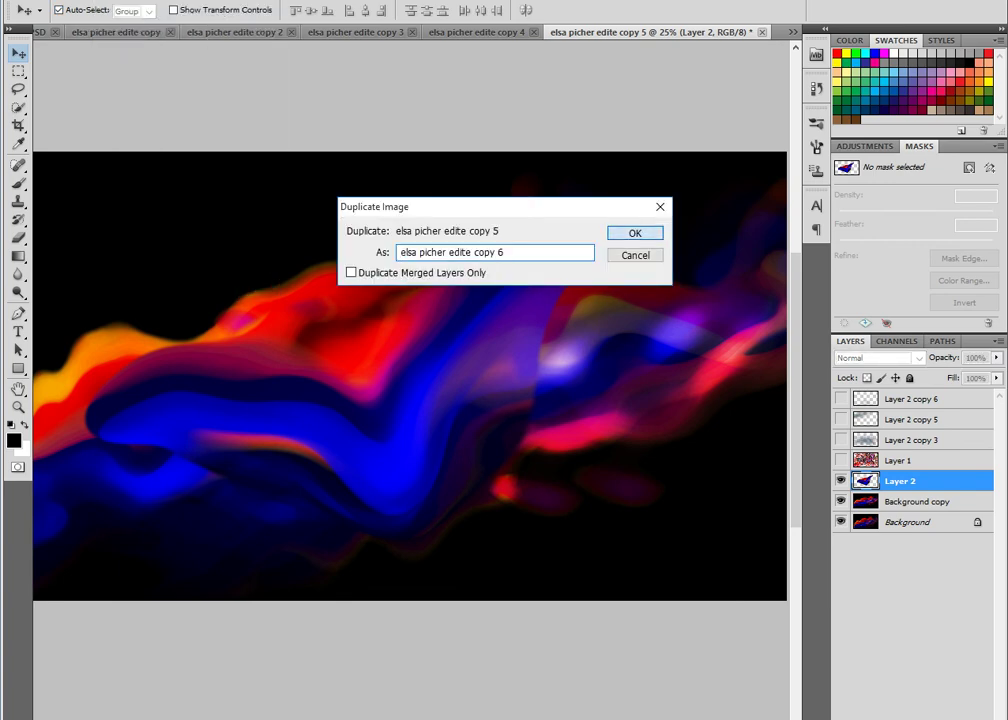
{"action": "key", "text": "Return"}
{"action": "key", "text": "z"}
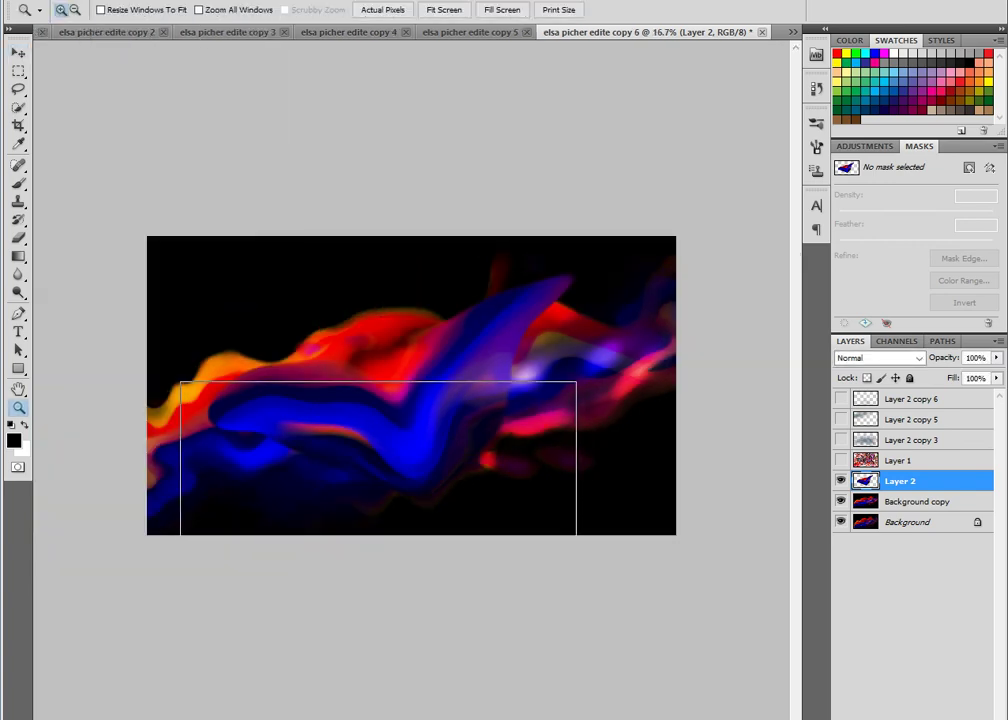
{"action": "left_click_drag", "start_coordinate": [191, 387], "coordinate": [562, 533]}
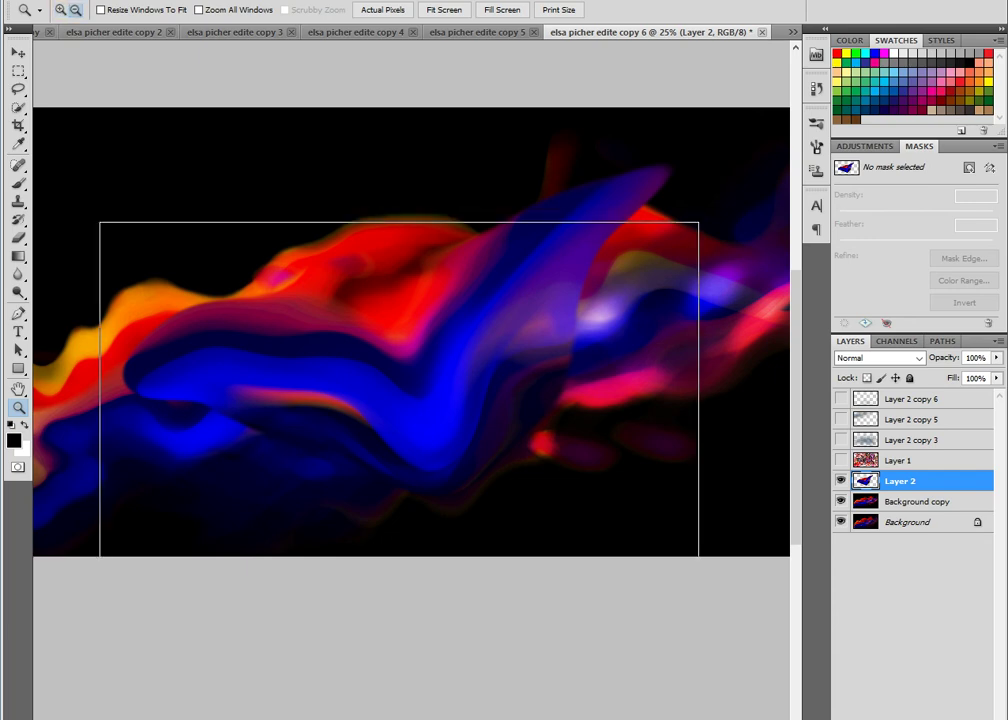
{"action": "key", "text": "ctrl+minus"}
- Rotate the Layer 2 wave nearly upside down and shift it right
{"action": "key", "text": "v"}
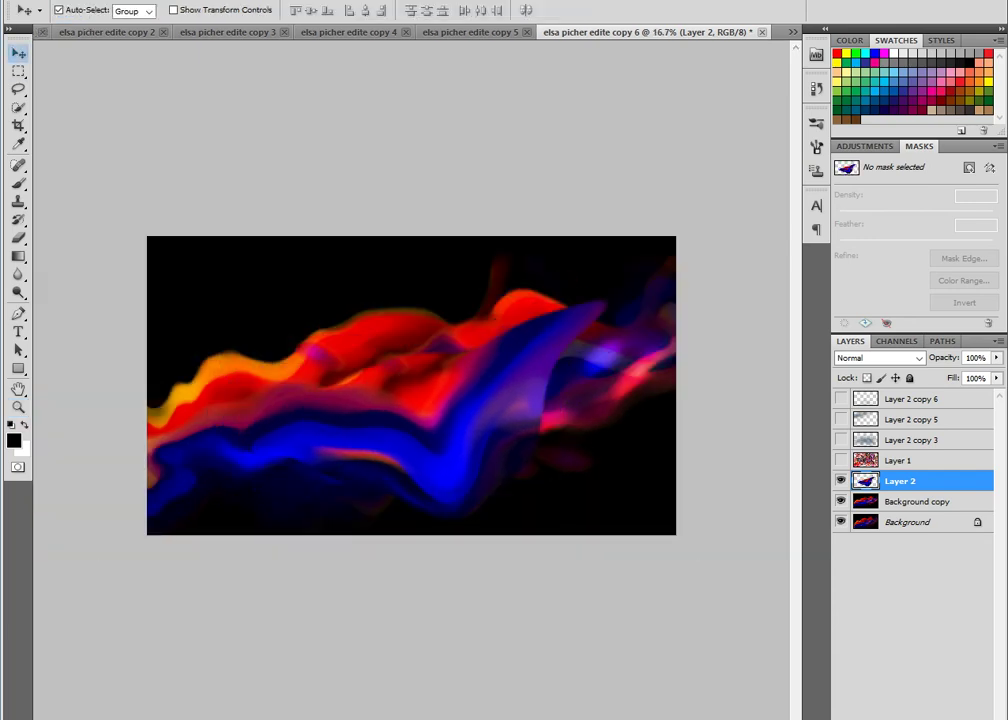
{"action": "key", "text": "ctrl+t"}
{"action": "left_click_drag", "start_coordinate": [640, 560], "coordinate": [215, 255]}
{"action": "left_click_drag", "start_coordinate": [426, 408], "coordinate": [520, 380]}
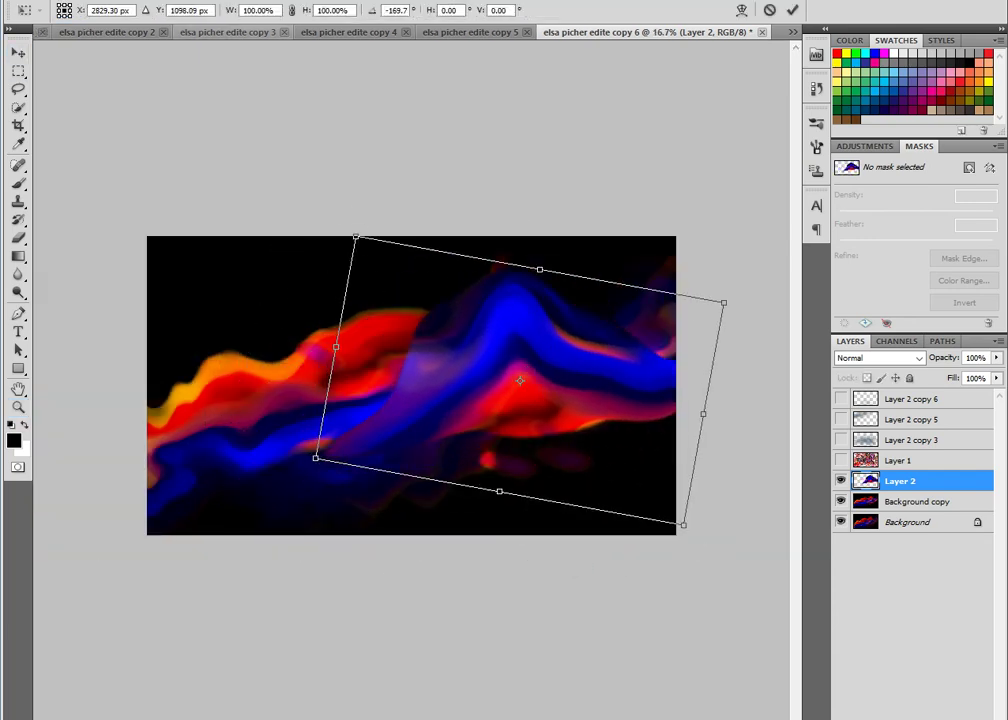
{"action": "left_click_drag", "start_coordinate": [660, 220], "coordinate": [285, 20]}
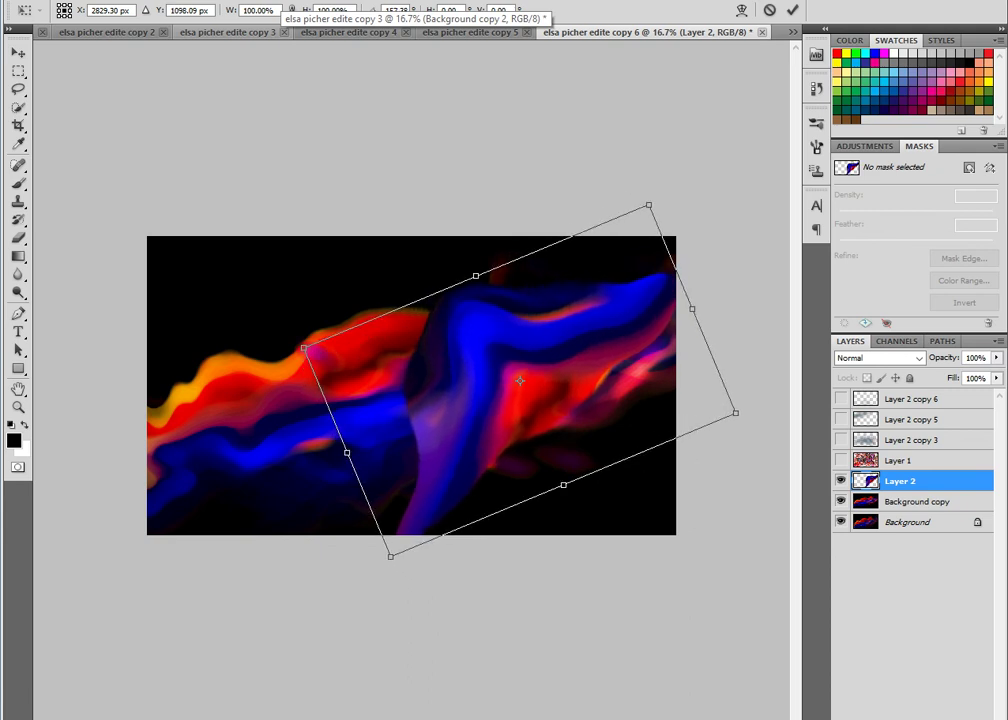
{"action": "key", "text": "Return"}
- Softly erase the wave's lower edge with a 463 px Eraser brush
{"action": "key", "text": "e"}
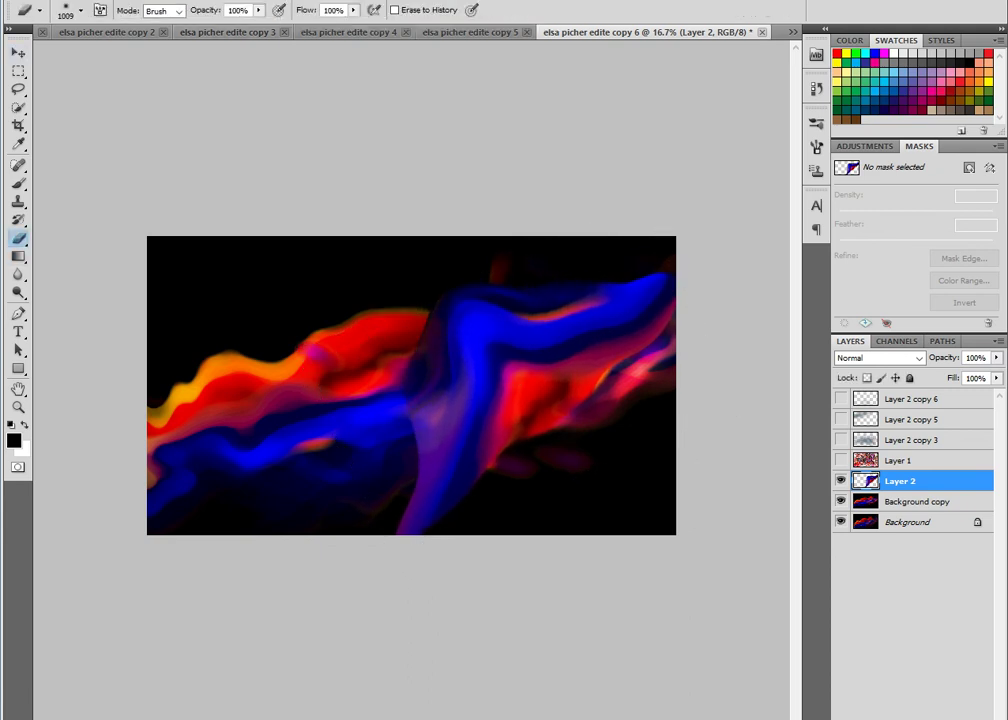
{"action": "left_click", "coordinate": [357, 387]}
{"action": "right_click", "coordinate": [353, 392]}
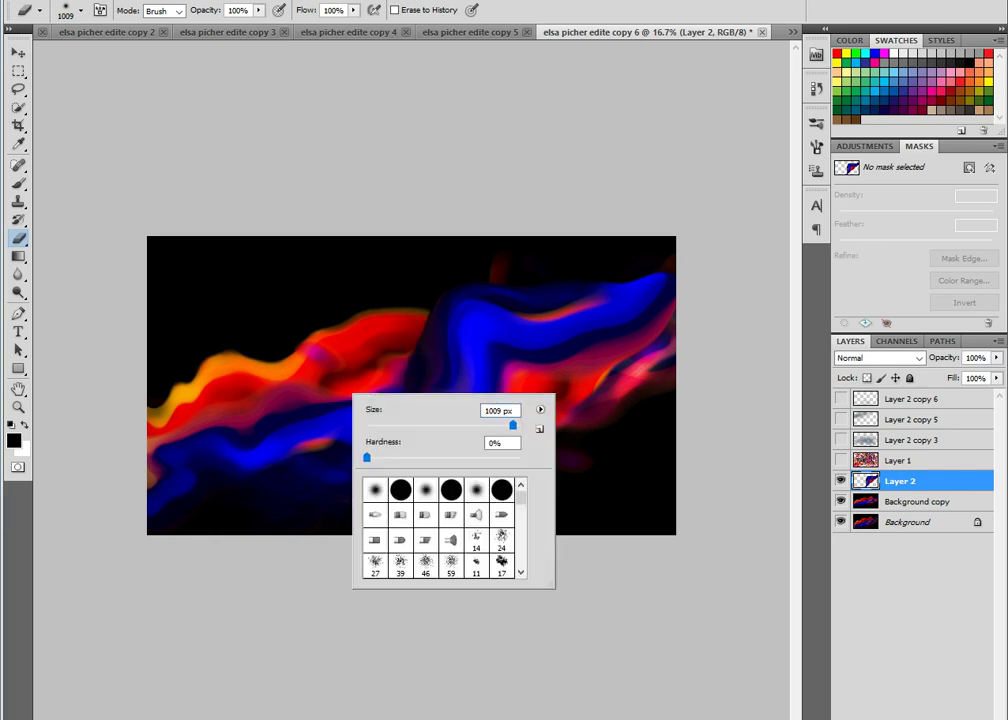
{"action": "type", "text": "463"}
{"action": "key", "text": "Return"}
{"action": "key", "text": "Return"}
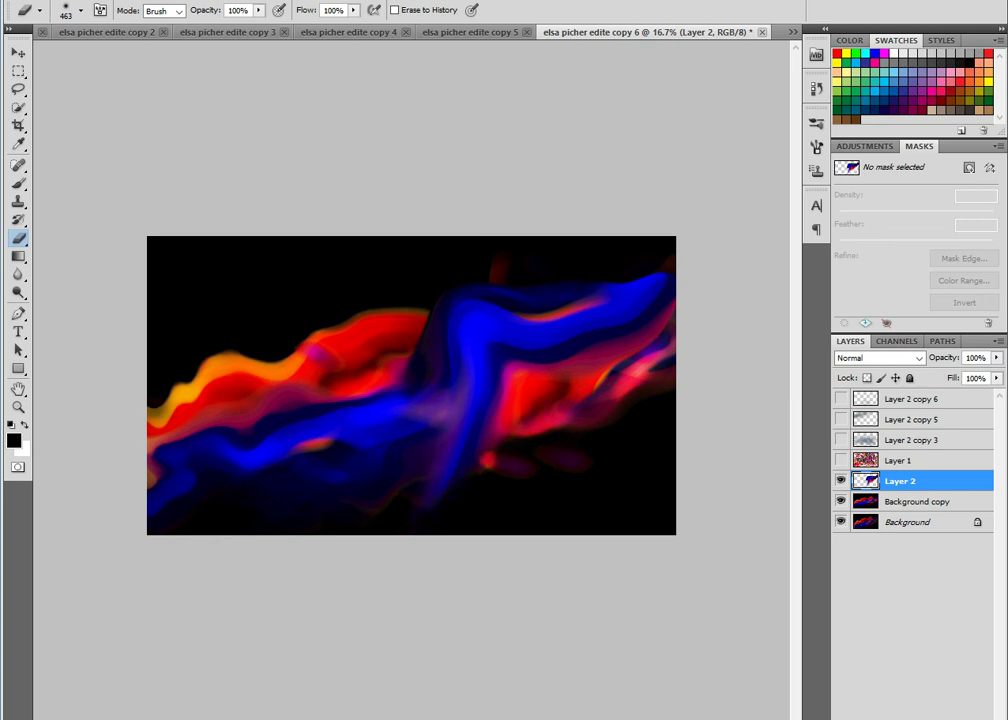
{"action": "key", "text": "v"}
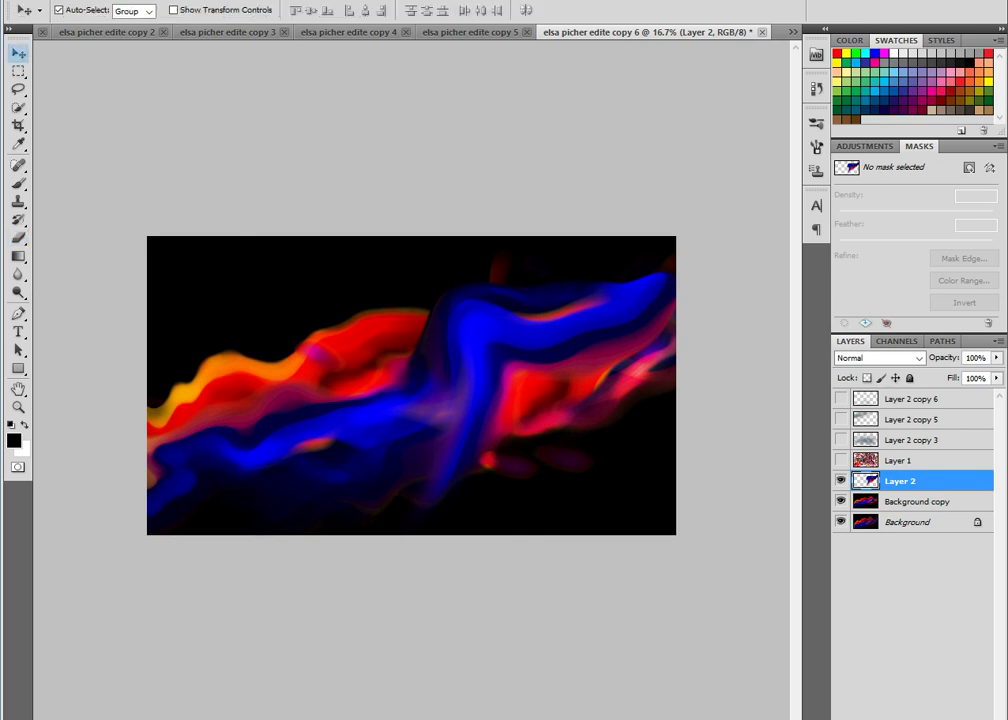
- Shift the blue wave left, duplicate Layer 2, and reapply the last filter to the copy
{"action": "left_click_drag", "start_coordinate": [475, 330], "coordinate": [345, 360]}
{"action": "key", "text": "ctrl+j"}
{"action": "key", "text": "alt+t"}
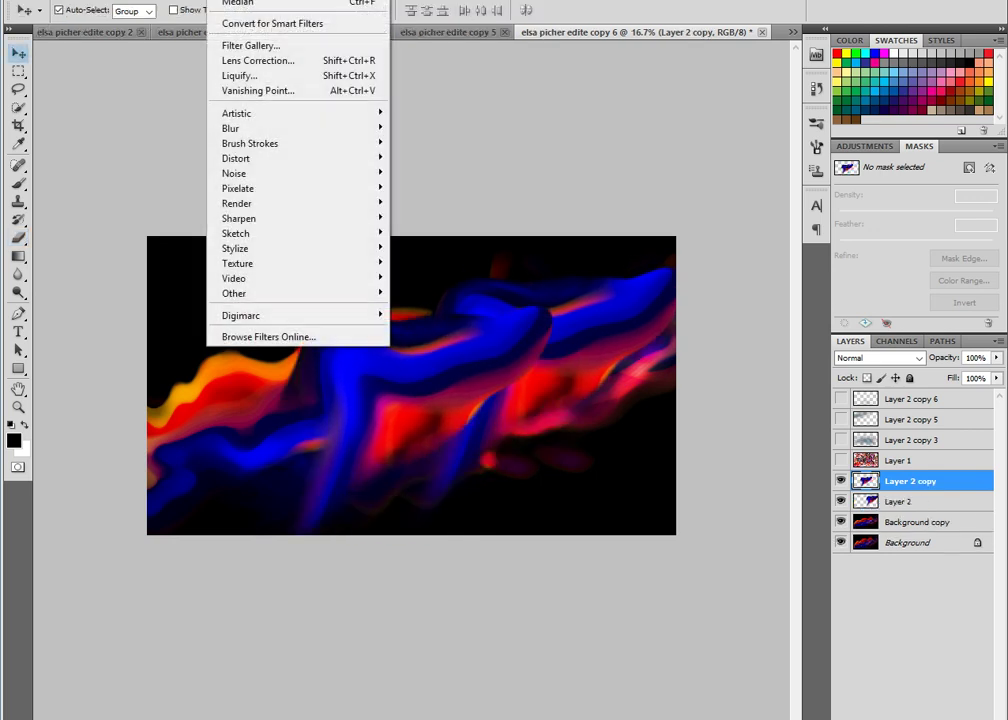
{"action": "key", "text": "Return"}
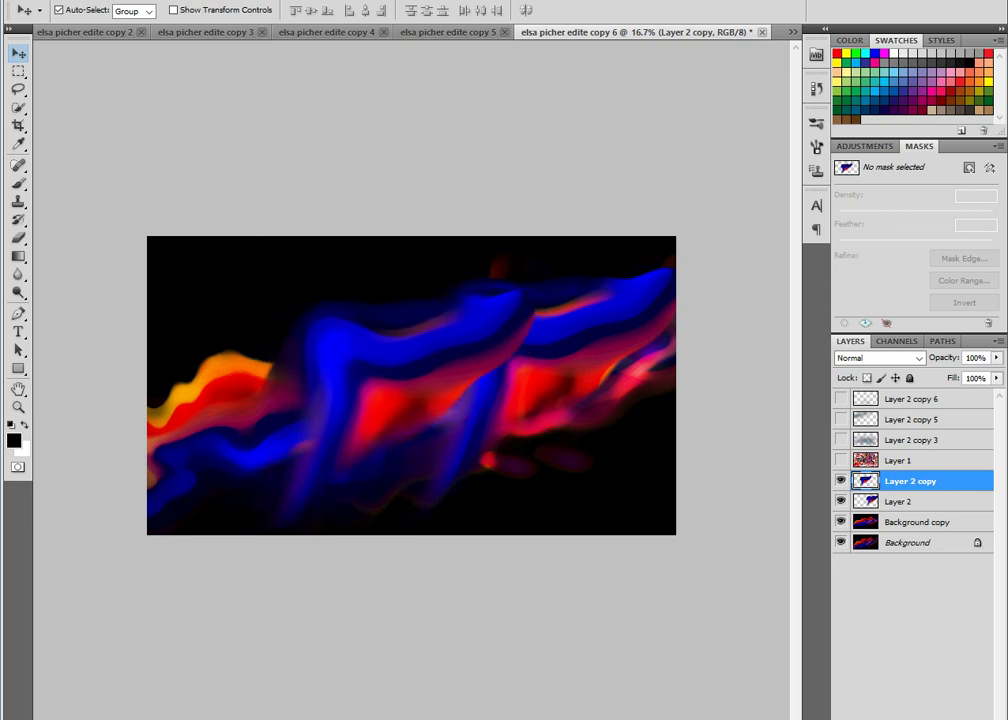
- Smooth the Layer 2 copy with a Median filter of radius 72
{"action": "key", "text": "alt+t"}
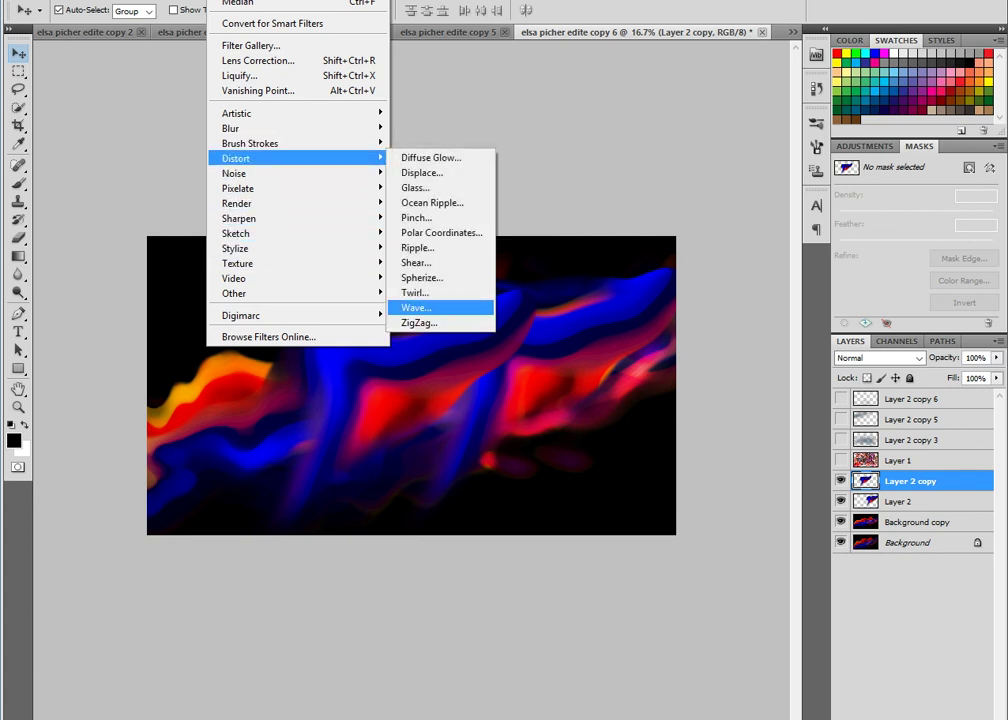
{"action": "key", "text": "Return"}
{"action": "key", "text": "Return"}
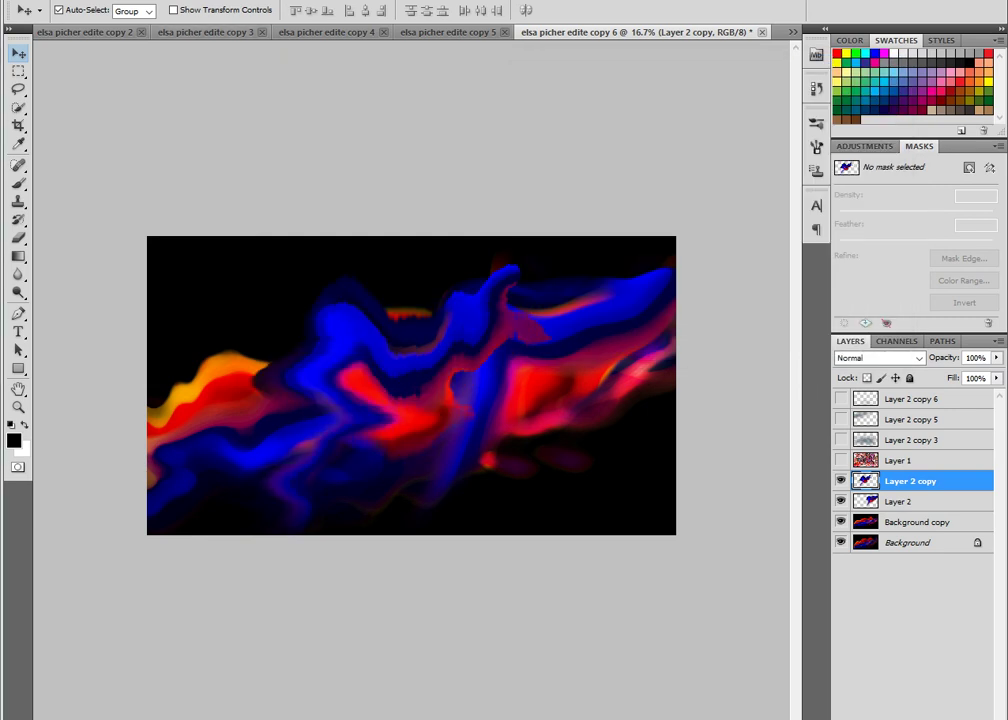
{"action": "key", "text": "alt+t"}
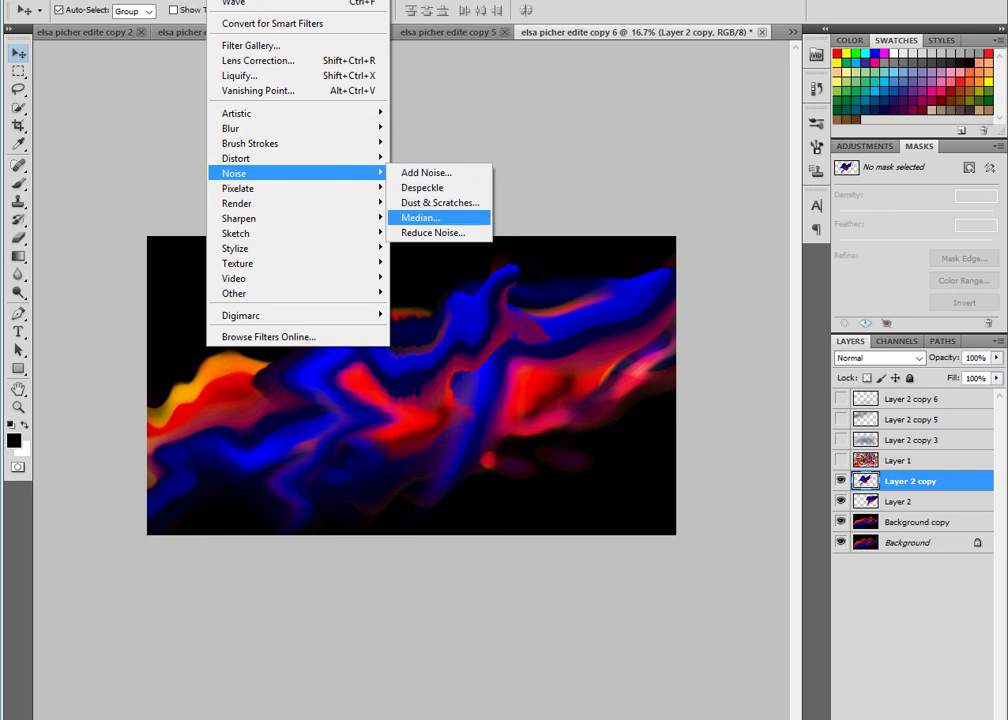
{"action": "left_click", "coordinate": [420, 217]}
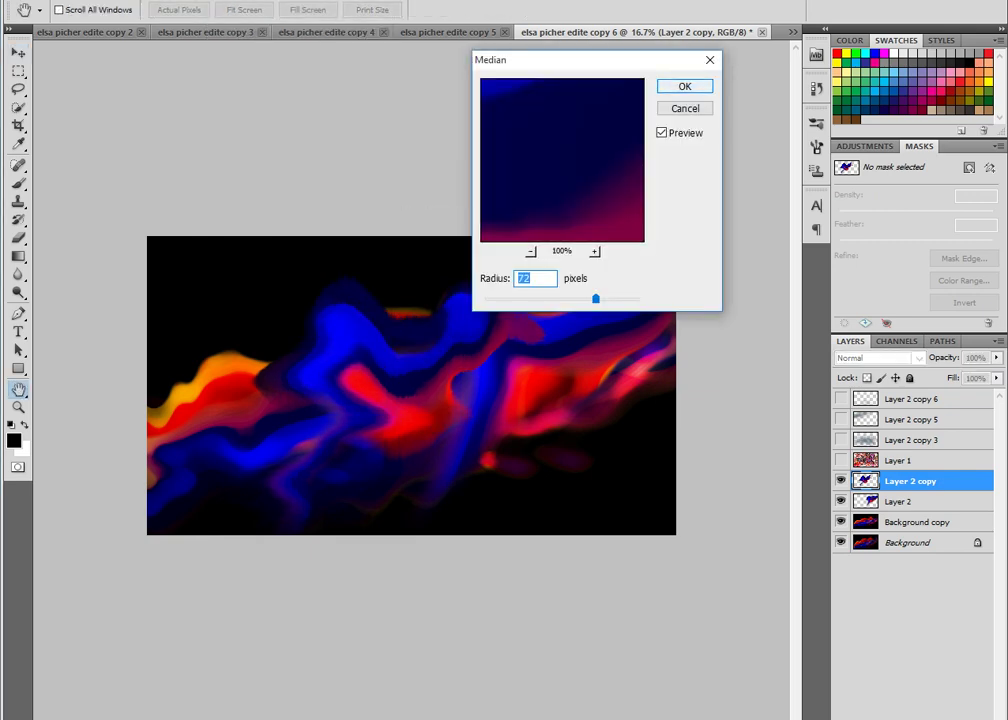
{"action": "key", "text": "Return"}
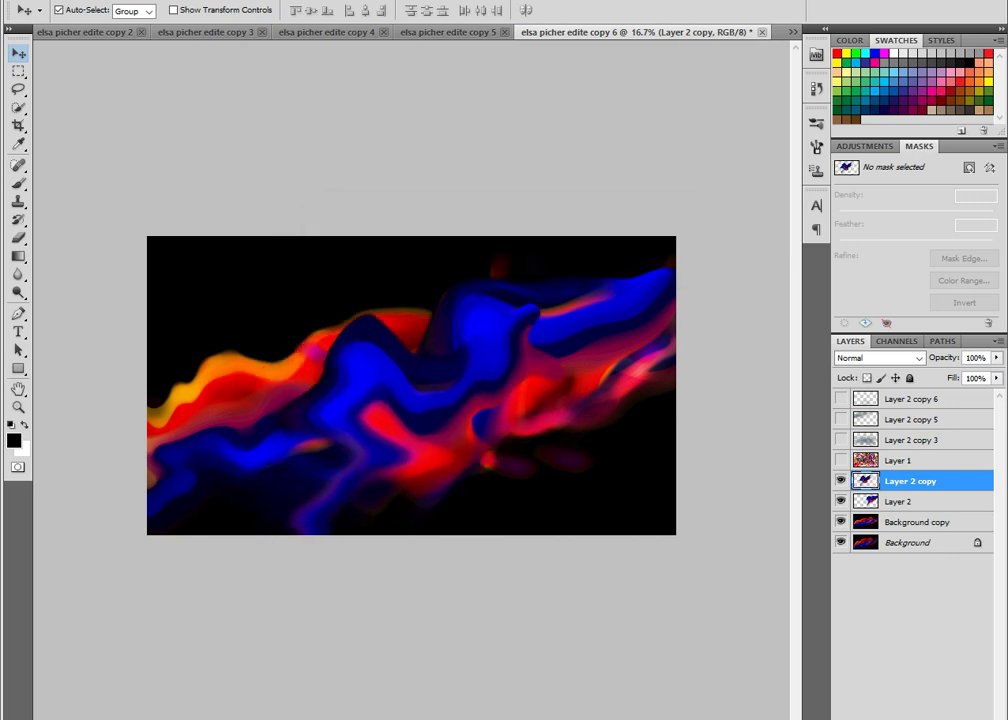
- Try rotating the copy to about 176° and stretching it, then cancel and undo two history steps
{"action": "key", "text": "ctrl+t"}
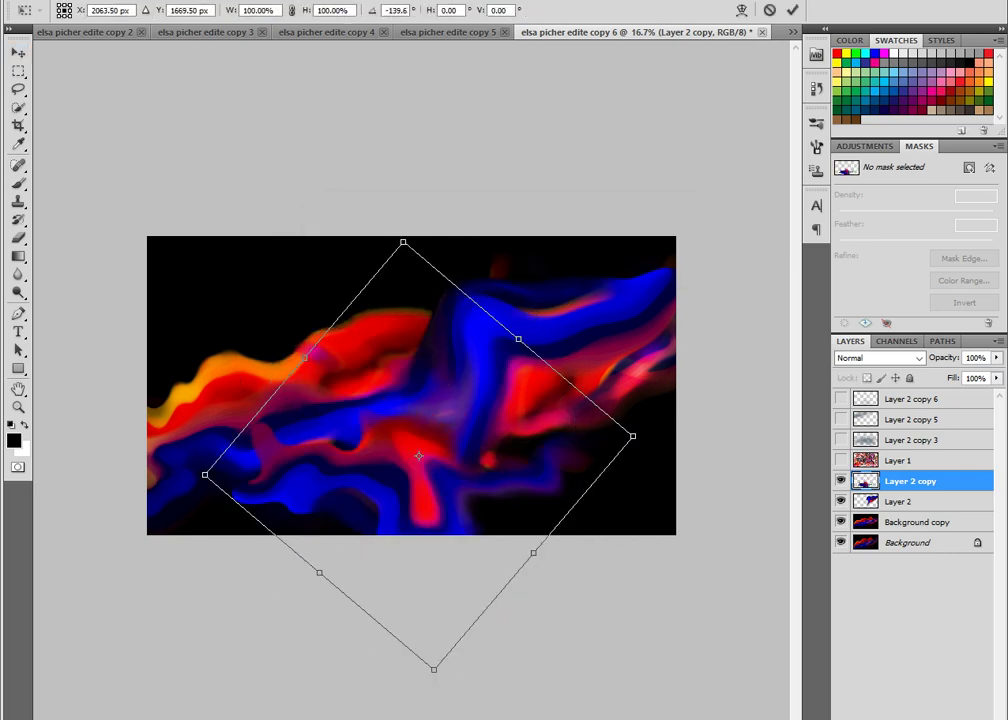
{"action": "left_click_drag", "start_coordinate": [418, 456], "coordinate": [361, 386]}
{"action": "left_click_drag", "start_coordinate": [575, 368], "coordinate": [853, 216]}
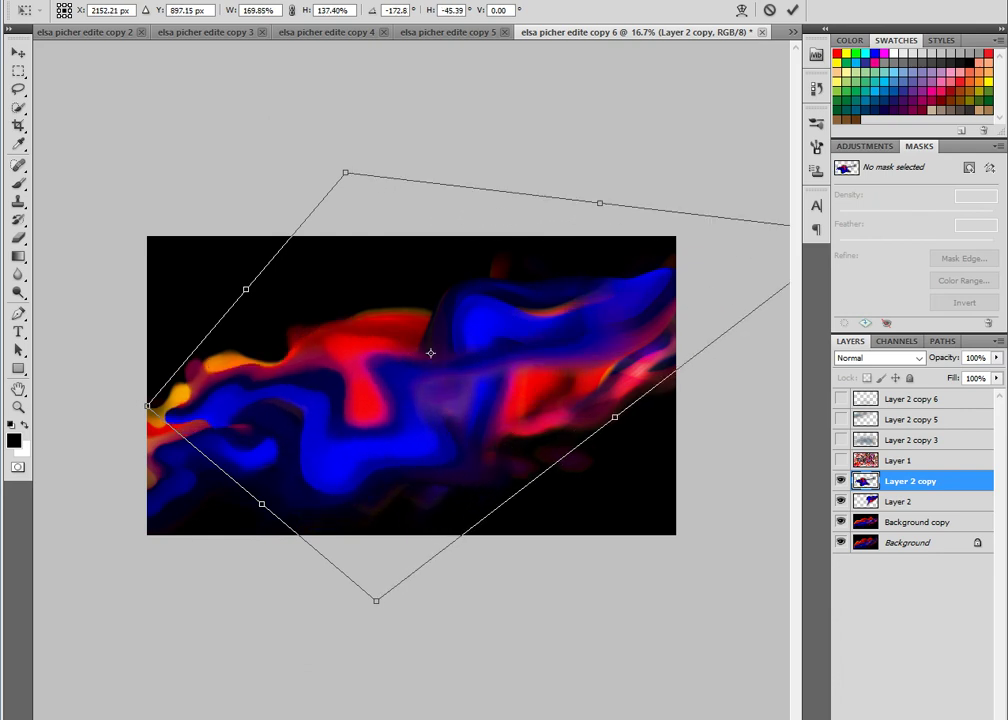
{"action": "left_click_drag", "start_coordinate": [147, 406], "coordinate": [159, 450]}
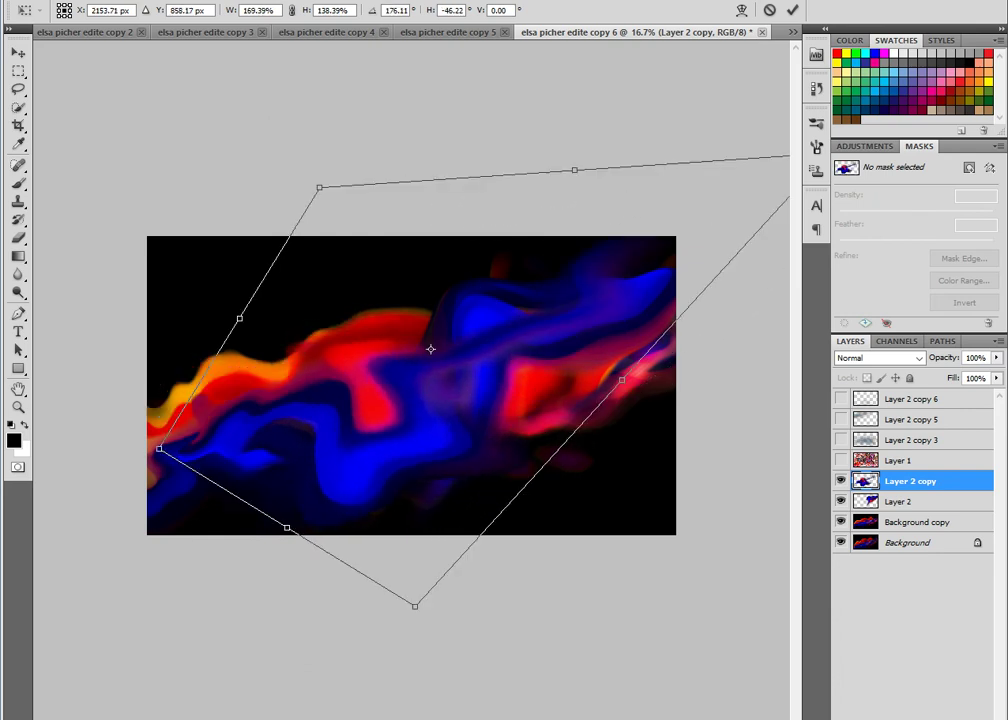
{"action": "left_click_drag", "start_coordinate": [430, 348], "coordinate": [428, 358]}
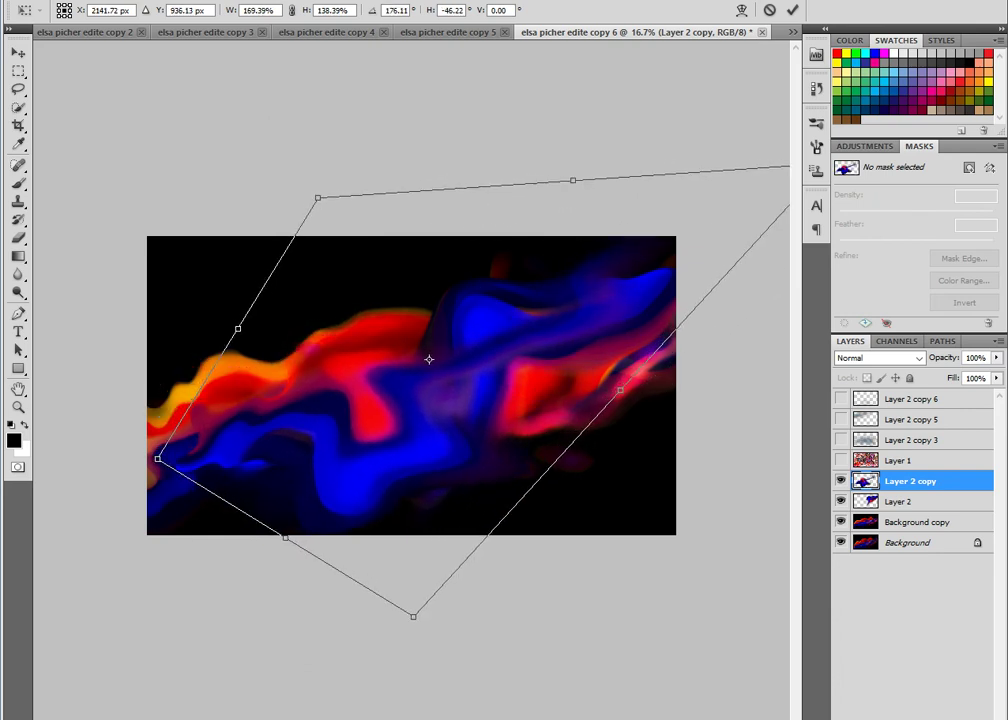
{"action": "key", "text": "Escape"}
{"action": "key", "text": "ctrl+alt+z"}
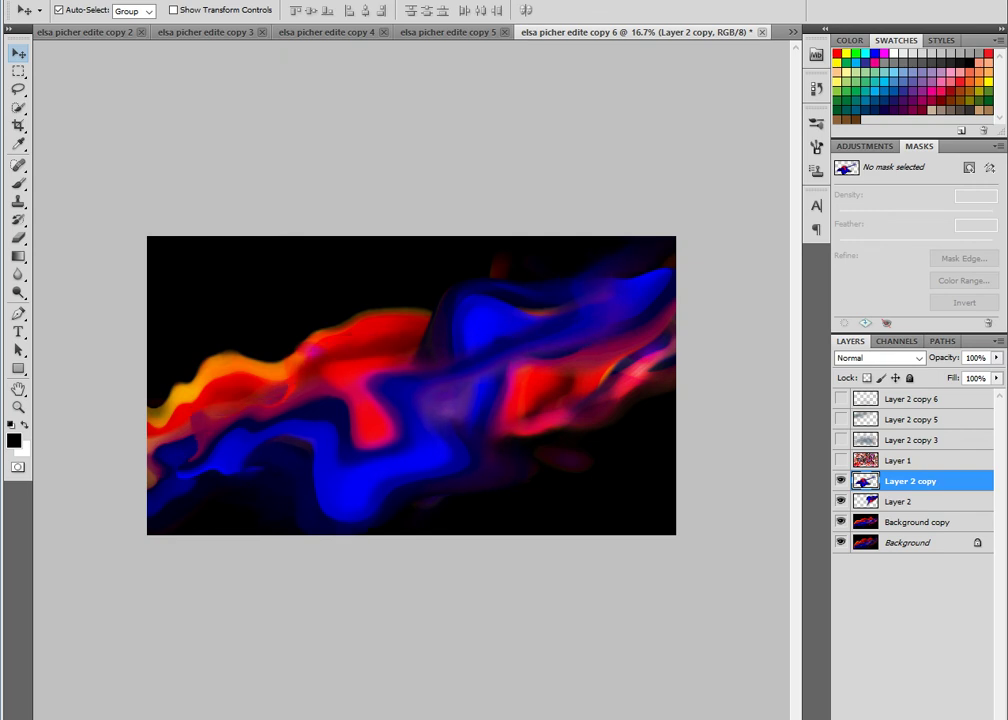
{"action": "key", "text": "ctrl+alt+z"}
{"action": "key", "text": "ctrl+alt+z"}
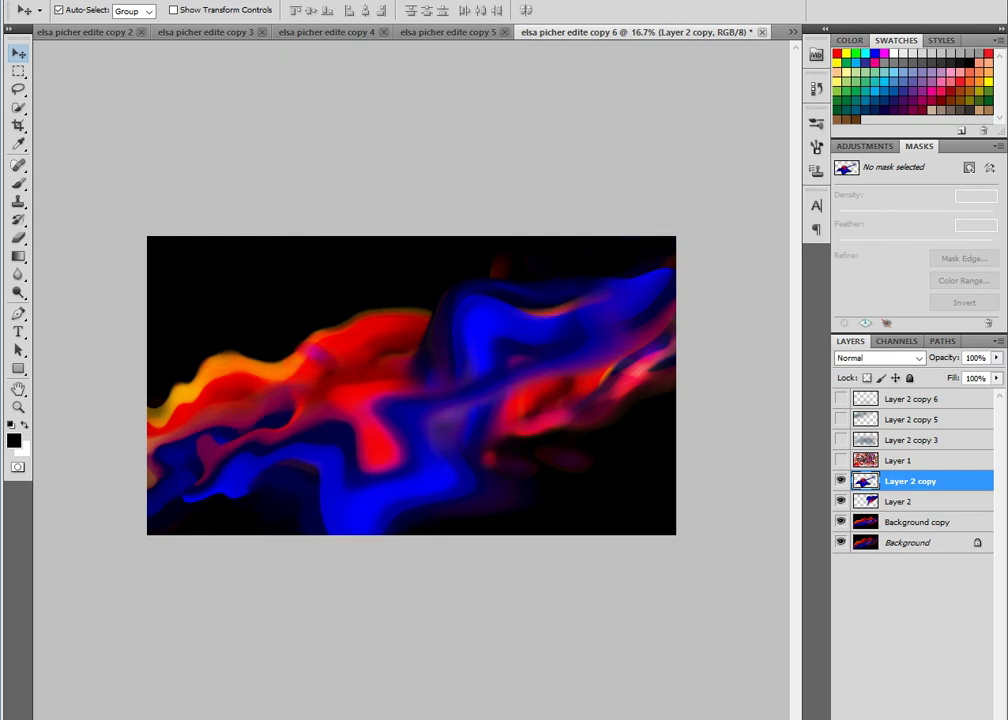
- Merge the visible layers, duplicate the result as Background copy, and zoom to 25%
{"action": "key", "text": "ctrl+shift+e"}
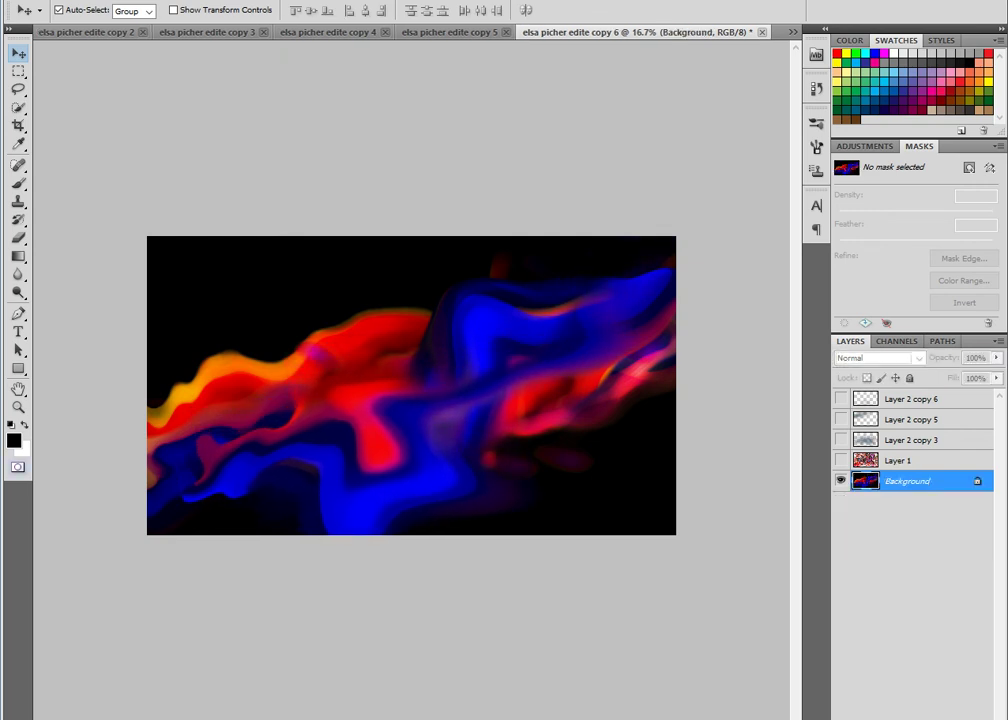
{"action": "key", "text": "ctrl+j"}
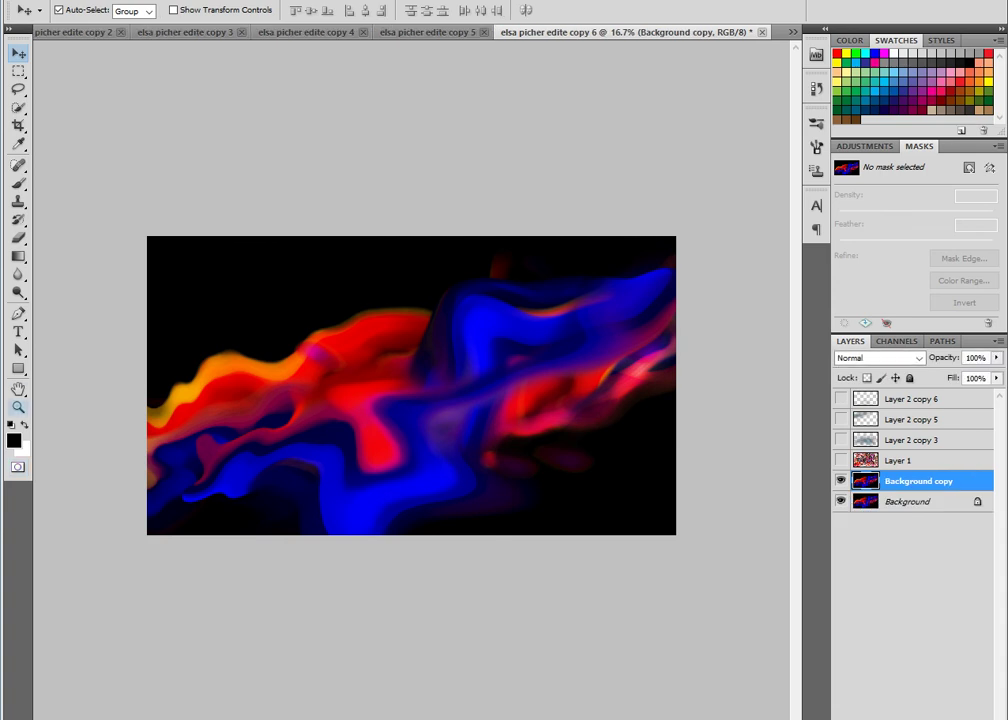
{"action": "key", "text": "z"}
{"action": "left_click", "coordinate": [321, 442]}
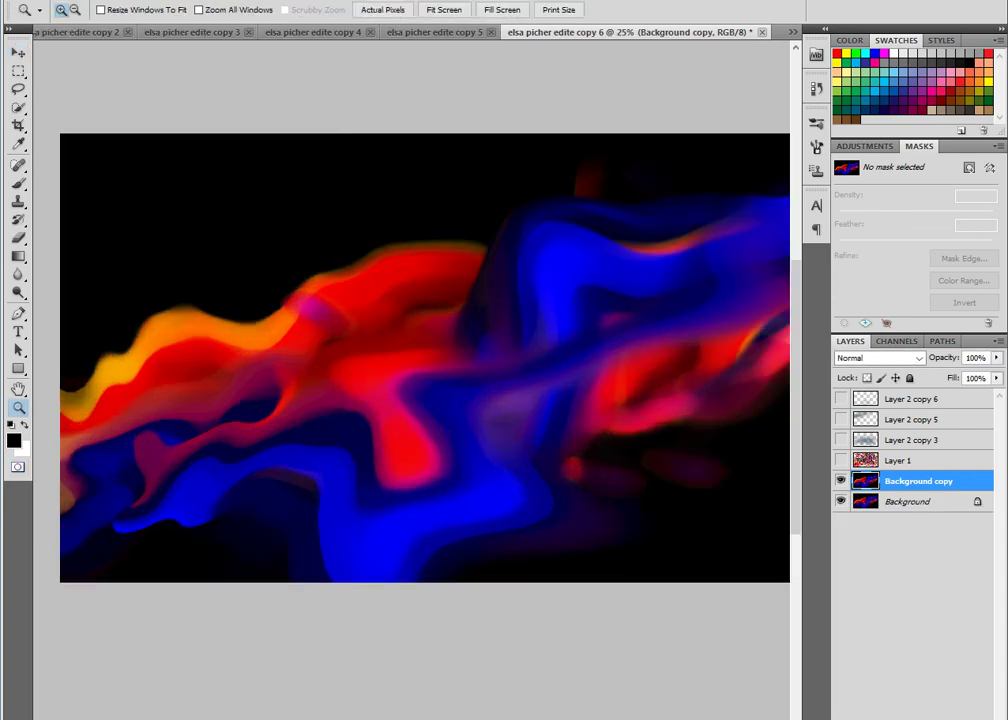
- Dodge the orange-red ribbon on the left and the red ribbon near the middle
{"action": "key", "text": "o"}
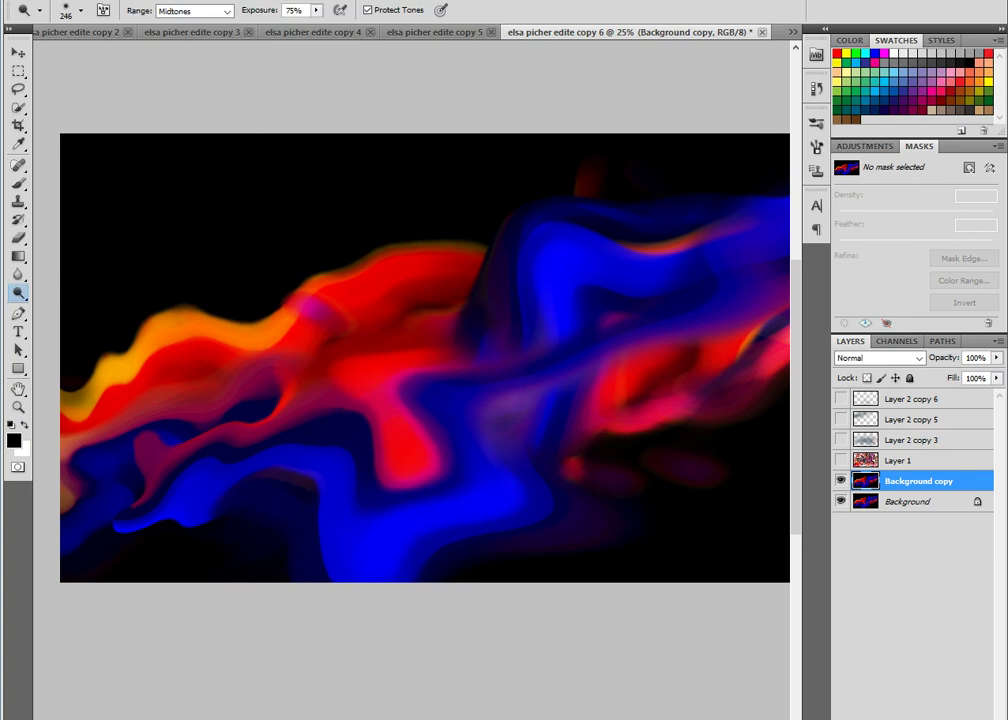
{"action": "left_click_drag", "start_coordinate": [250, 425], "coordinate": [200, 330]}
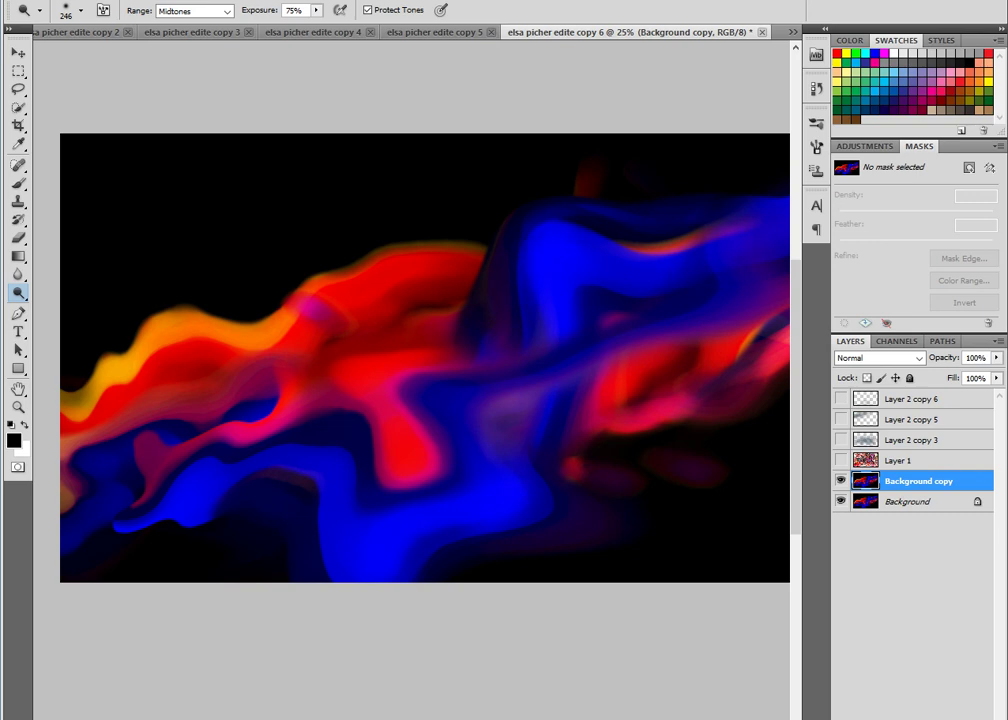
{"action": "left_click_drag", "start_coordinate": [355, 196], "coordinate": [205, 246]}
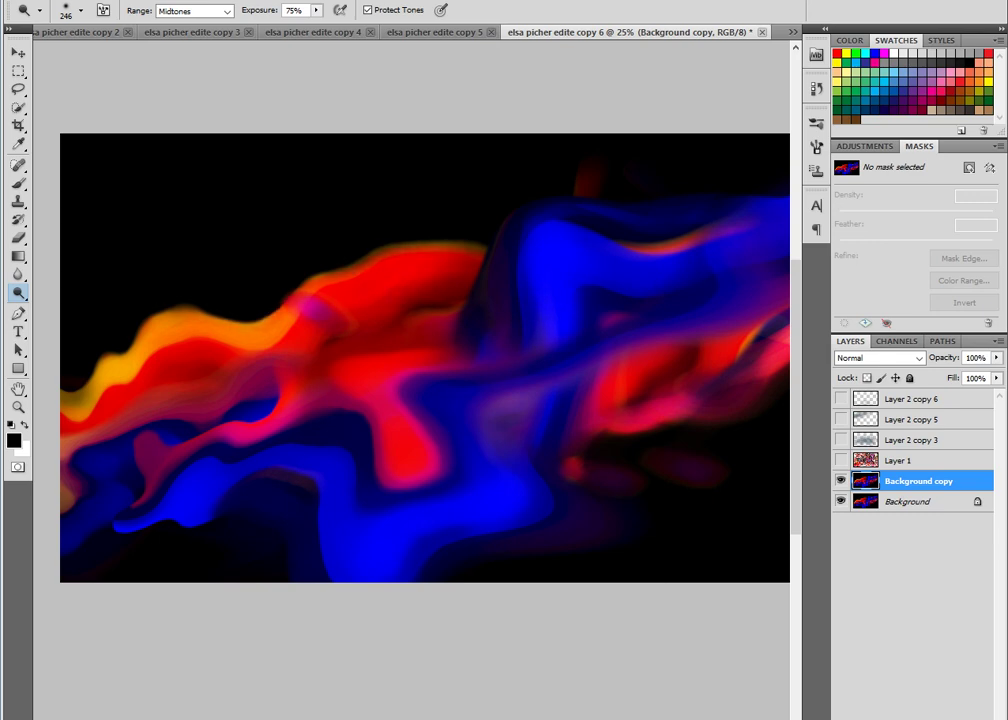
{"action": "left_click_drag", "start_coordinate": [345, 345], "coordinate": [338, 380]}
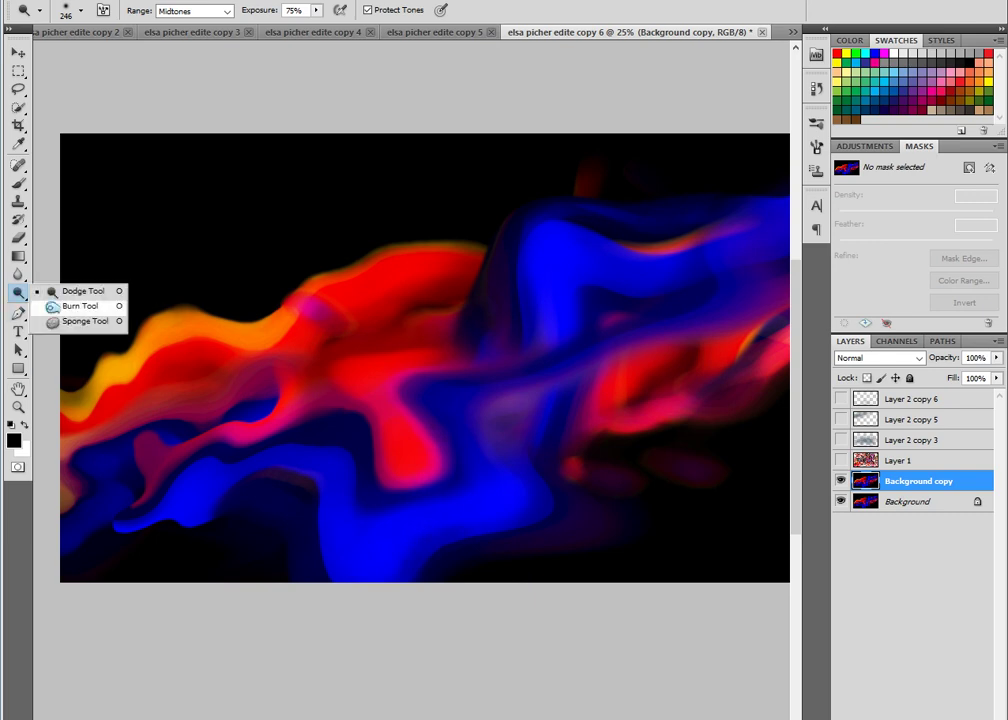
- Set up the Burn tool with a 432 px brush and pan across the artwork
{"action": "left_click_drag", "start_coordinate": [18, 291], "coordinate": [79, 304]}
{"action": "right_click", "coordinate": [381, 454]}
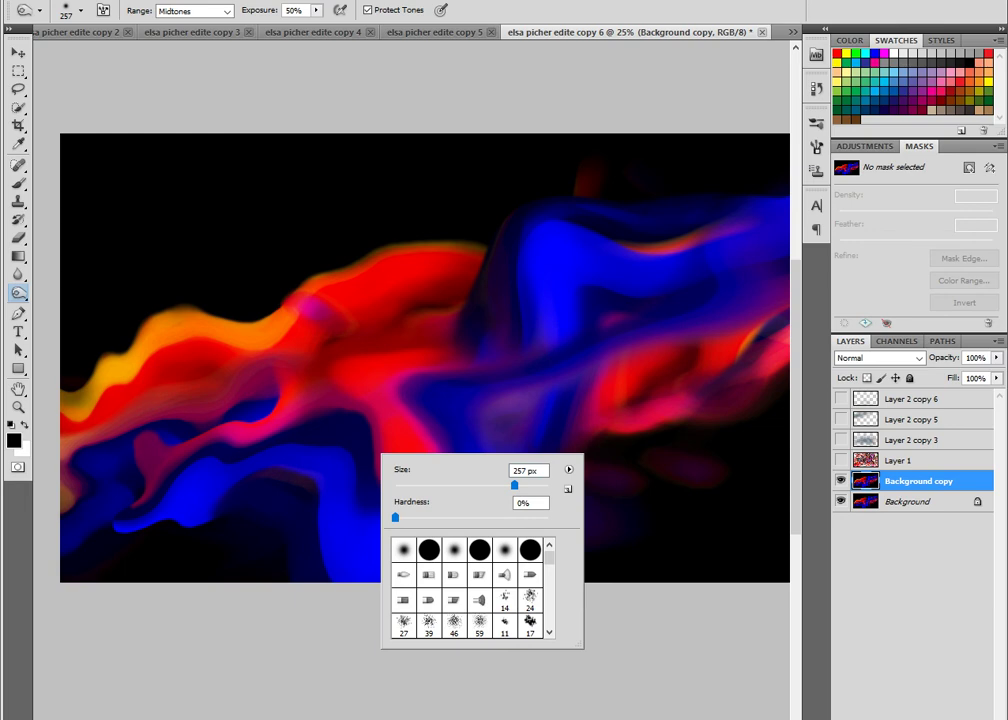
{"action": "type", "text": "432"}
{"action": "key", "text": "Return"}
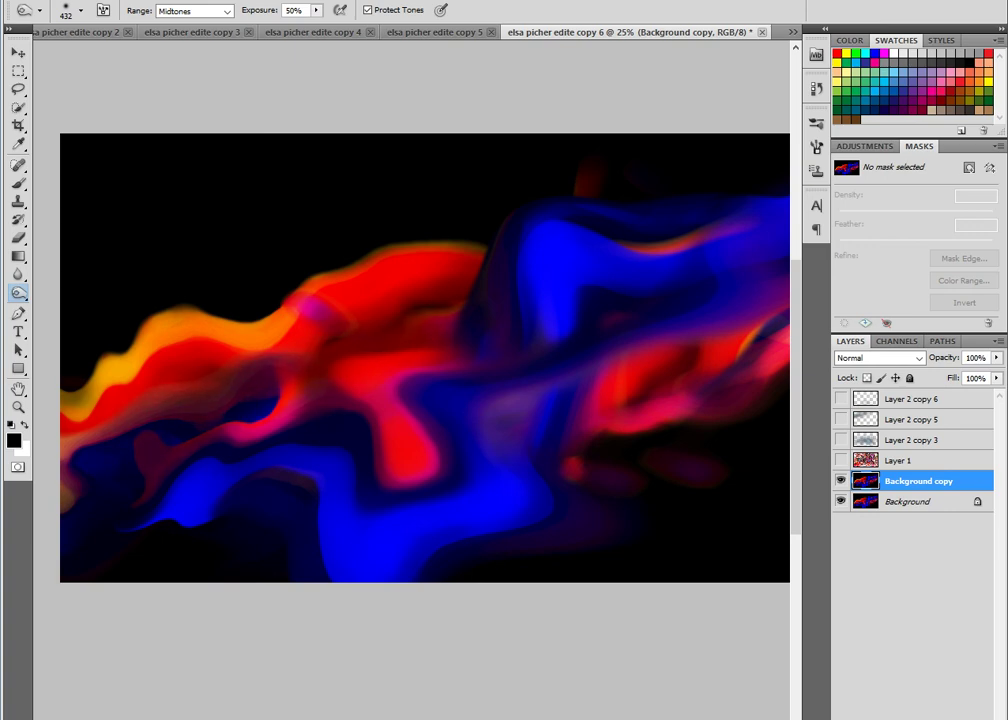
{"action": "left_click_drag", "start_coordinate": [340, 300], "coordinate": [148, 388]}
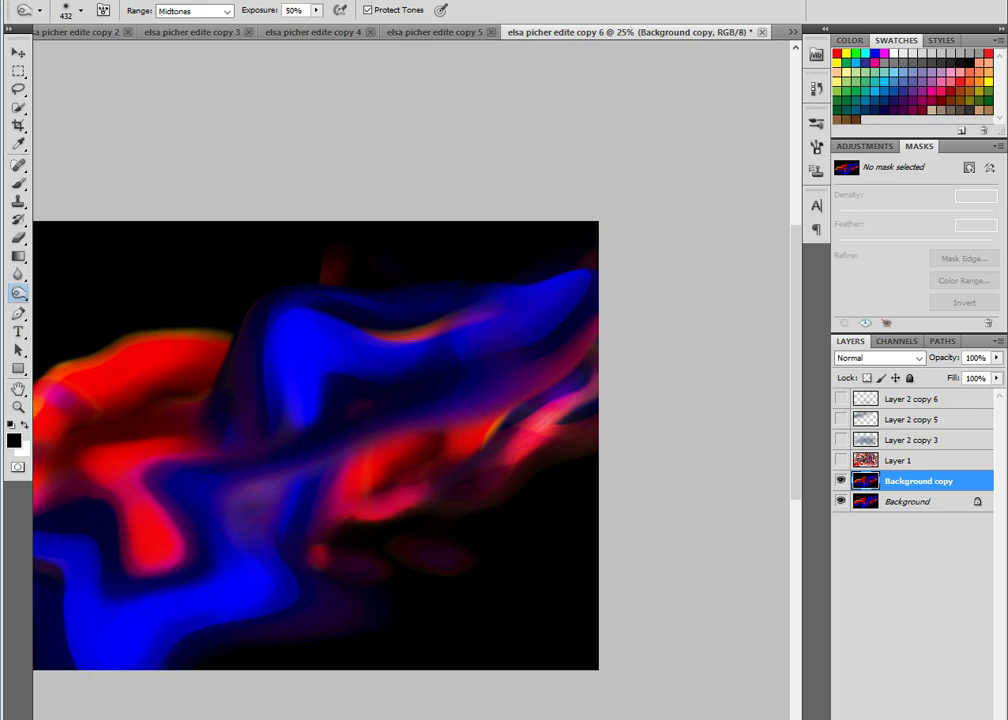
{"action": "mouse_move", "coordinate": [300, 400]}
{"action": "left_mouse_down"}
{"action": "mouse_move", "coordinate": [391, 340]}
{"action": "mouse_move", "coordinate": [500, 332]}
{"action": "left_mouse_up"}
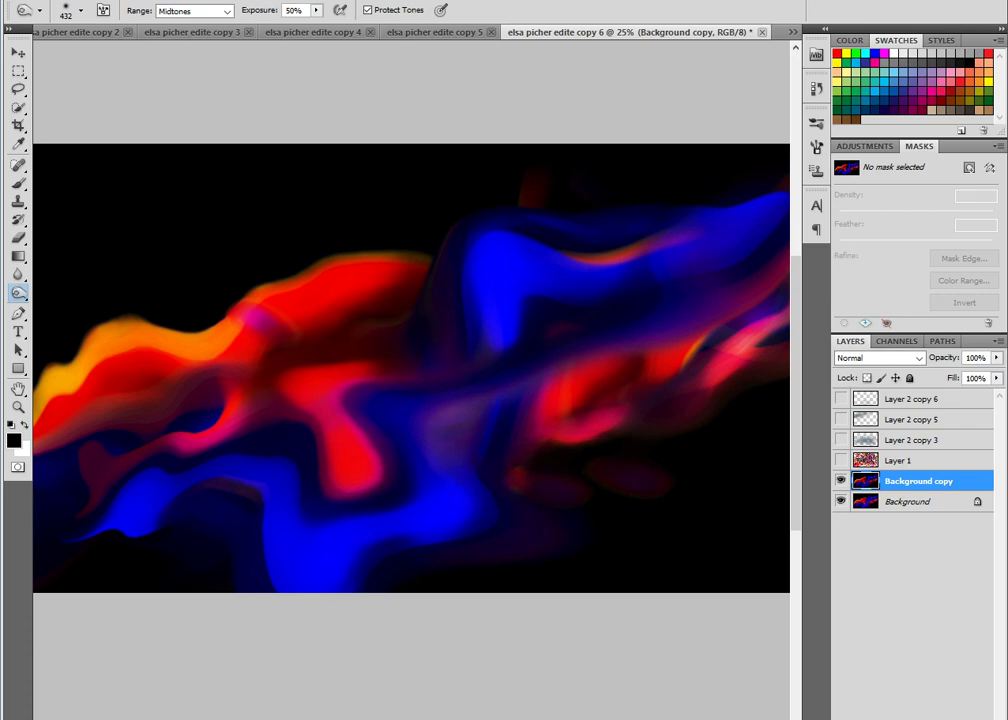
- Zoom to 16.7% and turn on the Layer 2 copy 3 grey smoke layer
{"action": "key", "text": "z"}
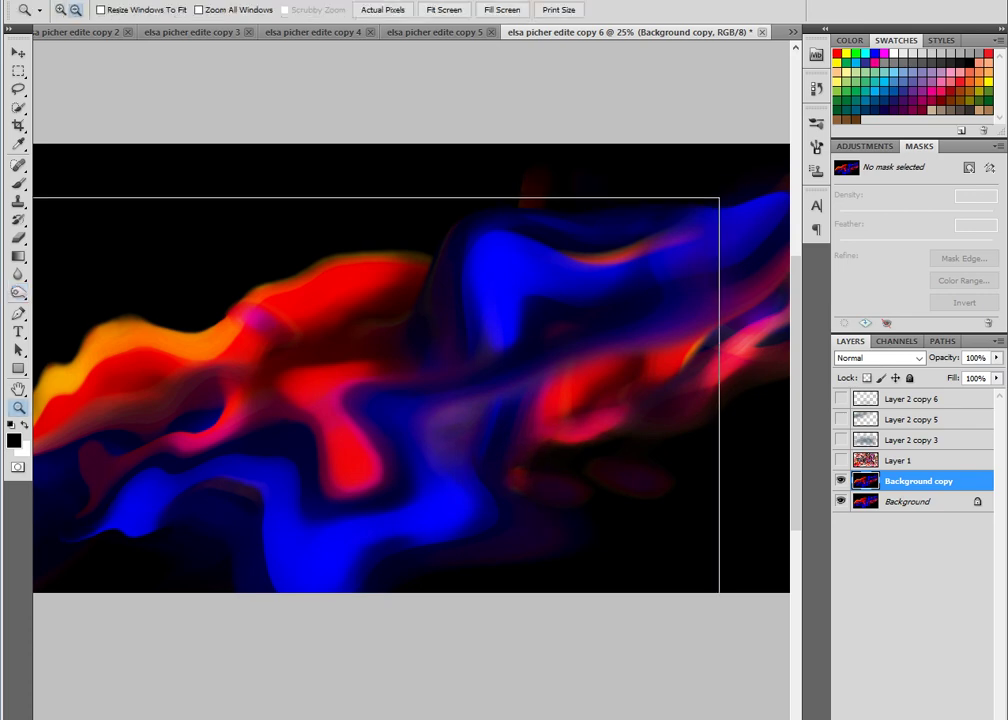
{"action": "key", "text": "ctrl+minus"}
{"action": "key", "text": "ctrl+plus"}
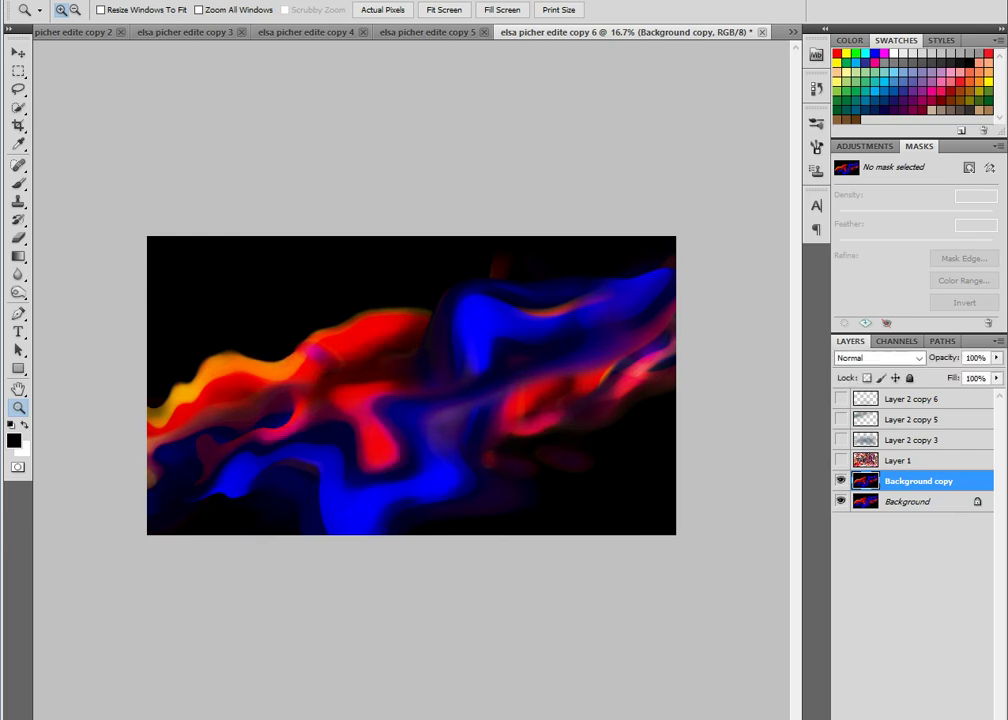
{"action": "left_click", "coordinate": [841, 460]}
{"action": "left_click", "coordinate": [841, 440]}
{"action": "left_click", "coordinate": [841, 440]}
{"action": "left_click", "coordinate": [841, 440]}
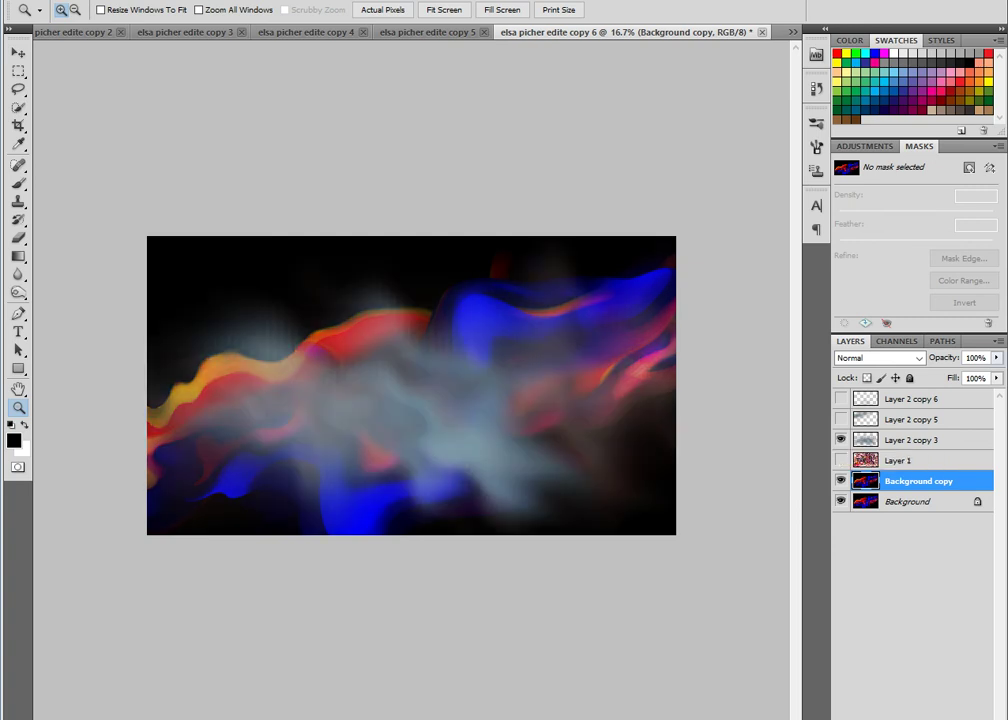
- Select Layer 2 copy 3 and lower its opacity to 19%
{"action": "left_click", "coordinate": [910, 440]}
{"action": "left_click", "coordinate": [996, 357]}
{"action": "left_click_drag", "start_coordinate": [996, 372], "coordinate": [931, 372]}
- Stretch and rotate the smoke layer in a first, discarded transform attempt
{"action": "left_click", "coordinate": [18, 52]}
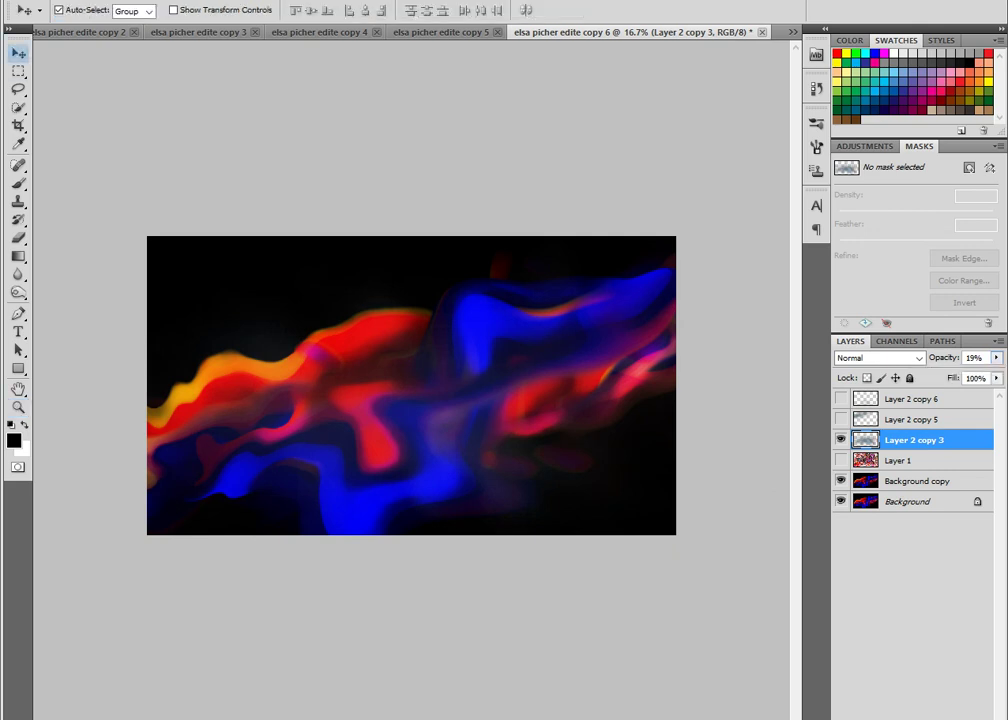
{"action": "key", "text": "ctrl+t"}
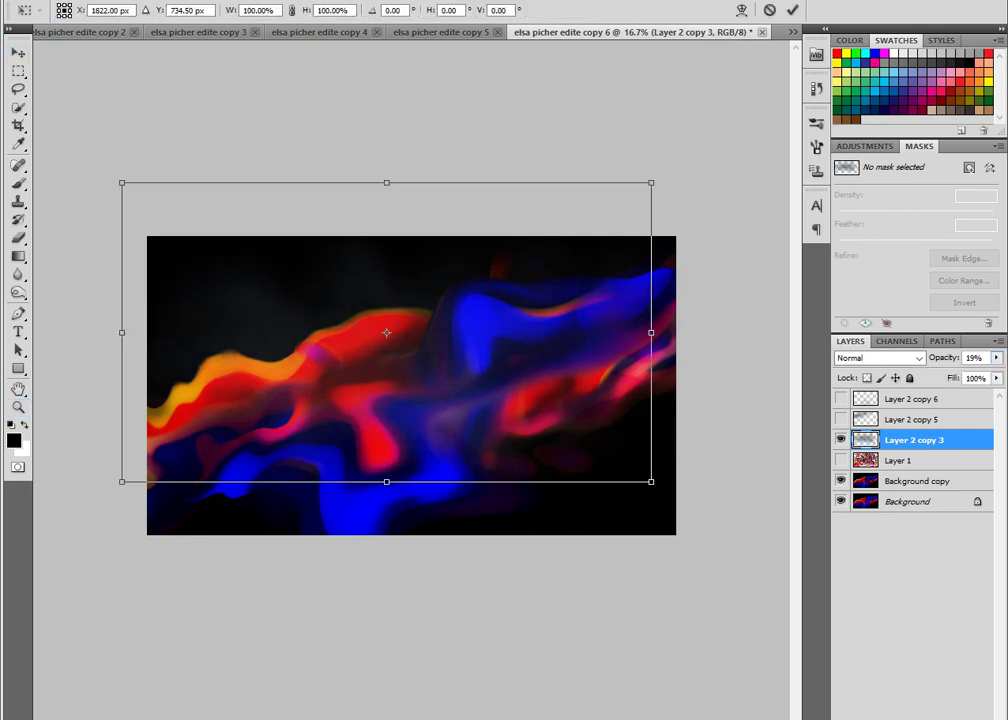
{"action": "left_click_drag", "start_coordinate": [651, 481], "coordinate": [711, 666]}
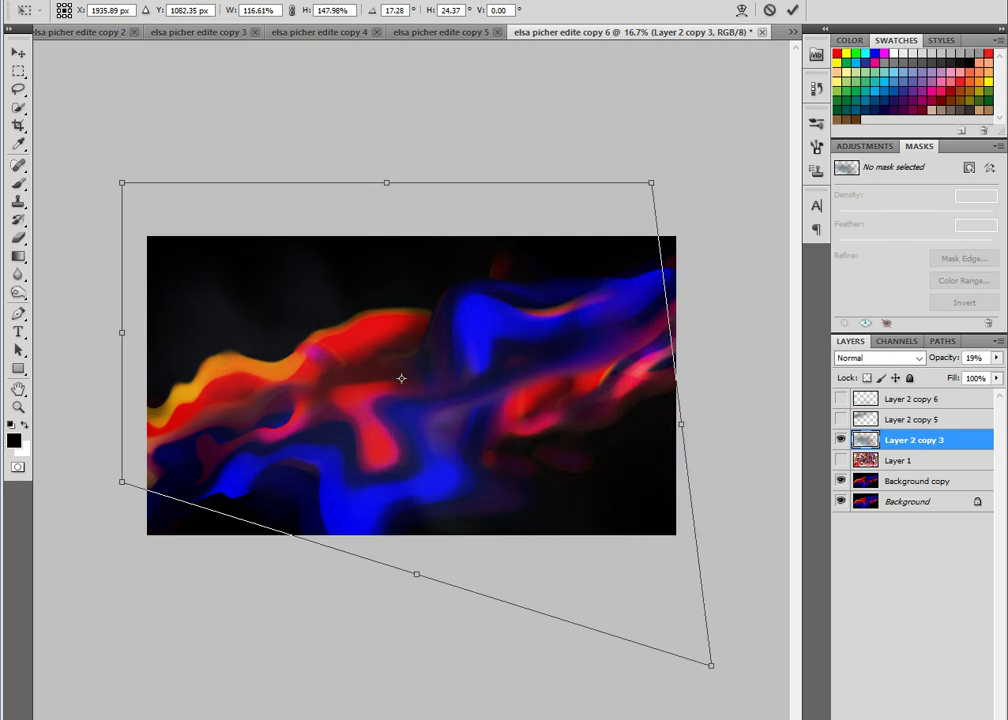
{"action": "left_click_drag", "start_coordinate": [720, 650], "coordinate": [260, 560]}
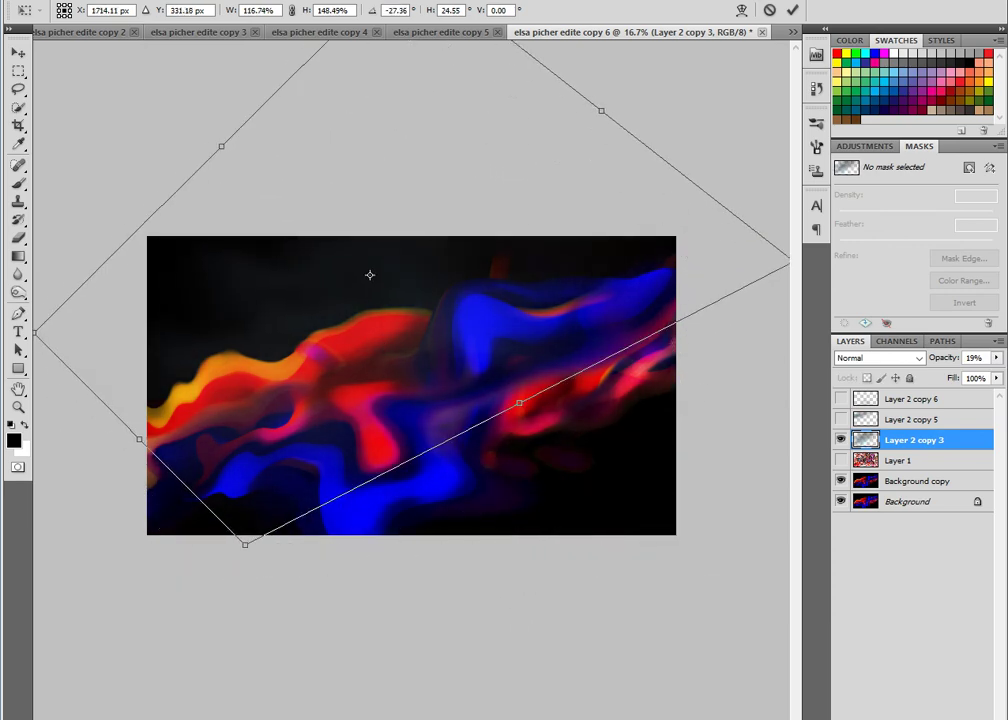
{"action": "key", "text": "Return"}
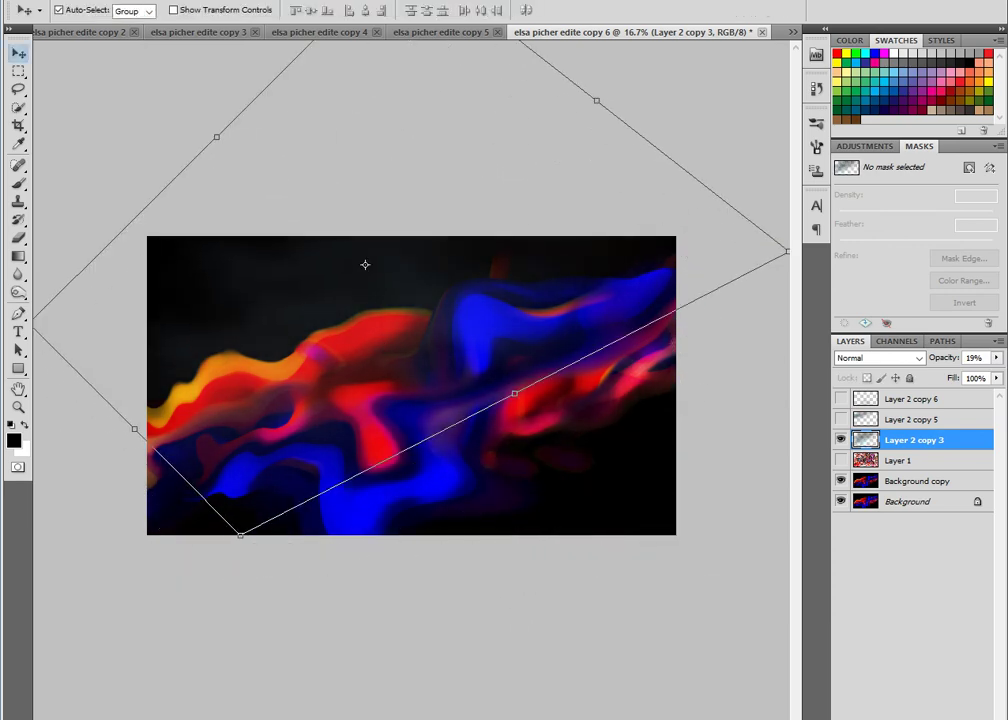
- Shrink, widen and tilt the smoke layer, then duplicate it as Layer 2 copy 4
{"action": "key", "text": "ctrl+t"}
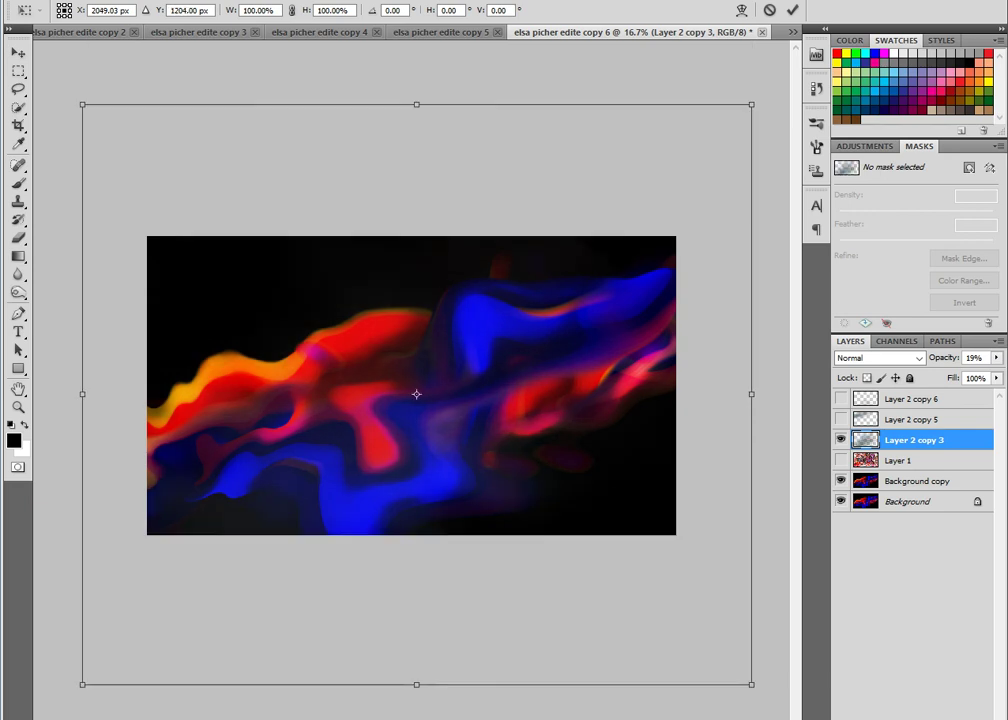
{"action": "left_click_drag", "start_coordinate": [752, 682], "coordinate": [578, 533]}
{"action": "left_click_drag", "start_coordinate": [450, 420], "coordinate": [398, 313]}
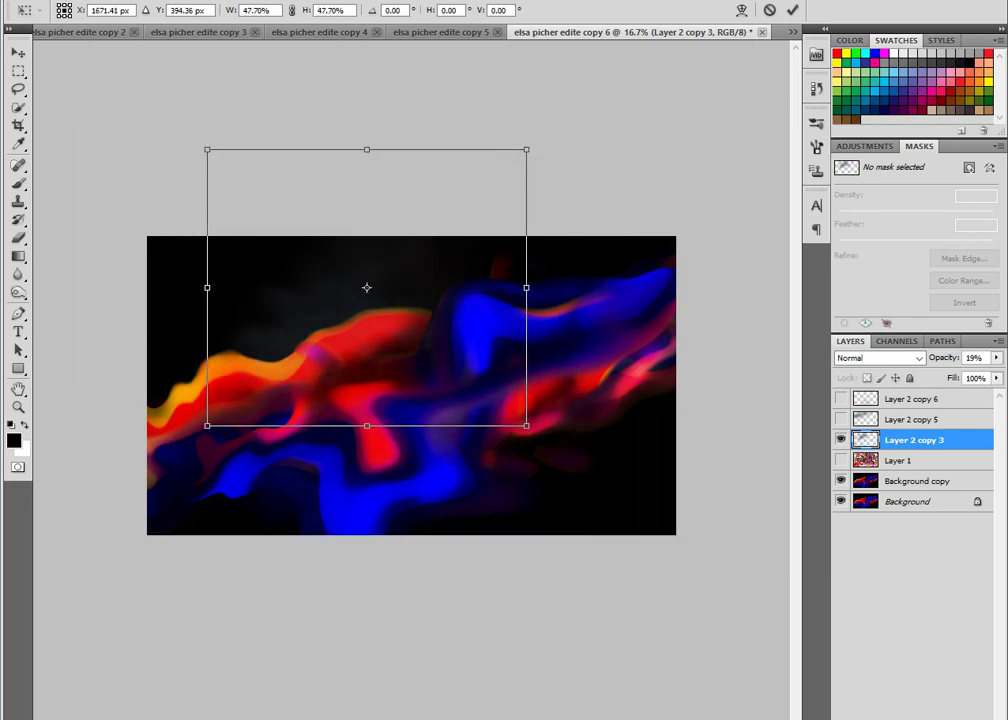
{"action": "left_click_drag", "start_coordinate": [207, 287], "coordinate": [56, 287]}
{"action": "left_click_drag", "start_coordinate": [720, 300], "coordinate": [705, 185]}
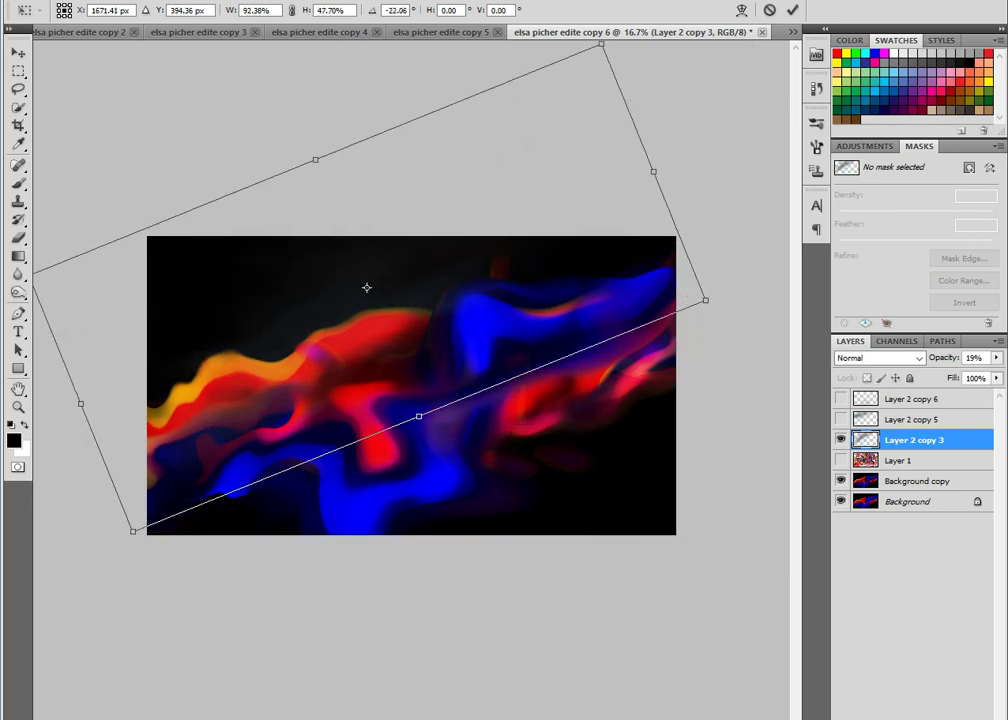
{"action": "key", "text": "Return"}
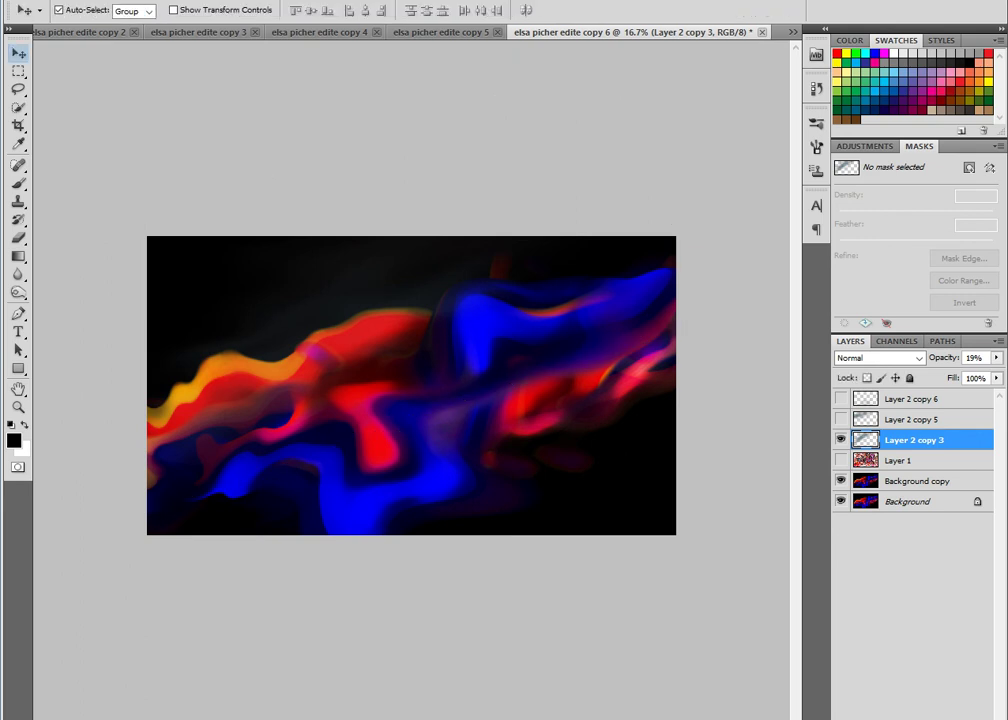
{"action": "key", "text": "ctrl+j"}
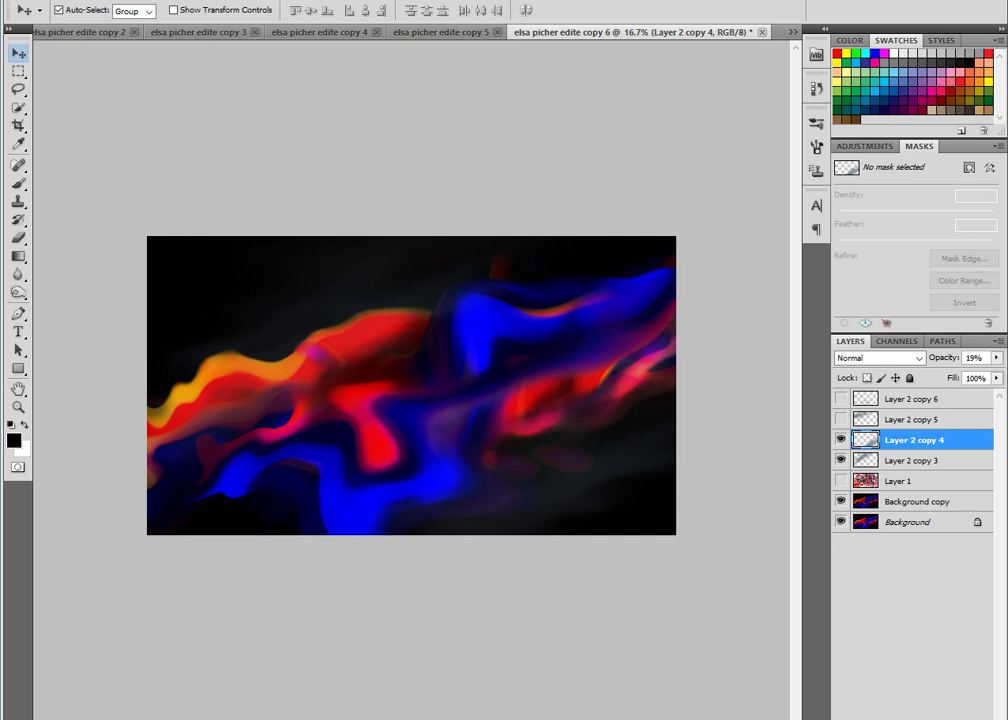
- Merge visible layers, duplicate the result, and set a fully soft 174 px brush
{"action": "key", "text": "ctrl+shift+e"}
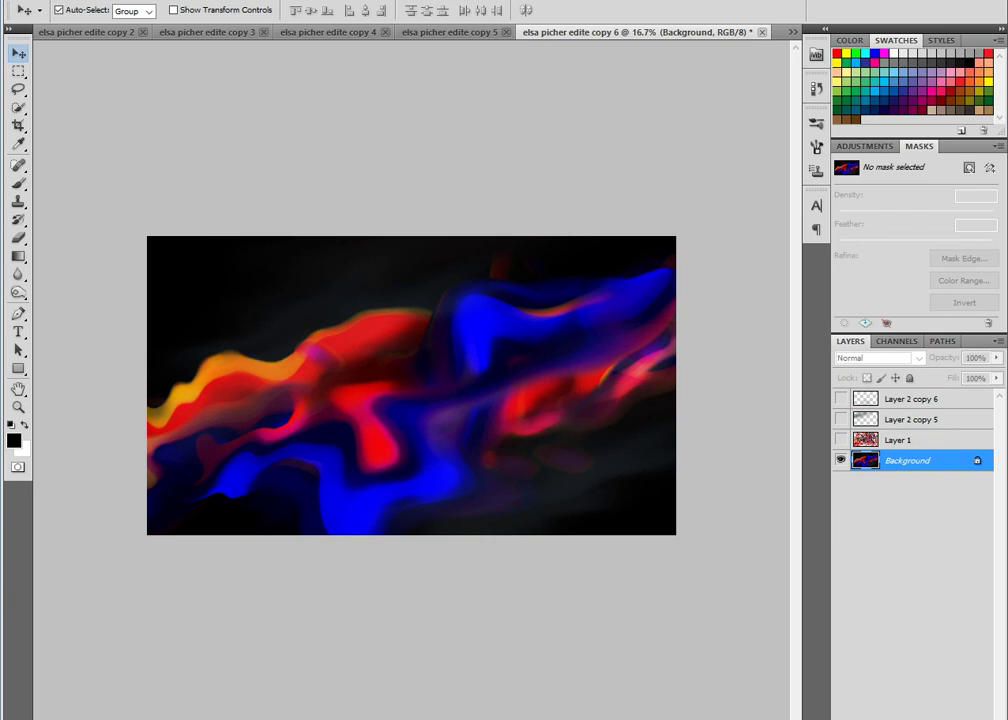
{"action": "key", "text": "ctrl+j"}
{"action": "left_click", "coordinate": [18, 183]}
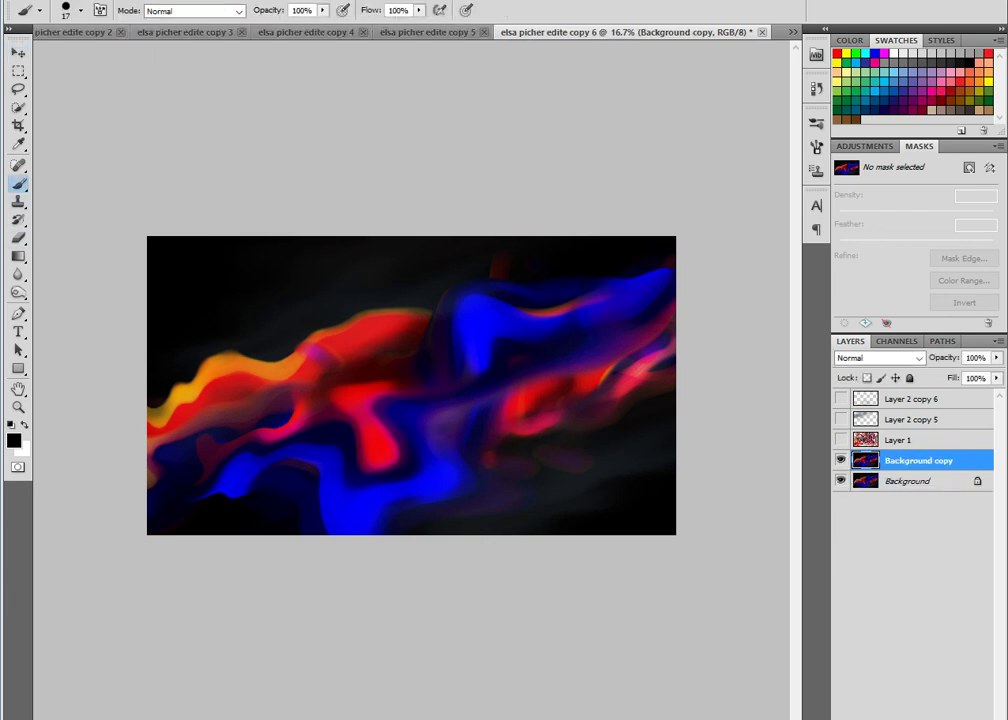
{"action": "right_click", "coordinate": [543, 480]}
{"action": "type", "text": "174"}
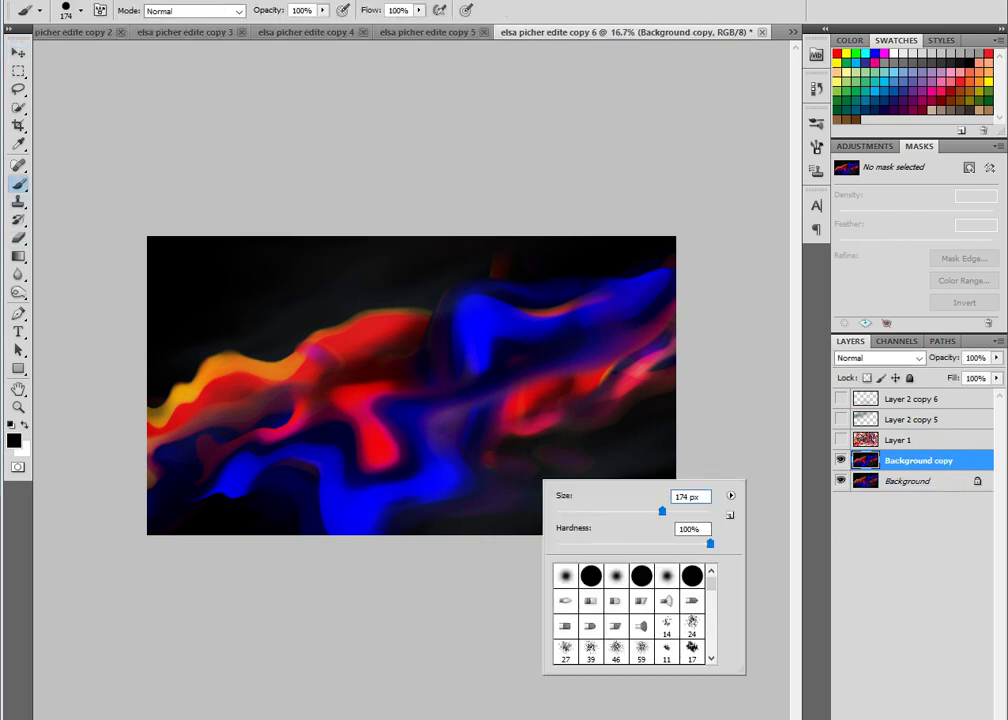
{"action": "key", "text": "Tab"}
{"action": "type", "text": "0"}
{"action": "key", "text": "Return"}
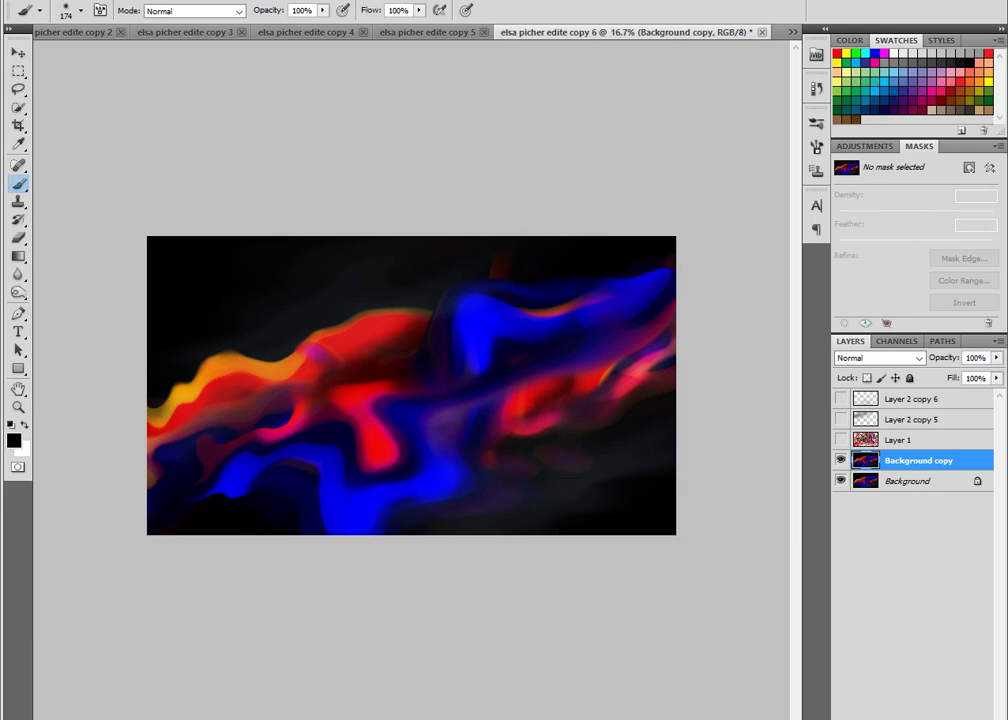
- Enlarge the brush to 764 px
{"action": "right_click", "coordinate": [543, 483]}
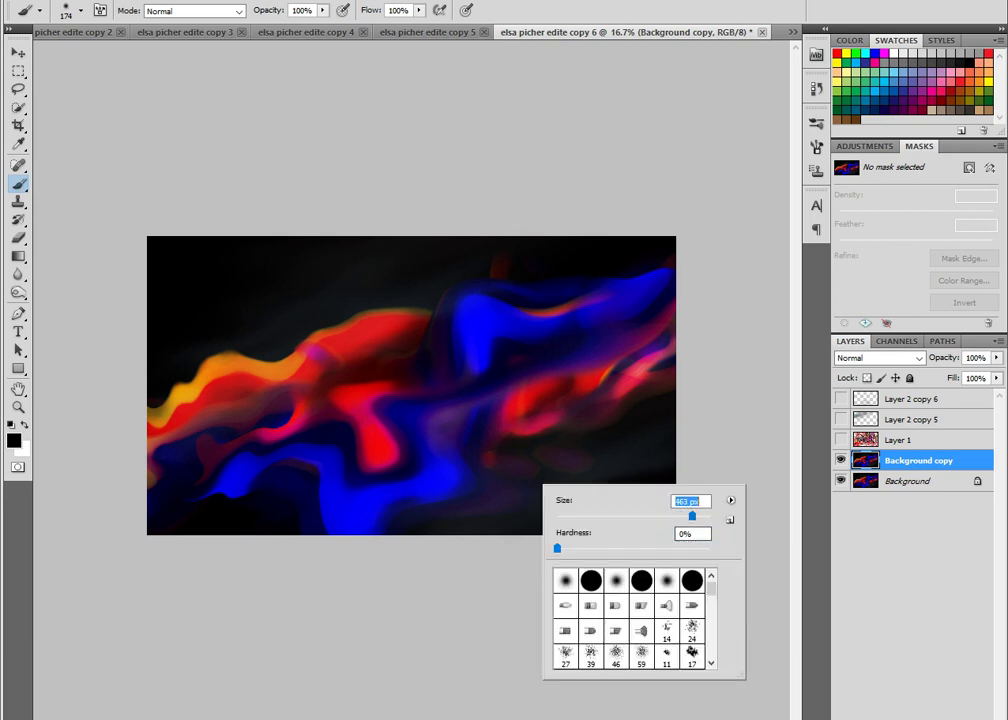
{"action": "type", "text": "764"}
{"action": "key", "text": "Return"}
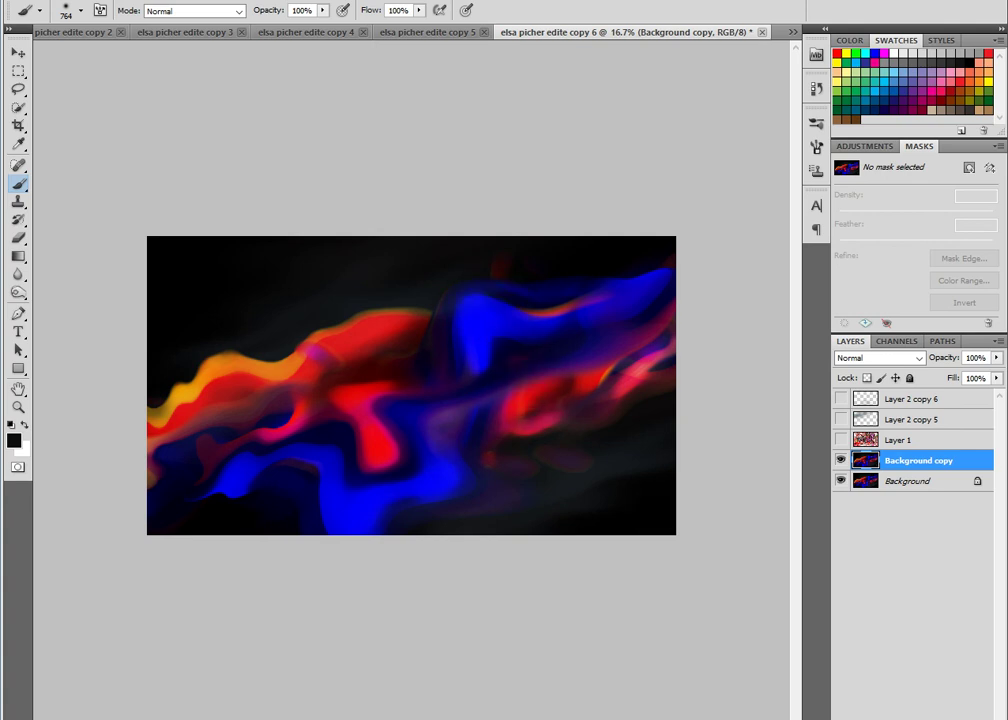
- Try soft white glow dabs, undo them, and add a new empty Layer 2
{"action": "right_click", "coordinate": [522, 398]}
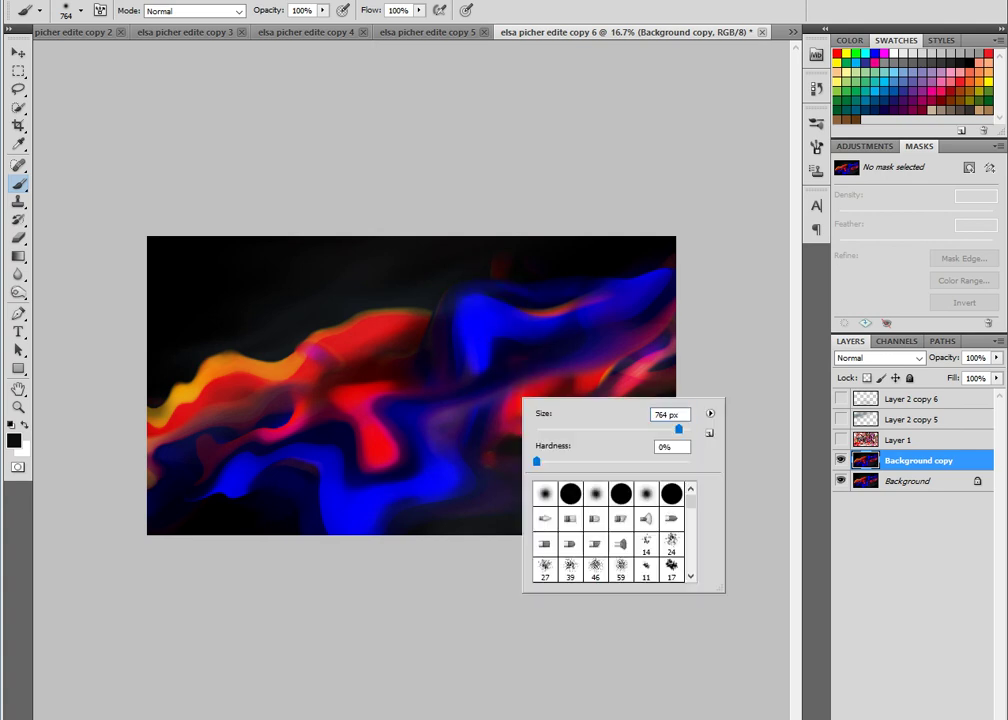
{"action": "left_click", "coordinate": [345, 515]}
{"action": "left_click", "coordinate": [605, 432]}
{"action": "left_click", "coordinate": [570, 355]}
{"action": "left_click", "coordinate": [570, 250]}
{"action": "left_click", "coordinate": [495, 383]}
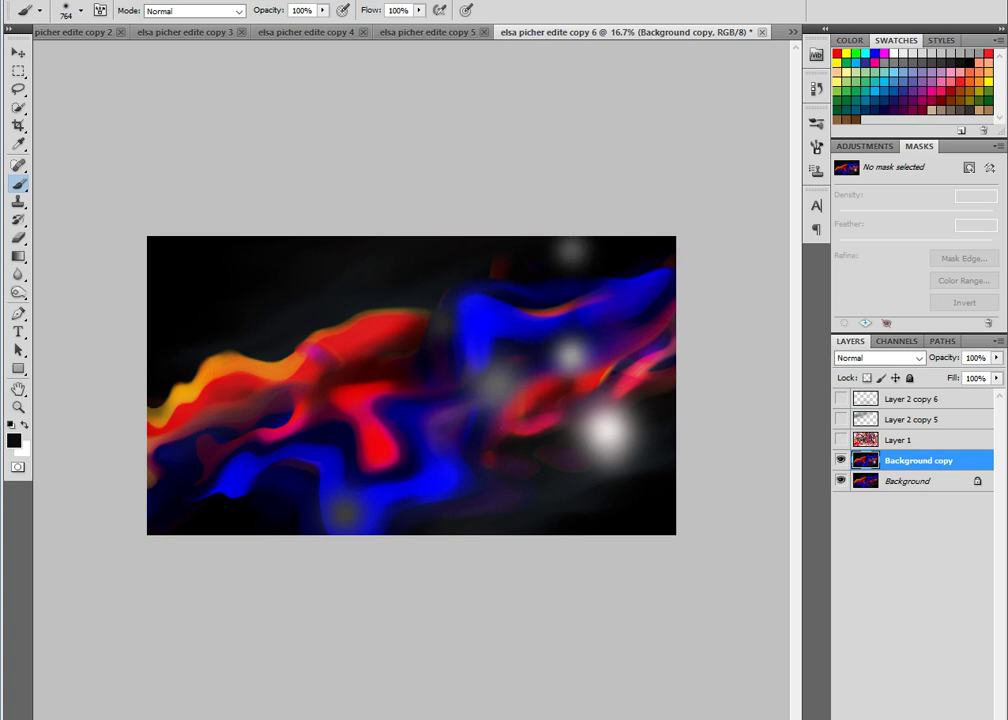
{"action": "key", "text": "ctrl+alt+z"}
{"action": "key", "text": "ctrl+alt+z"}
{"action": "key", "text": "ctrl+alt+z"}
{"action": "key", "text": "ctrl+shift+n"}
{"action": "key", "text": "Return"}
- Set the brush to 95 px and scatter white sparkle dots across the image
{"action": "right_click", "coordinate": [450, 330]}
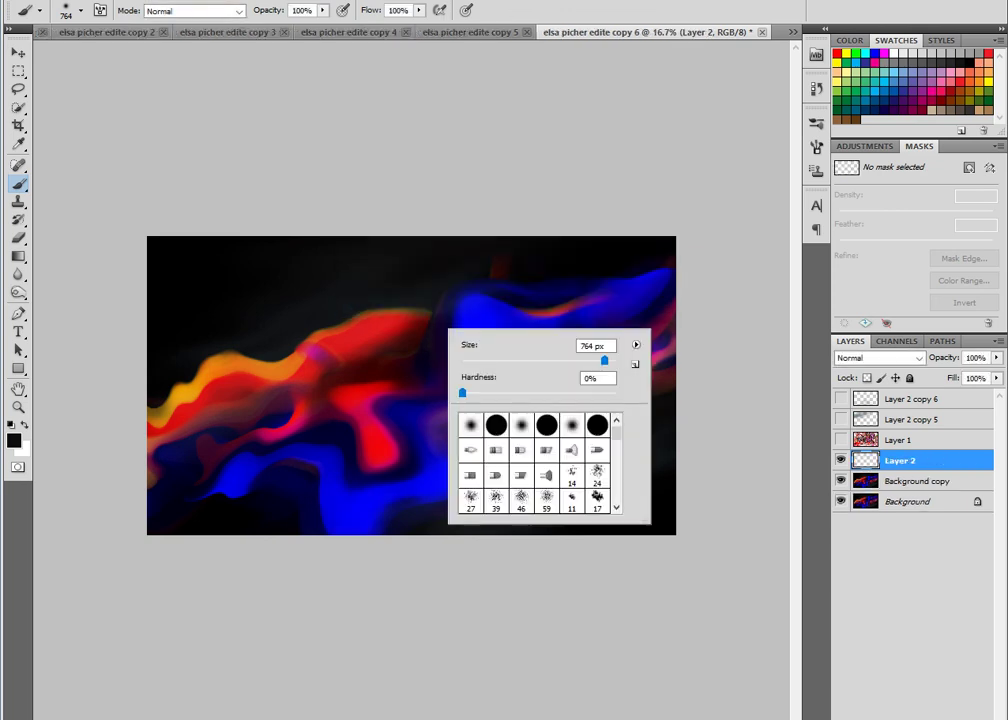
{"action": "left_click_drag", "start_coordinate": [604, 360], "coordinate": [534, 360]}
{"action": "key", "text": "Return"}
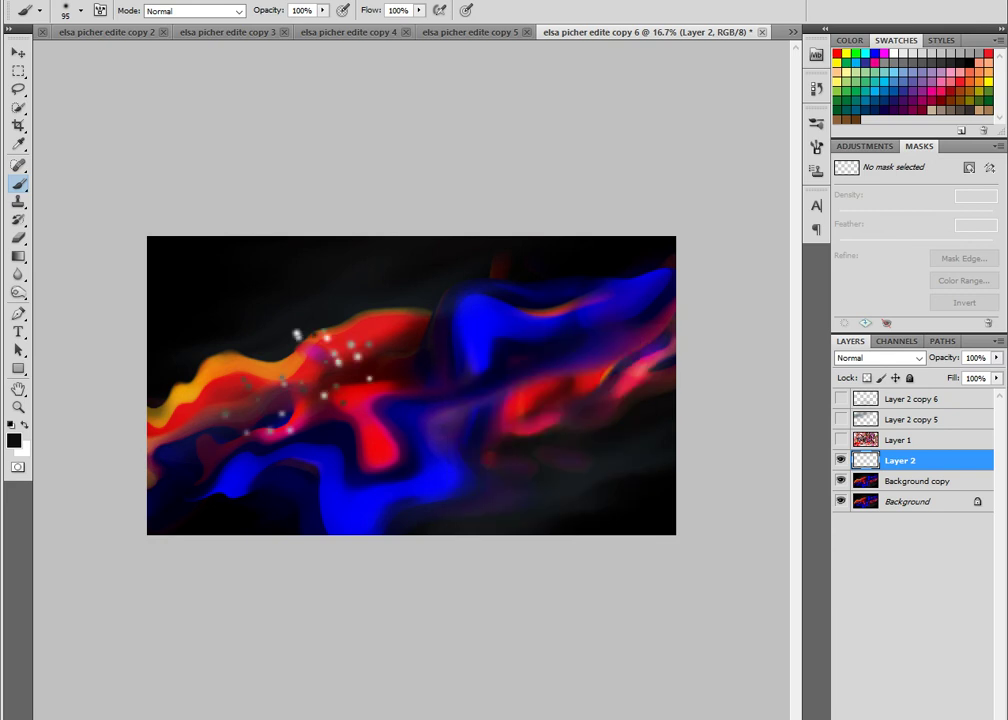
{"action": "left_click_drag", "start_coordinate": [655, 275], "coordinate": [165, 395]}
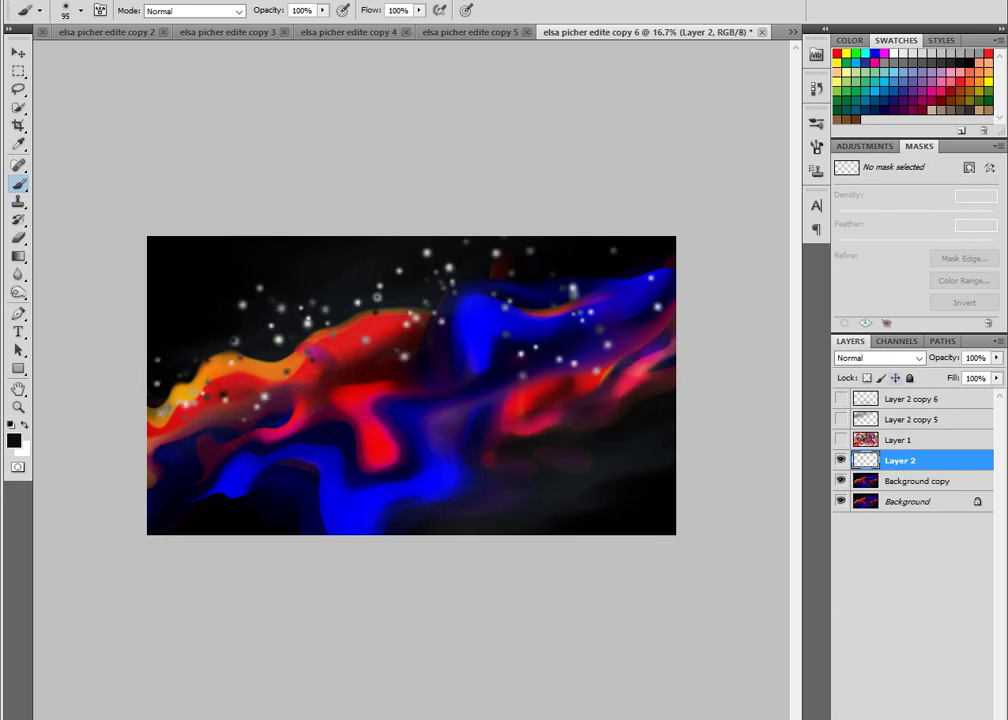
- Try Darken, Color Dodge, Linear Dodge and Overlay blend modes on Layer 2
{"action": "left_click", "coordinate": [879, 357]}
{"action": "left_click", "coordinate": [868, 396]}
{"action": "key", "text": "Down"}
{"action": "key", "text": "Down"}
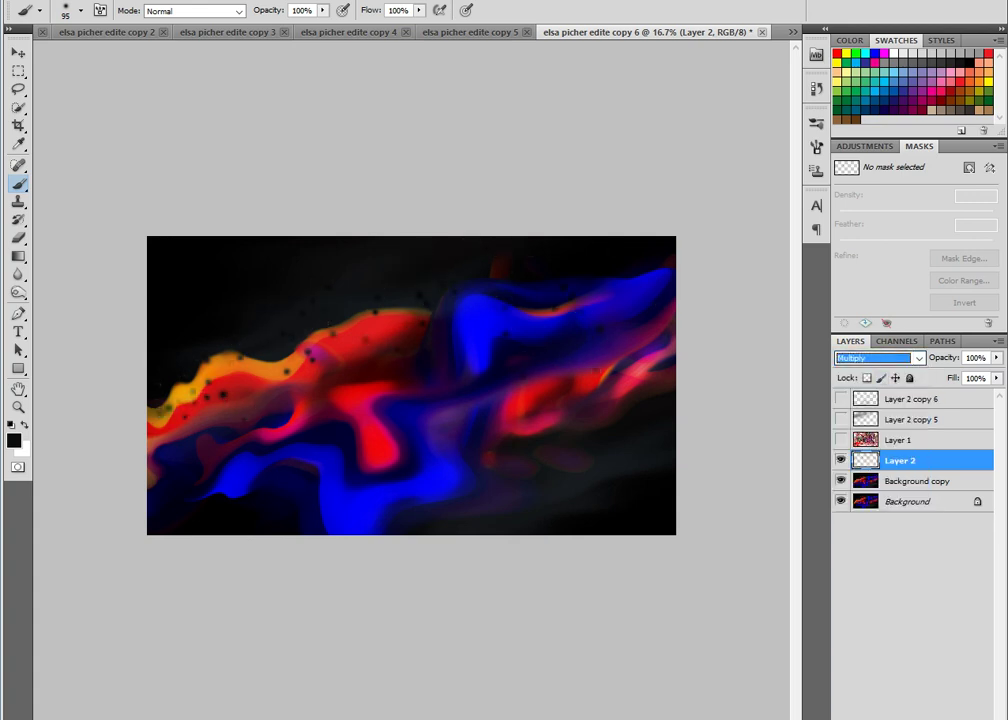
{"action": "key", "text": "Down"}
{"action": "key", "text": "Down"}
{"action": "key", "text": "Down"}
{"action": "key", "text": "Down"}
{"action": "key", "text": "Down"}
{"action": "key", "text": "Down"}
{"action": "key", "text": "Up"}
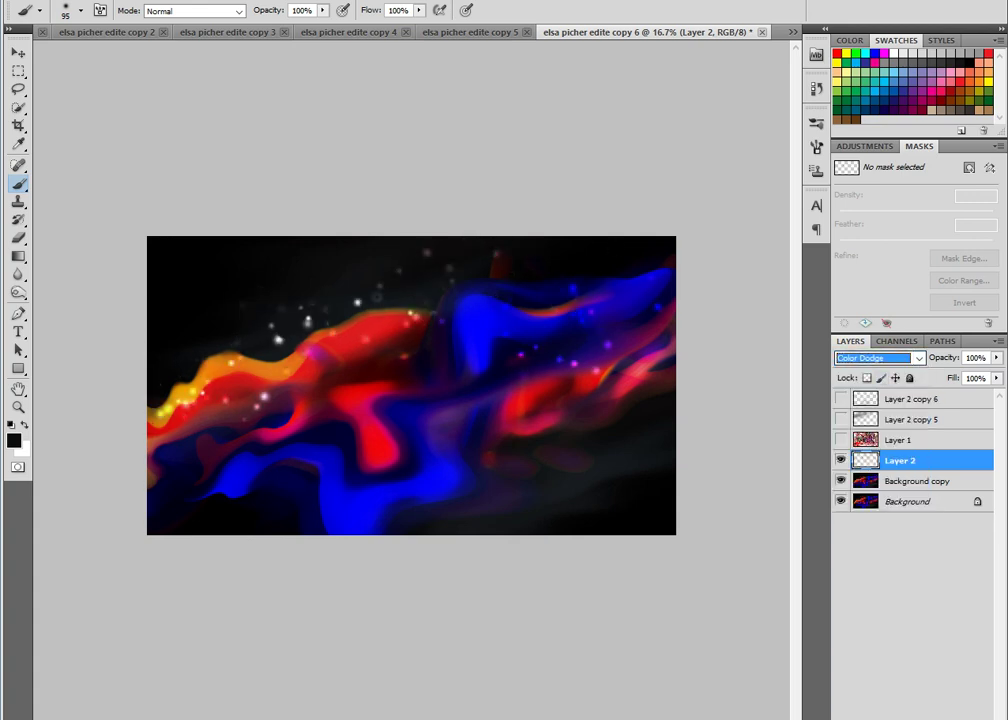
{"action": "key", "text": "Down"}
{"action": "key", "text": "Down"}
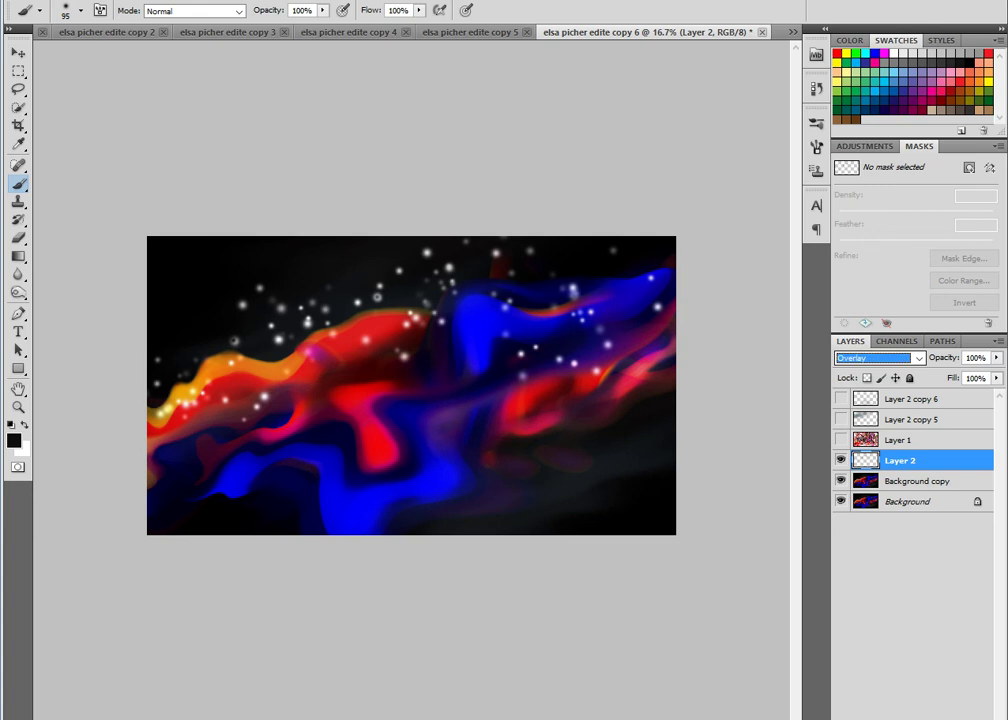
{"action": "key", "text": "Down"}
{"action": "key", "text": "Down"}
{"action": "key", "text": "Down"}
{"action": "key", "text": "Down"}
{"action": "key", "text": "Down"}
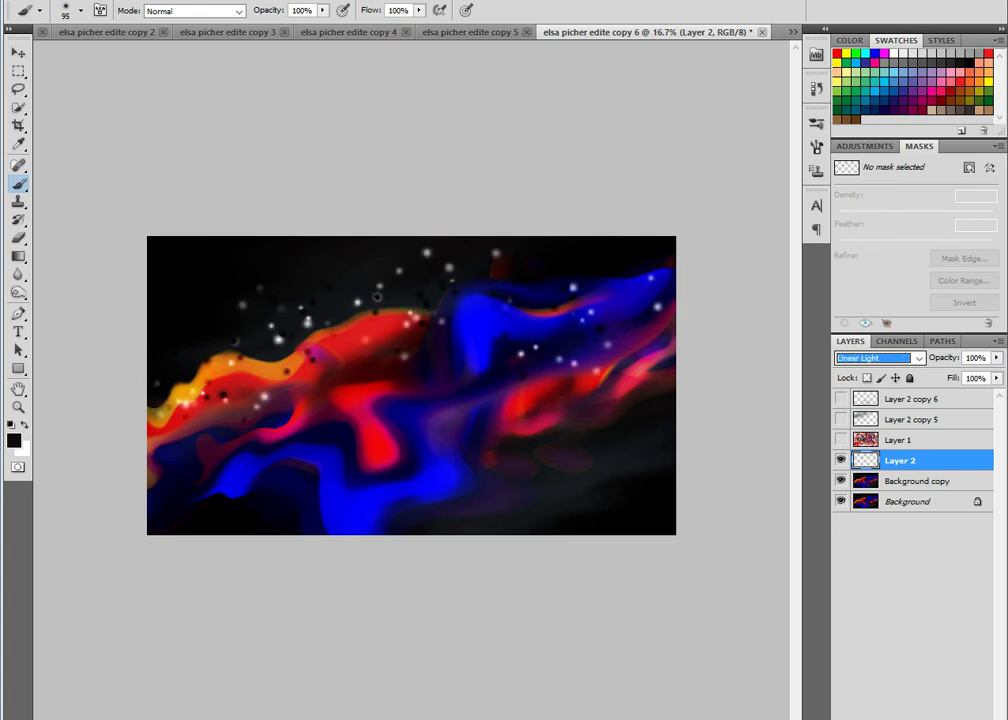
- Set brush hardness to 78% and size 47 px, then paint more dots along the ribbons
{"action": "right_click", "coordinate": [441, 336]}
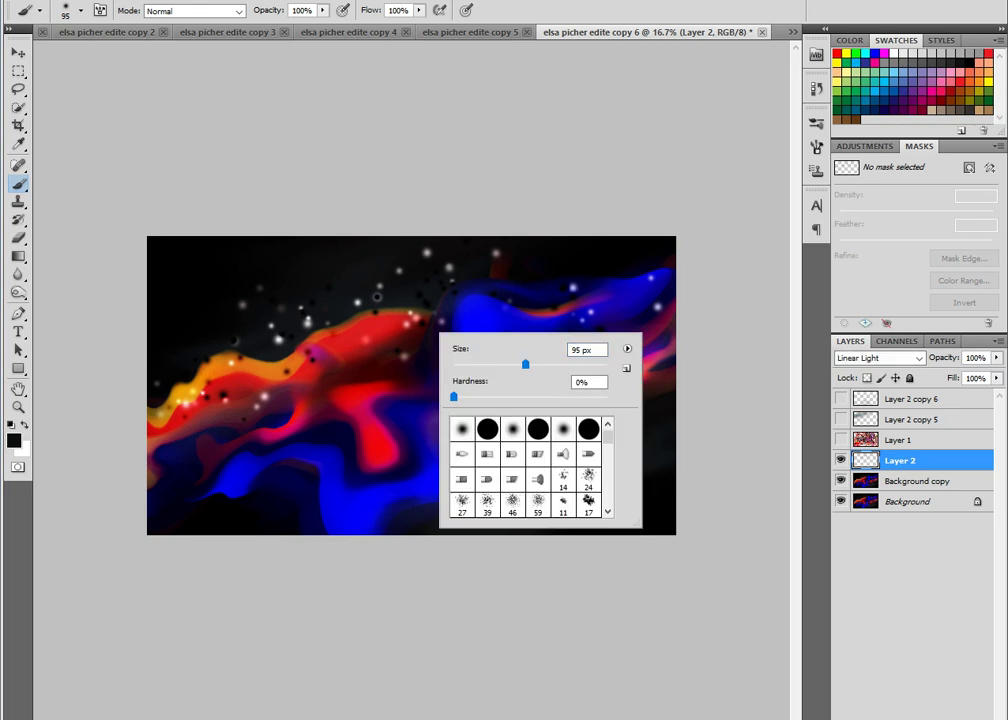
{"action": "left_click_drag", "start_coordinate": [453, 396], "coordinate": [573, 396]}
{"action": "key", "text": "Tab"}
{"action": "type", "text": "47"}
{"action": "key", "text": "Return"}
{"action": "mouse_move", "coordinate": [560, 300]}
{"action": "left_mouse_down"}
{"action": "mouse_move", "coordinate": [672, 276]}
{"action": "mouse_move", "coordinate": [185, 428]}
{"action": "left_mouse_up"}
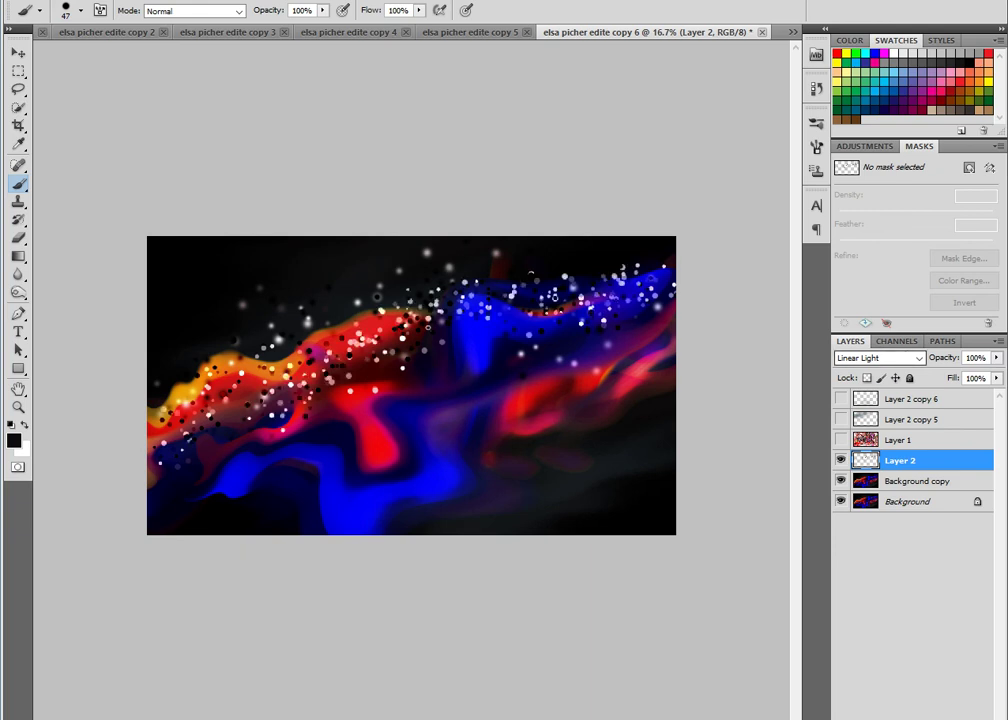
- Set Layer 2's blend mode to Color Burn
{"action": "left_click", "coordinate": [878, 357]}
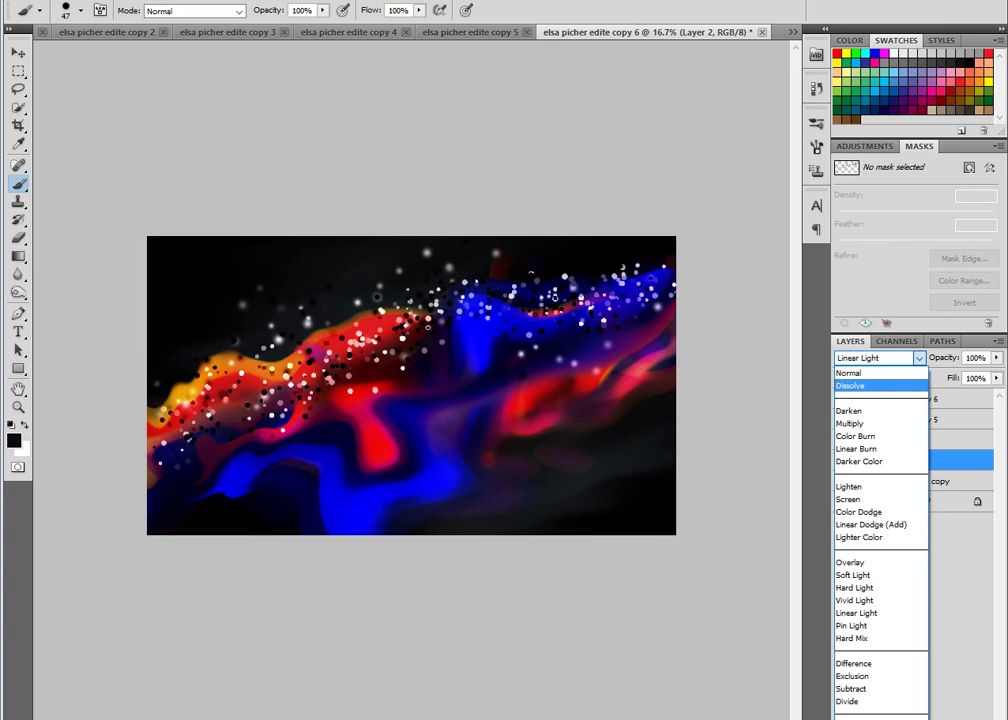
{"action": "left_click", "coordinate": [850, 385]}
{"action": "key", "text": "Down"}
{"action": "key", "text": "Down"}
{"action": "key", "text": "Down"}
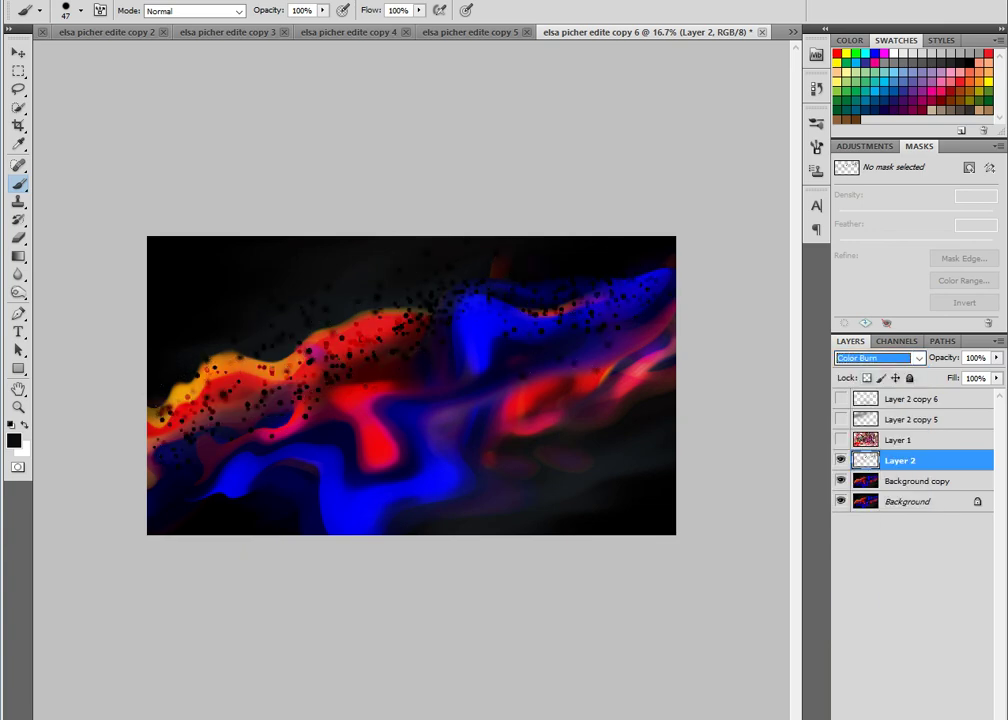
- Undo a stray Background copy shift, nudge the dots, and scale them ~56% with a tilt
{"action": "key", "text": "v"}
{"action": "left_click_drag", "start_coordinate": [255, 370], "coordinate": [360, 340]}
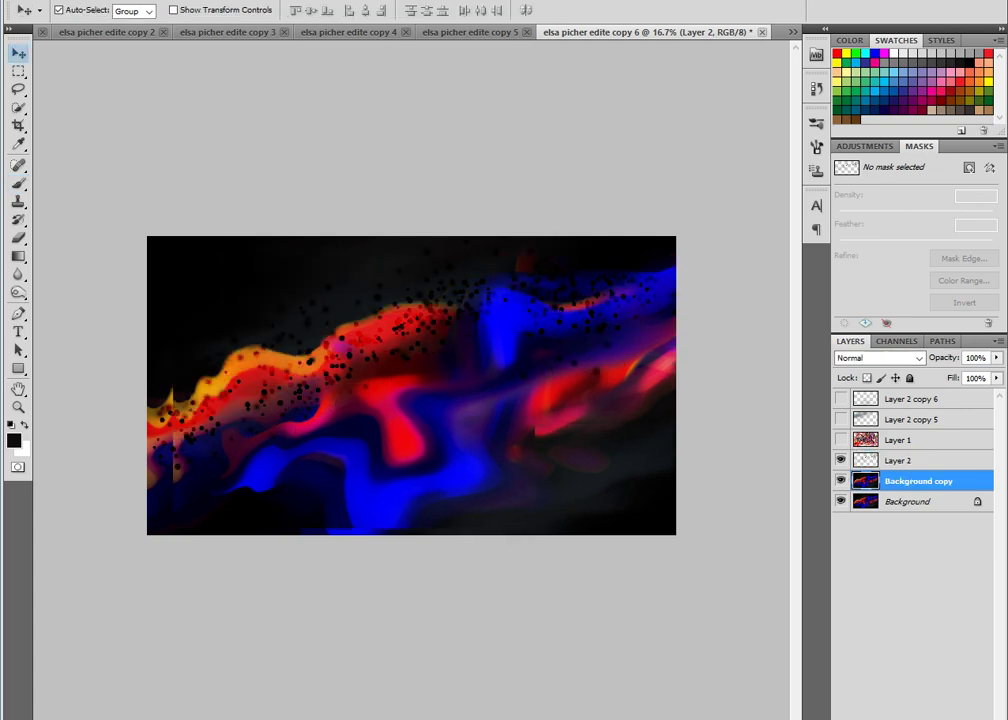
{"action": "key", "text": "ctrl+z"}
{"action": "left_click", "coordinate": [59, 10]}
{"action": "left_click_drag", "start_coordinate": [410, 320], "coordinate": [420, 305]}
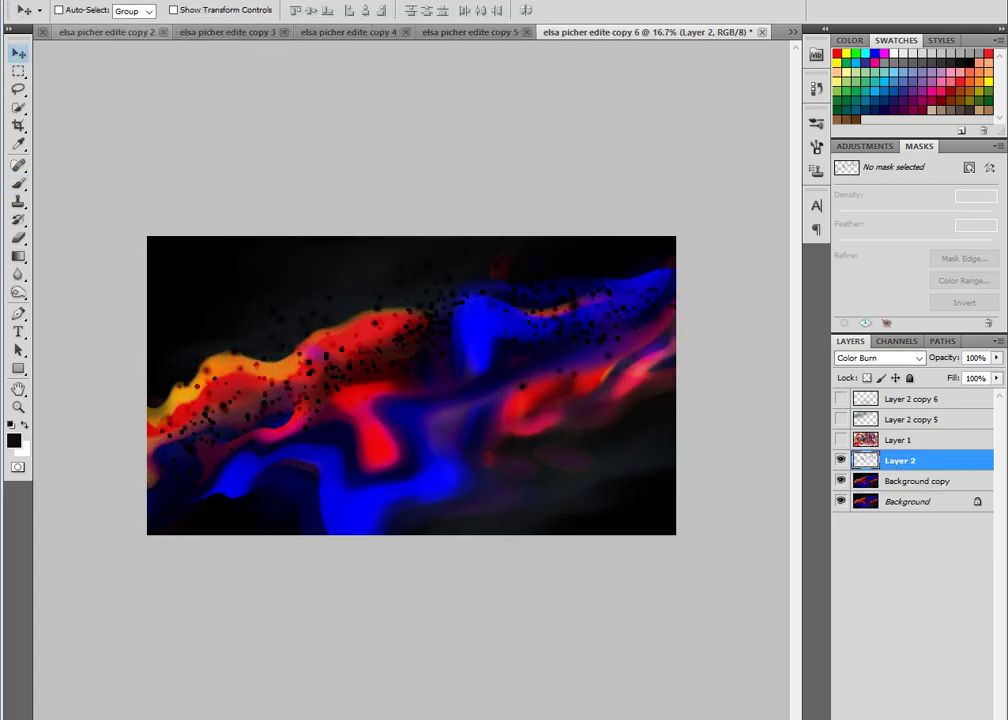
{"action": "key", "text": "ctrl+t"}
{"action": "mouse_move", "coordinate": [676, 247]}
{"action": "left_mouse_down"}
{"action": "mouse_move", "coordinate": [560, 298]}
{"action": "mouse_move", "coordinate": [530, 224]}
{"action": "mouse_move", "coordinate": [554, 195]}
{"action": "left_mouse_up"}
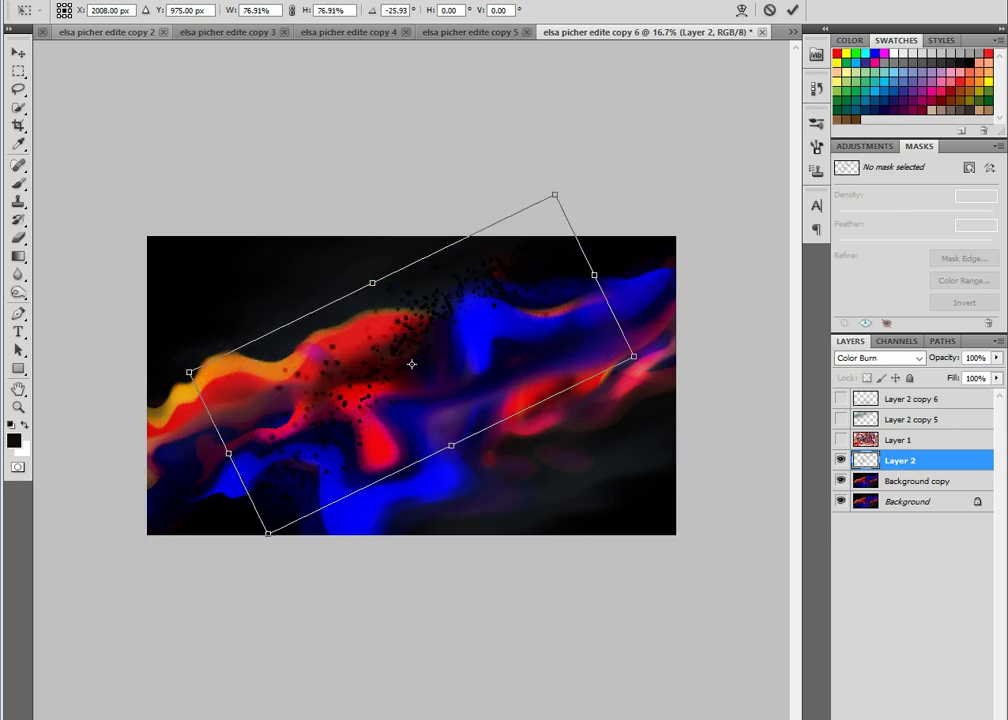
{"action": "key", "text": "Return"}
- Cycle Layer 2 through Soft Light and Difference, settling on Divide blending
{"action": "left_click", "coordinate": [878, 357]}
{"action": "key", "text": "Return"}
{"action": "key", "text": "Down"}
{"action": "key", "text": "Down"}
{"action": "key", "text": "Down"}
{"action": "key", "text": "Down"}
{"action": "key", "text": "Down"}
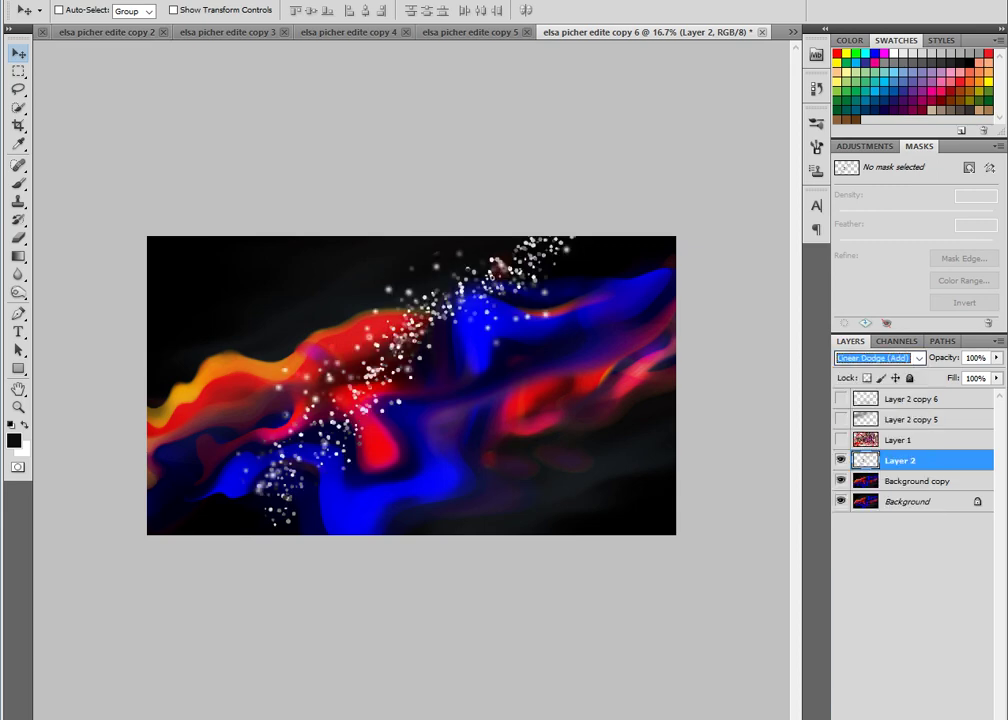
{"action": "key", "text": "Down"}
{"action": "key", "text": "Down"}
{"action": "key", "text": "Down"}
{"action": "key", "text": "Down"}
{"action": "key", "text": "Down"}
{"action": "key", "text": "Down"}
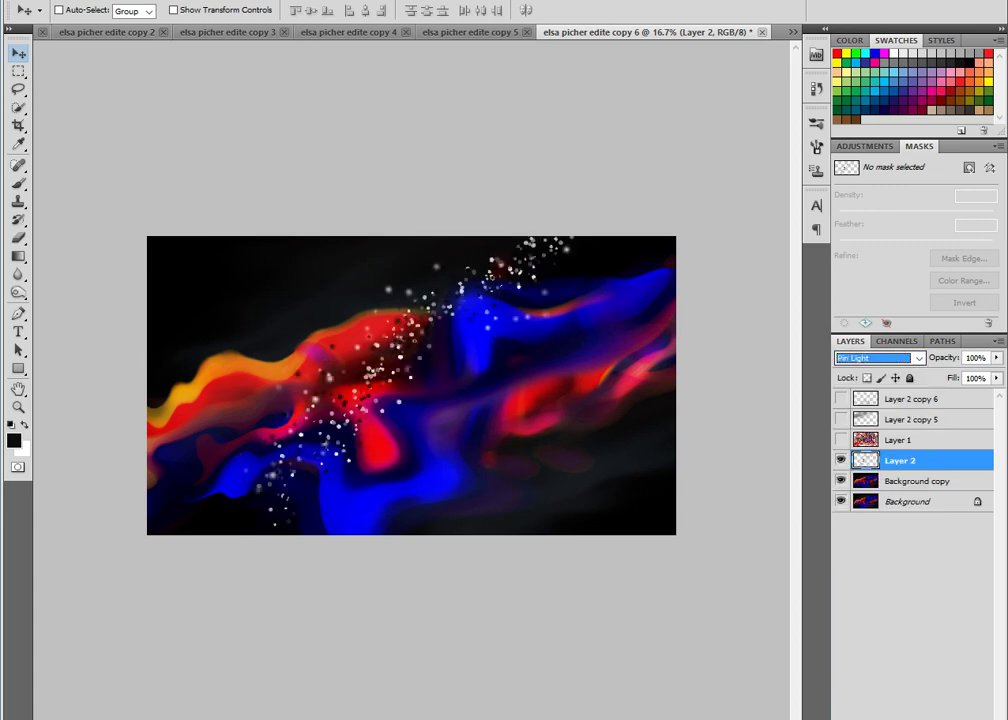
{"action": "key", "text": "Down"}
{"action": "key", "text": "Down"}
{"action": "key", "text": "Down"}
{"action": "key", "text": "Down"}
{"action": "key", "text": "Down"}
{"action": "key", "text": "Up"}
- Slide the sparkles lower right, shrink them to 64% and rotate slightly
{"action": "mouse_move", "coordinate": [420, 315]}
{"action": "left_mouse_down"}
{"action": "mouse_move", "coordinate": [510, 390]}
{"action": "mouse_move", "coordinate": [490, 410]}
{"action": "left_mouse_up"}
{"action": "key", "text": "ctrl+t"}
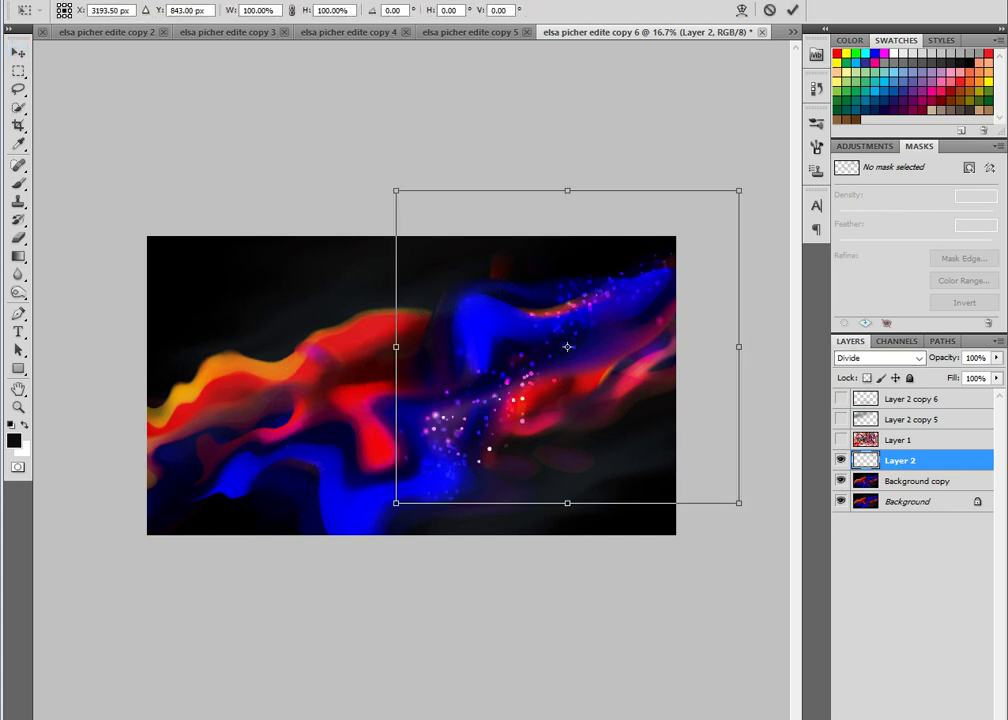
{"action": "mouse_move", "coordinate": [738, 502]}
{"action": "left_mouse_down"}
{"action": "mouse_move", "coordinate": [682, 450]}
{"action": "mouse_move", "coordinate": [678, 490]}
{"action": "left_mouse_up"}
{"action": "key", "text": "Return"}
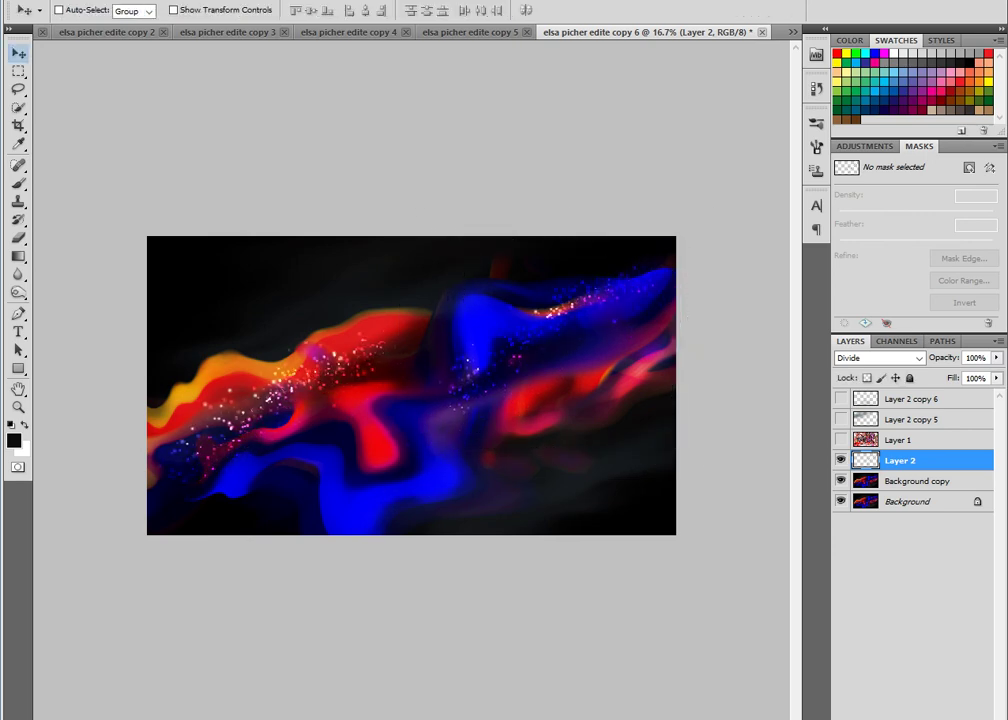
- Duplicate the sparkle layer twice, enlarge a copy to ~237% and lower its fill to 13%
{"action": "key", "text": "ctrl+j"}
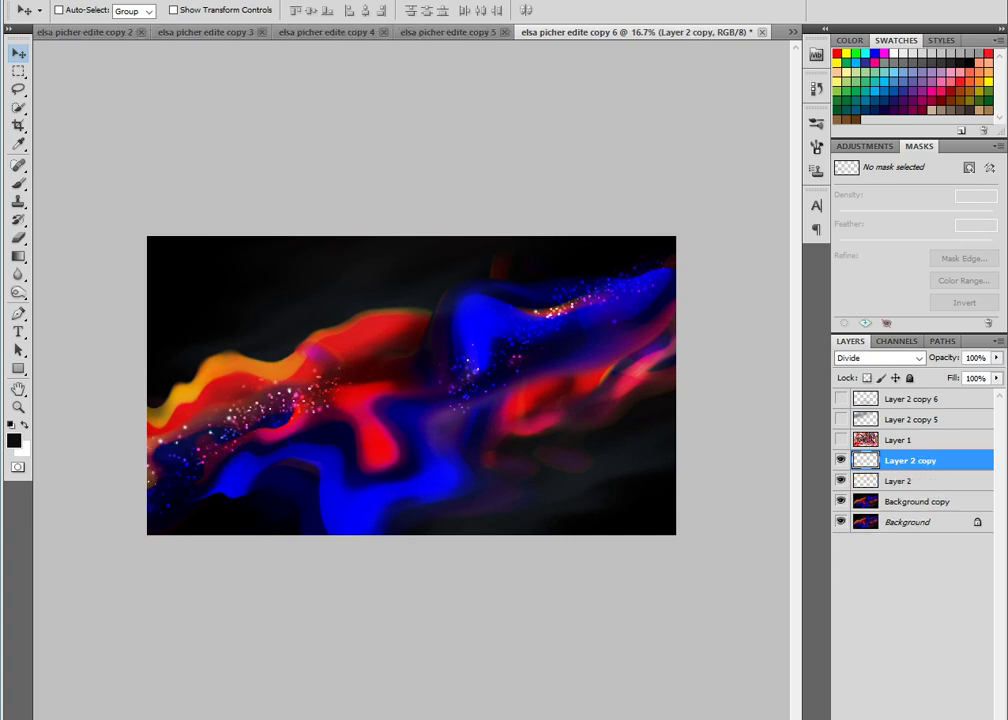
{"action": "key", "text": "ctrl+j"}
{"action": "key", "text": "ctrl+t"}
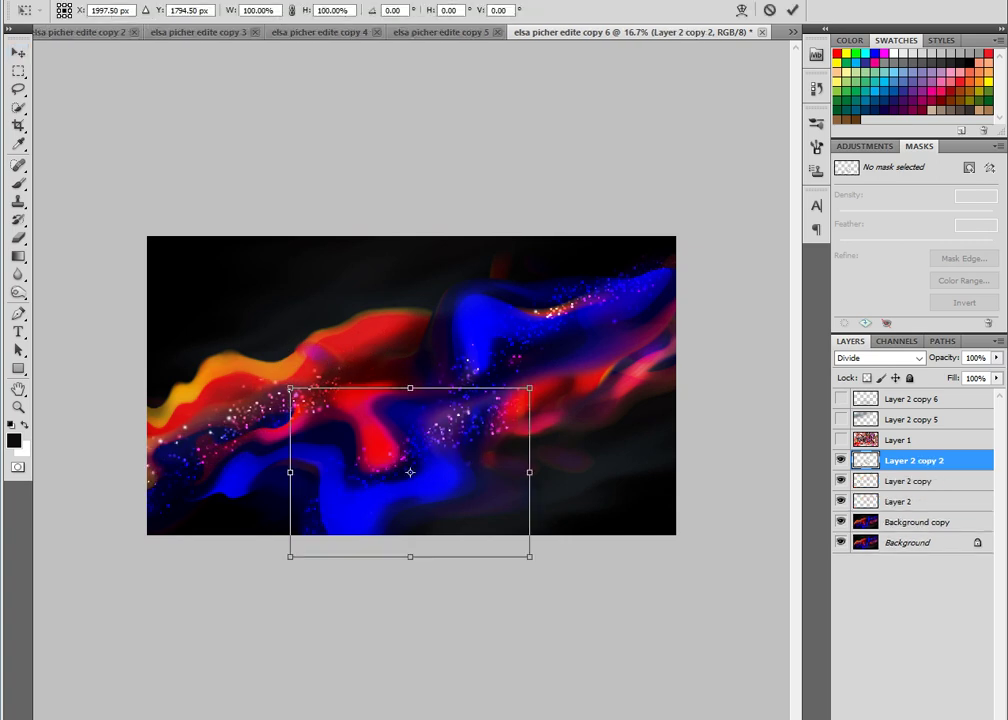
{"action": "left_click_drag", "start_coordinate": [530, 557], "coordinate": [695, 670]}
{"action": "key", "text": "Return"}
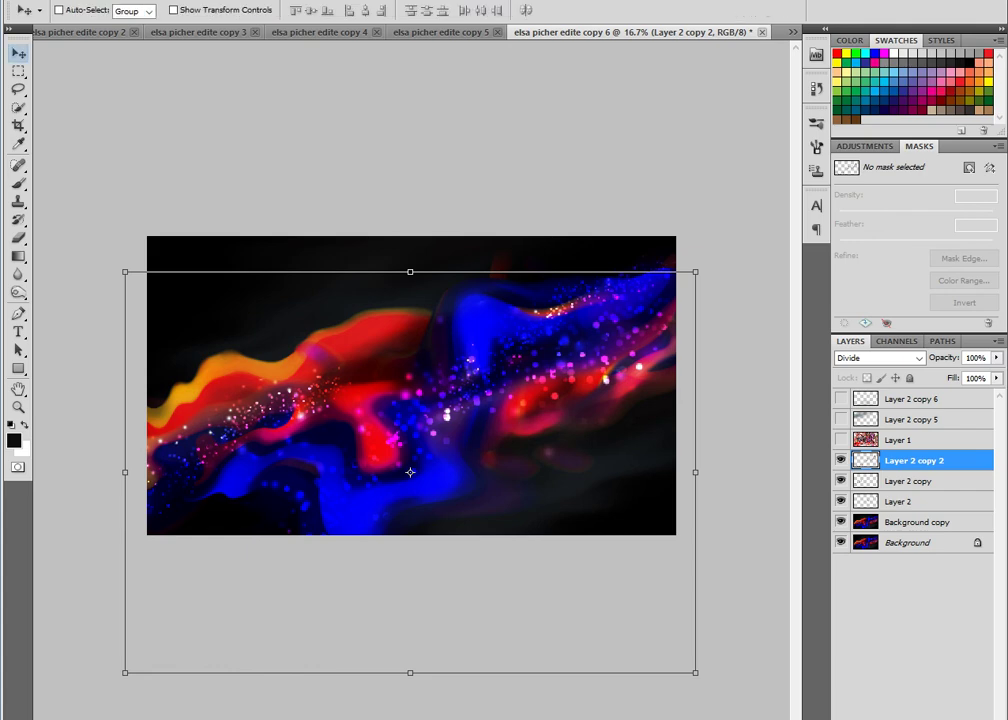
{"action": "left_click_drag", "start_coordinate": [996, 378], "coordinate": [926, 394]}
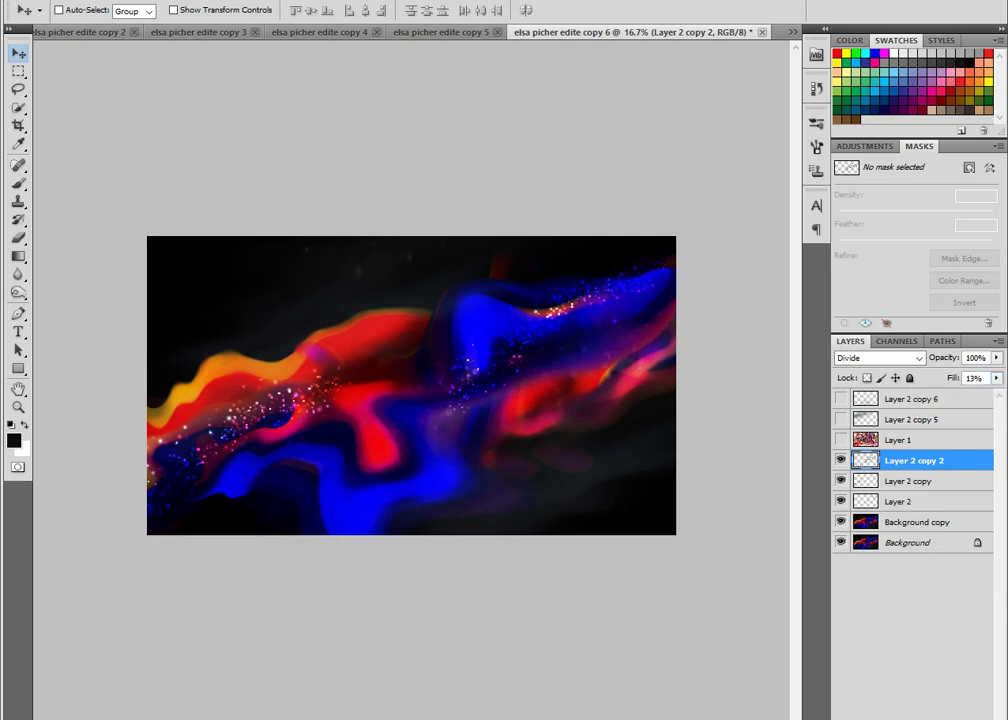
- Add two more sparkle layer copies, then switch to the copy 5 document
{"action": "key", "text": "ctrl+j"}
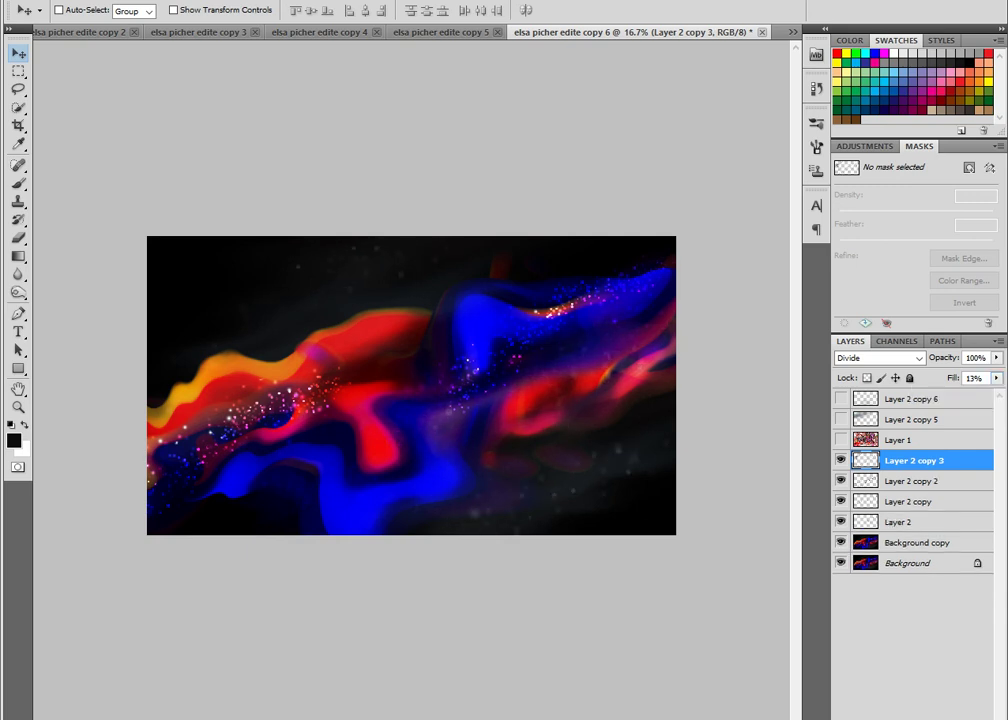
{"action": "key", "text": "ctrl+j"}
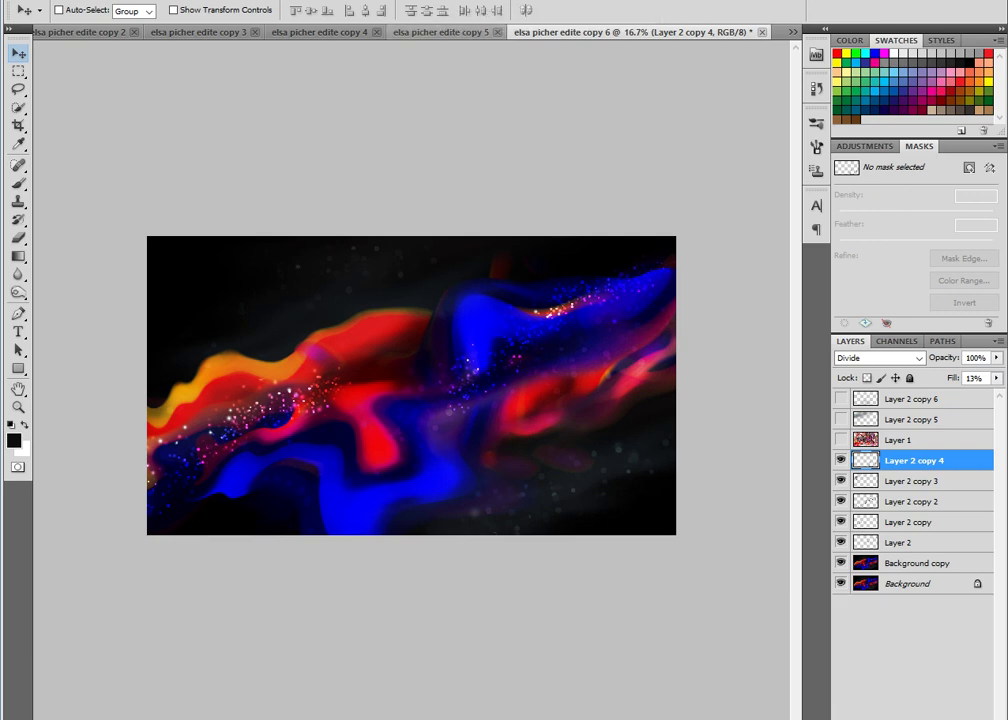
{"action": "left_click", "coordinate": [440, 32]}
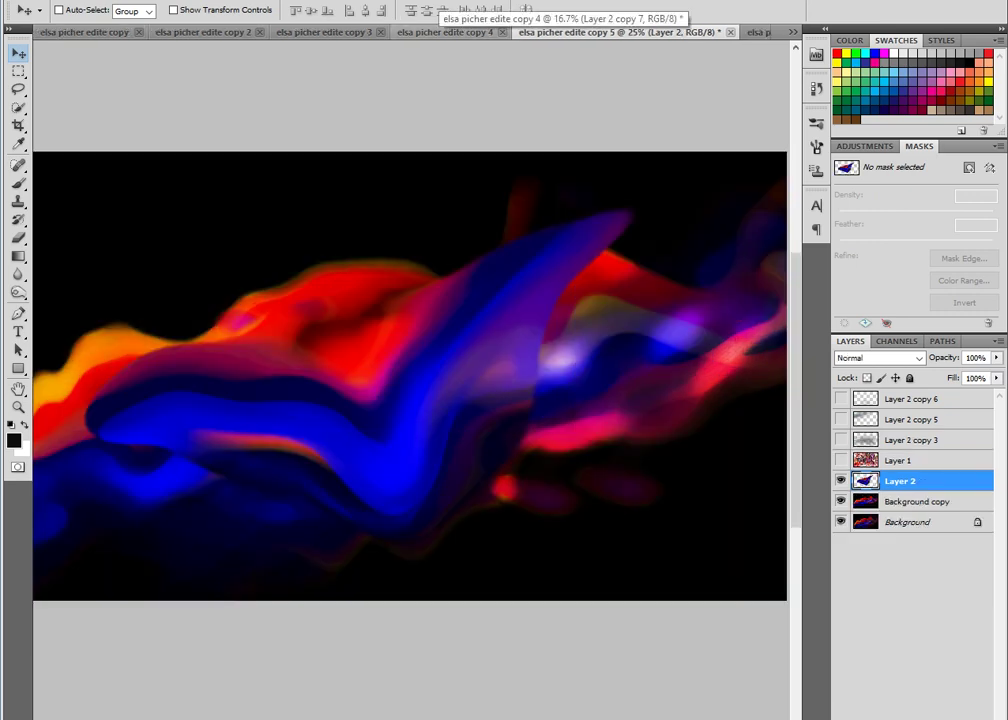
- Step through the copy 4 and copy 3 documents to reach copy 2
{"action": "left_click", "coordinate": [445, 32]}
{"action": "left_click", "coordinate": [215, 32]}
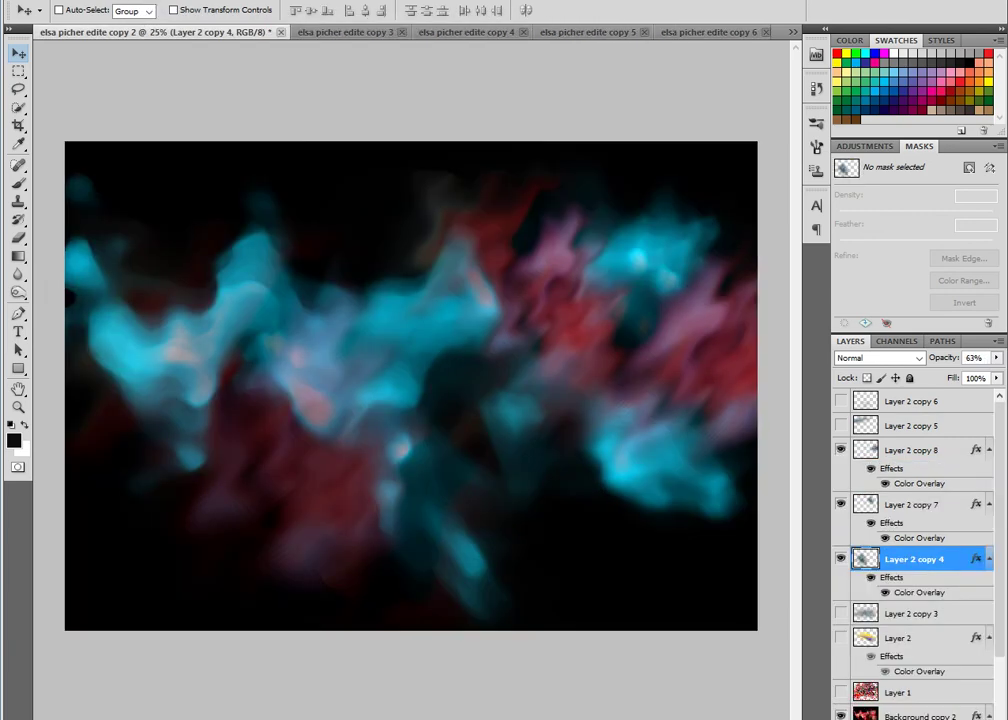
{"action": "left_click", "coordinate": [100, 32]}
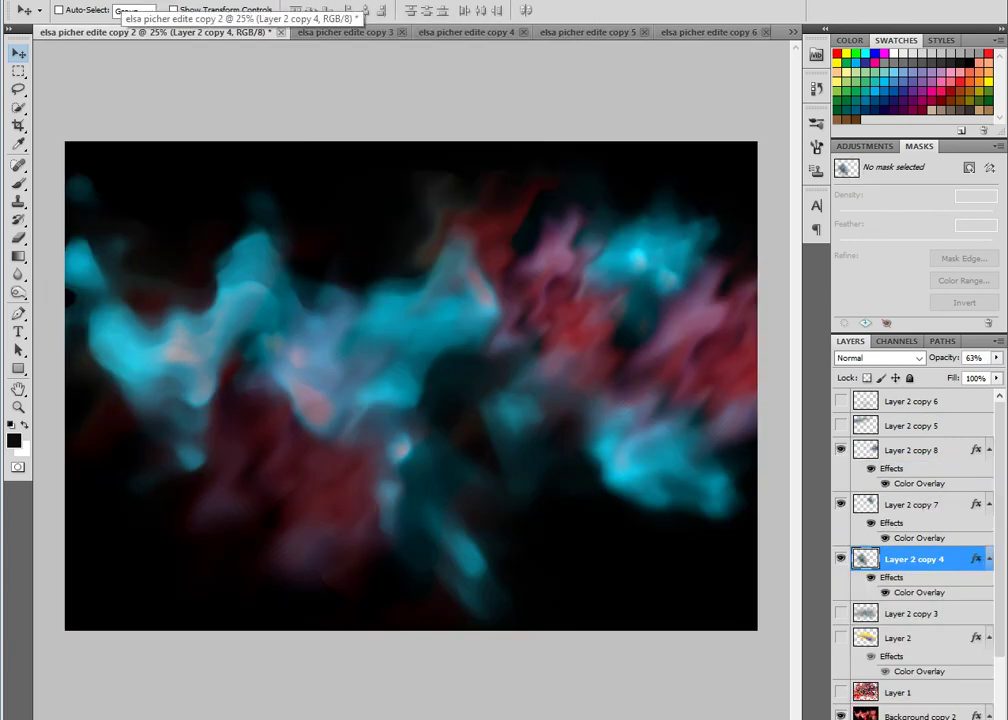